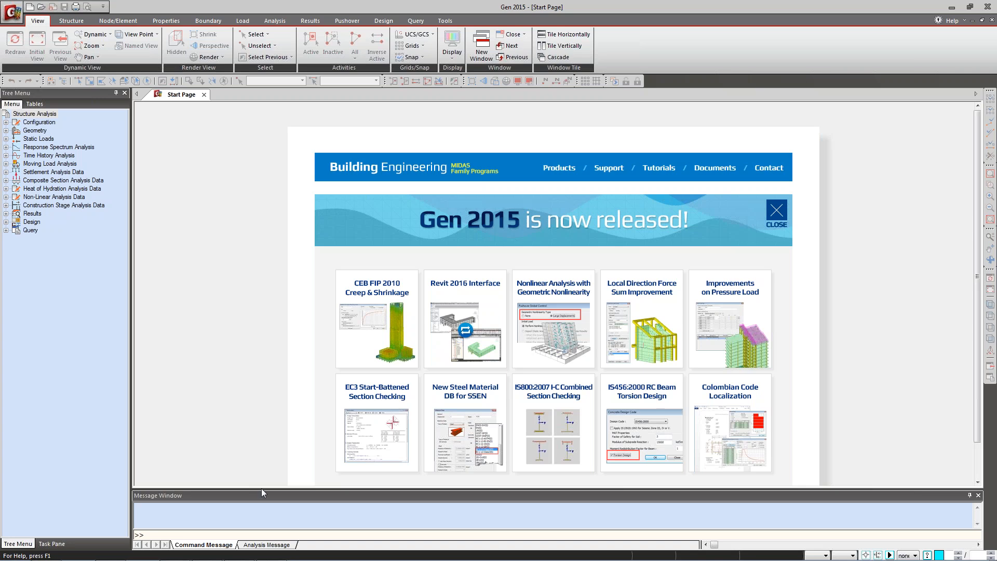
mouse_move(36, 556)
left_click(102, 554)
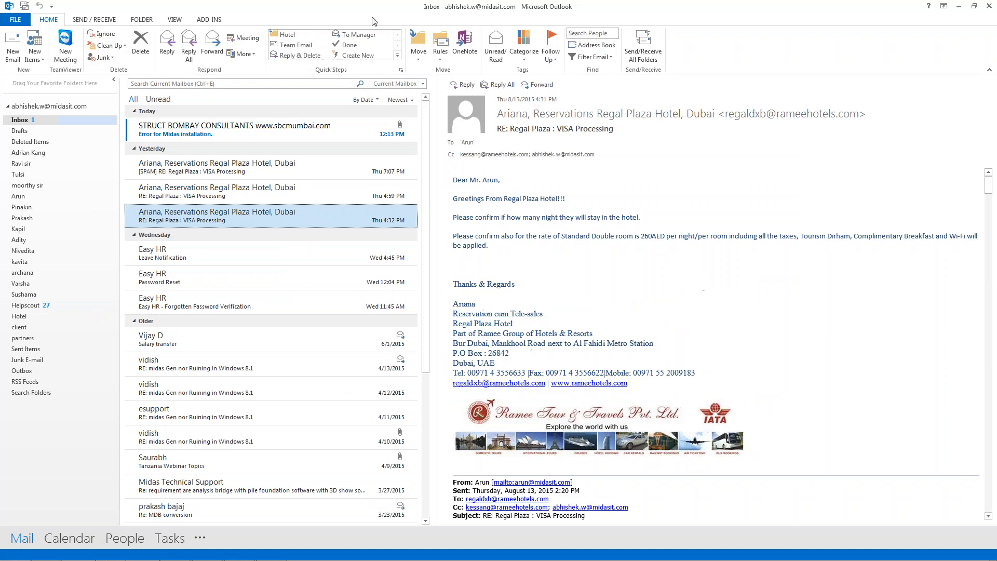
left_click_drag(374, 7, 374, 0)
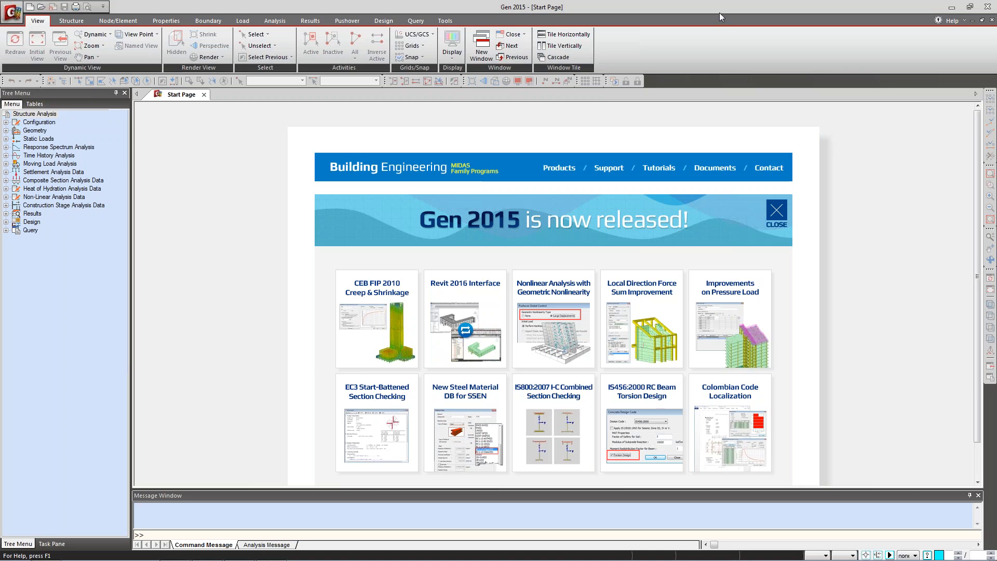
left_click(610, 167)
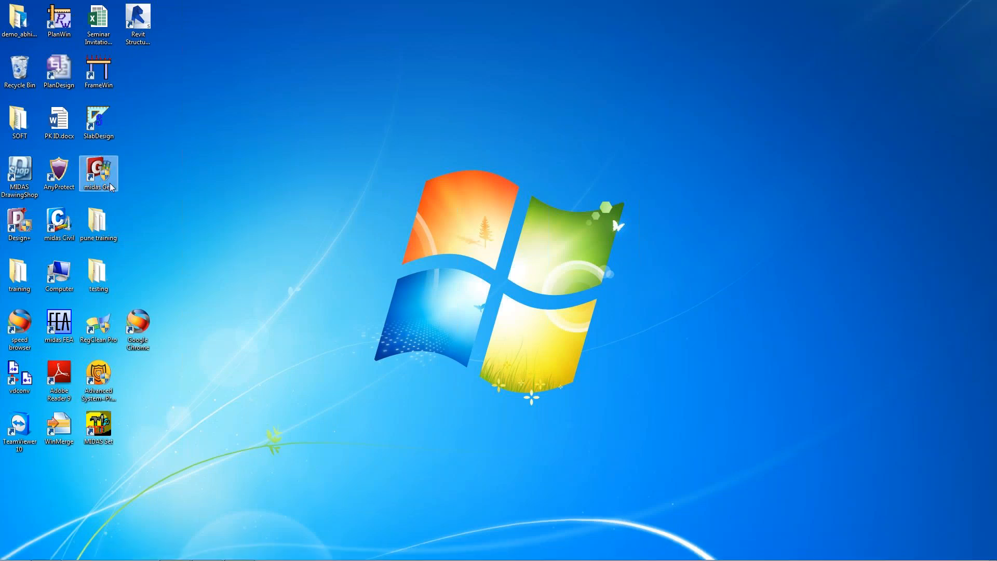
Launch midas Gen from the desktop.
double_click(99, 174)
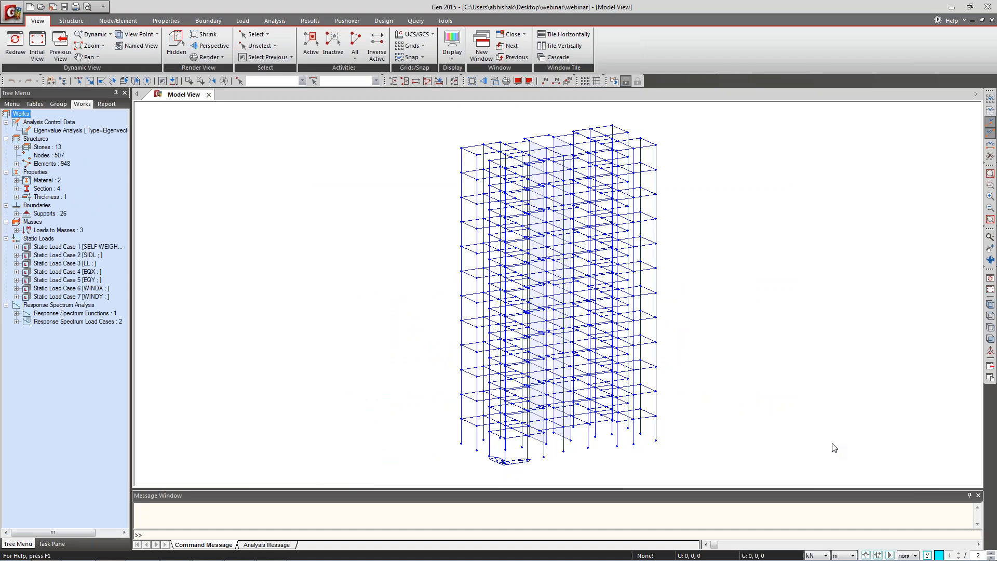
Show the building model with hidden-surface rendering and turn off the display of its nodes.
key("ctrl+h")
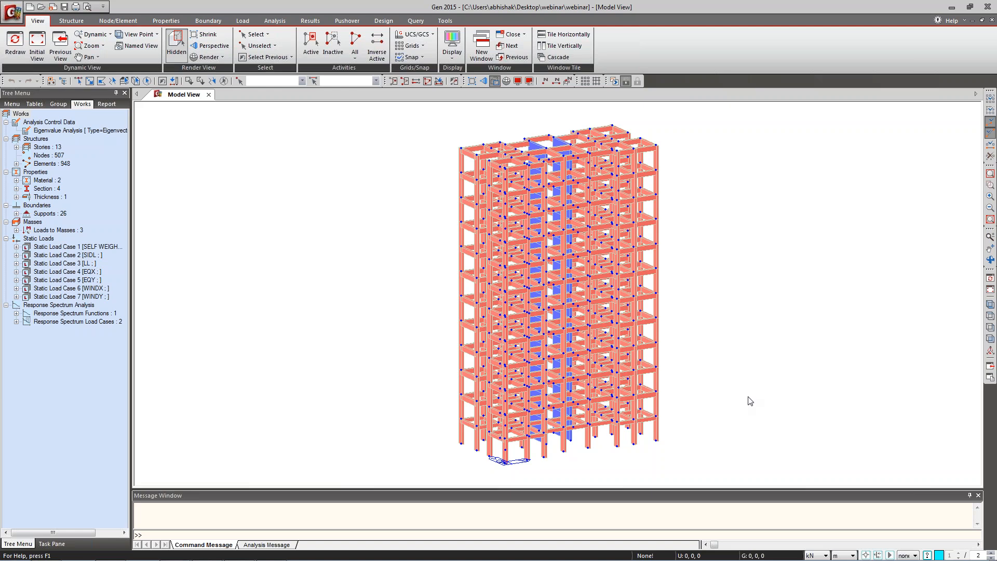
key("ctrl+e")
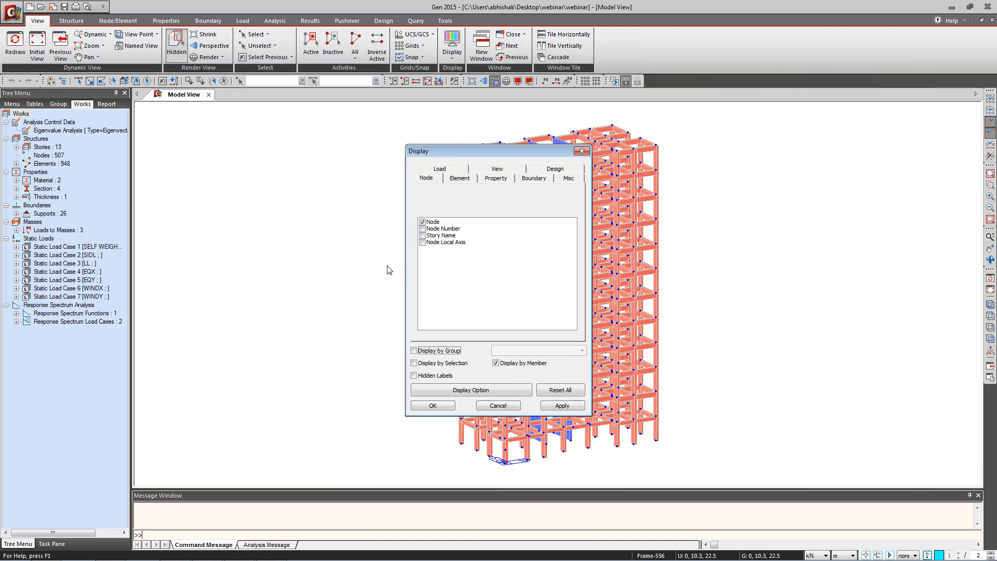
left_click(427, 222)
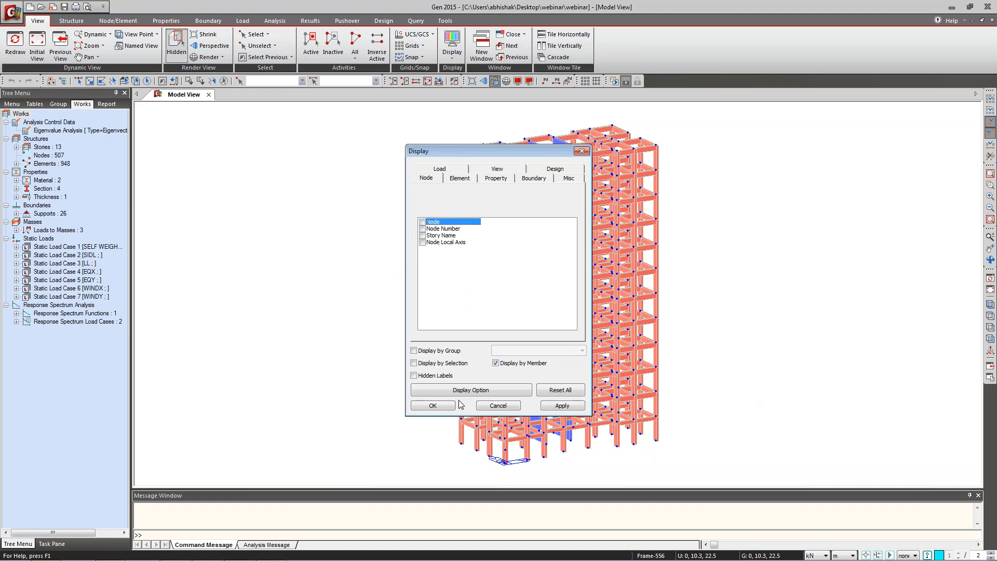
left_click(442, 405)
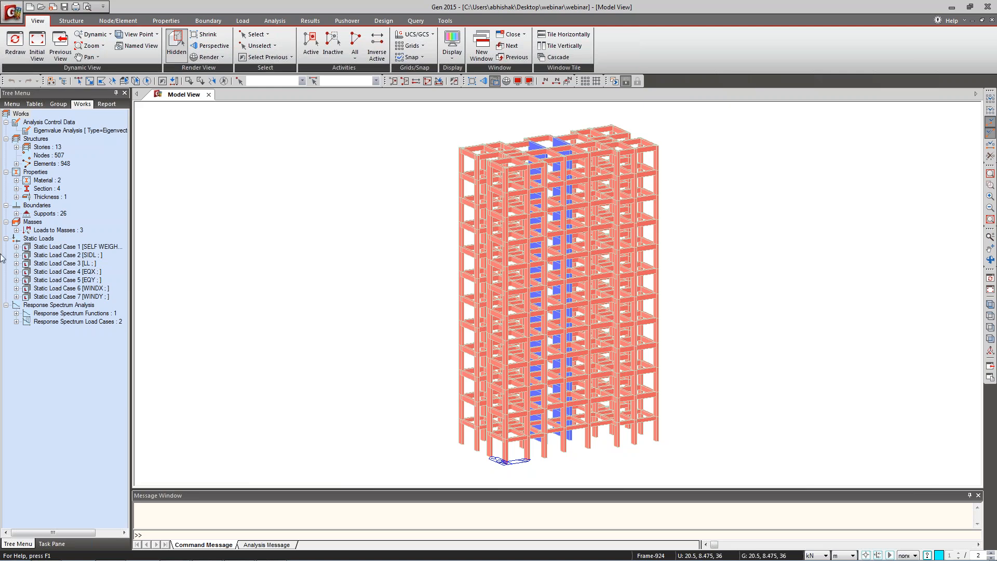
Examine the Extrude Elements settings for Line Elem. -> Planar Elem. with element type Wall, and close them without applying.
left_click(165, 21)
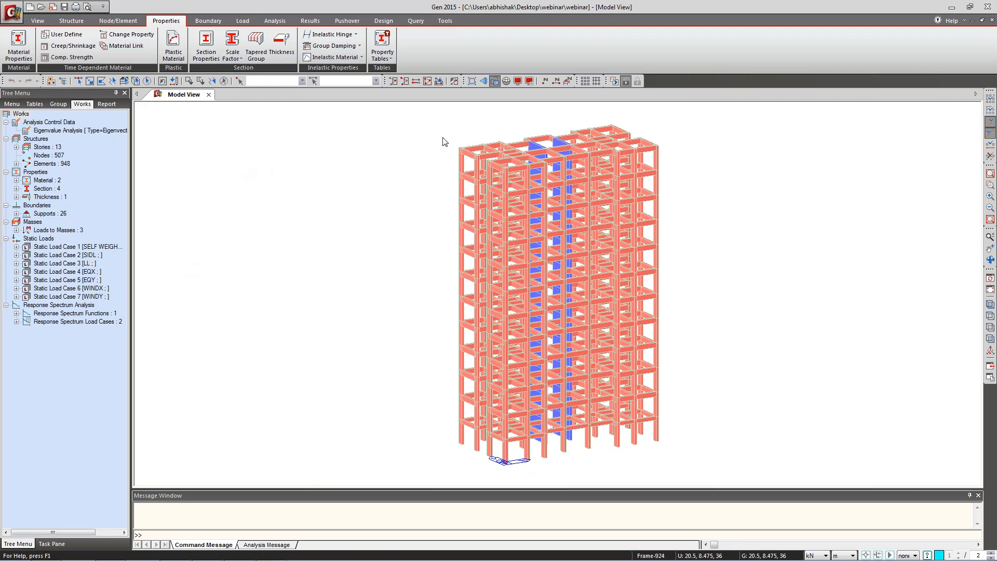
right_click(276, 165)
mouse_move(353, 187)
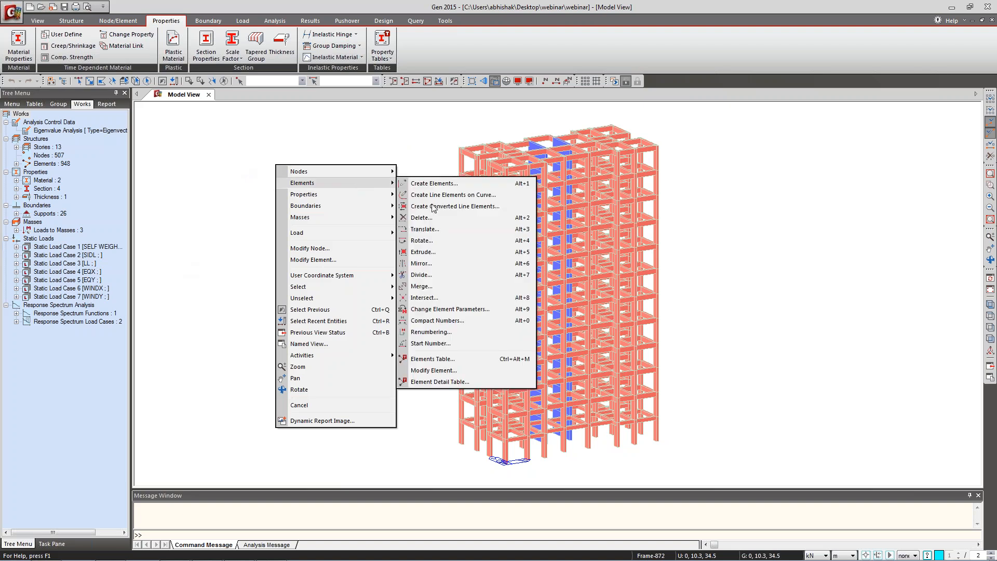
left_click(433, 252)
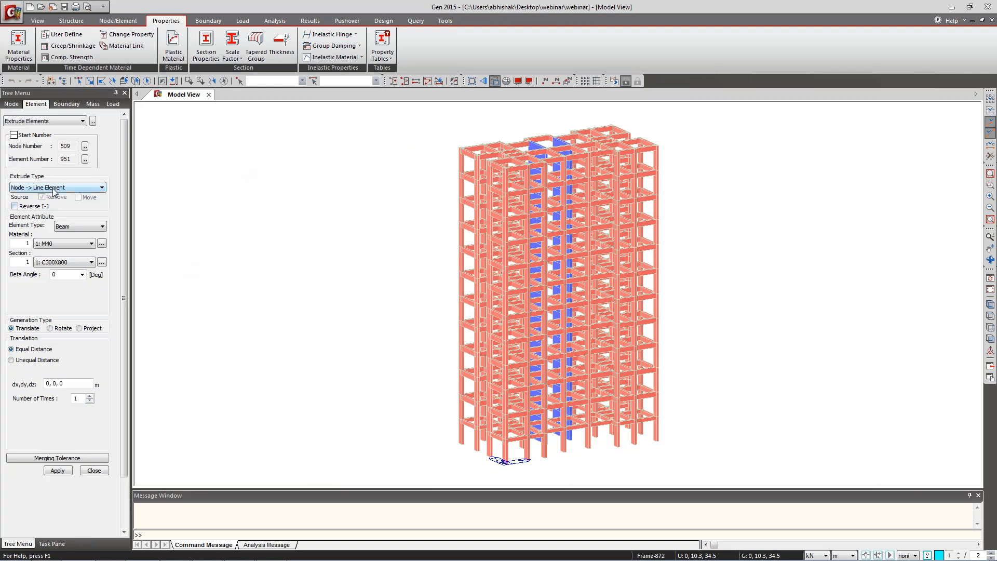
left_click(56, 187)
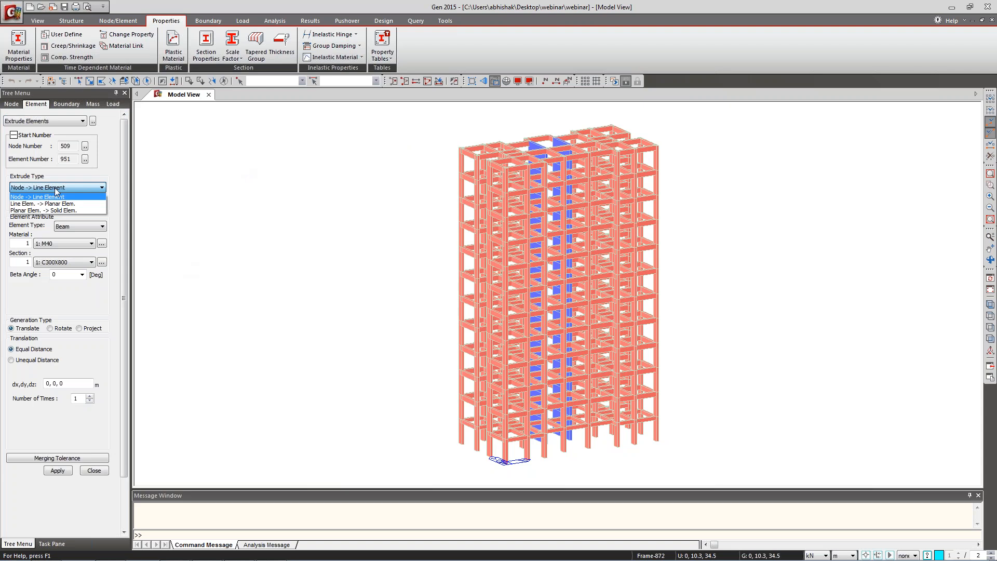
left_click(54, 203)
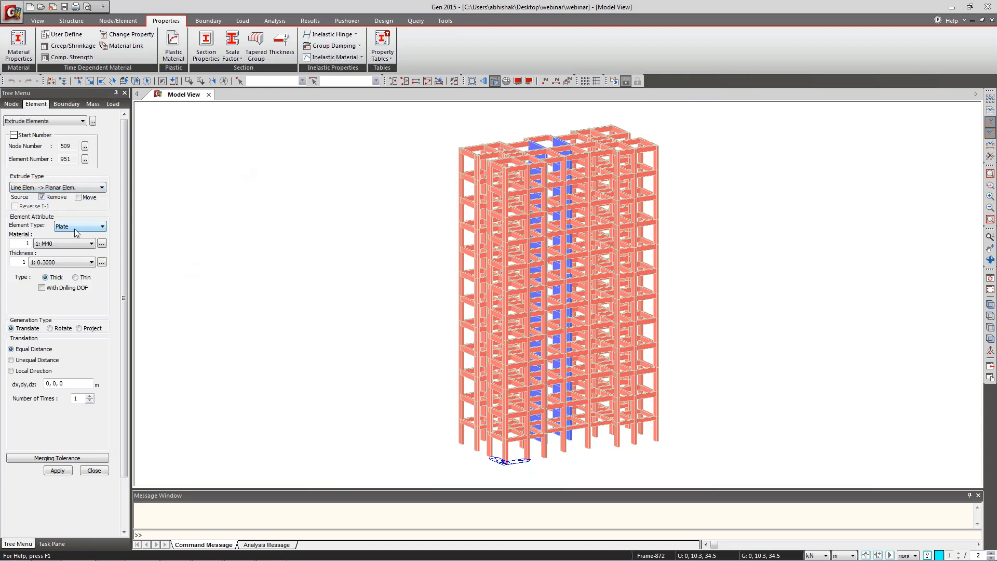
left_click(75, 229)
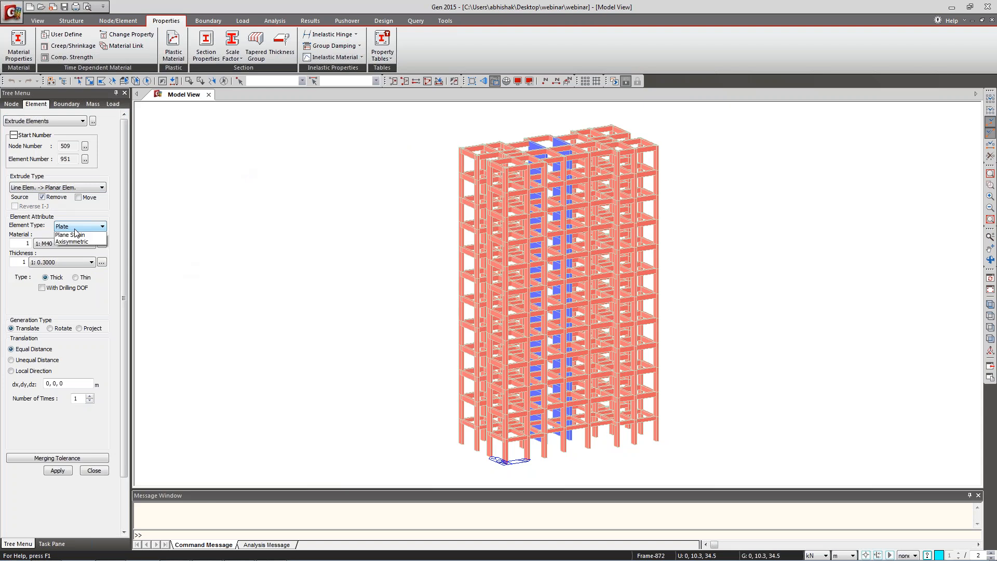
left_click(84, 253)
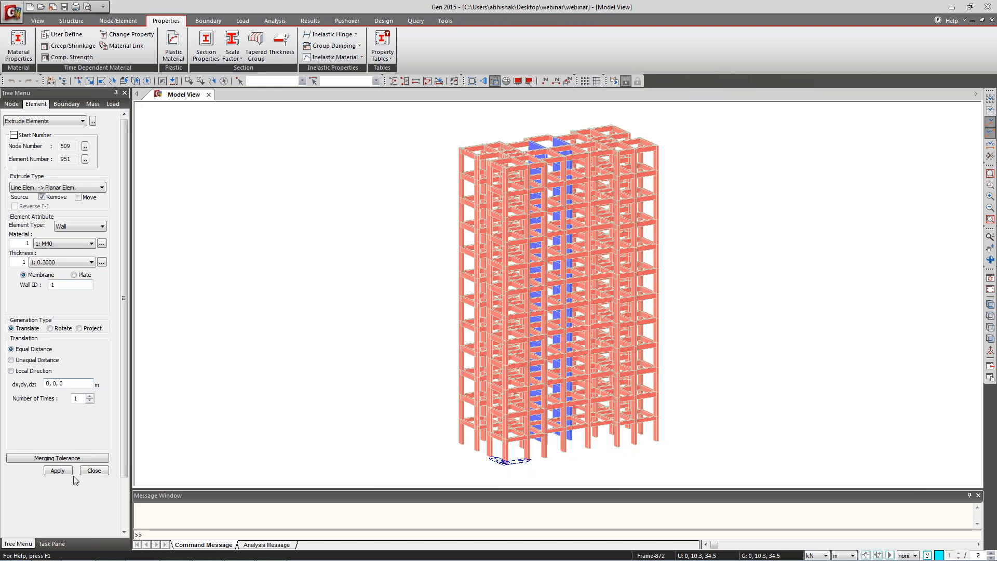
left_click(67, 384)
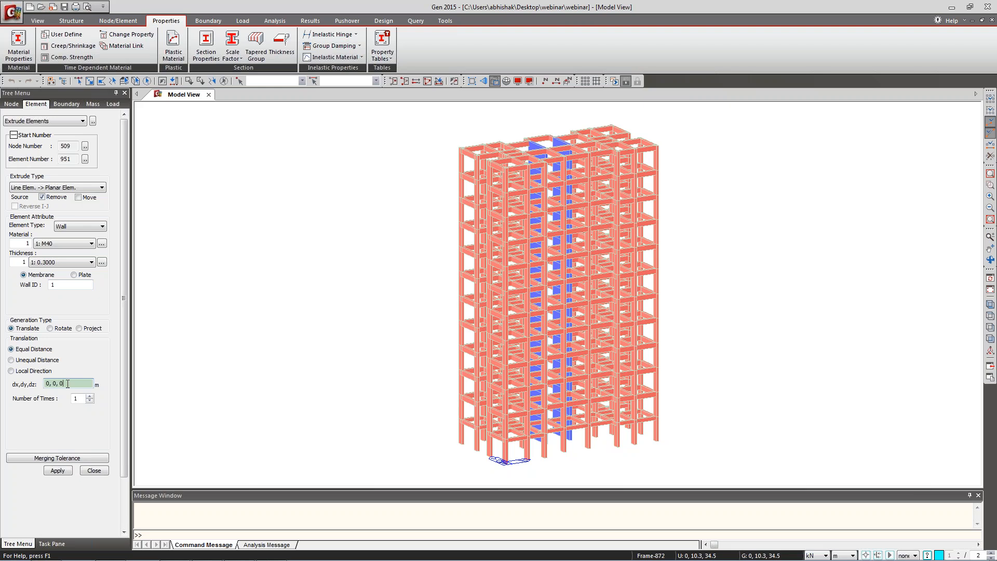
left_click(98, 470)
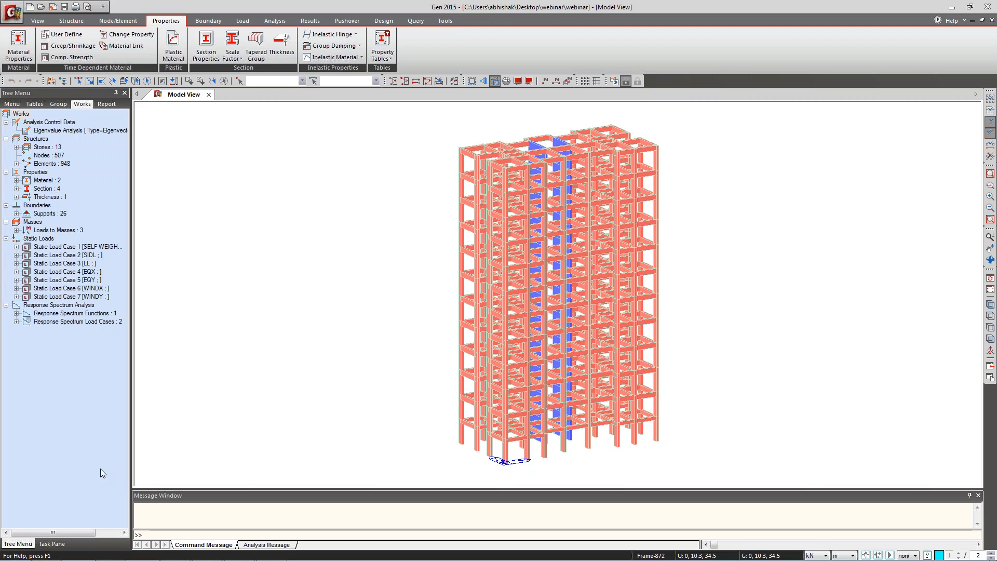
Review the defined static load cases and the load types available for the SELF WEIGHT case.
left_click(243, 21)
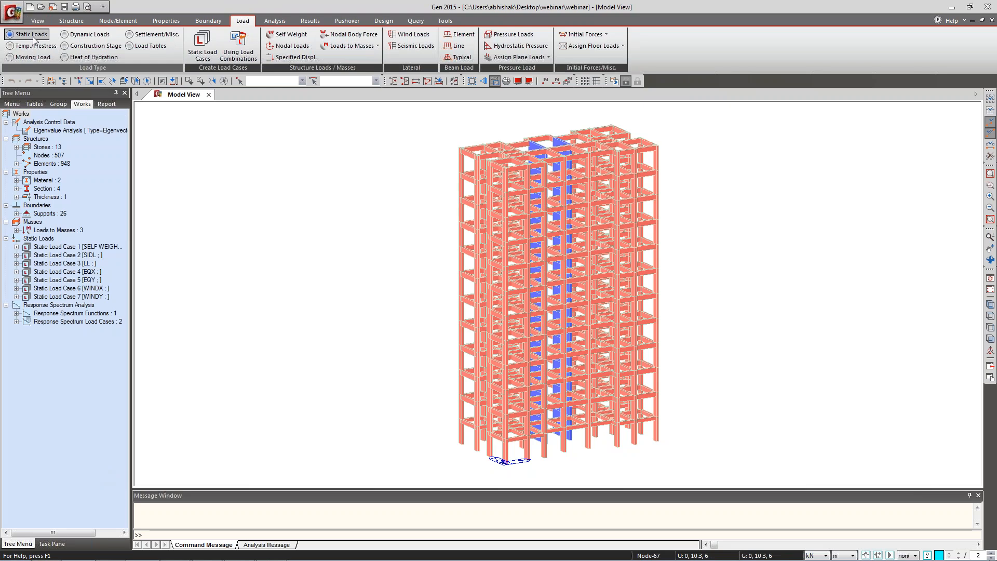
left_click(212, 63)
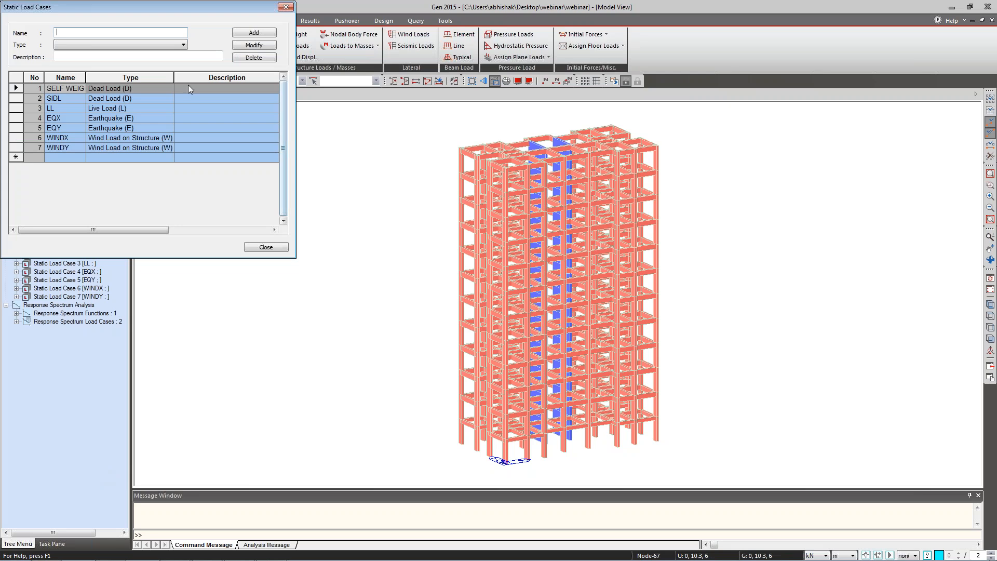
left_click_drag(132, 17, 210, 34)
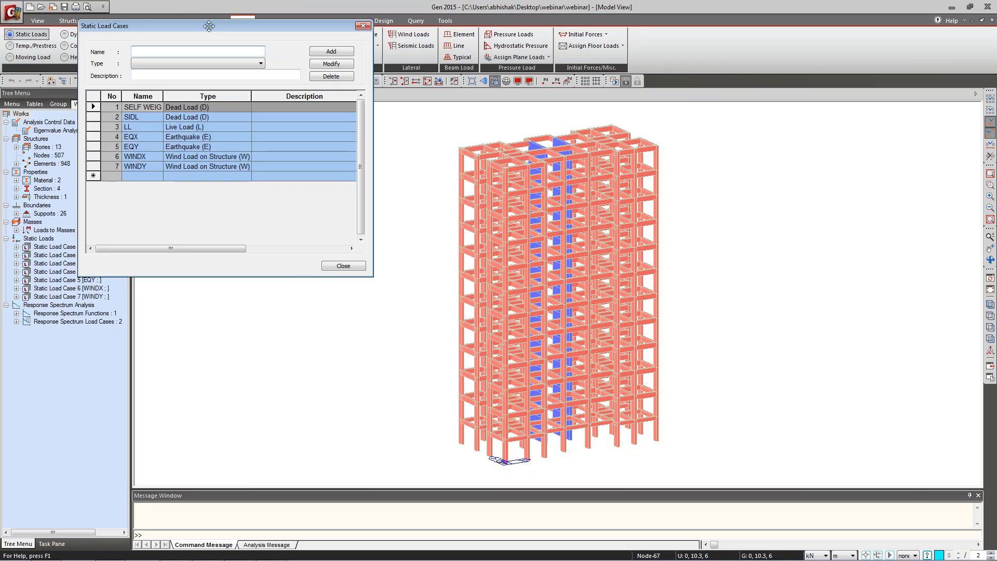
left_click(137, 110)
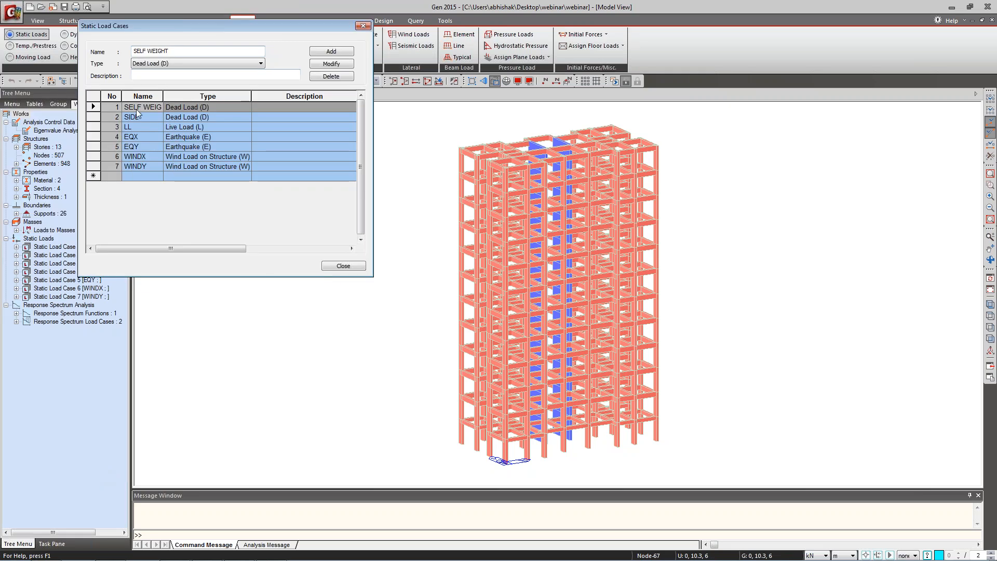
left_click(261, 64)
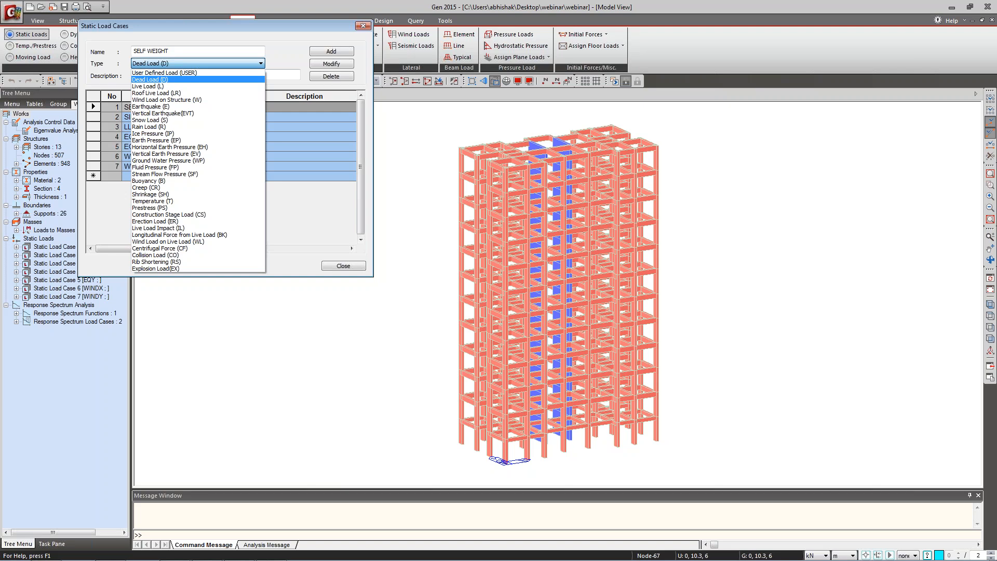
left_click(261, 63)
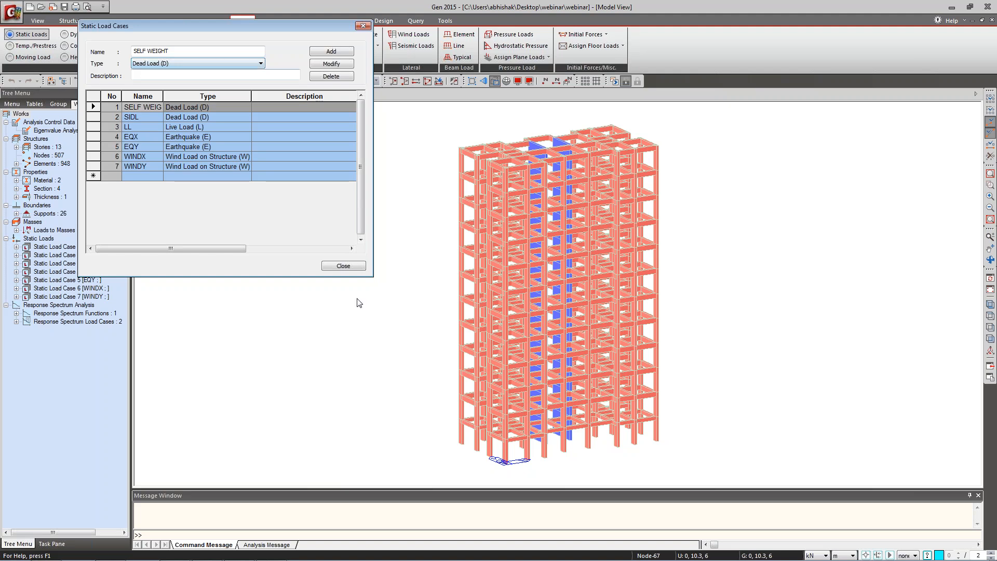
left_click(354, 268)
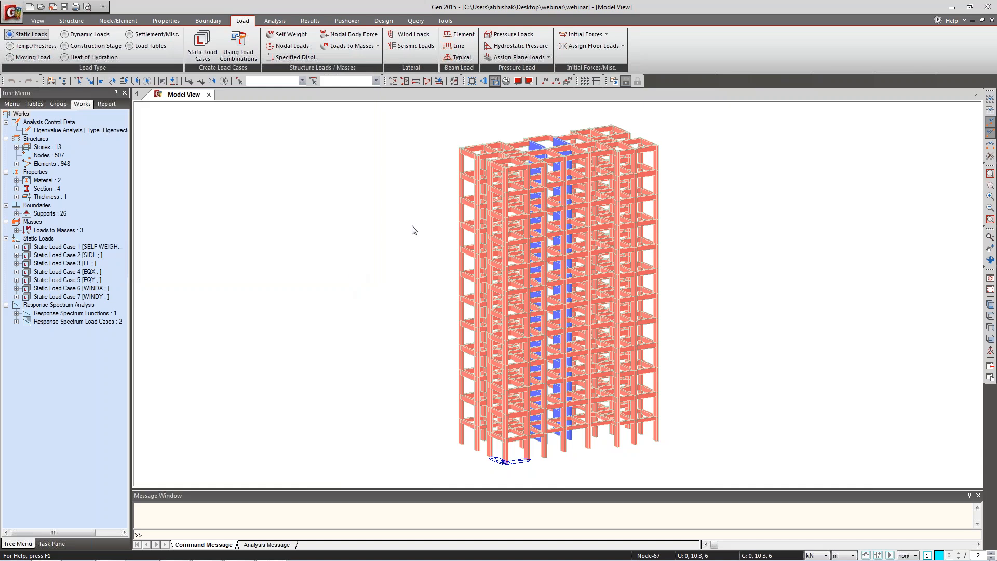
Examine the Element Beam Loads options, including the selectable load cases and load types, and close them without applying.
left_click(460, 35)
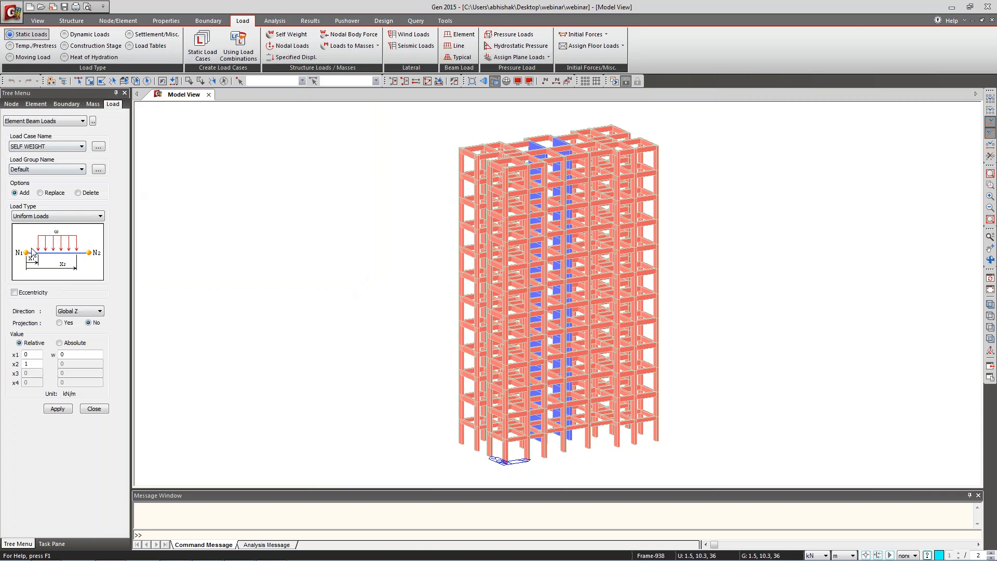
left_click(47, 148)
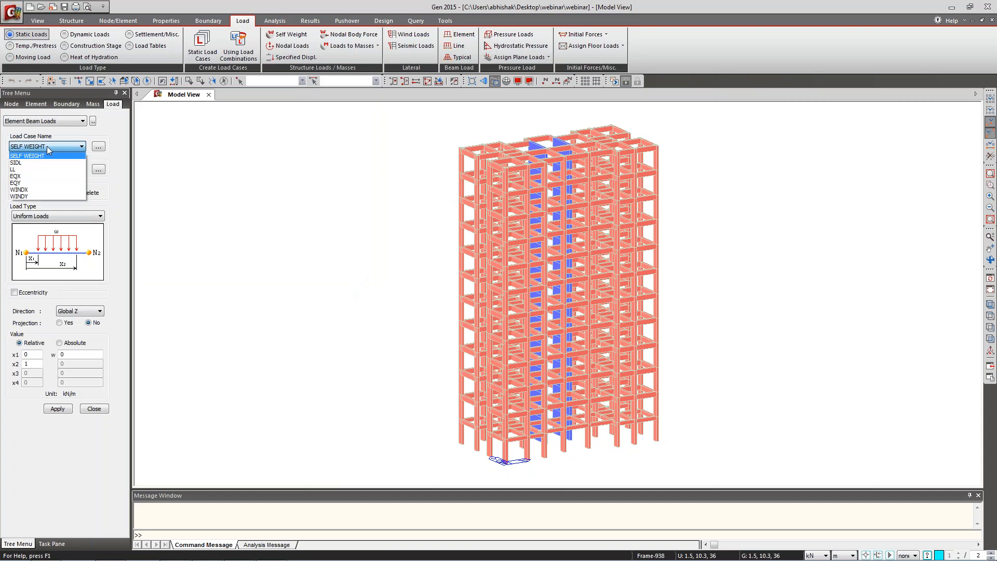
left_click(47, 145)
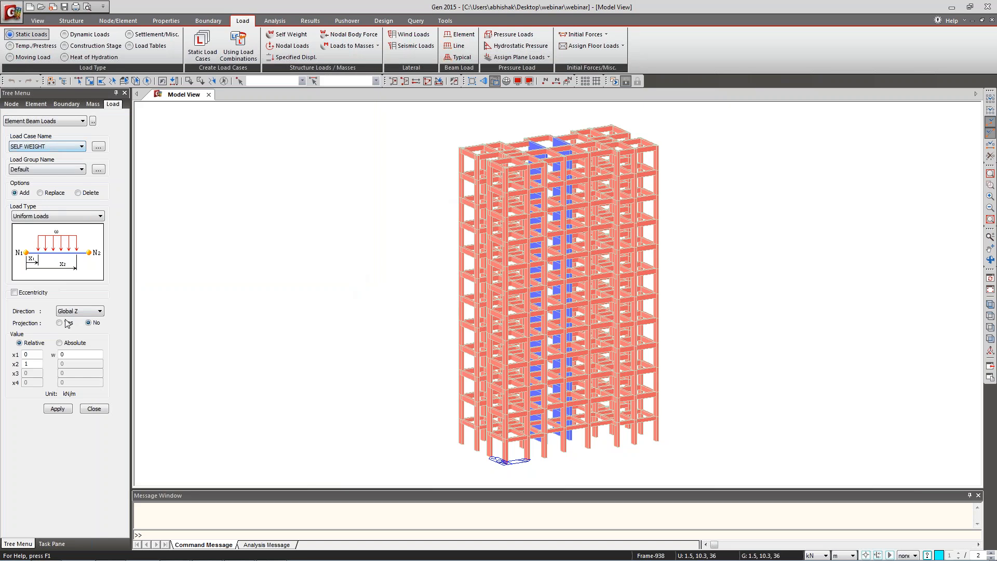
double_click(77, 355)
left_click(83, 217)
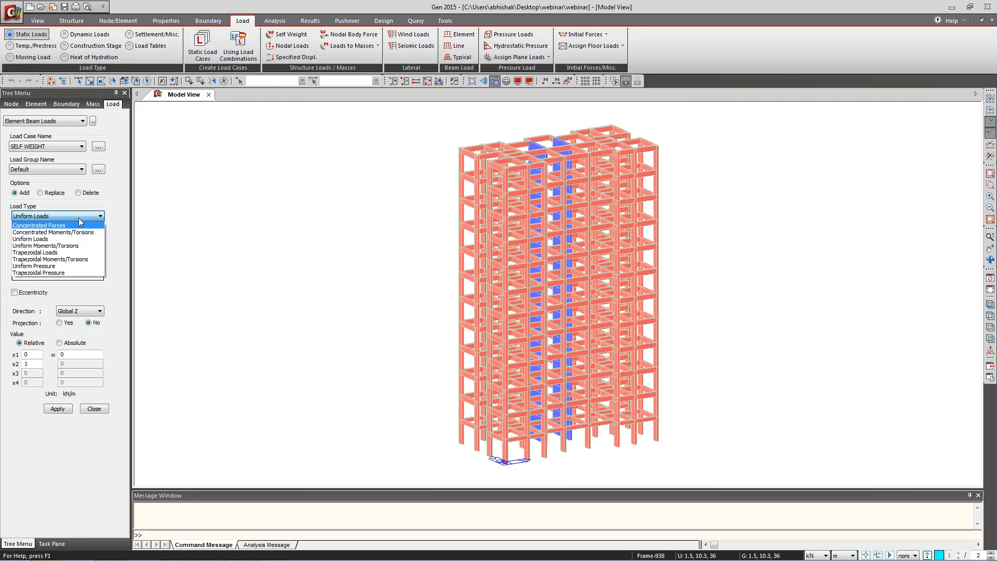
left_click(79, 219)
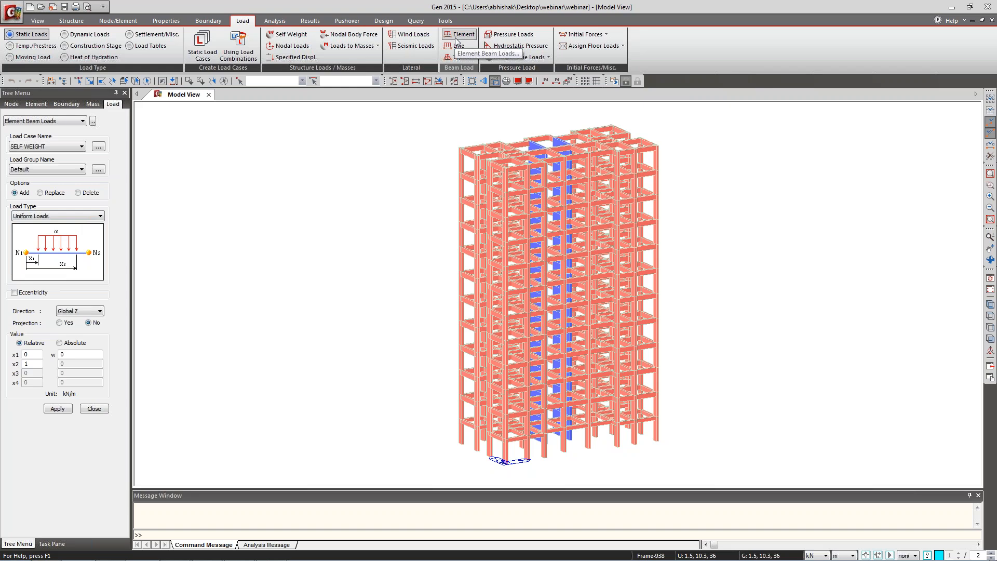
left_click(93, 408)
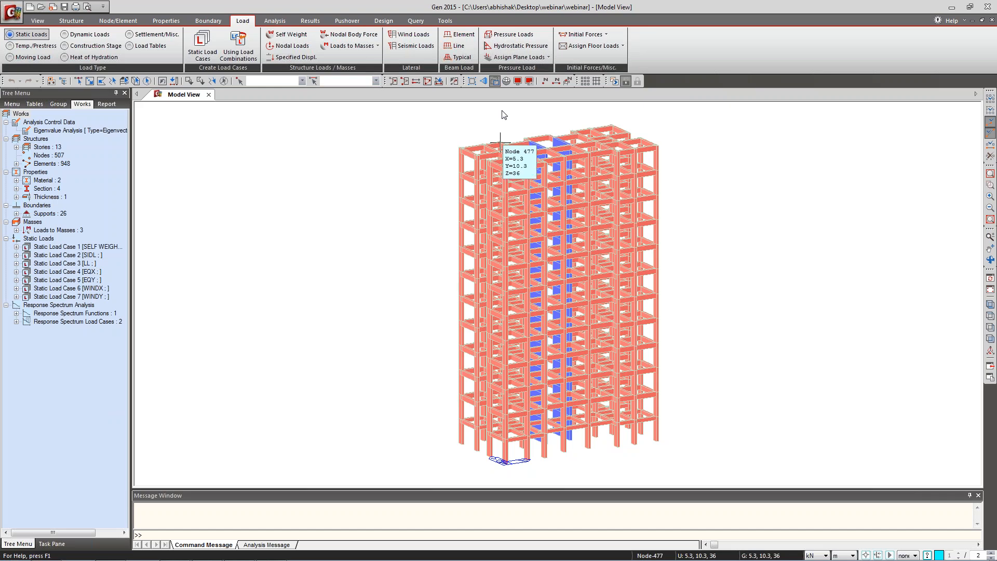
Open the floor load type definitions and examine the loads assigned to SUNK200.
left_click(623, 46)
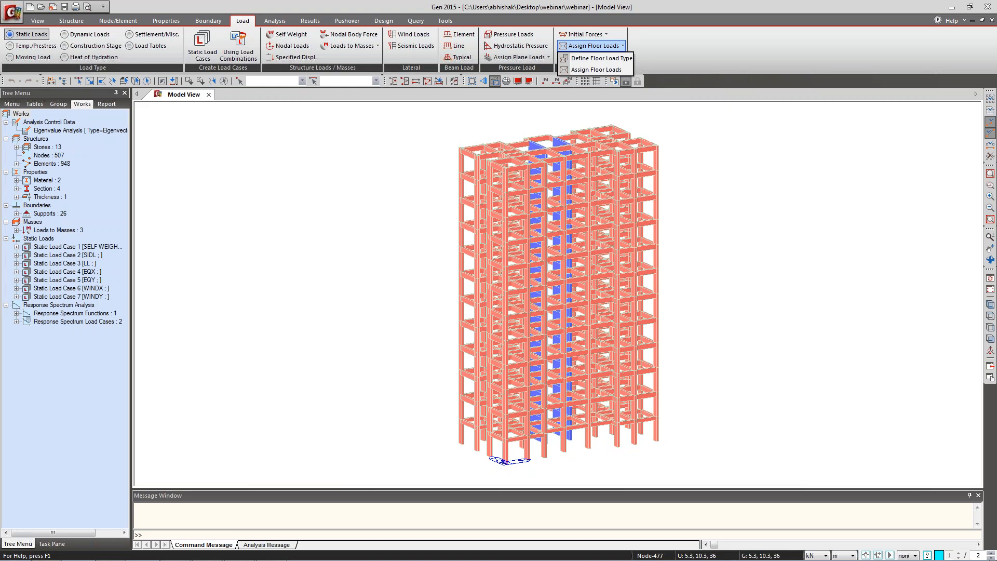
left_click(601, 58)
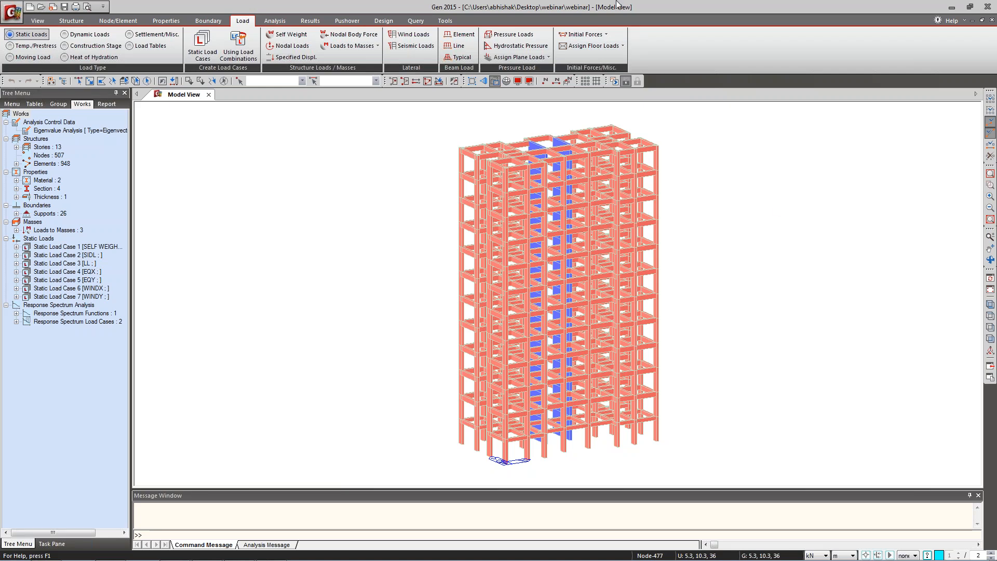
left_click(622, 46)
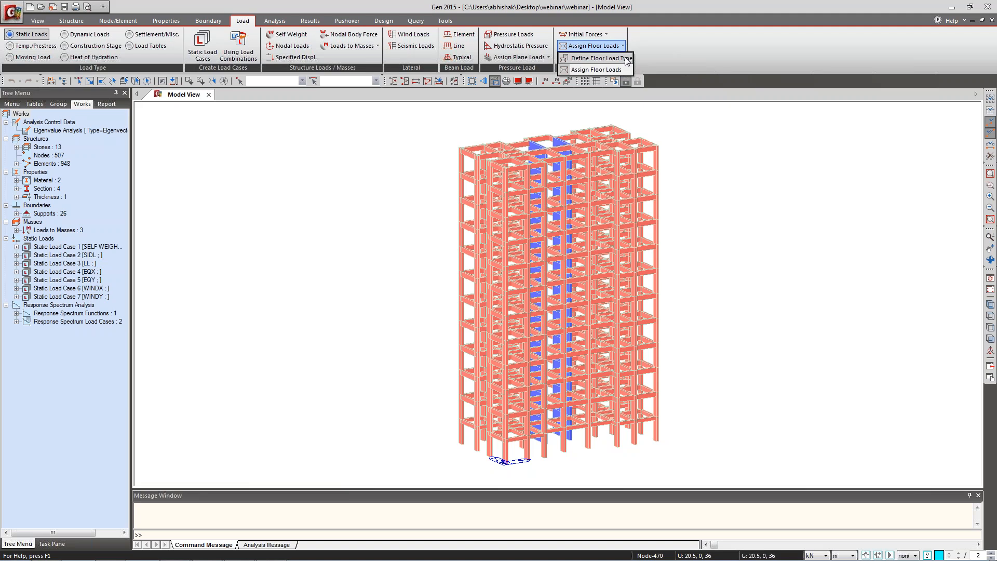
left_click(597, 59)
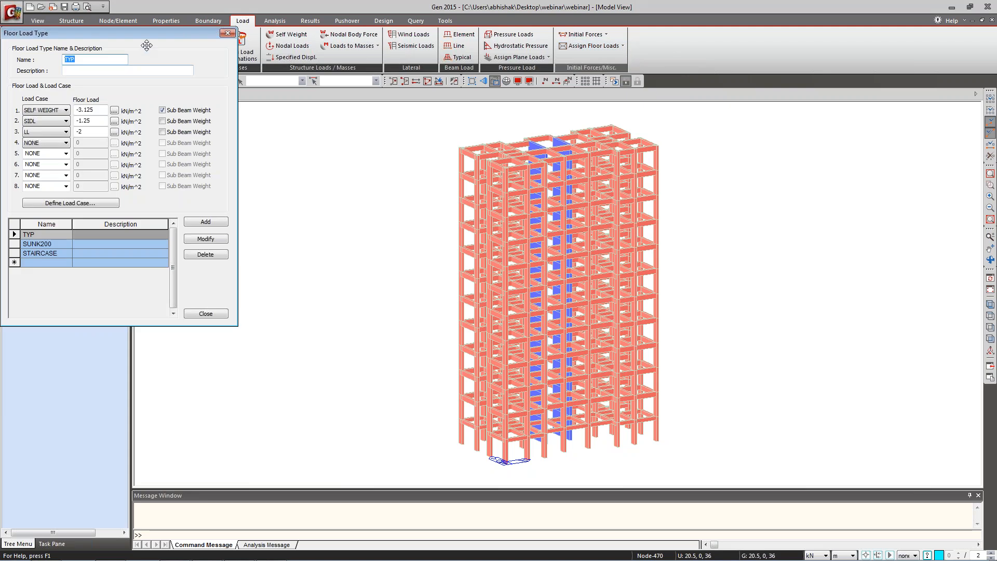
left_click_drag(147, 46, 362, 99)
left_click(257, 297)
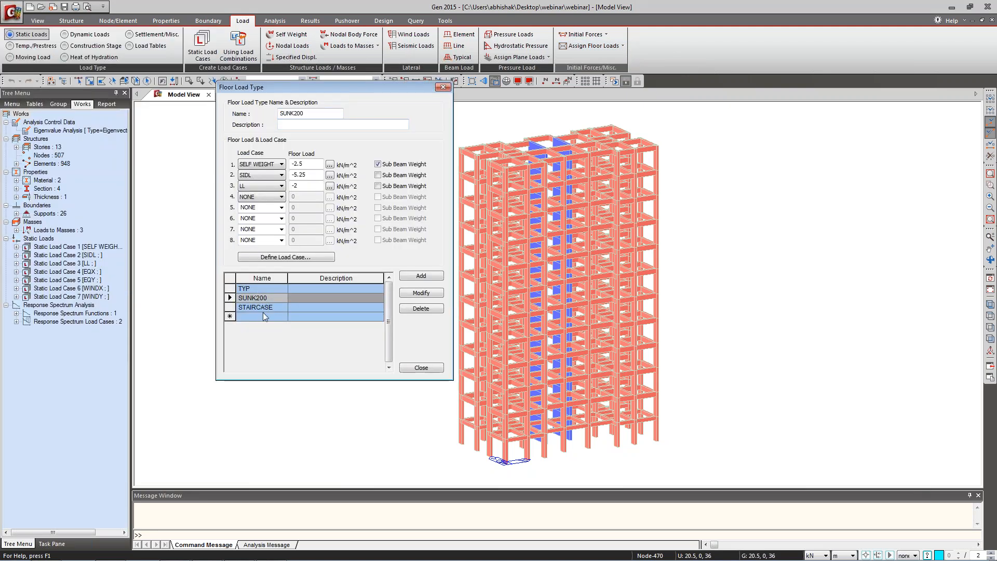
Examine the loads assigned to the STAIRCASE and TYP floor load types, close the definitions, and view the floor load assignment options.
left_click(263, 309)
left_click(263, 289)
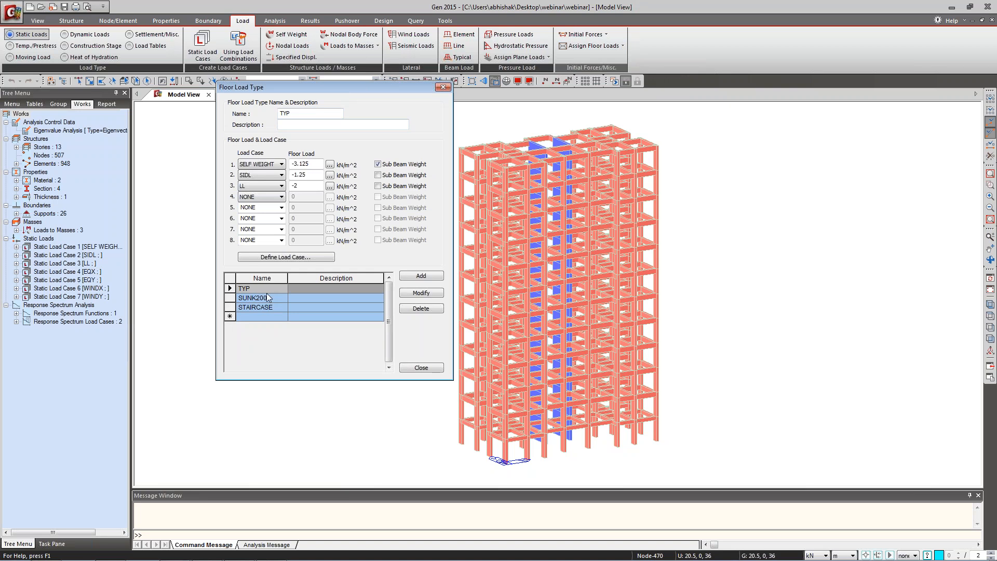
left_click(437, 370)
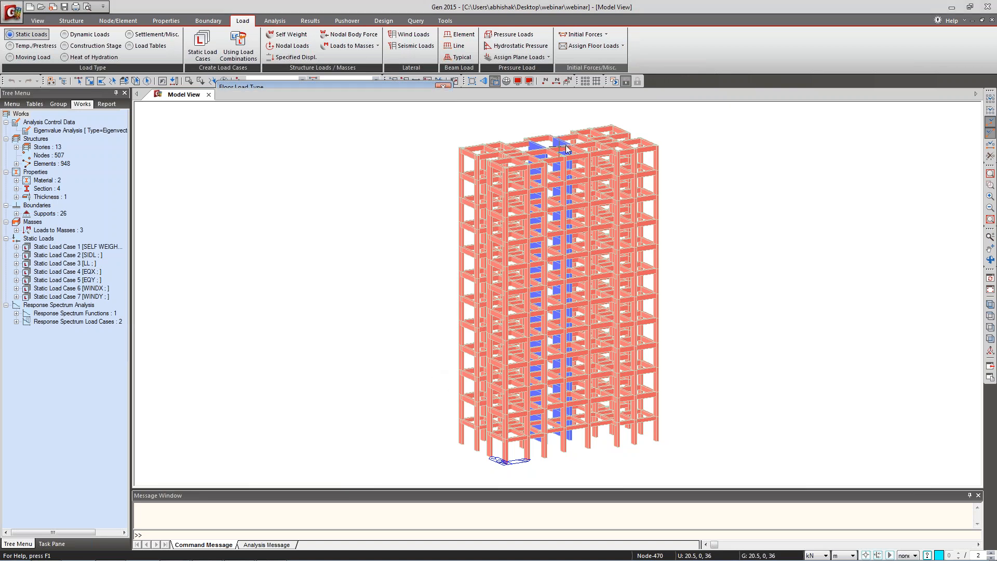
left_click(623, 46)
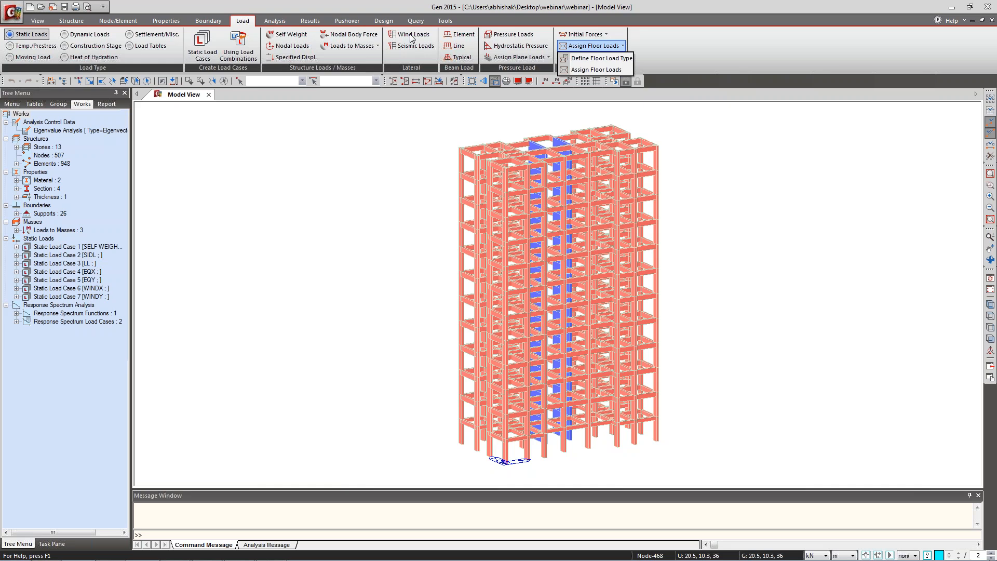
left_click(340, 123)
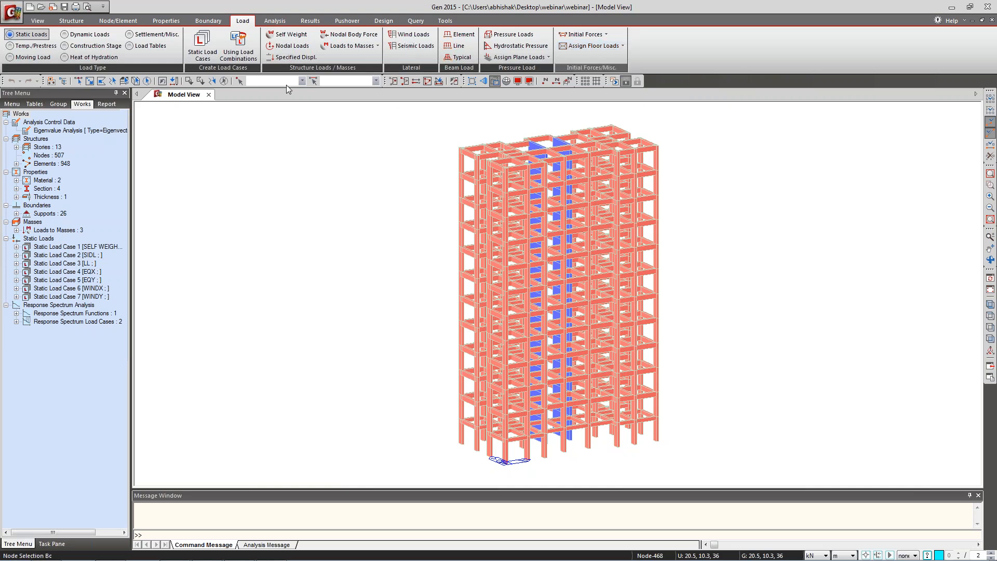
Examine the self weight factors defined for the SELF WEIGHT case, close them, and view the available mass options.
left_click(289, 35)
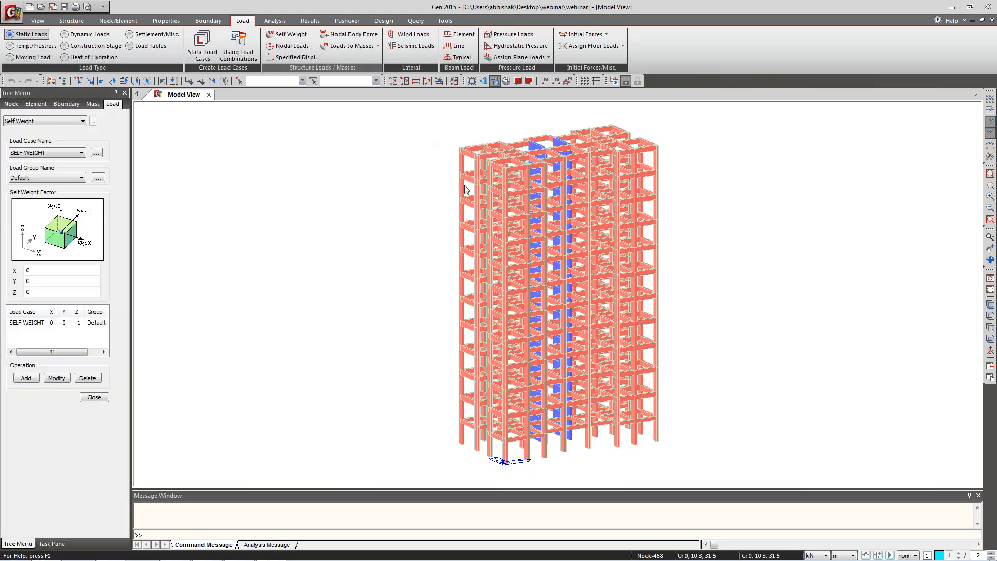
left_click(42, 323)
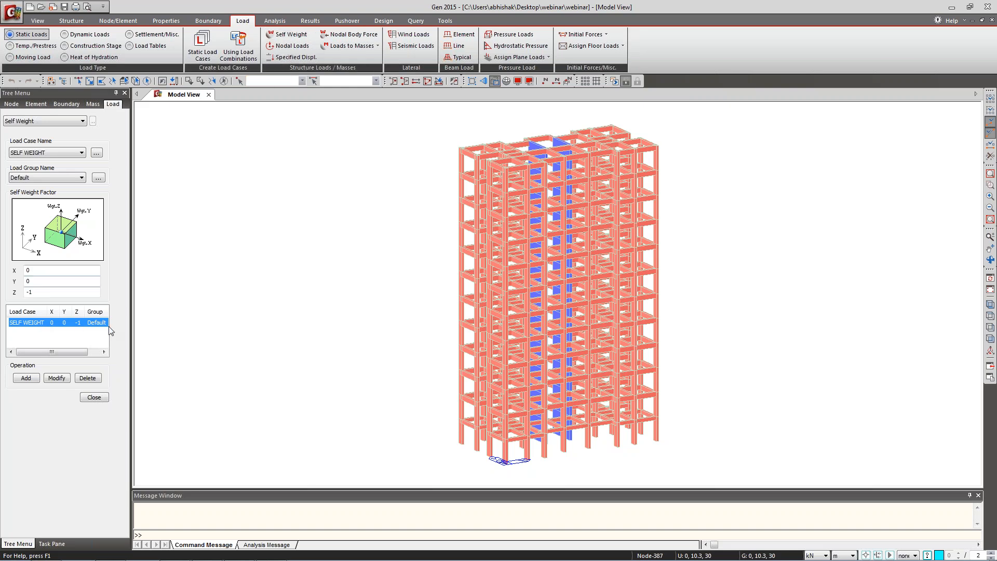
left_click(88, 400)
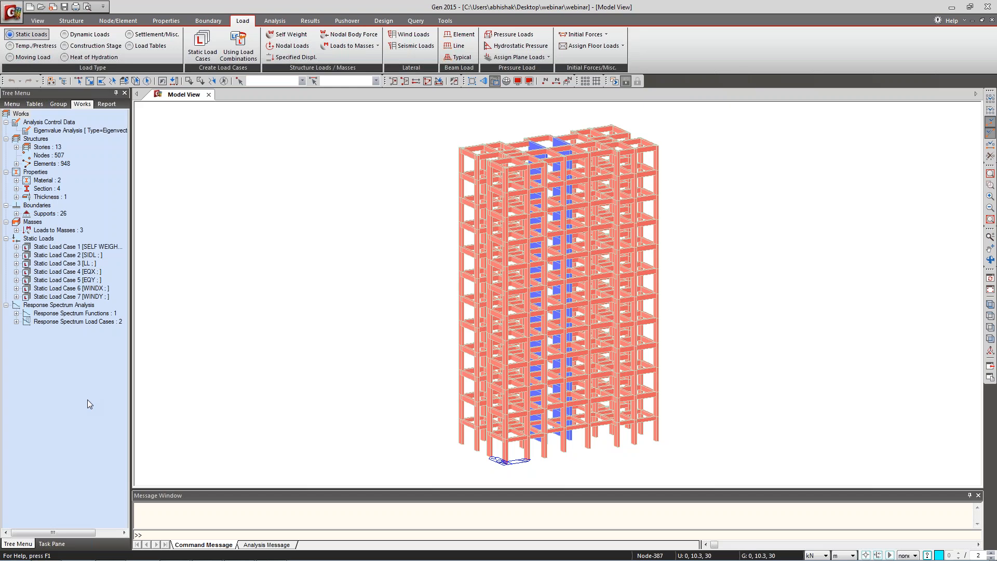
left_click(378, 45)
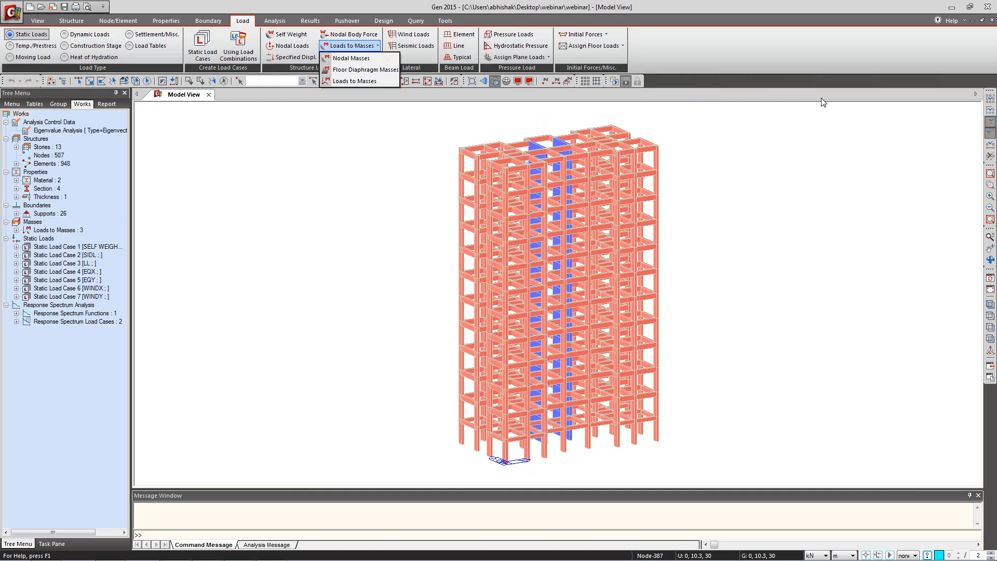
key("alt+Tab")
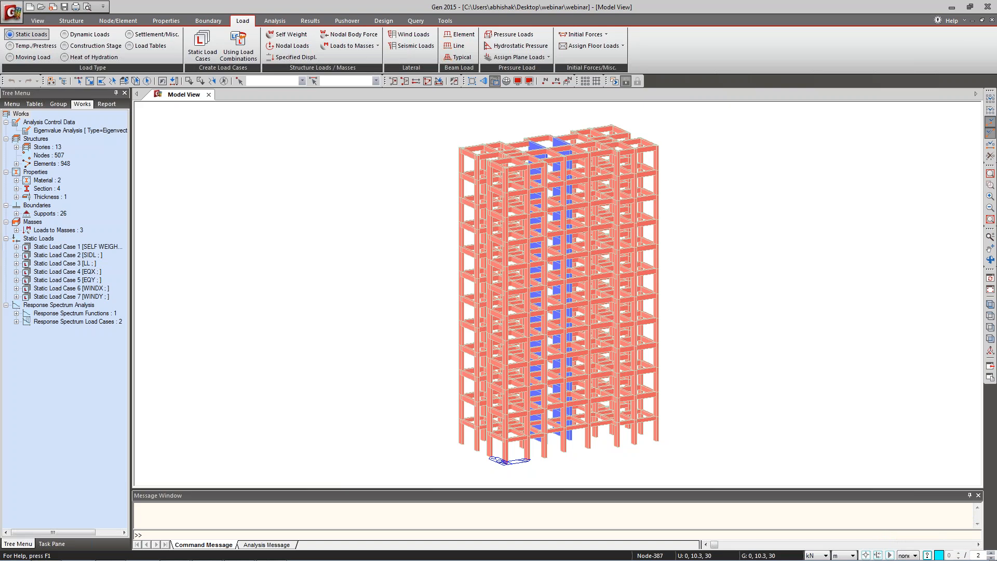
Open the WINDX wind load specification and examine its IS875(1987) parameters and X-direction scale factor.
left_click(410, 35)
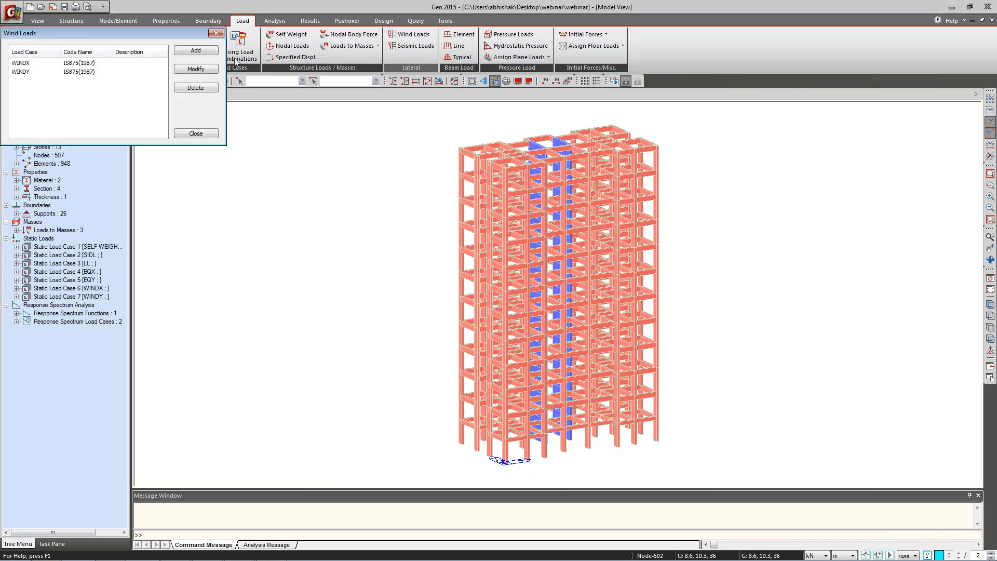
left_click(201, 82)
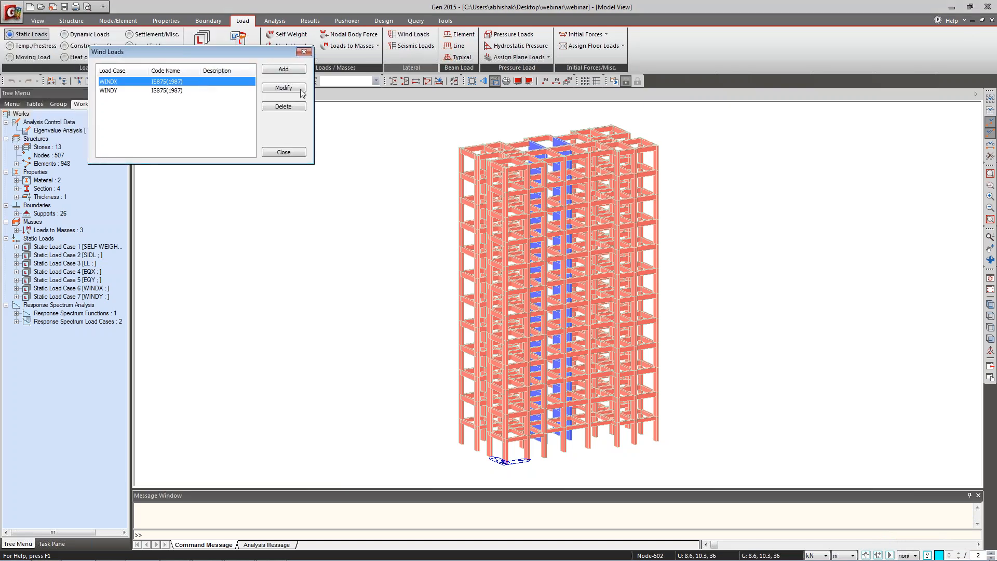
left_click(303, 89)
left_click_drag(460, 59, 617, 77)
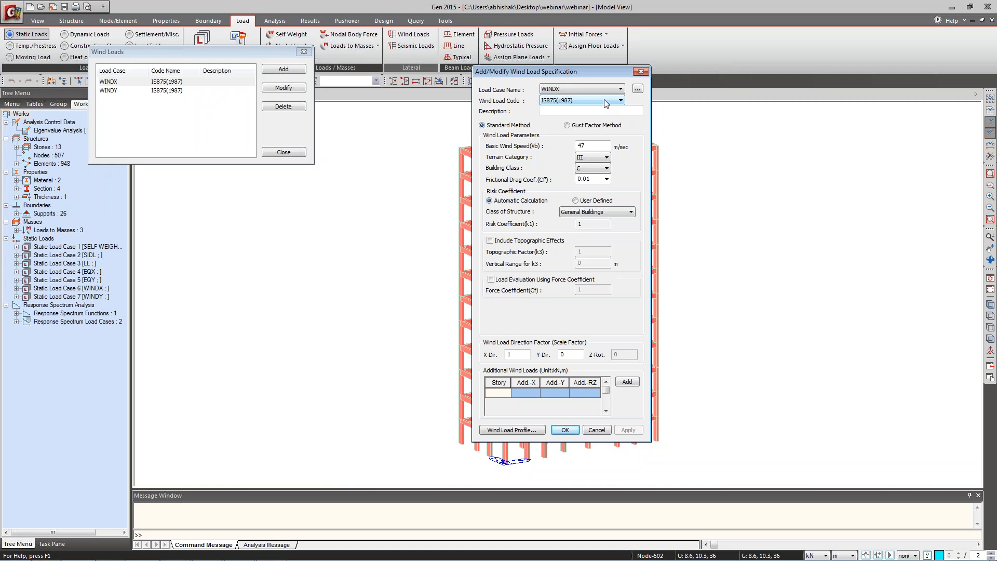
double_click(524, 357)
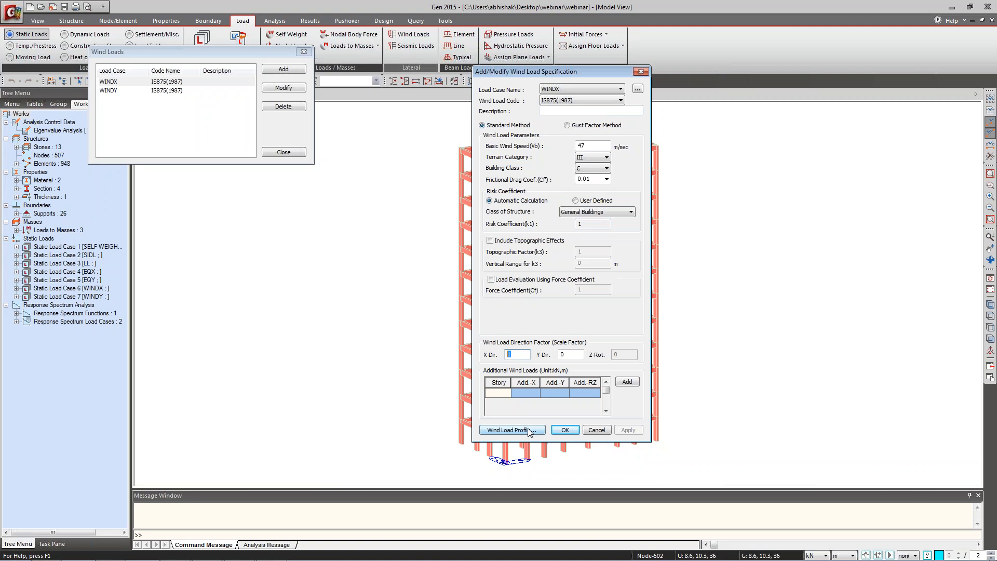
Inspect the X-direction wind load profile, including story shear, overturning moment and the story table, and make the wind load calculation sheet.
left_click(511, 430)
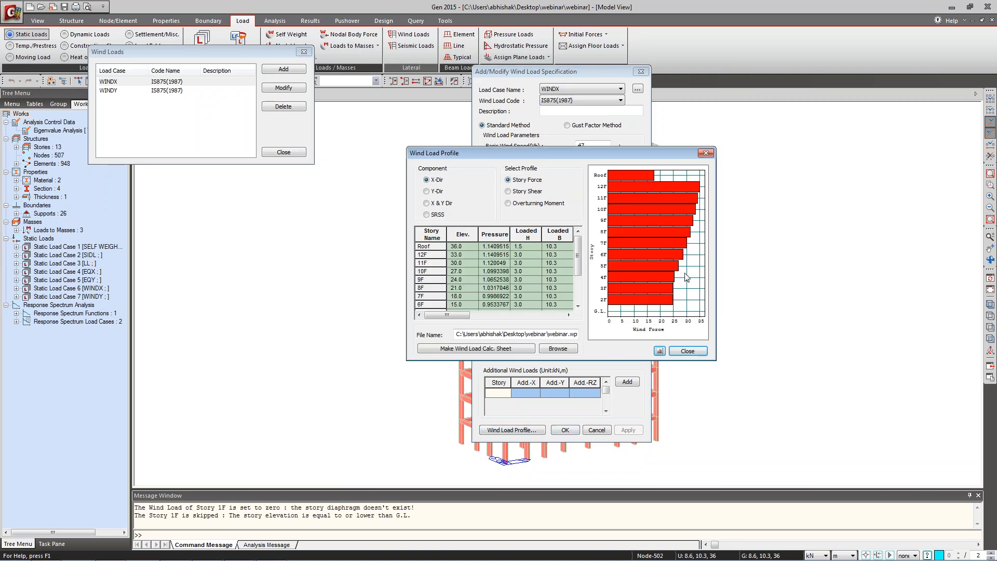
left_click(525, 191)
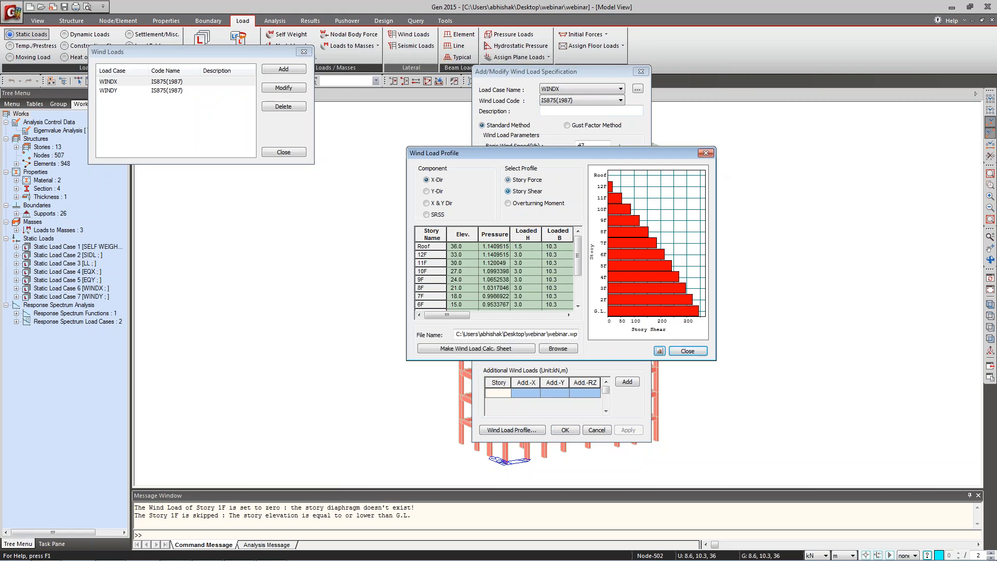
left_click(534, 200)
left_click(532, 193)
left_click_drag(581, 255, 591, 283)
mouse_move(449, 315)
left_mouse_down()
mouse_move(548, 325)
mouse_move(447, 307)
left_mouse_up()
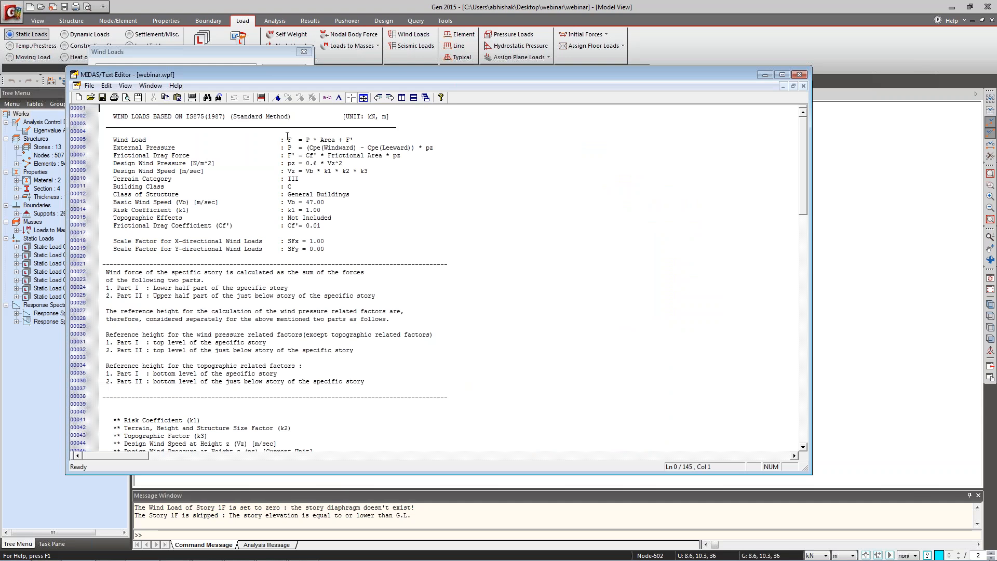
Review the parameters and story factors in the wind load calculation sheet, and close the WINDX specification without changes.
left_click_drag(288, 139, 331, 249)
scroll(469, 307, "down", 5)
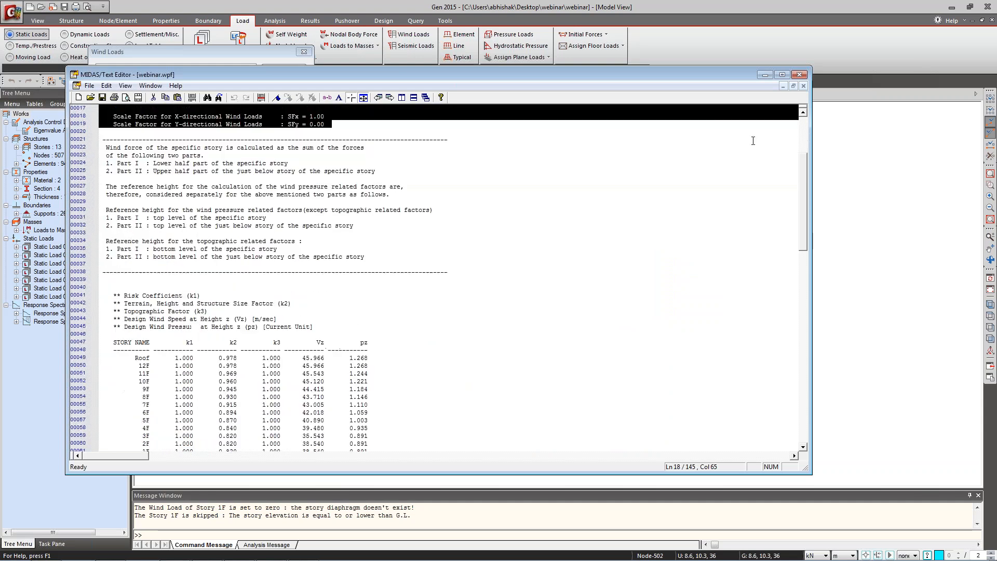
left_click(799, 74)
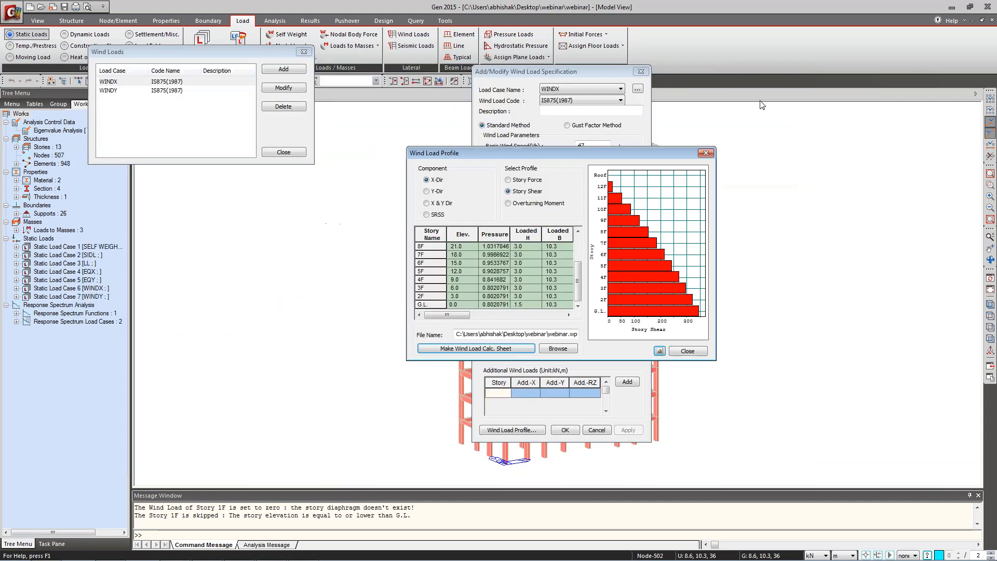
left_click(689, 353)
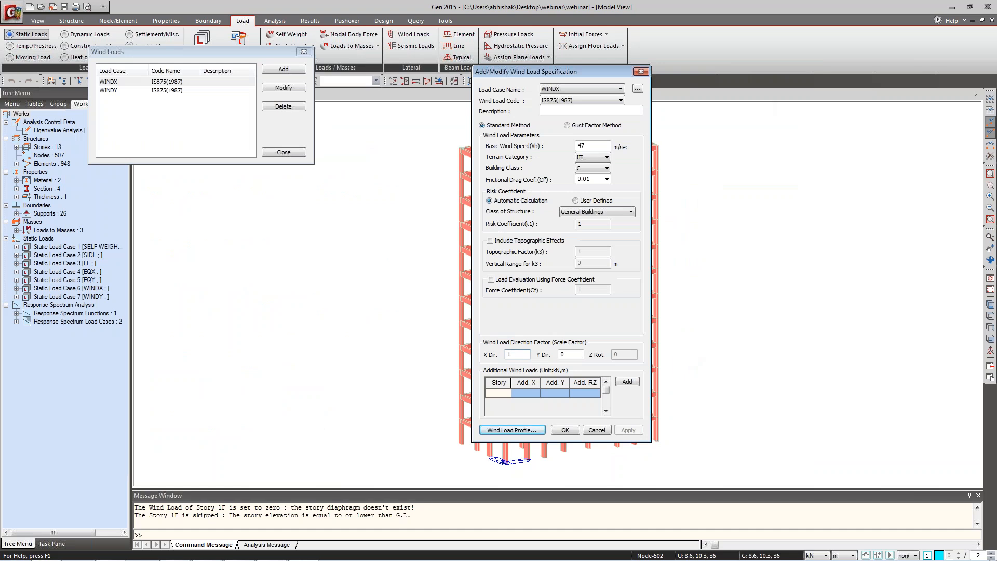
double_click(510, 354)
left_click(601, 429)
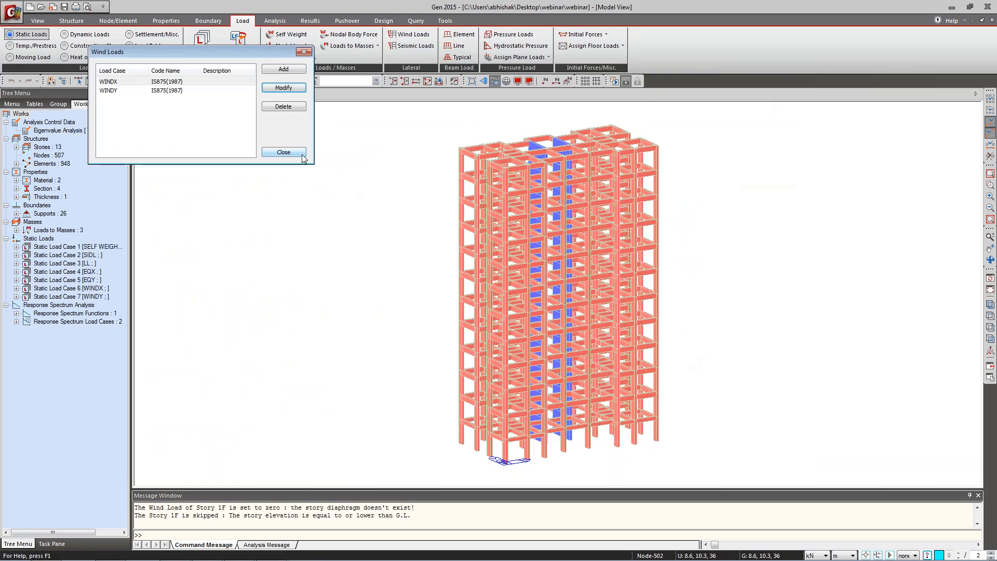
left_click(302, 153)
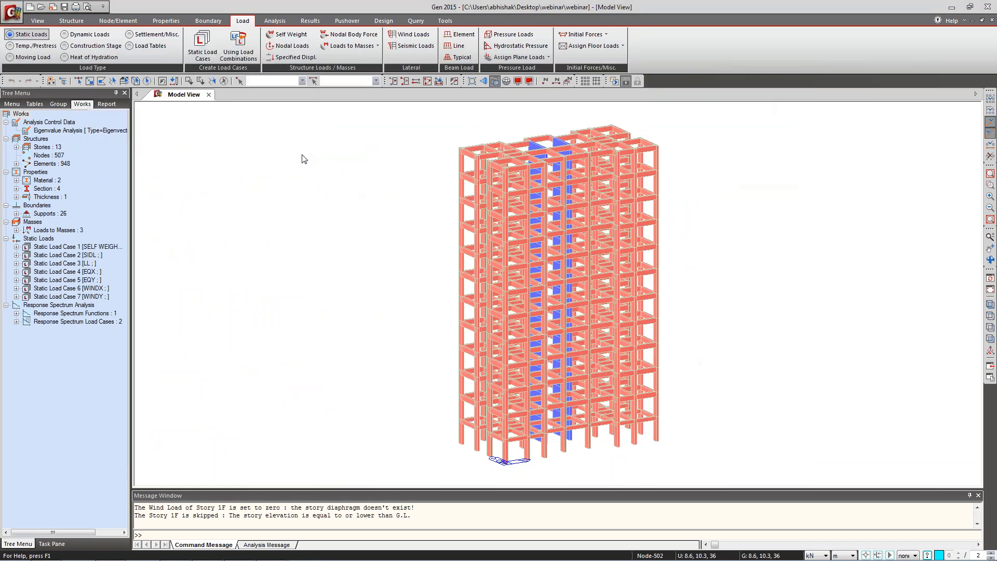
Open the EQX seismic load specification, examine its parameters, and check the IS2002 period calculator without applying it.
left_click(413, 46)
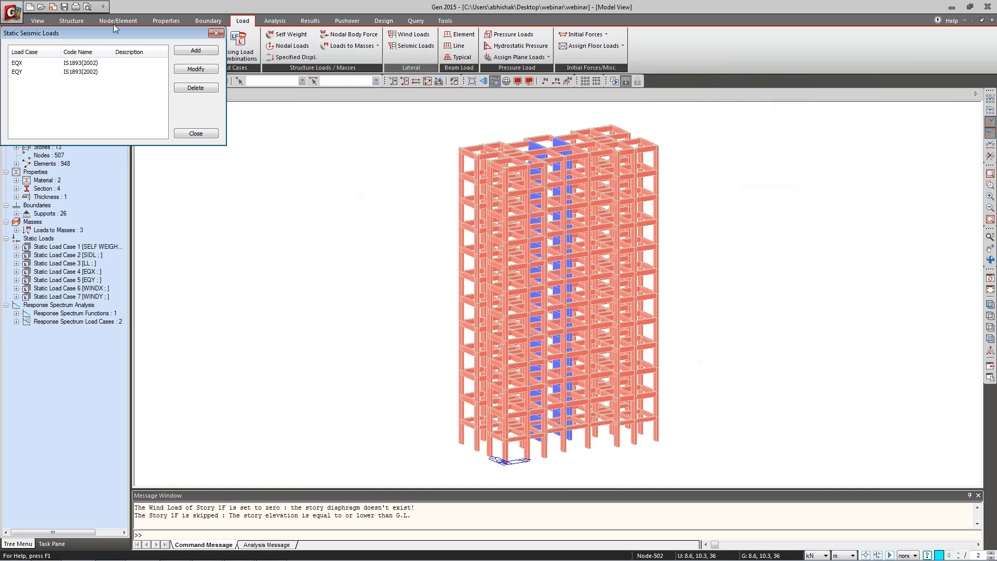
left_click_drag(105, 36, 262, 77)
left_click(244, 104)
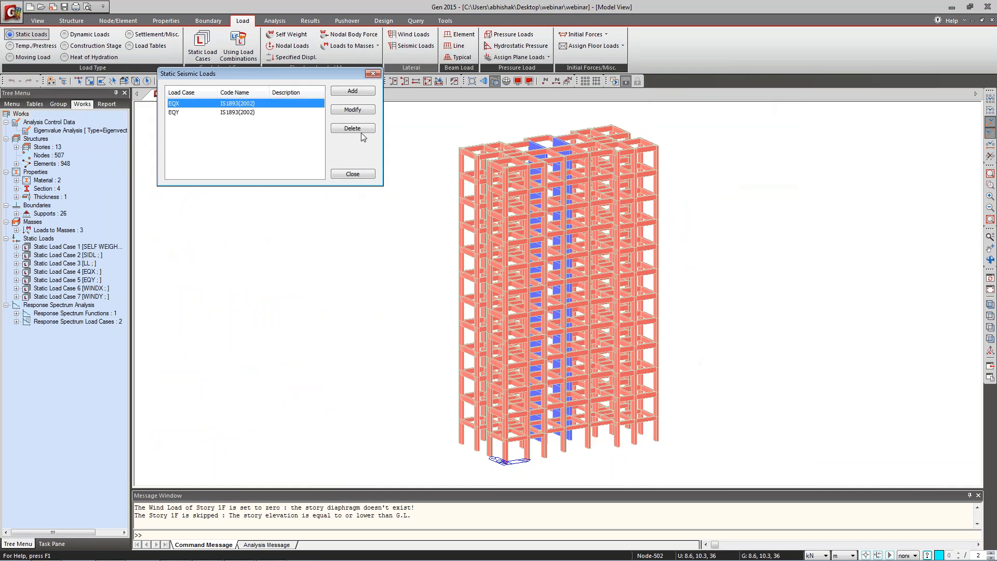
left_click(352, 110)
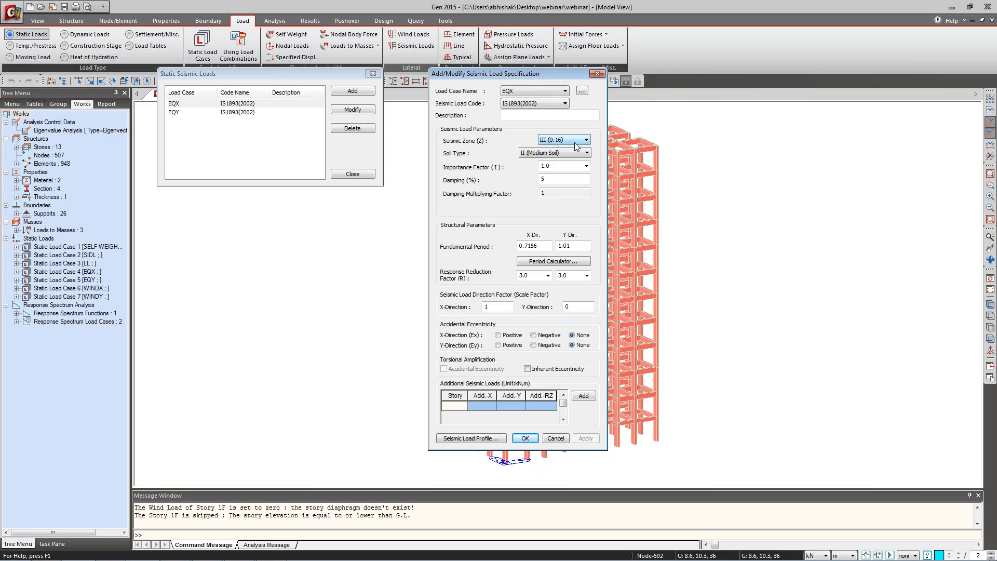
left_click(536, 266)
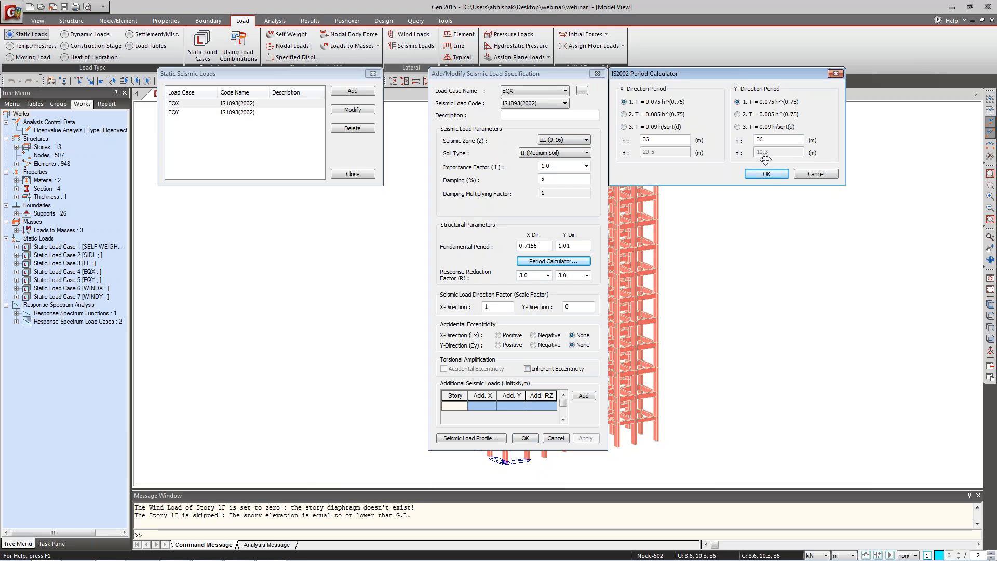
left_click(807, 173)
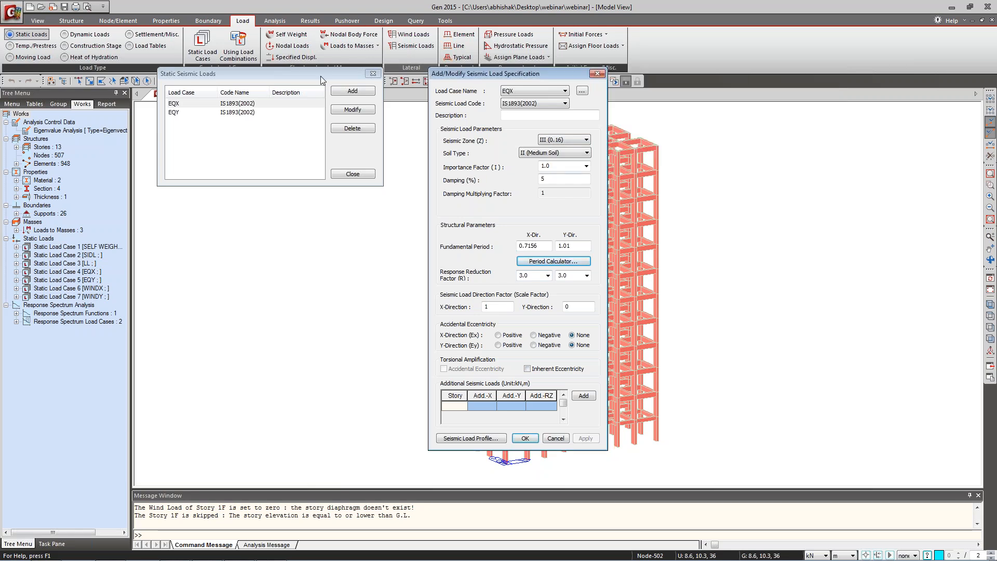
Check the EQX X-direction scale factor and examine the seismic load profile table for all stories and result columns.
left_click_drag(499, 307, 461, 305)
left_click(478, 439)
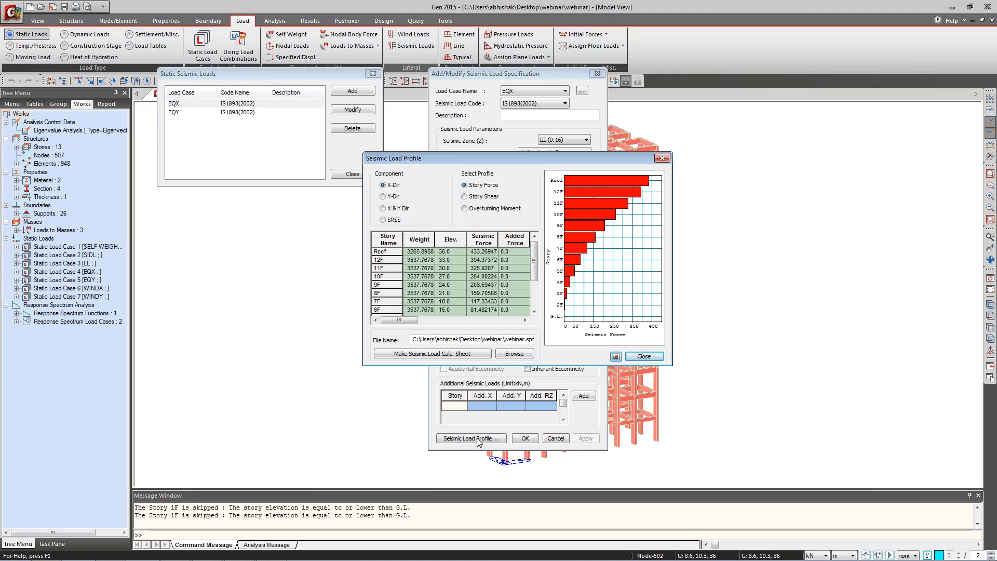
left_click_drag(535, 262, 535, 311)
left_click(525, 320)
left_click(525, 320)
left_click(525, 321)
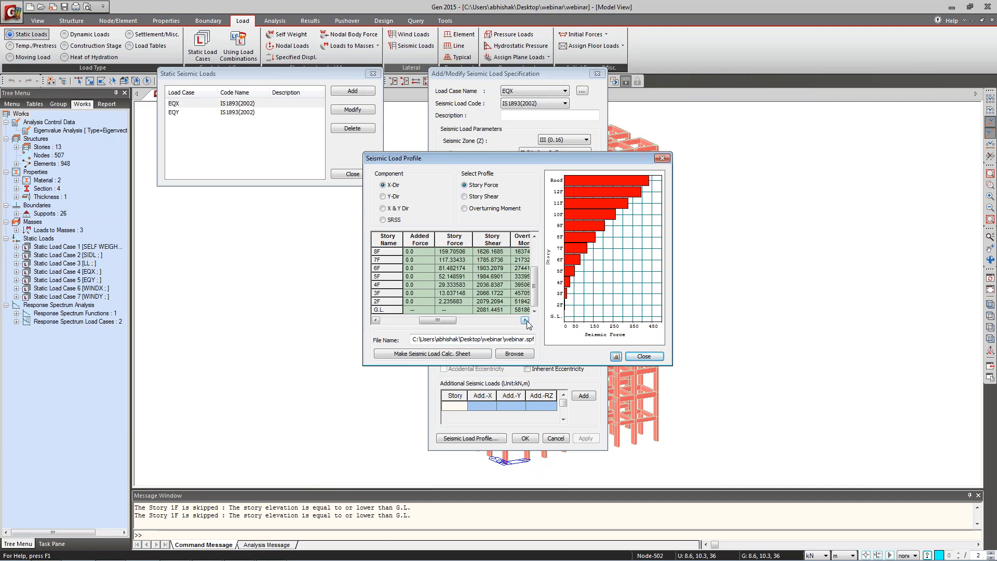
left_click(525, 320)
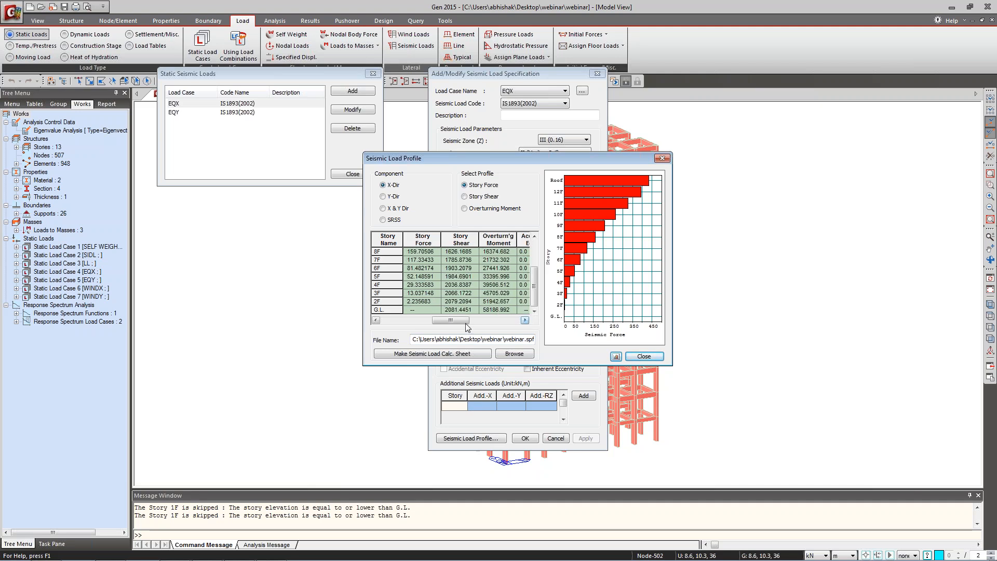
left_click_drag(463, 320, 413, 321)
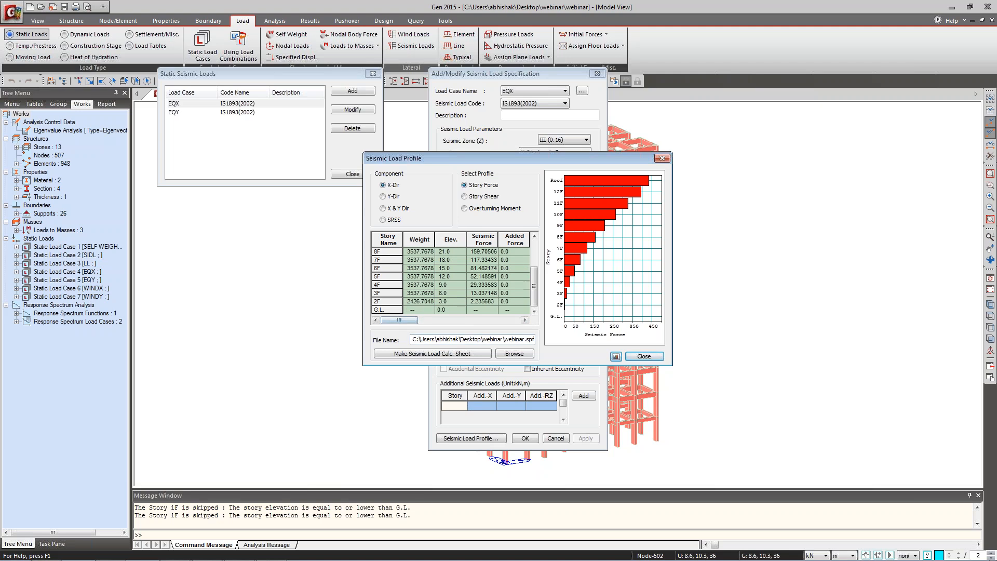
Make the seismic load calculation sheet, review the equivalent seismic load section including the X-direction effective weight, and close it.
left_click(446, 355)
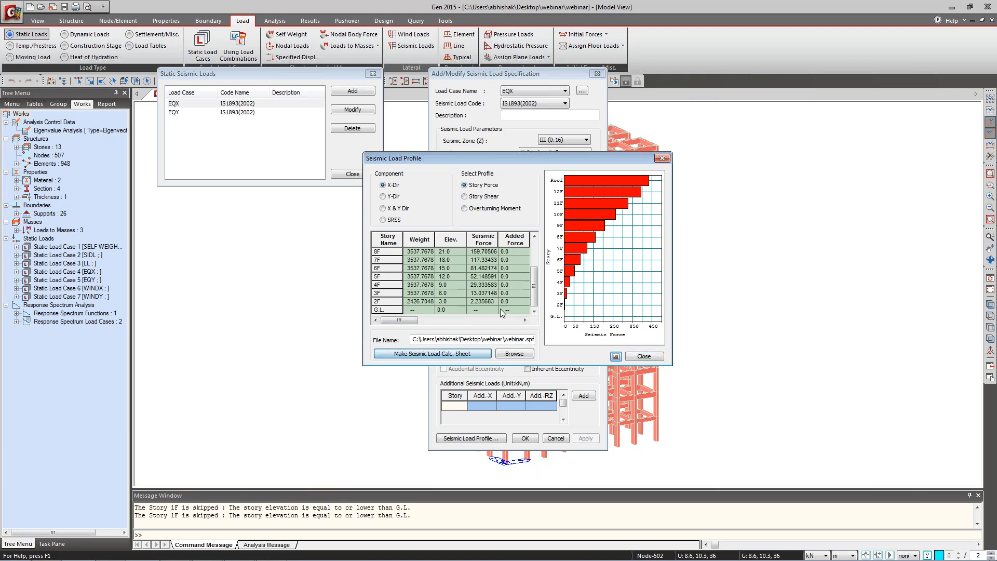
scroll(415, 375, "down", 15)
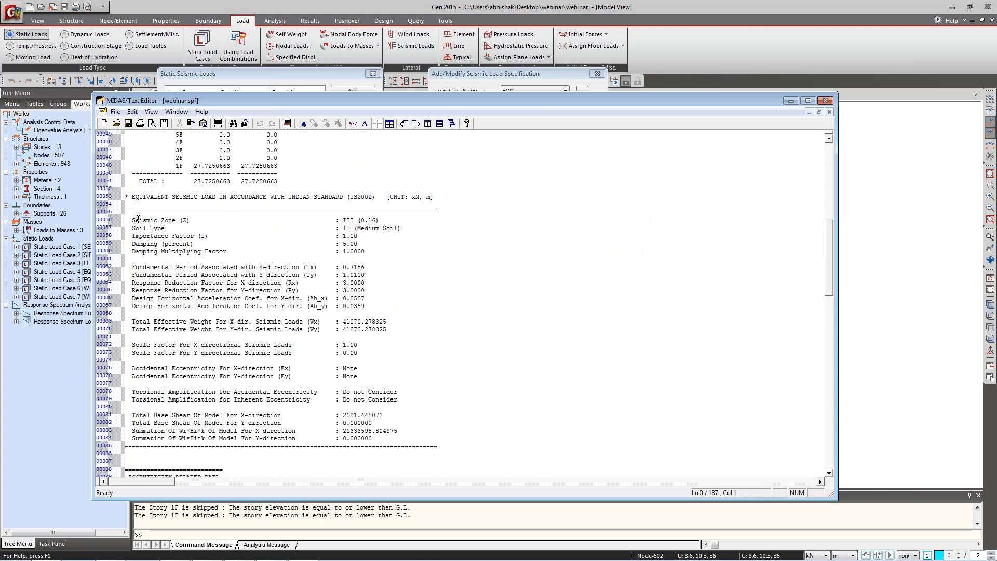
left_click_drag(132, 220, 419, 438)
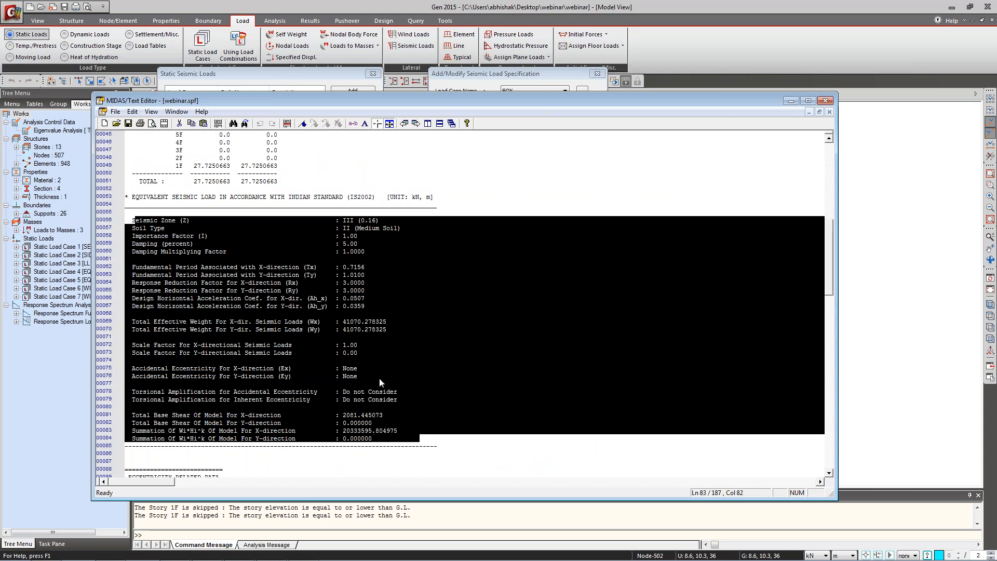
left_click(366, 347)
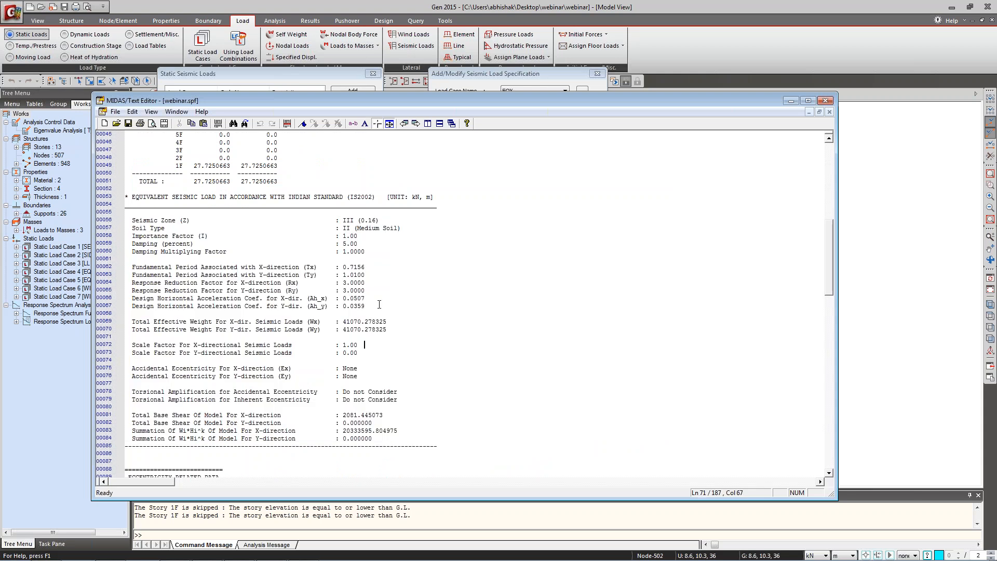
left_click_drag(391, 322, 343, 321)
left_click(826, 101)
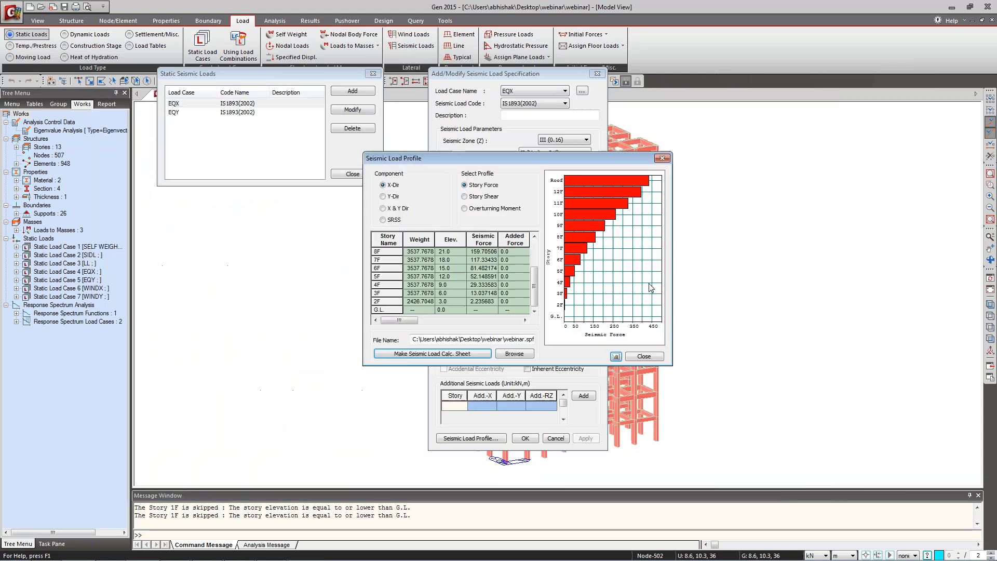
Close the seismic load profile, cancel the EQX specification without changes, and dismiss the static seismic load list.
left_click(645, 356)
left_click(556, 438)
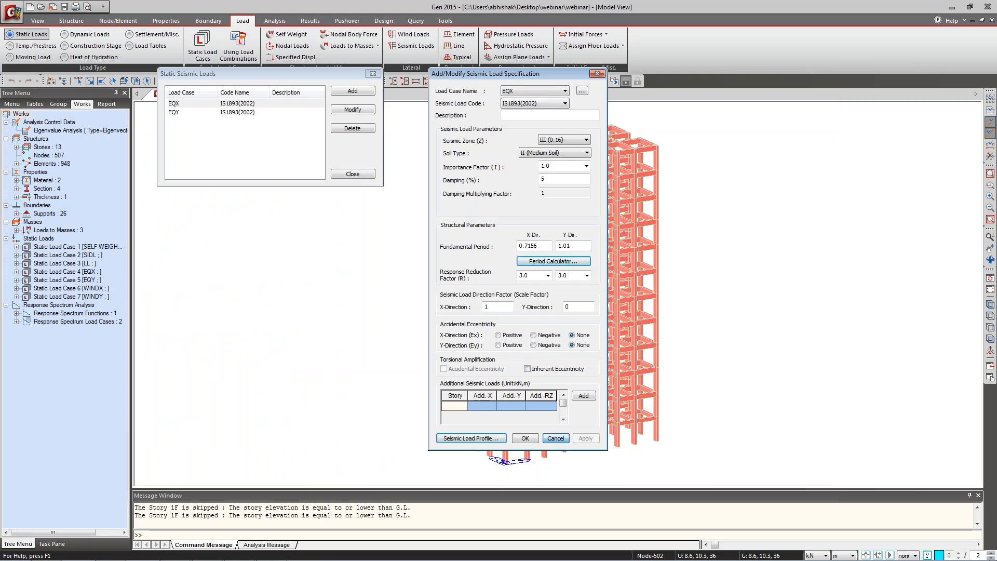
left_click(352, 174)
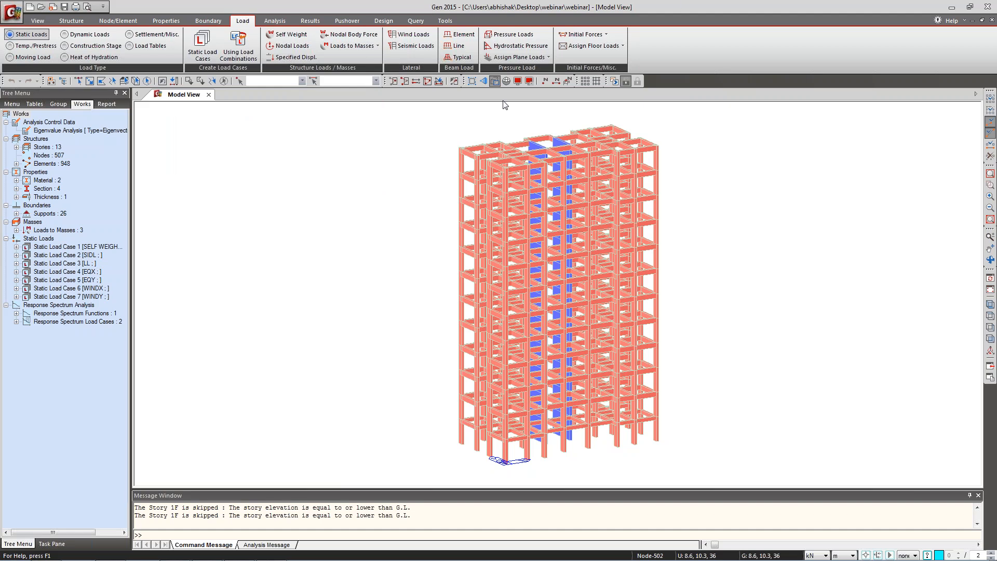
Go to the dynamic load data and open the IS1893(2002) response spectrum function for review.
left_click(84, 38)
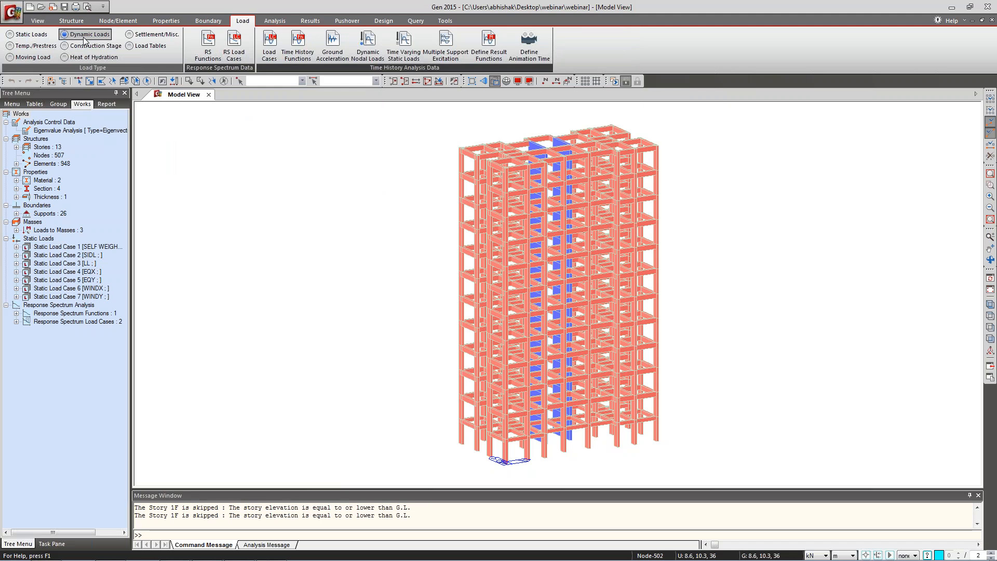
left_click(219, 58)
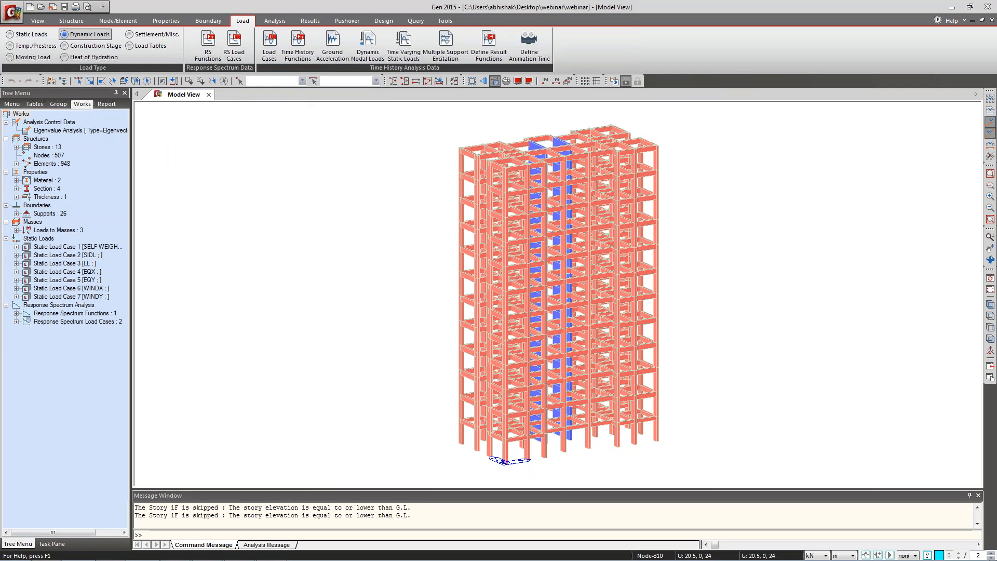
middle_click_drag(657, 245, 899, 414)
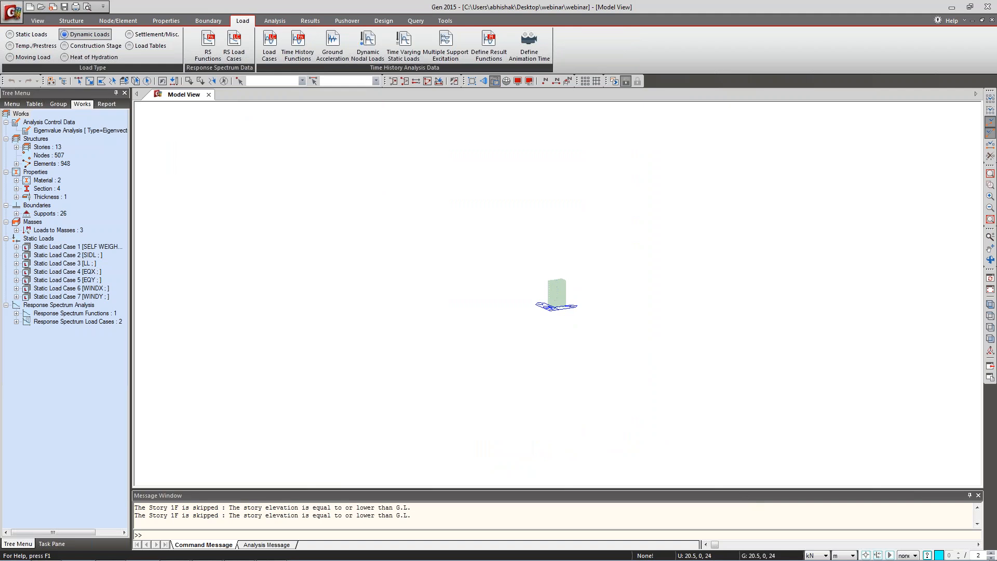
left_click(990, 175)
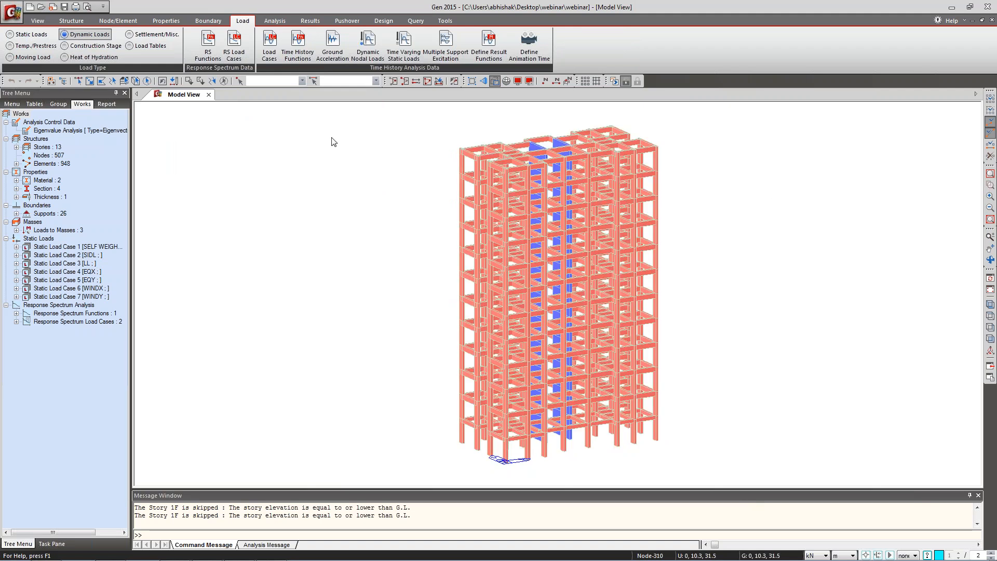
left_click(212, 50)
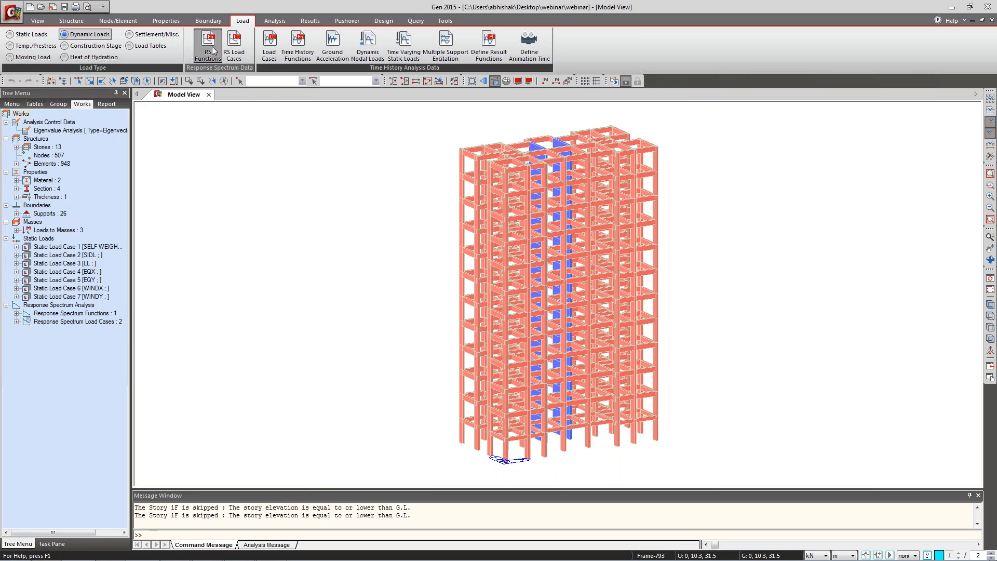
left_click(75, 65)
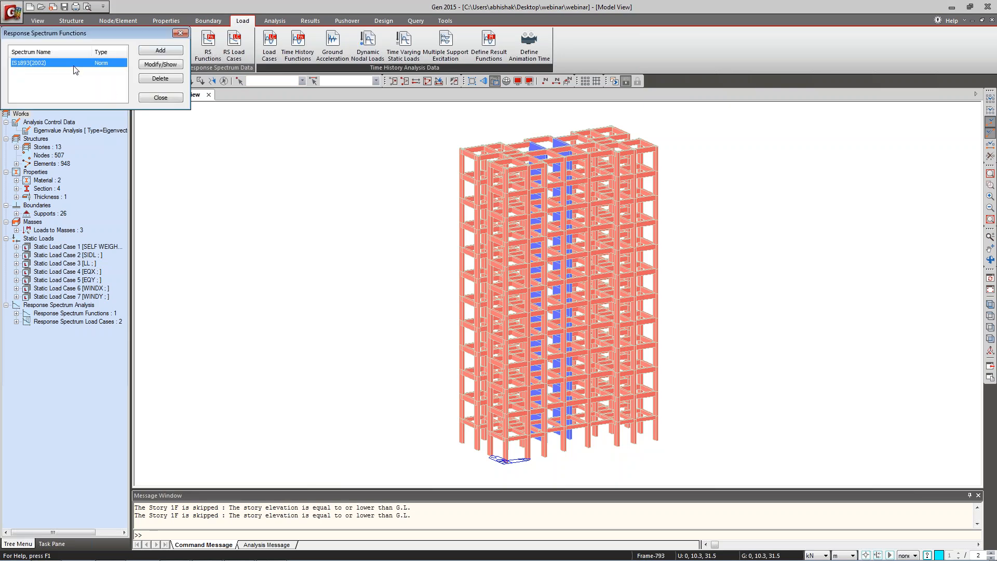
left_click(160, 64)
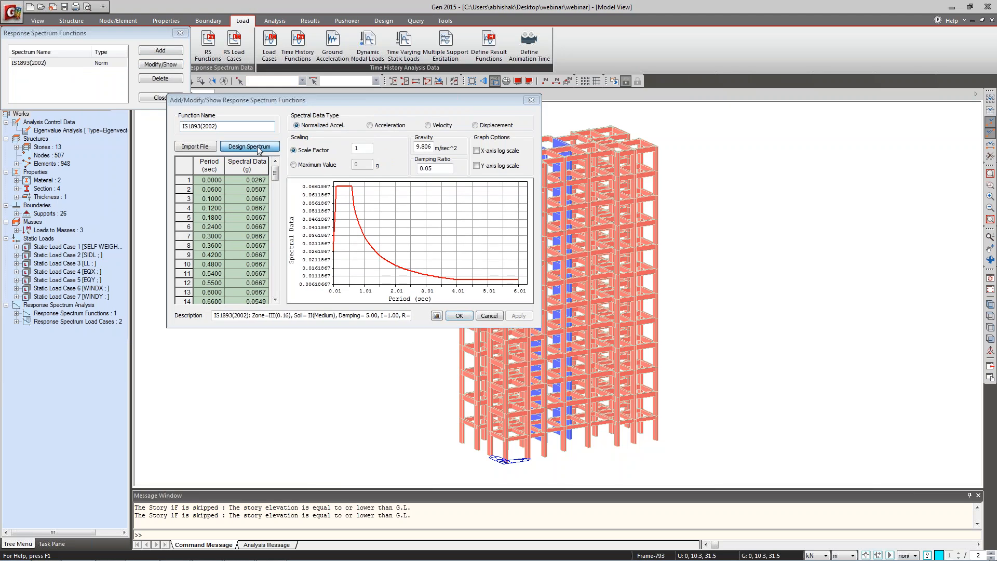
Check the design spectrum generation settings and spectral curve of the IS1893(2002) function, and close it without changes.
left_click(257, 146)
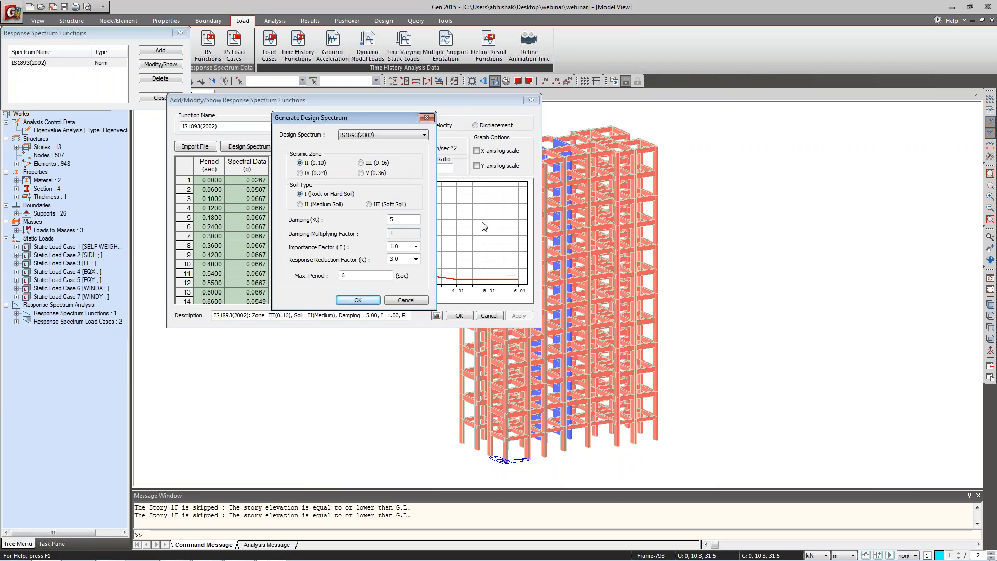
left_click(406, 301)
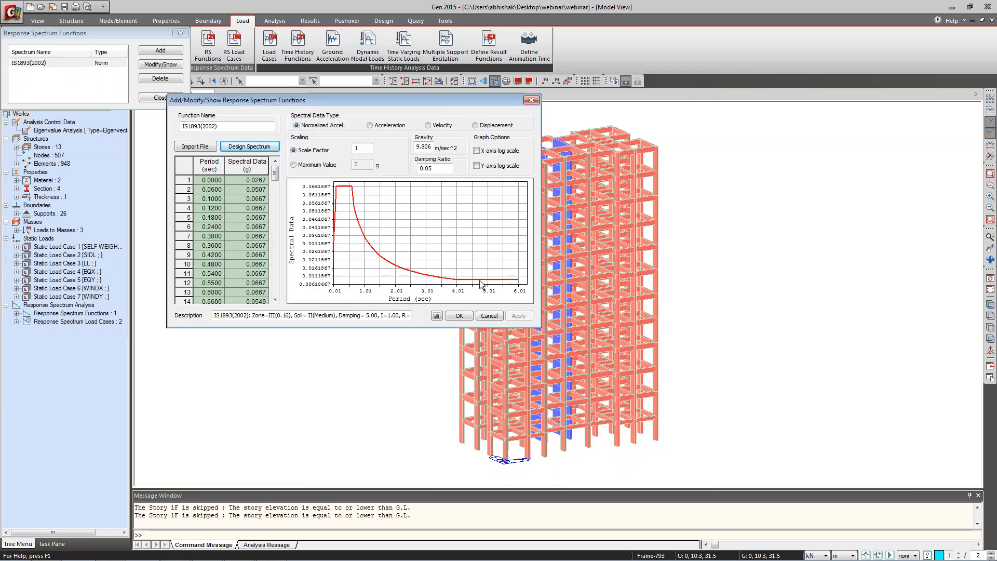
mouse_move(481, 284)
left_click(489, 316)
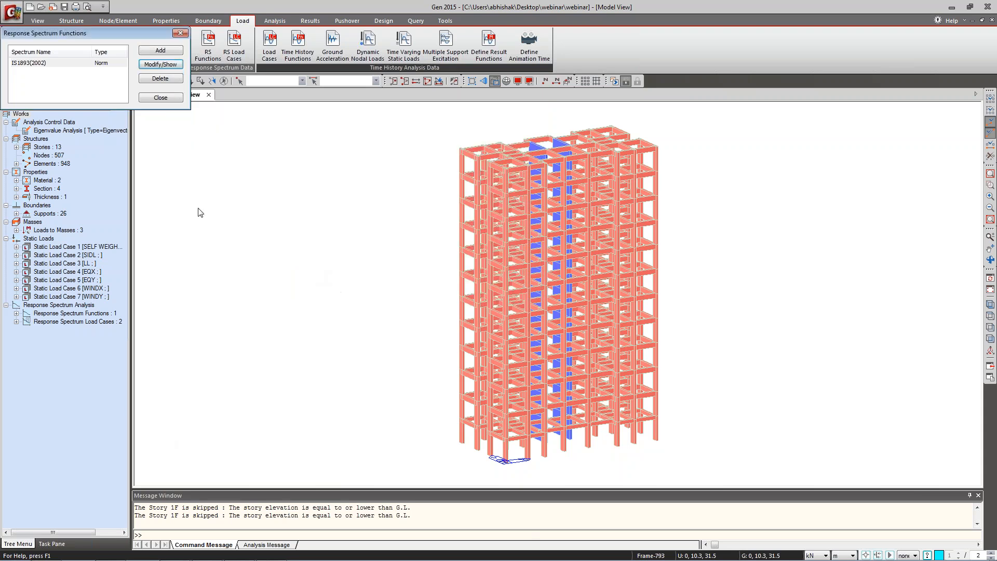
left_click(165, 104)
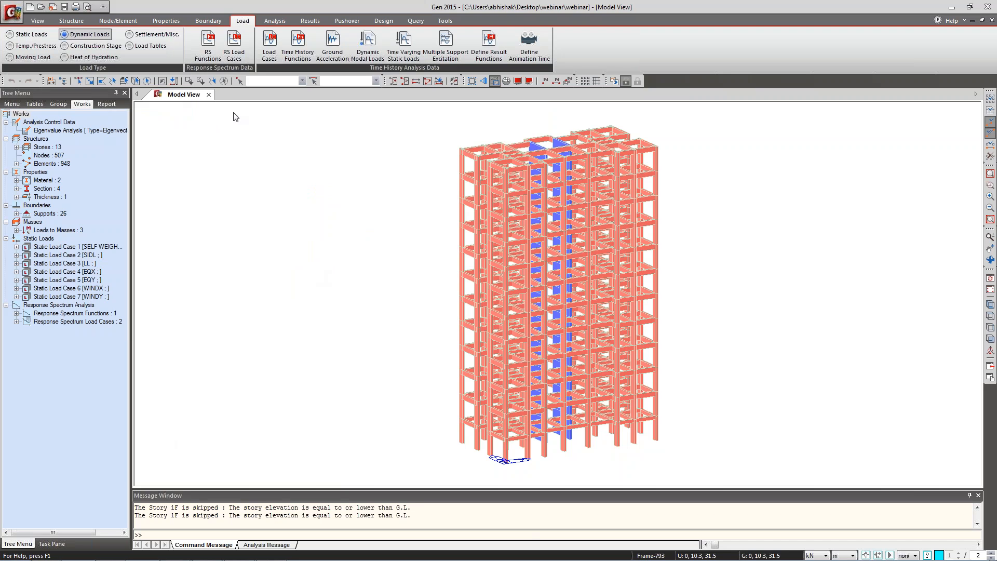
Open the response spectrum load cases and check the name, direction and excitation angle of SPECTRAX.
left_click(240, 50)
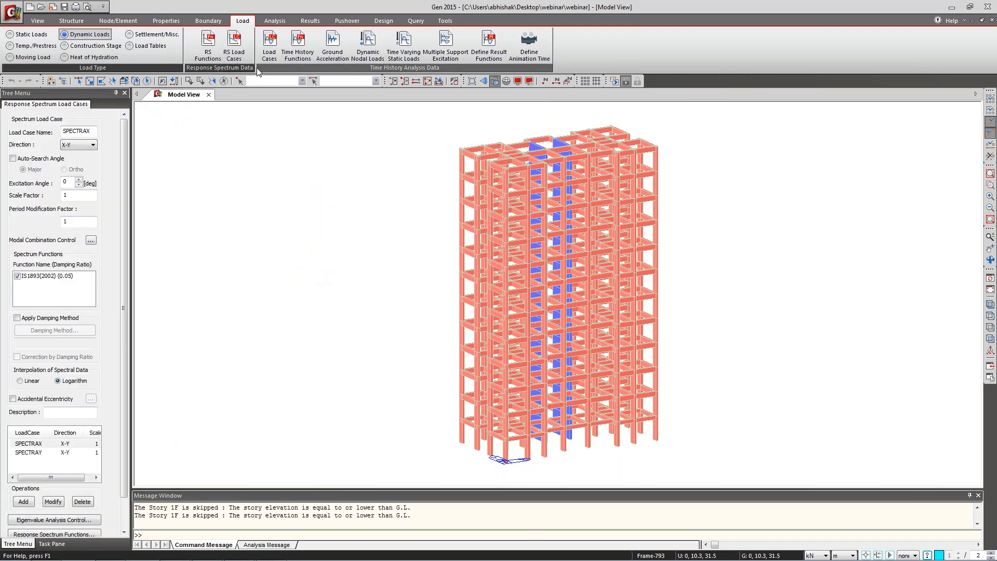
left_click(94, 131)
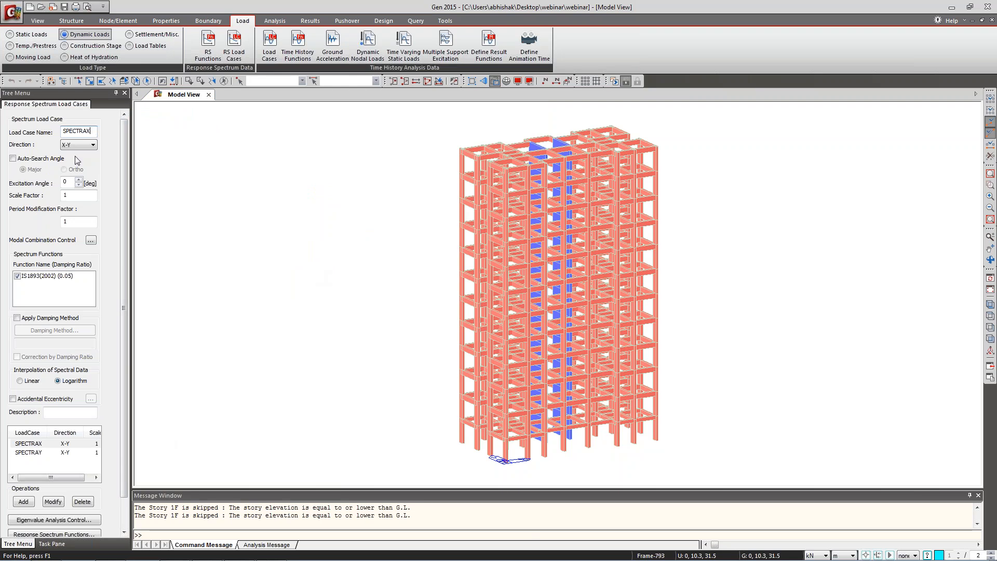
left_click(77, 145)
left_click(77, 145)
double_click(69, 180)
Review the modal combination type and mode shape factors in Modal Combination Control, and cancel without changes.
left_click(91, 240)
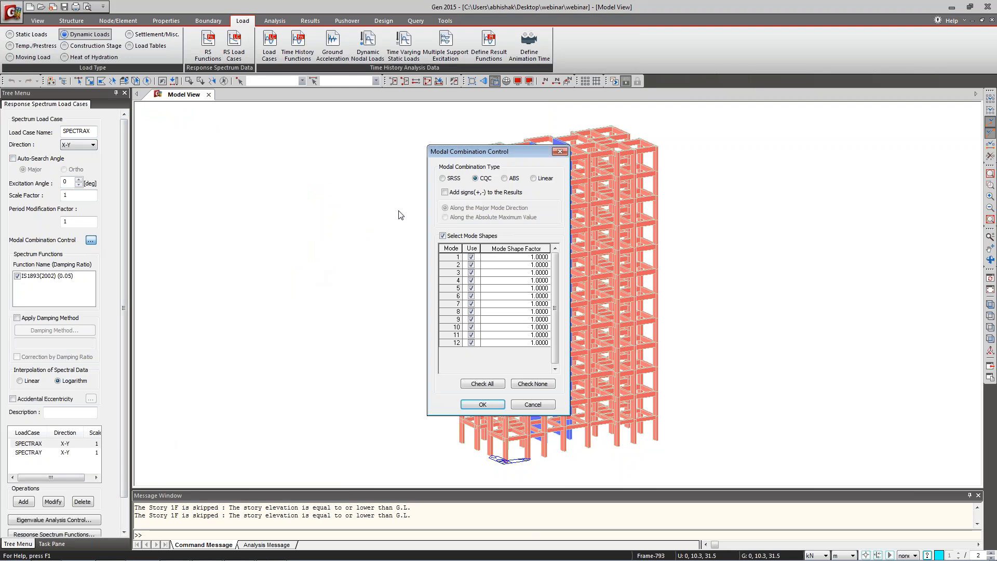
left_click_drag(492, 152, 381, 148)
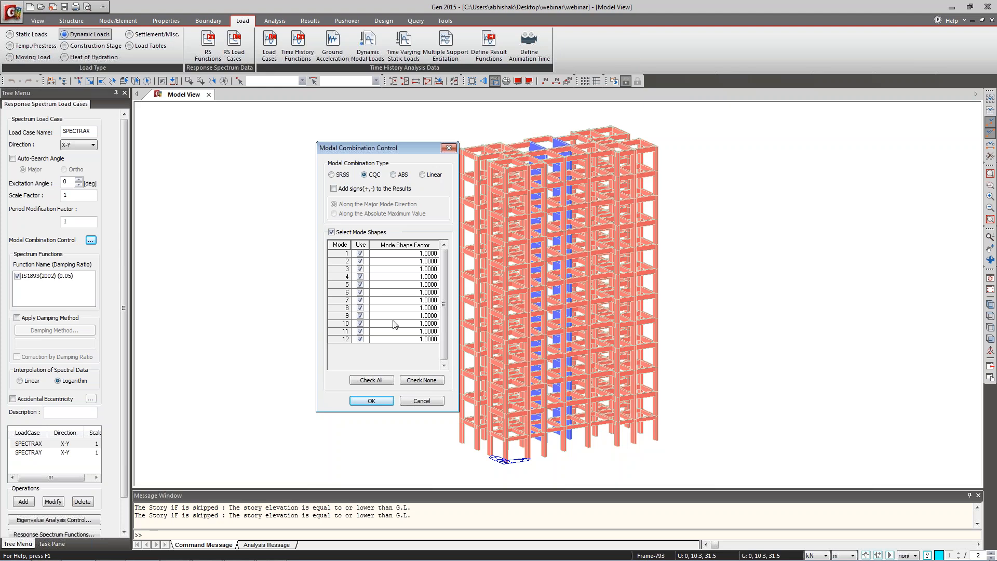
left_click(423, 400)
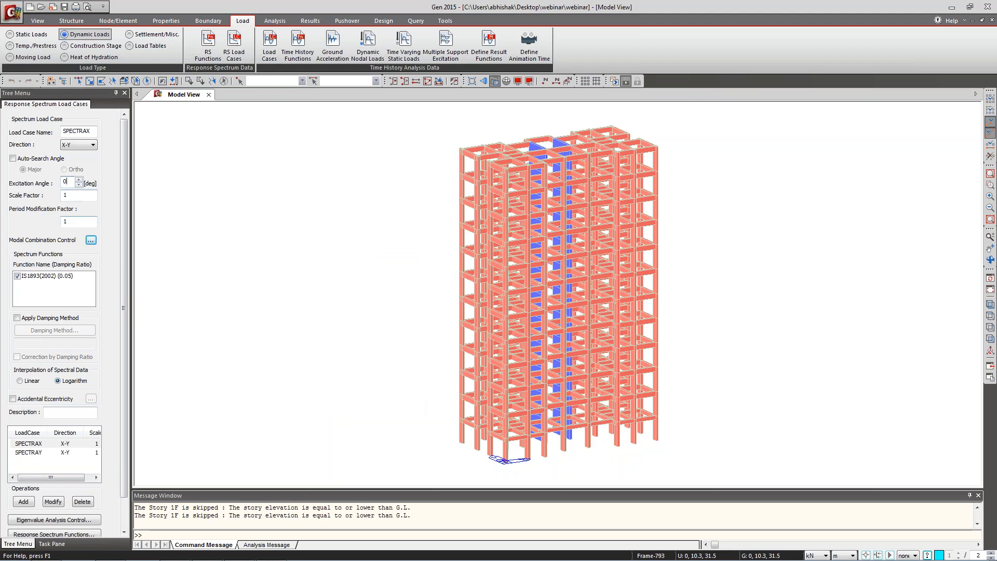
Check the settings of the SPECTRAY load case and close the response spectrum load cases.
left_click(28, 452)
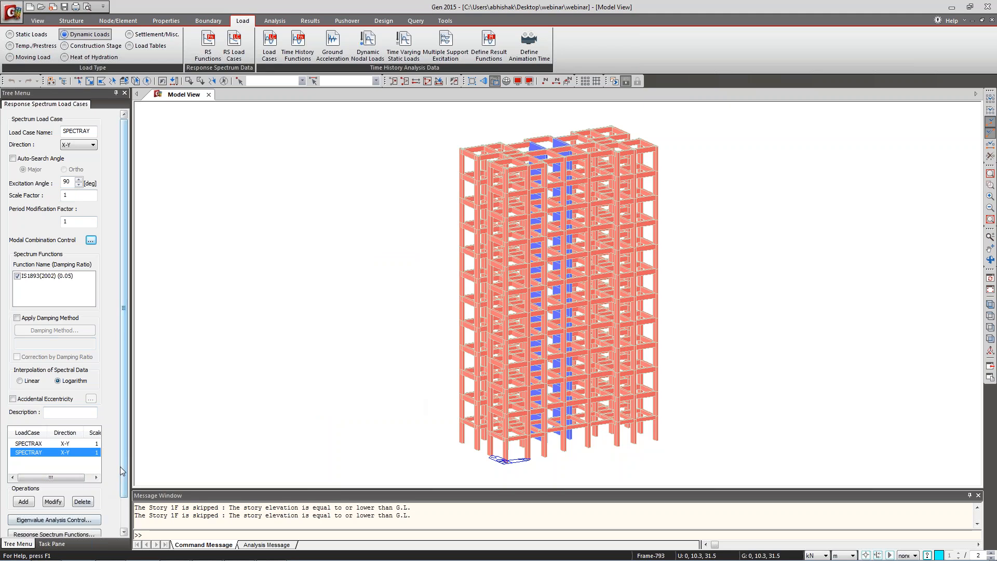
left_click_drag(122, 468, 124, 505)
left_click(85, 516)
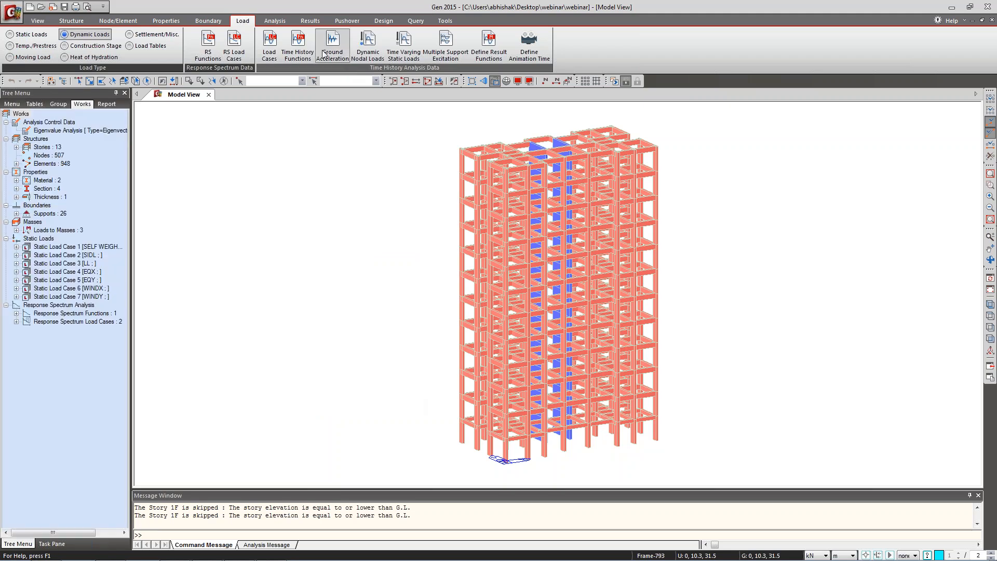
Review the analysis type and number of frequencies in Eigenvalue Analysis Control, and cancel without changes.
left_click(276, 23)
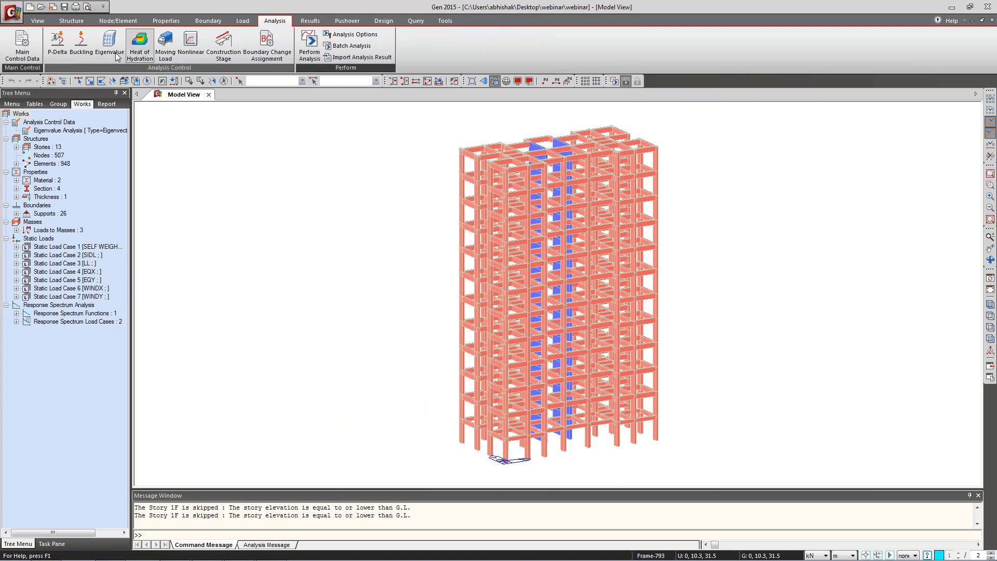
left_click(110, 52)
left_click_drag(176, 44, 378, 77)
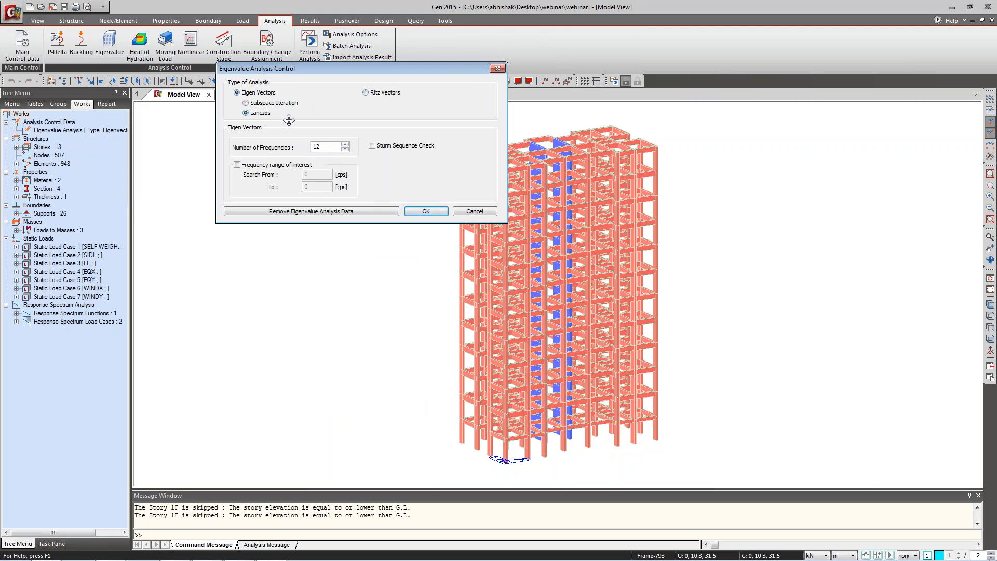
double_click(314, 147)
left_click(470, 212)
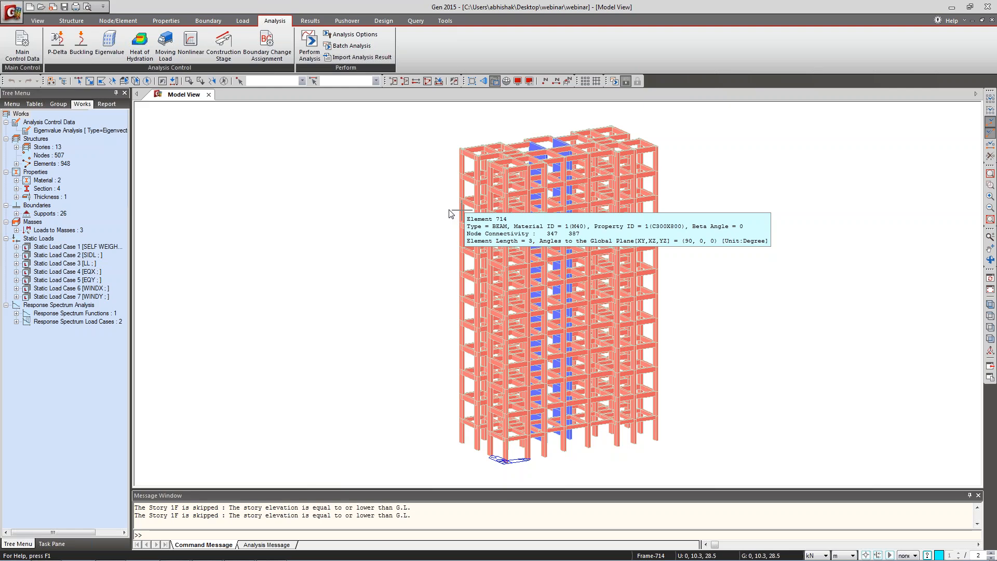
Reopen the EQX seismic load specification from the static loads and examine its parameters.
left_click(248, 23)
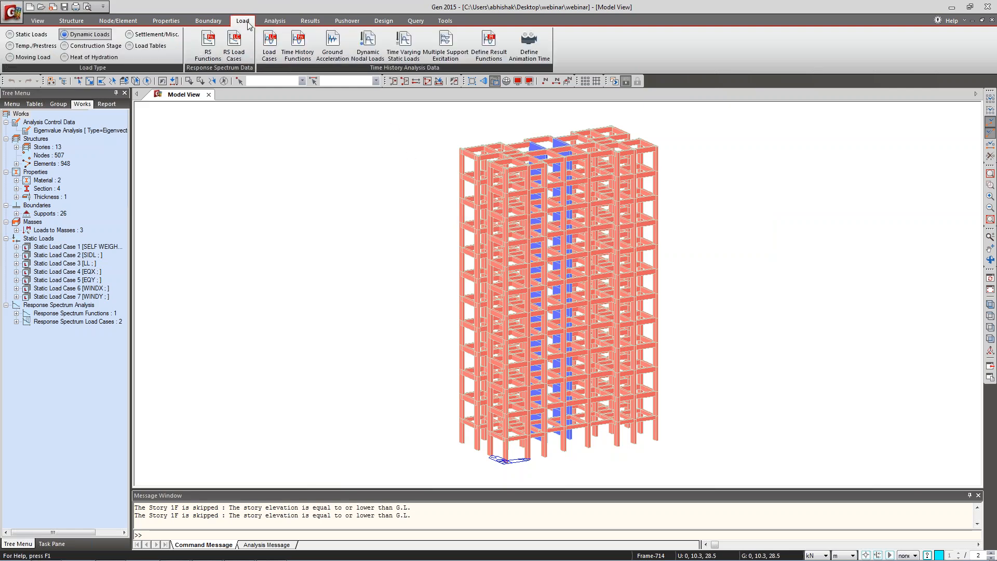
left_click(27, 34)
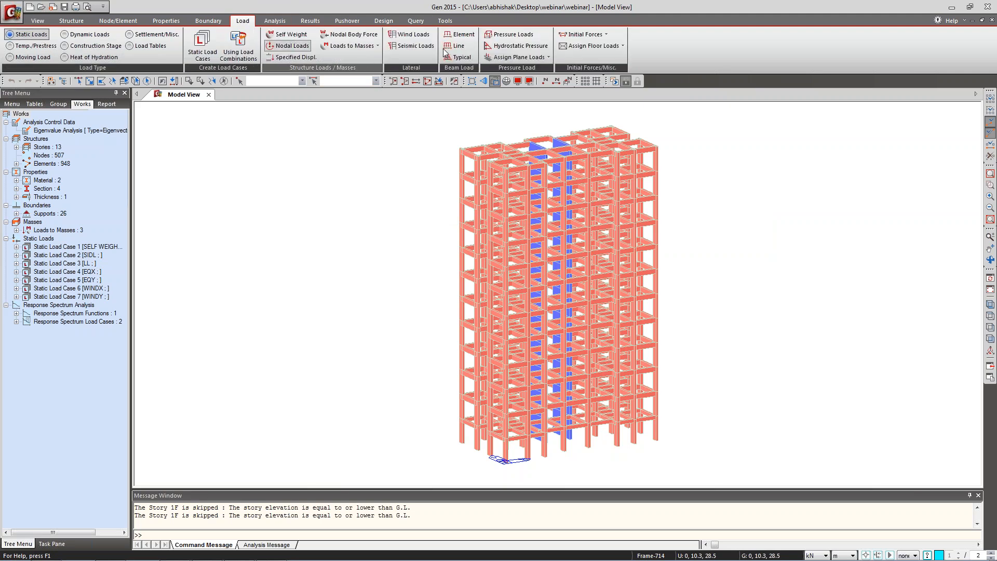
left_click(415, 46)
left_click(119, 65)
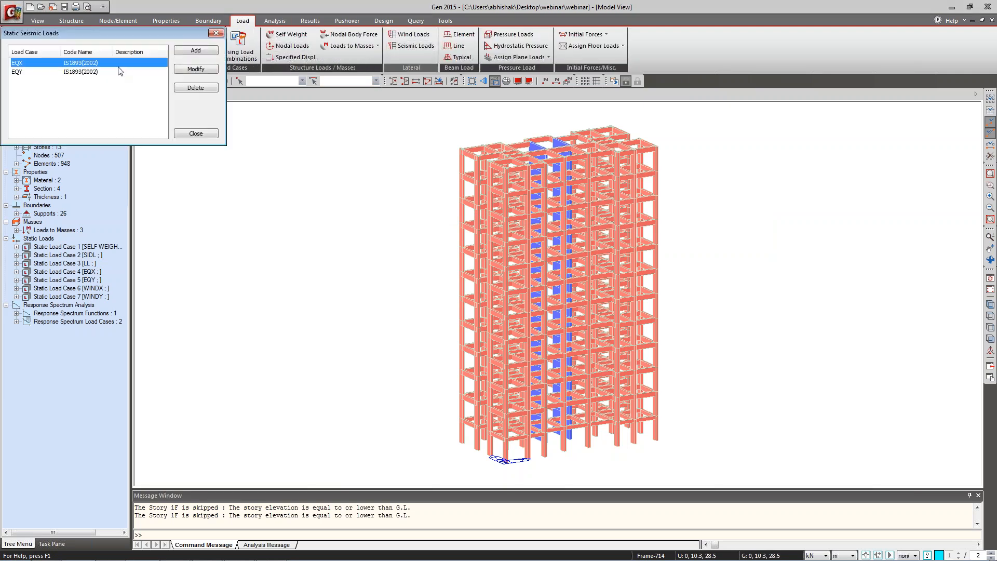
left_click(196, 69)
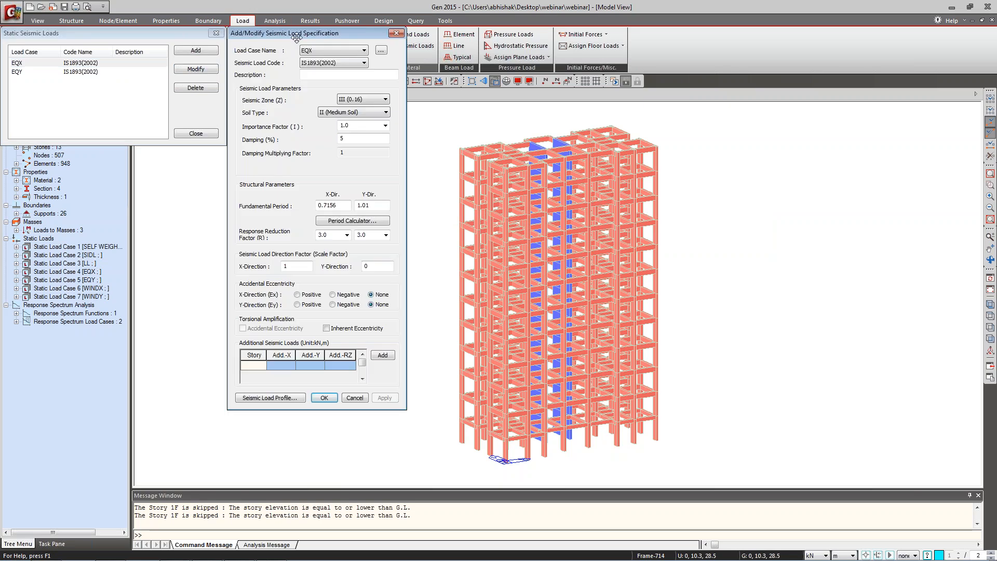
left_click_drag(291, 32, 509, 33)
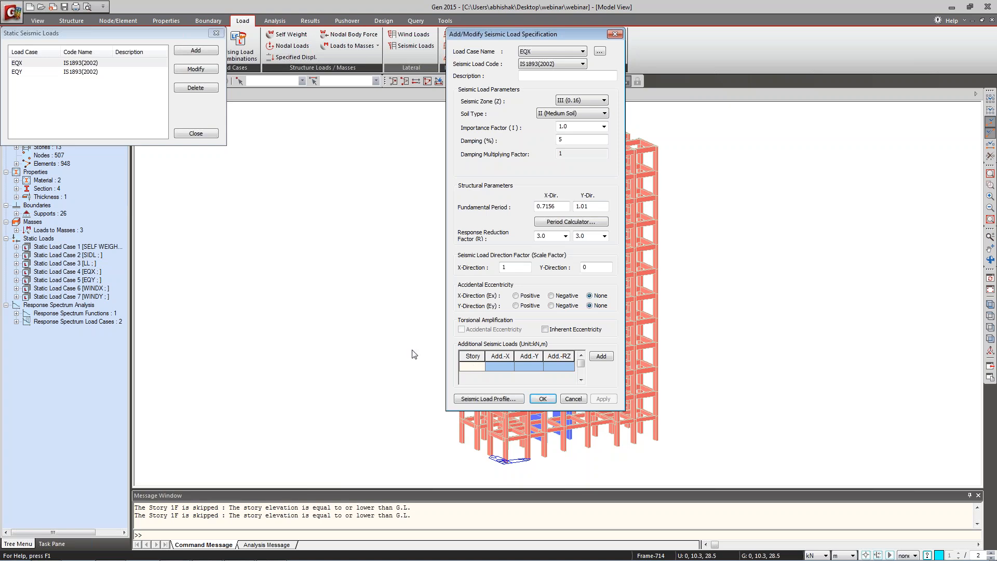
Try an additional seismic load entry for story 1F with its X, Y and RZ components, and delete the row.
left_click(478, 366)
left_click(473, 375)
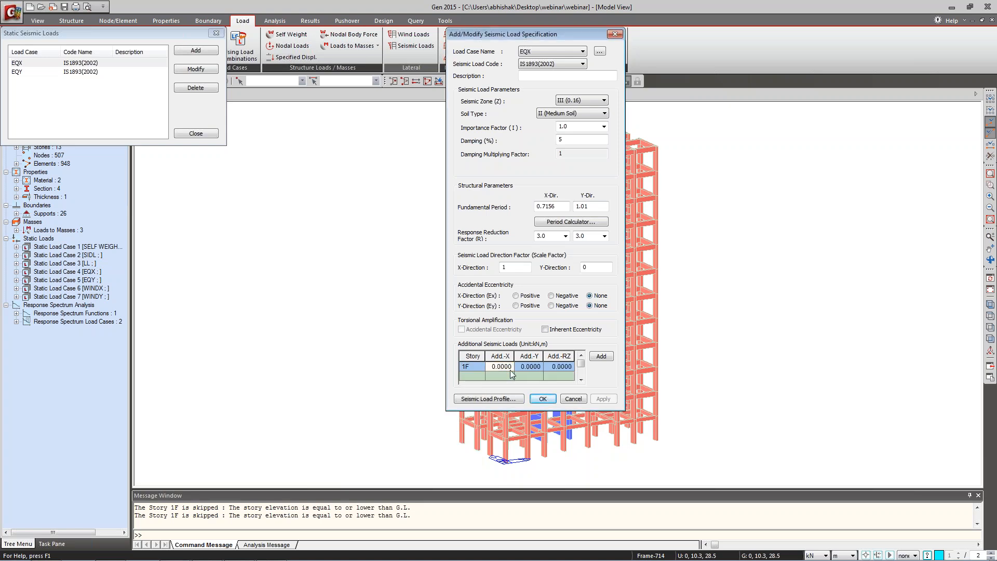
left_click(510, 375)
left_click(528, 367)
left_click(558, 366)
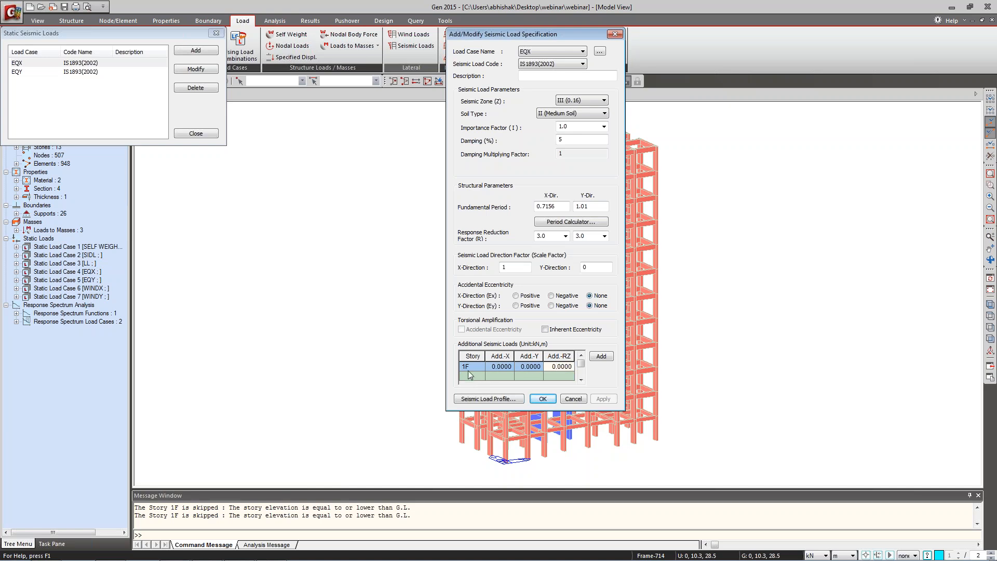
left_click_drag(527, 369, 488, 370)
key("Delete")
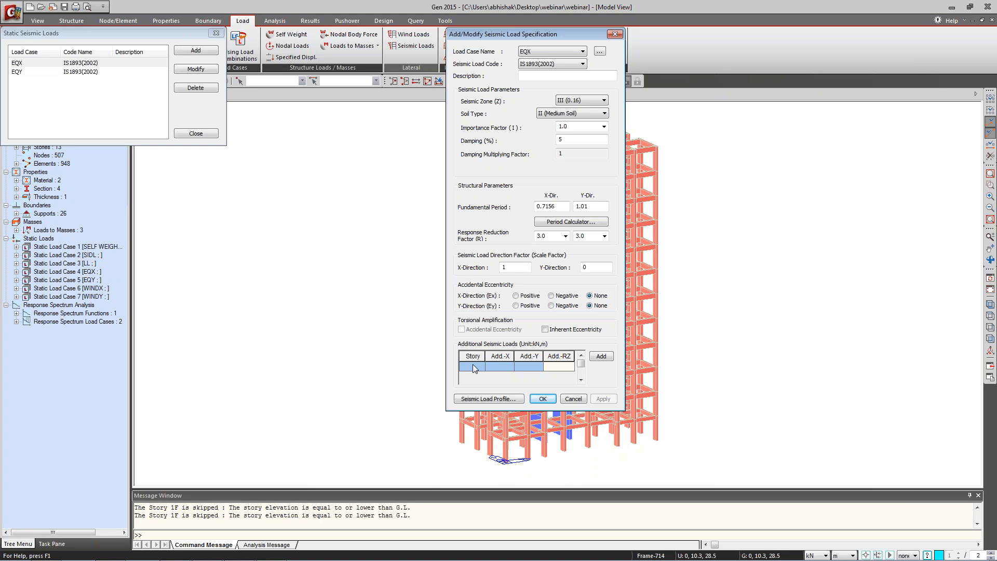
Cancel the EQX seismic load specification and close the list of static seismic loads.
left_click(501, 367)
left_click(573, 398)
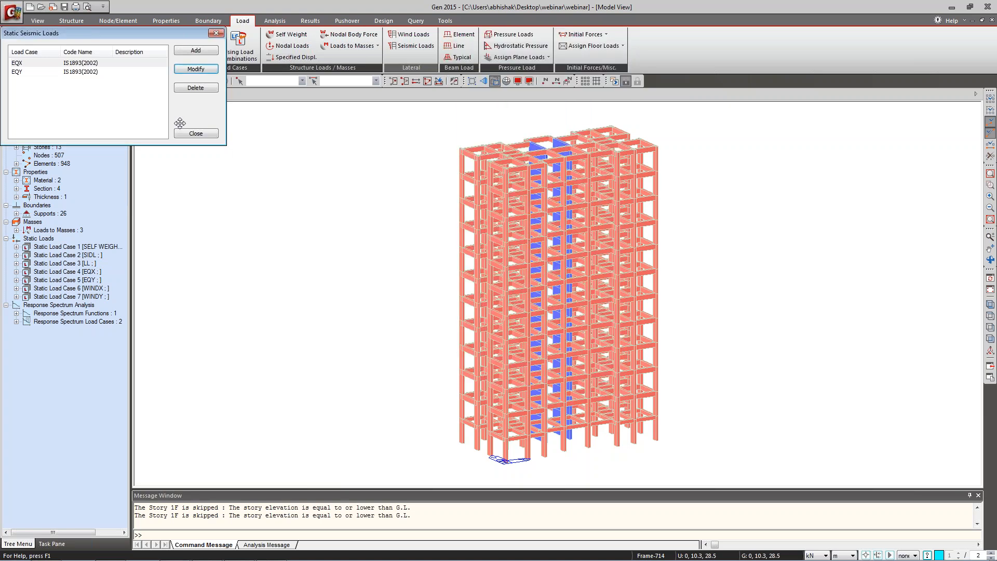
left_click(196, 133)
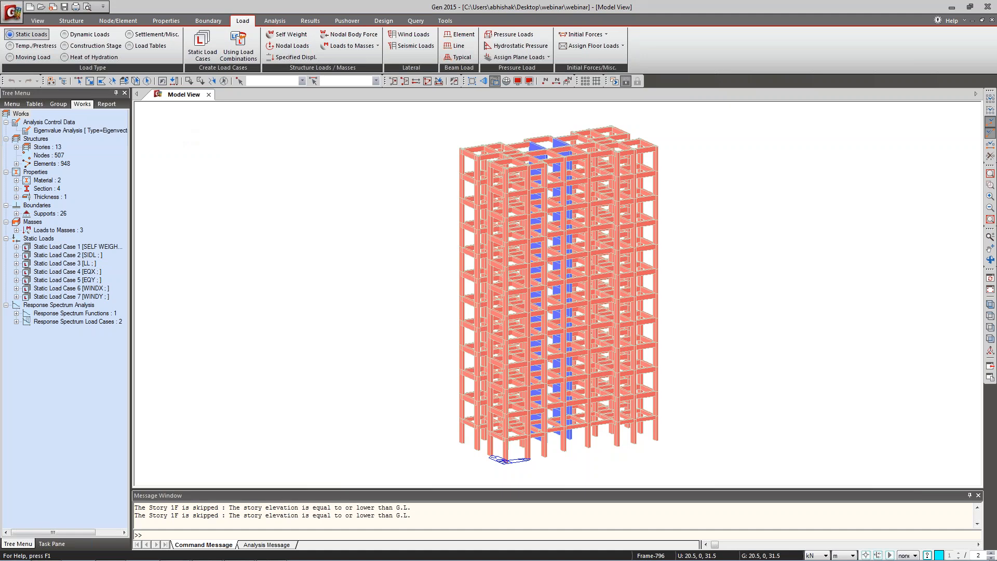
left_click(275, 20)
left_click(208, 21)
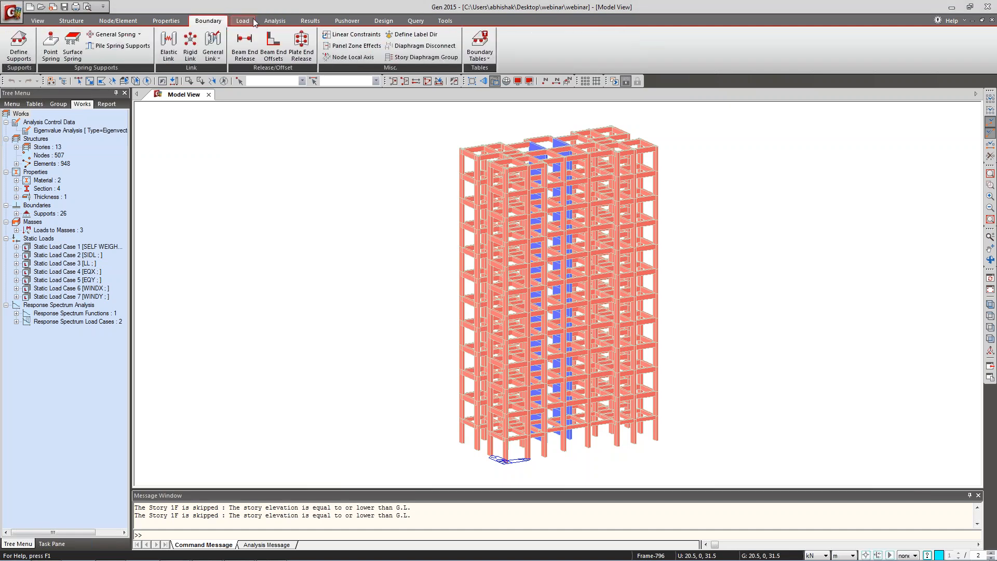
left_click(274, 21)
left_click(243, 22)
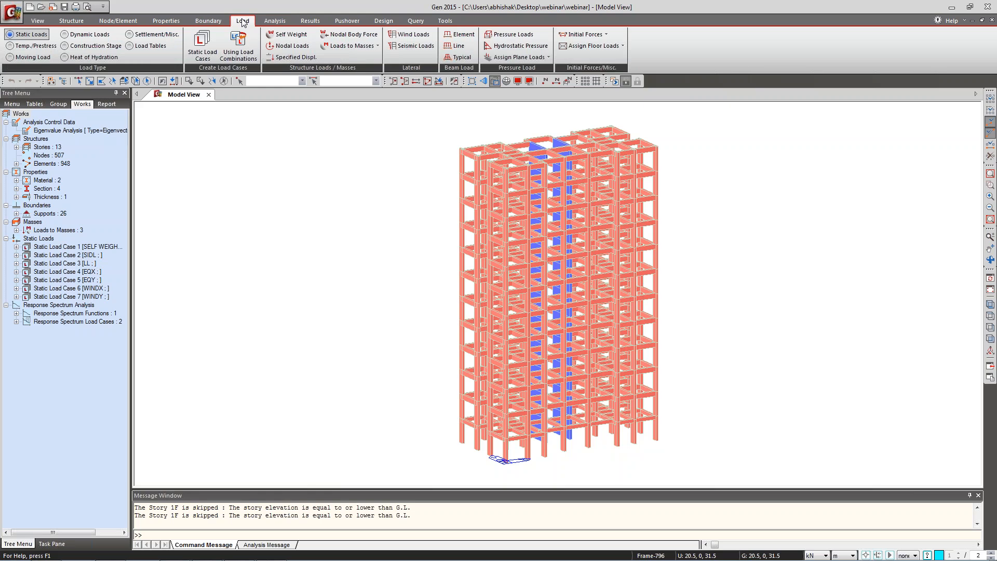
Review the response spectrum load cases with their direction, excitation angle and spectrum function settings, and close without changes.
left_click(102, 35)
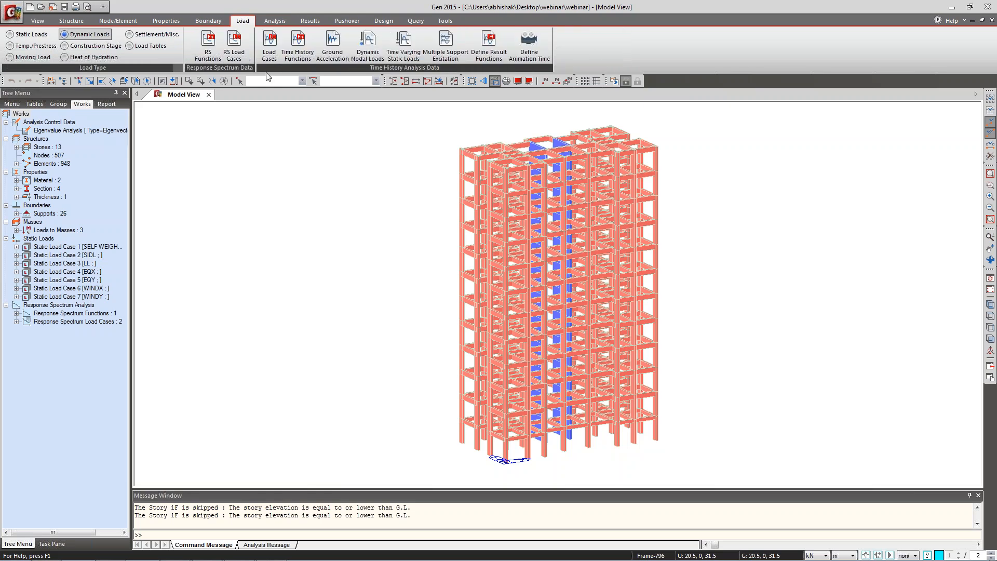
left_click(238, 53)
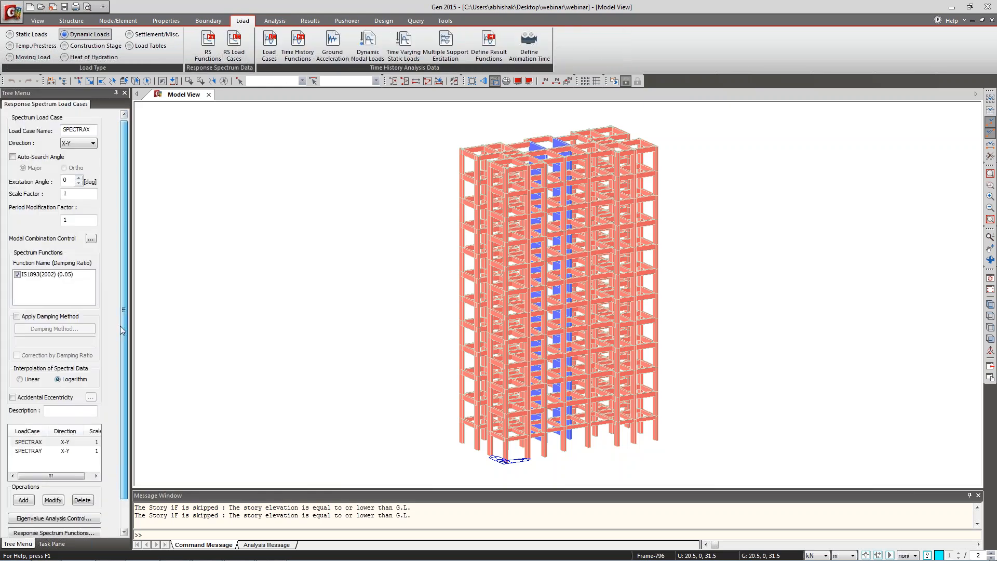
scroll(120, 326, "down", 1)
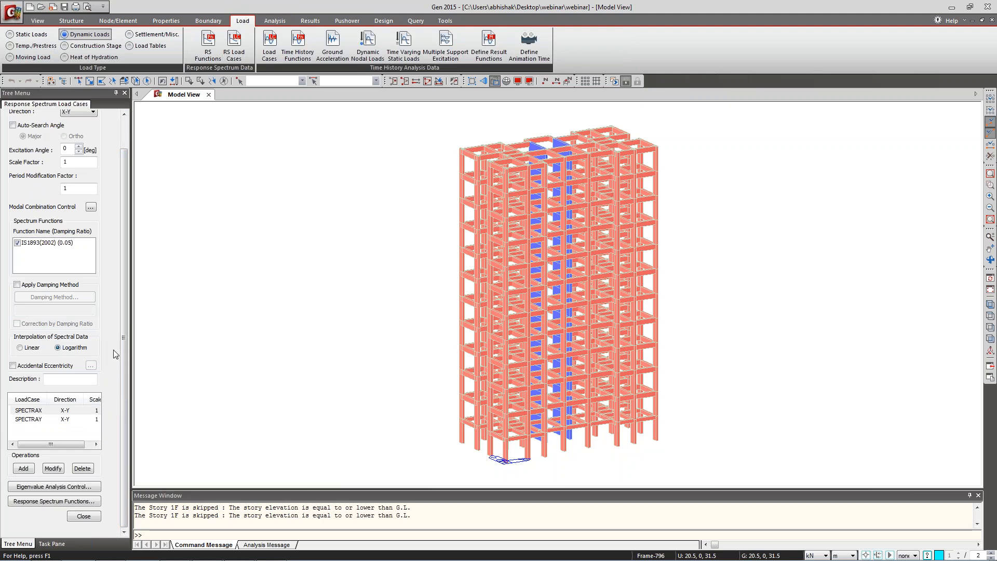
left_click(85, 515)
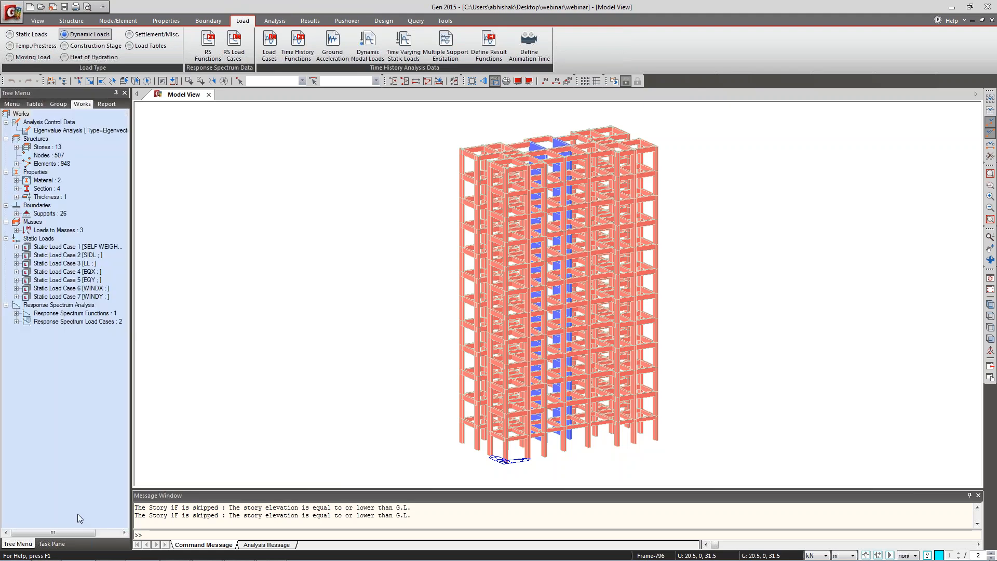
left_click(216, 22)
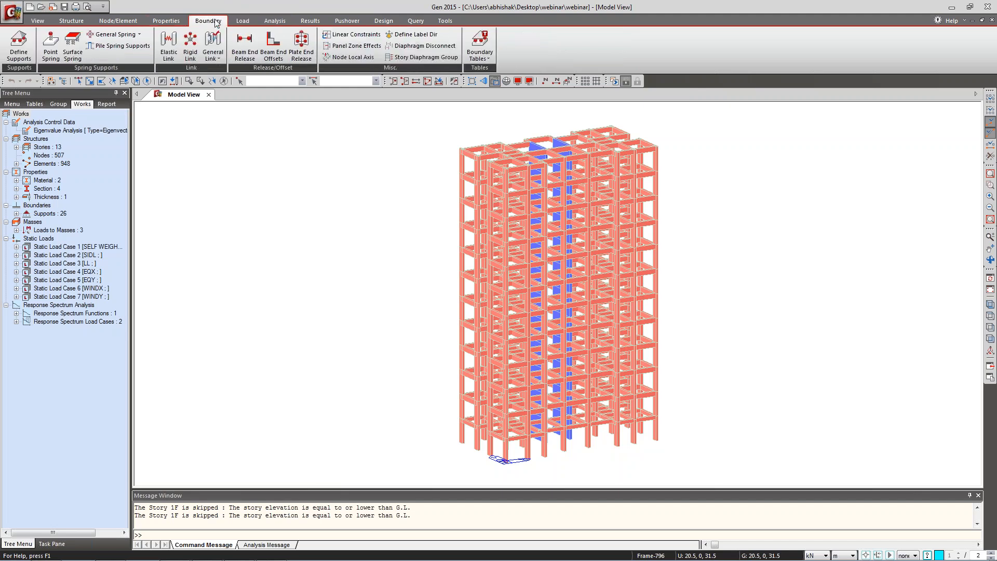
left_click(244, 24)
left_click(29, 34)
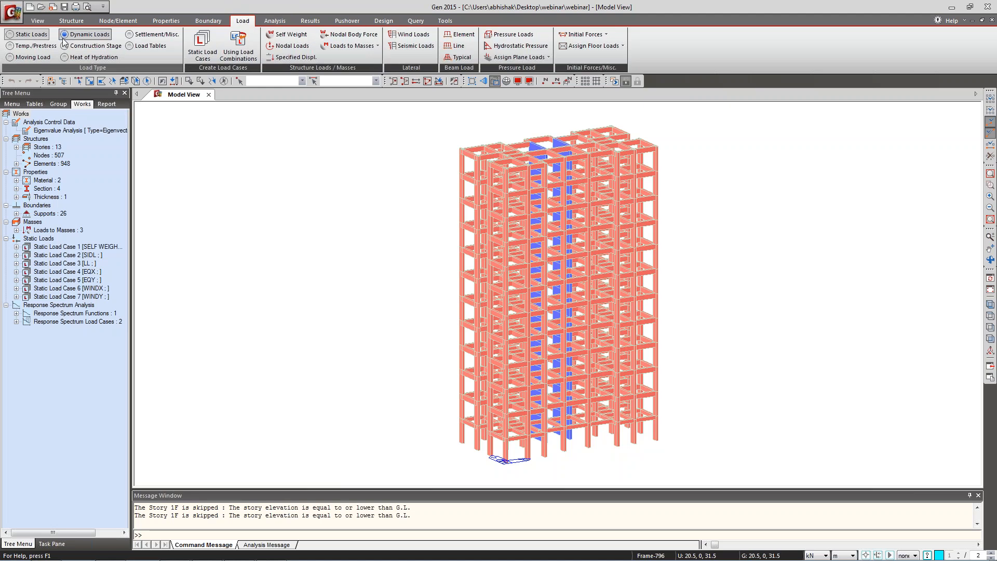
left_click(377, 47)
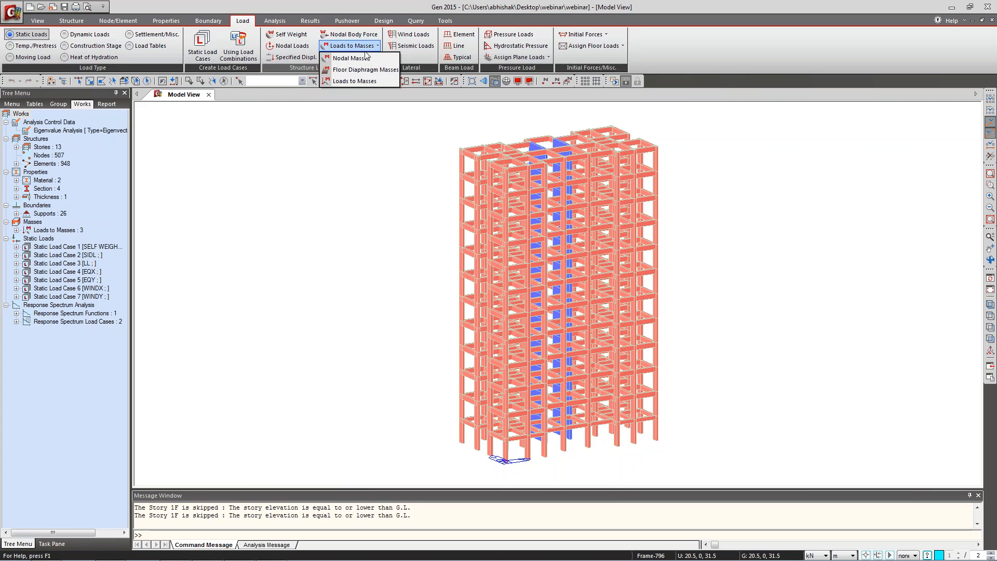
left_click(364, 145)
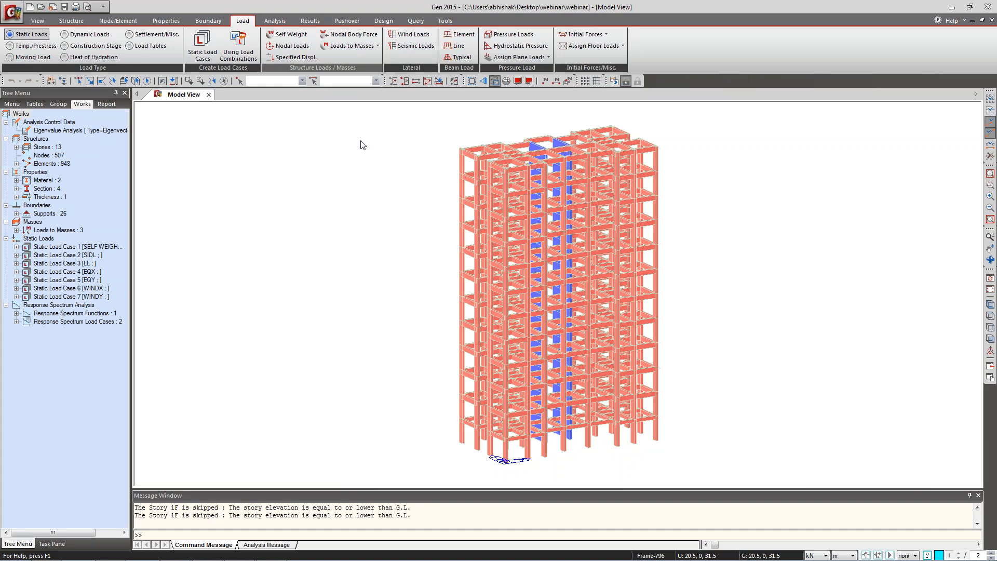
left_click(77, 21)
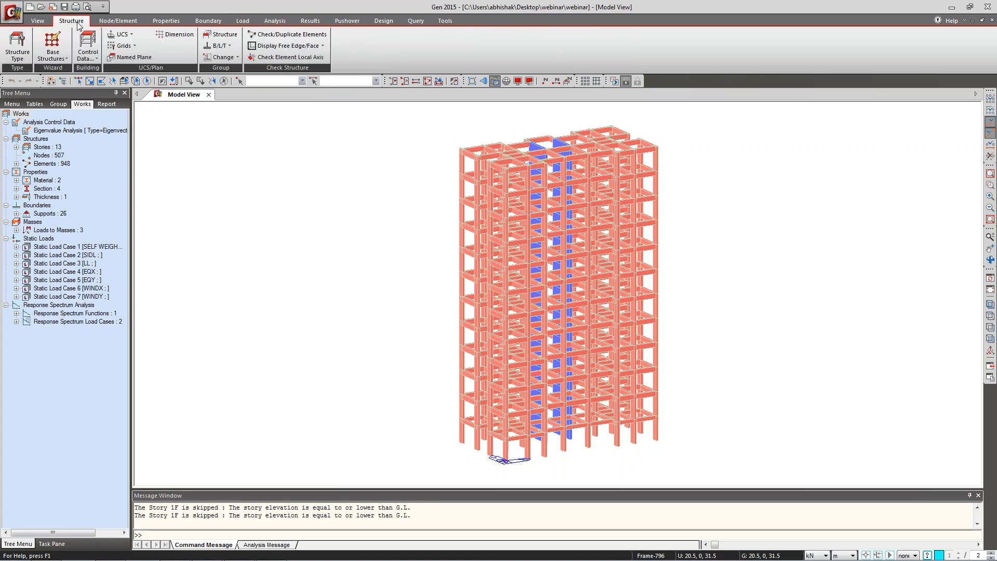
left_click(90, 61)
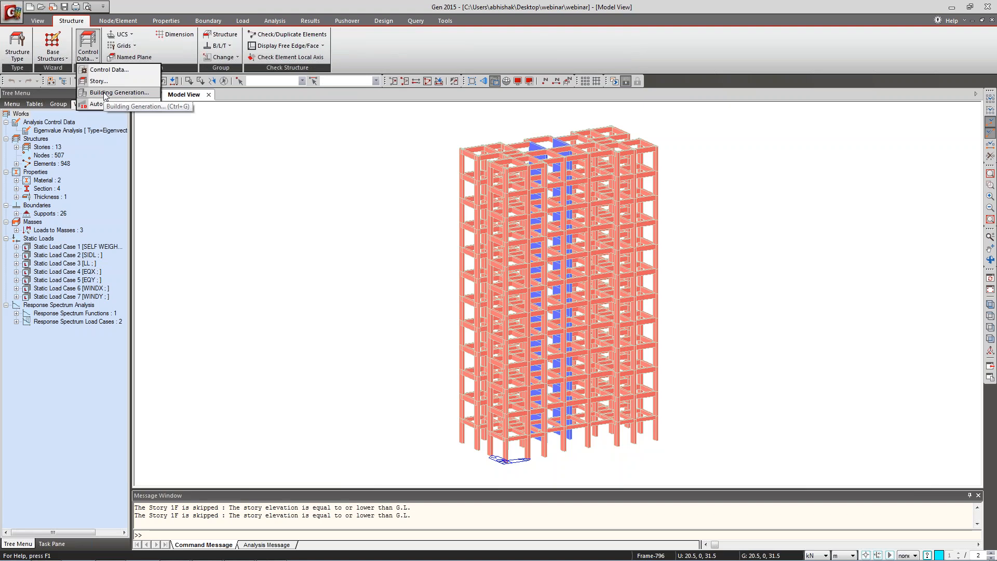
left_click(205, 188)
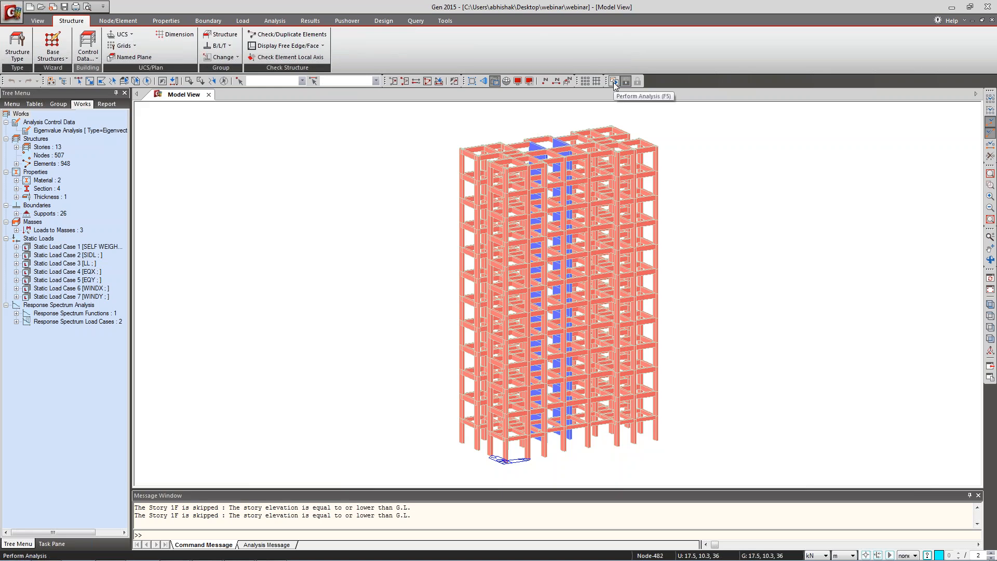
Start the analysis, choose to update the story data, auto-generate the stories again and close the story data.
left_click(281, 21)
left_click(310, 45)
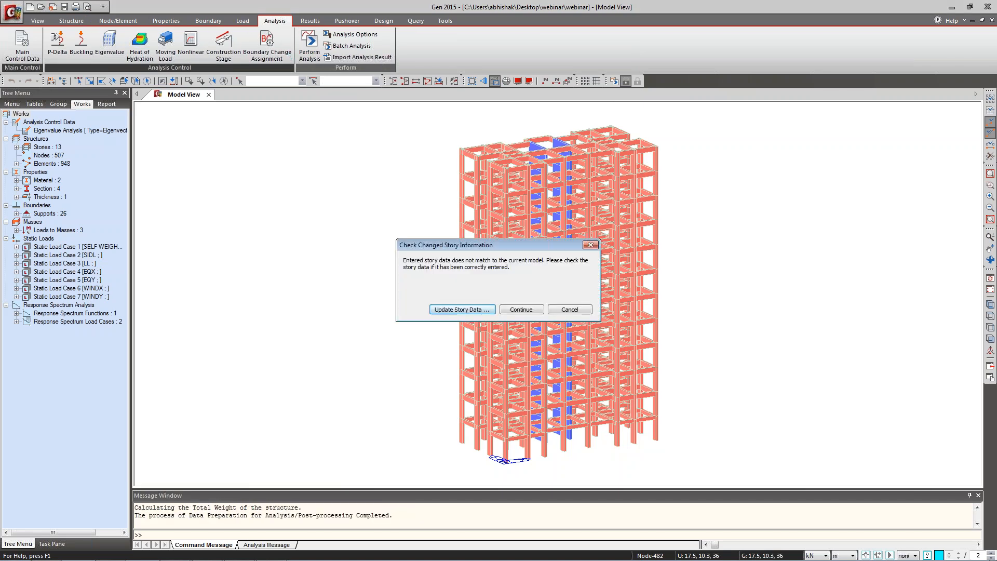
left_click(461, 309)
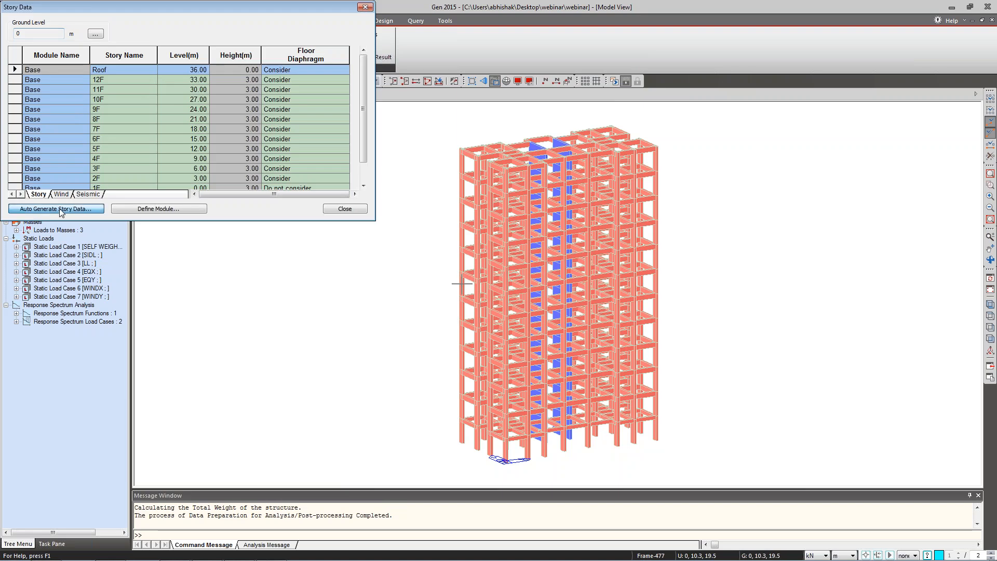
left_click(61, 209)
left_click(222, 199)
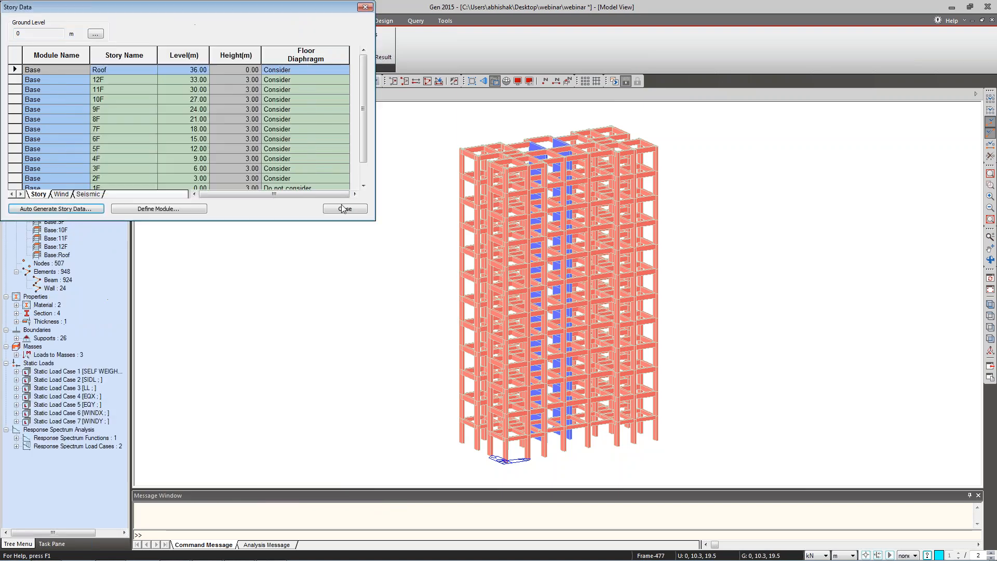
left_click(345, 209)
Perform the analysis of the building model and highlight the total solution time in the analysis messages.
left_click(167, 21)
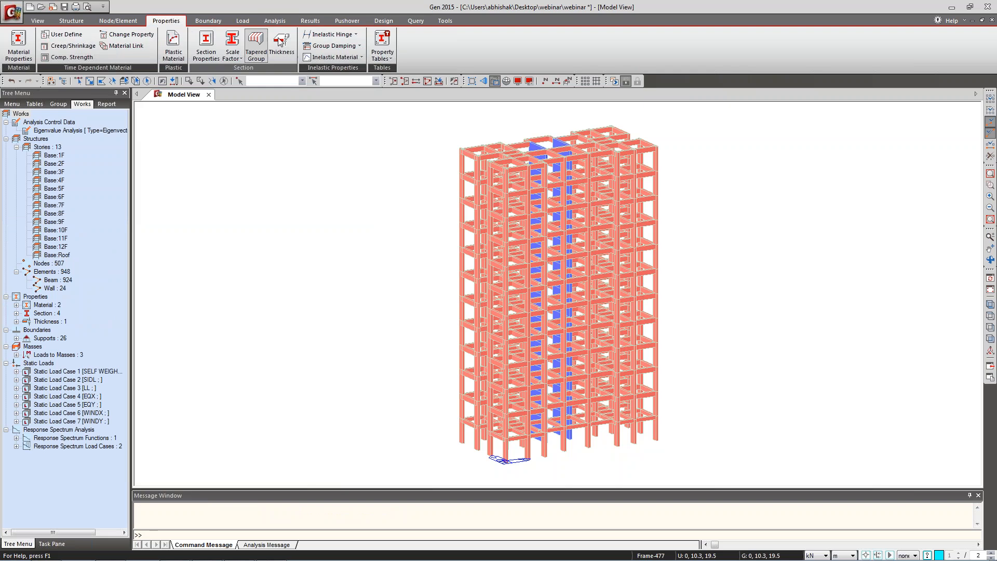
left_click(615, 82)
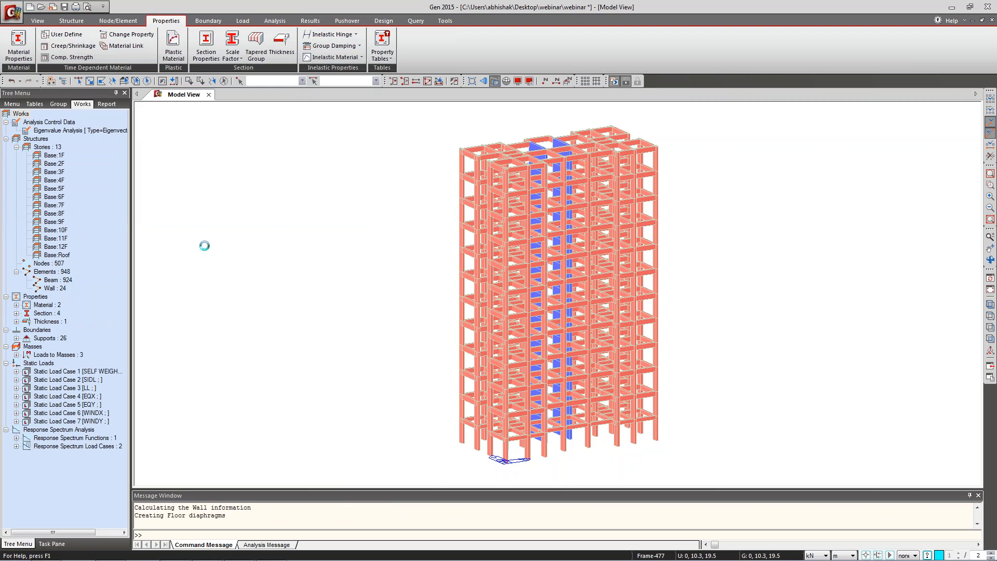
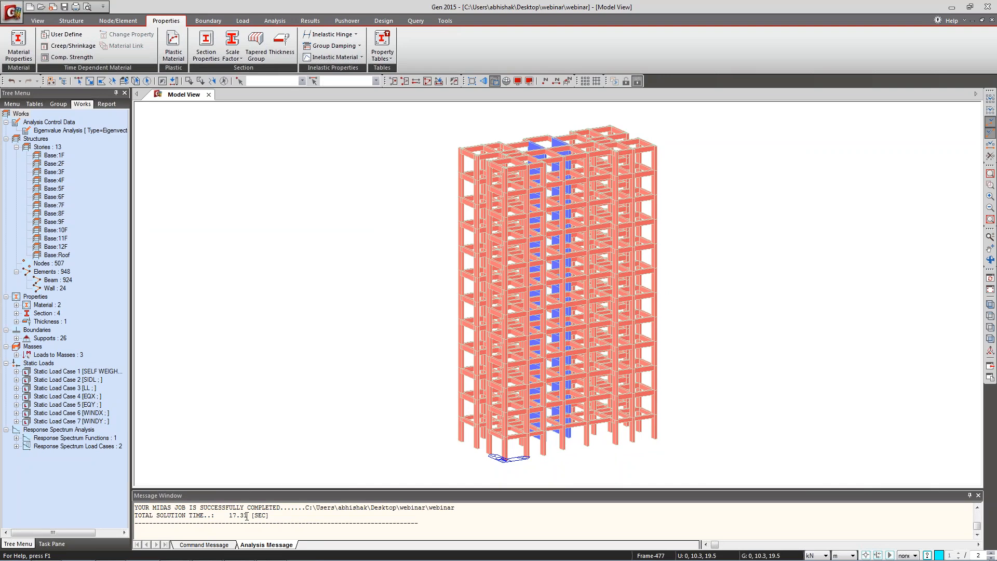
left_click_drag(230, 515, 271, 519)
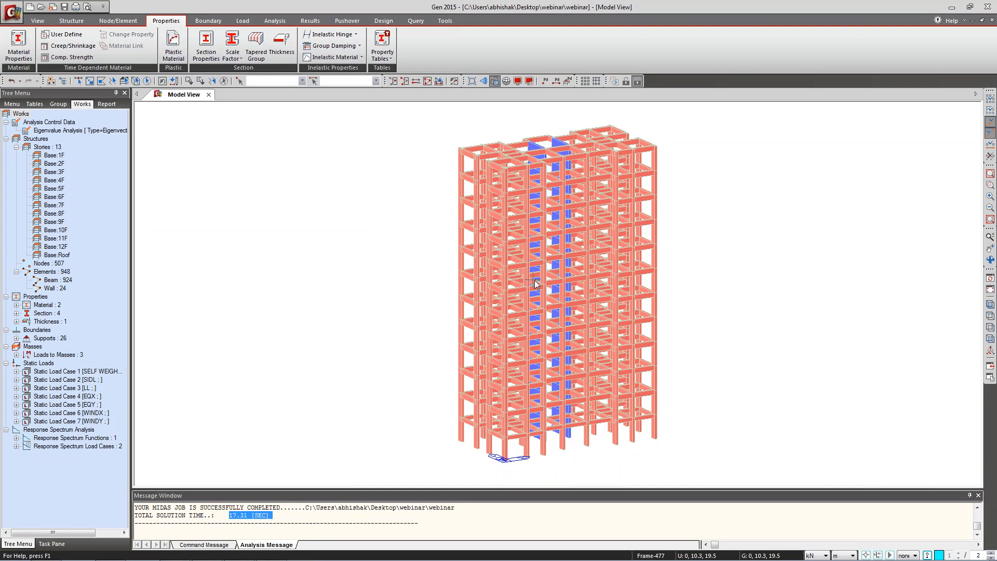
mouse_move(536, 283)
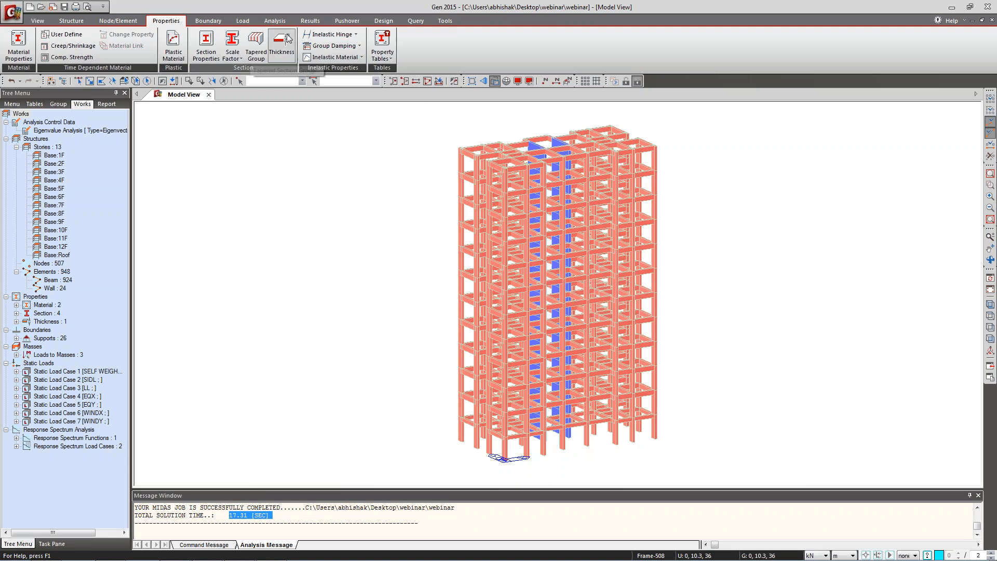
Examine the automatic generation options for concrete design load combinations, cancel them and close the load combinations.
left_click(310, 21)
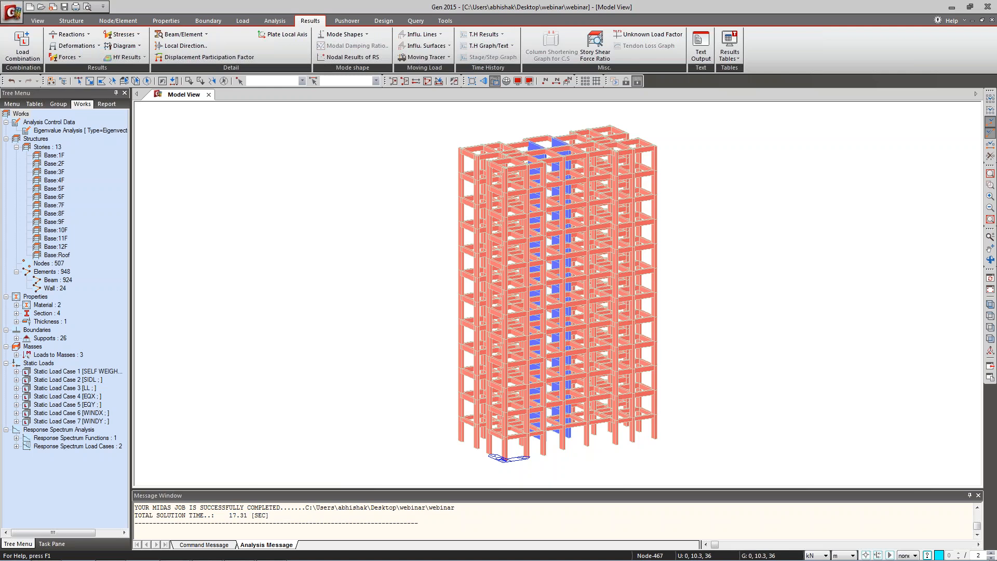
left_click(22, 44)
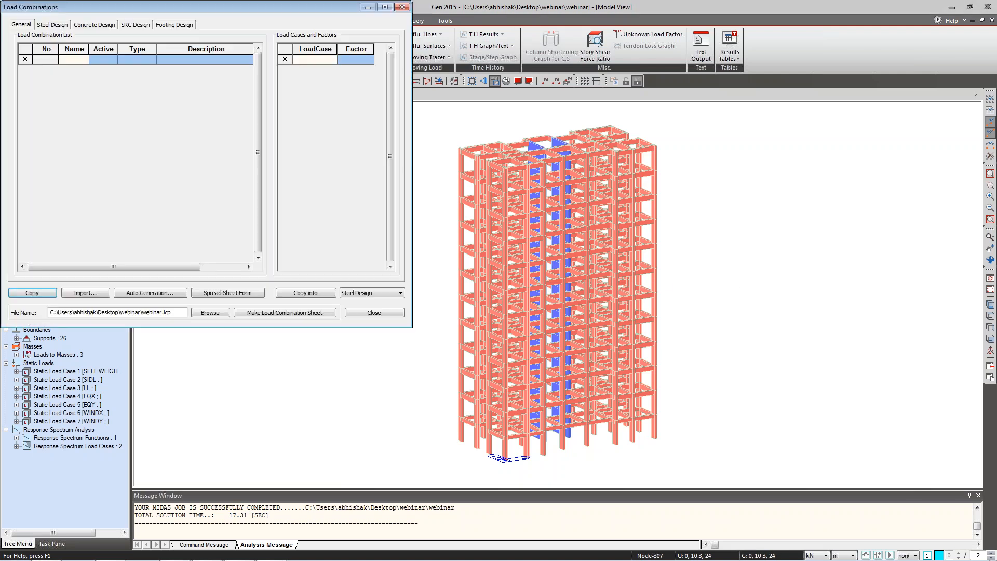
left_click(96, 26)
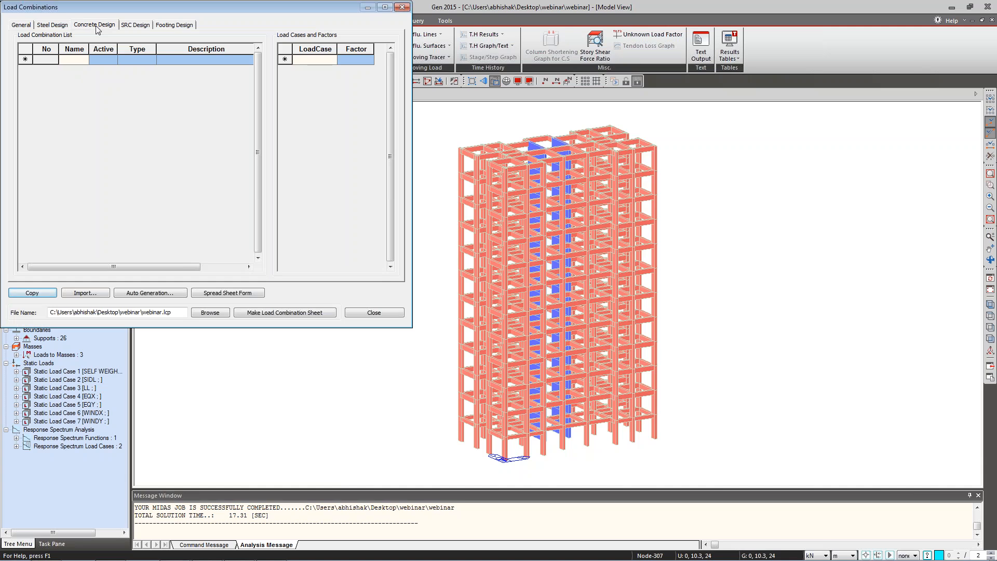
left_click(138, 294)
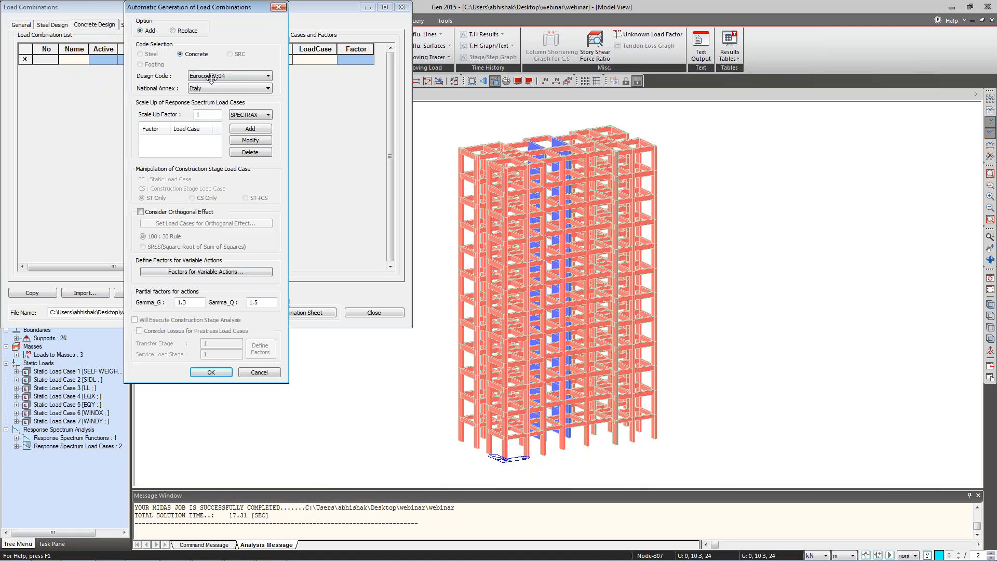
left_click_drag(208, 8, 507, 10)
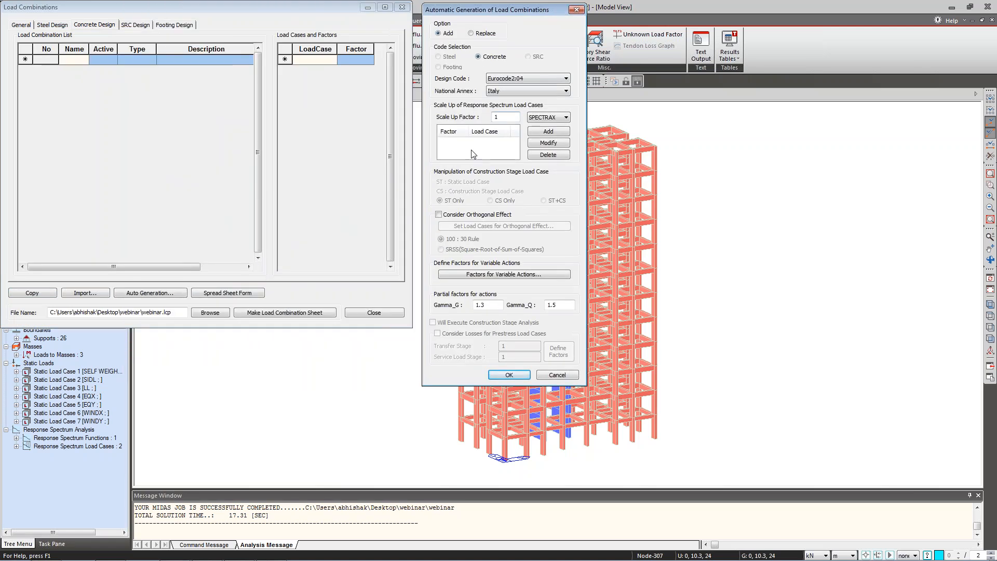
left_click(553, 375)
left_click(396, 315)
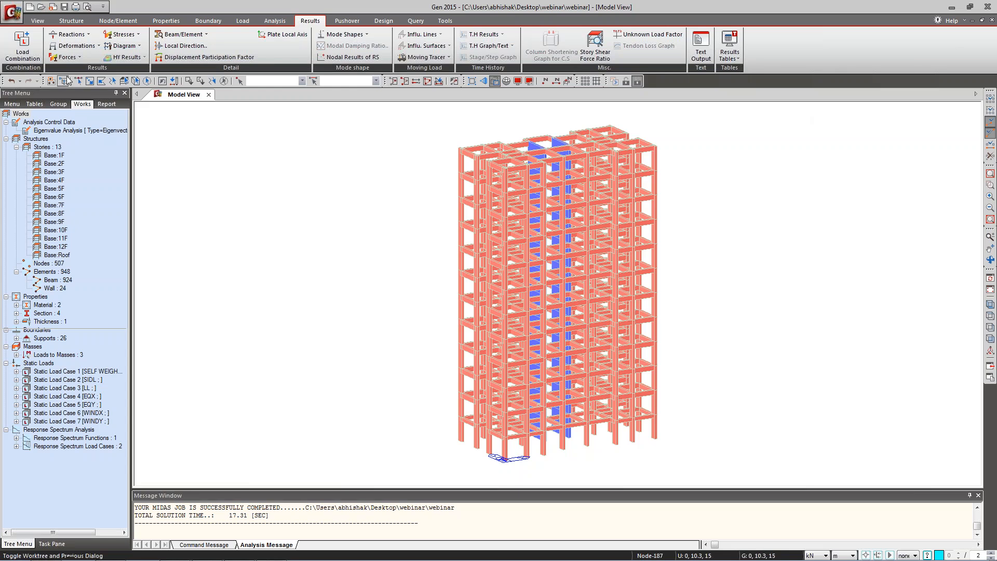
Open the Reaction Forces/Moments results and dismiss the antivirus notification.
left_click(73, 34)
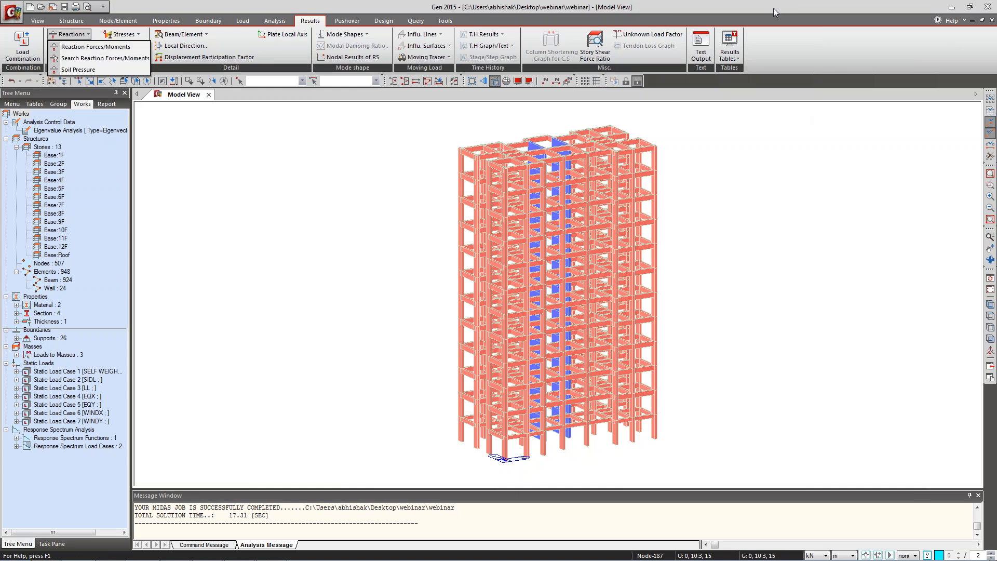
left_click(676, 5)
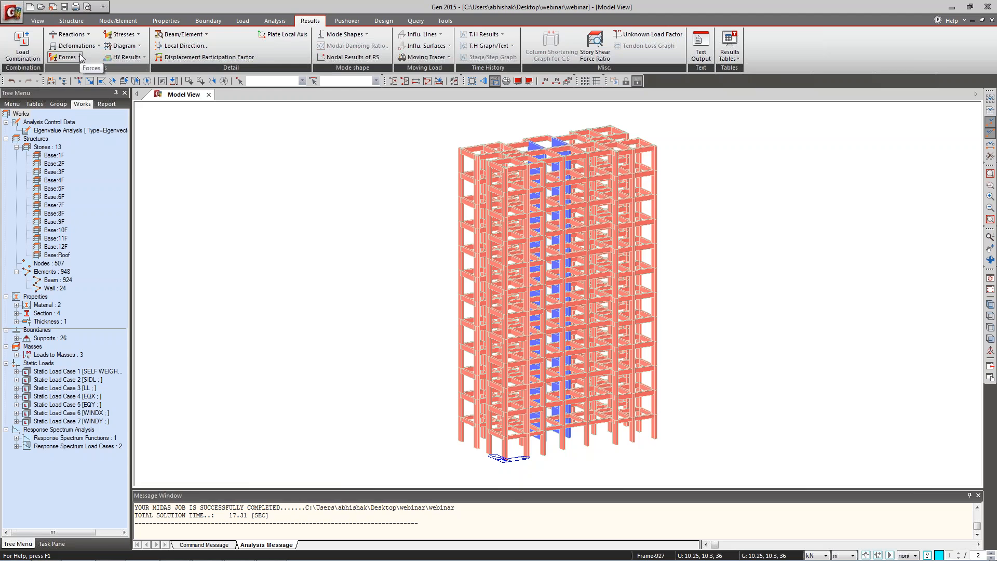
left_click(88, 34)
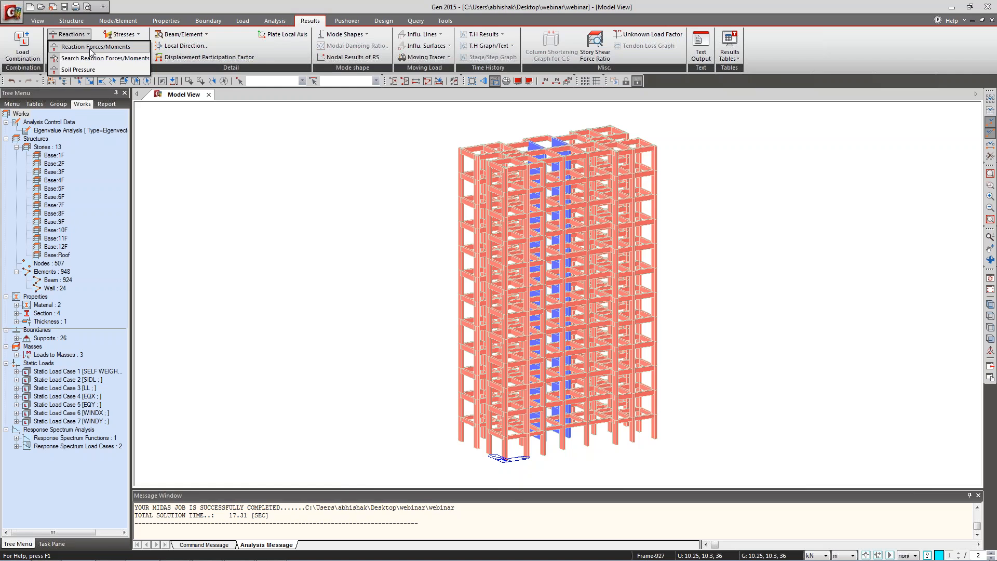
left_click(82, 35)
left_click(92, 52)
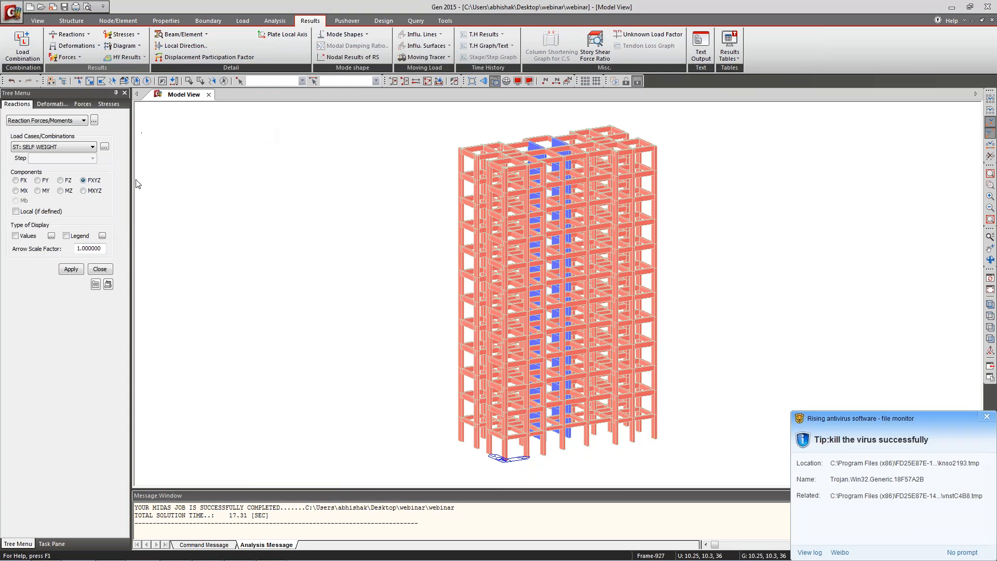
left_click(986, 418)
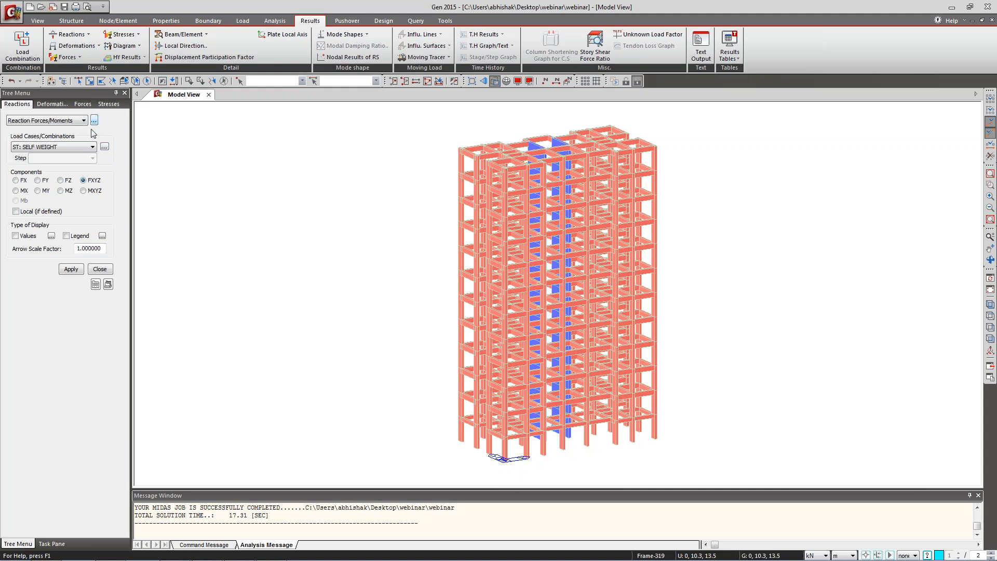
Display the FZ support reactions with values for the SELF WEIGHT load case.
left_click(55, 148)
left_click(52, 156)
left_click(72, 270)
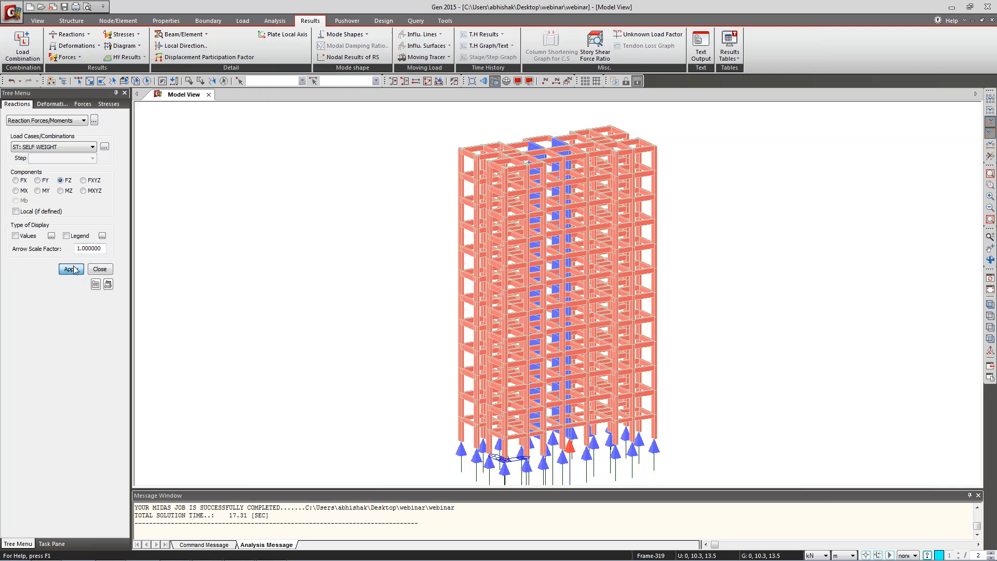
middle_click_drag(335, 379, 323, 333)
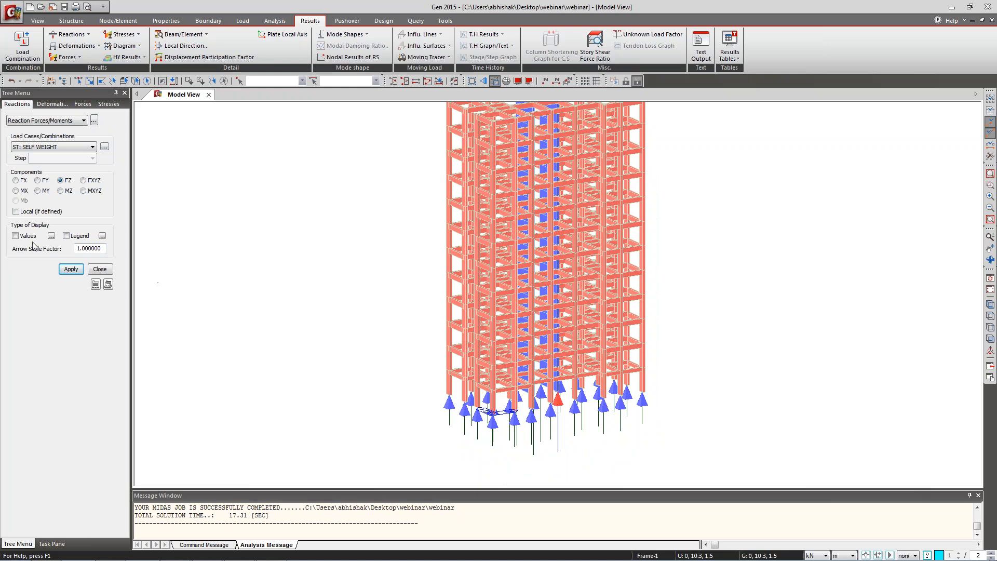
left_click(15, 236)
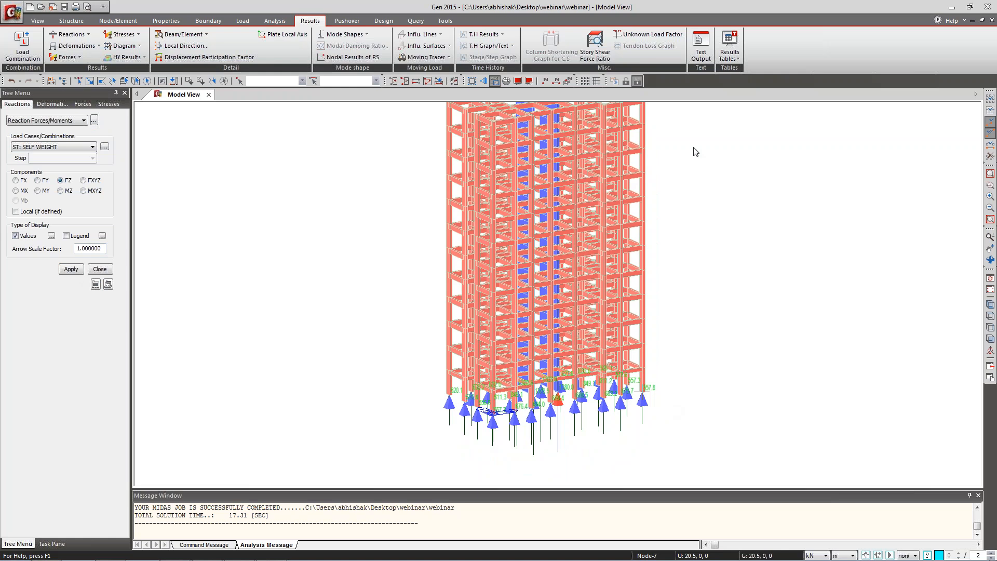
Set the model view's background to black in the display colour options.
left_click(530, 81)
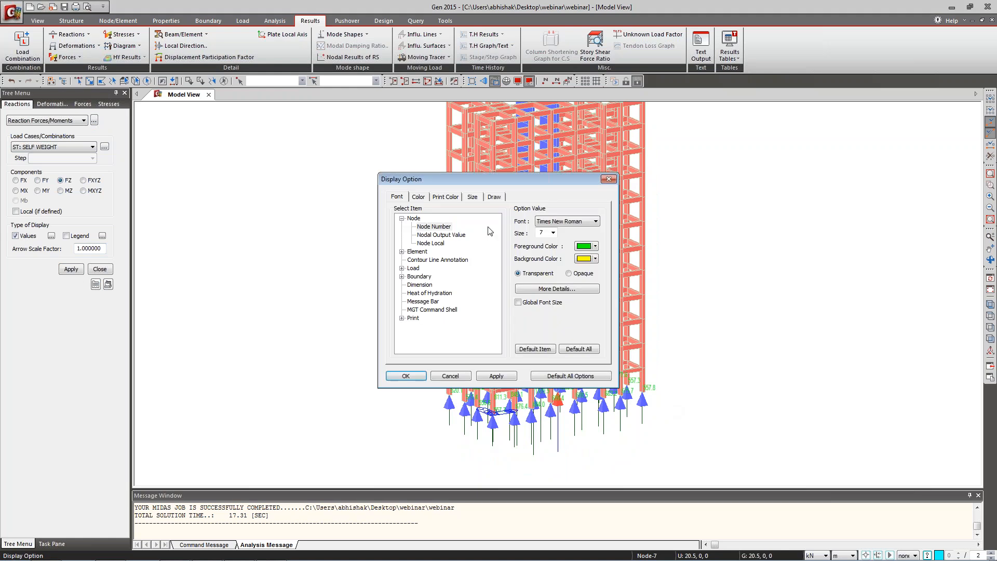
left_click(417, 198)
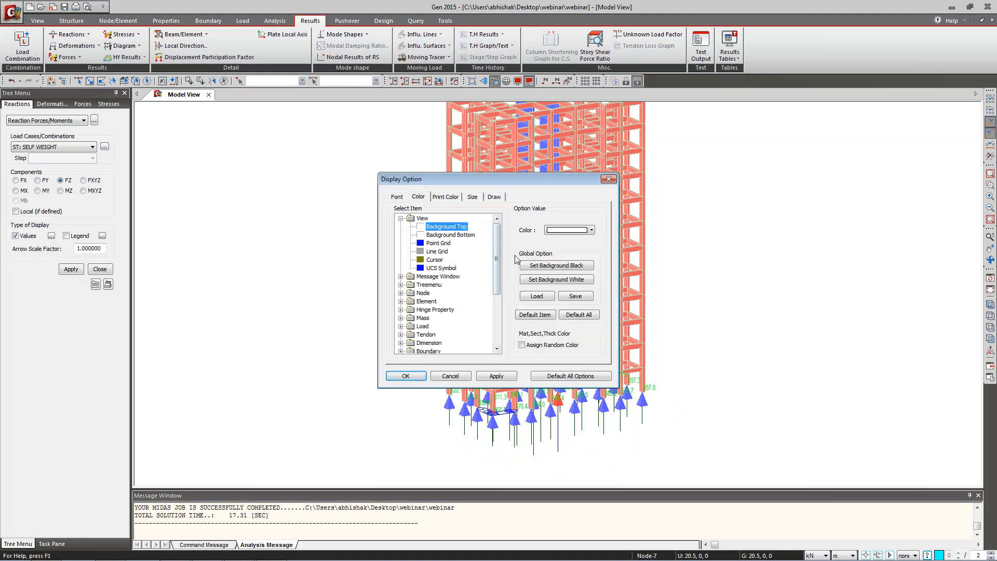
left_click(549, 266)
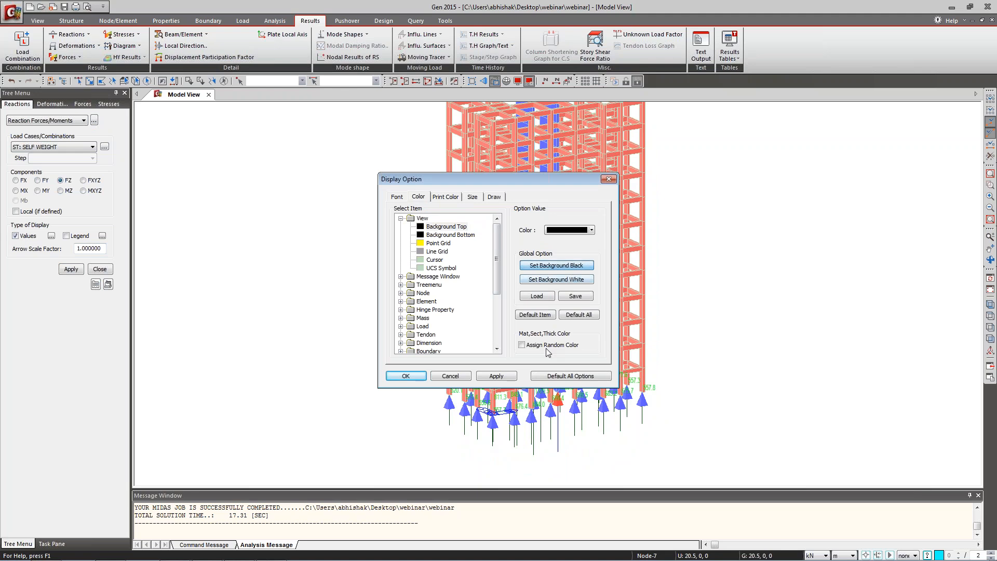
left_click(408, 376)
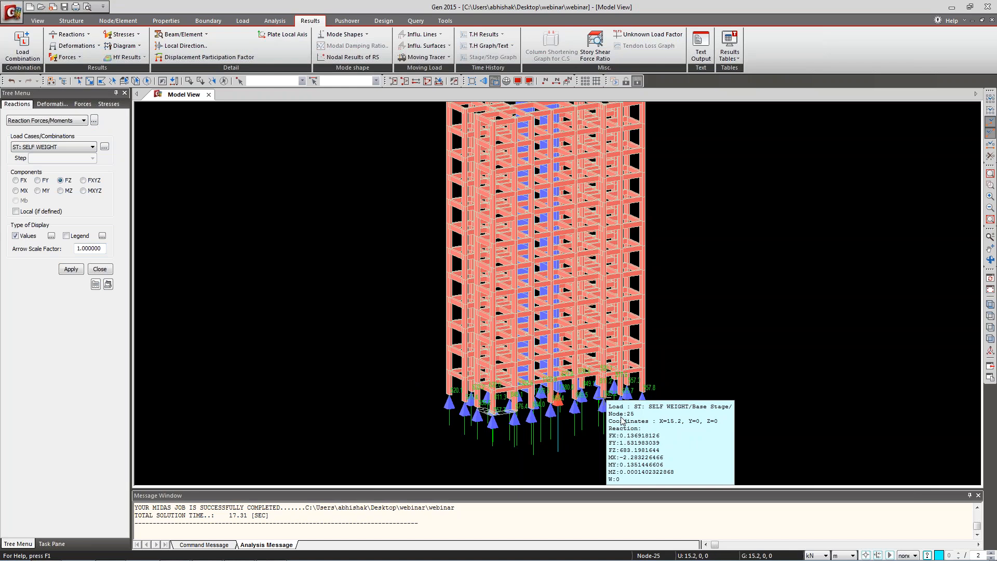
Activate only the base support nodes from the front view and show their reactions in a slightly rotated isometric view.
left_click(991, 339)
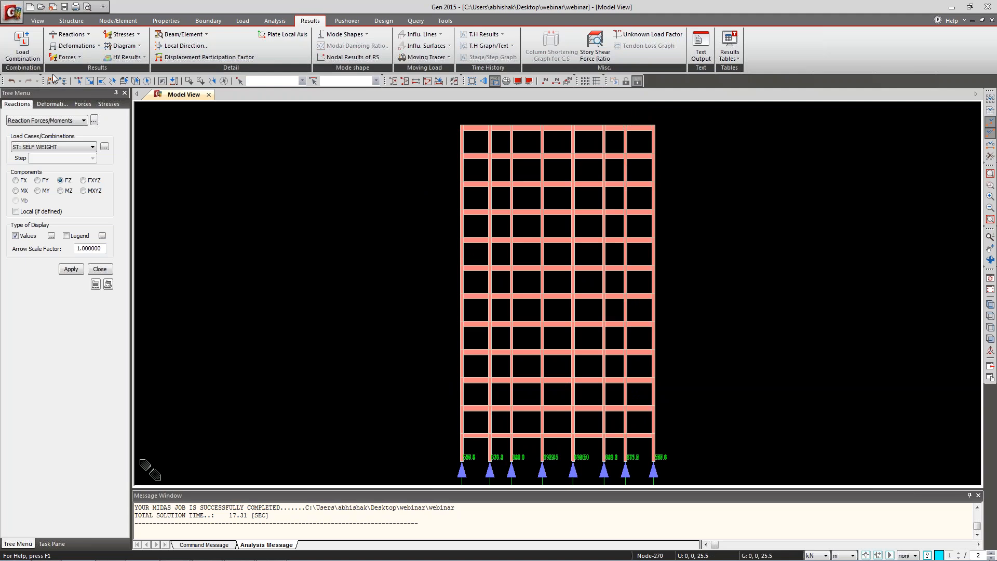
left_click(90, 80)
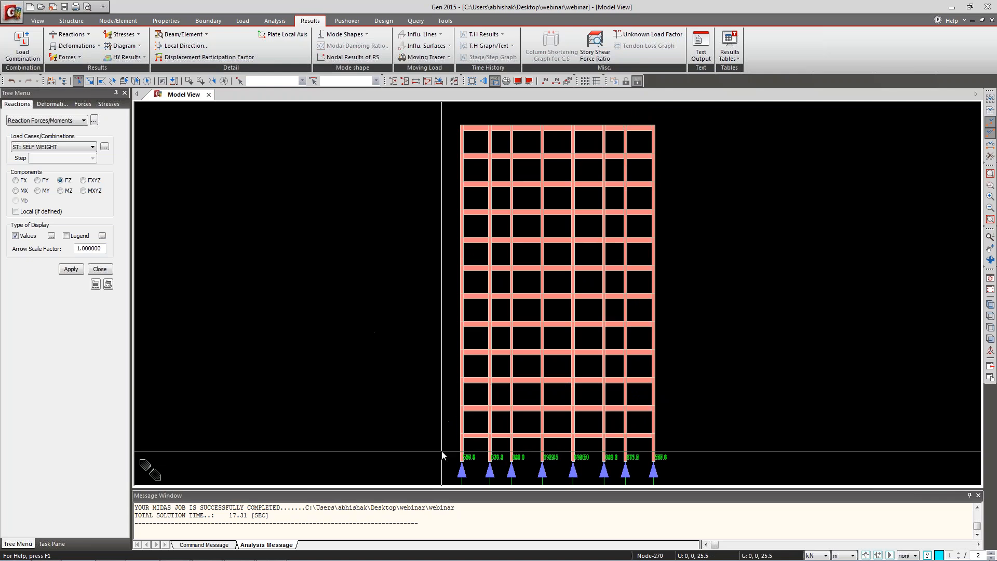
left_click_drag(442, 451, 700, 485)
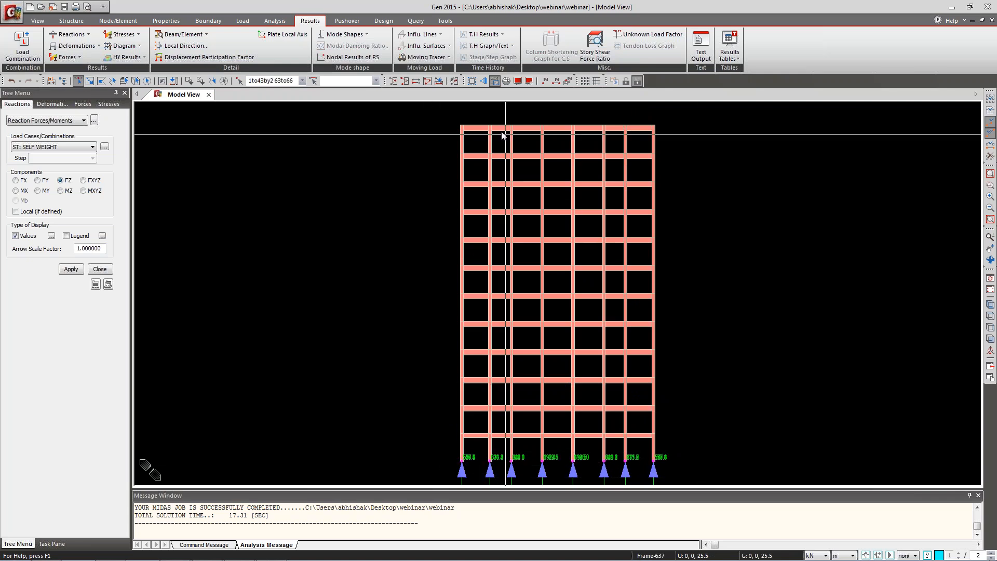
key("F2")
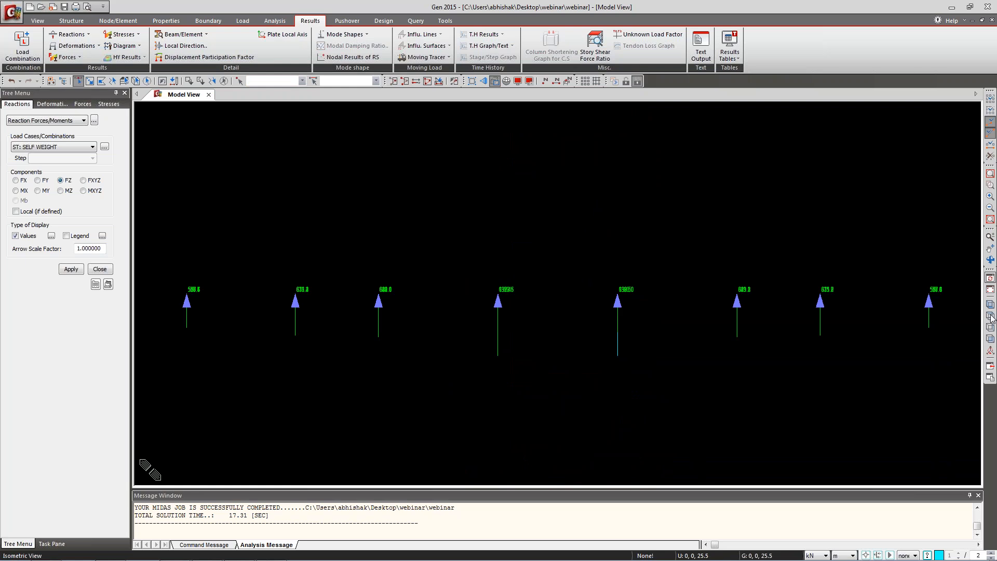
left_click(990, 316)
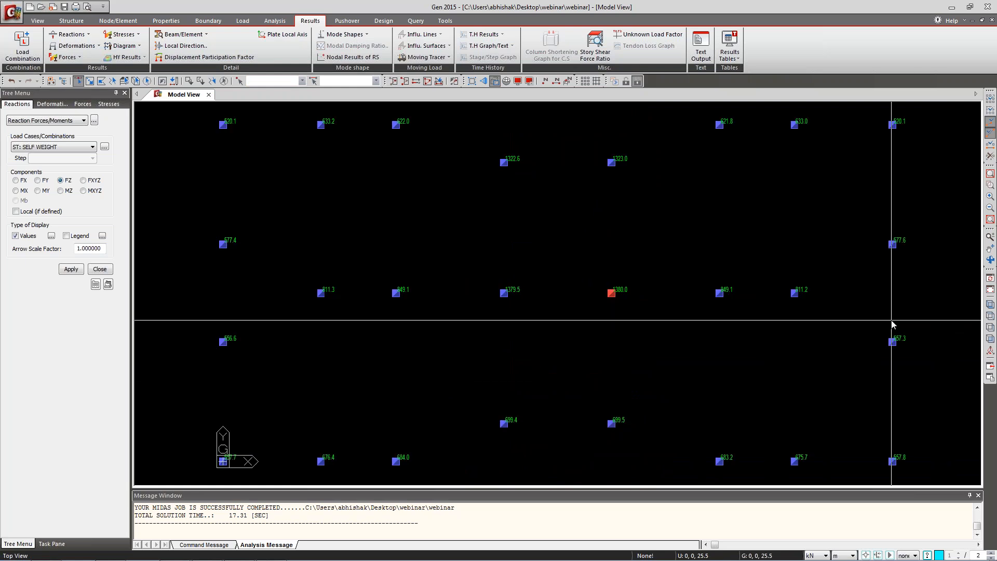
left_click(990, 307)
left_click(991, 260)
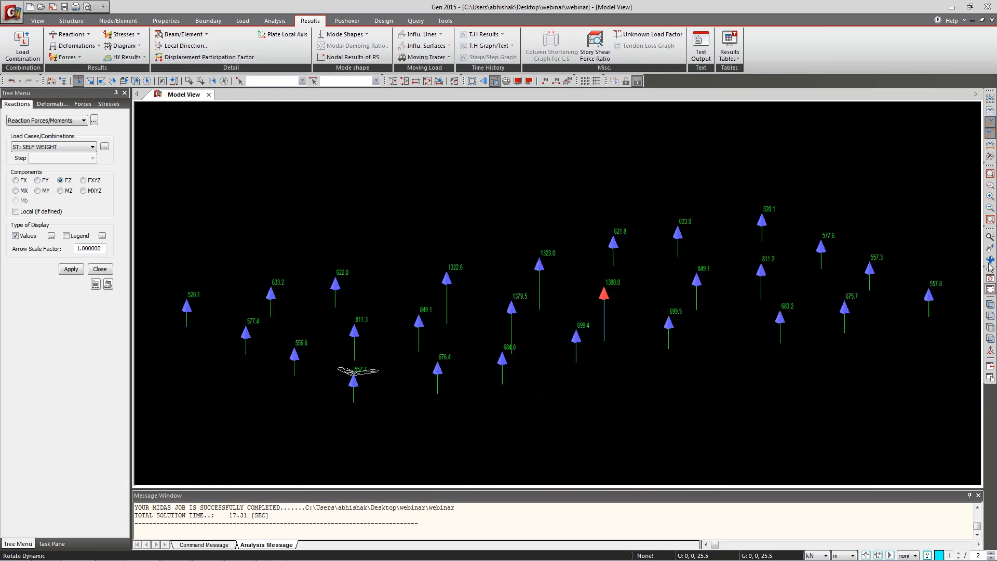
left_click_drag(849, 281, 846, 286)
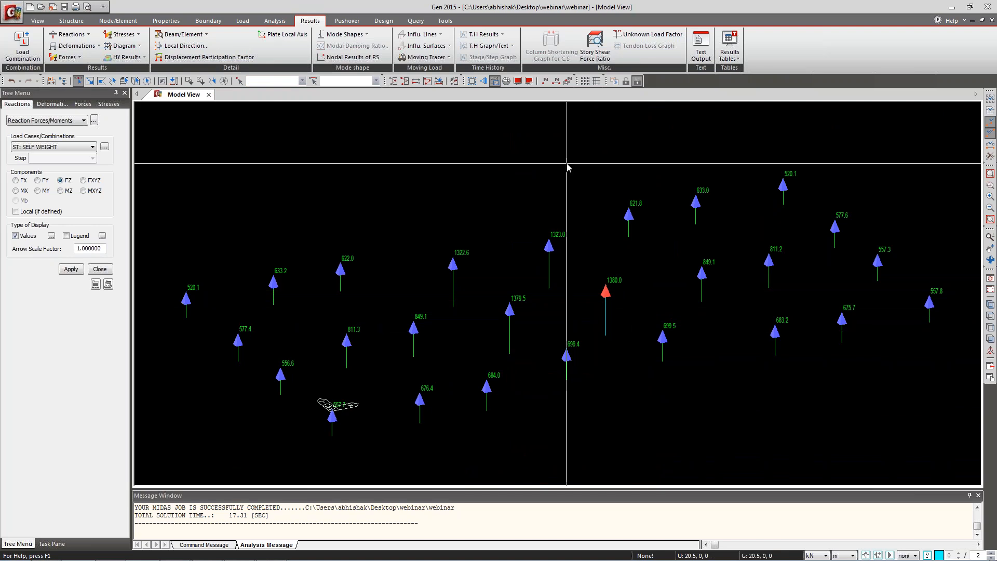
Hide the UCS axis in the model view through the display settings.
left_click(517, 81)
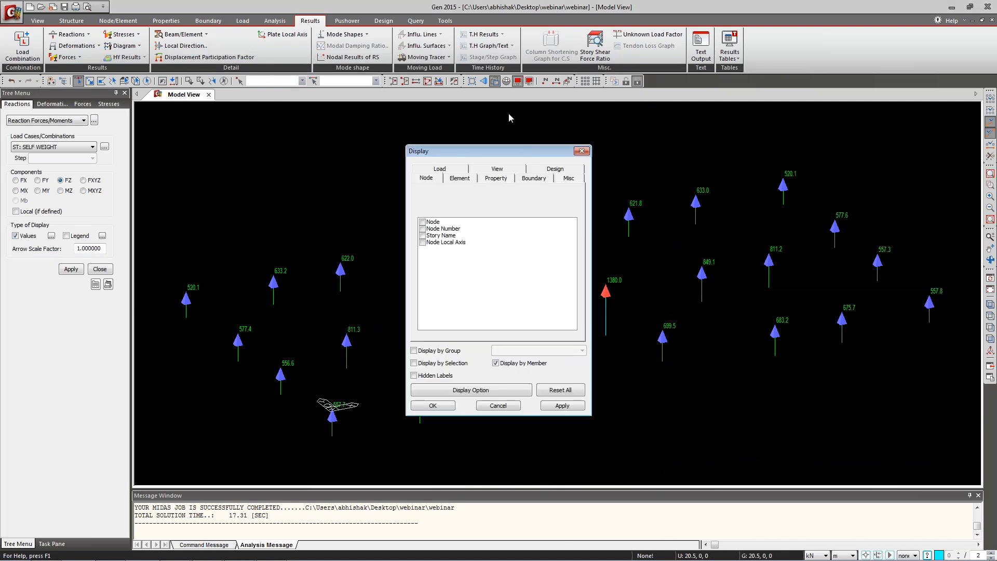
left_click(499, 171)
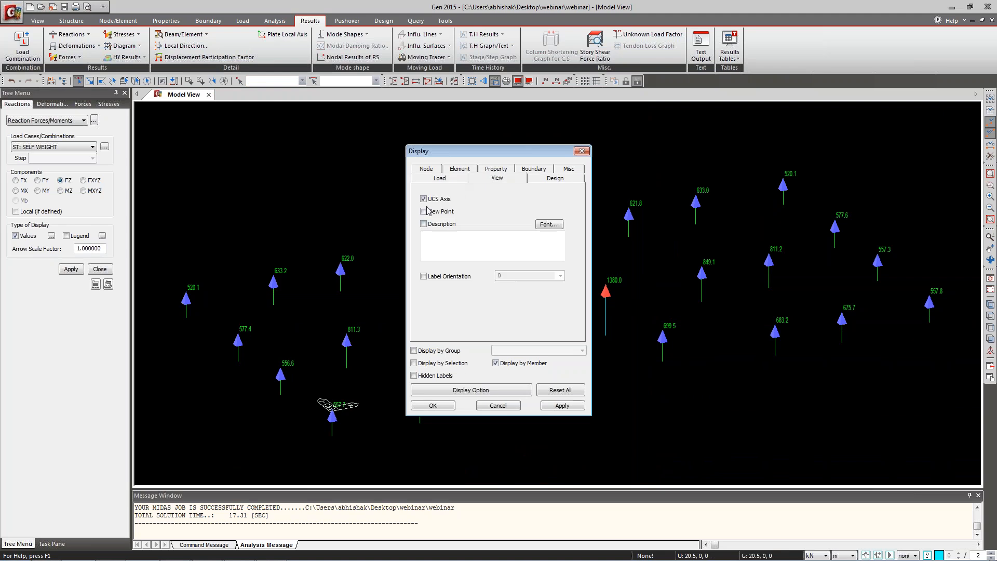
left_click(424, 199)
left_click(445, 407)
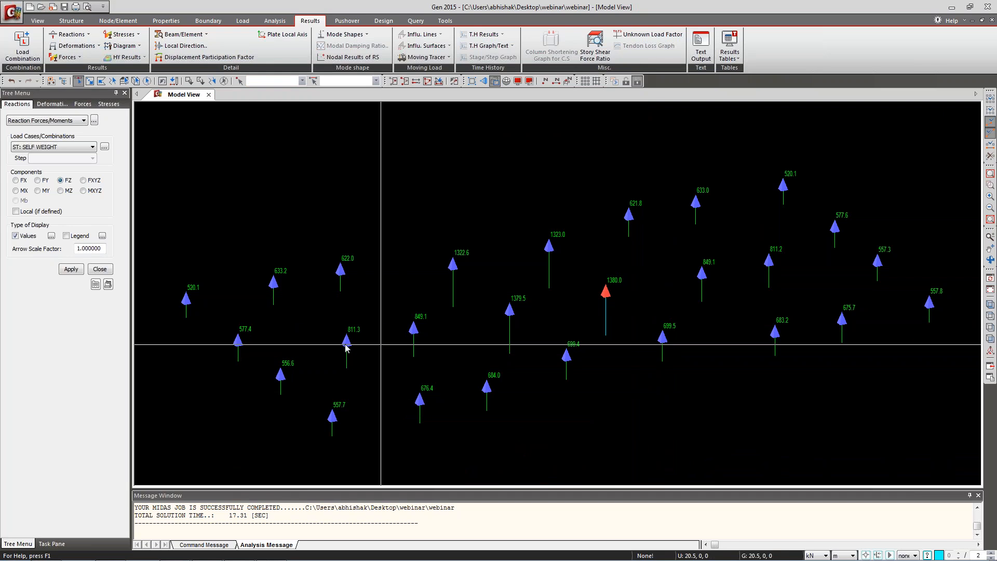
Display the FZ support reactions for the SIDL load case and for the EQX load case.
left_click(80, 147)
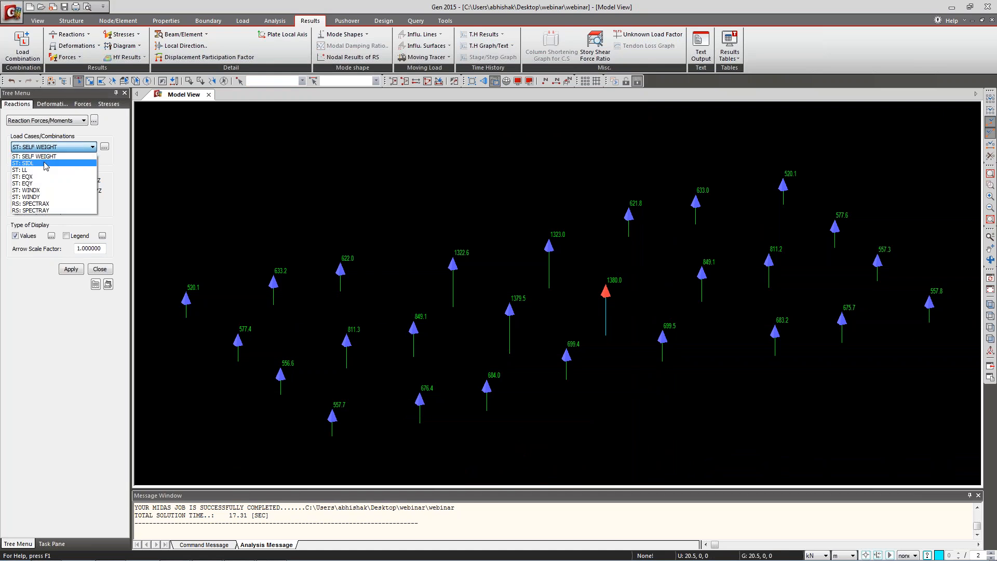
left_click(46, 160)
left_click(70, 269)
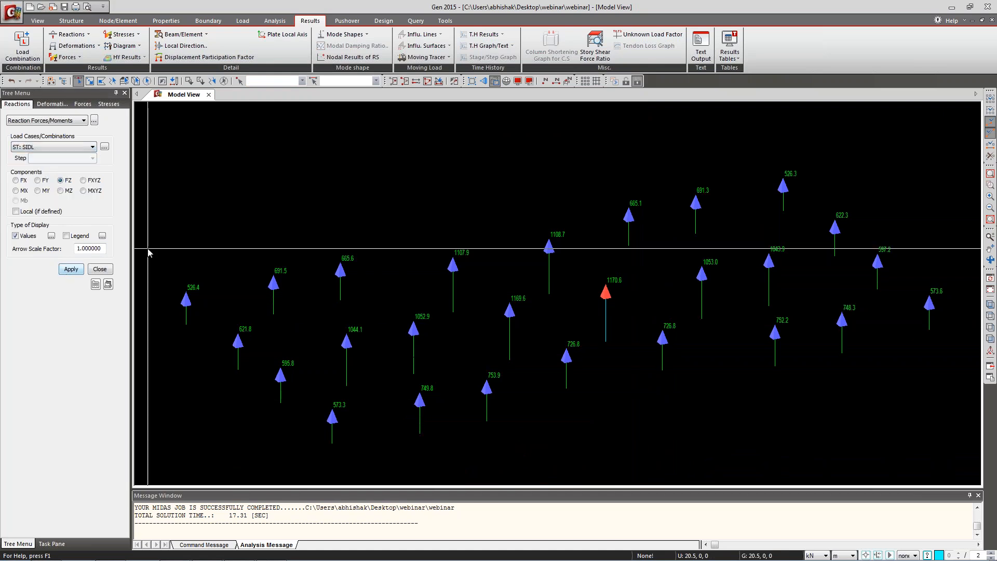
left_click(64, 147)
left_click(44, 177)
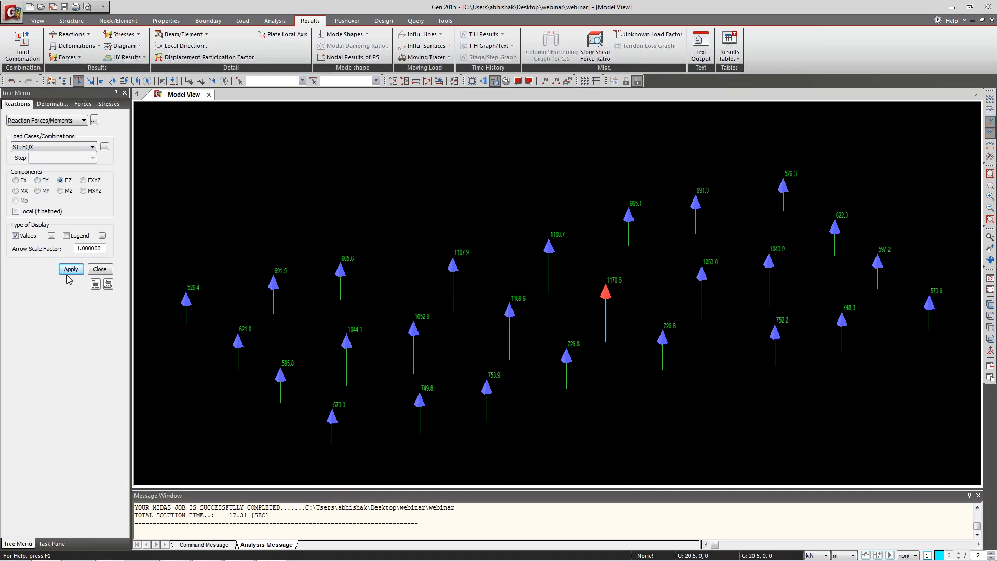
left_click(72, 269)
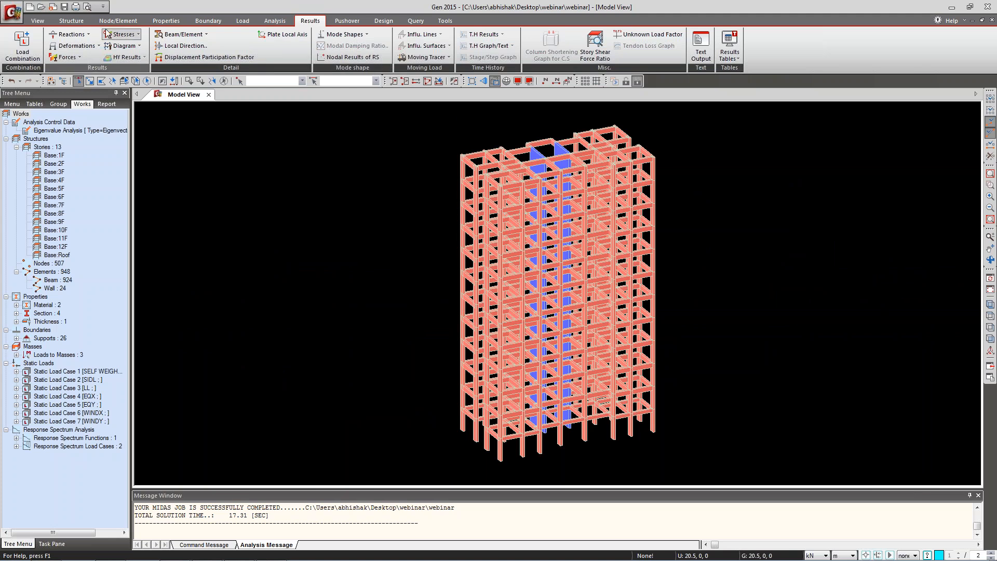
Generate the reaction results table for all nodes with every load case from SELF WEIGHT to SPECTRAY included.
left_click(72, 35)
left_click(88, 47)
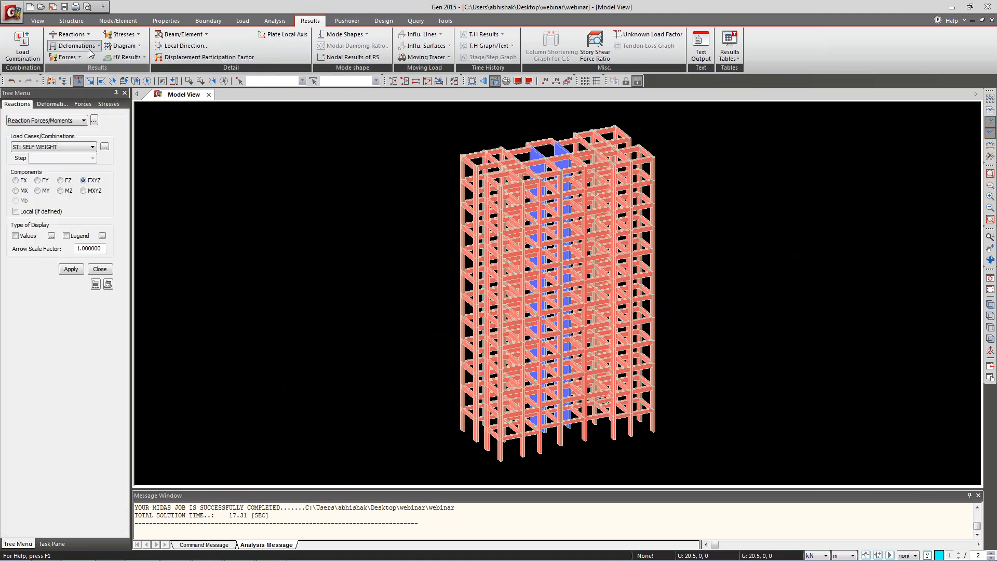
left_click(94, 120)
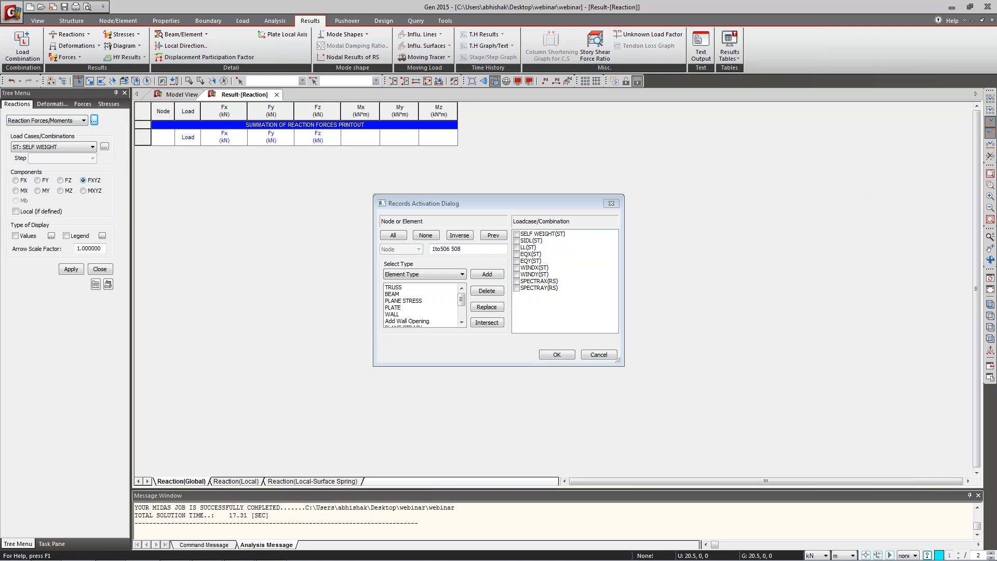
left_click_drag(520, 236, 517, 296)
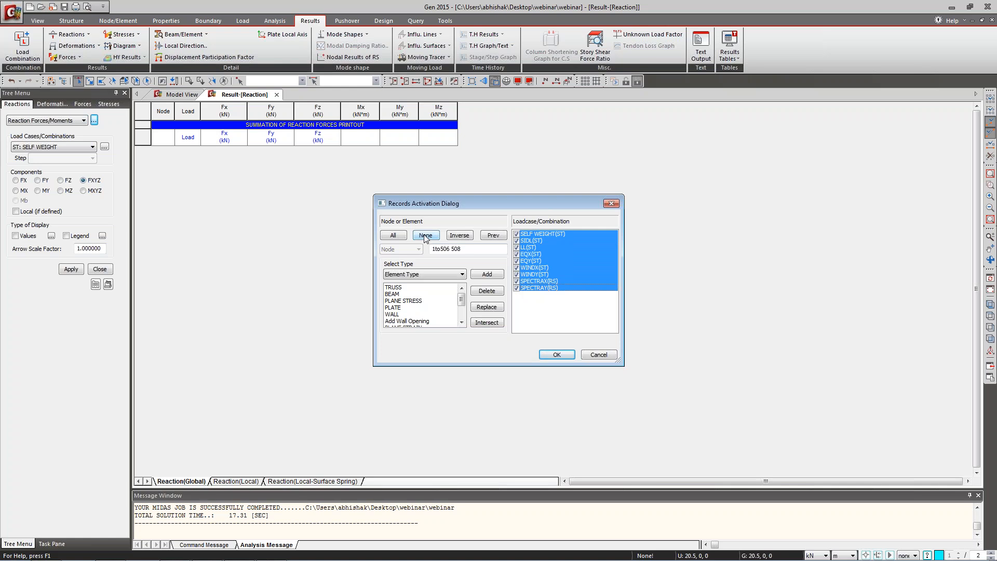
left_click(556, 353)
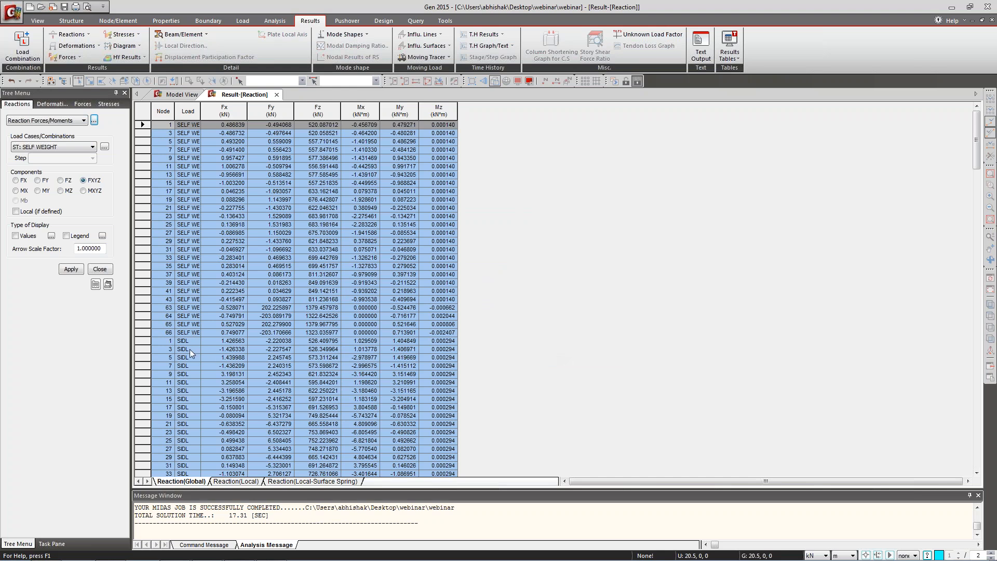
Examine the reaction table's SIDL rows and its Fx, Fy, Fz, Mx, My and Mz columns.
left_click_drag(188, 341, 174, 427)
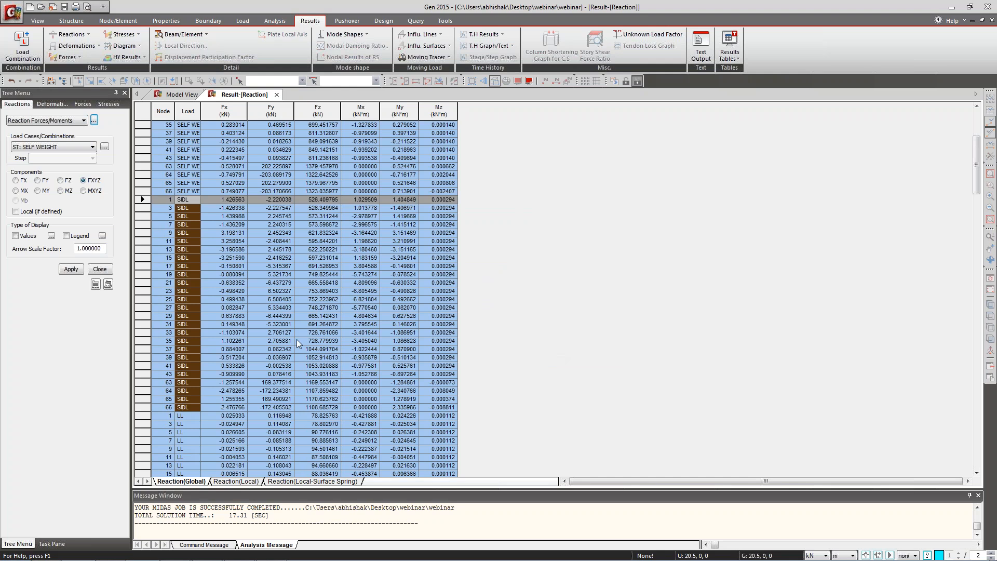
scroll(297, 339, "up", 6)
left_click(274, 258)
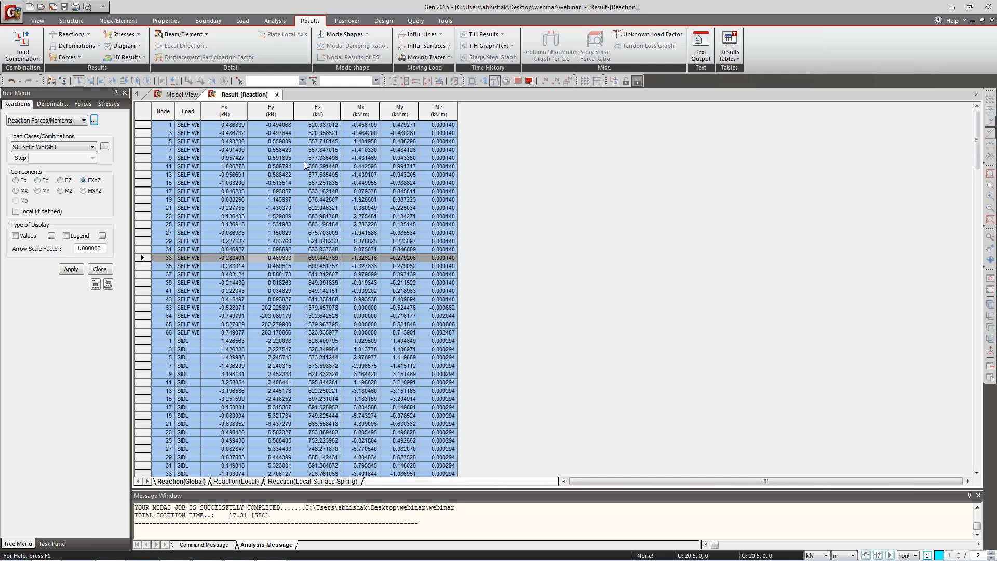
left_click(236, 110)
left_click(267, 110)
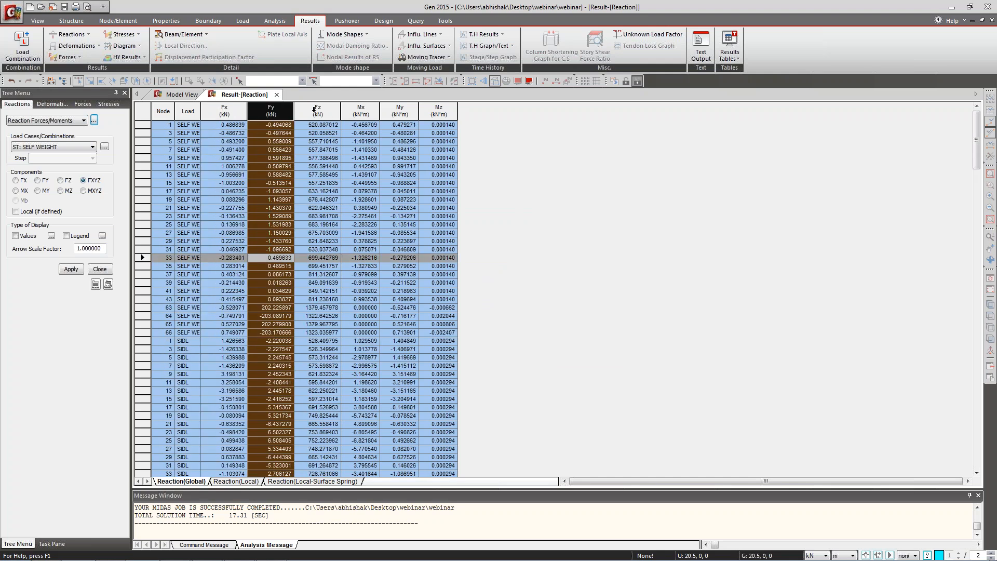
left_click(317, 110)
left_click(361, 109)
left_click(396, 109)
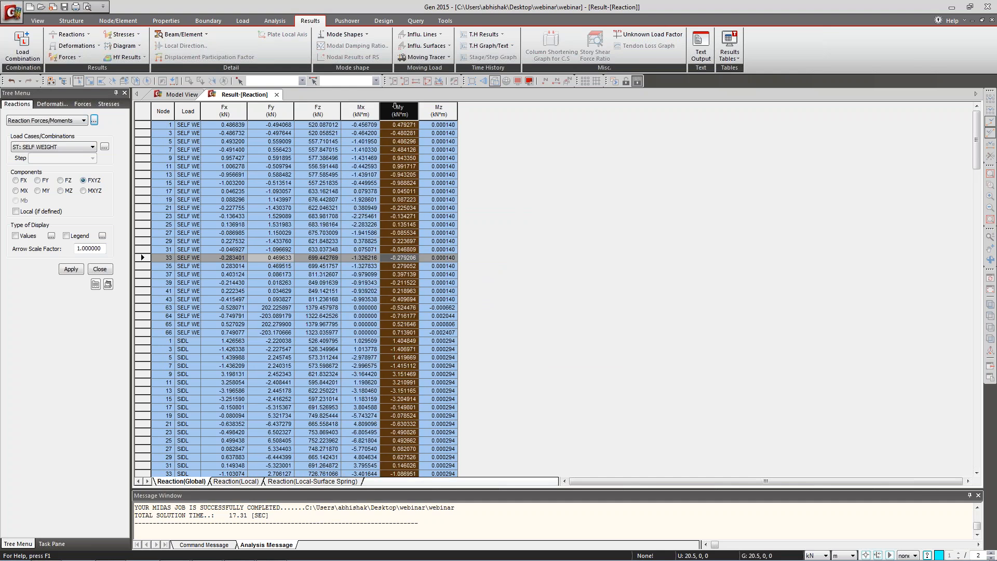
left_click(437, 109)
left_click(322, 107)
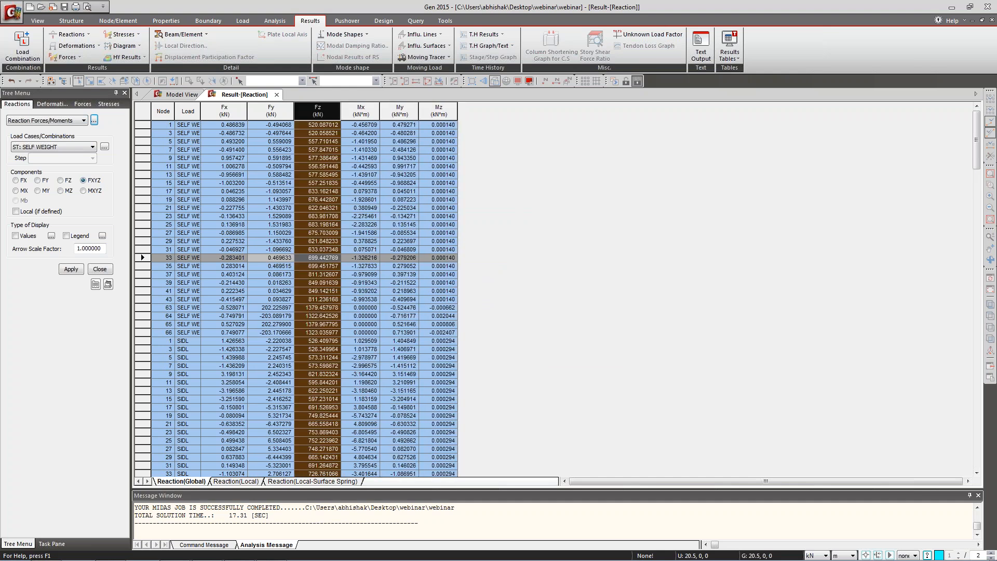
left_click(265, 244)
left_click(399, 216)
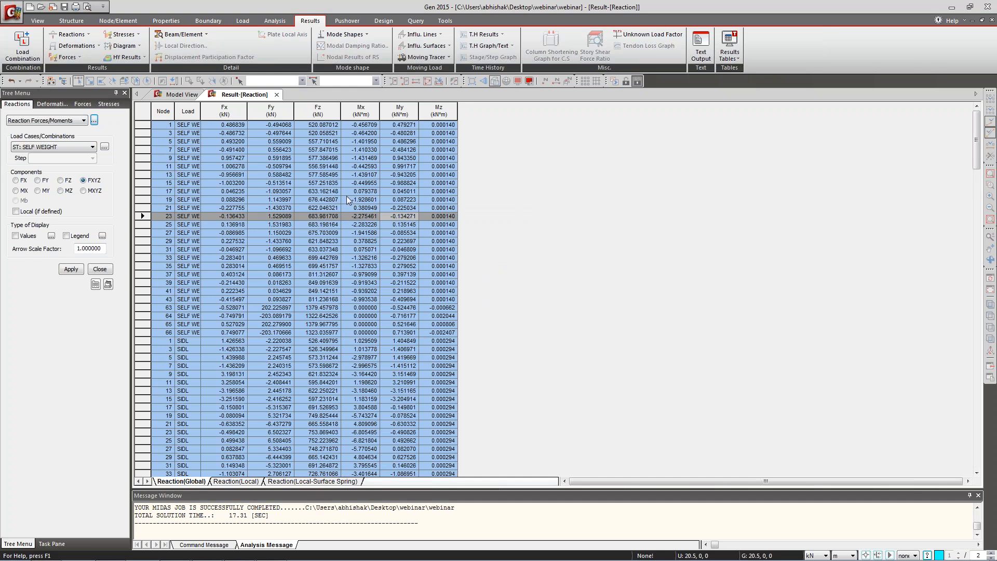
Set the reaction table's force and moment columns to Fixed format with 2 decimal places.
right_click(282, 177)
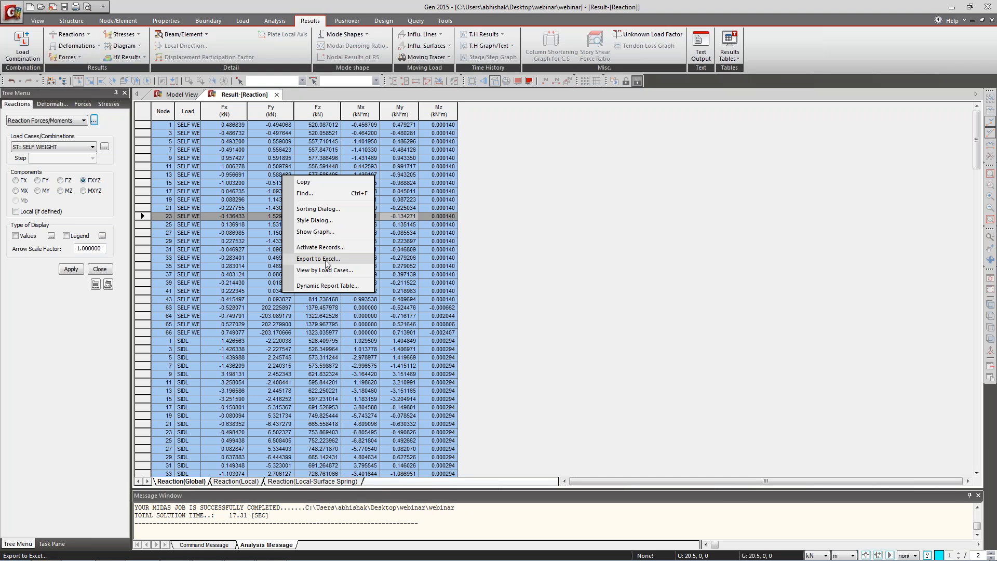
left_click(326, 225)
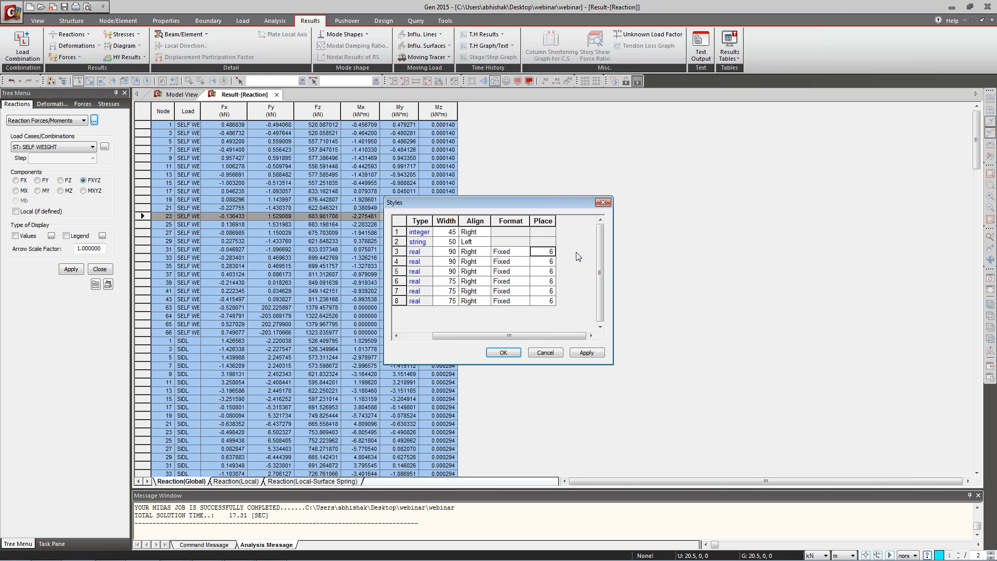
type("2 2 2 2 2 2")
key("Return")
left_click(582, 314)
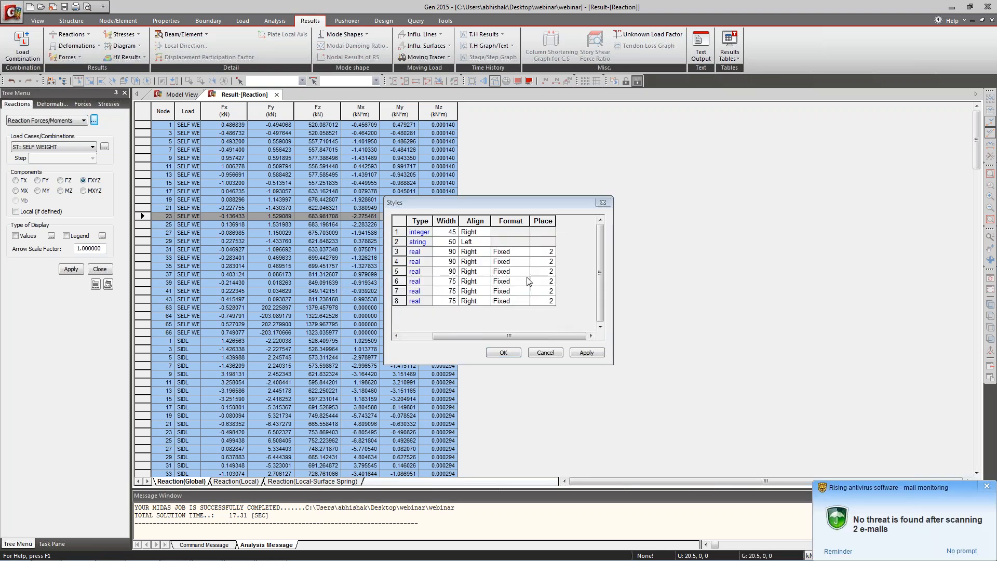
left_click(525, 252)
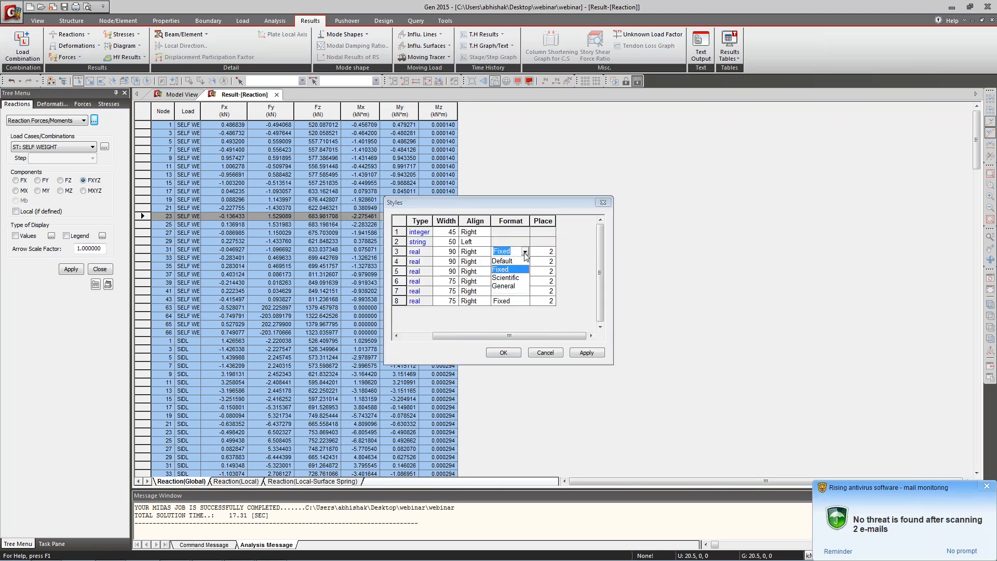
left_click(512, 269)
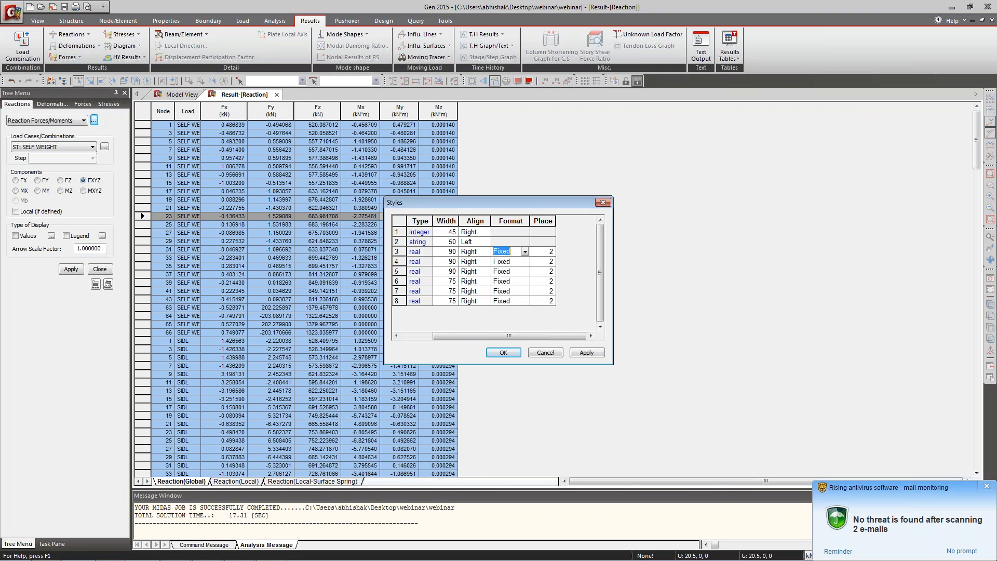
left_click(587, 352)
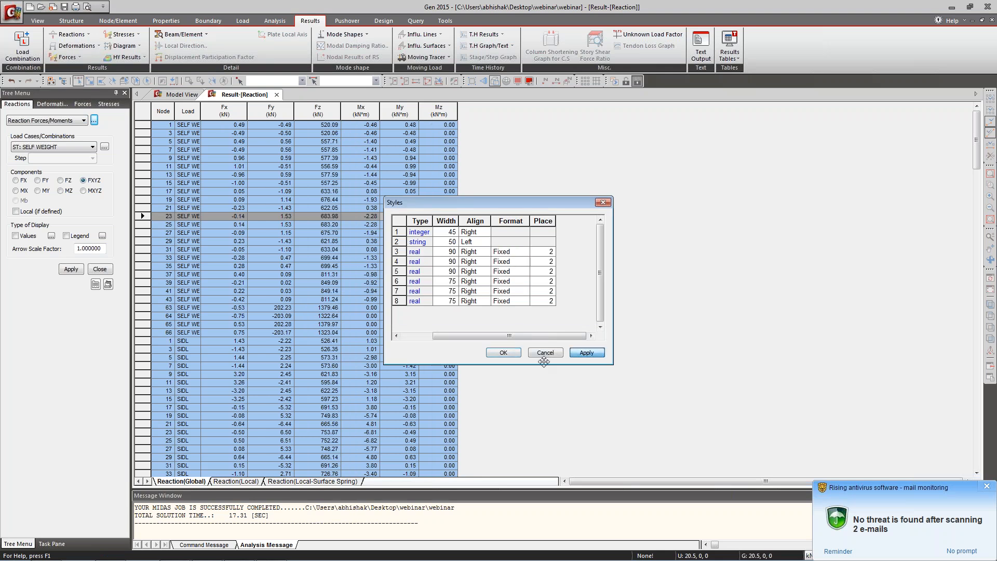
left_click(503, 354)
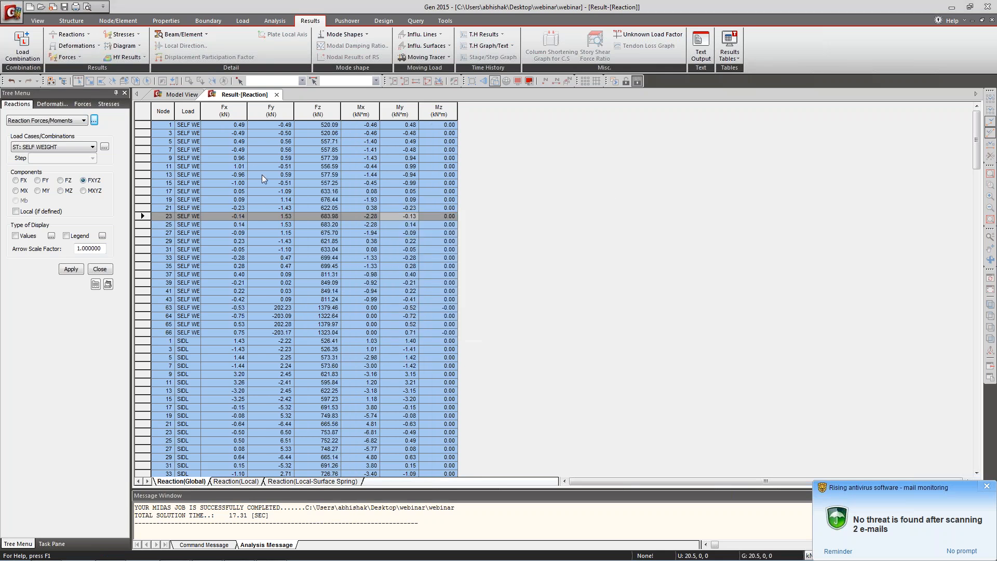
Examine the Fz, Fy and Fx sums per load case in the reaction force summation, and close the reaction table.
left_click(329, 125)
left_click_drag(977, 138, 981, 461)
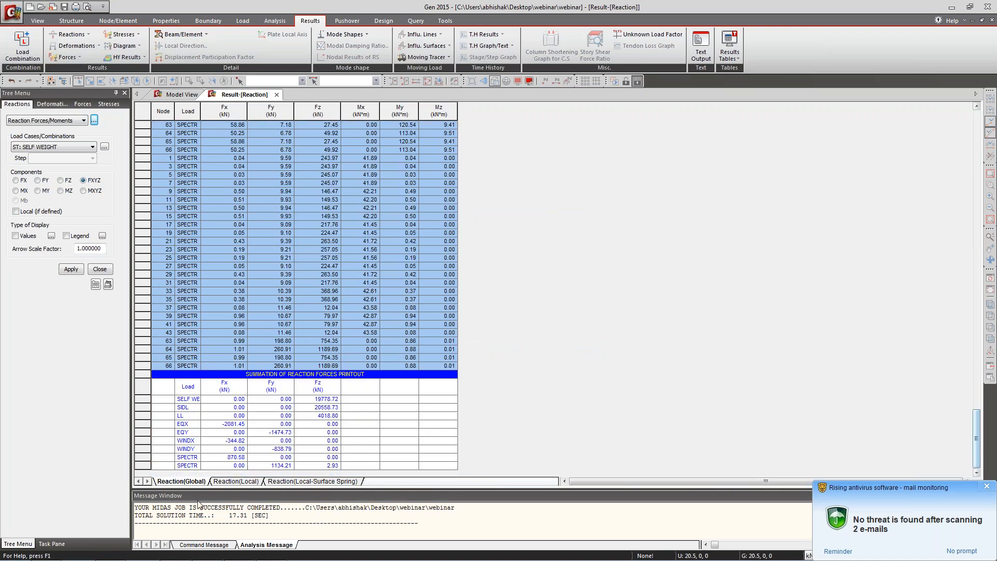
left_click_drag(324, 400, 327, 447)
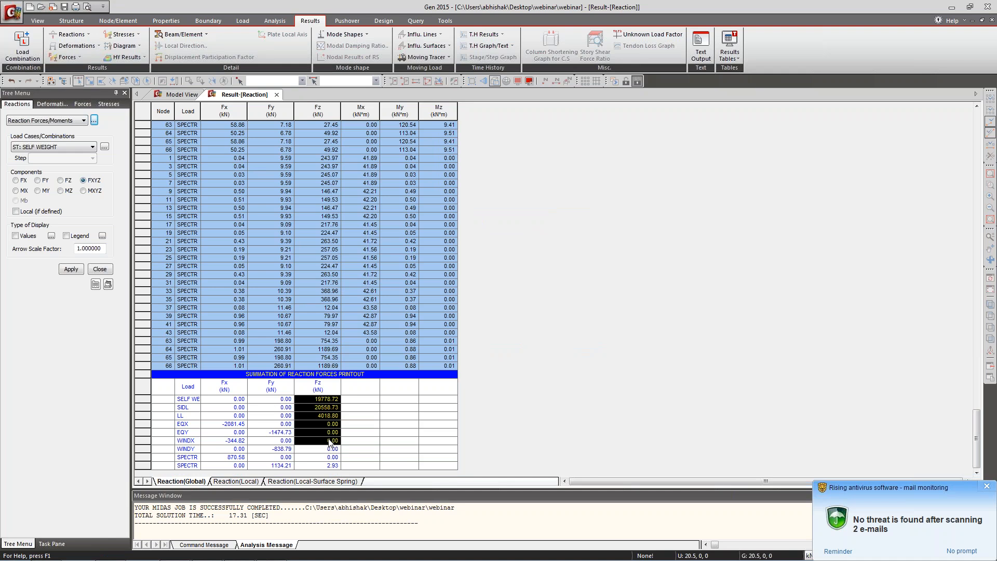
left_click_drag(270, 399, 274, 447)
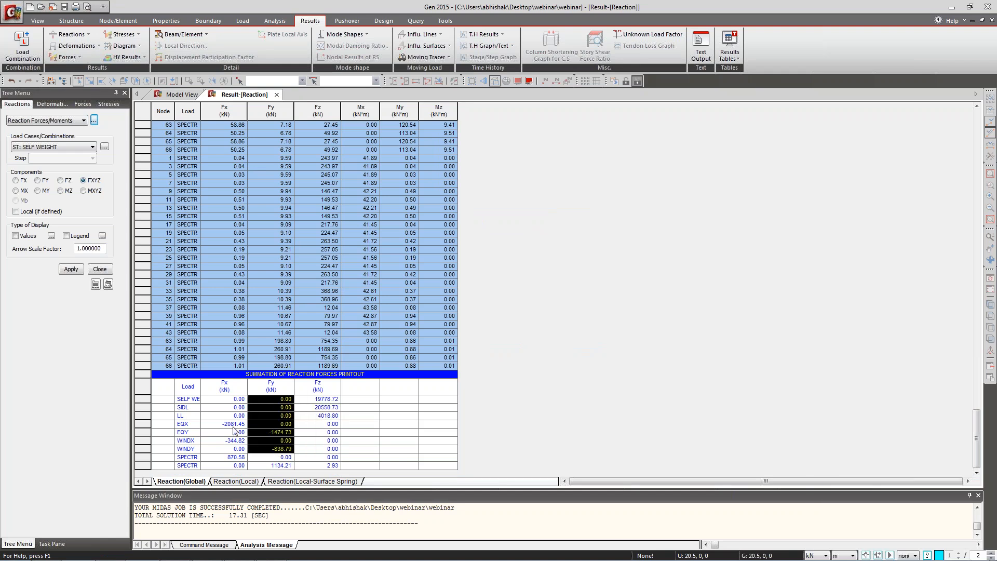
left_click_drag(234, 399, 235, 461)
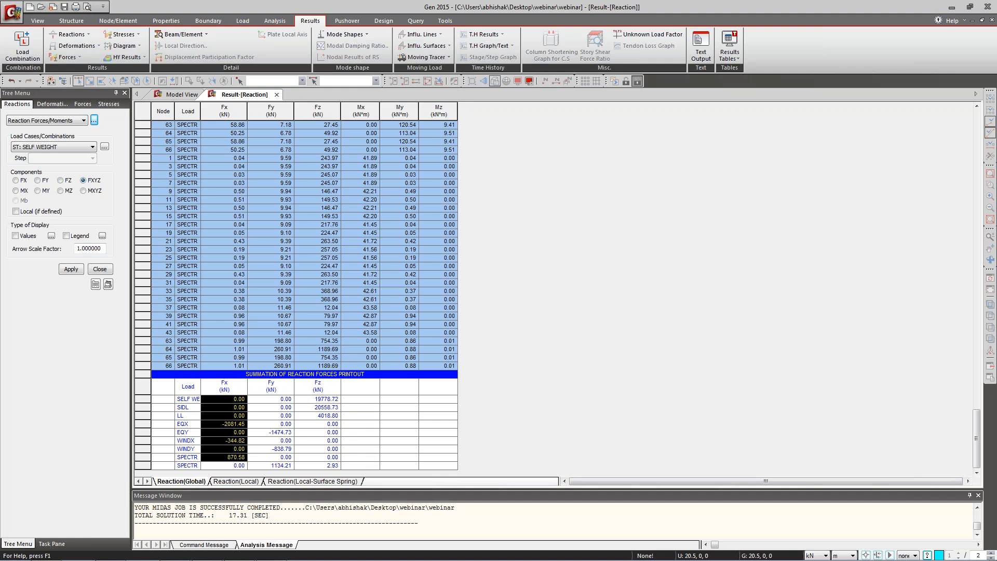
left_click(277, 95)
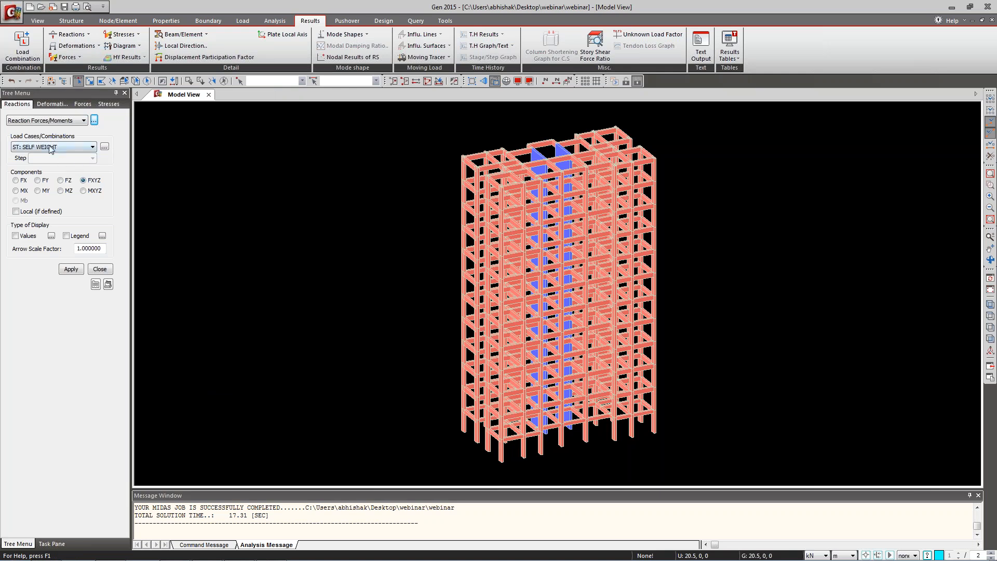
Regenerate the reaction results table for nodes 1to506 508 with all load cases from SELF WEIGHT to SPECTRAY included.
left_click(94, 121)
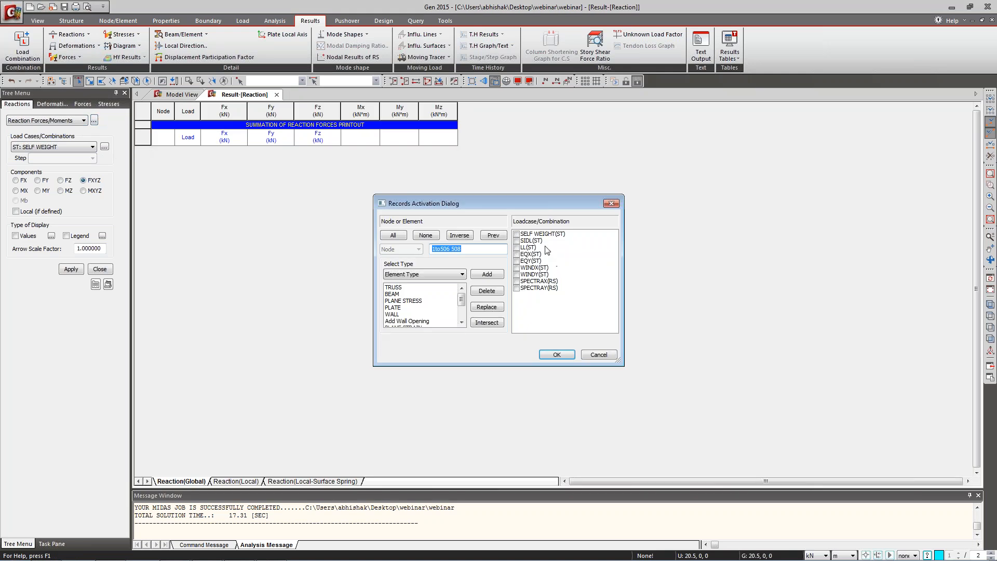
left_click_drag(541, 234, 538, 291)
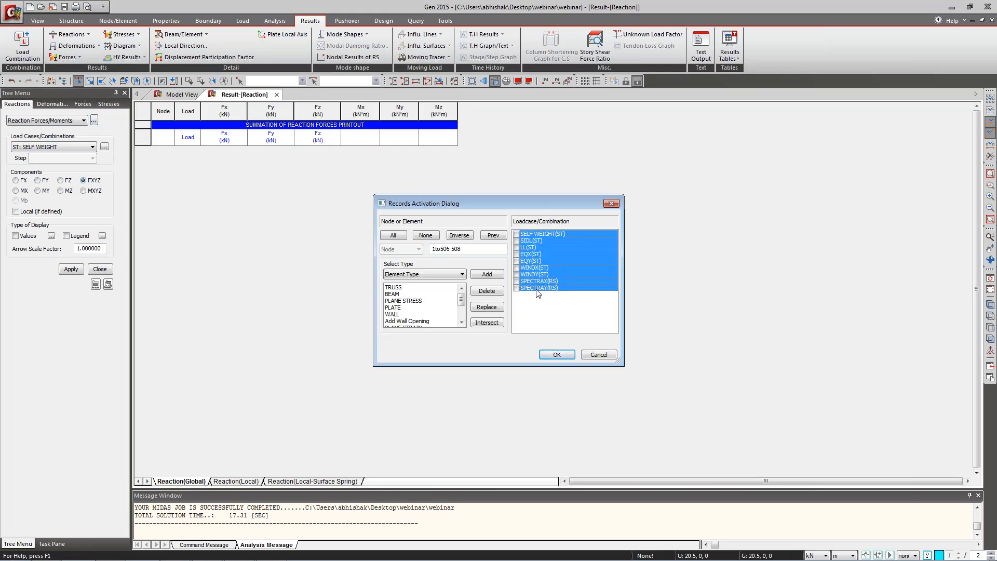
left_click(517, 288)
left_click(437, 239)
left_click_drag(429, 250, 462, 250)
left_click(464, 250)
left_click_drag(472, 250, 426, 251)
left_click(552, 354)
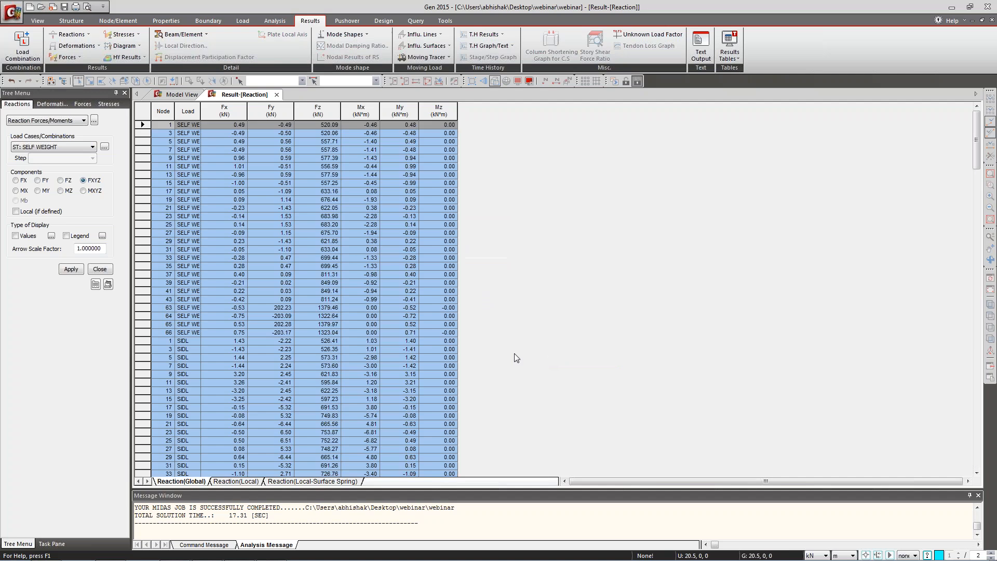
Review the number format options for the Fx column in the reaction table's style settings, keeping Fixed.
left_click(270, 230)
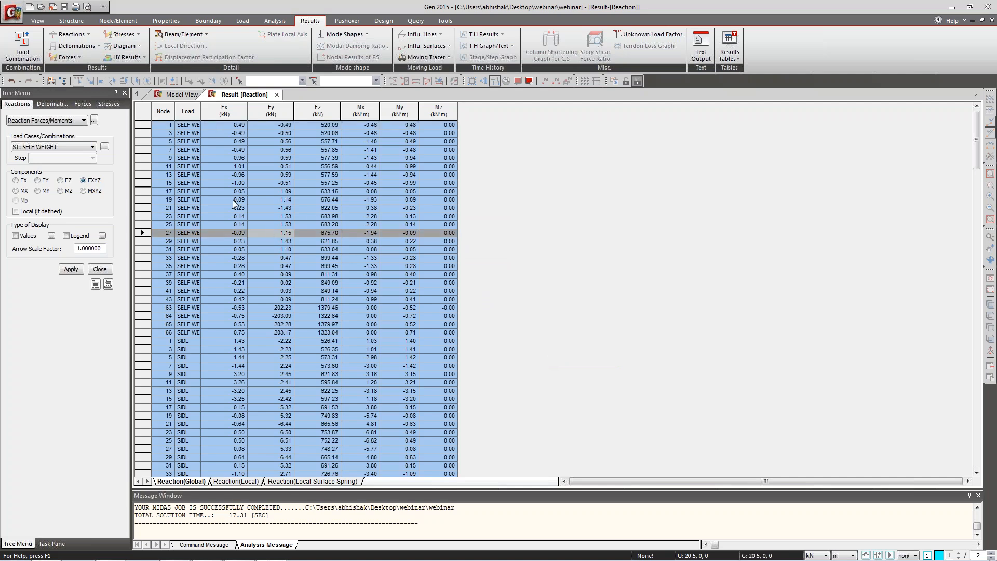
right_click(284, 177)
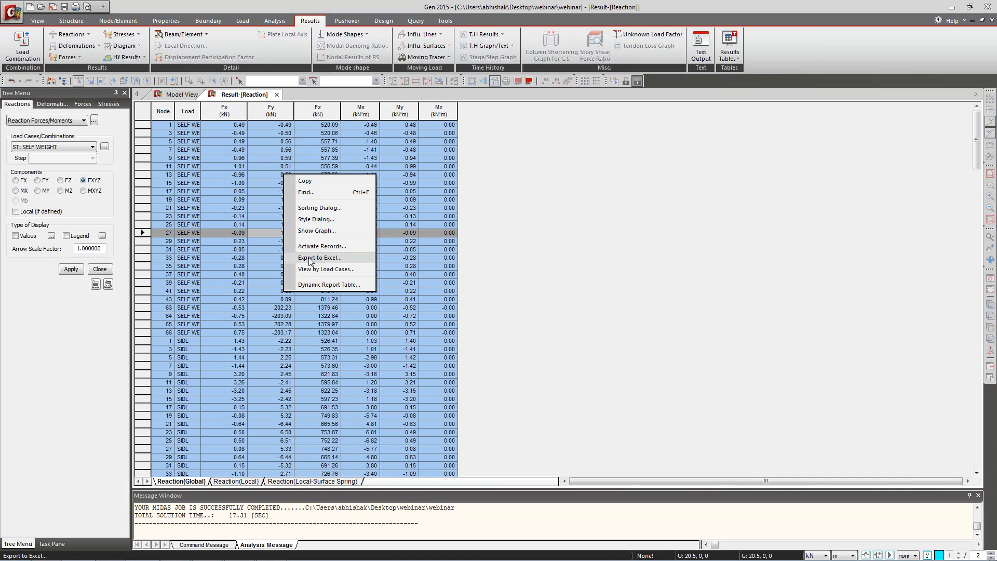
left_click(325, 220)
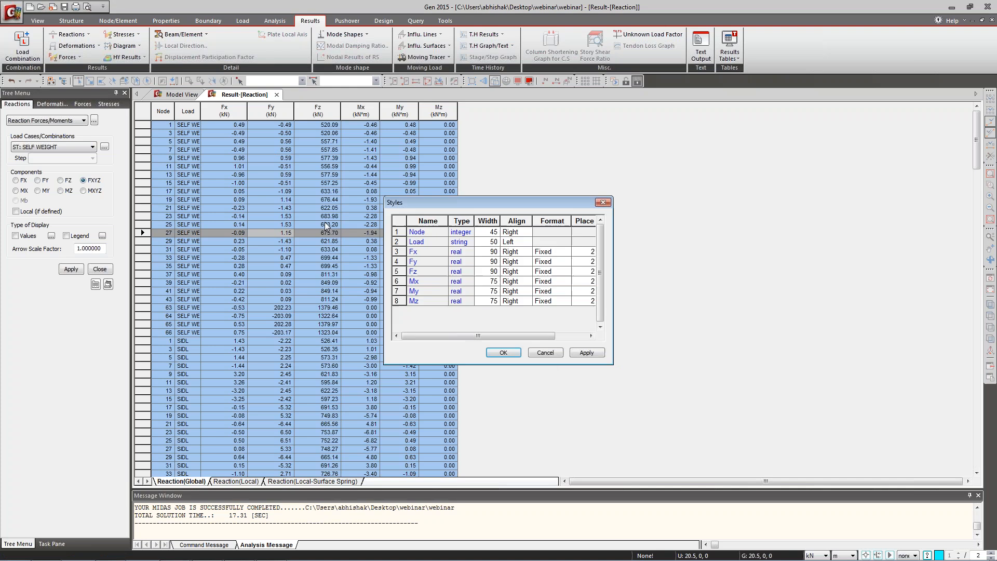
left_click(587, 254)
left_click(562, 254)
left_click(567, 253)
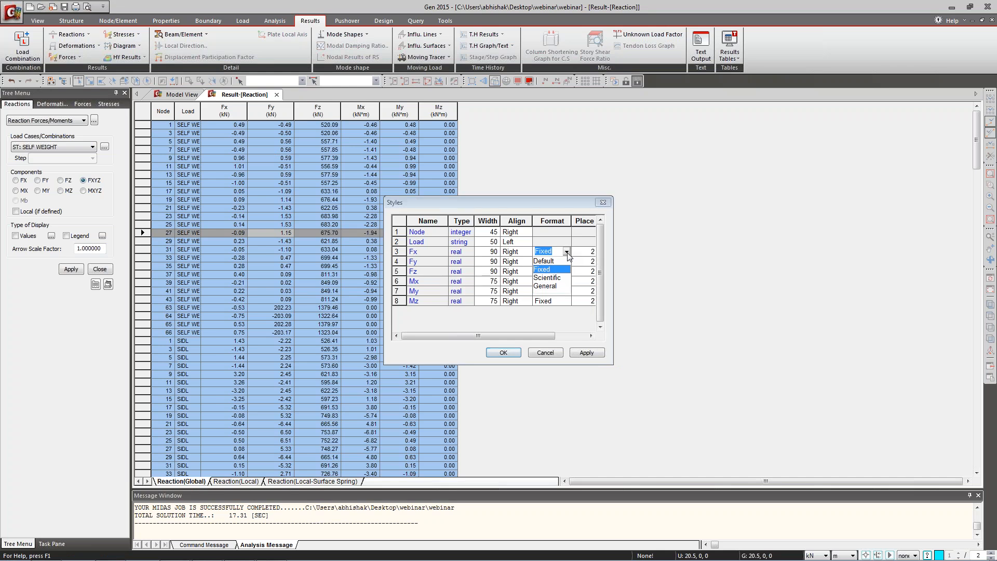
left_click(567, 253)
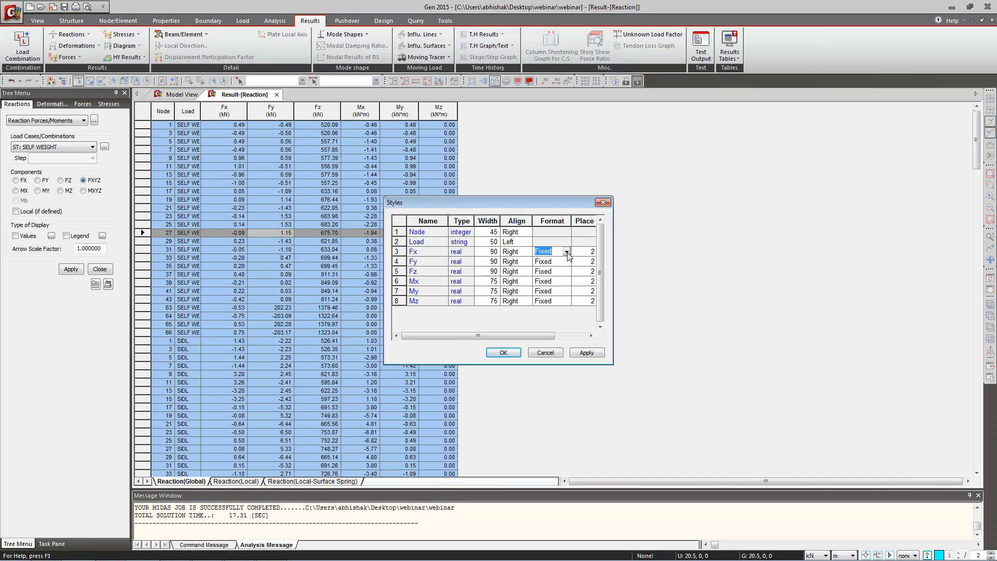
left_click(587, 352)
left_click(558, 352)
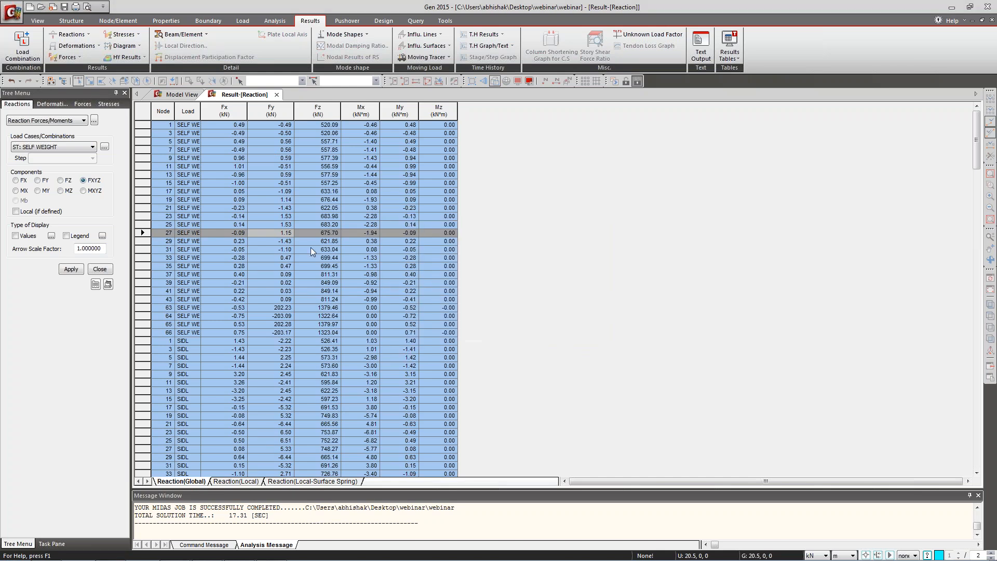
Show the summation of reaction forces at the end of the table and open the Windows Calculator.
left_click(976, 174)
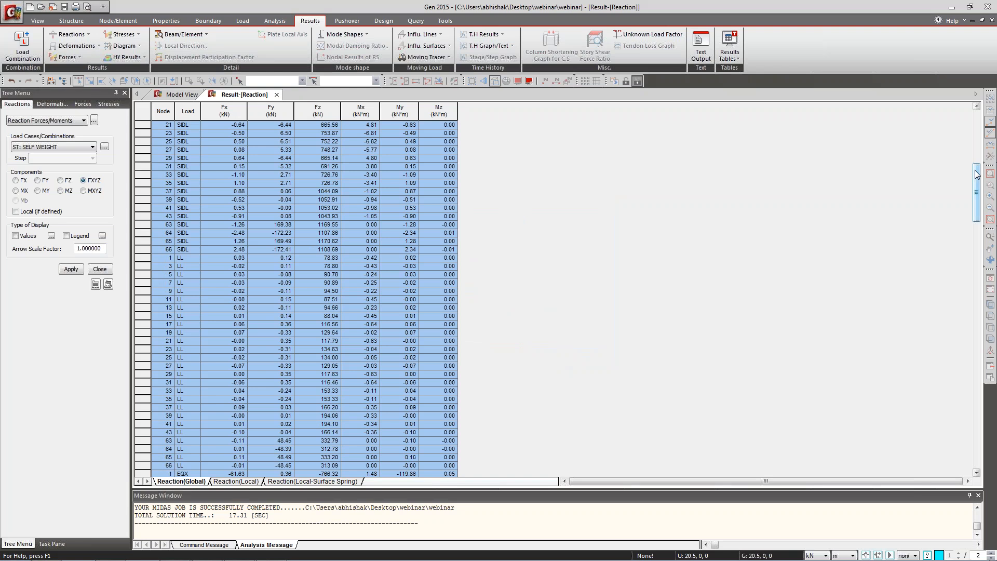
left_click_drag(976, 174, 976, 422)
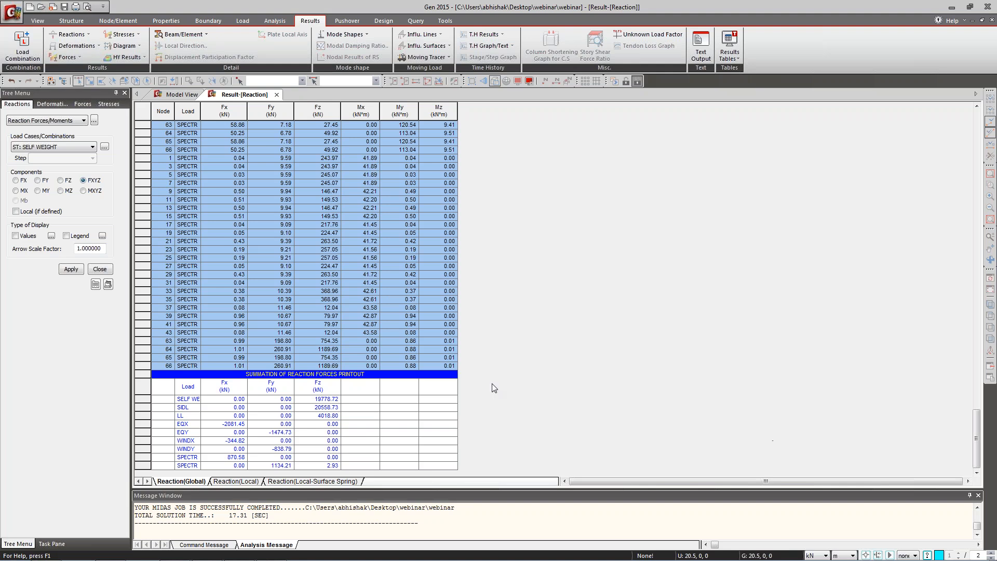
left_click(16, 554)
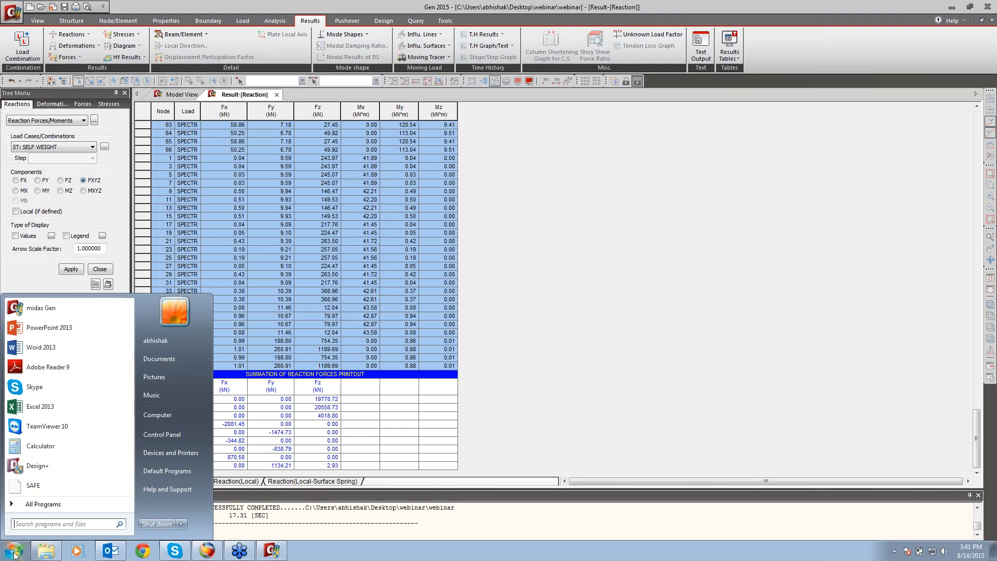
left_click(38, 447)
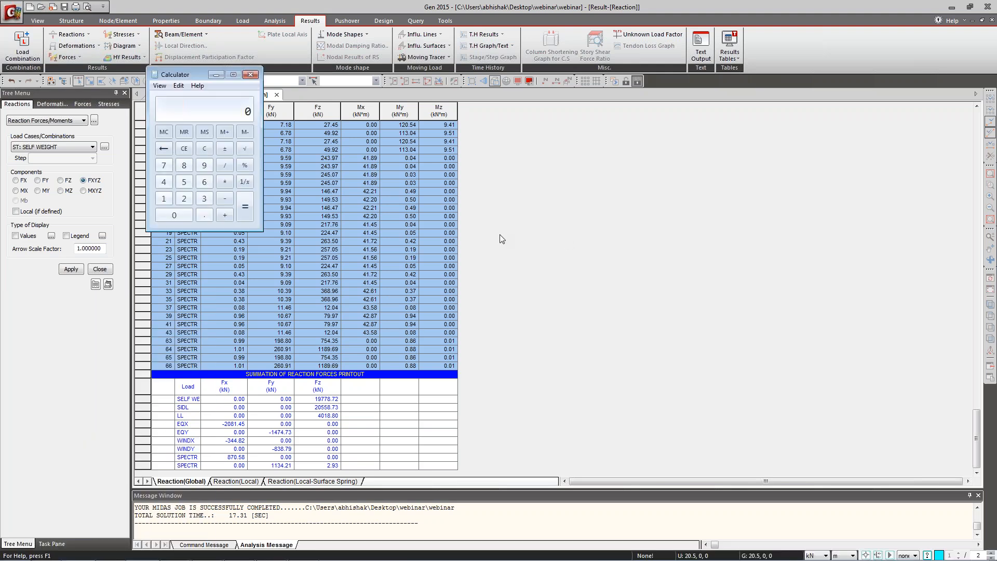
Calculate the X-direction ratio of the EQX base shear to the spectrum base shear, 2081.45 / 870.58.
left_click(190, 203)
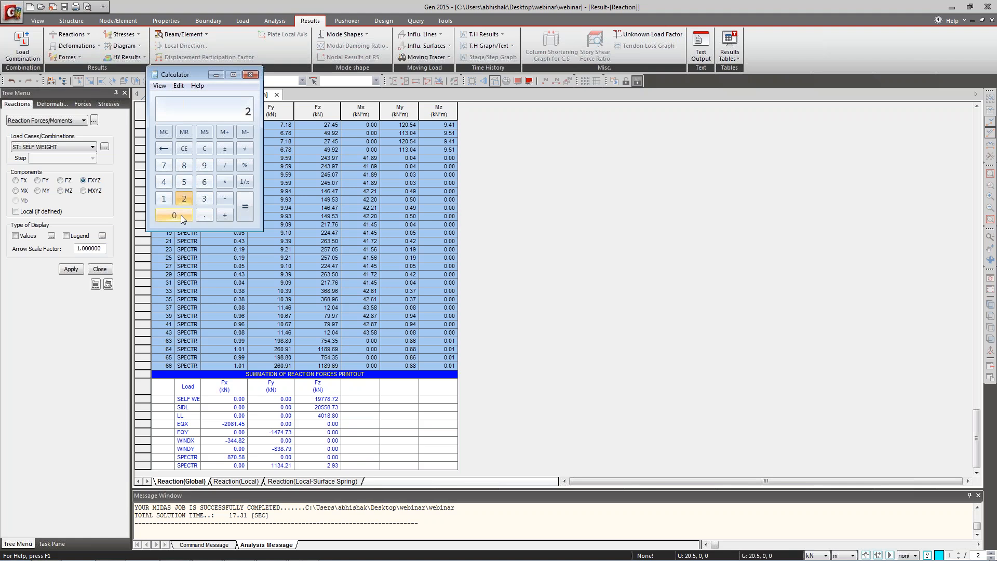
left_click(168, 199)
left_click(206, 216)
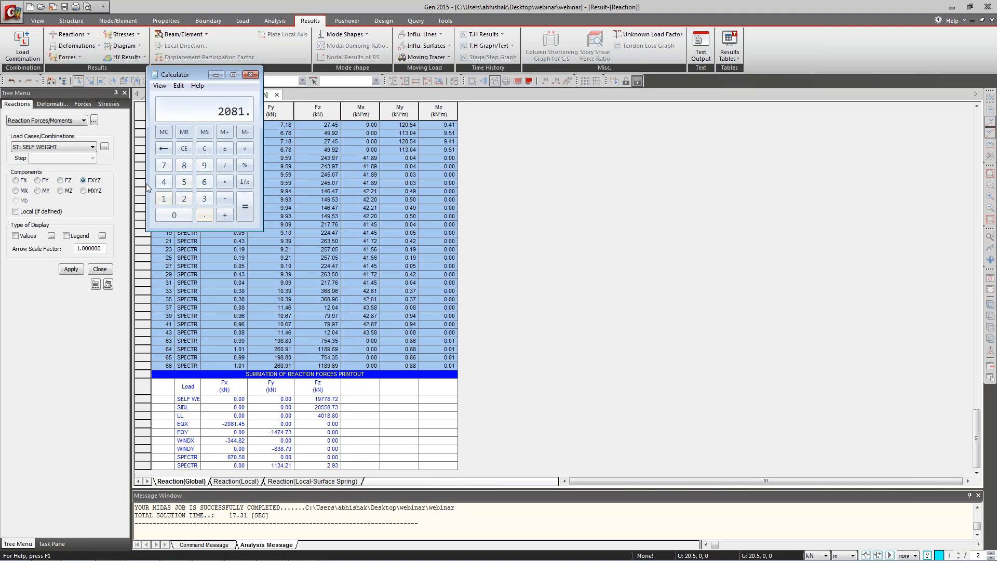
left_click(182, 185)
left_click(225, 165)
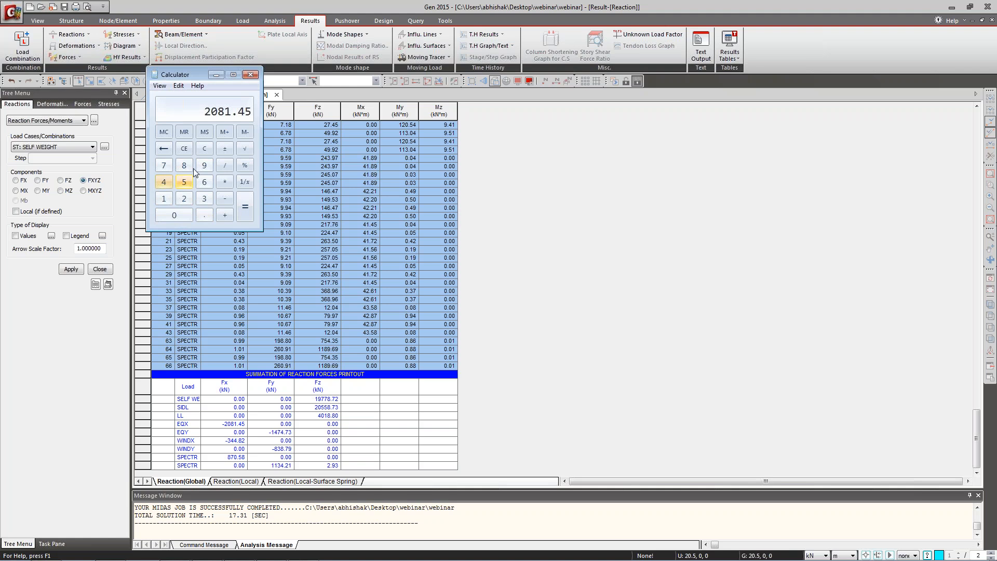
left_click(188, 169)
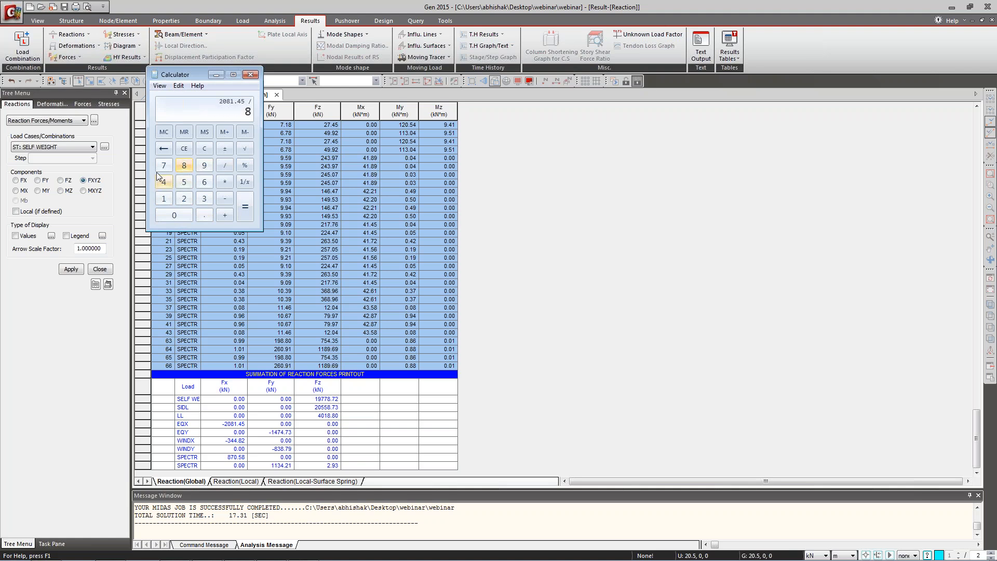
left_click(164, 172)
left_click(172, 215)
left_click(204, 215)
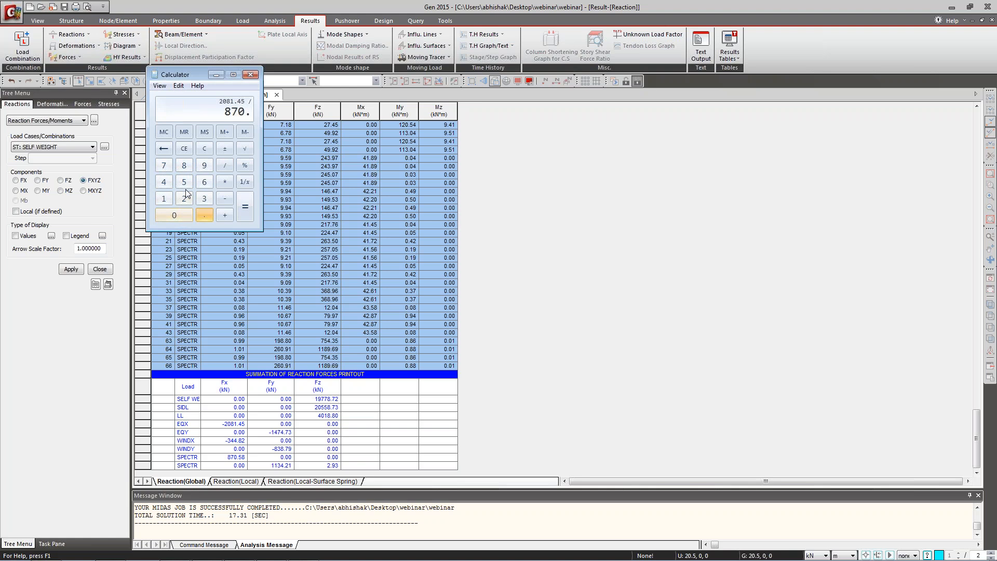
left_click(184, 182)
left_click(184, 165)
left_click(245, 206)
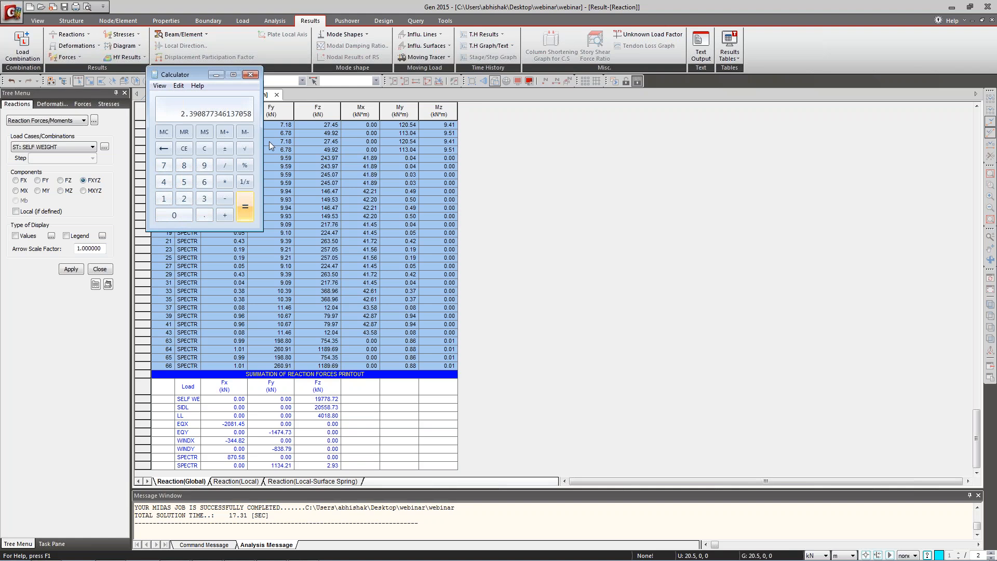
Calculate the Y-direction base shear ratio of EQY to the spectrum case as 1474.43 / 1134.21, and close the Calculator.
left_click(184, 150)
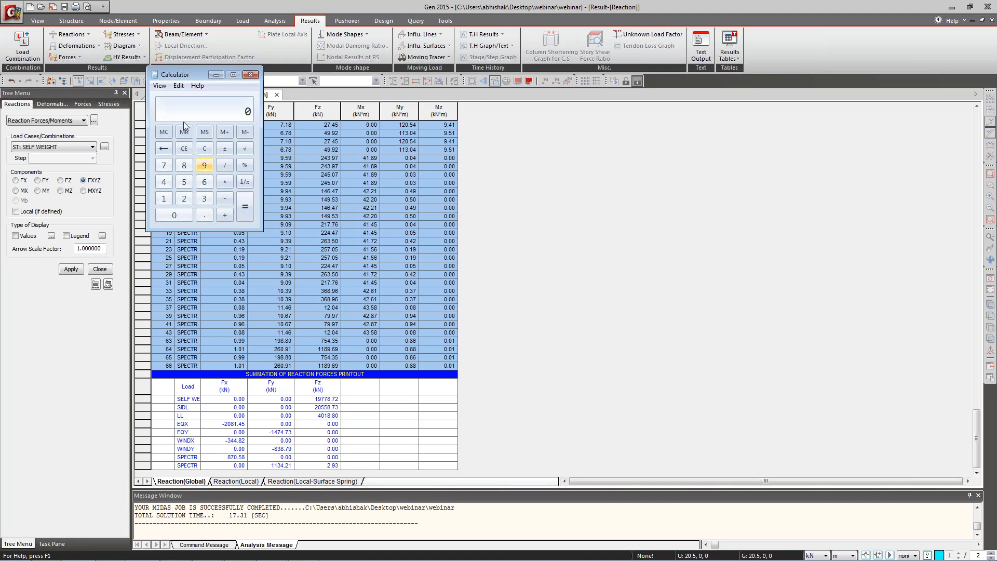
type("147")
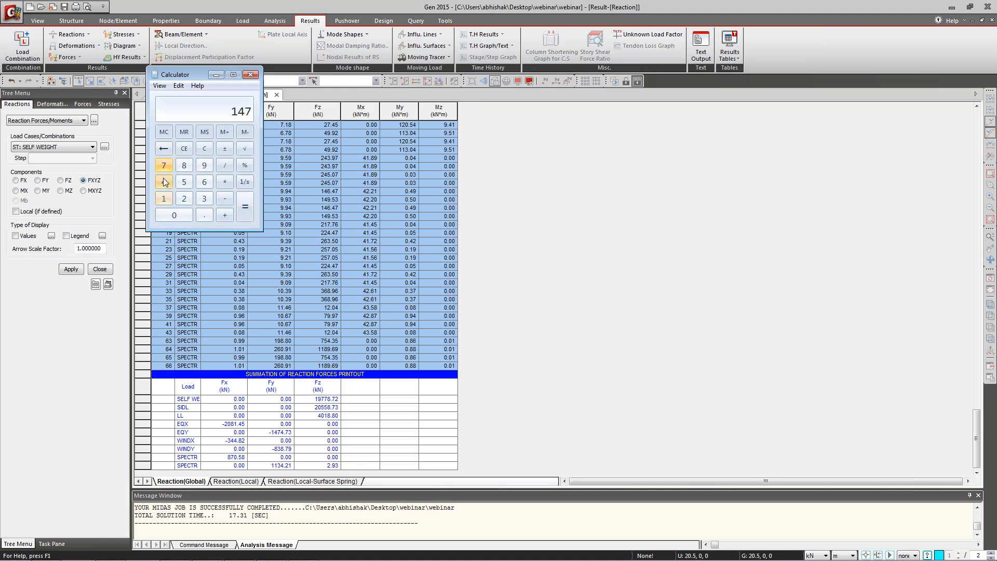
type("4.43")
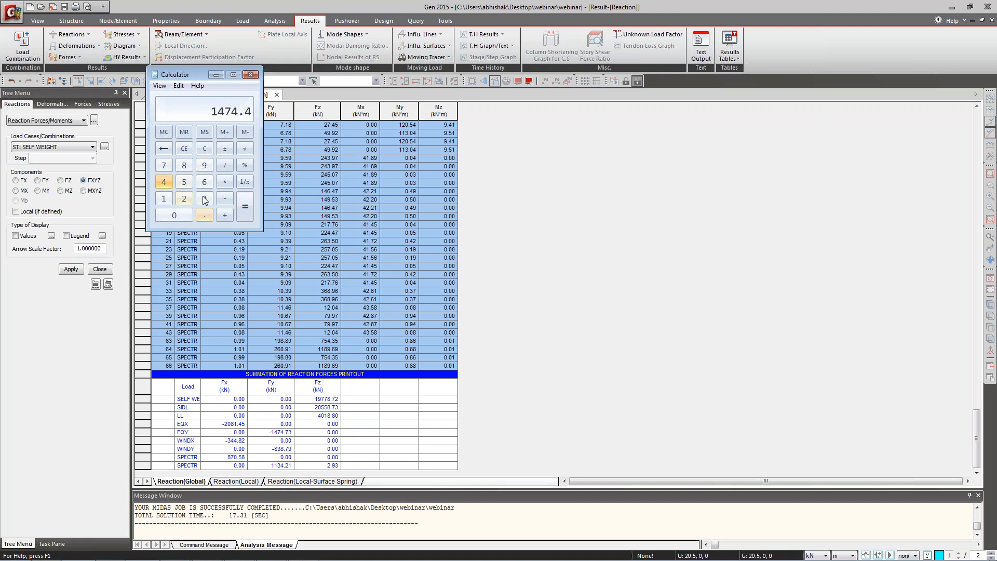
left_click(225, 167)
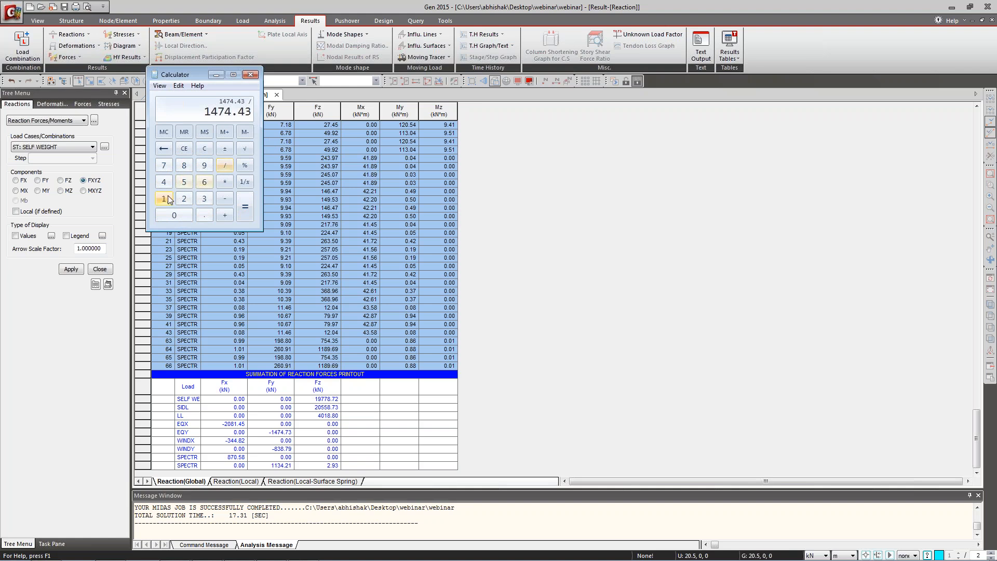
type("1134.21")
left_click(245, 205)
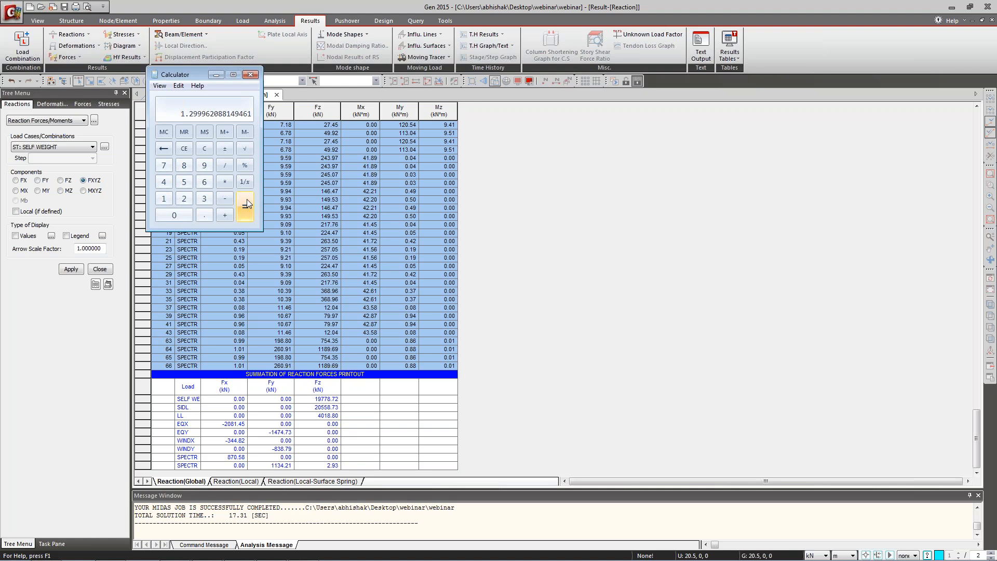
left_click(251, 74)
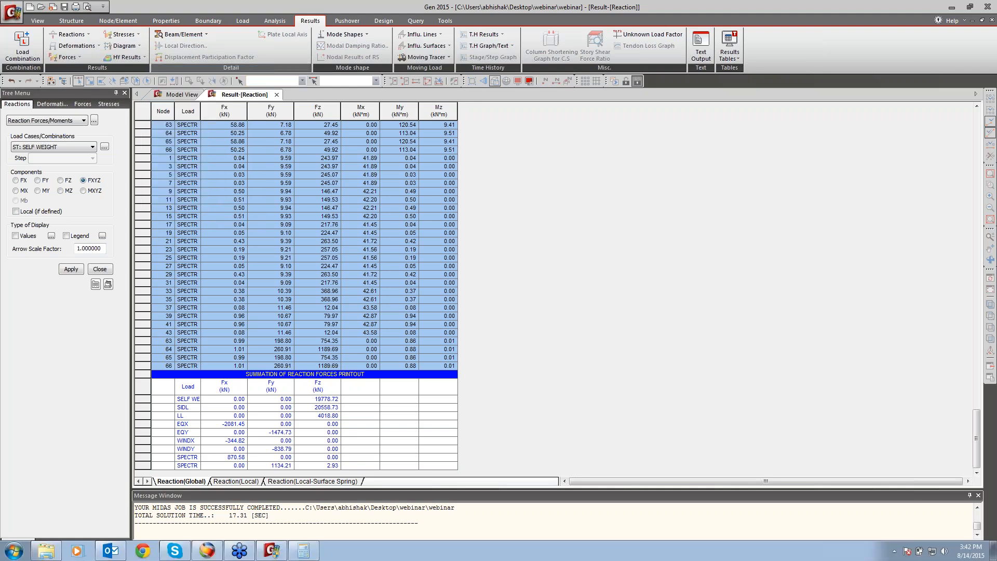
Close the reaction results table and open automatic generation of load combinations for concrete design.
left_click(276, 94)
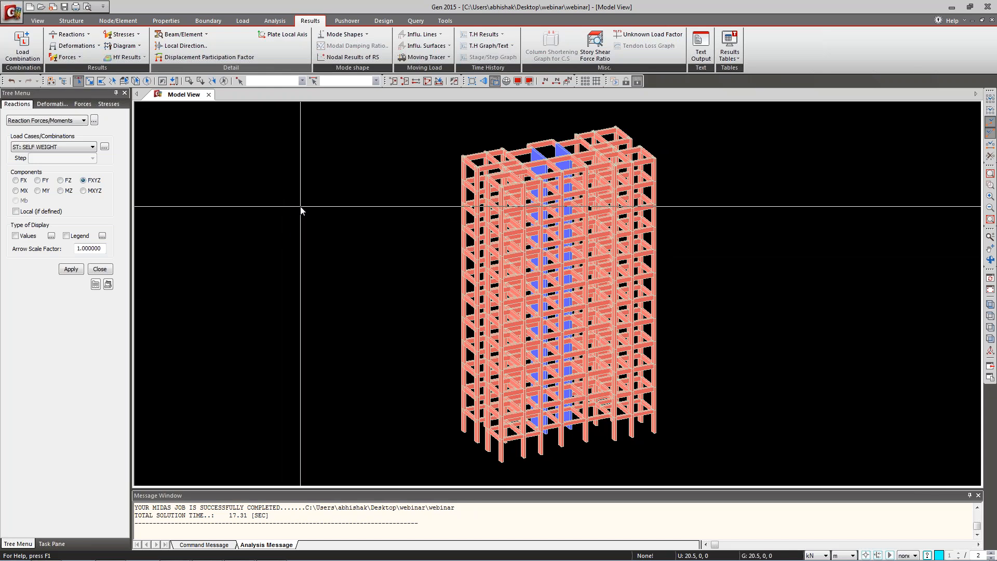
left_click(23, 46)
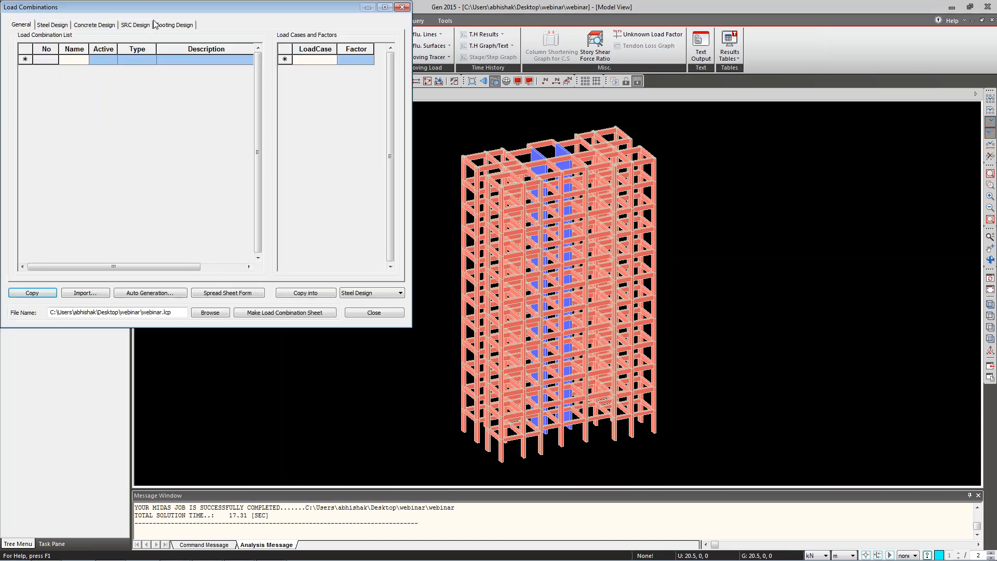
left_click_drag(153, 7, 235, 65)
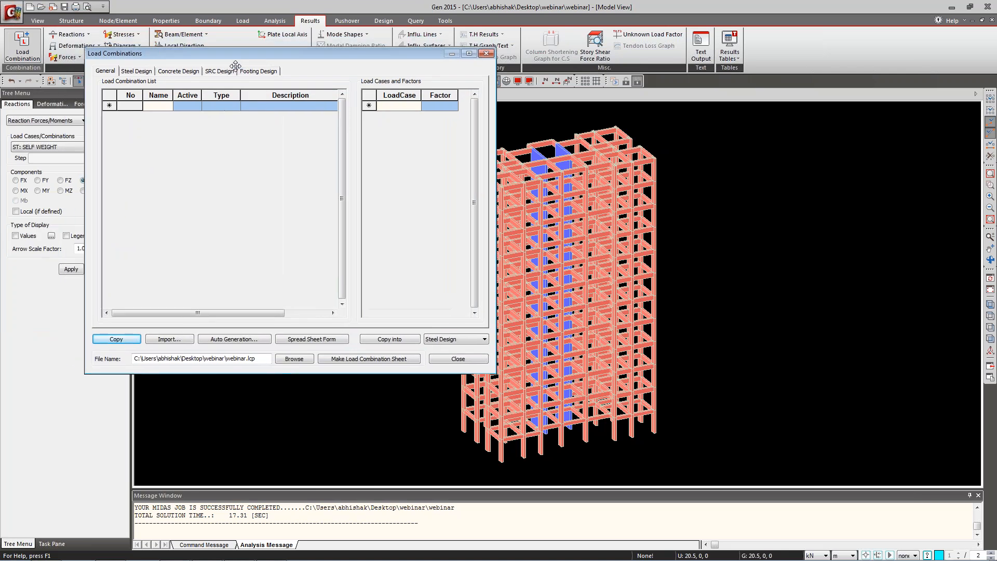
left_click(190, 73)
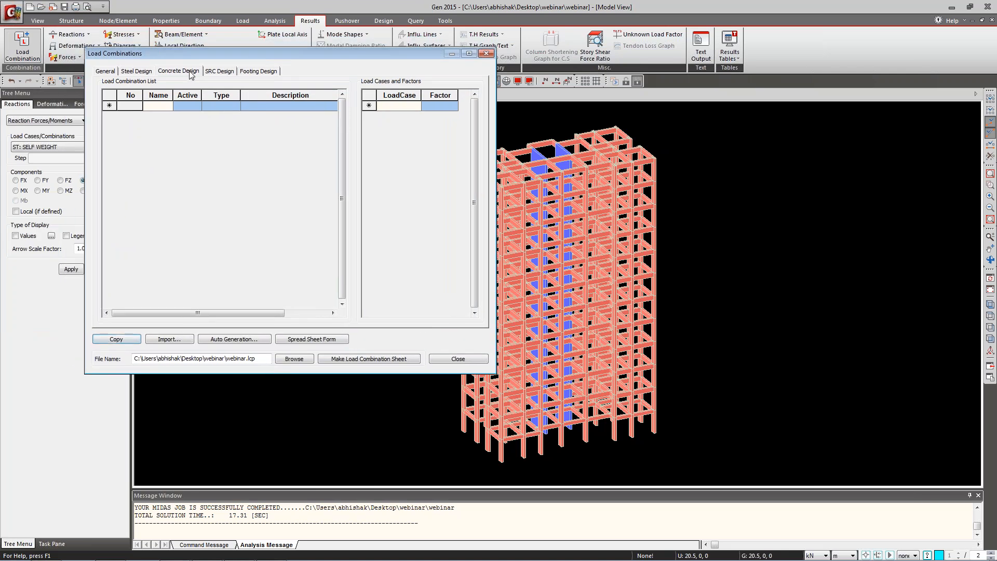
left_click(233, 340)
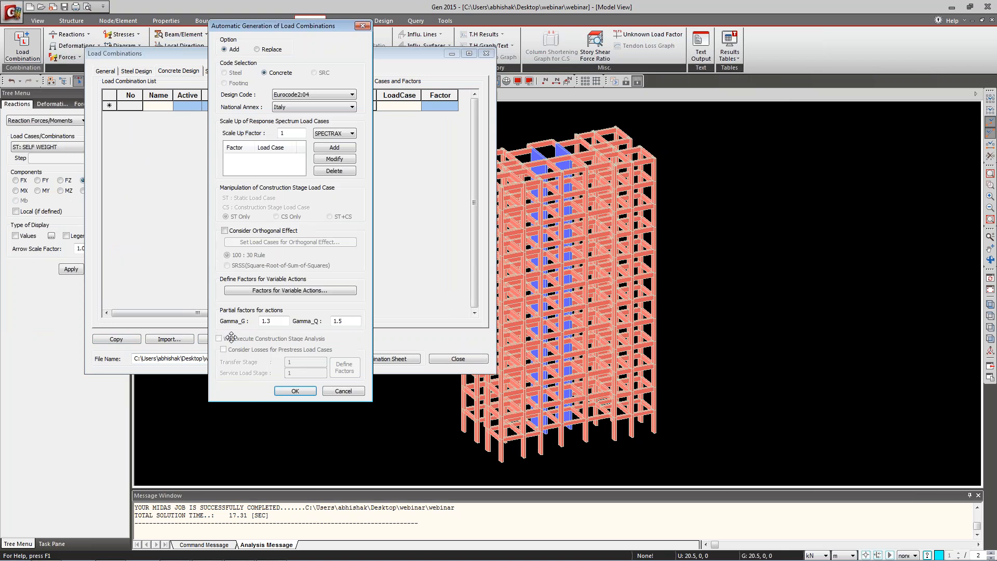
Set the concrete design code for the automatic load combinations to IS456:2000.
left_click_drag(299, 26, 467, 28)
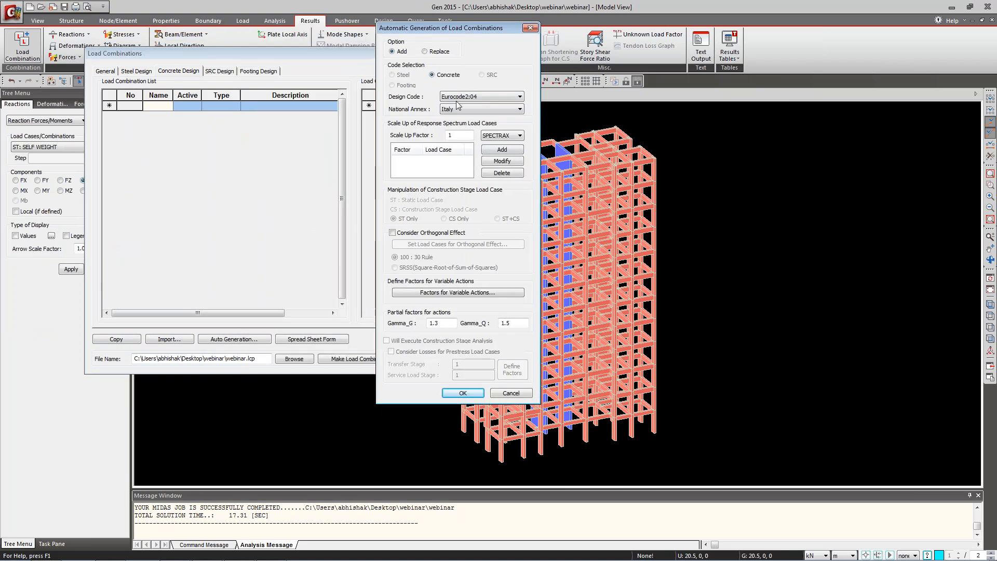
left_click(477, 98)
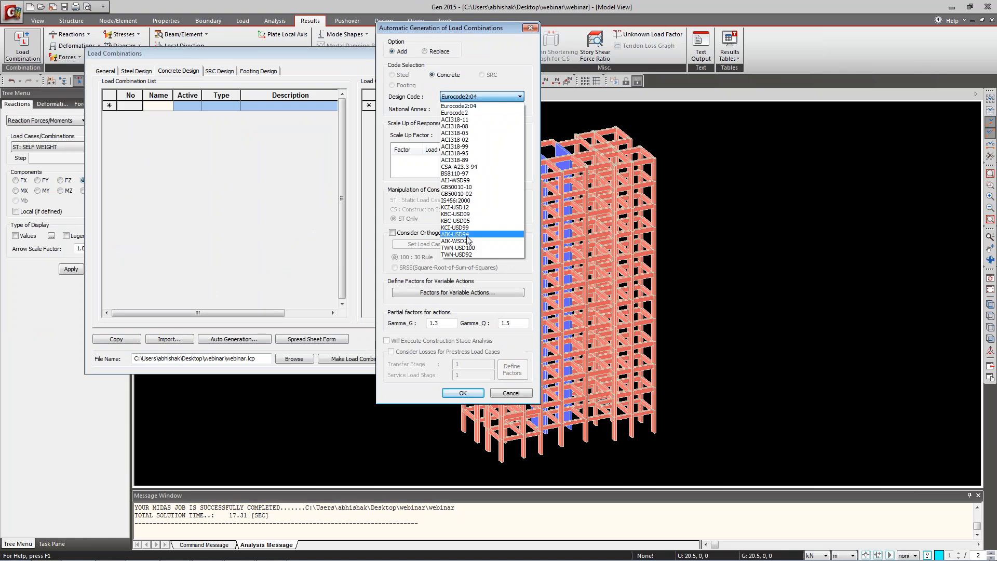
left_click(470, 201)
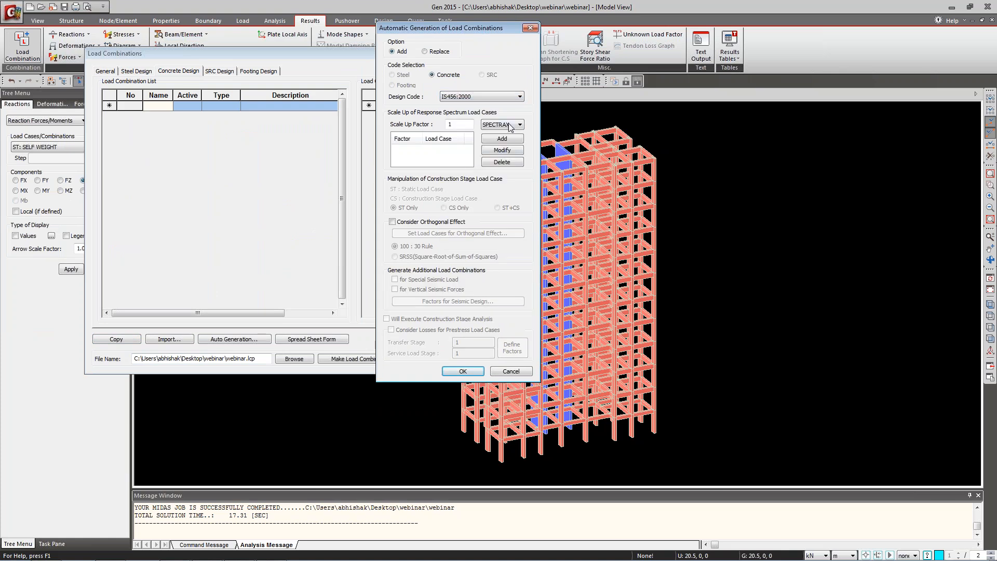
Add a response spectrum scale-up factor of 2.39 for the SPECTRAX load case.
left_click_drag(429, 123, 421, 123)
type("2.39")
left_click(499, 139)
Add a scale-up factor of 1.299 for the SPECTRAY load case and generate the concrete design load combinations.
left_click(499, 125)
left_click(502, 139)
left_click(460, 124)
key("BackSpace")
key("BackSpace")
key("BackSpace")
key("BackSpace")
type("1.299")
left_click(490, 138)
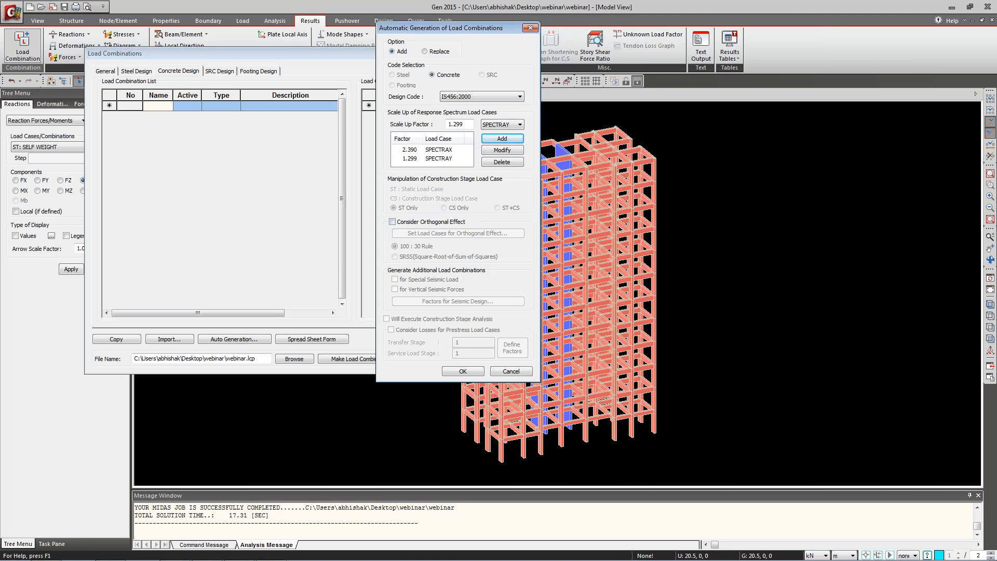
left_click(463, 371)
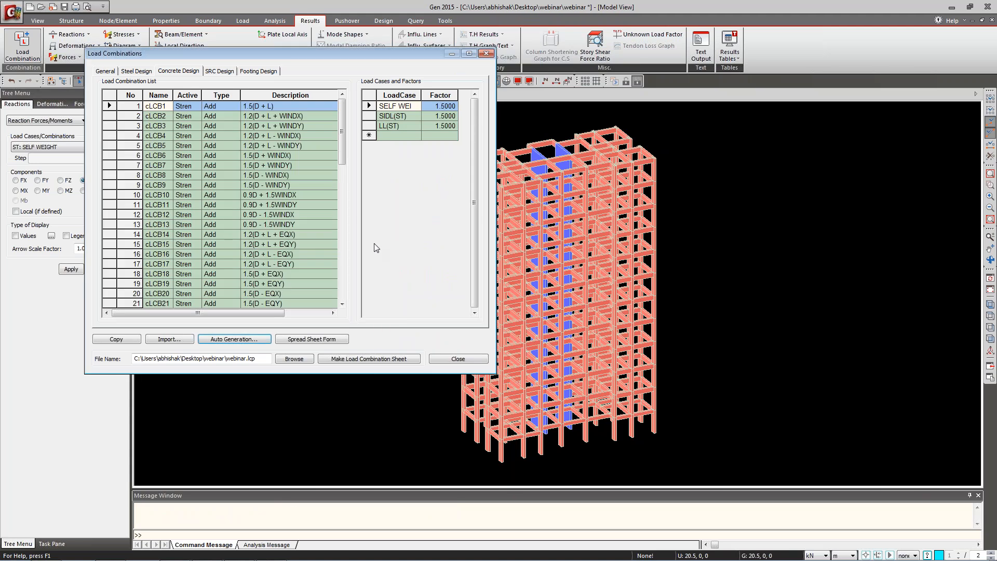
Review the generated concrete combinations and the load case factors of the 1.5(D + L) combination, and close the load combinations.
left_click_drag(345, 127, 338, 231)
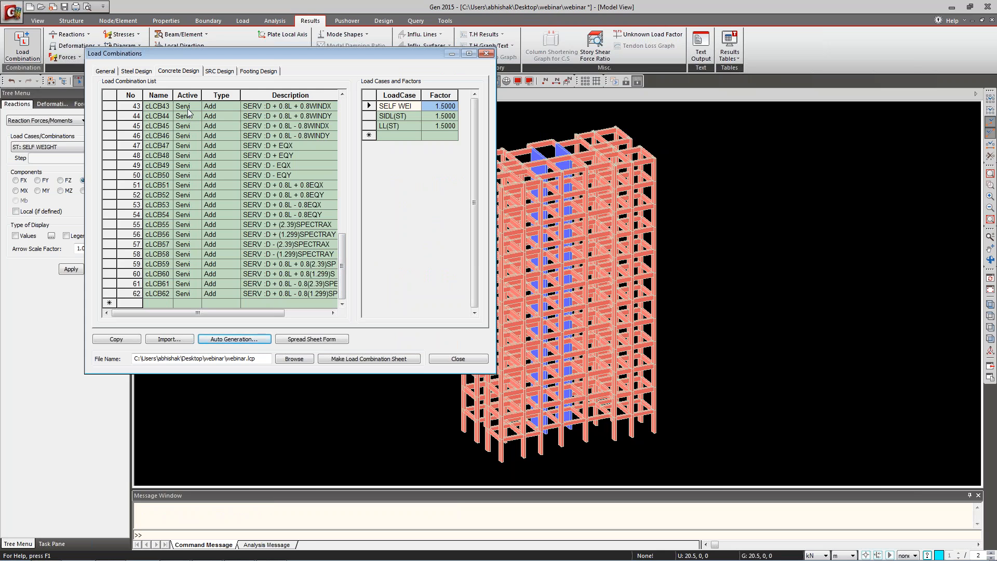
left_click_drag(341, 248, 346, 102)
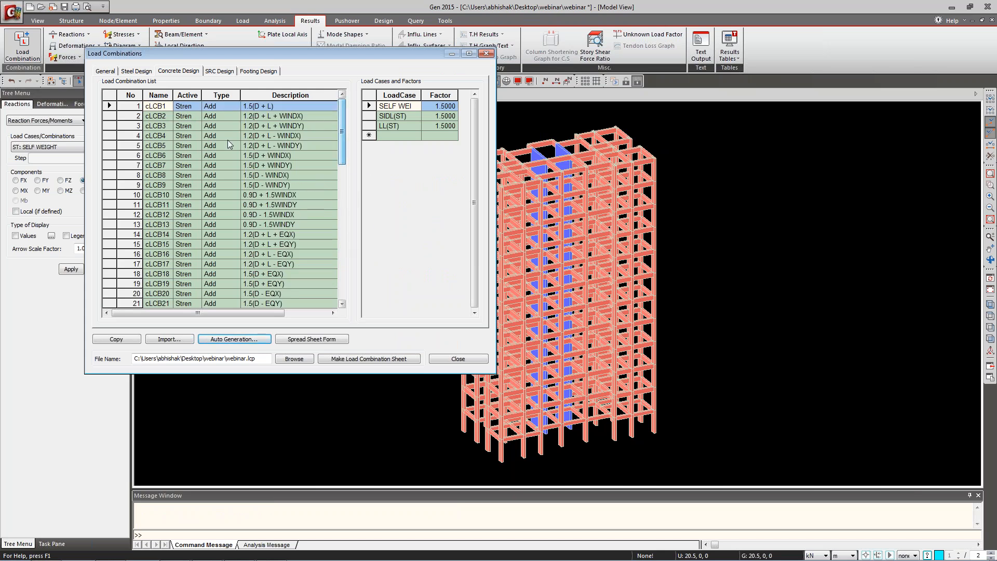
left_click(279, 108)
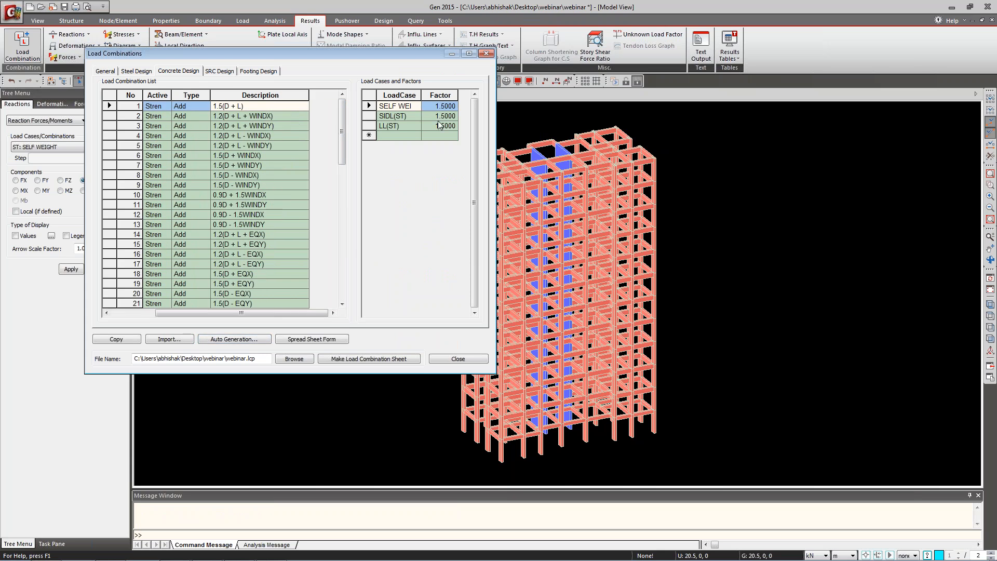
left_click(419, 106)
left_click(443, 108)
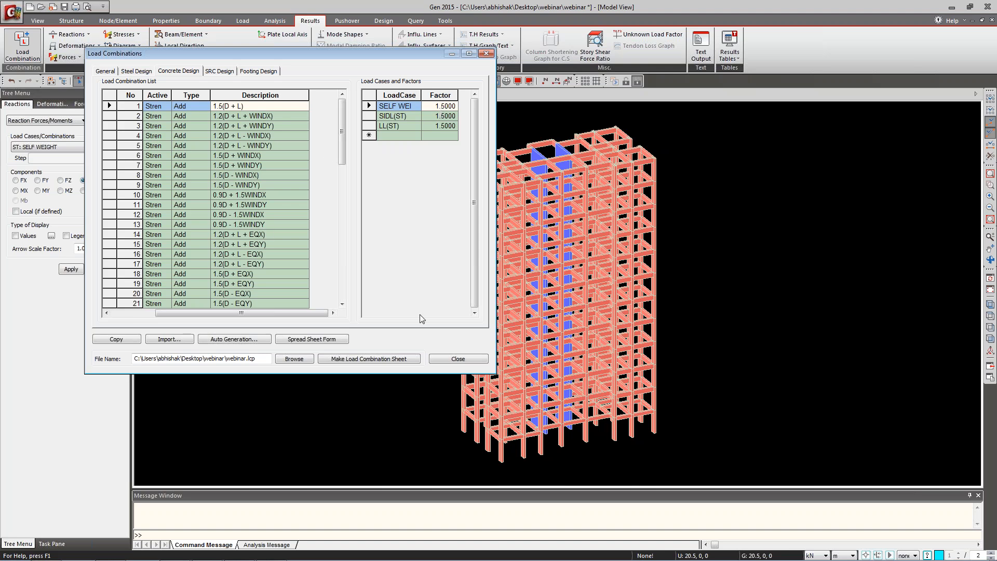
left_click(451, 359)
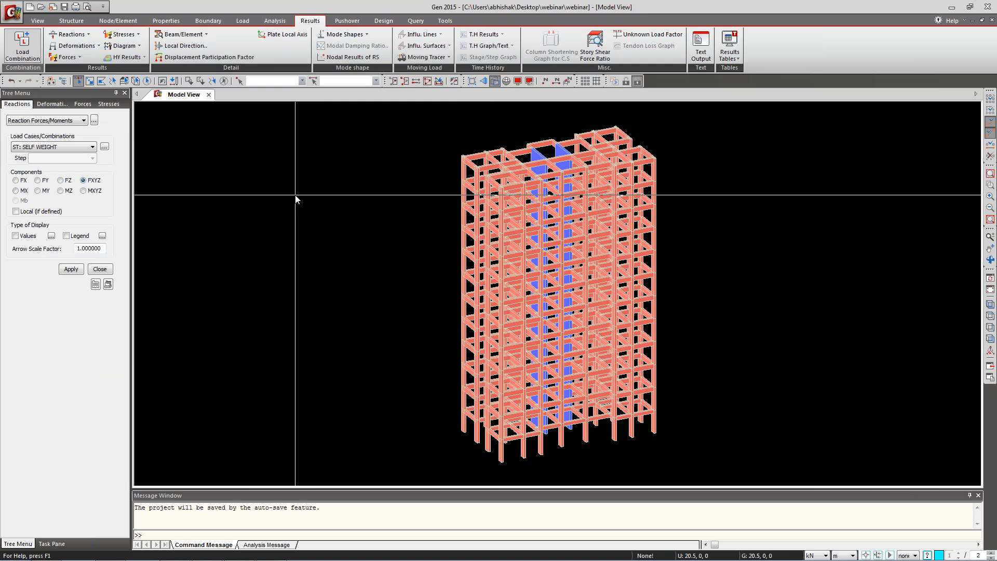
Reopen the load combinations and compare the concrete design list with the general list.
left_click(23, 47)
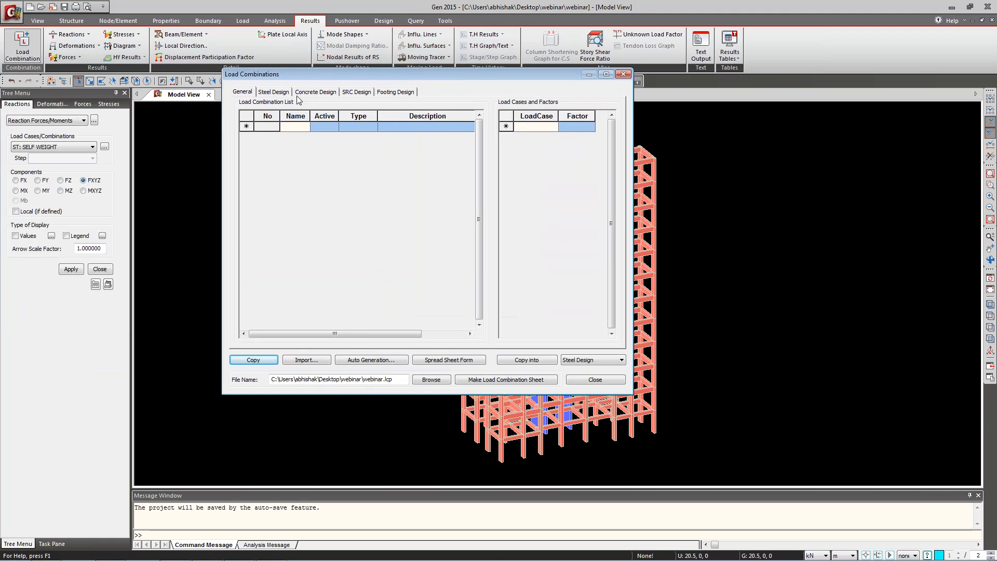
left_click(314, 92)
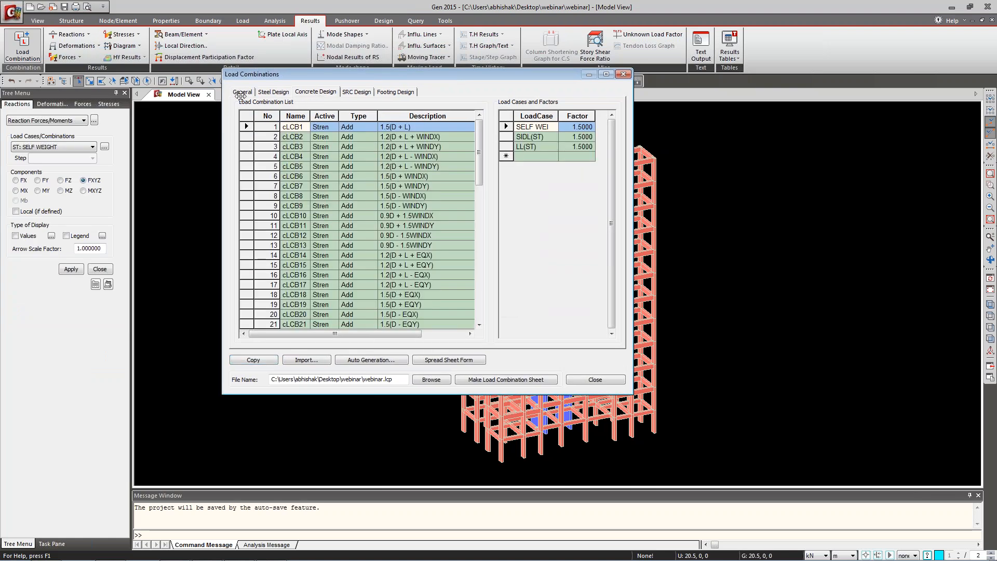
left_click(241, 94)
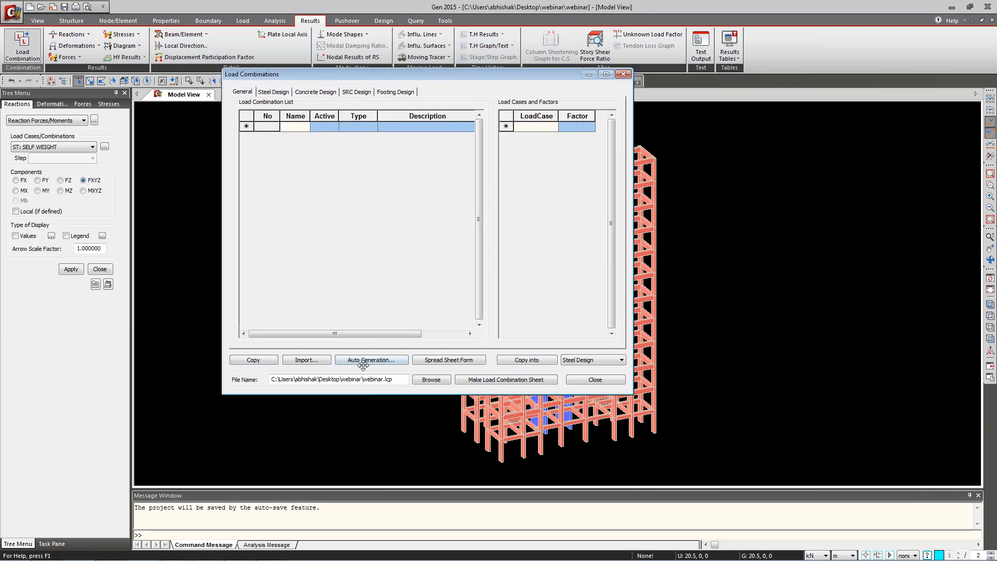
Try the automatic generation settings for general combinations with Concrete and IS456:2000, and close without generating.
left_click(363, 360)
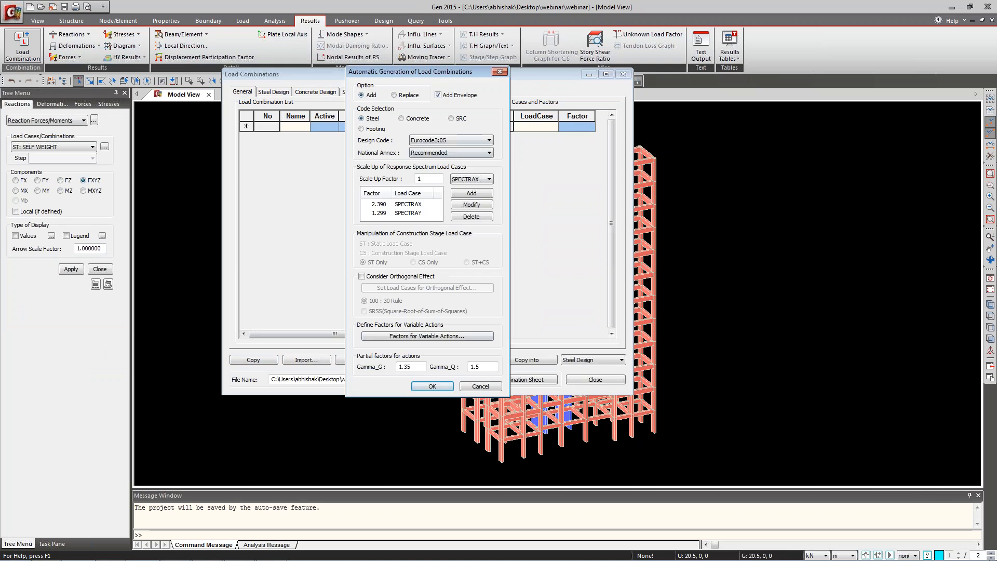
left_click(409, 119)
left_click(449, 141)
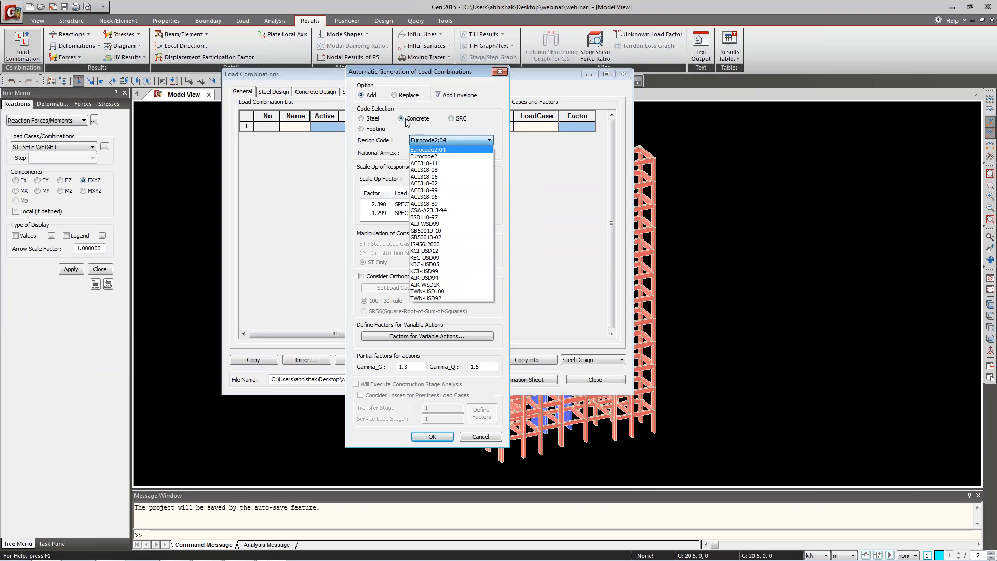
left_click(406, 119)
left_click(448, 140)
left_click(425, 243)
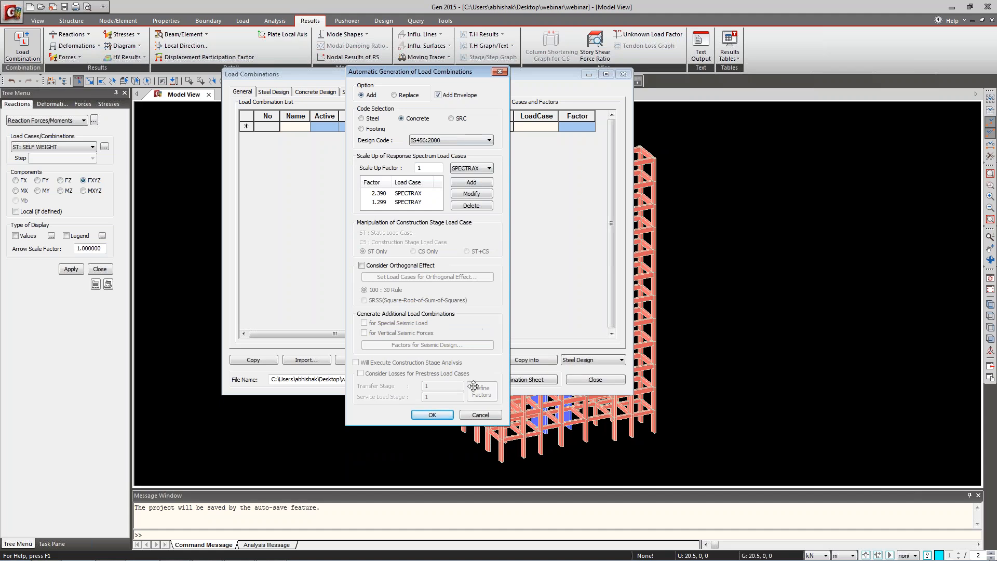
left_click(483, 415)
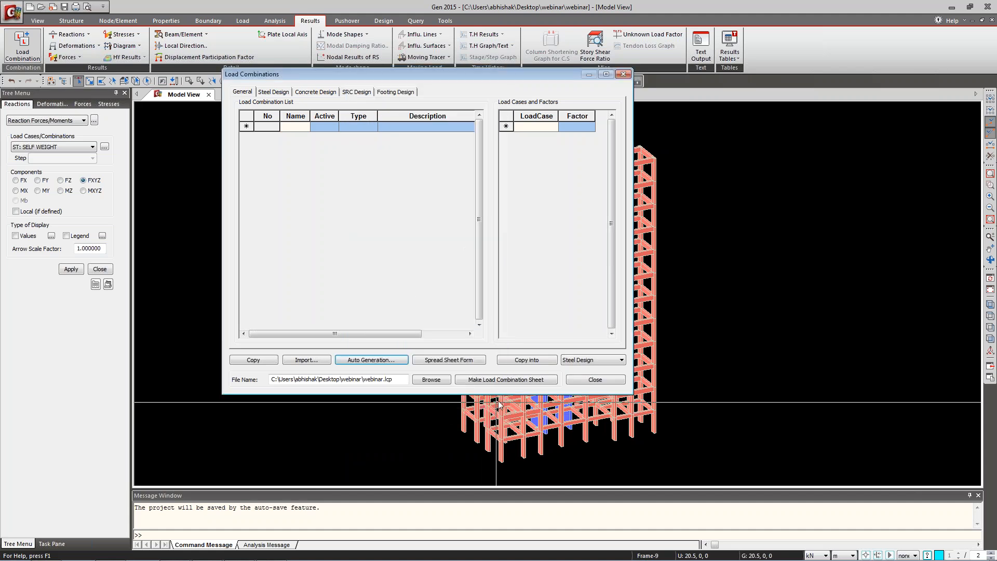
left_click(578, 380)
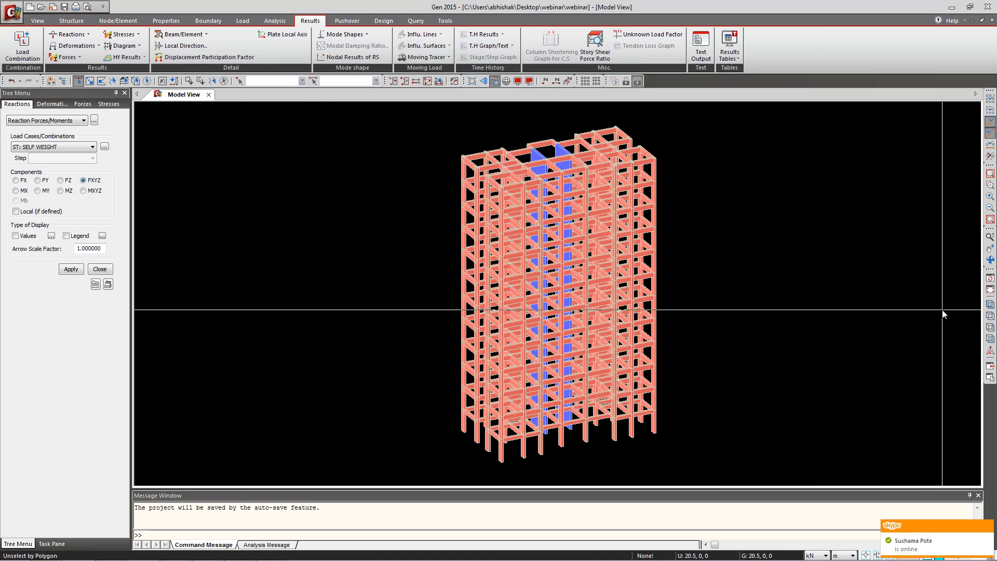
Display the animated deformed shape for the EQX load case with the DX displacement component in an isometric view.
left_click(991, 305)
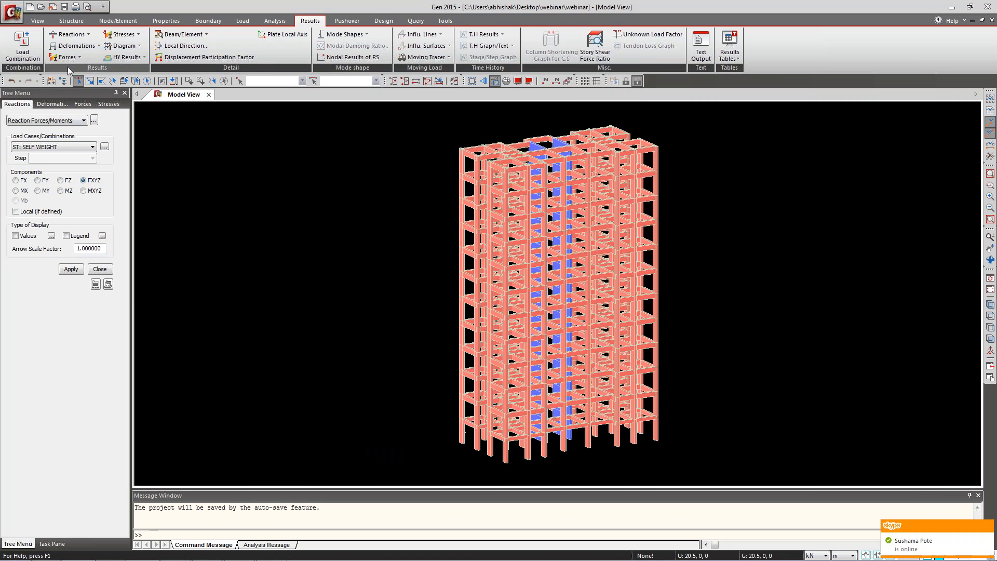
left_click(98, 46)
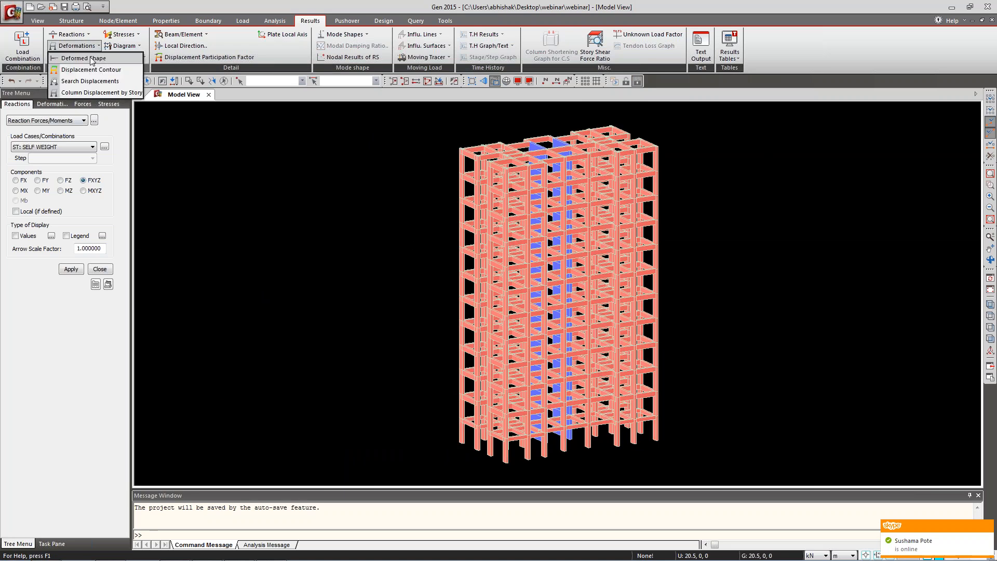
left_click(89, 61)
left_click(33, 147)
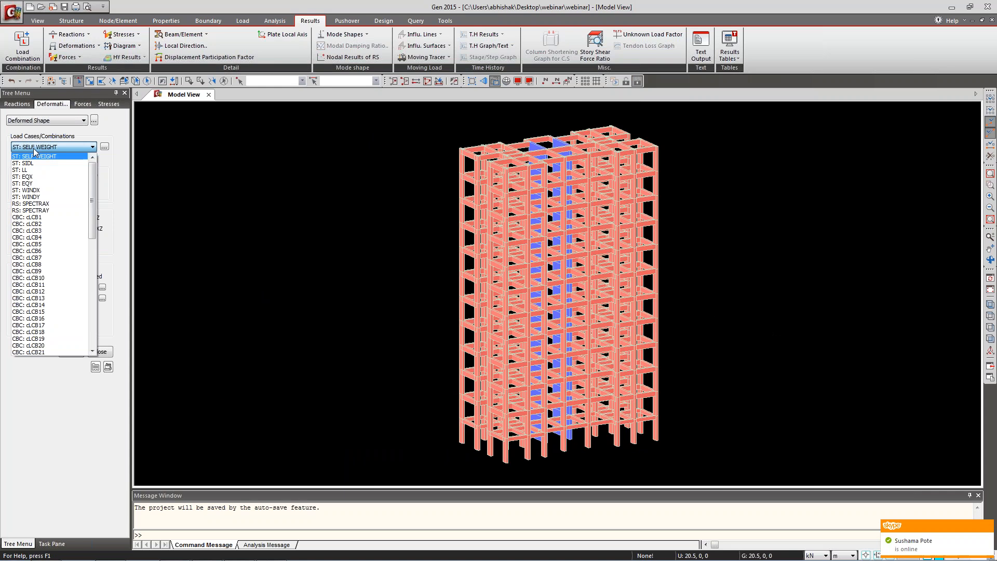
left_click(43, 177)
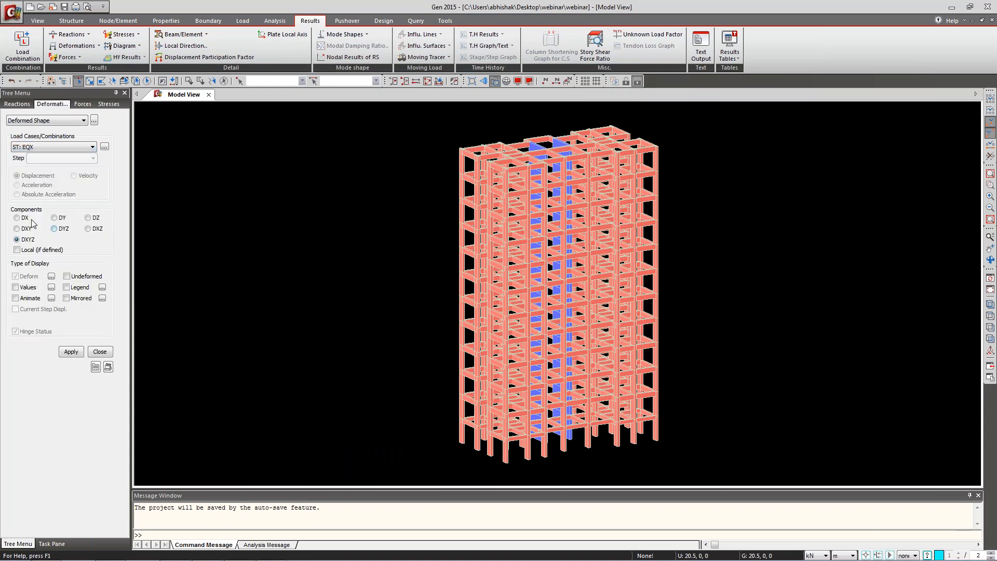
left_click(17, 218)
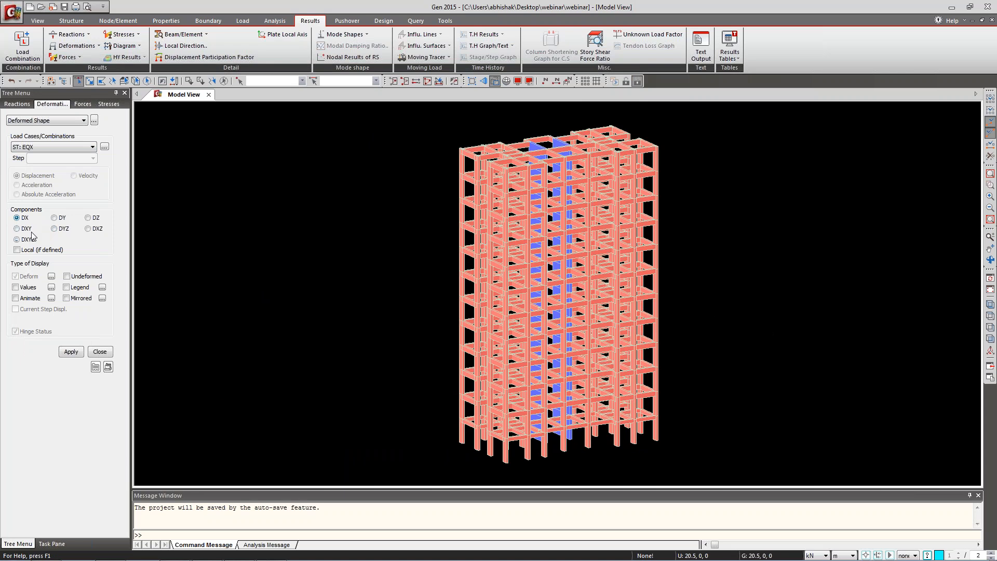
left_click(16, 299)
left_click(70, 353)
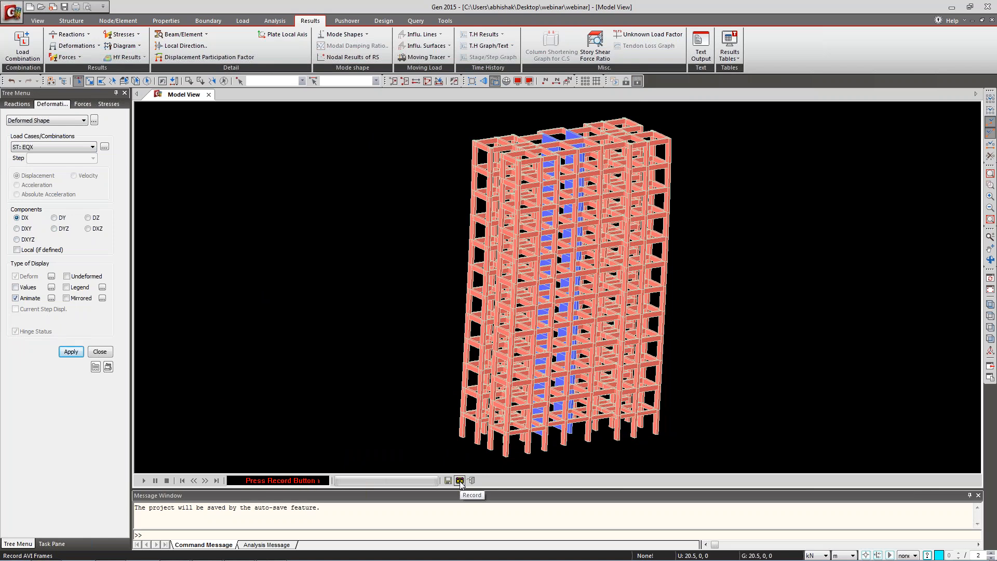
Record the EQX deformed shape animation and check the option to save it as an AVI file, without saving.
left_click(460, 481)
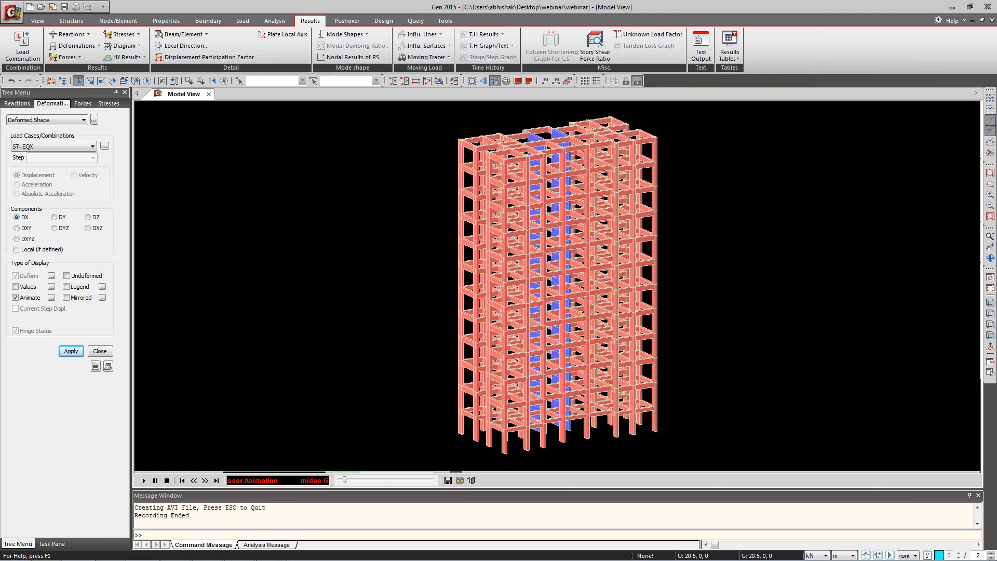
left_click(447, 480)
left_click_drag(996, 83, 494, 89)
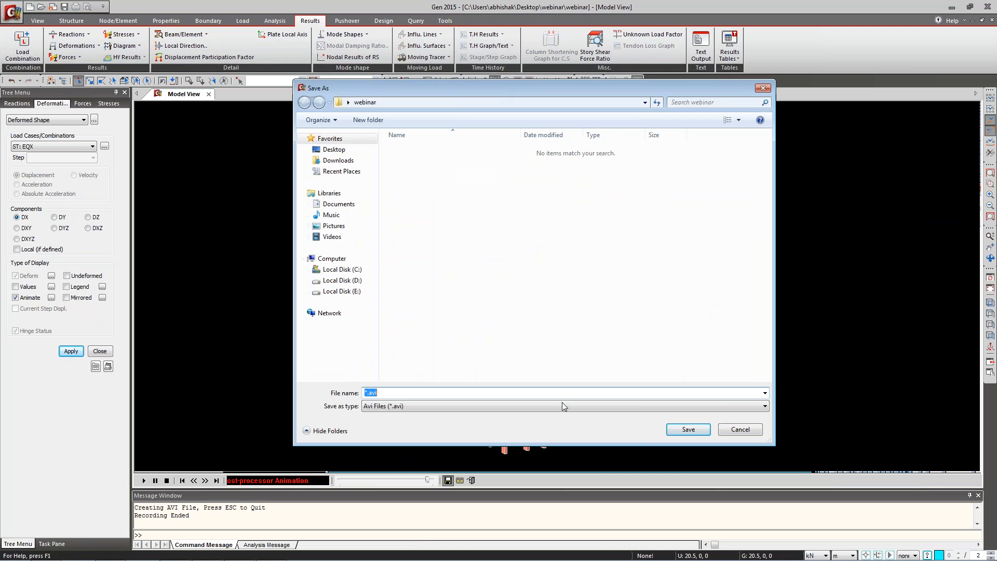
left_click(728, 429)
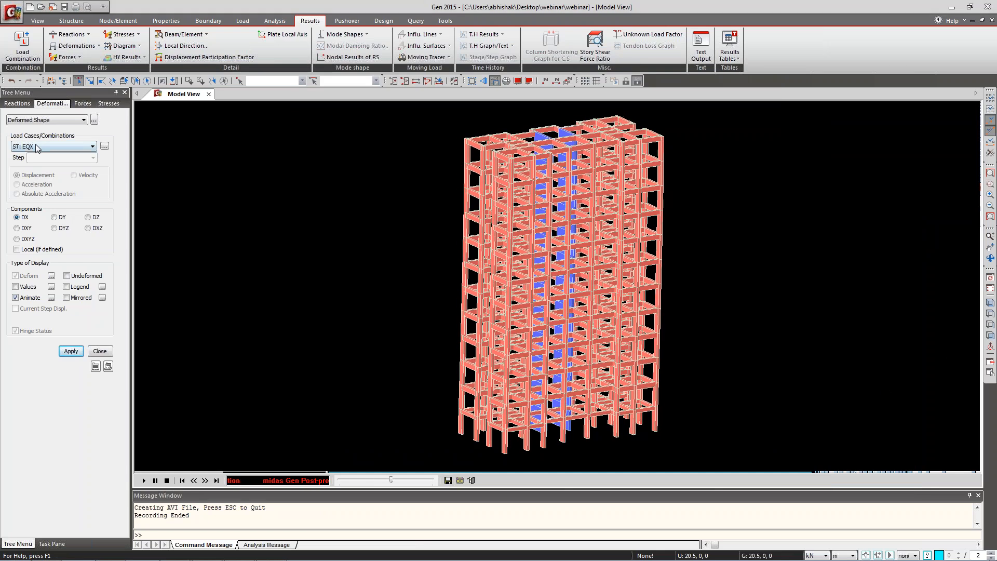
Display and record the animated deformed shape for the EQY load case with the DY displacement component.
left_click(52, 147)
left_click(30, 163)
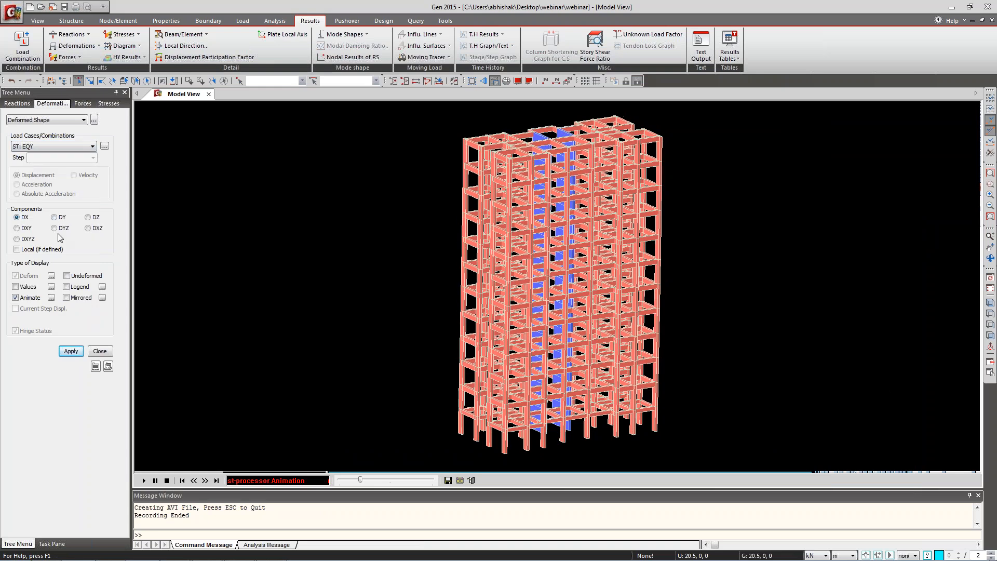
left_click(74, 354)
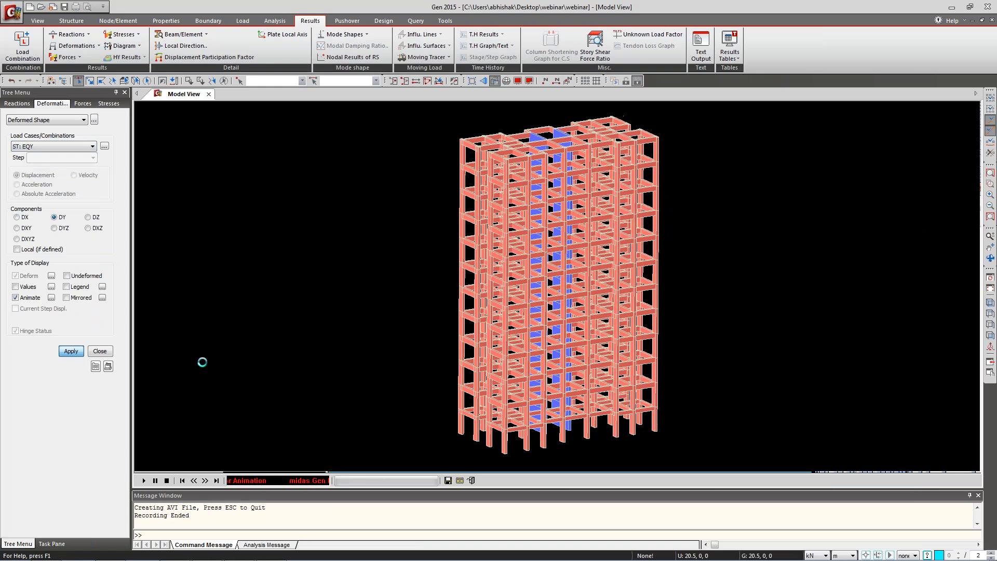
left_click(461, 480)
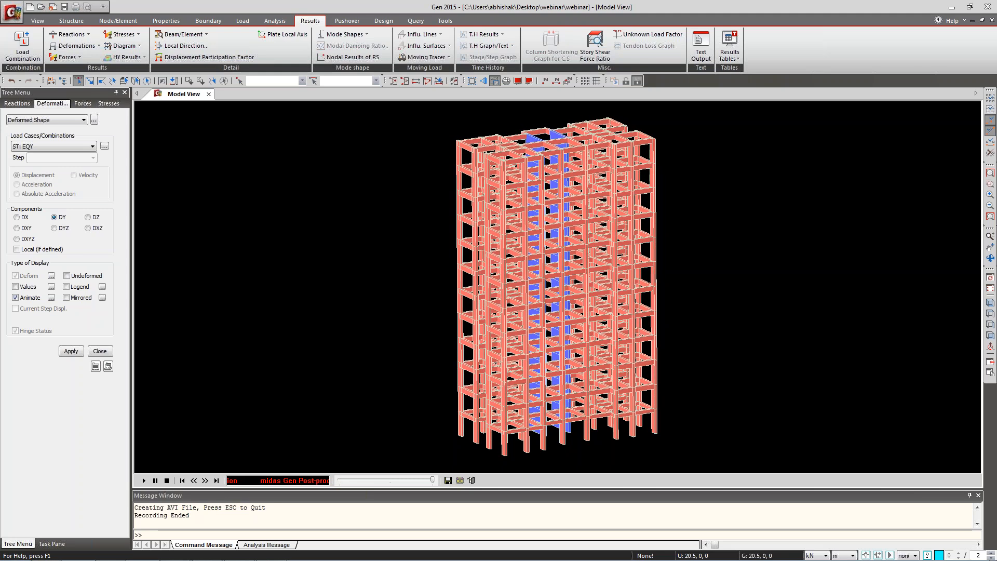
Close the EQY deformed shape animation and isolate the two beams and the column meeting at the roof corner joint.
left_click(471, 481)
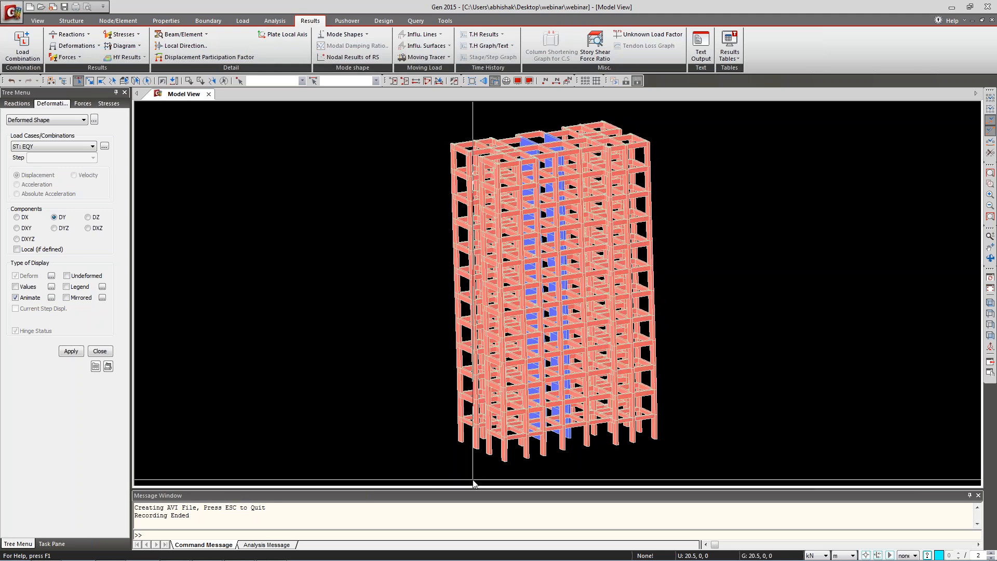
left_click(100, 351)
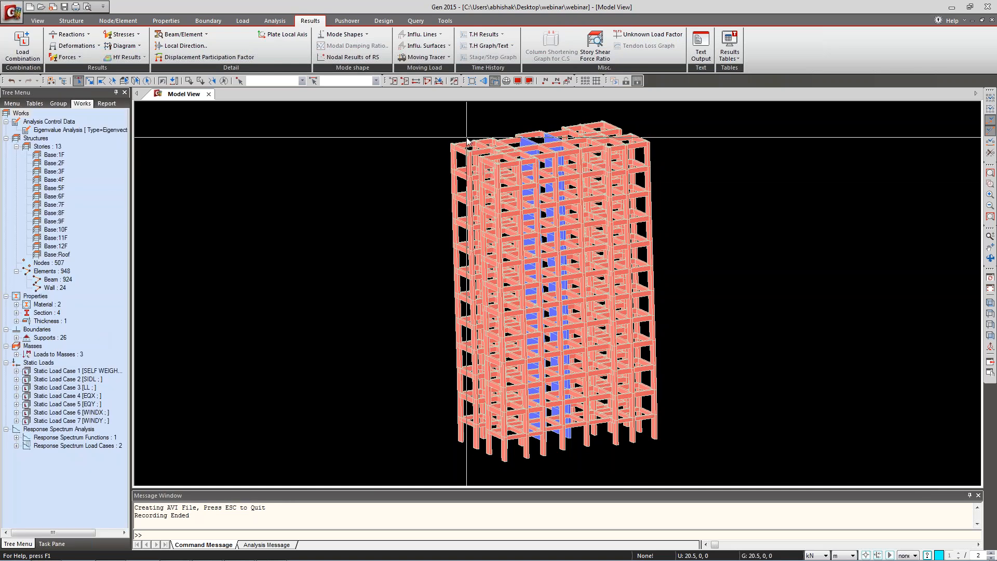
left_click(441, 157)
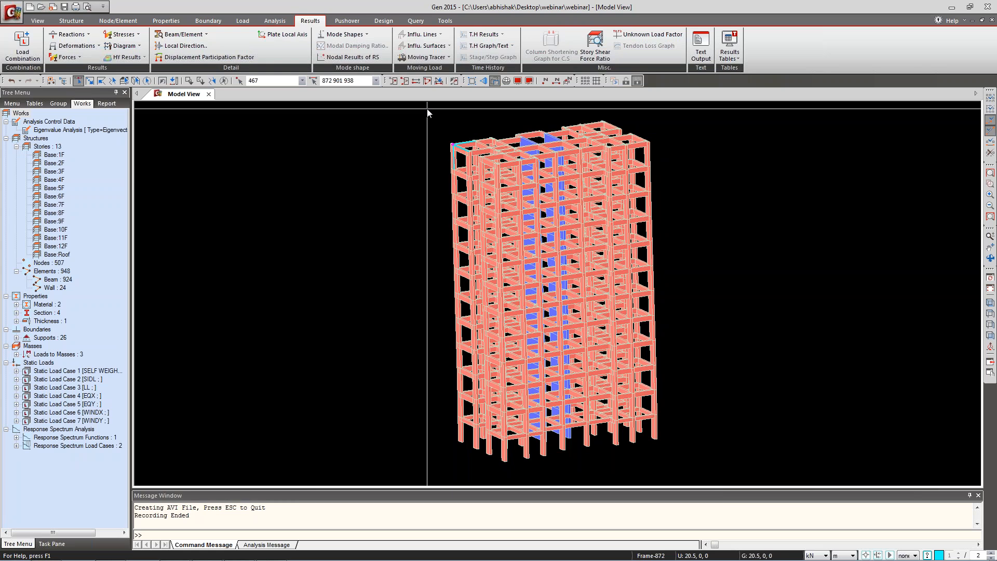
left_click(393, 80)
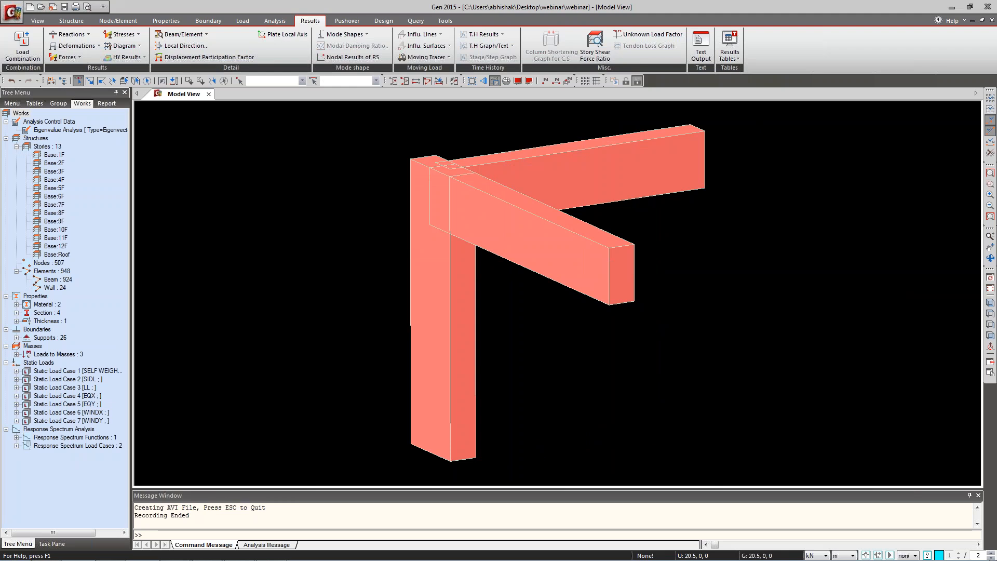
left_click(100, 46)
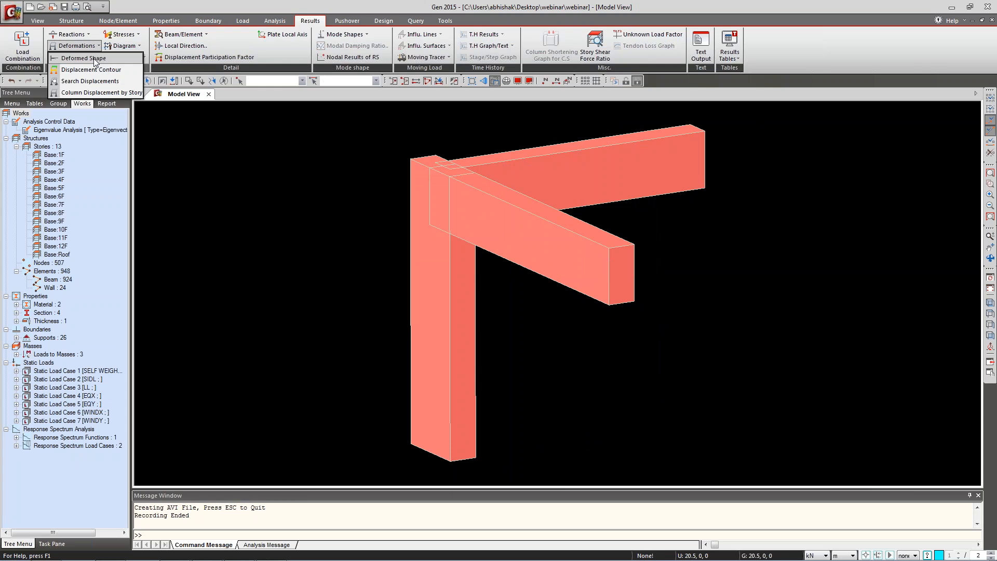
left_click(95, 60)
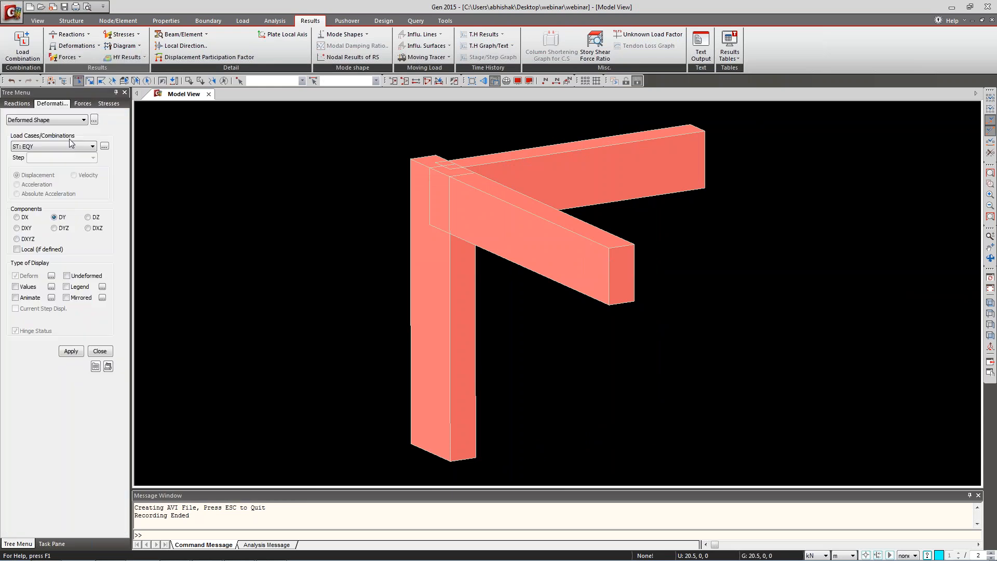
left_click(51, 147)
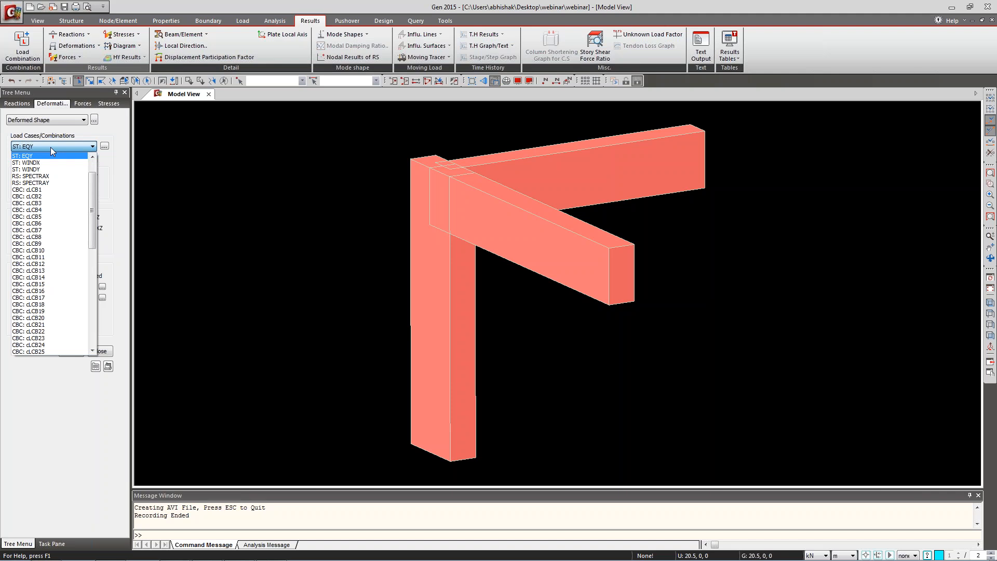
left_click(51, 147)
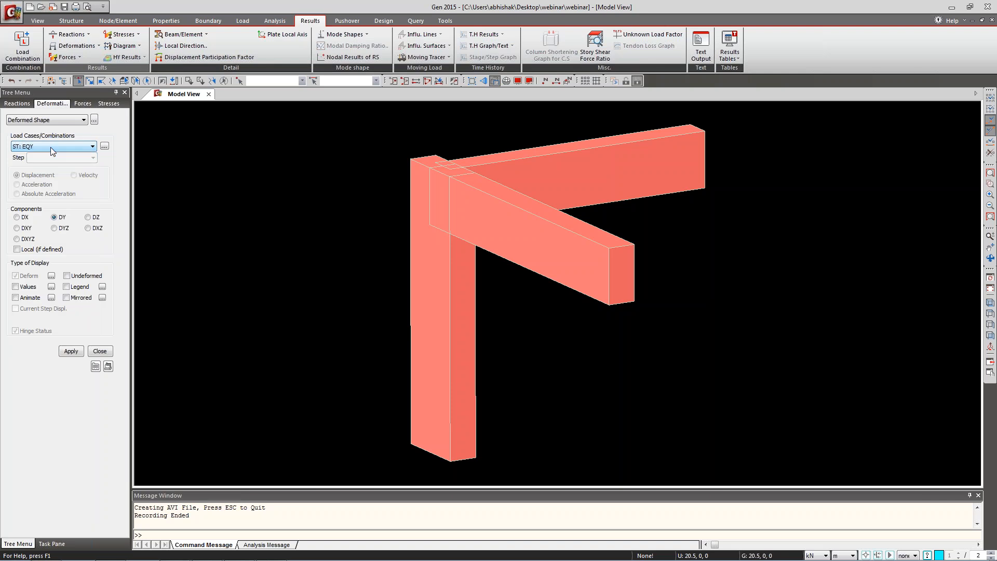
left_click(17, 218)
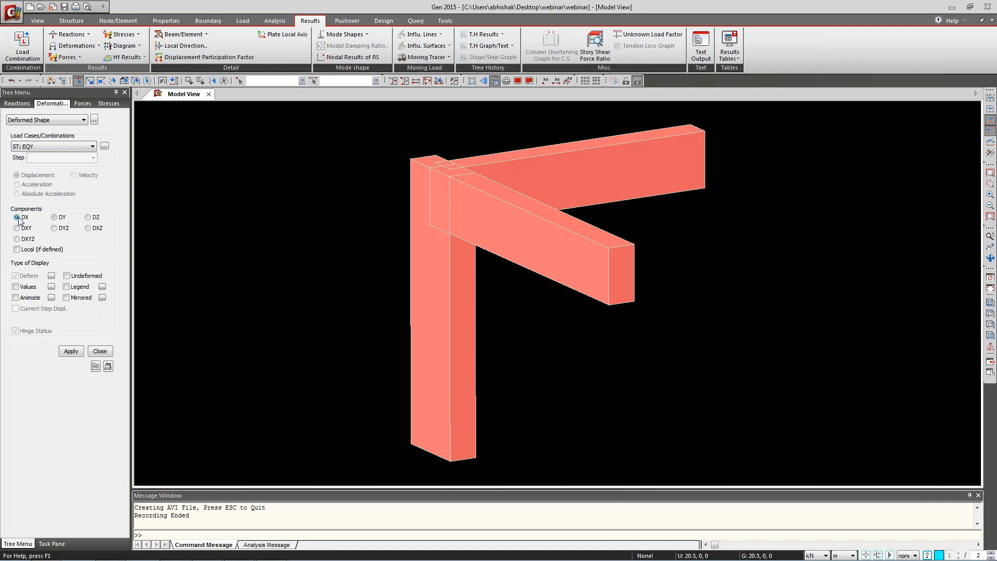
left_click(96, 218)
left_click(107, 352)
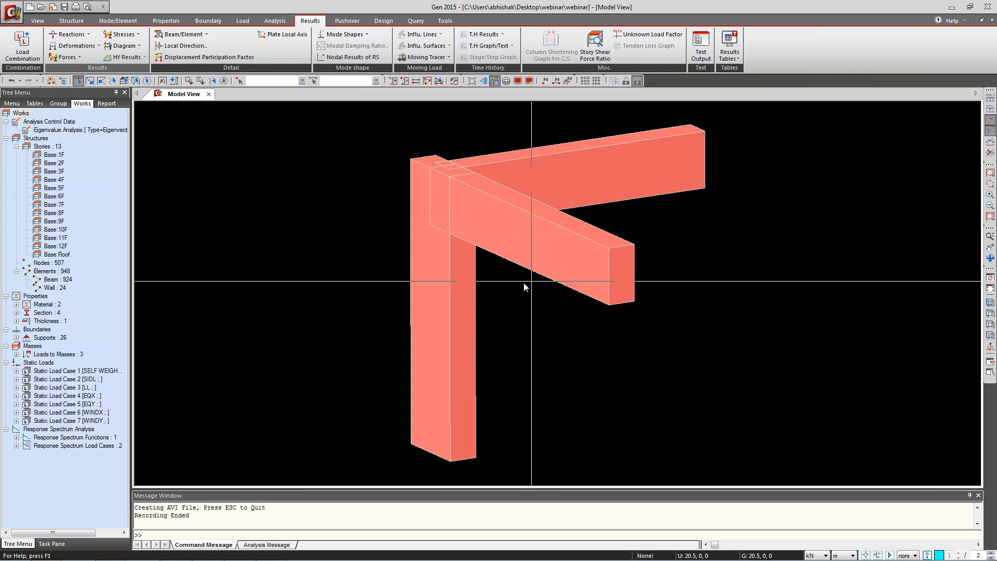
Display the My beam diagrams of the isolated members for load combination cLCB1, with values at all output section locations.
mouse_move(609, 259)
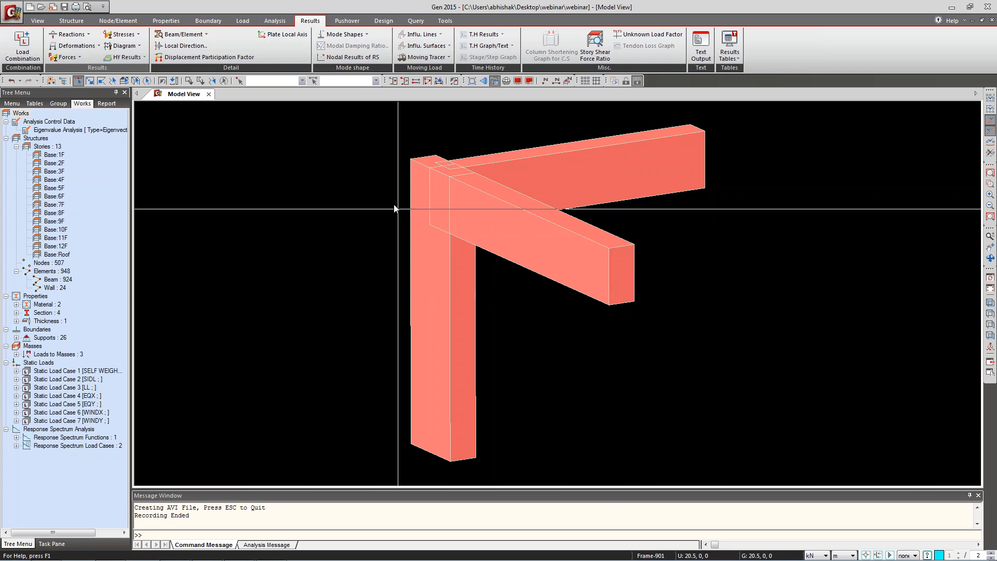
left_click(81, 58)
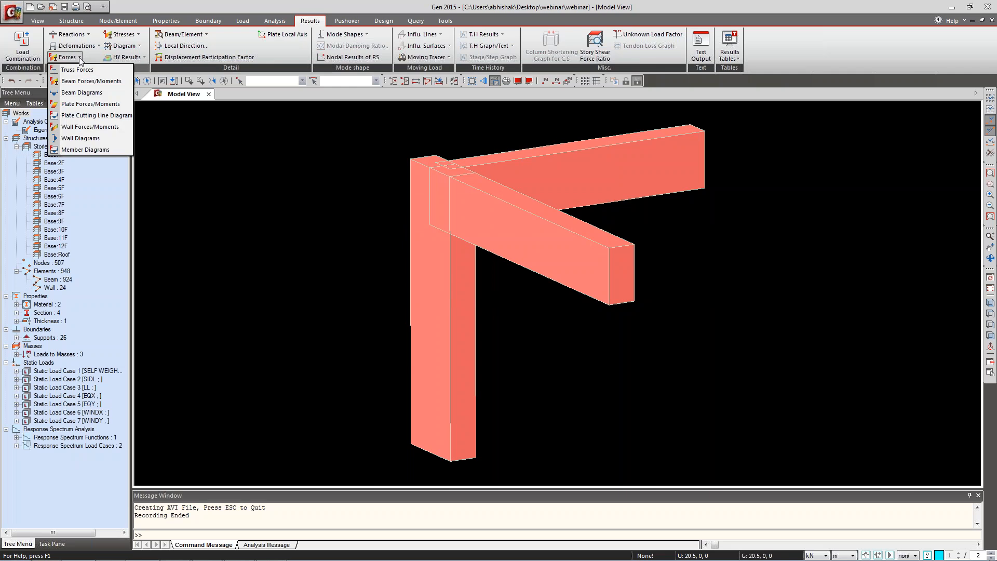
left_click(77, 93)
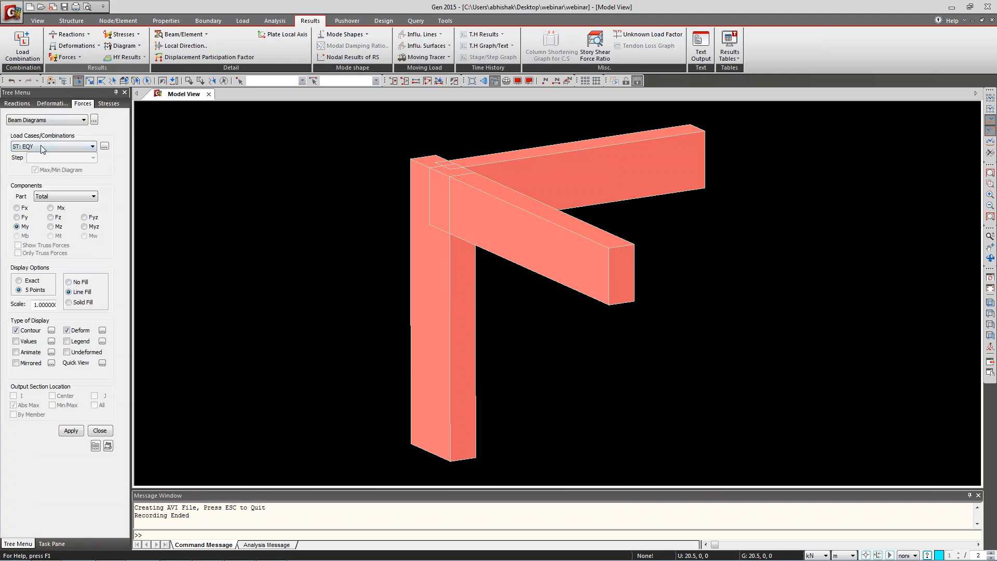
left_click(41, 146)
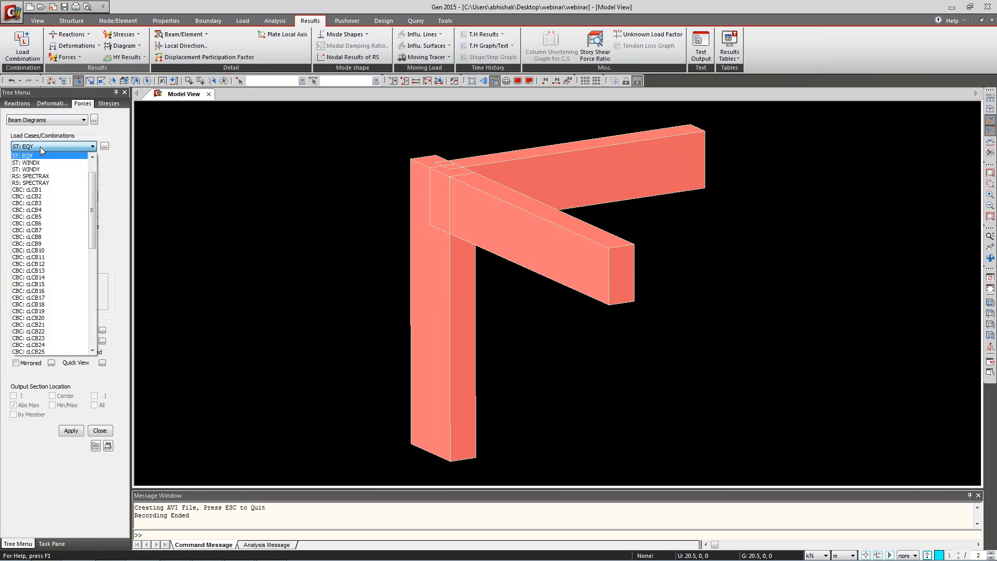
left_click(41, 190)
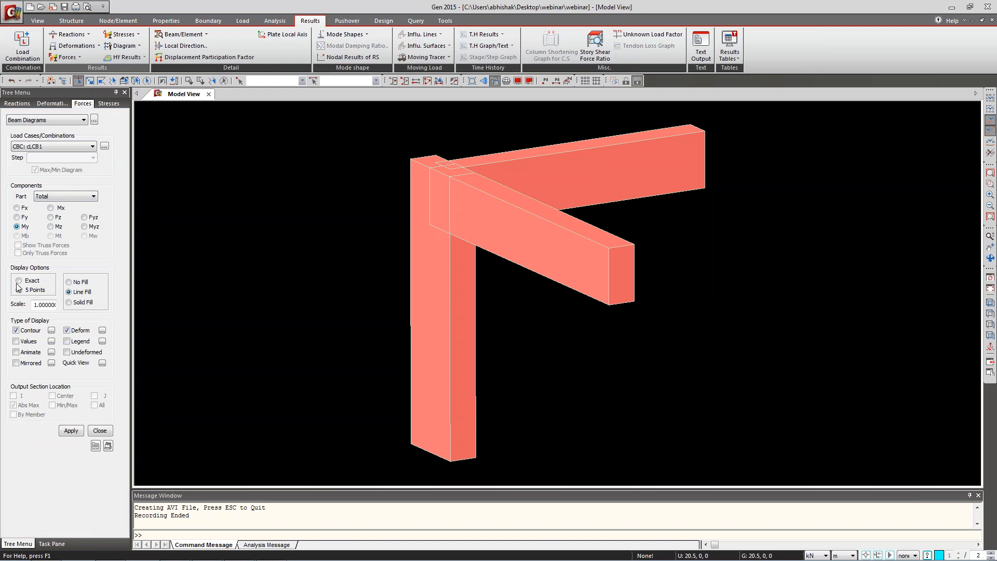
left_click(16, 341)
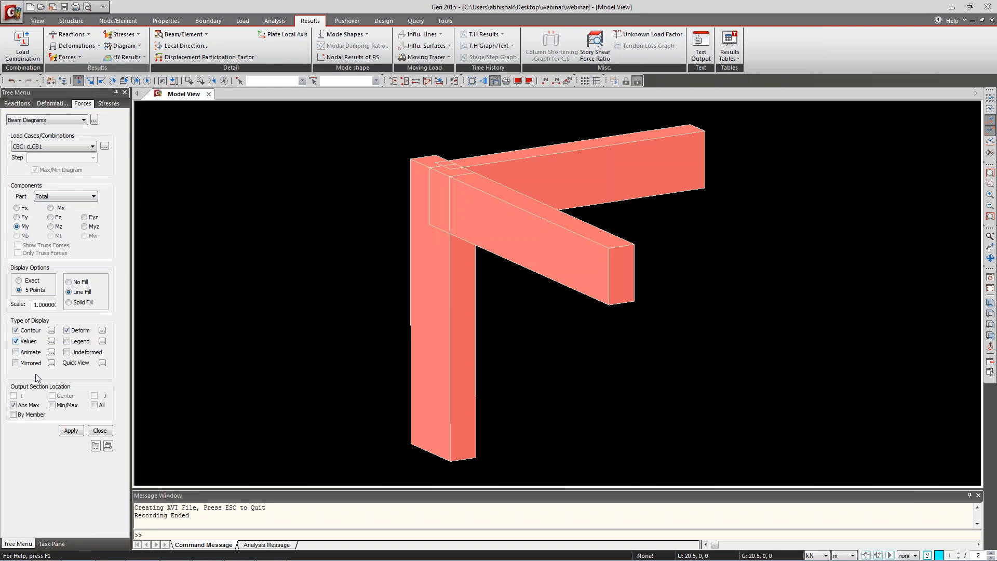
left_click(94, 406)
left_click(71, 431)
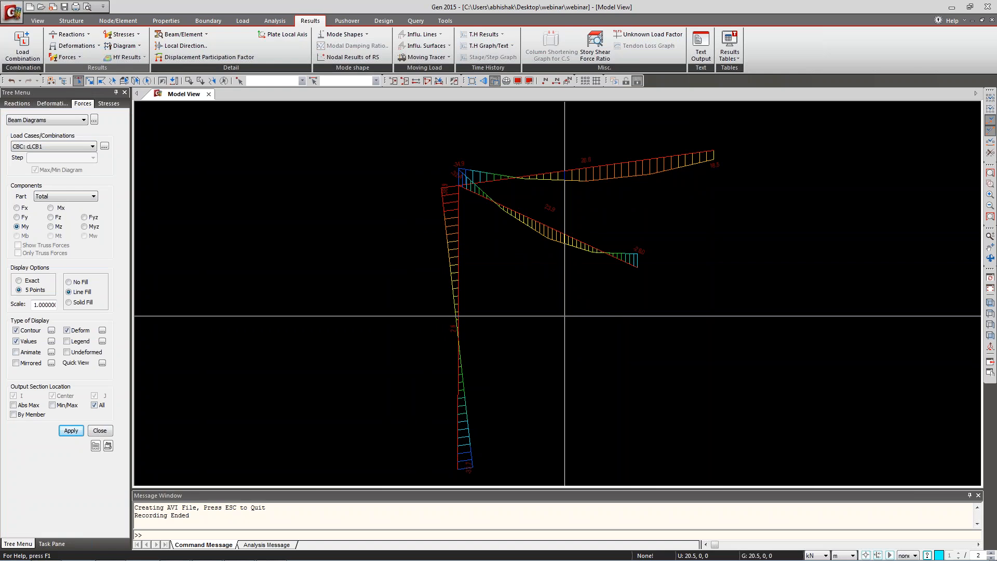
Return to preprocessing mode and enable automatic panel zone offset calculation with offset factor 1 and Panel Zone output, accepting deletion of the analysis results.
left_click(625, 81)
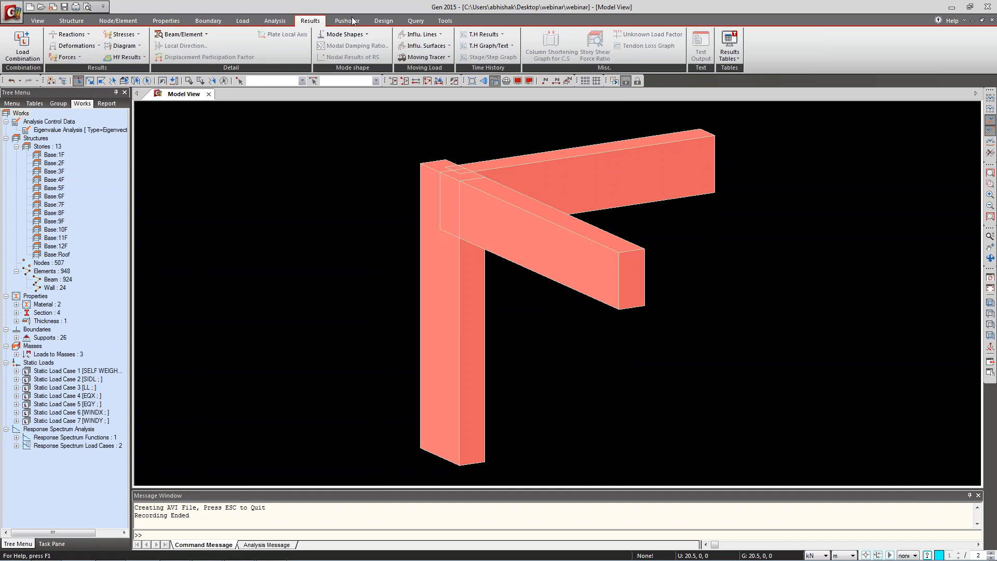
left_click(212, 22)
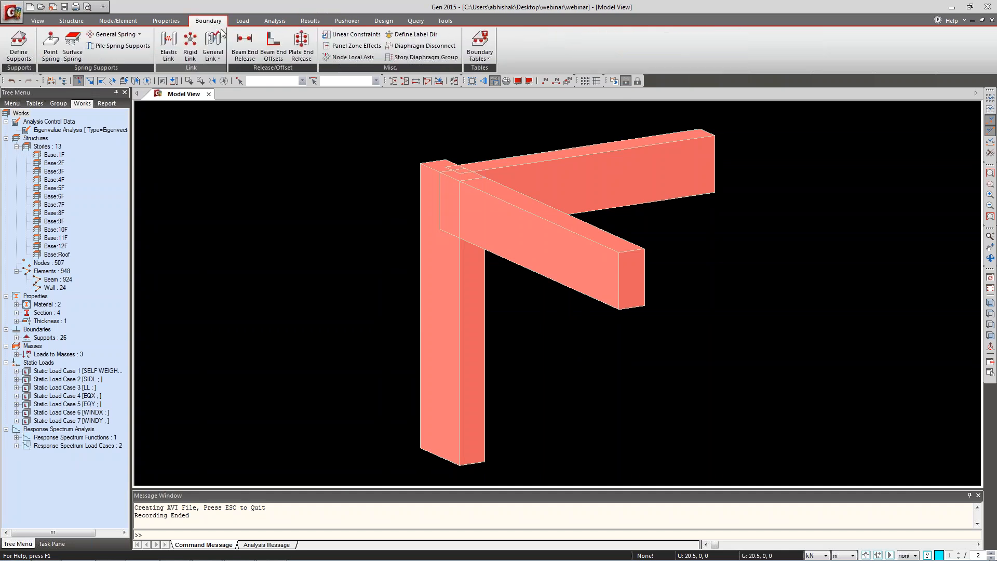
left_click(356, 47)
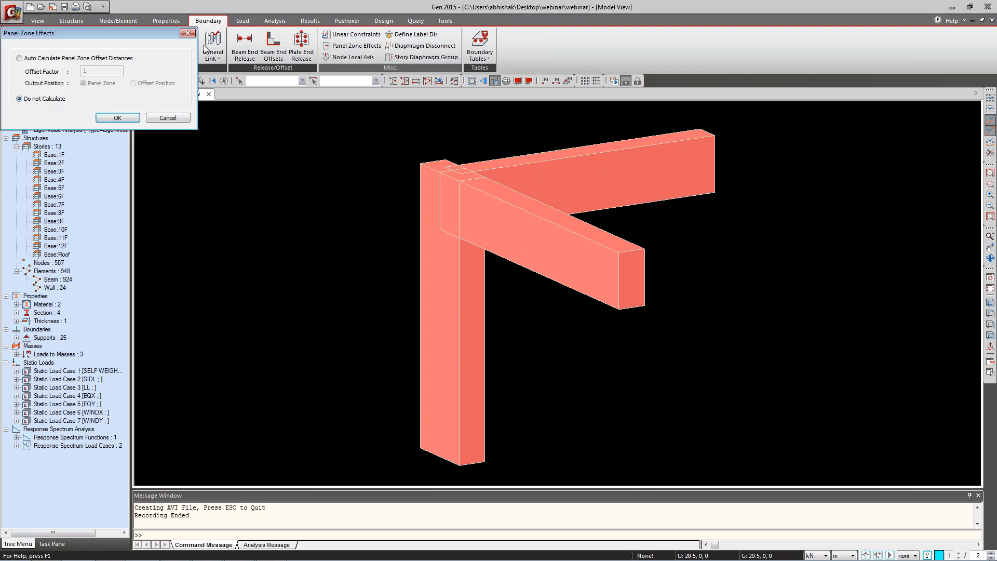
left_click_drag(208, 42, 443, 80)
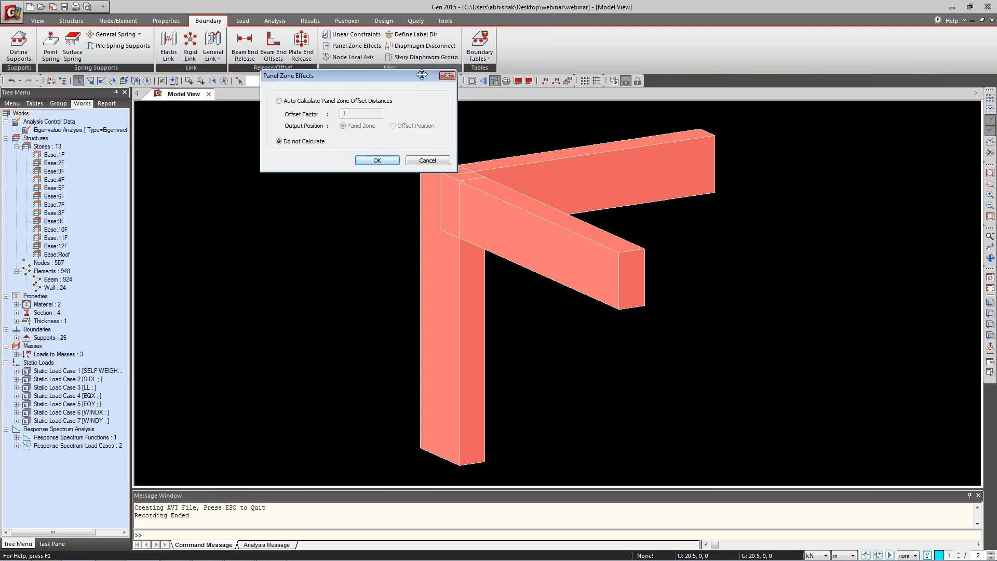
left_click(299, 101)
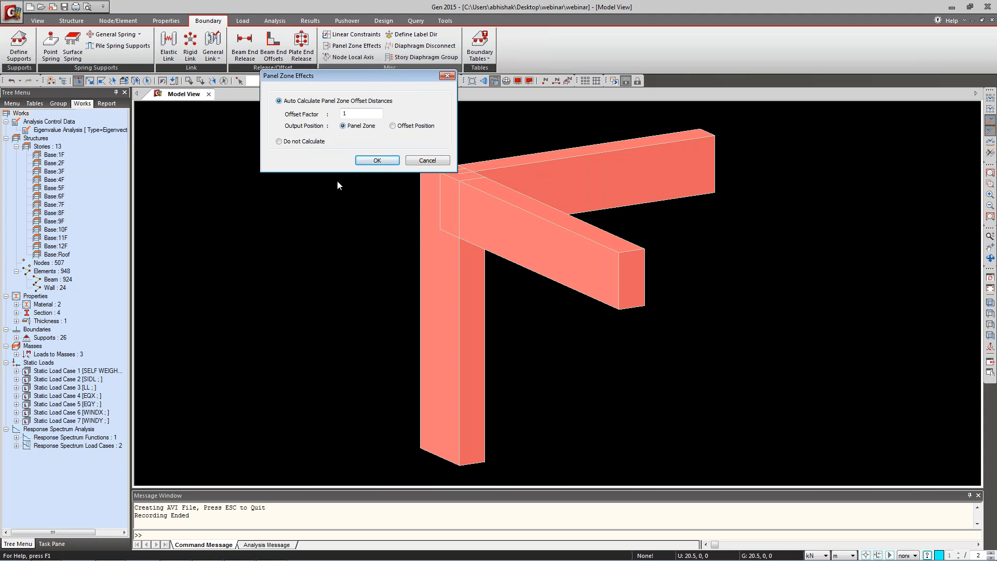
left_click(378, 161)
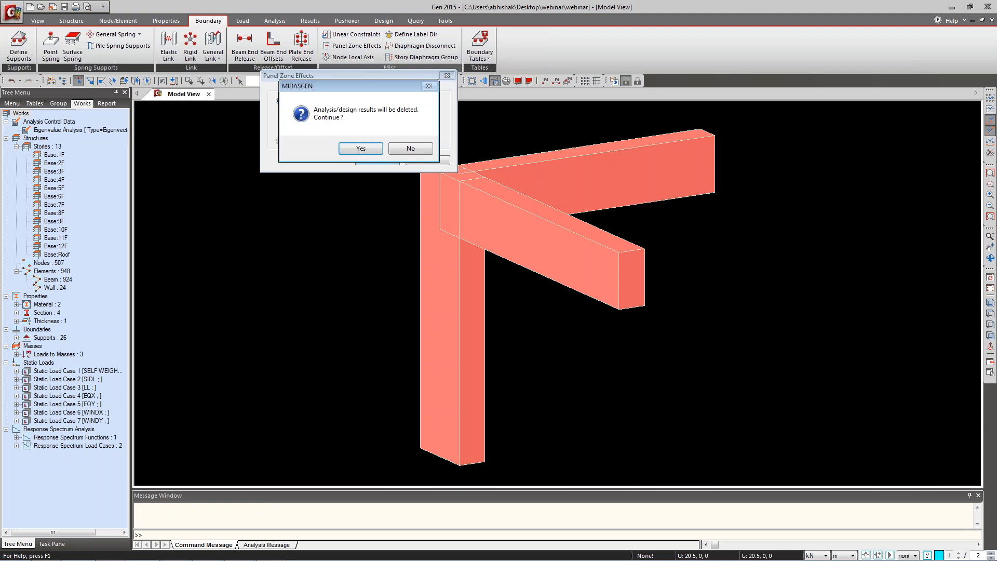
left_click(364, 151)
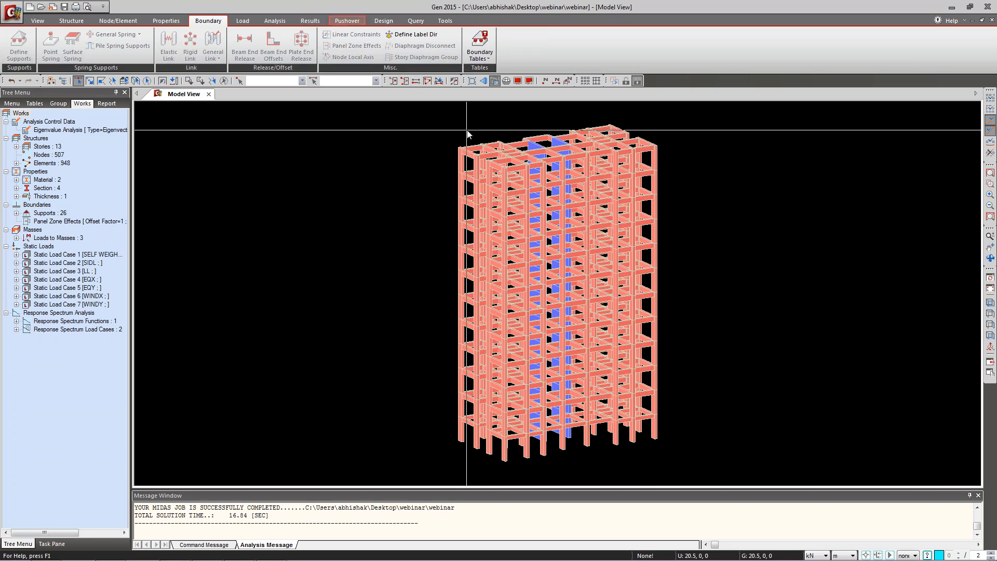
Isolate the roof corner joint's beams and column in the reanalysed model and set up their My beam diagrams for load combination cLCB1.
left_click(462, 136)
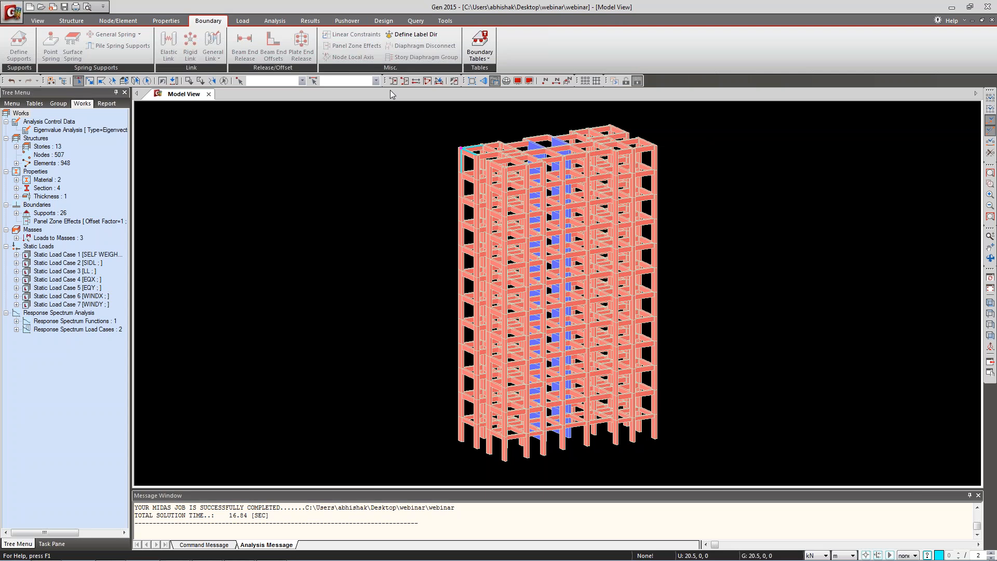
left_click(391, 82)
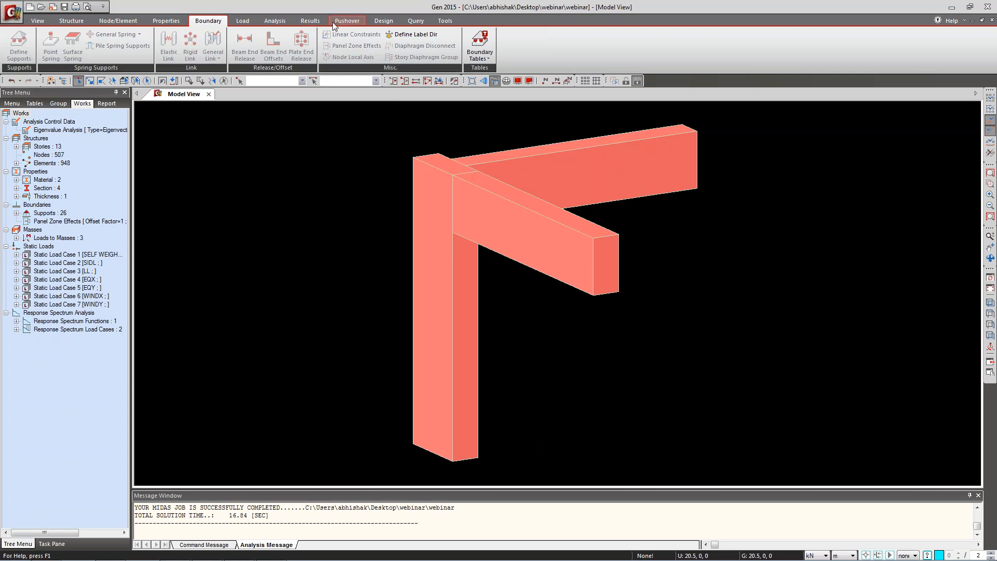
left_click(310, 22)
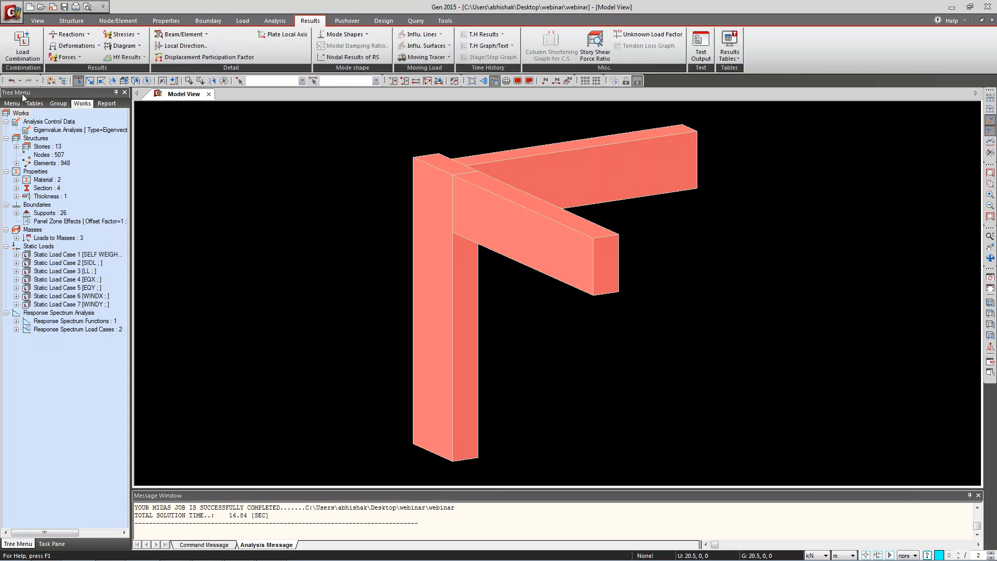
left_click(78, 58)
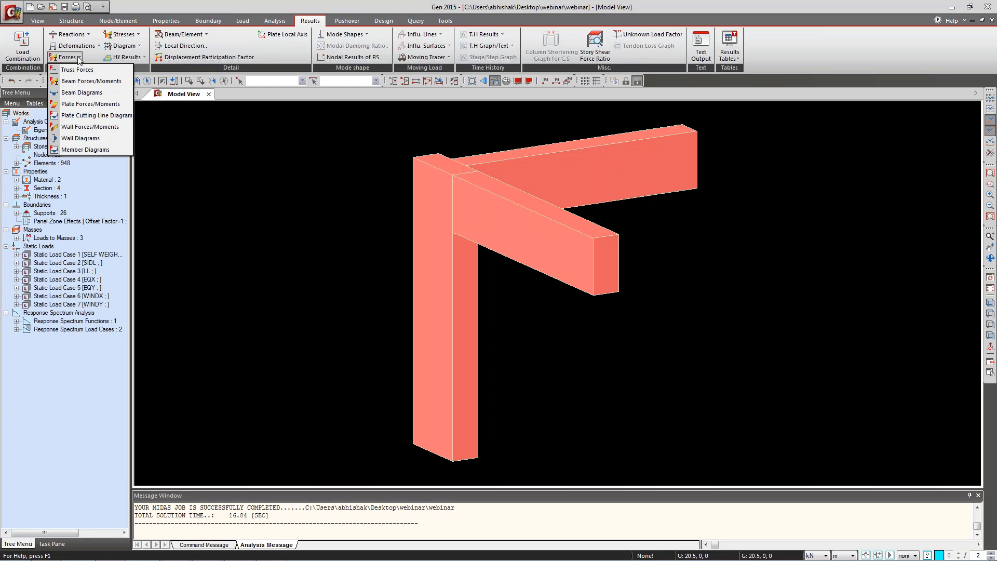
left_click(82, 92)
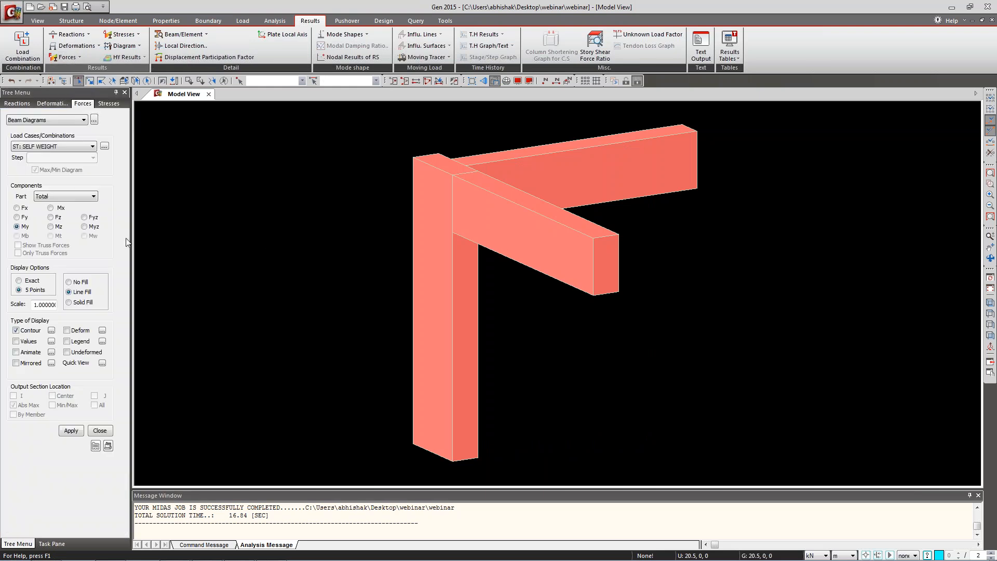
left_click(41, 148)
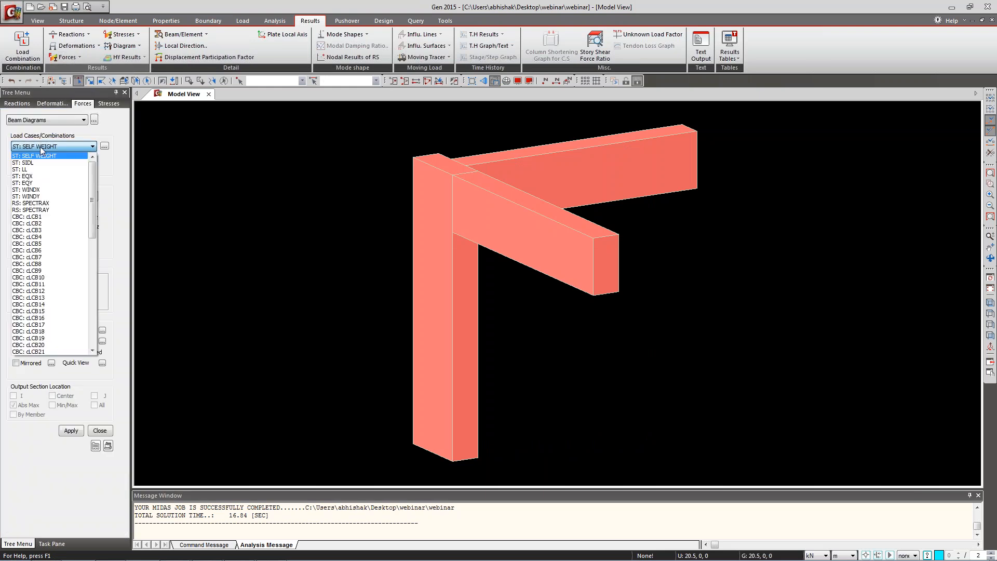
left_click(44, 216)
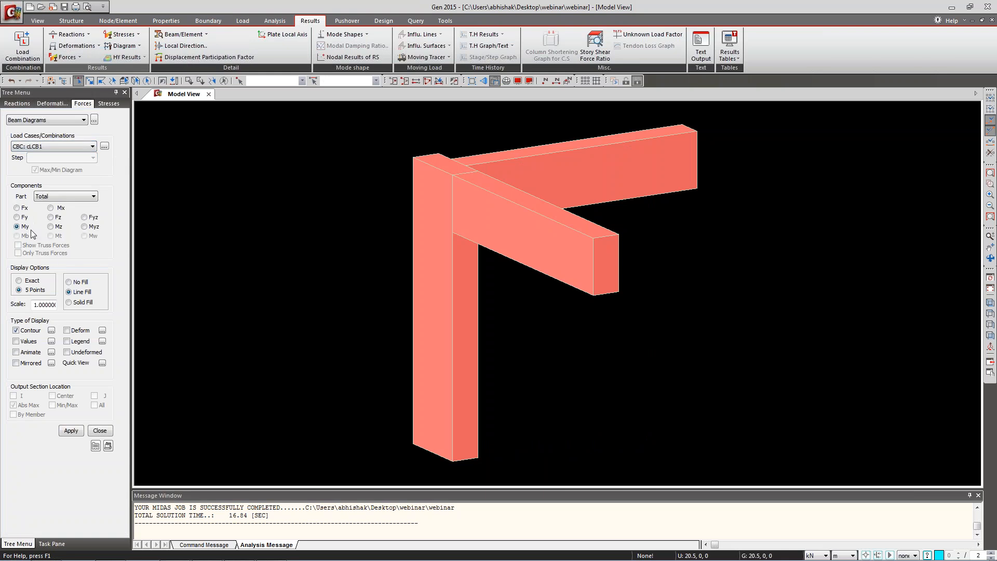
Show the My beam diagrams for cLCB1 with values labelled at all output section locations.
left_click(16, 341)
left_click(95, 405)
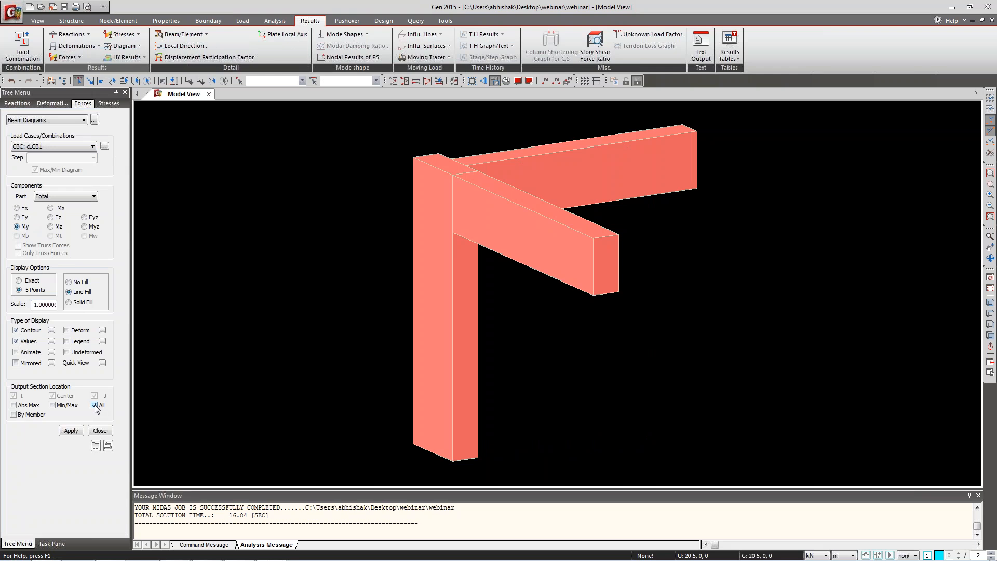
left_click(72, 431)
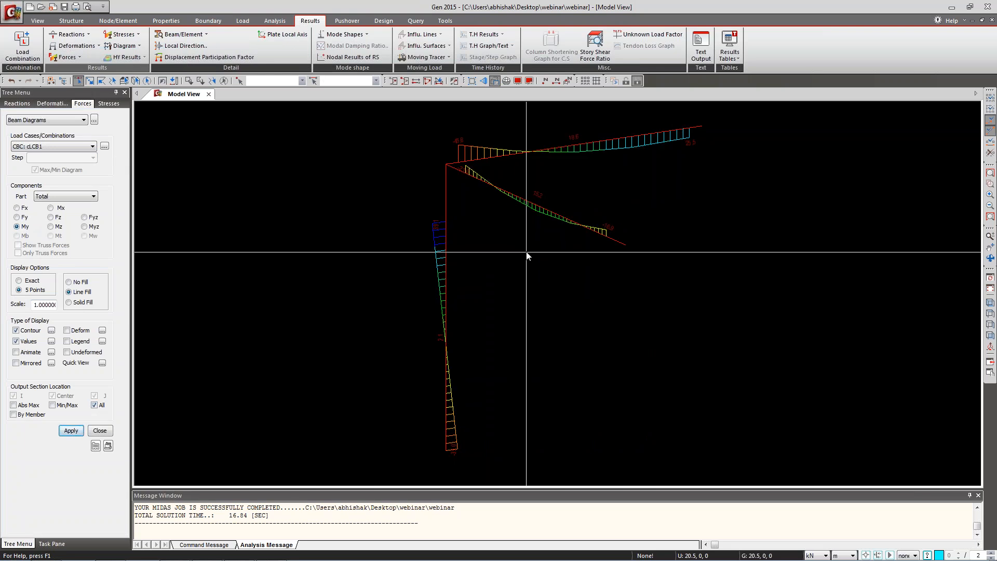
mouse_move(527, 254)
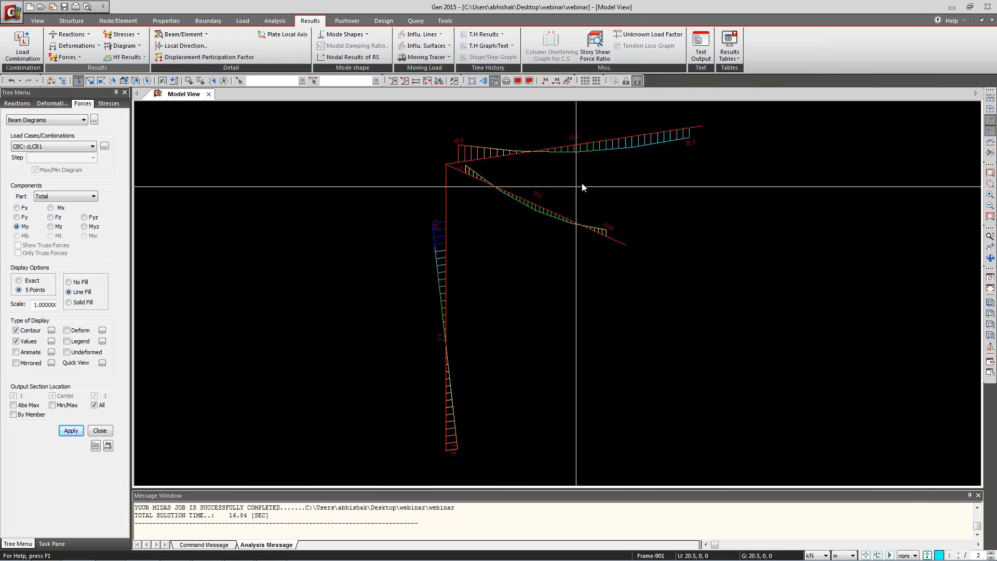
Change the model view's background colour to white in the display options.
left_click(530, 82)
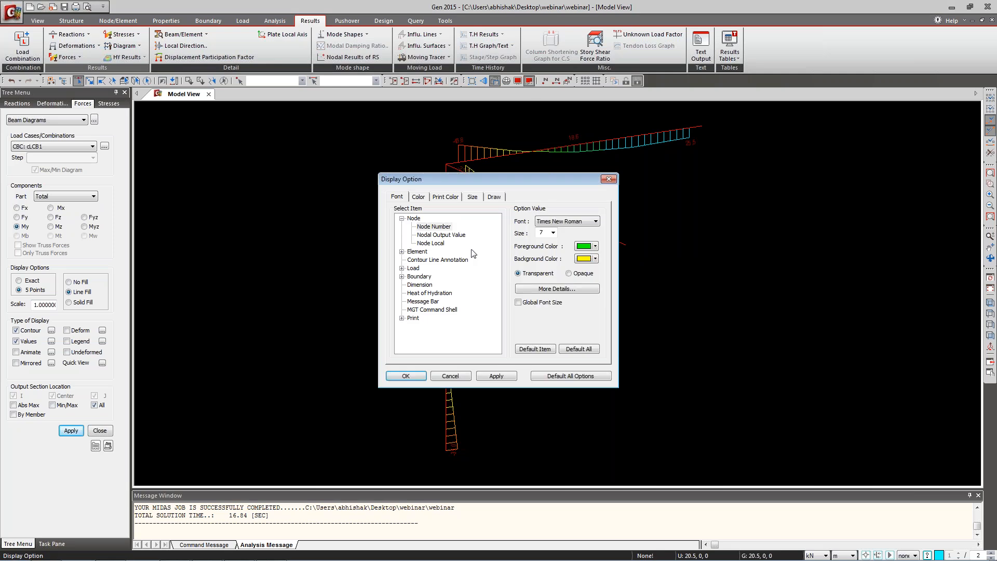
left_click(419, 196)
left_click(555, 278)
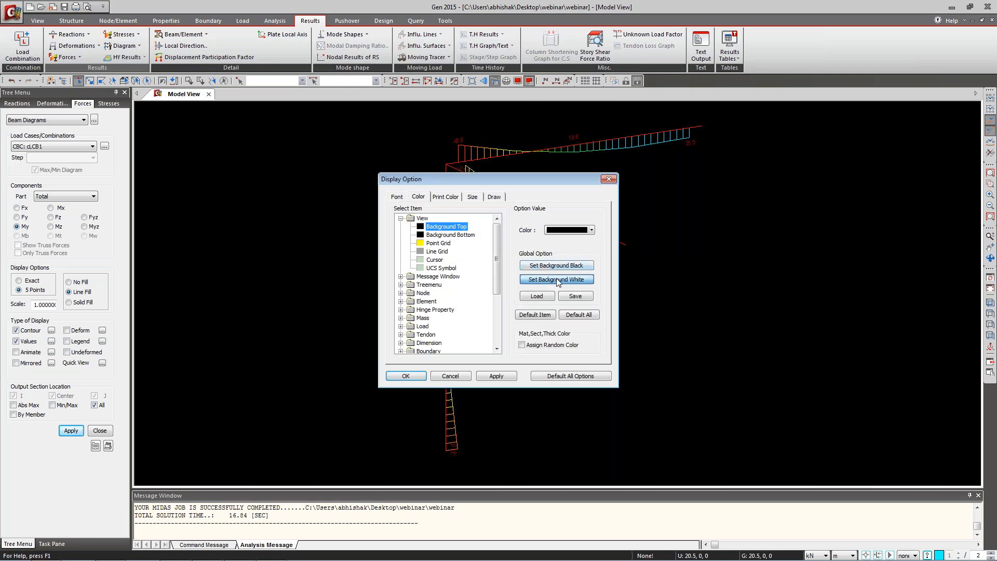
left_click(497, 375)
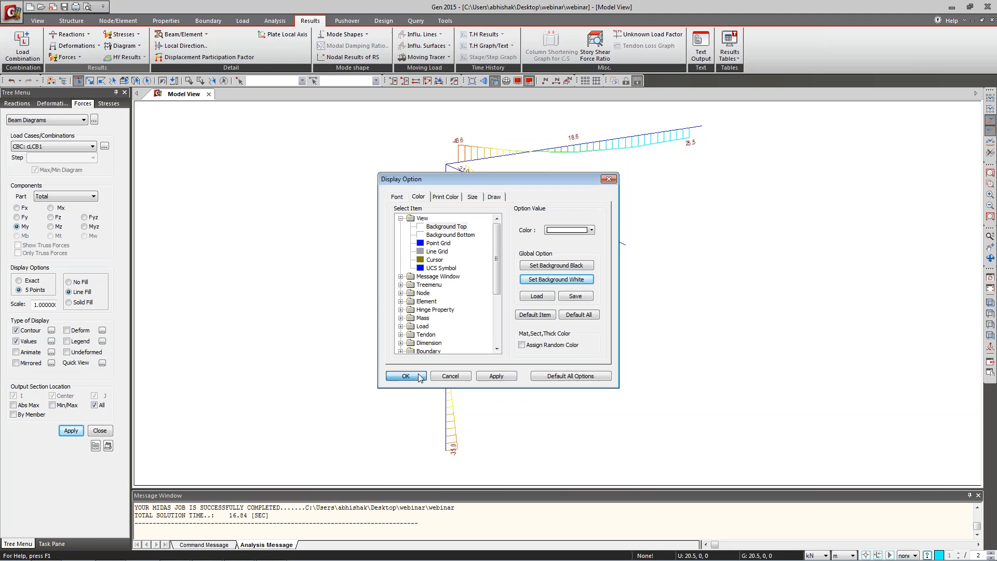
left_click(405, 376)
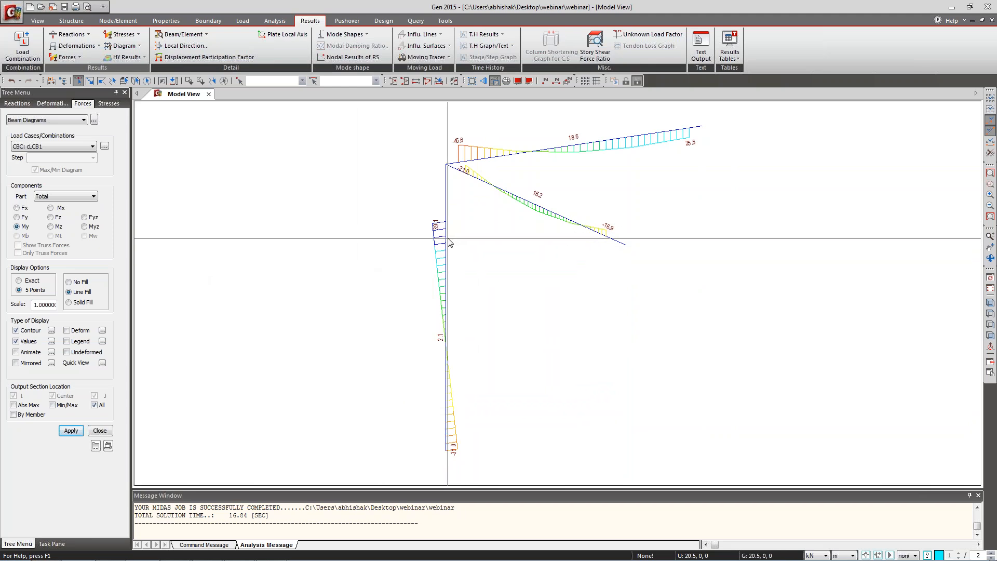
Reopen the beam diagram settings and bring up the quick-view Beam Force Detail Diagram for element 938.
mouse_move(467, 234)
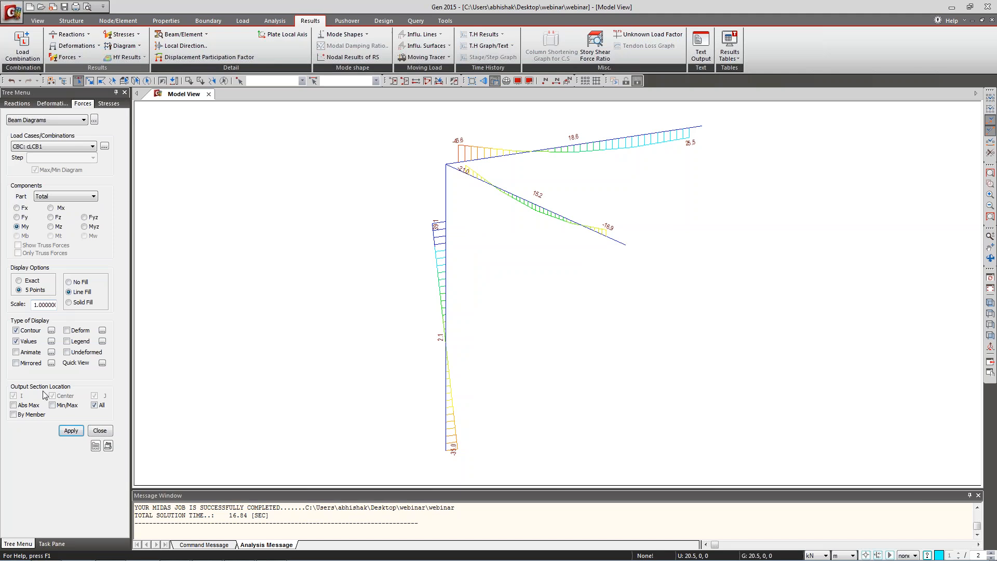
left_click(102, 431)
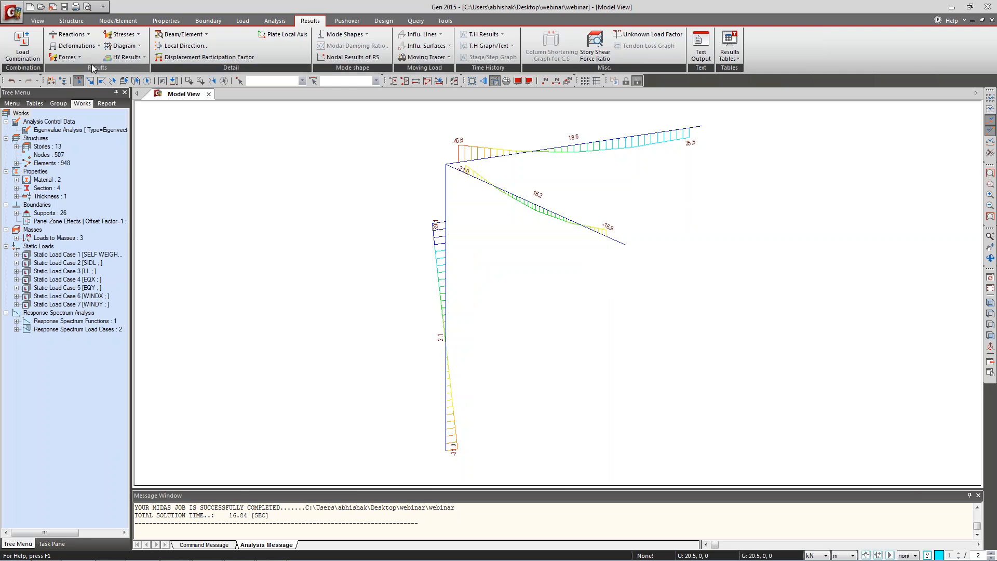
left_click(79, 57)
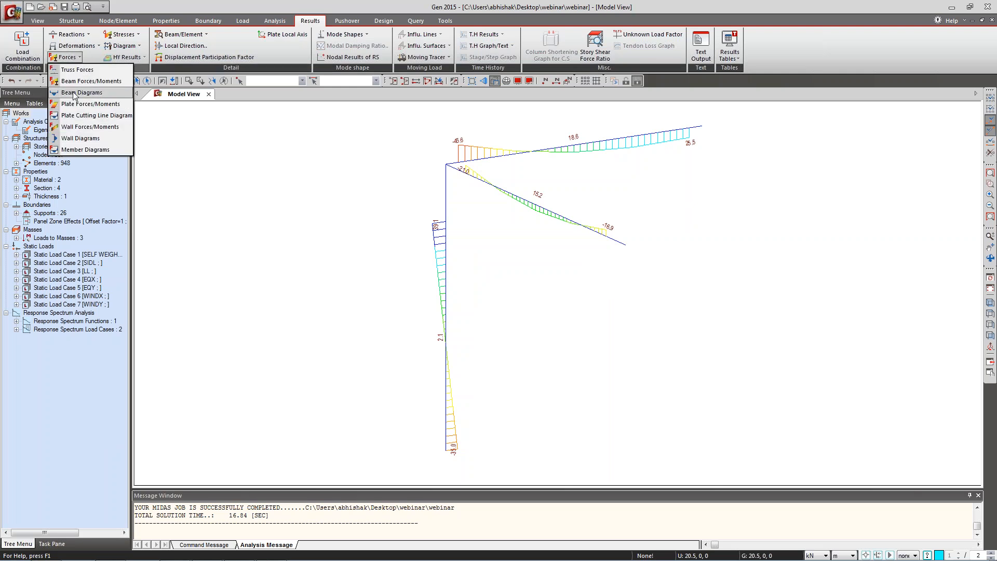
left_click(76, 93)
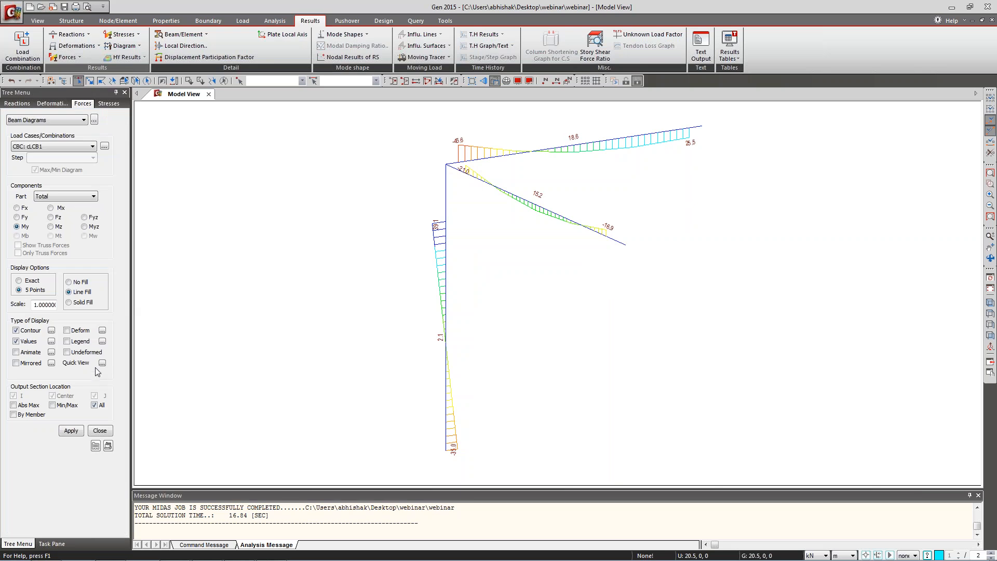
left_click(102, 363)
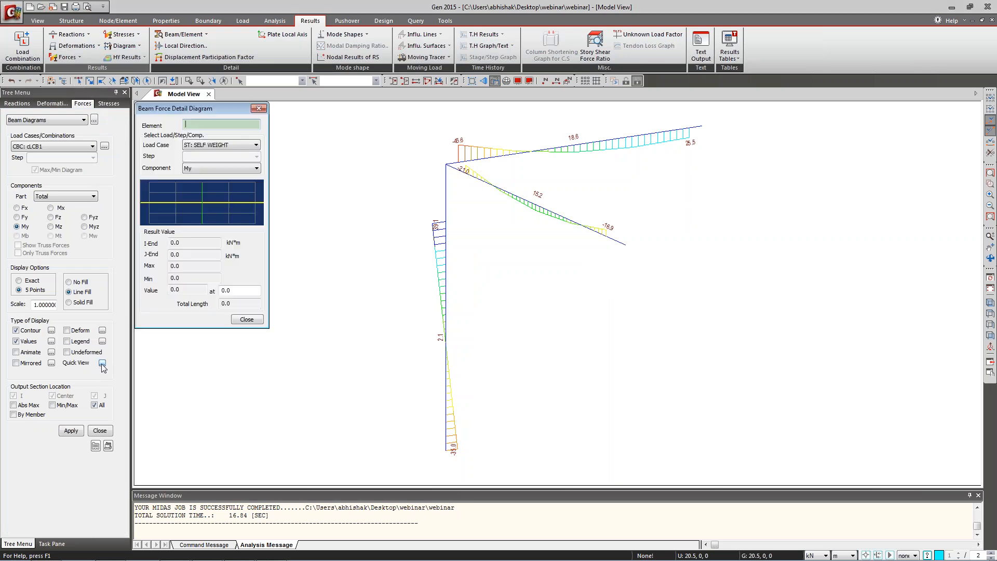
left_click_drag(202, 108, 284, 151)
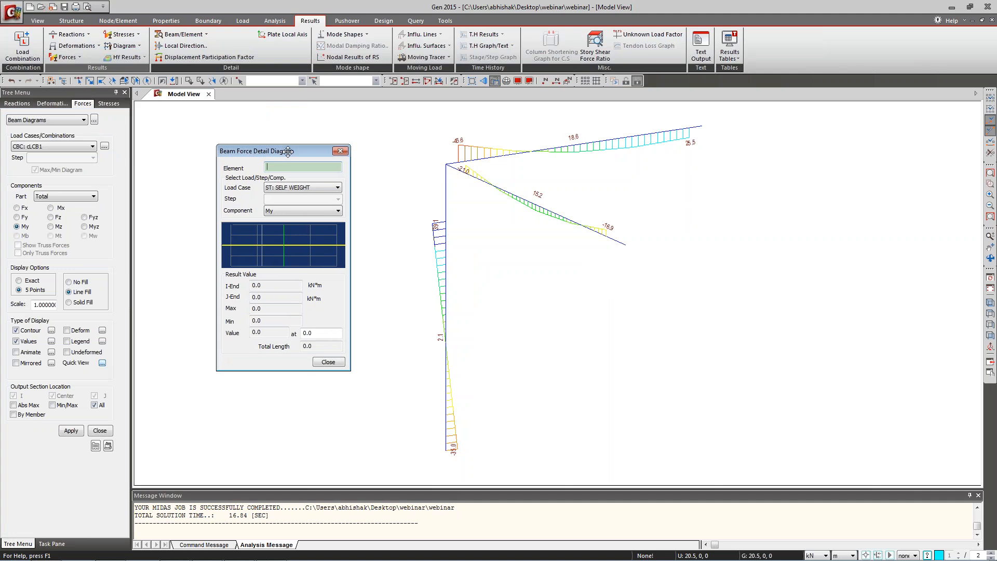
left_click(525, 200)
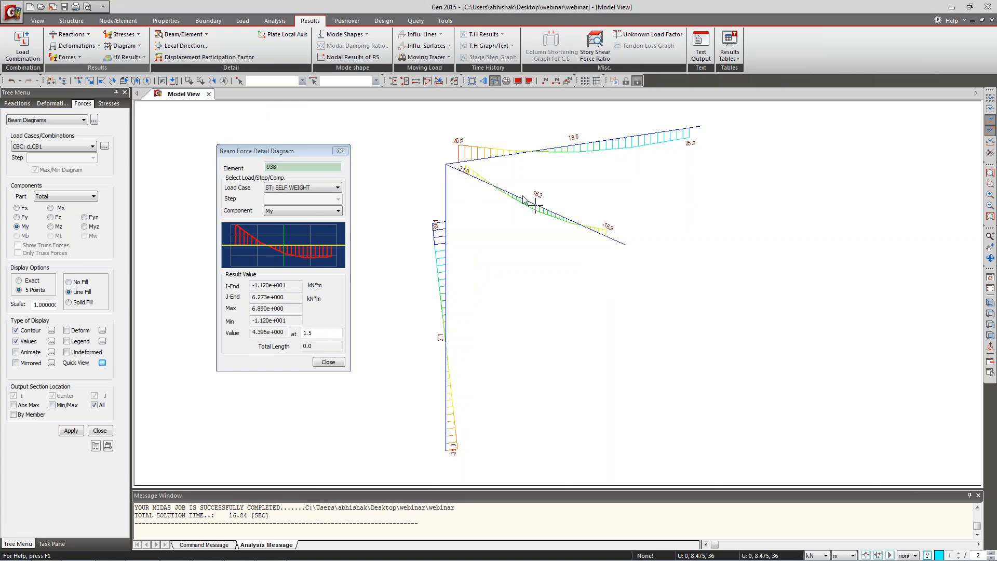
Examine the SELF WEIGHT My moment at several positions along element 938, and close the detail diagram.
left_click(289, 252)
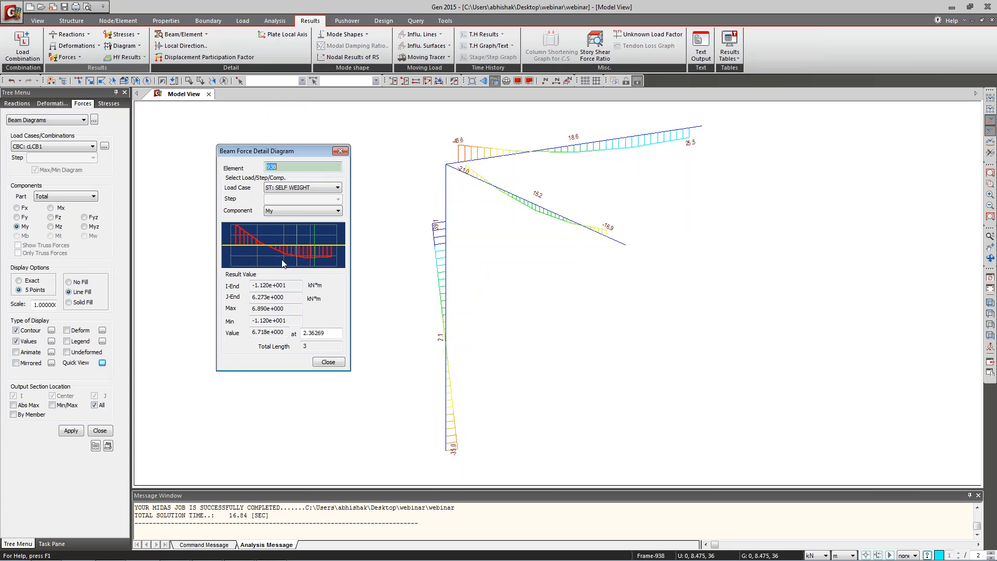
left_click(282, 252)
left_click(291, 257)
left_click(246, 248)
left_click(321, 257)
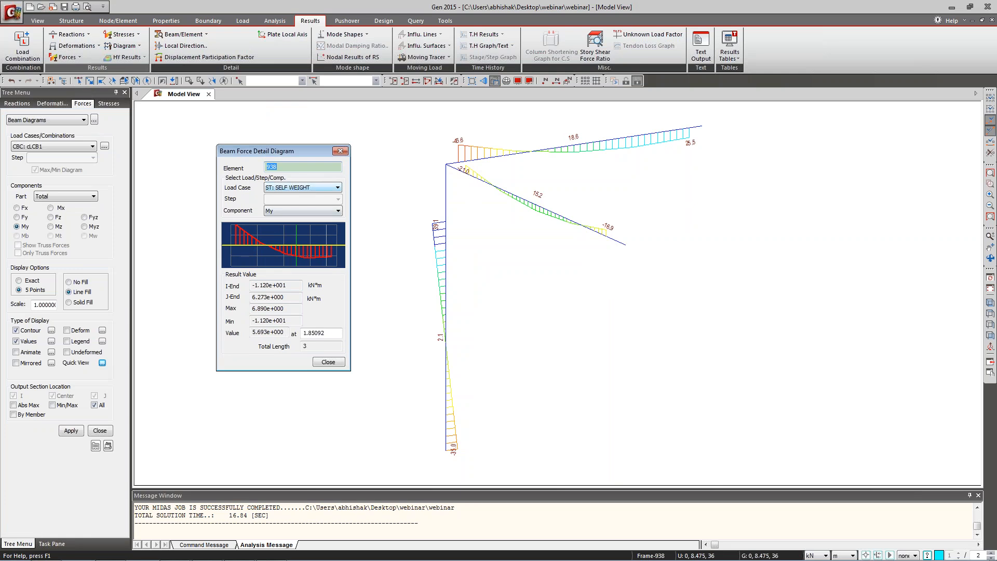
left_click(329, 191)
left_click(327, 197)
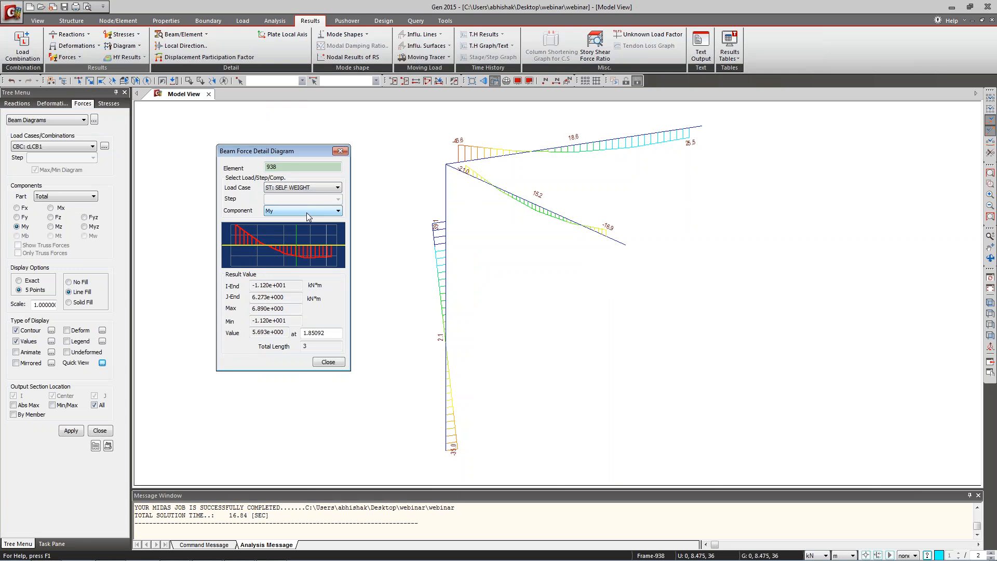
left_click(307, 258)
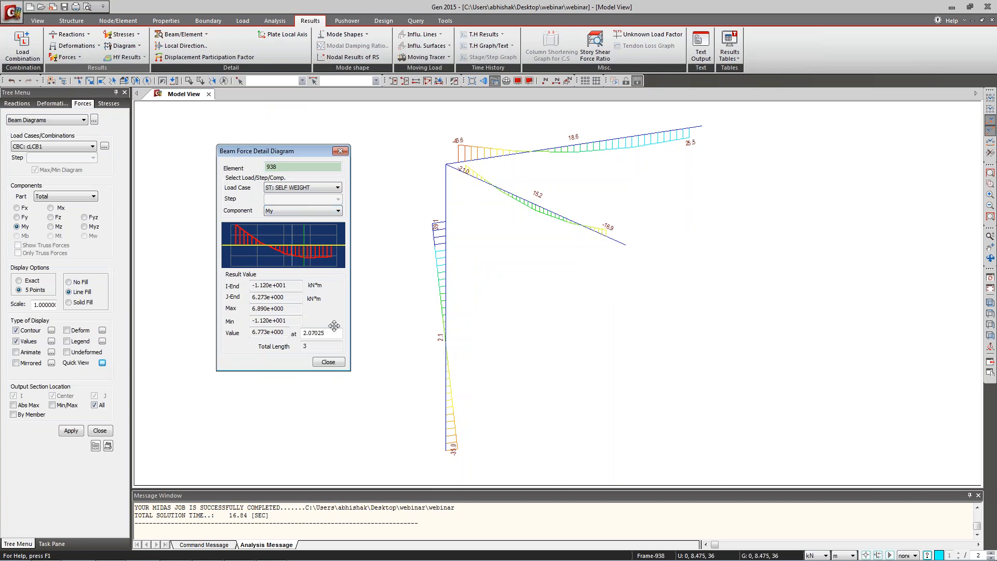
left_click_drag(335, 332, 275, 332)
left_click(328, 362)
Switch the beam diagrams to the Mz component for load combination cLCB1.
left_click(51, 227)
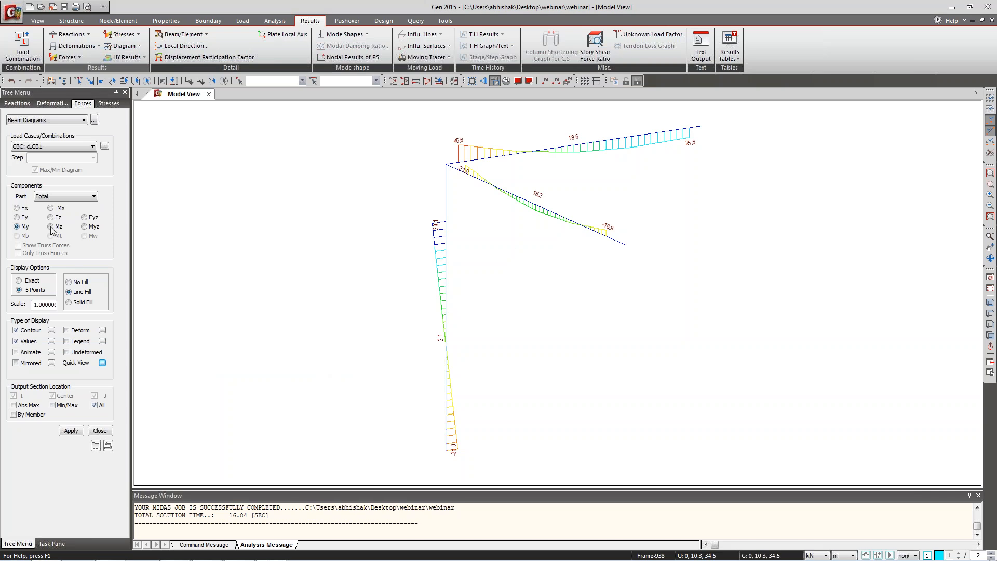
left_click(71, 431)
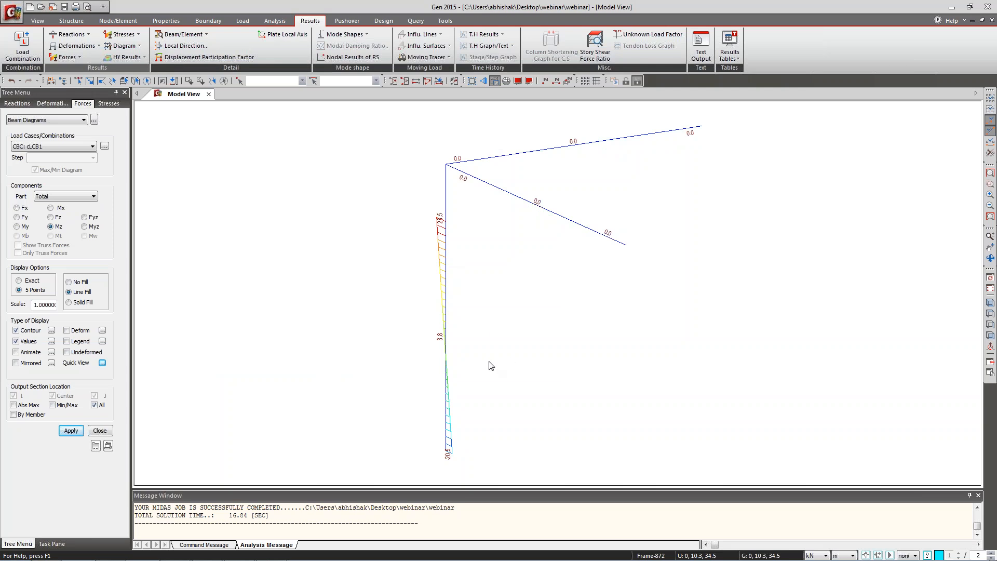
mouse_move(489, 363)
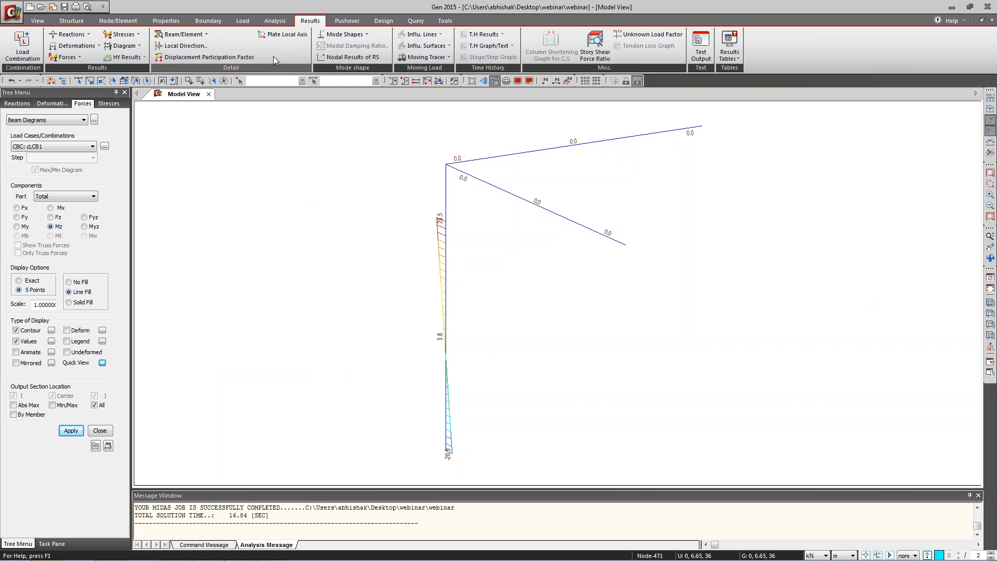
left_click(208, 35)
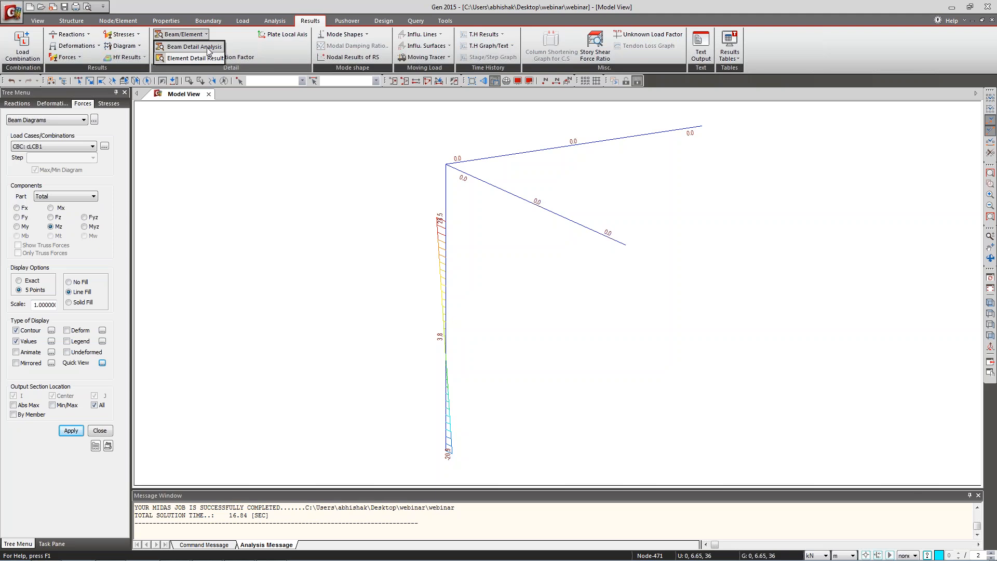
left_click(224, 177)
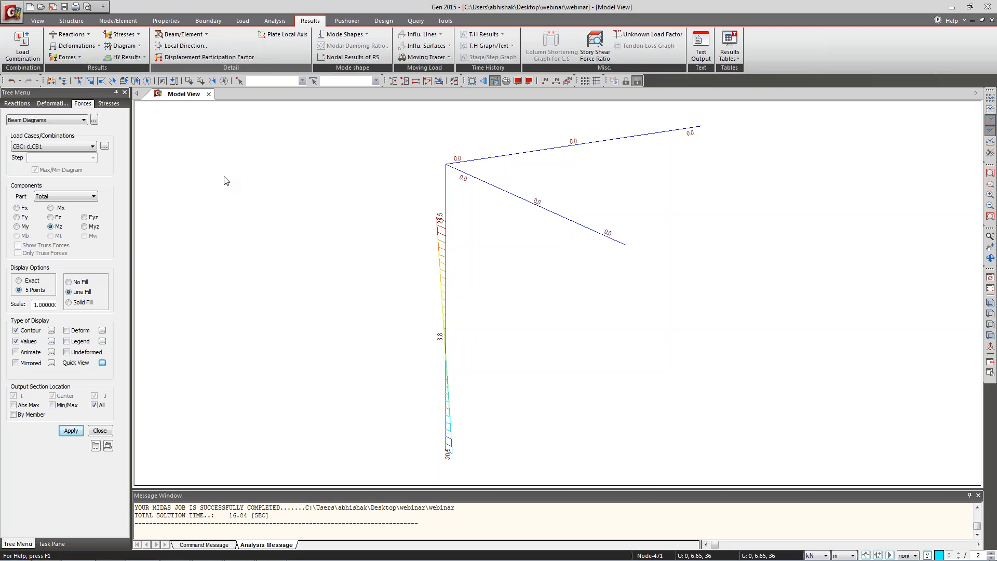
left_click(81, 150)
left_click_drag(95, 171, 113, 290)
left_click(214, 240)
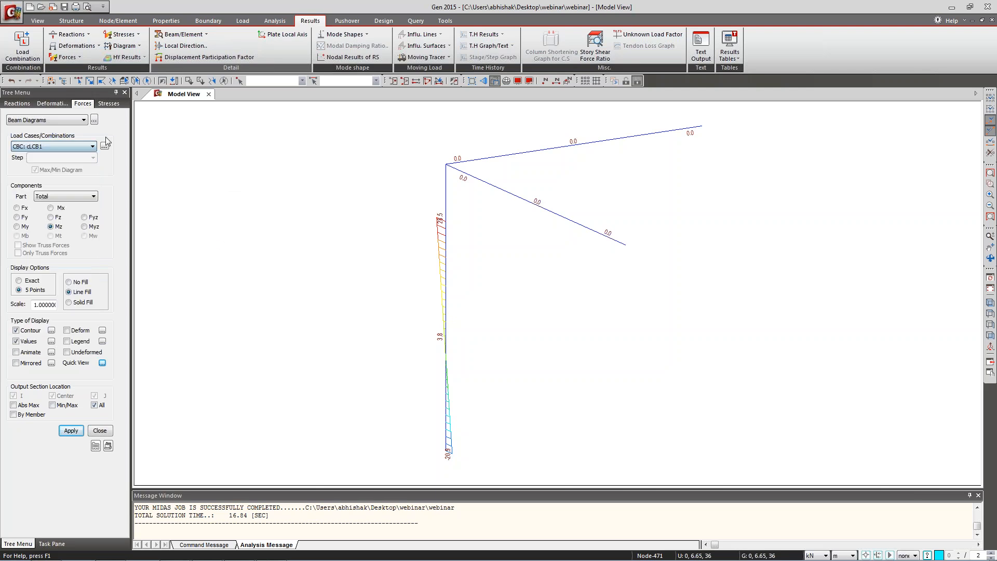
Auto-generate general concrete load combinations to IS456:2000, and review the load cases in the strength and serviceability envelopes.
left_click(29, 49)
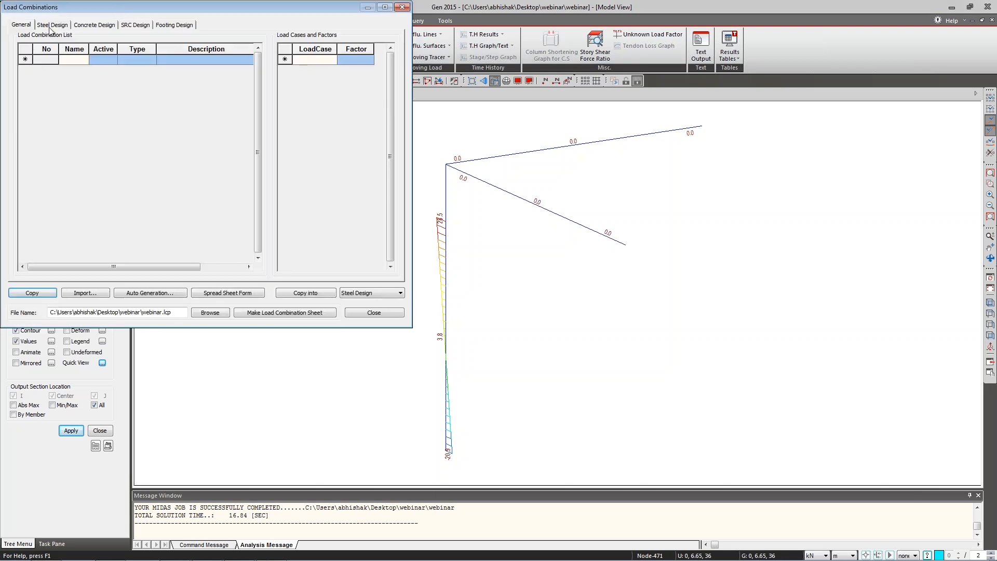
left_click(150, 293)
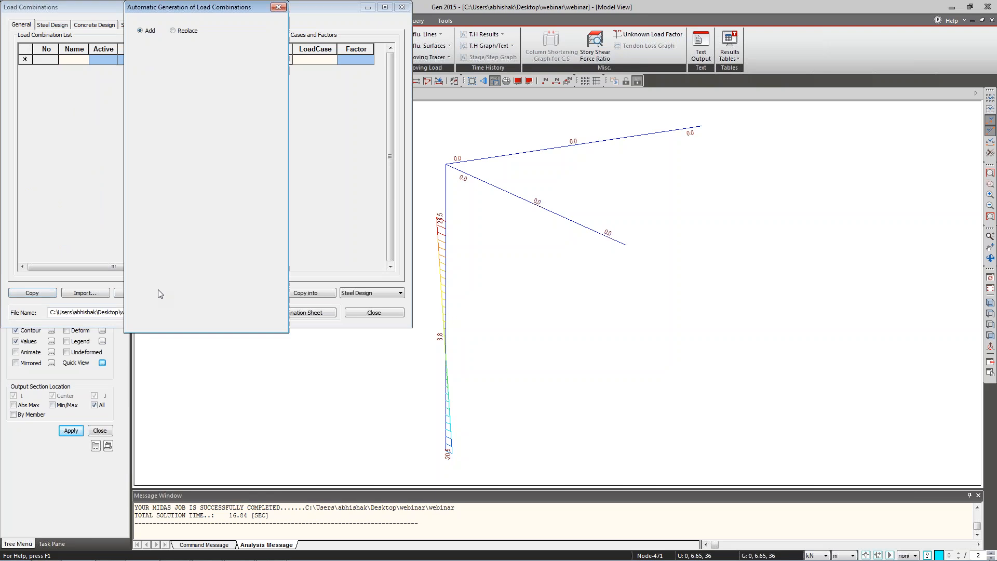
left_click(196, 54)
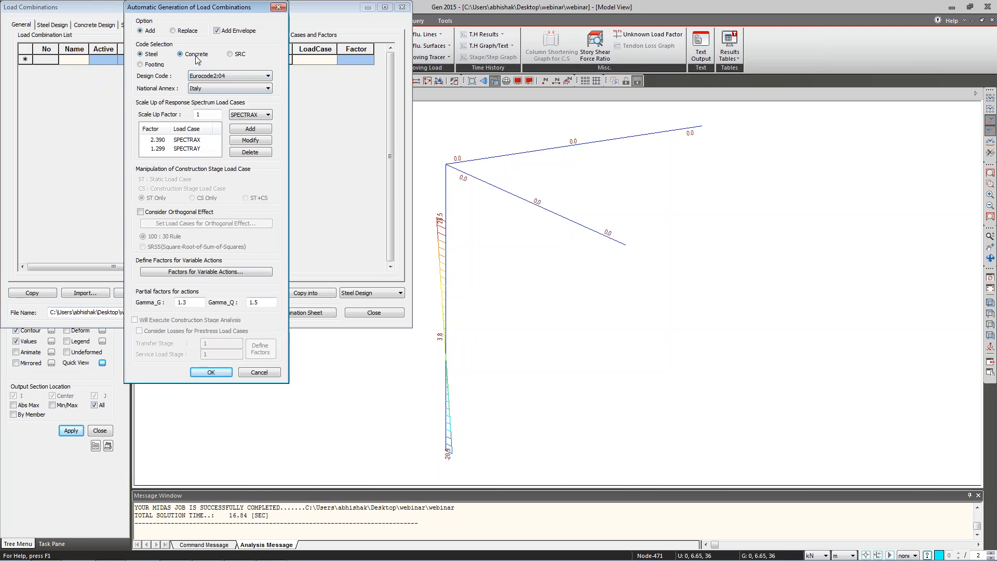
left_click(240, 76)
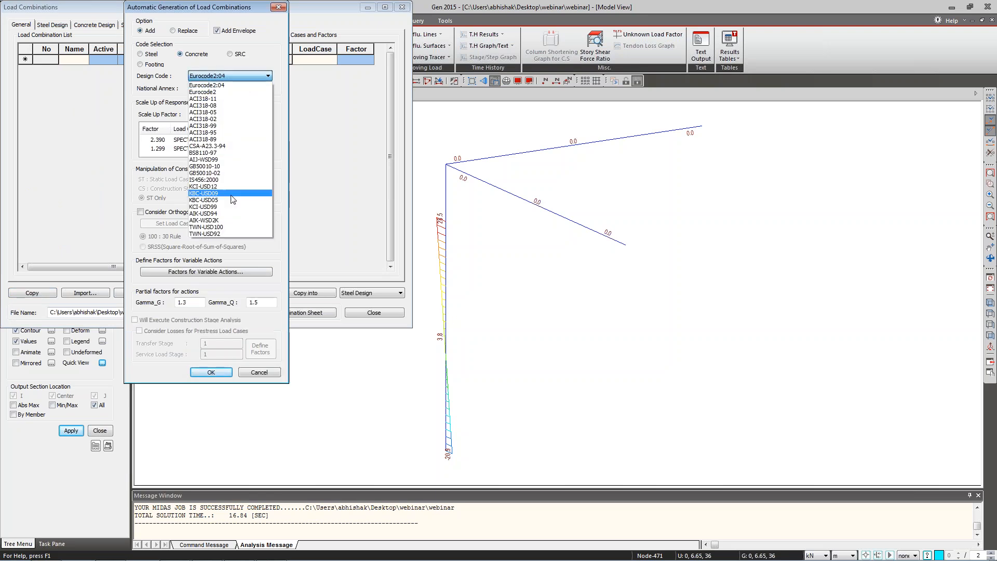
left_click(208, 179)
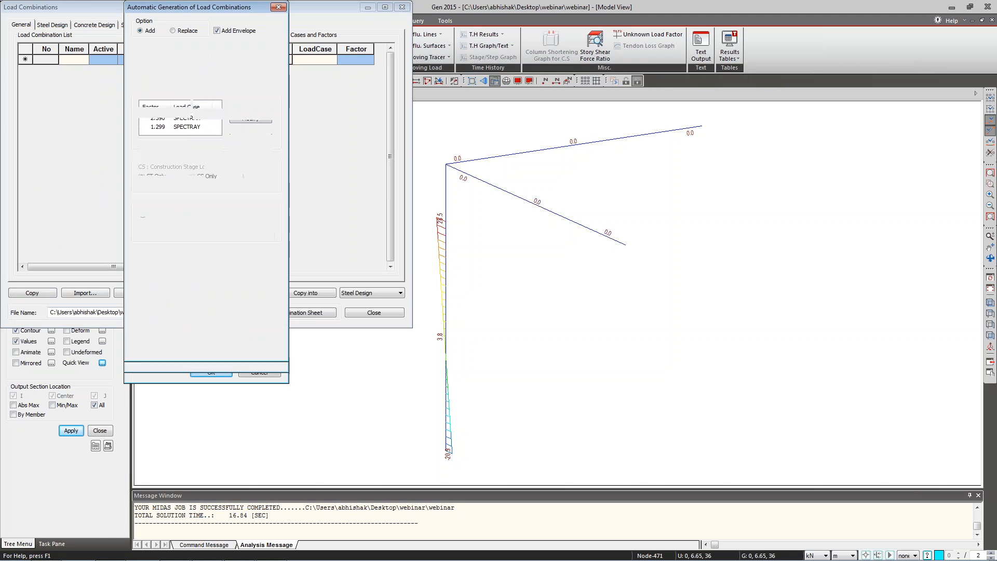
left_click(215, 348)
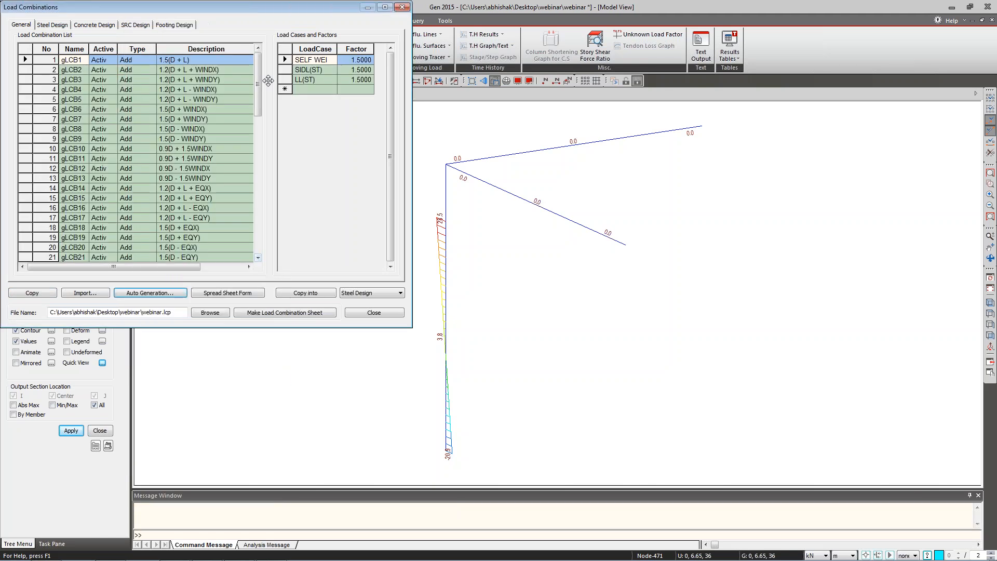
left_click_drag(258, 91, 258, 230)
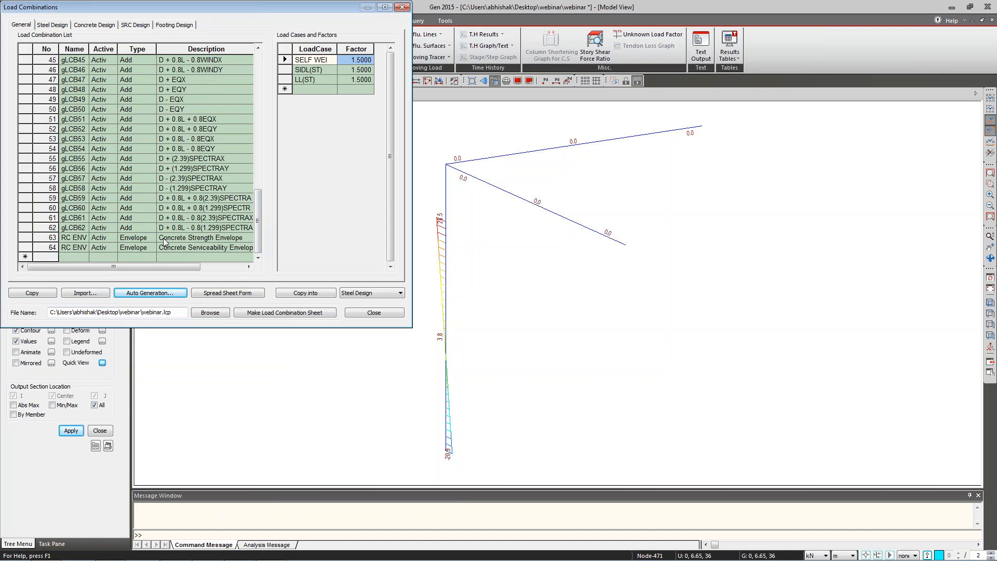
left_click(172, 240)
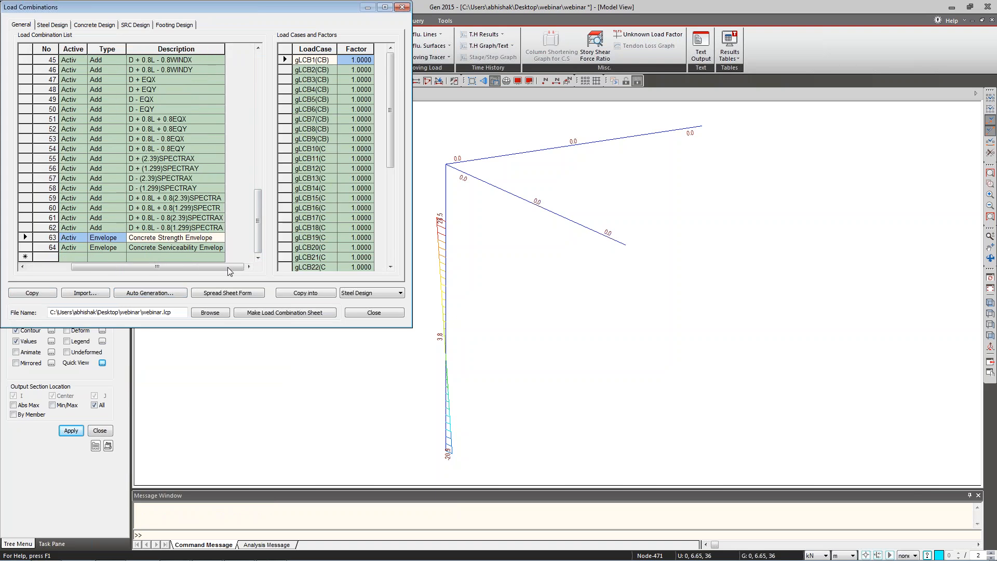
left_click(172, 247)
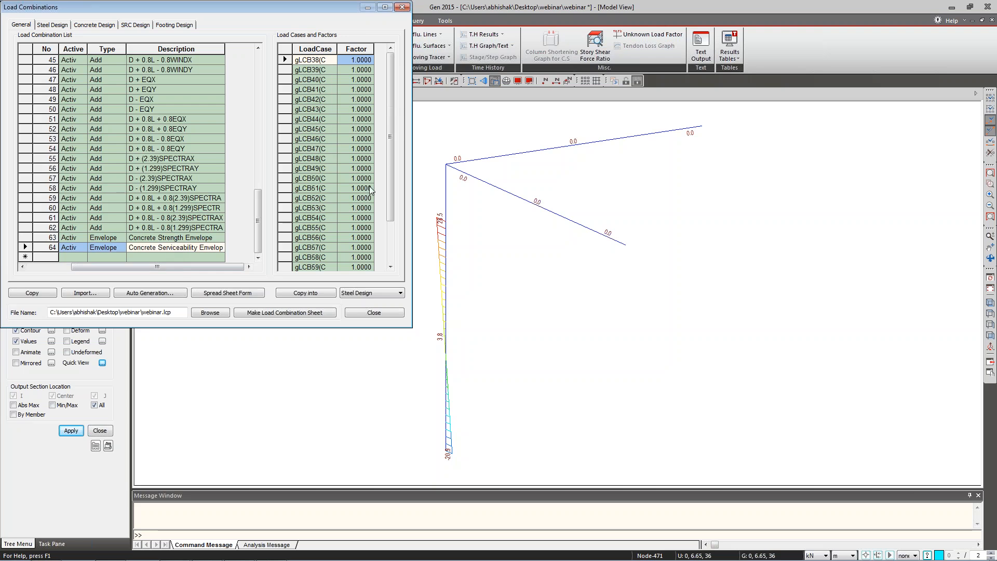
left_click(360, 312)
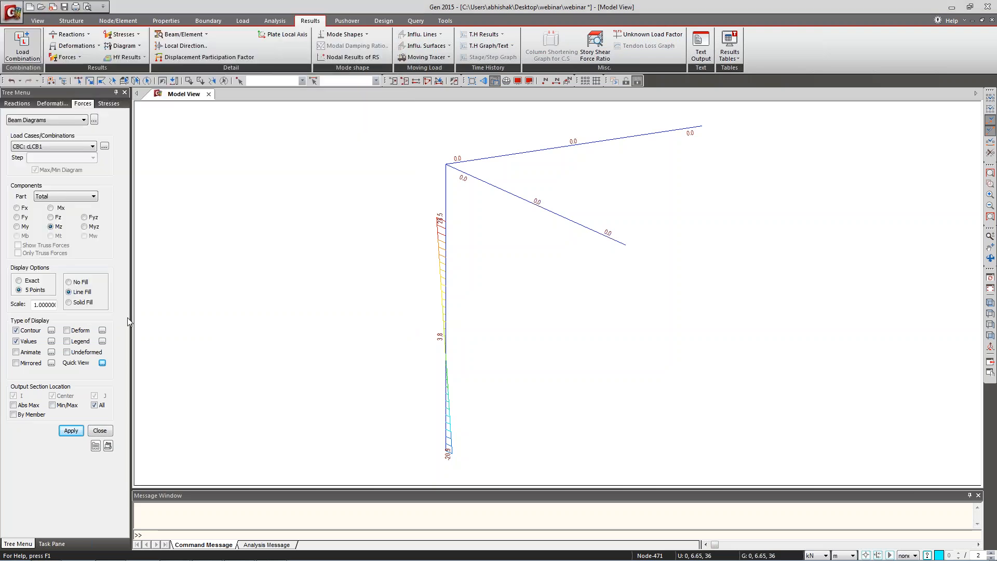
Display the beam diagrams for the My component under the envelope combination CBall: RC ENV_STR.
left_click(76, 146)
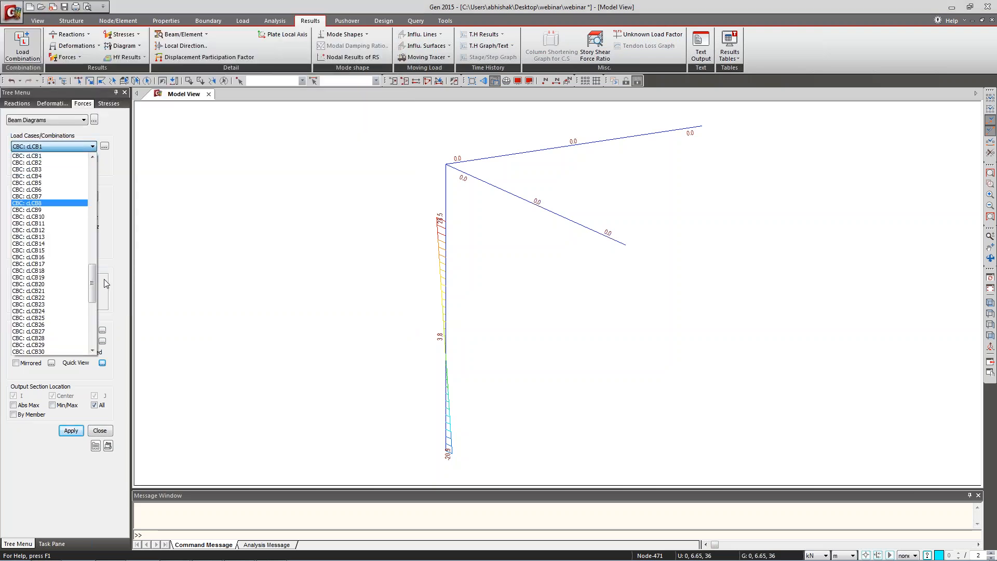
left_click_drag(92, 283, 92, 253)
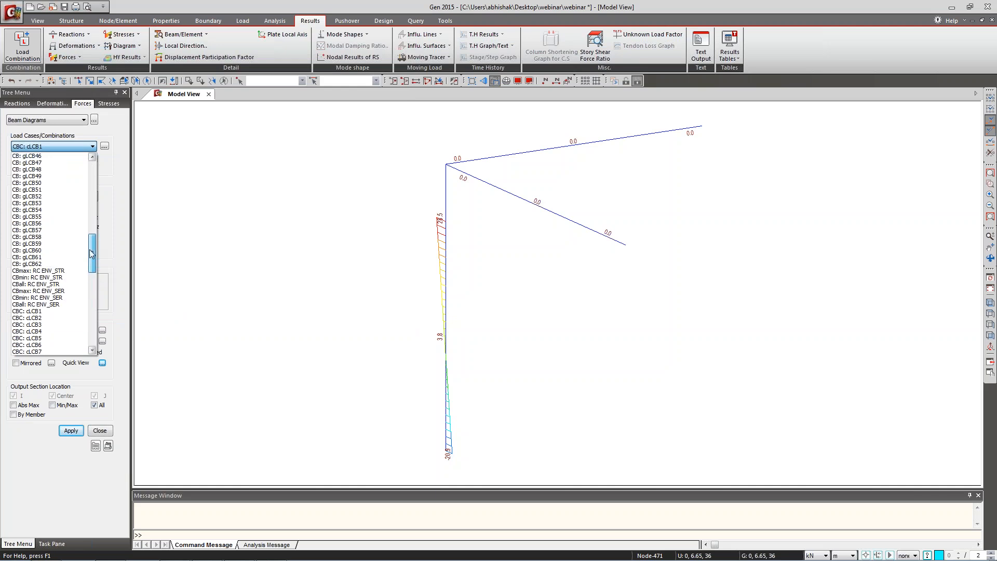
left_click(53, 284)
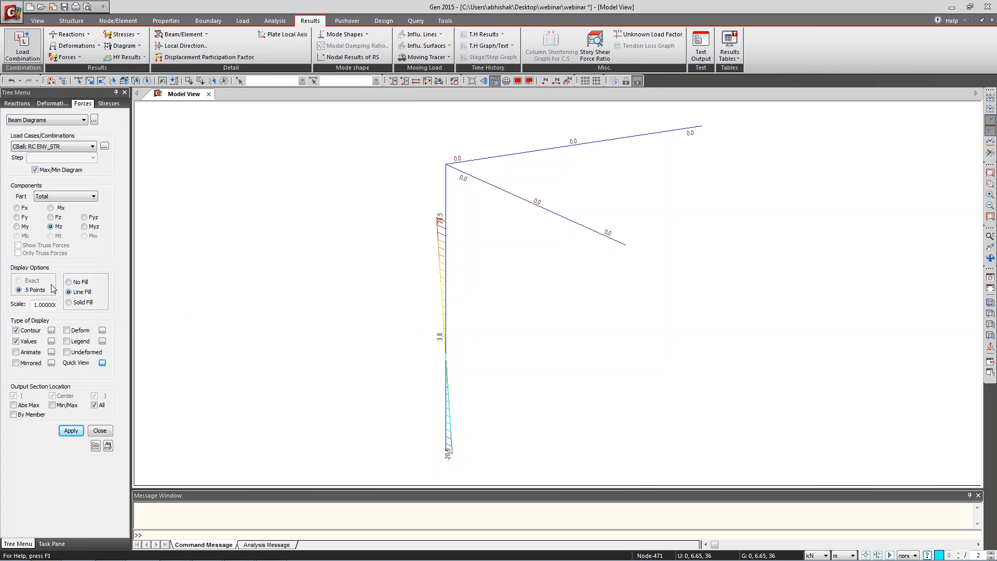
left_click(23, 228)
left_click(71, 431)
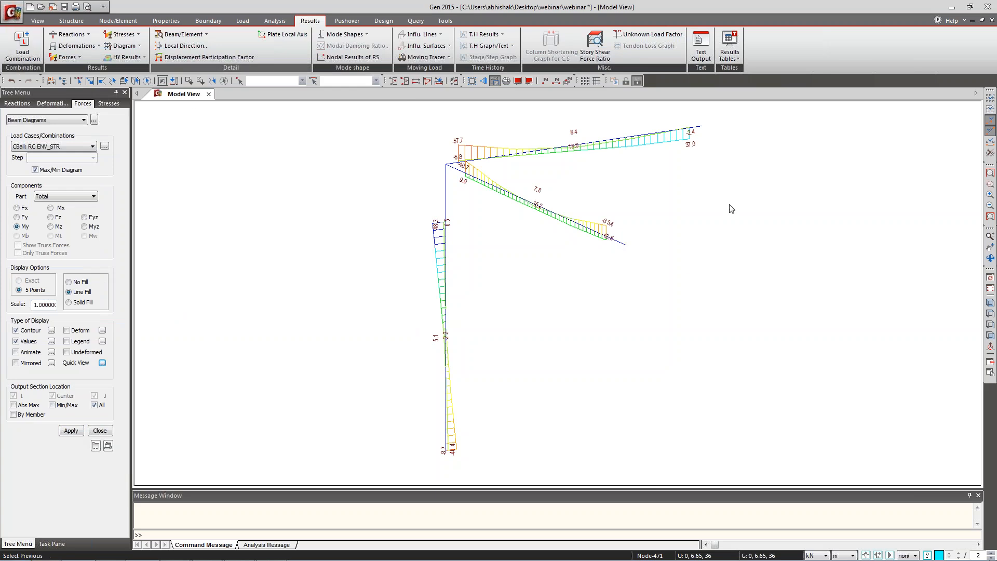
Bring up the quick-view Beam Force Detail Diagram for element 938 with load case CBall: RC ENV_STR.
left_click(990, 184)
left_click_drag(628, 138, 427, 287)
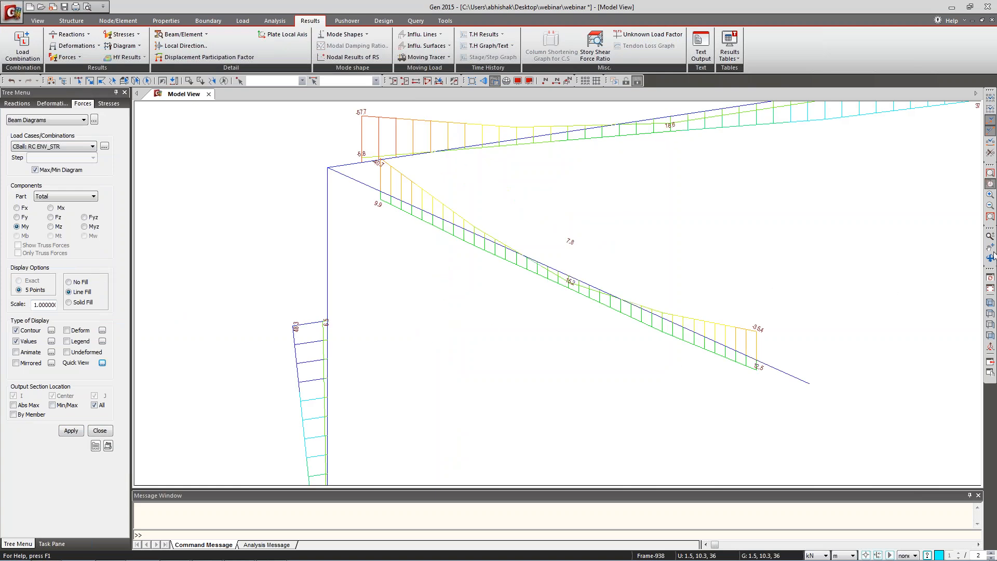
left_click(989, 184)
left_click(102, 363)
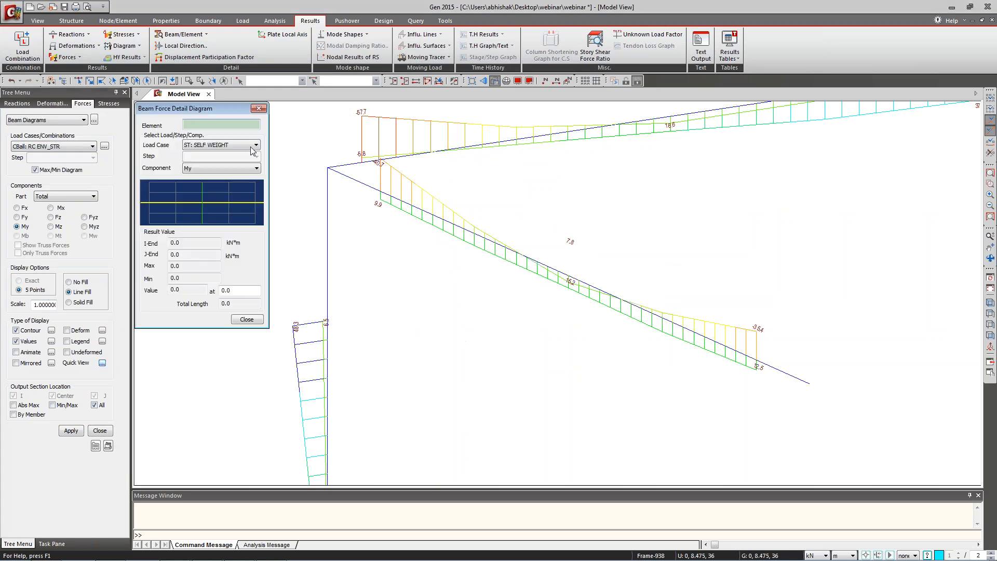
left_click(246, 146)
scroll(226, 234, "down", 18)
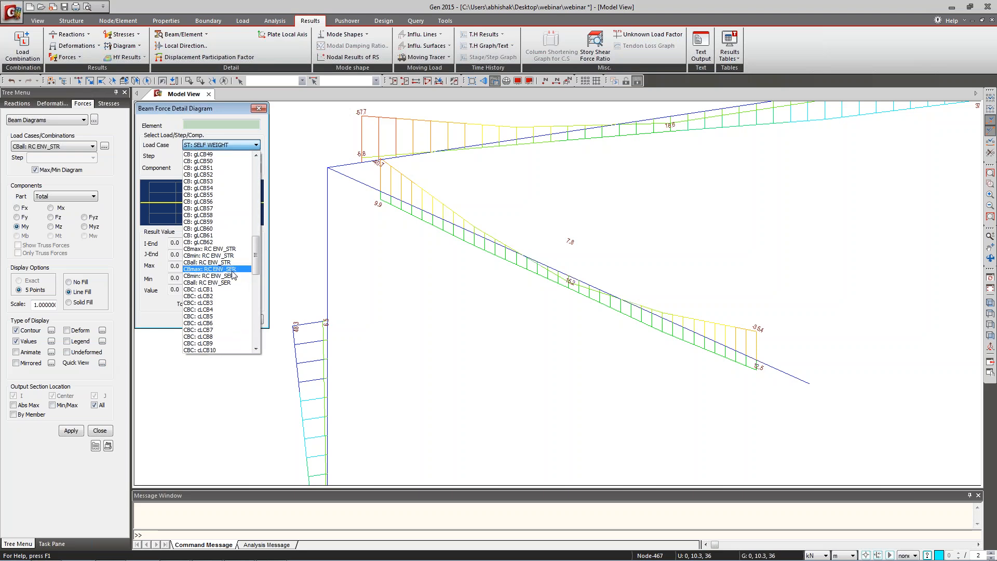
left_click(237, 266)
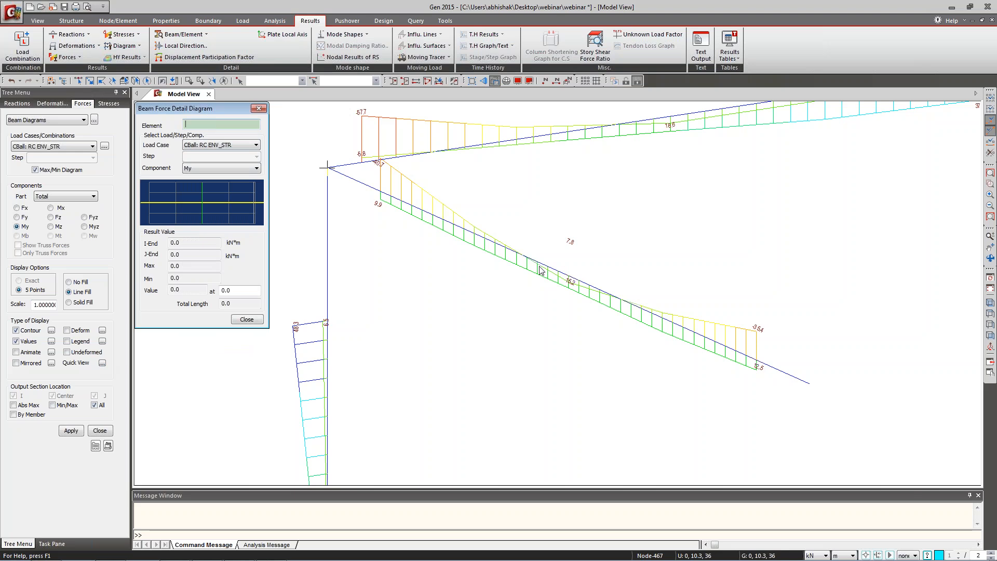
left_click(568, 276)
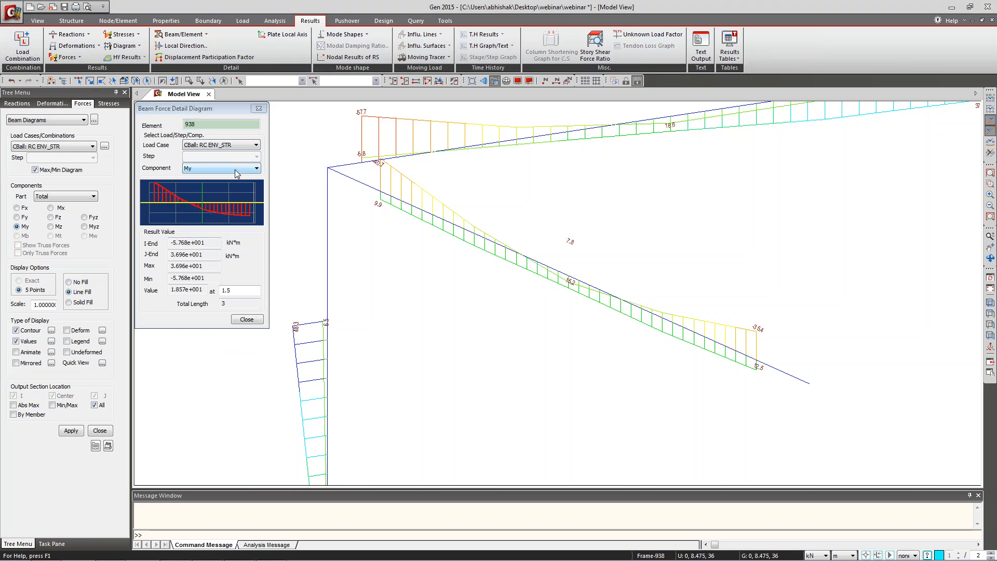
Examine the envelope My moment along element 938, and close the detail diagram and the beam diagram settings.
left_click_drag(234, 107, 373, 98)
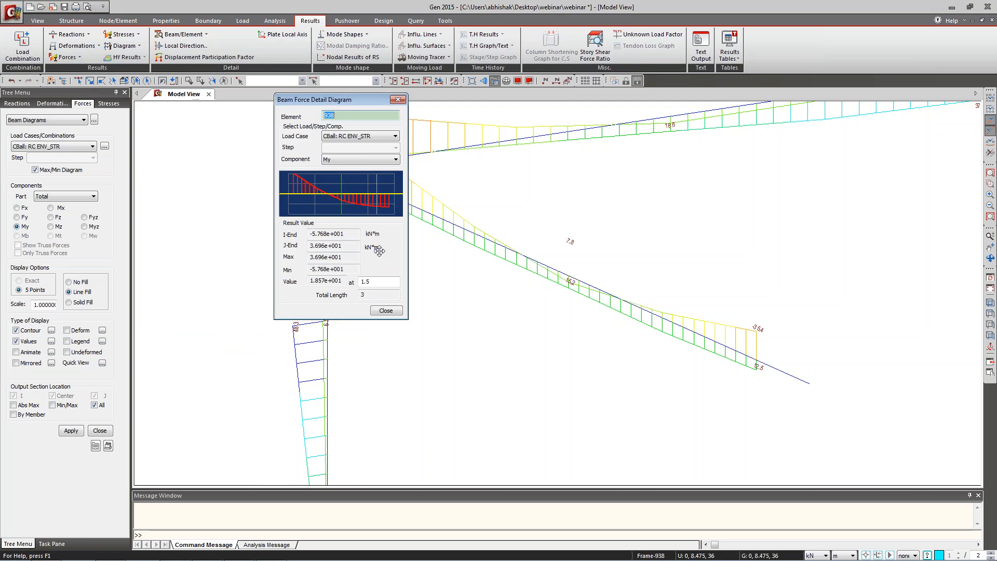
left_click_drag(307, 196, 385, 214)
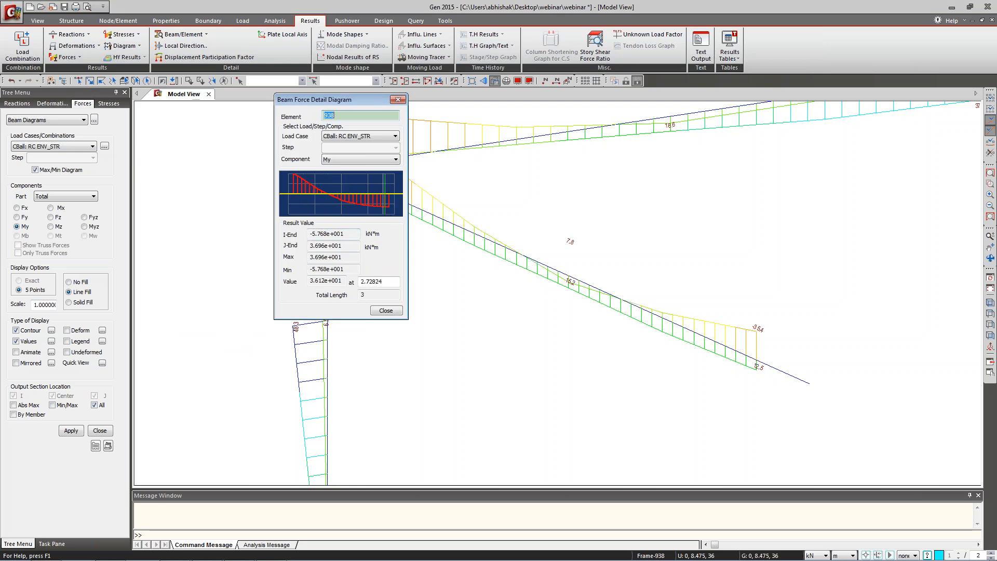
left_click(385, 311)
mouse_move(553, 255)
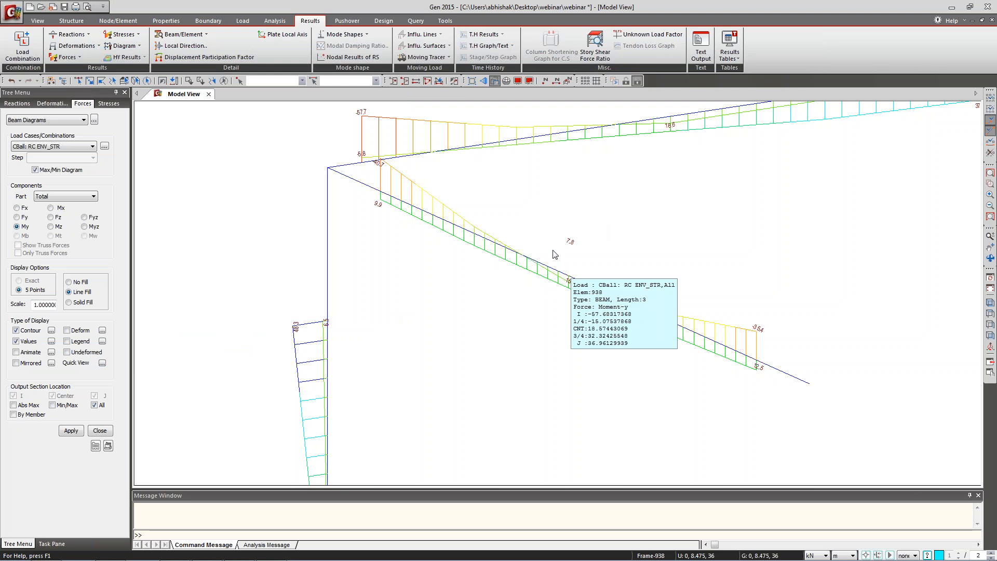
left_click(100, 430)
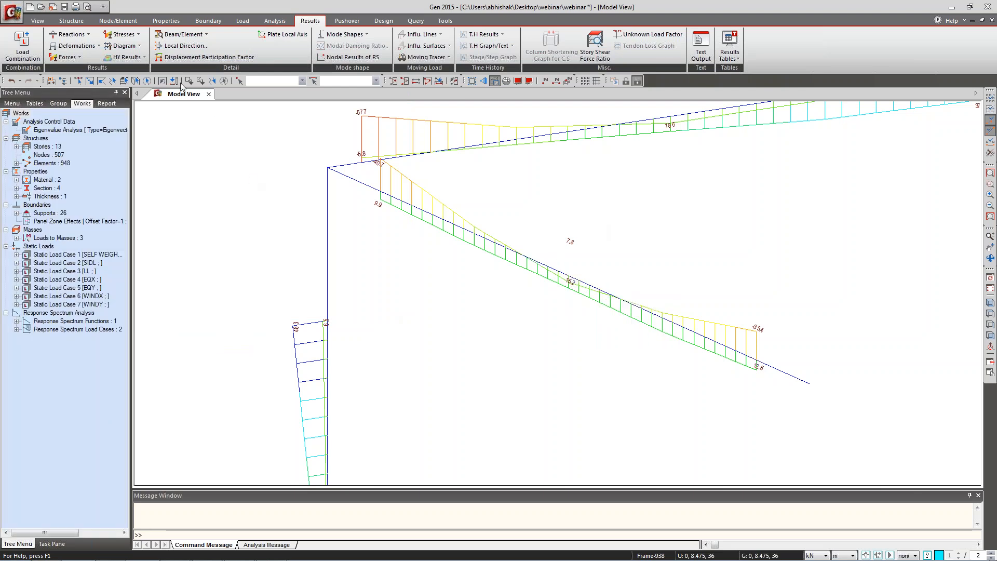
Open the Load Combinations dialog and select the whole list of general load combinations.
left_click(206, 35)
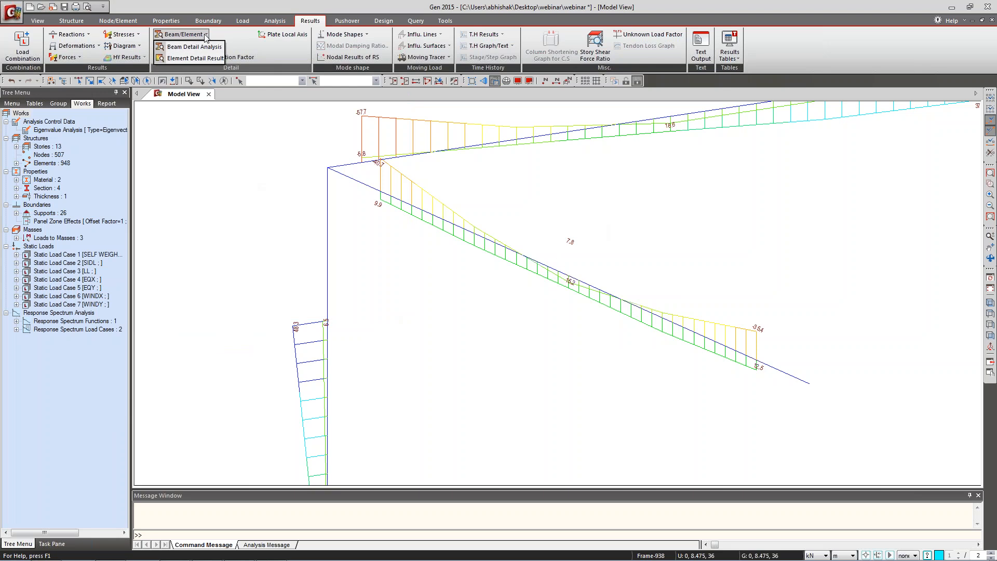
left_click(23, 44)
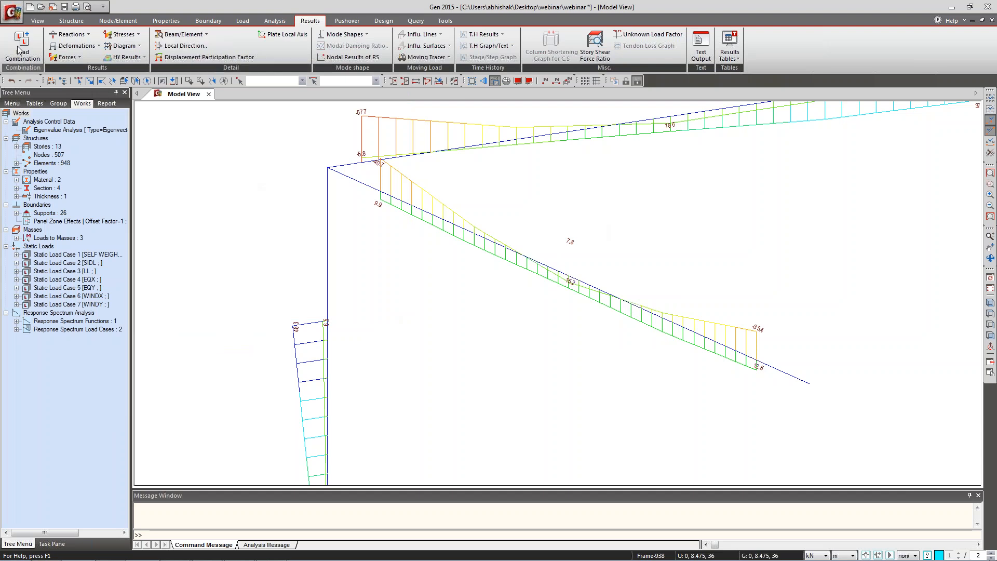
left_click_drag(213, 8, 351, 49)
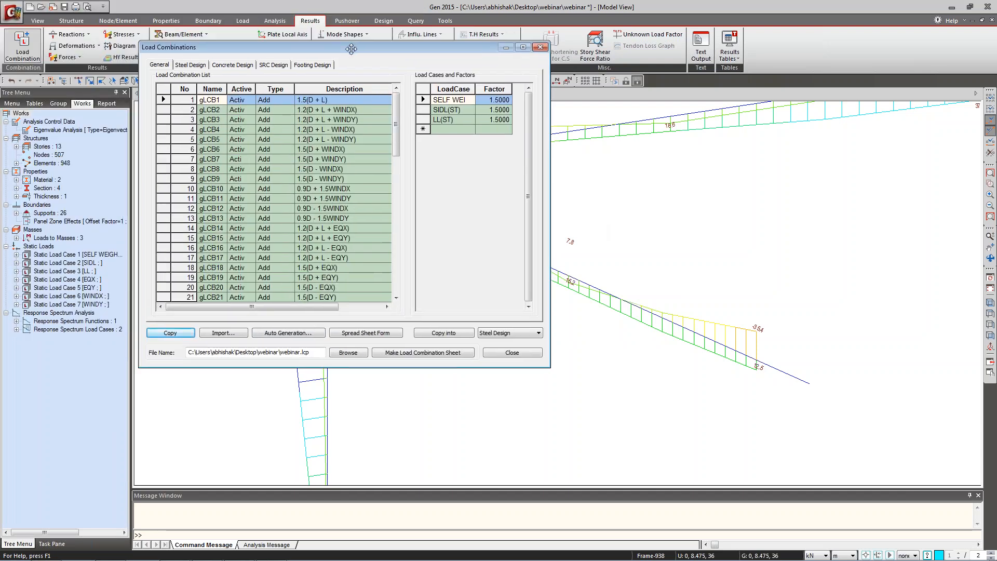
left_click(446, 336)
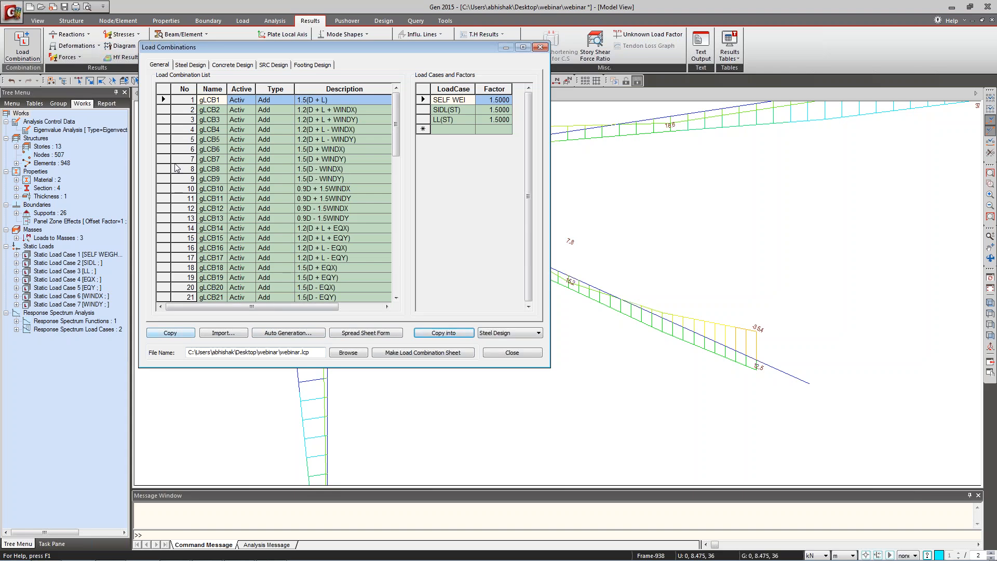
left_click(164, 88)
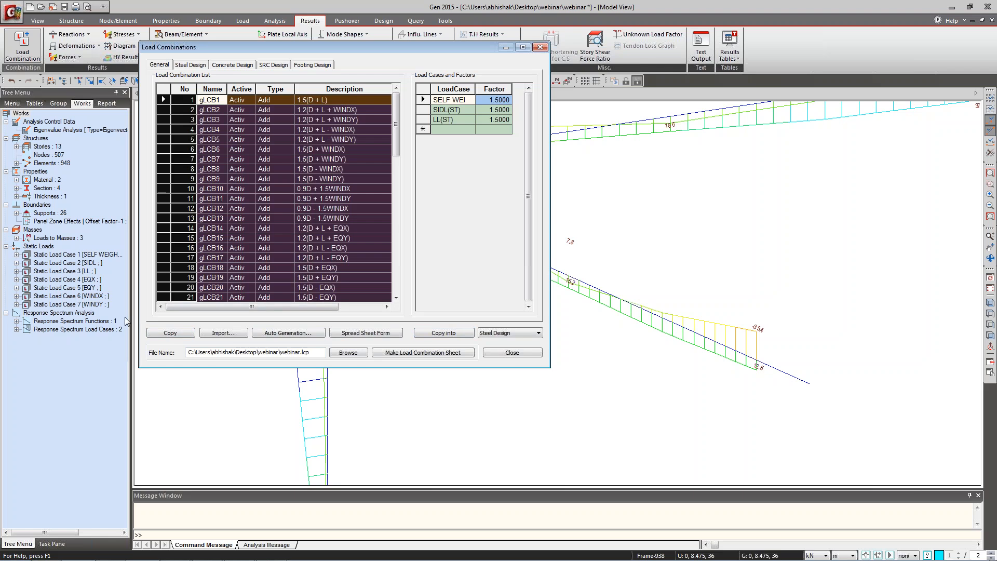
Check which file types can be imported as load combinations, view the concrete design combinations, and close the dialog.
left_click(229, 335)
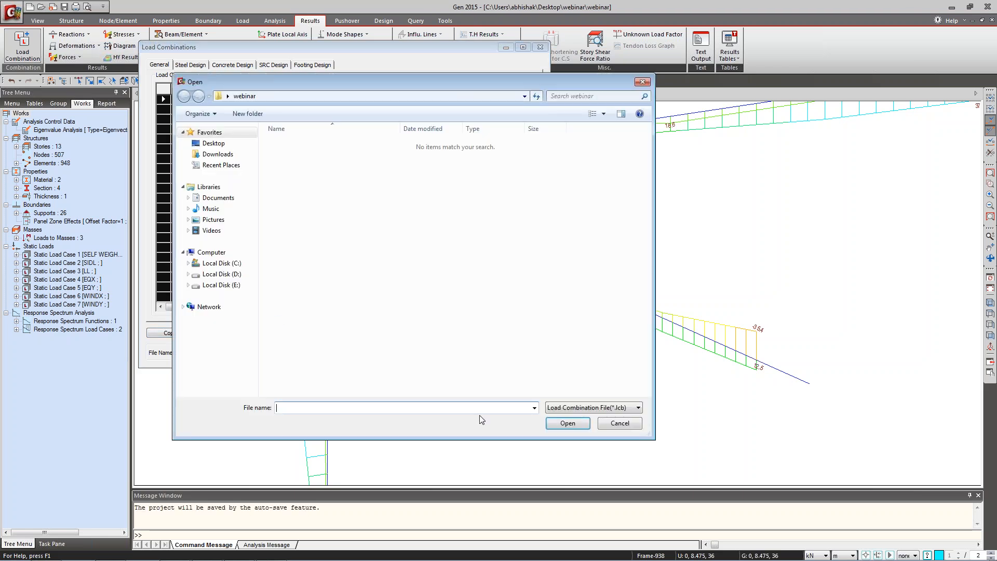
left_click(628, 410)
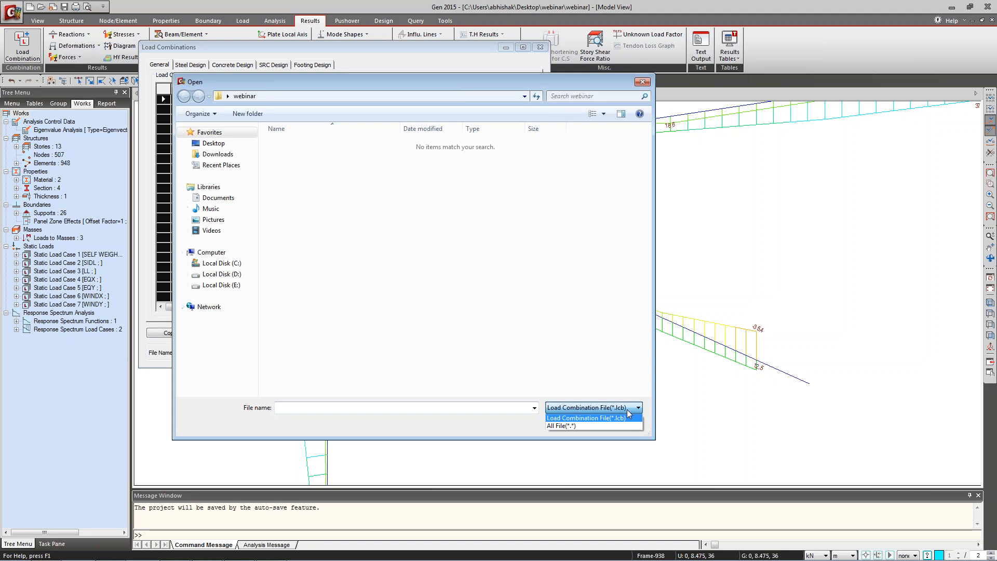
left_click(629, 416)
left_click(613, 427)
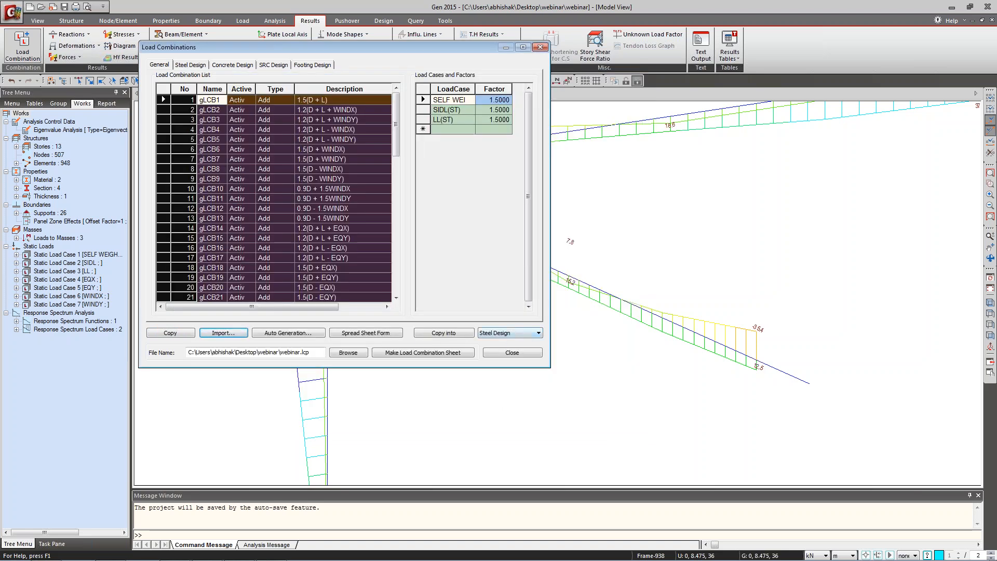
left_click(242, 65)
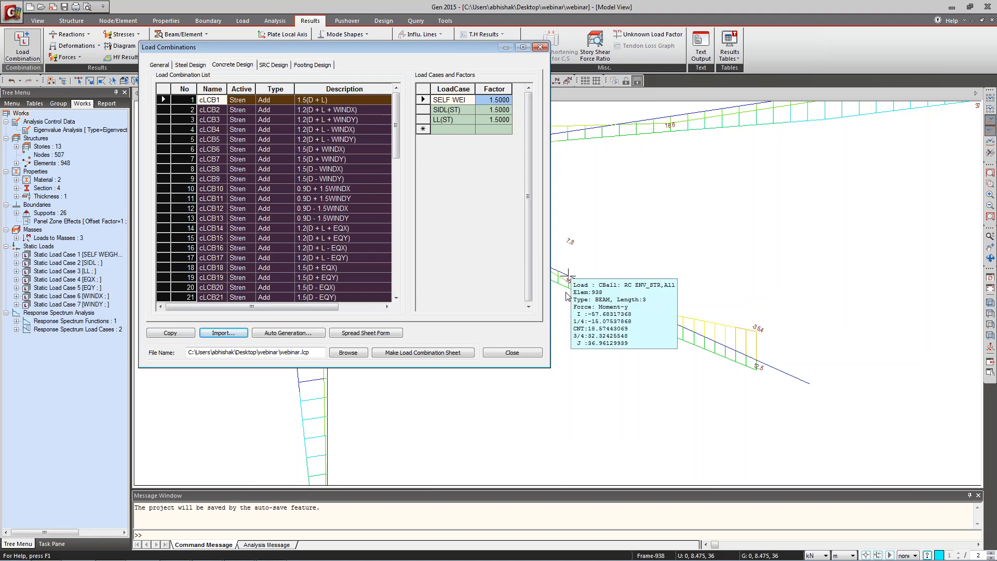
left_click(498, 352)
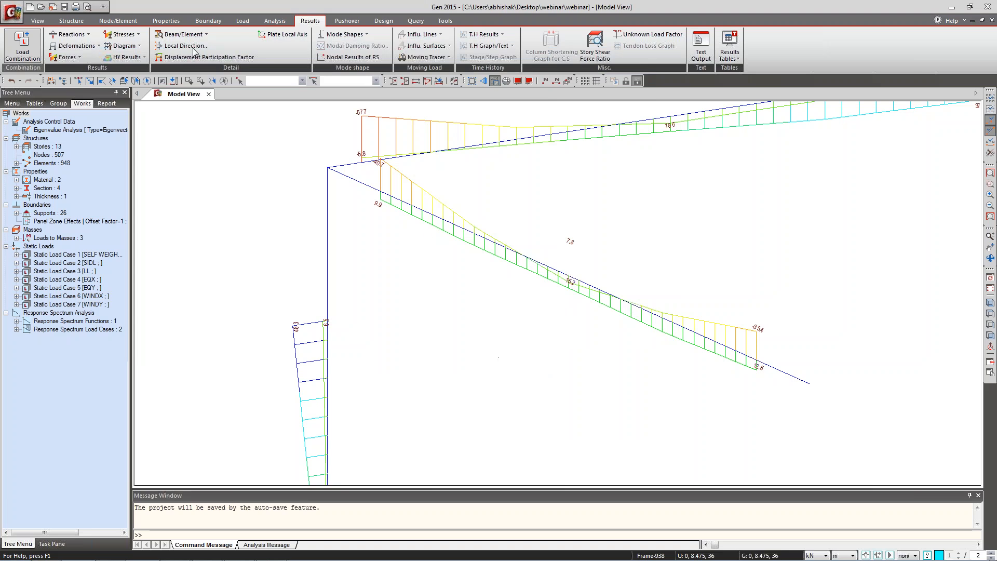
Examine the Beam Detail Analysis of element 938 for CBall: RC ENV_STR in a maximized view, and close it.
left_click(208, 35)
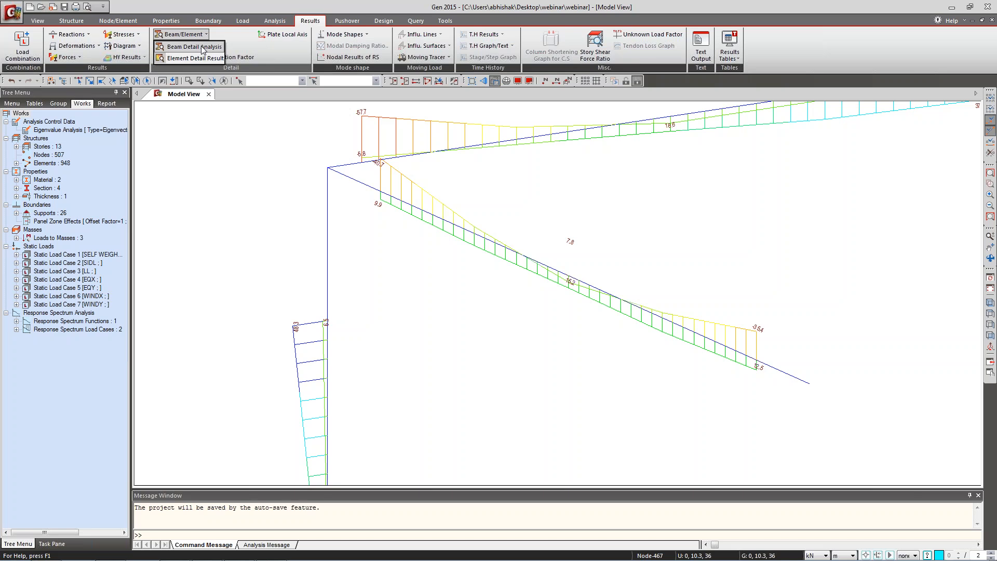
left_click(202, 47)
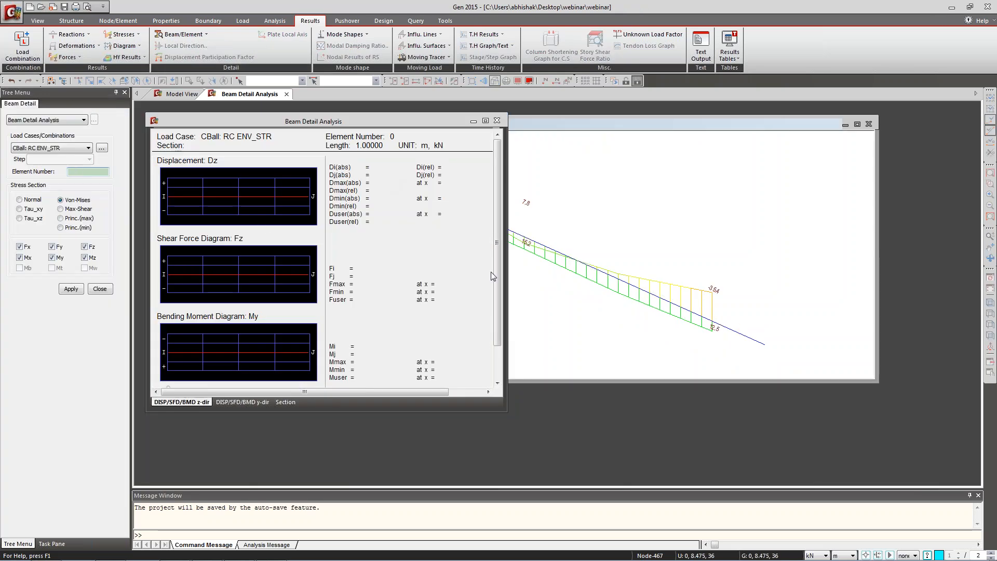
left_click(533, 261)
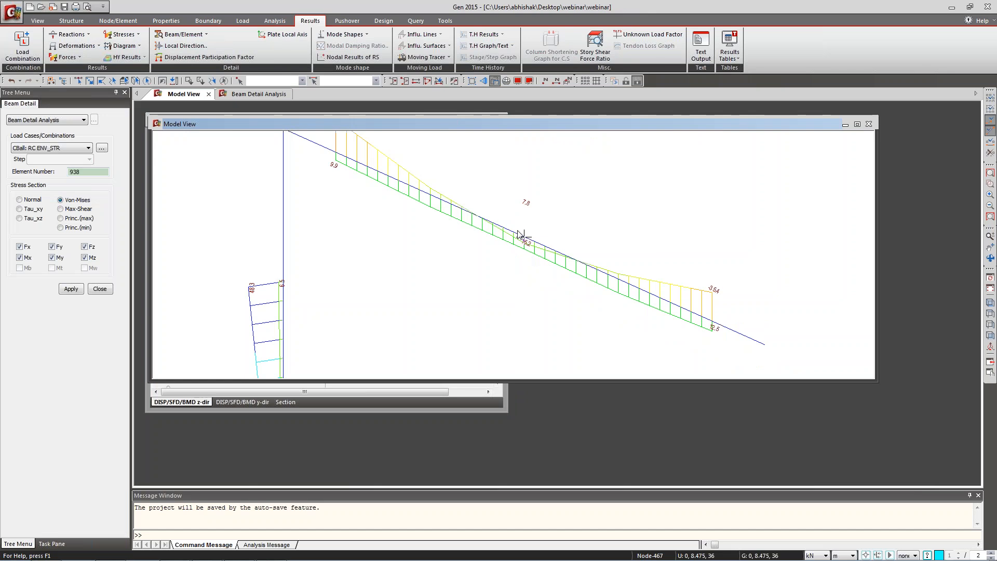
left_click(460, 397)
left_click(486, 121)
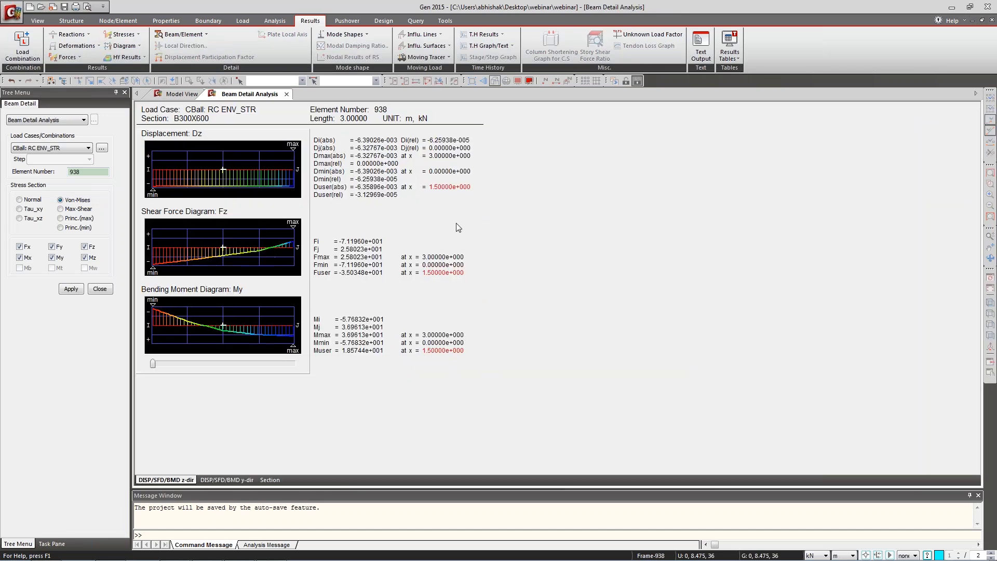
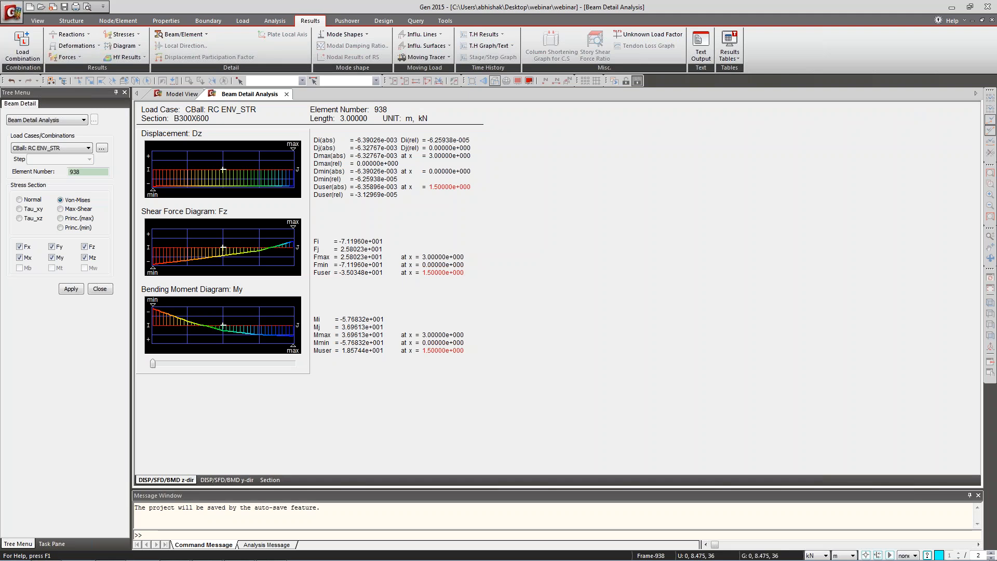
left_click(104, 289)
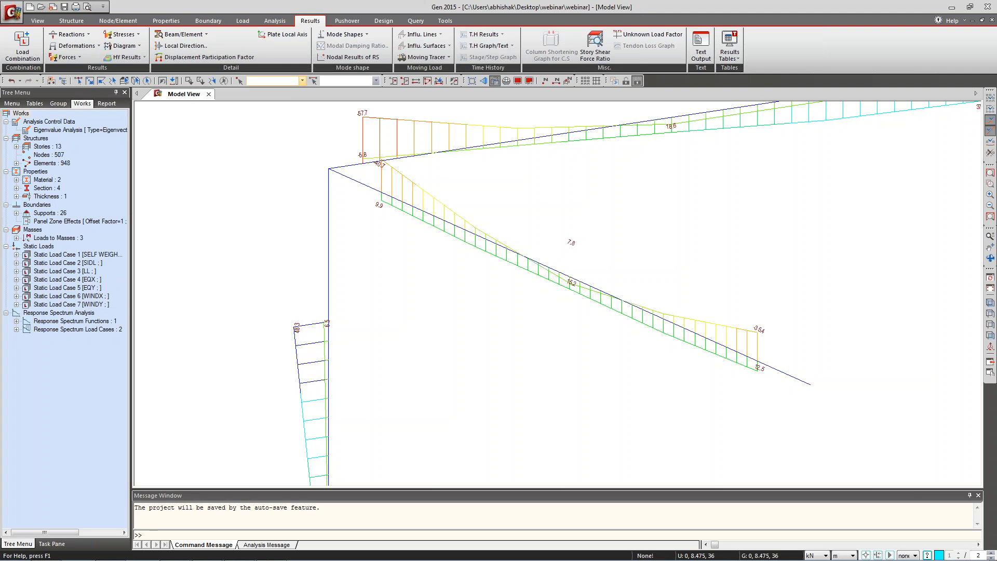
Reopen the beam diagram settings and inspect the decimal and exponential options for the value output, cancelling without changes.
left_click(66, 57)
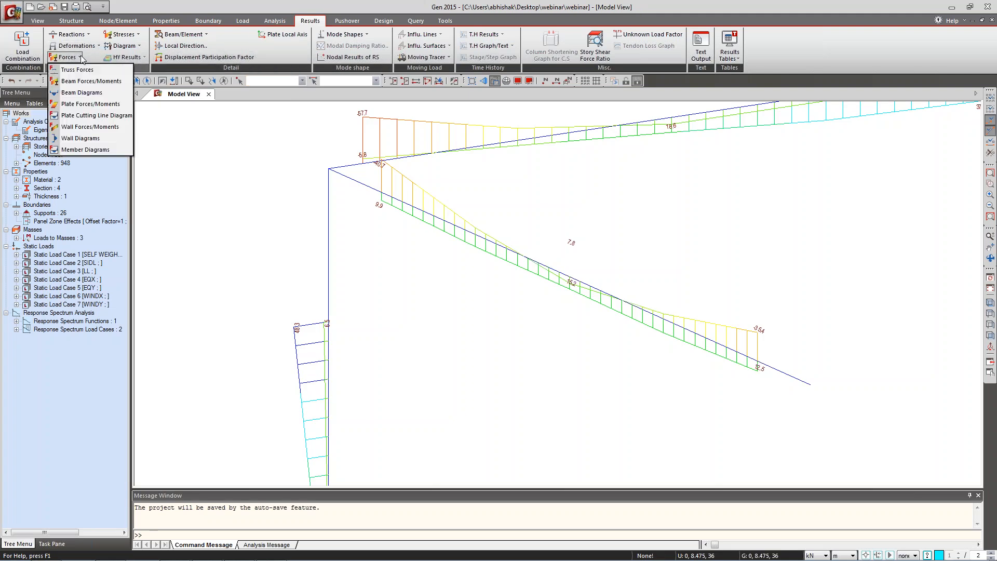
left_click(81, 92)
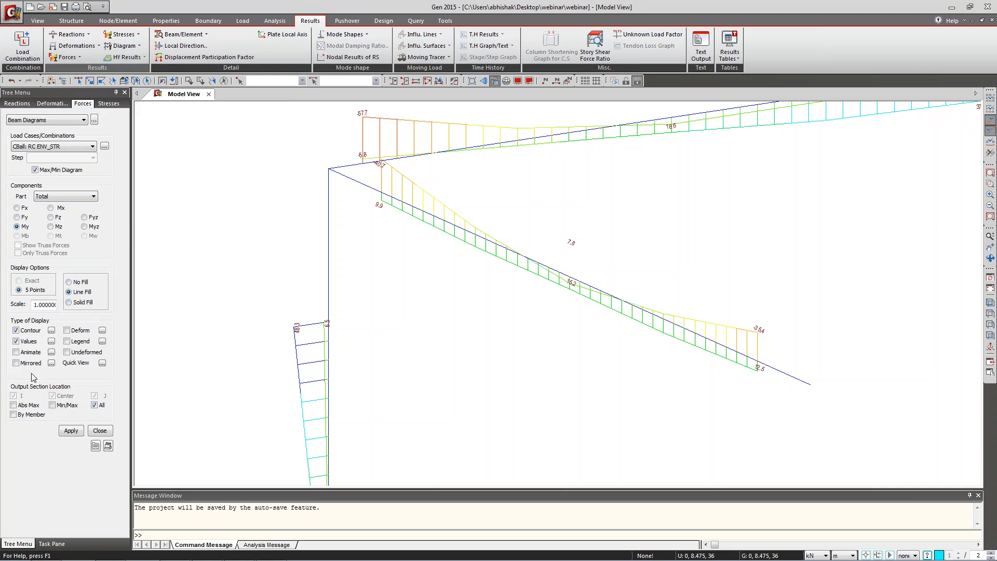
left_click(51, 341)
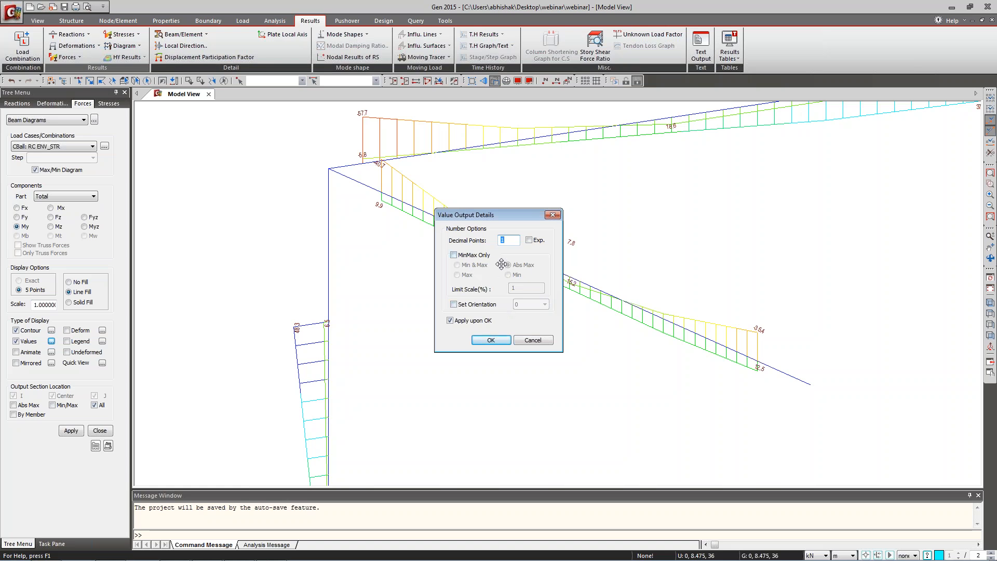
left_click(529, 240)
left_click(530, 241)
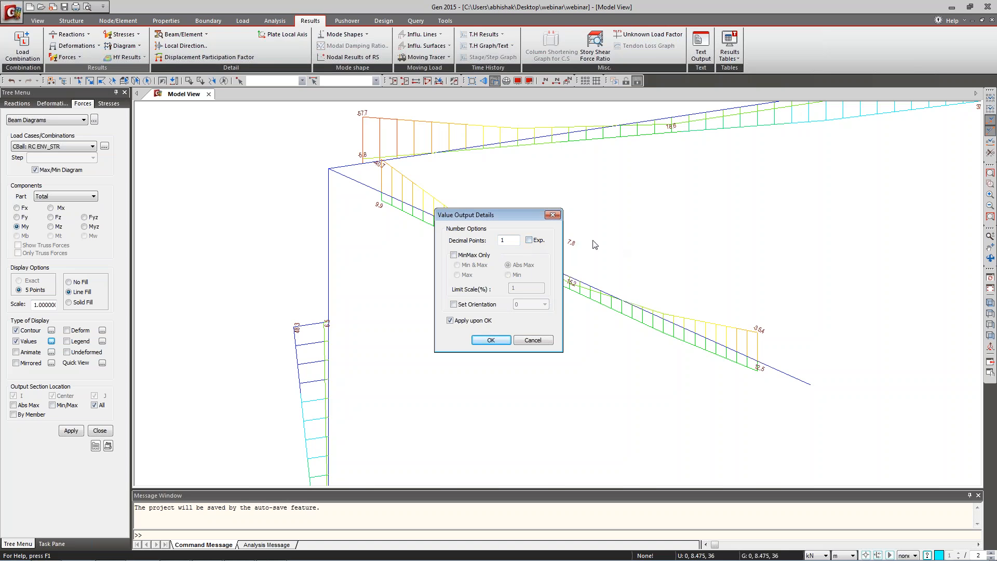
left_click(529, 340)
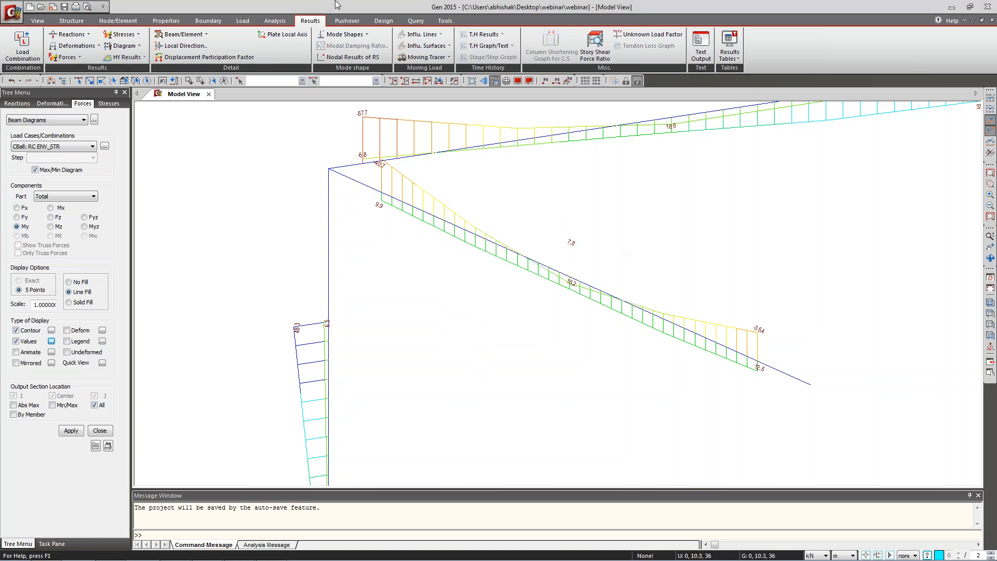
Inspect the decimal-point output formats for dimensions, forces and loads in the program preferences, cancelling without changes.
left_click(445, 21)
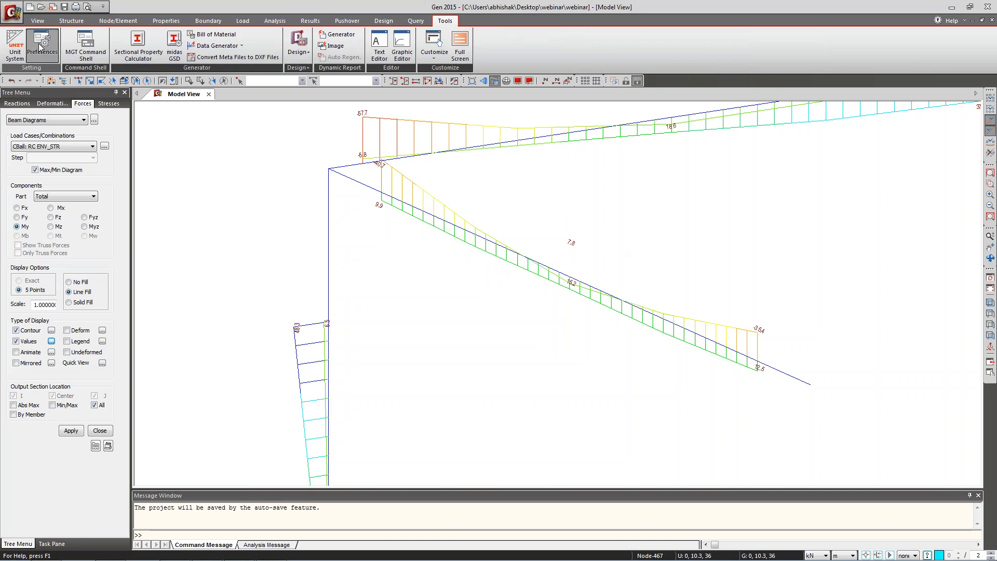
left_click(173, 82)
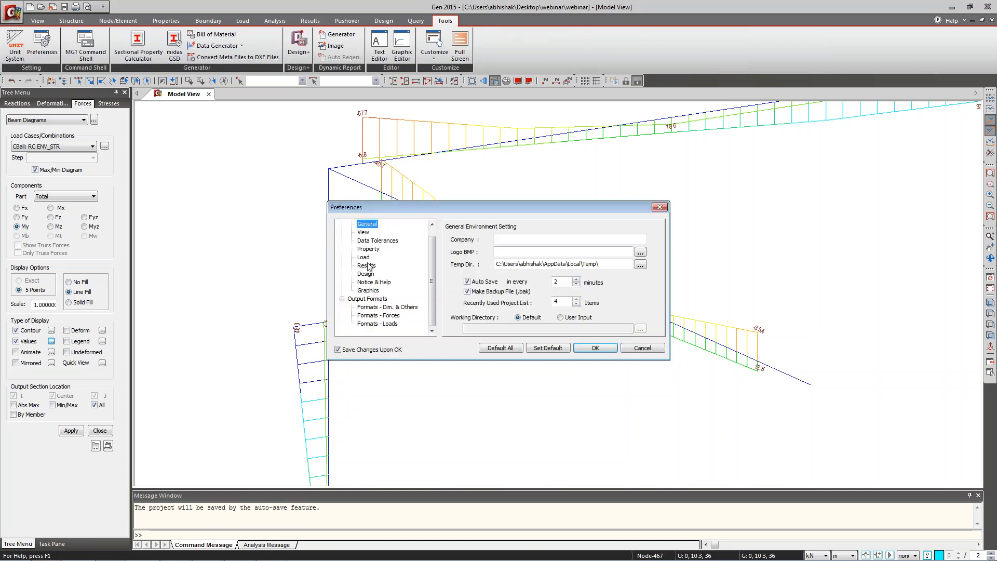
left_click(378, 308)
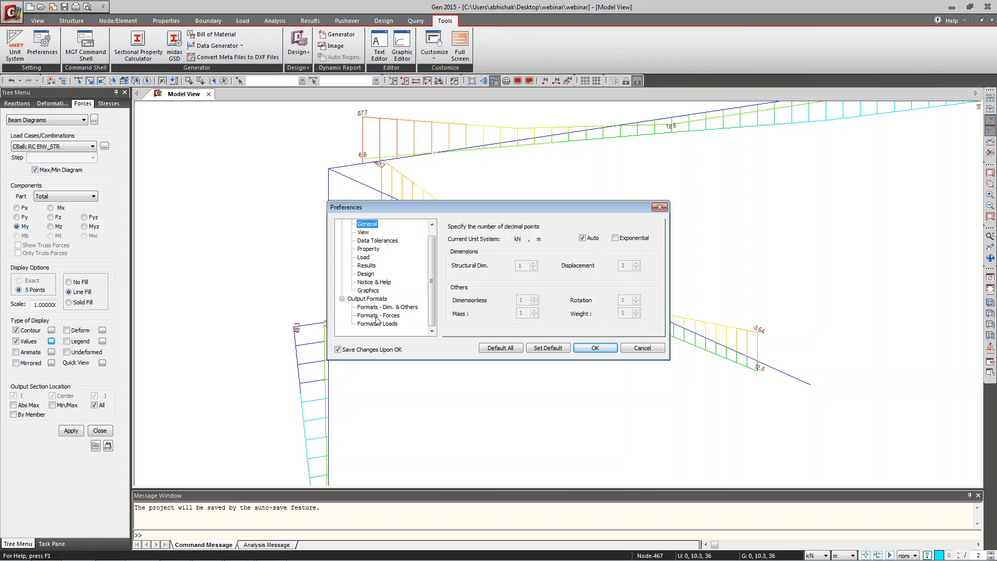
left_click(377, 316)
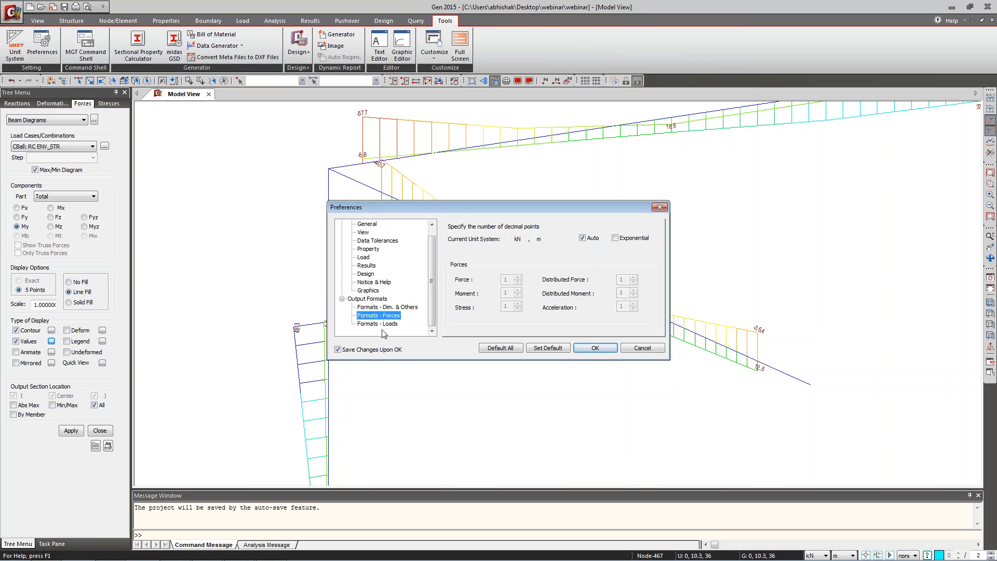
left_click(384, 324)
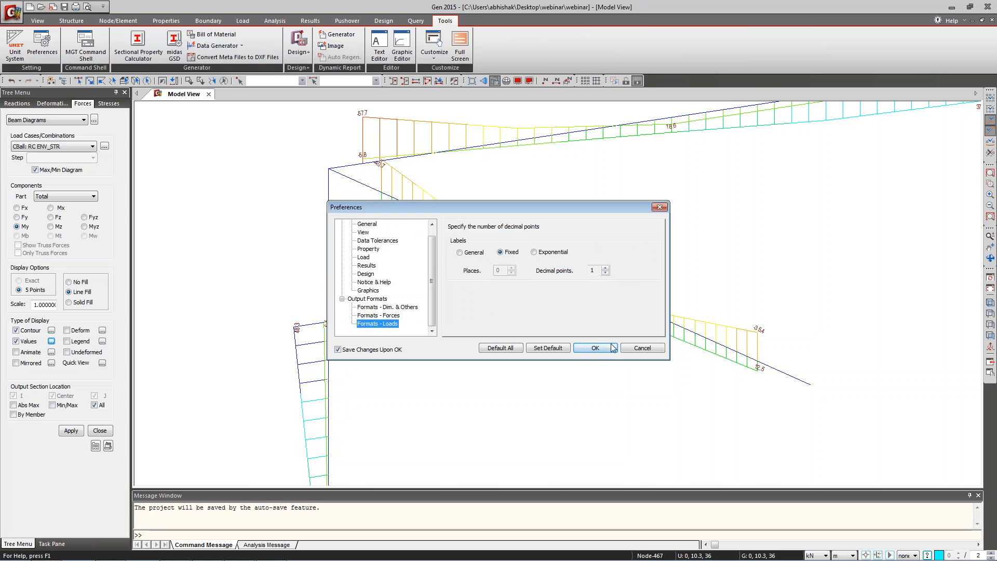
left_click(637, 349)
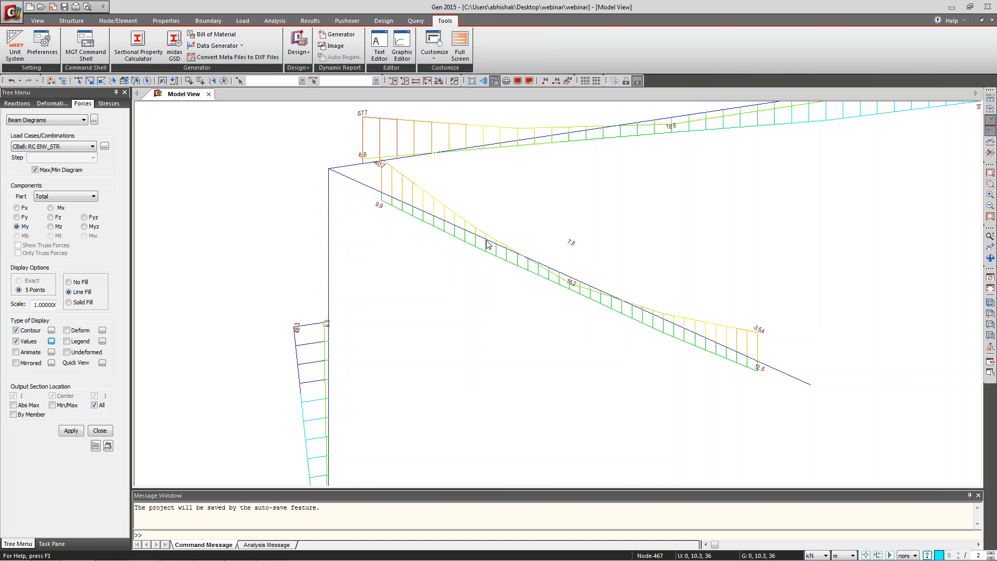
Compare the Exponential and Fixed rank value types in the legend details of the beam diagram, cancelling without changes.
left_click(102, 341)
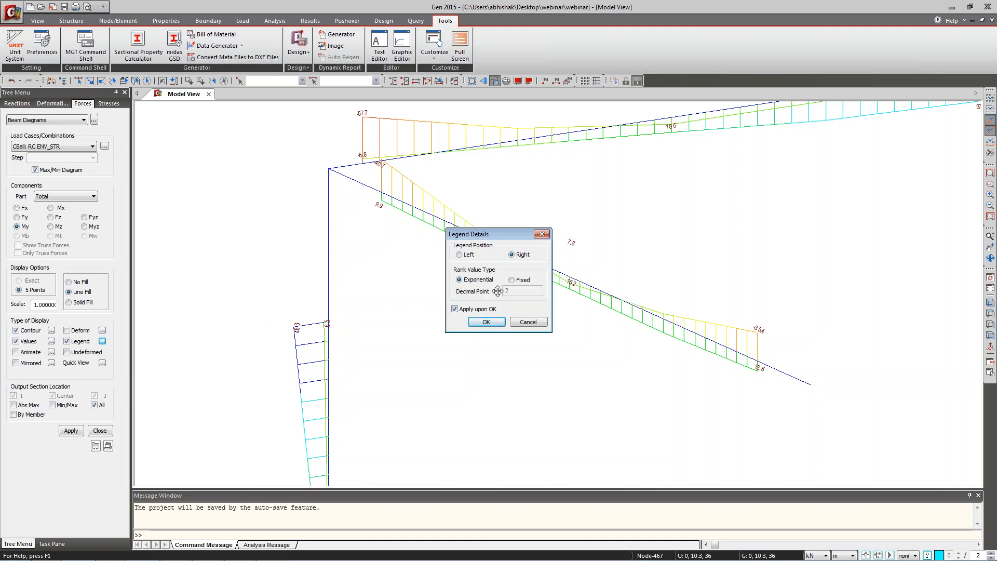
left_click(522, 280)
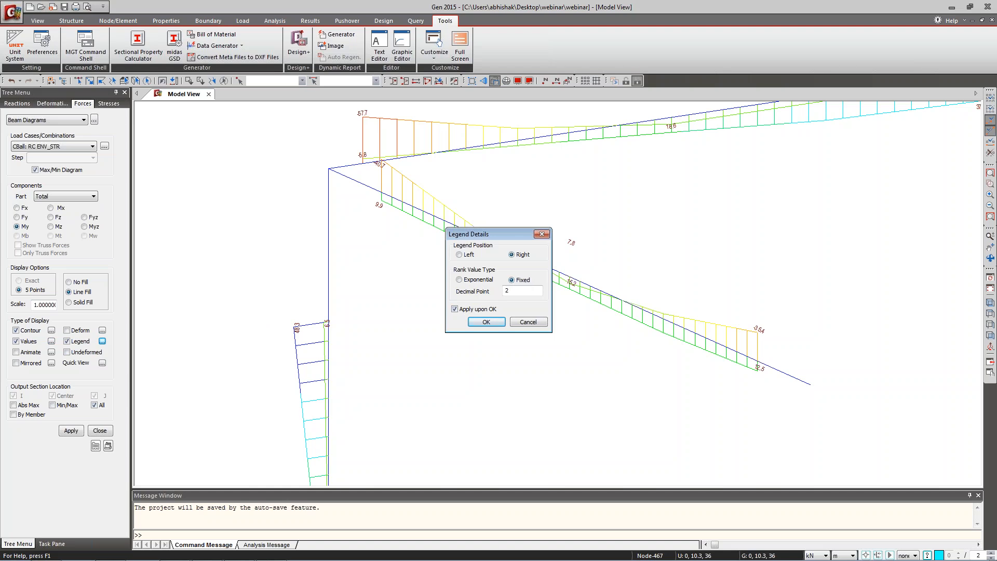
left_click(474, 281)
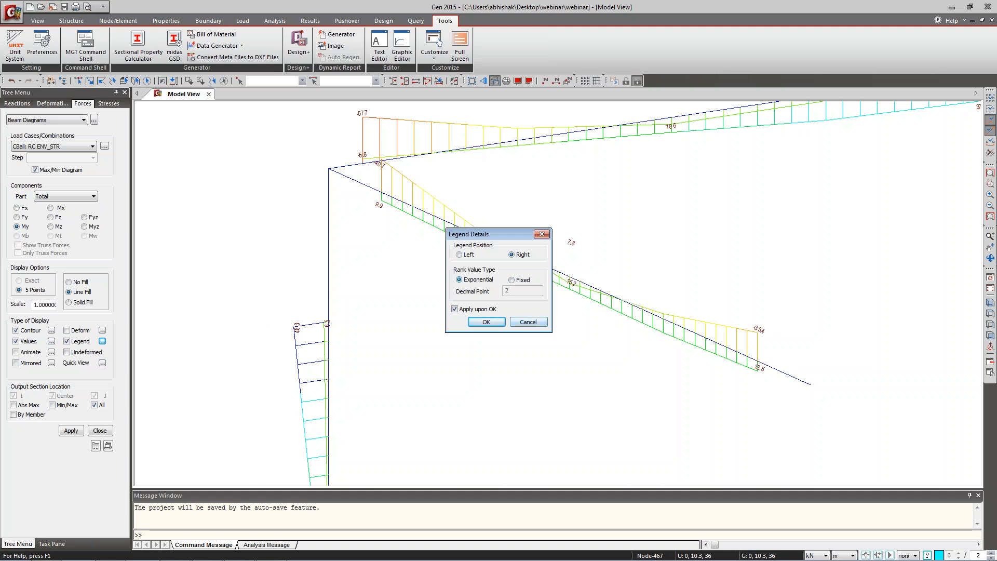
left_click(528, 322)
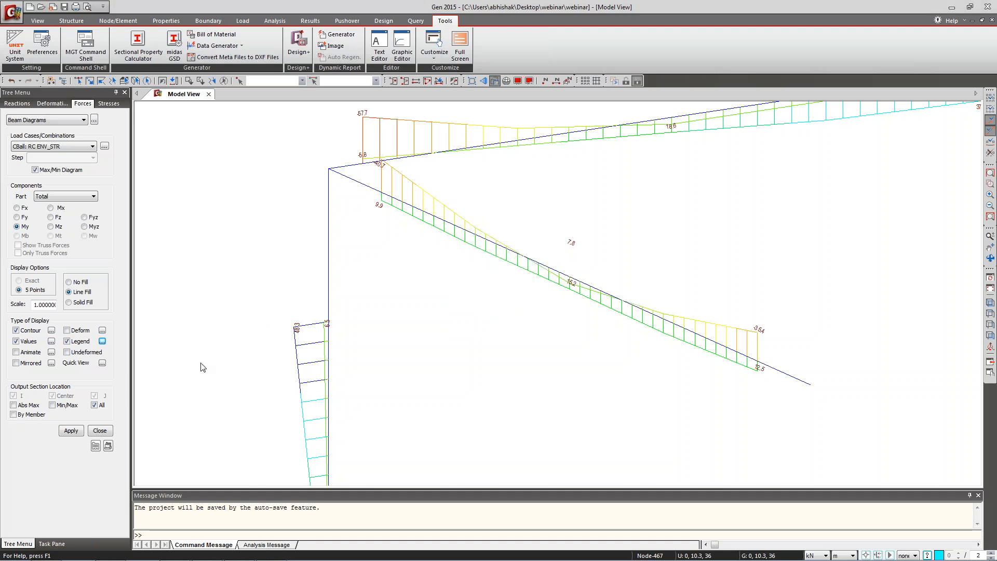
left_click(67, 342)
left_click(102, 341)
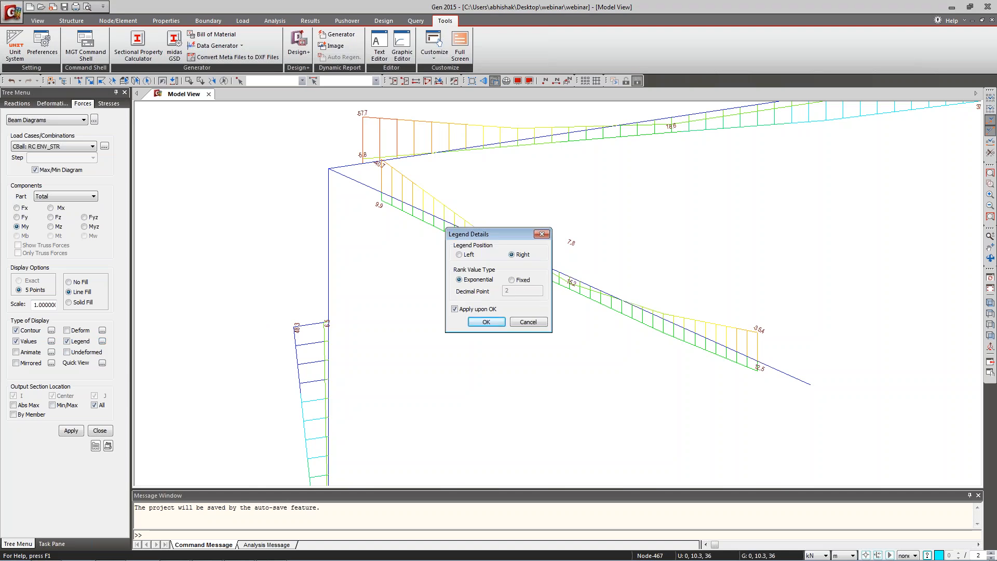
left_click(523, 281)
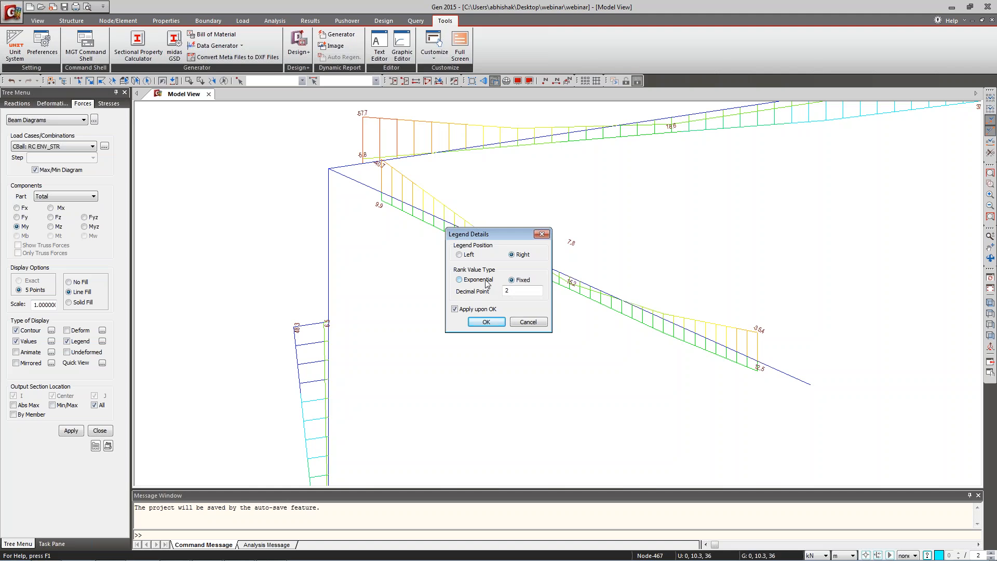
left_click(485, 280)
left_click(531, 282)
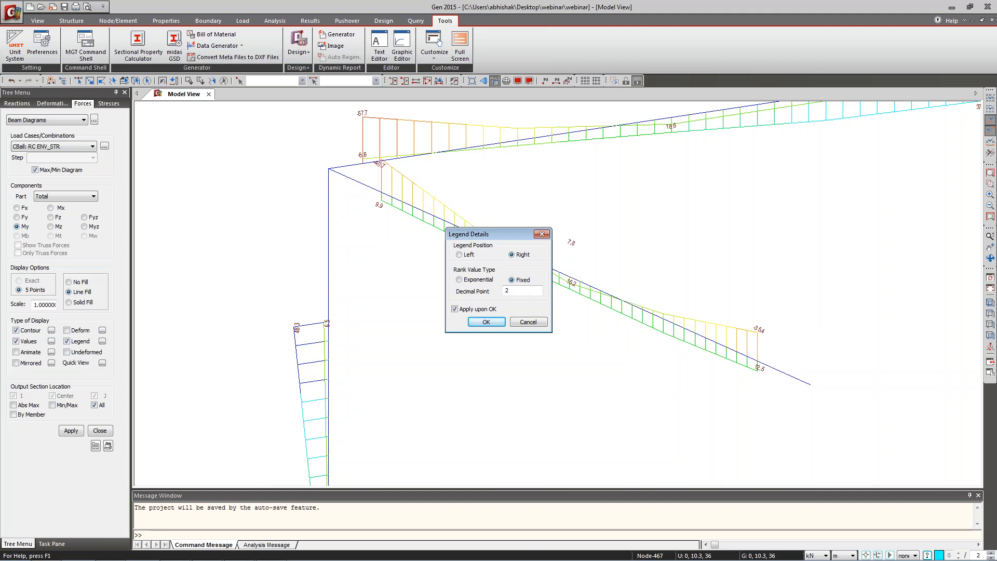
left_click(527, 322)
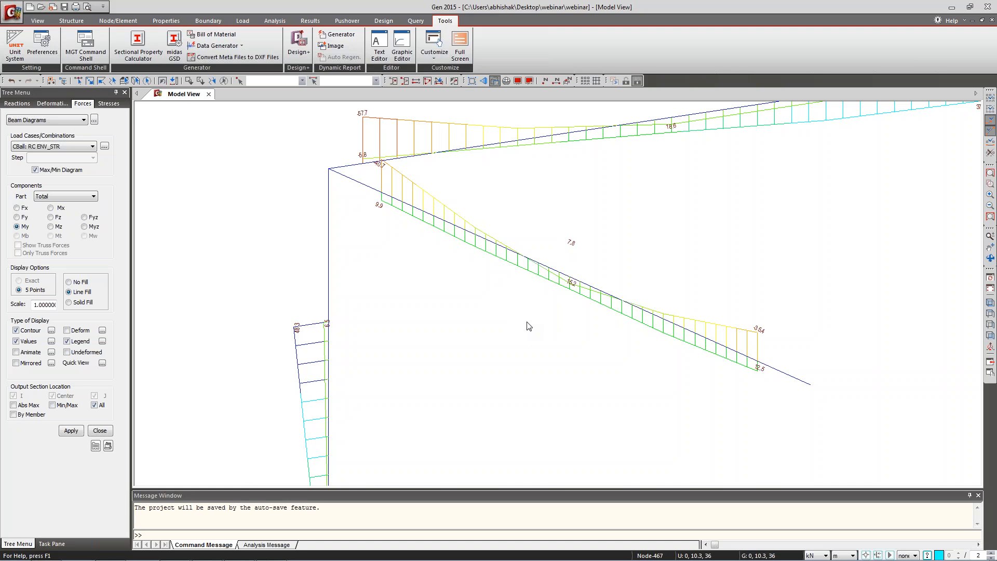
View the available results tables, including the story tables such as the soft story and weak story irregularity checks.
left_click(137, 22)
left_click(307, 21)
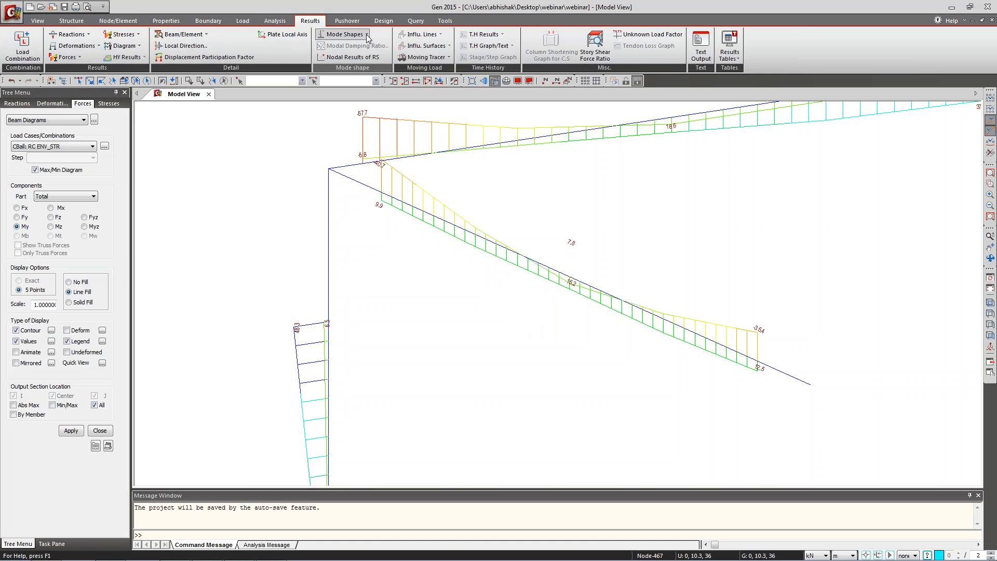
left_click(738, 61)
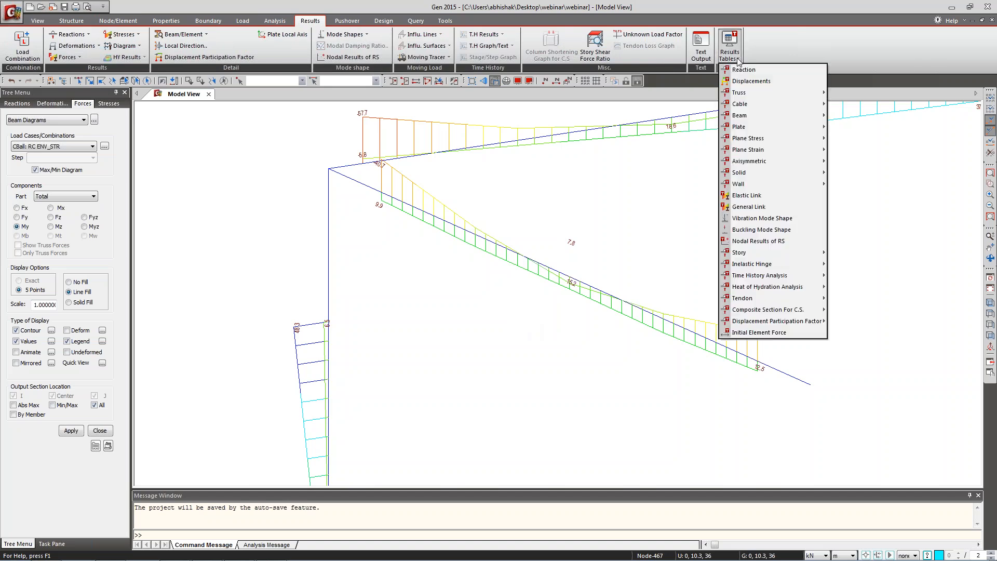
mouse_move(761, 258)
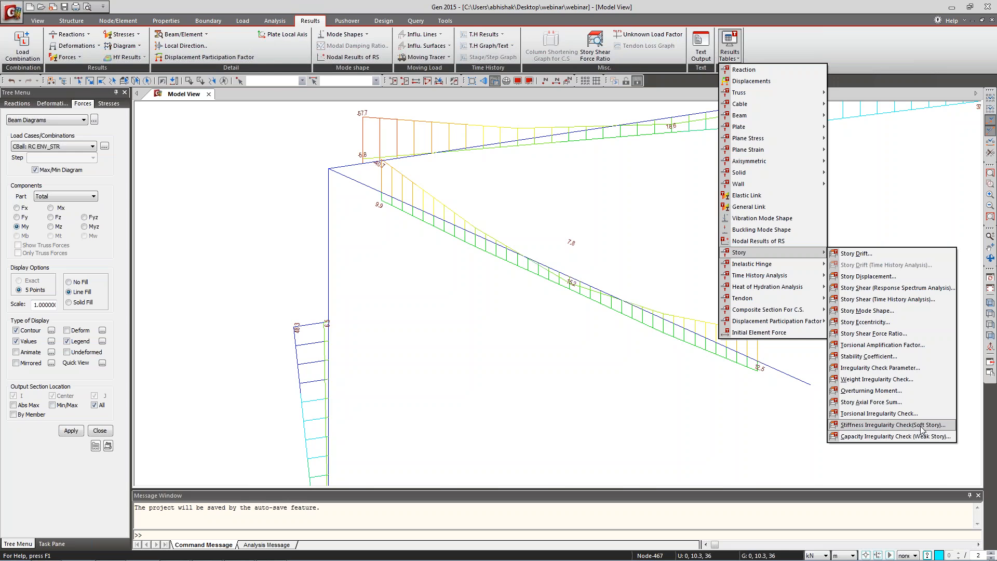
left_click(624, 466)
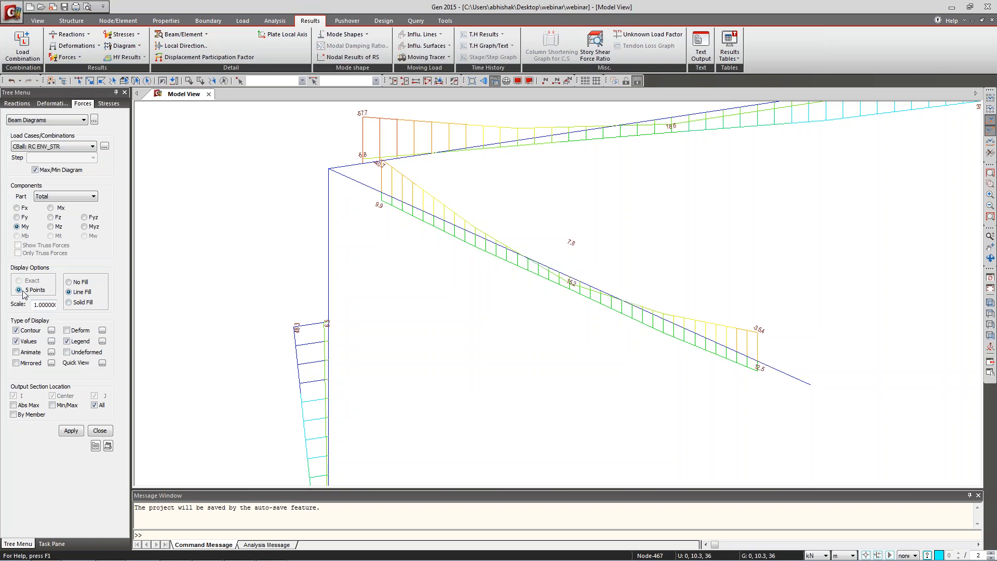
Close the beam diagram results and show the whole building frame as a rendered model with all elements active.
left_click(103, 431)
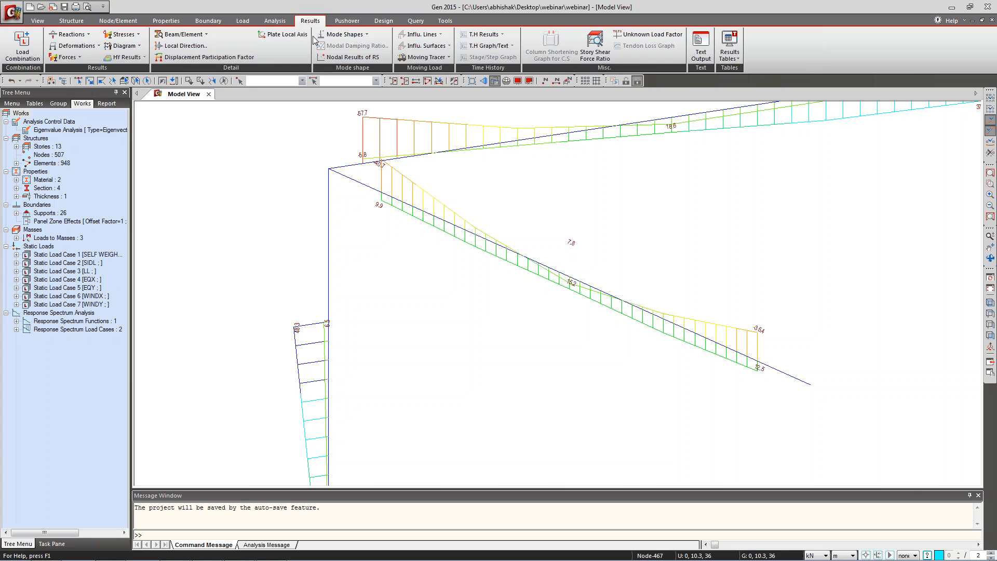
left_click(992, 288)
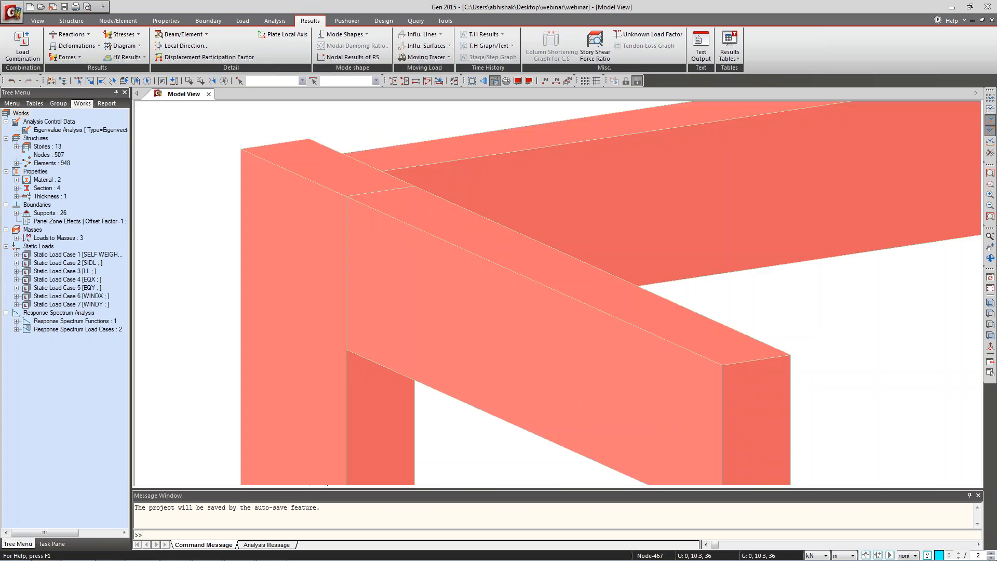
key("ctrl+a")
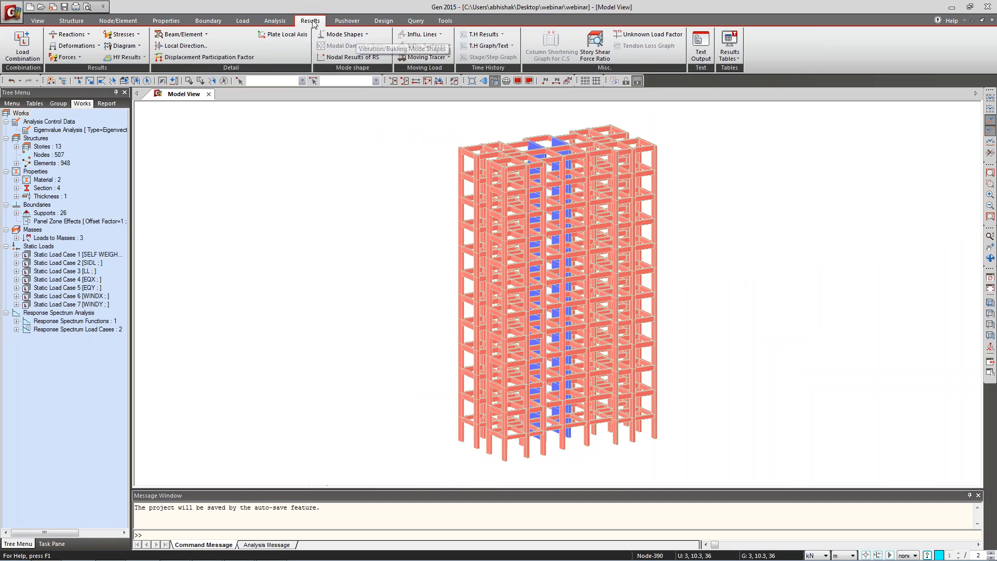
Display the vibration mode shapes of Modes 5 to 8 together in vertically tiled windows.
left_click(367, 35)
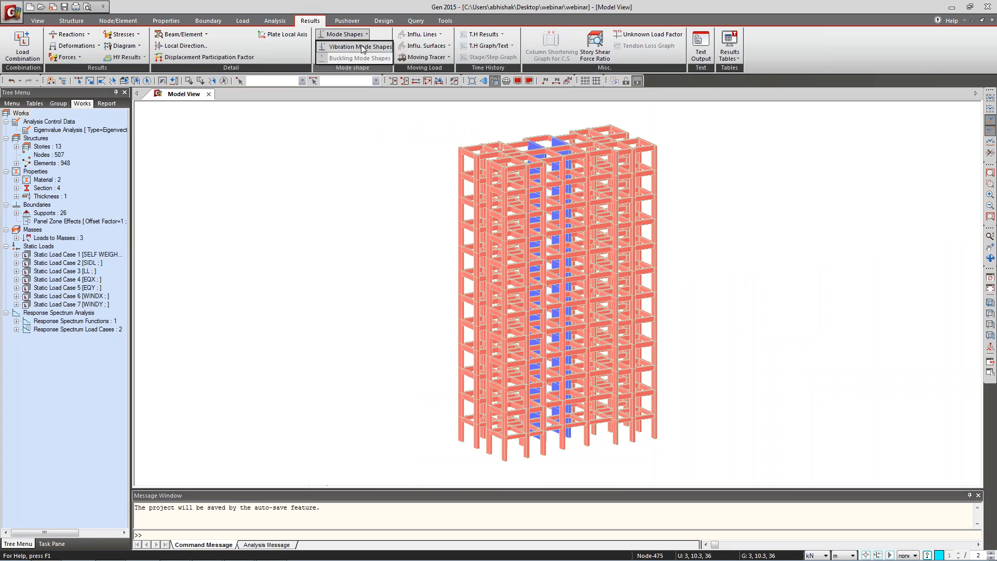
left_click(363, 48)
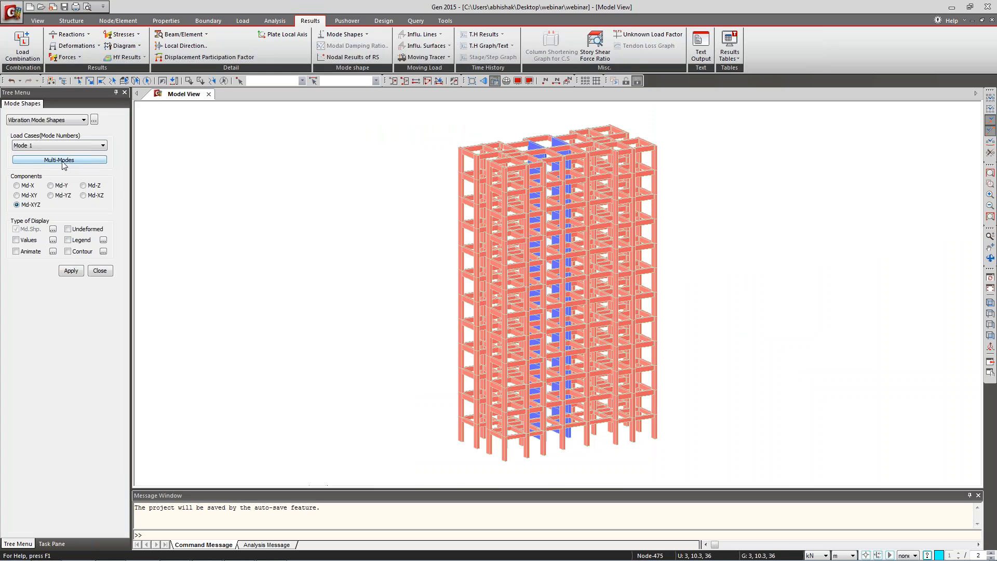
left_click(59, 160)
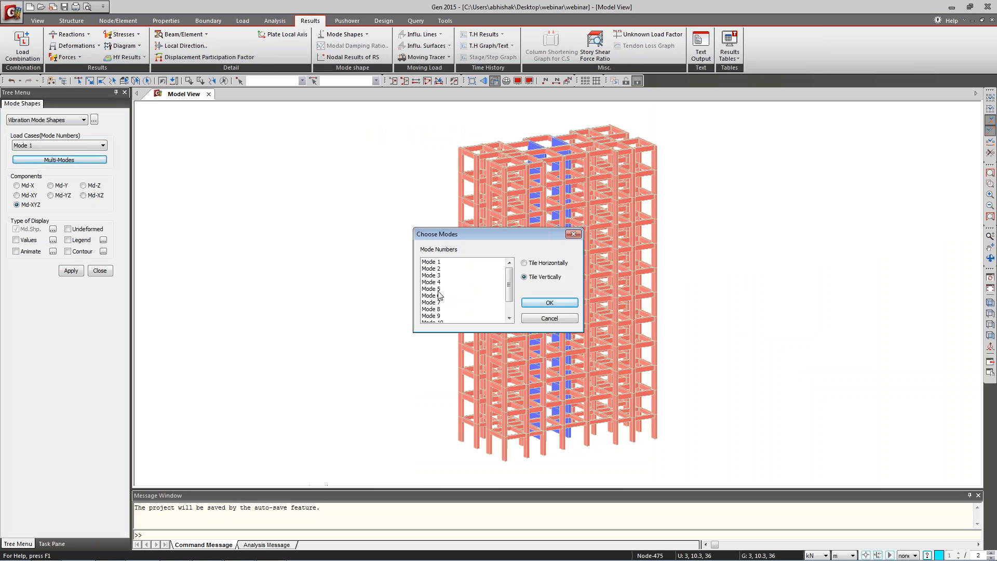
left_click_drag(438, 294, 444, 313)
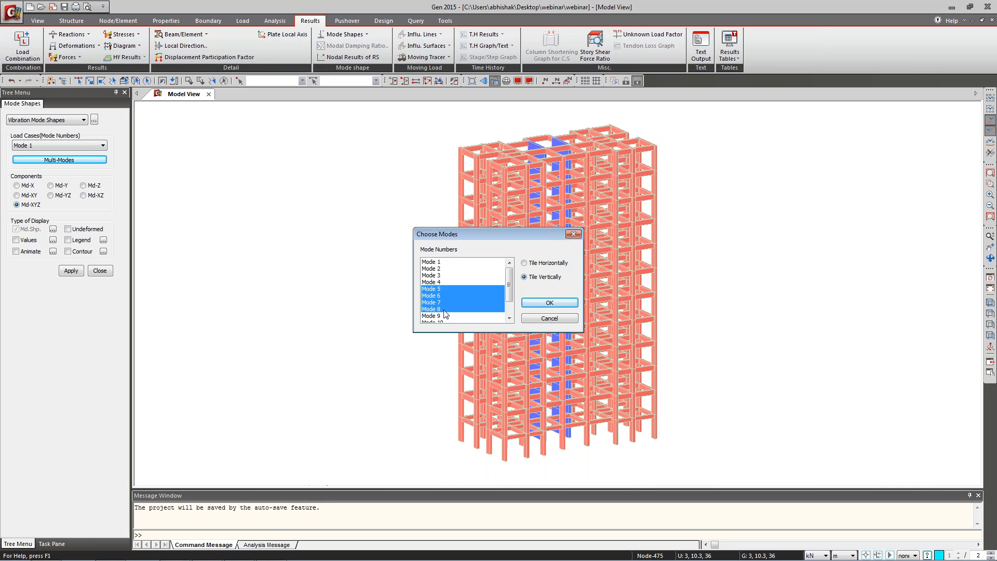
left_click(554, 304)
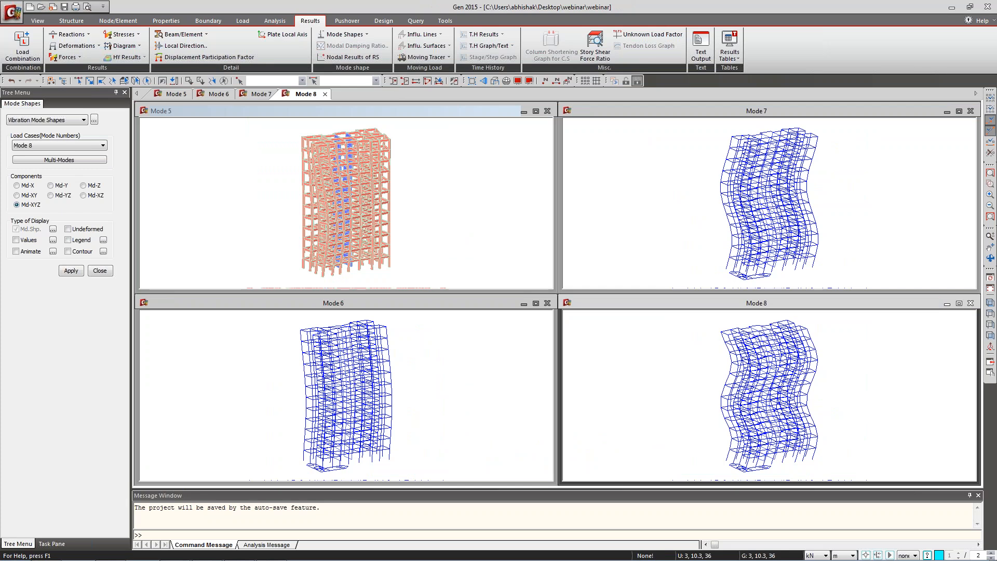
Close the Mode 6, Mode 7 and Mode 8 windows and maximize Mode 5 with the model fitted to the view.
left_click(547, 303)
left_click(970, 304)
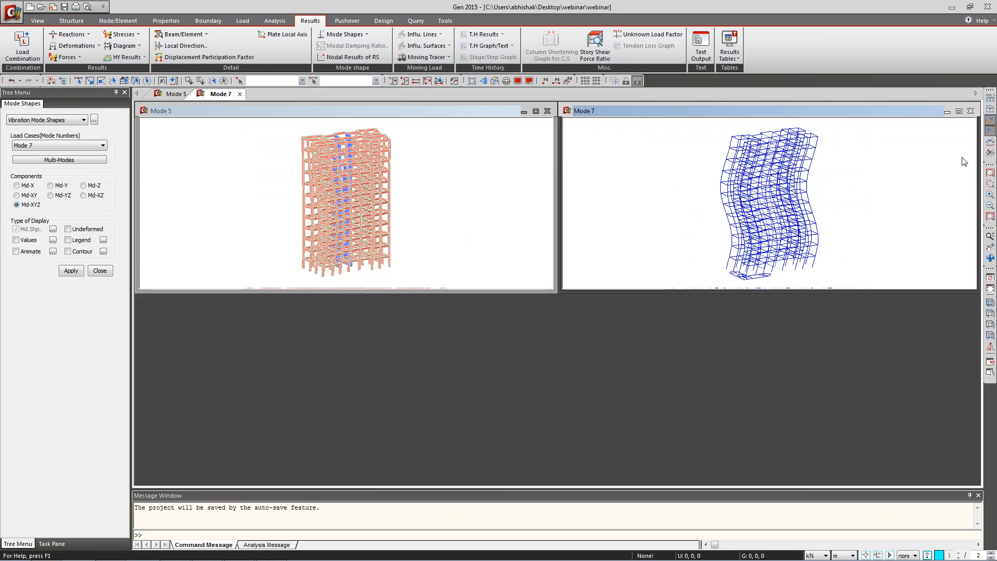
left_click(971, 110)
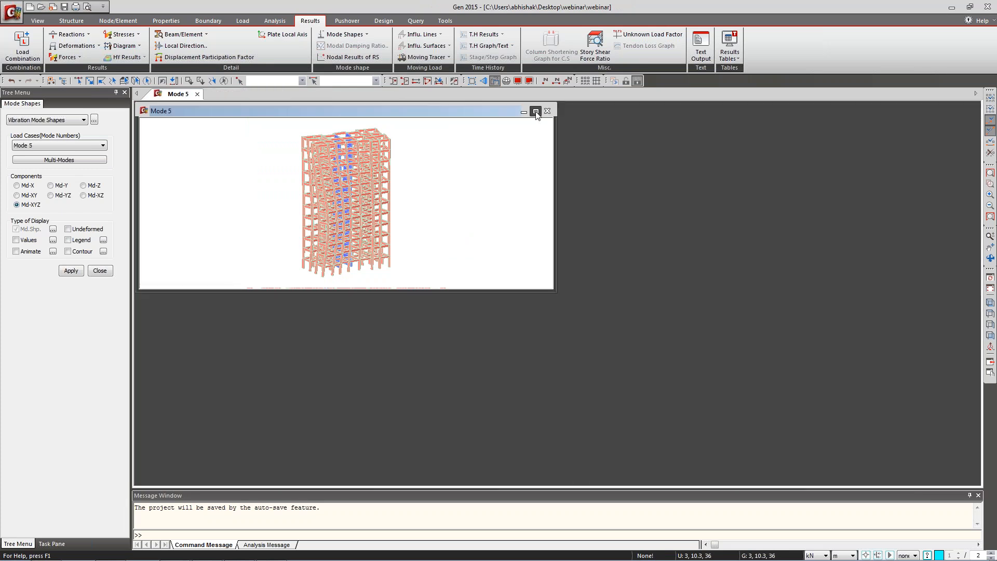
left_click(536, 111)
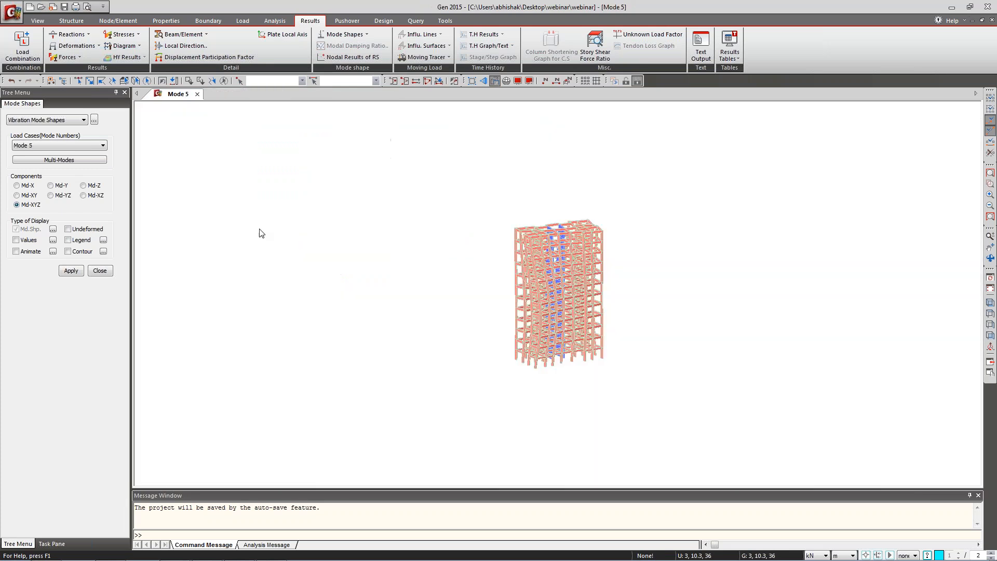
left_click(990, 173)
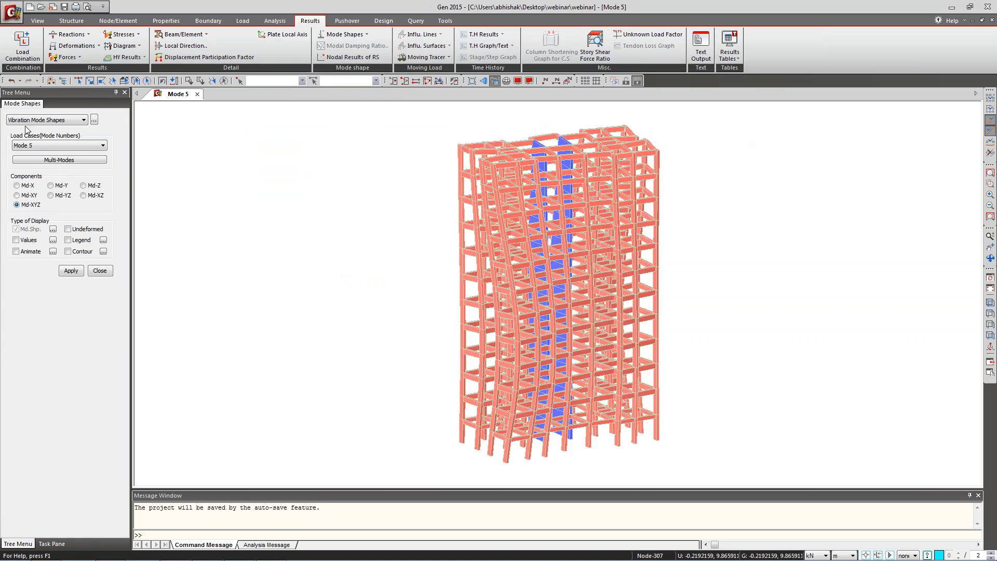
Open the Eigenvalue Mode results table with the default records and highlight the modal frequencies in rad/sec.
left_click(93, 121)
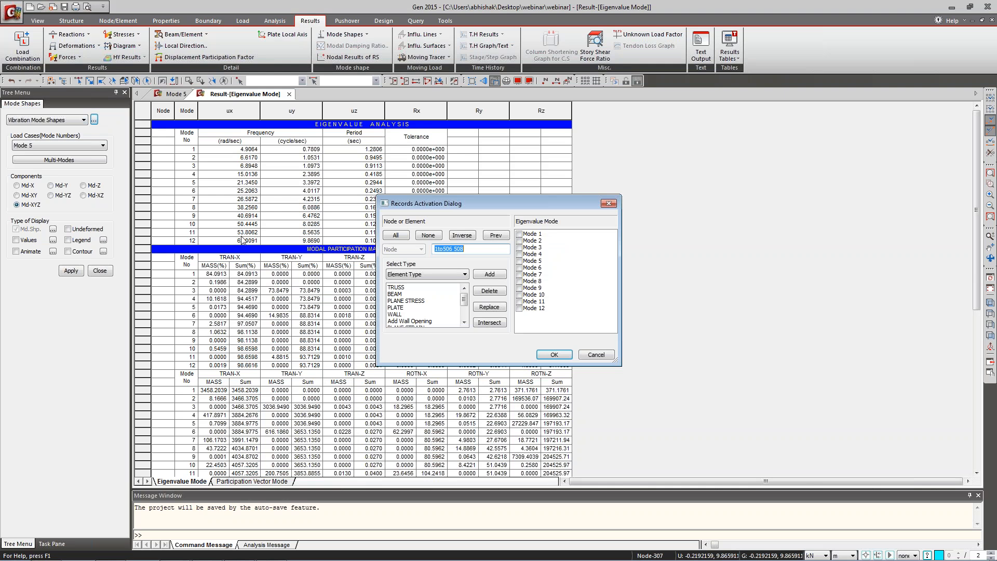
left_click(554, 355)
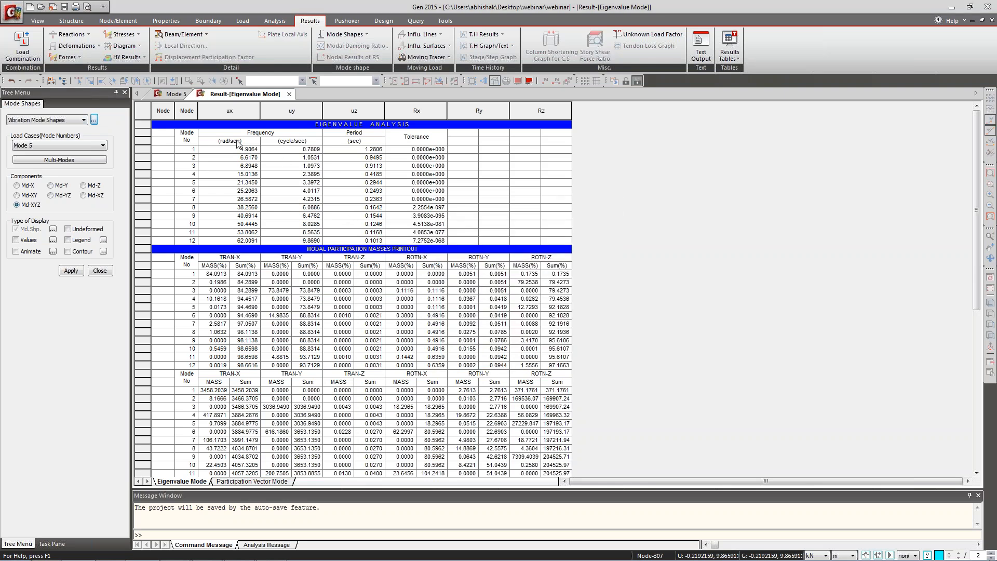
left_click(230, 110)
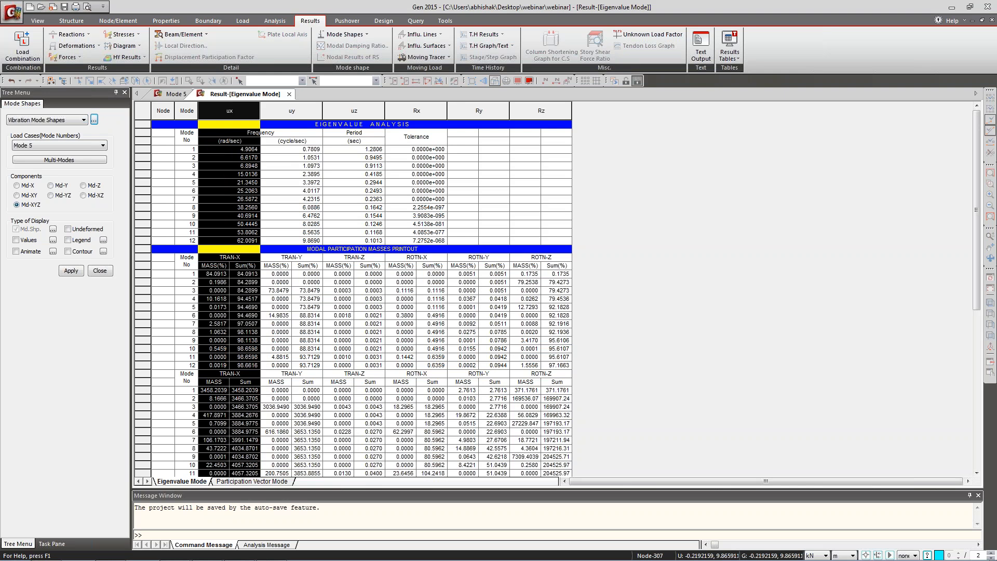
left_click(234, 165)
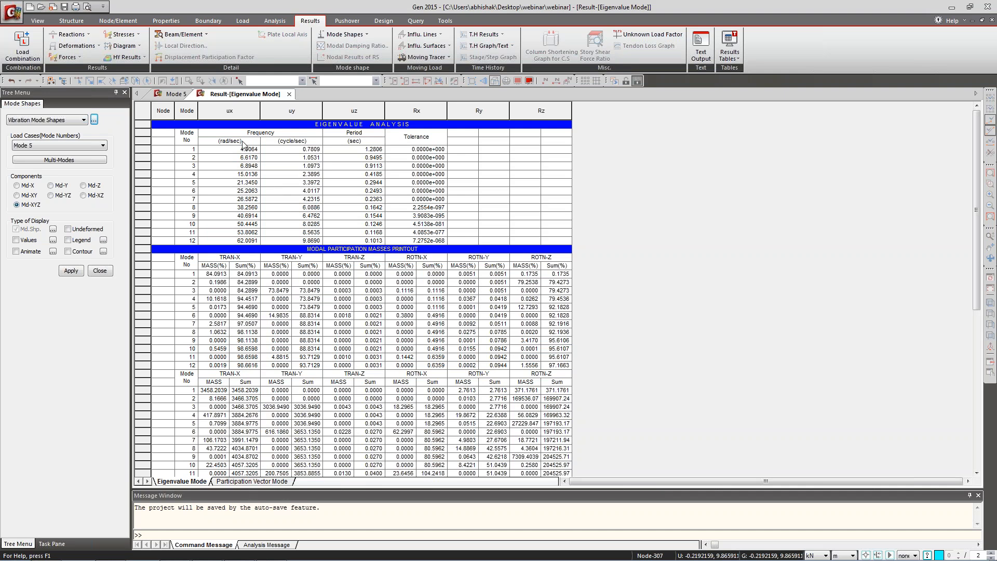
left_click_drag(244, 141, 221, 237)
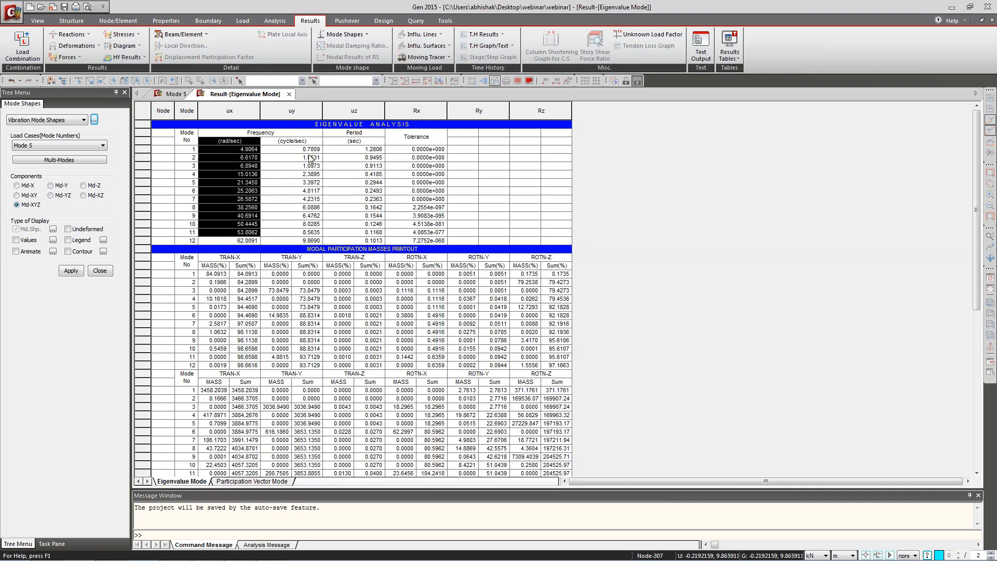
Highlight the modal frequencies in cycle/sec and the periods in the eigenvalue analysis table.
left_click_drag(300, 141, 305, 243)
left_click_drag(376, 135, 360, 243)
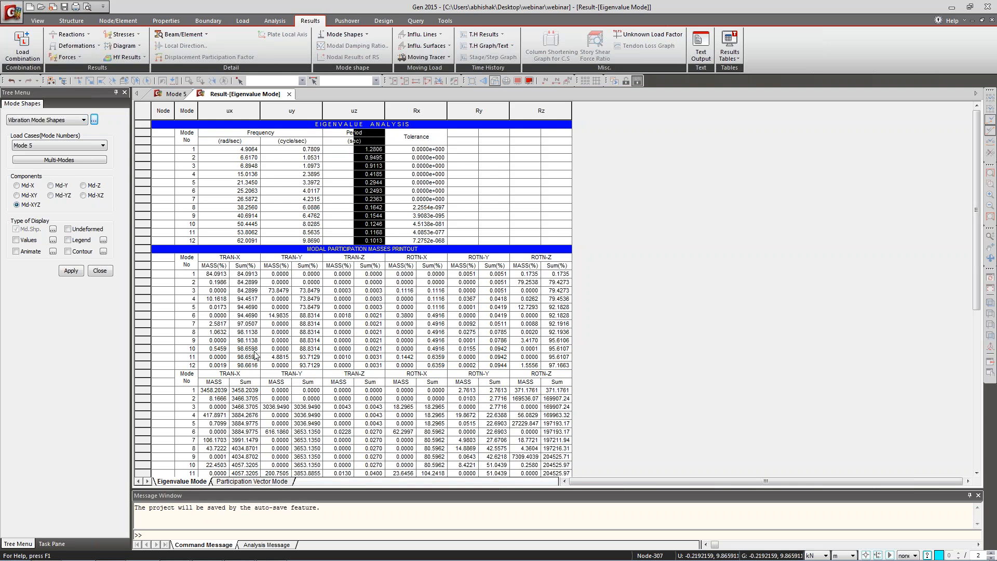
left_click(240, 262)
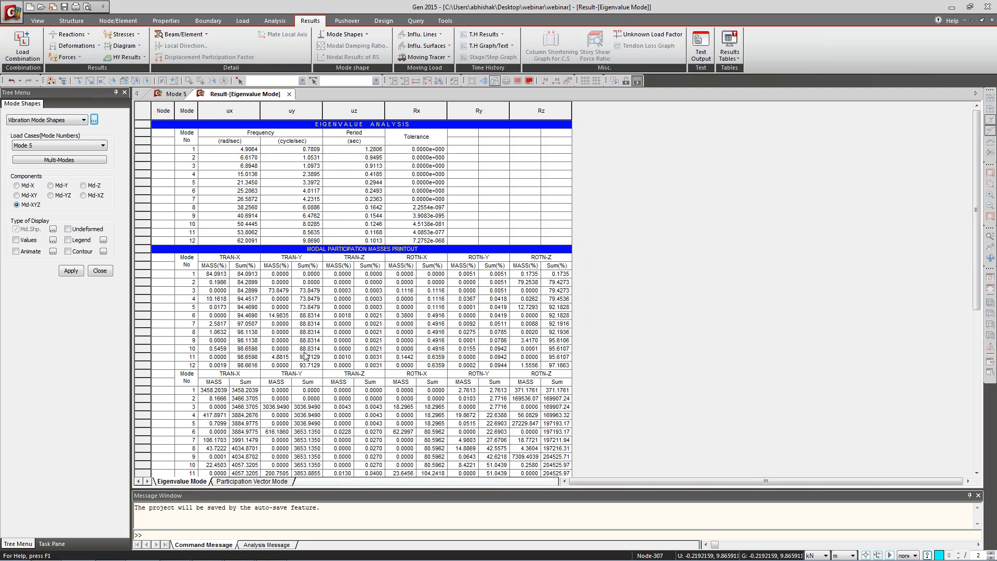
Highlight the TRAN-X and TRAN-Y participation masses of Modes 11 and 3, followed by their cumulative percentage columns.
left_click_drag(245, 360, 308, 357)
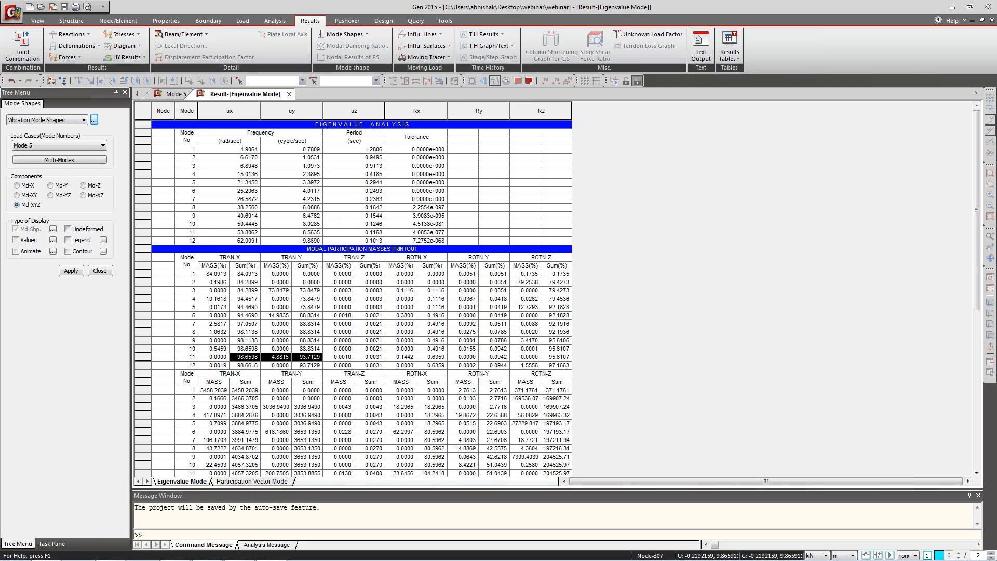
left_click(249, 280)
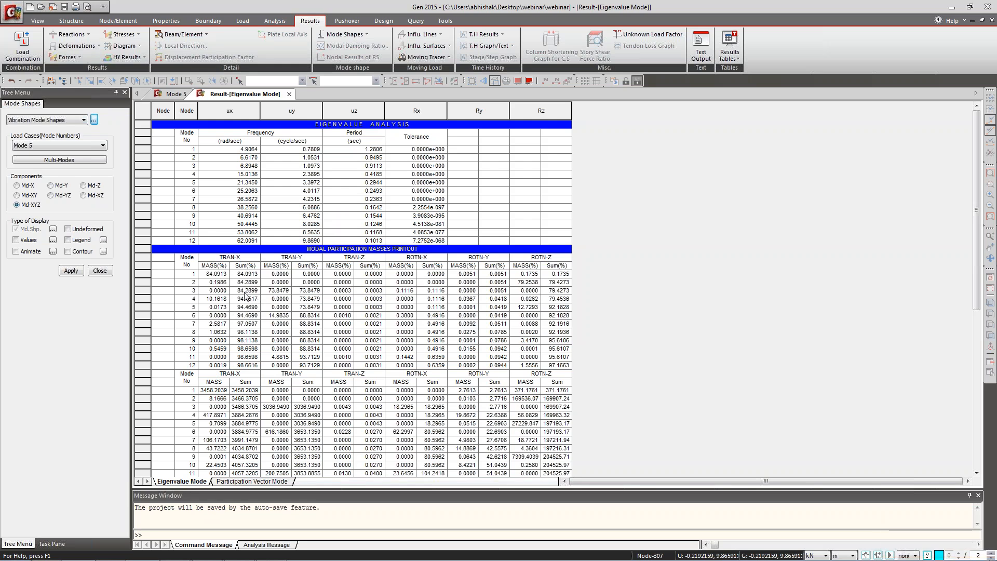
left_click_drag(249, 290, 306, 291)
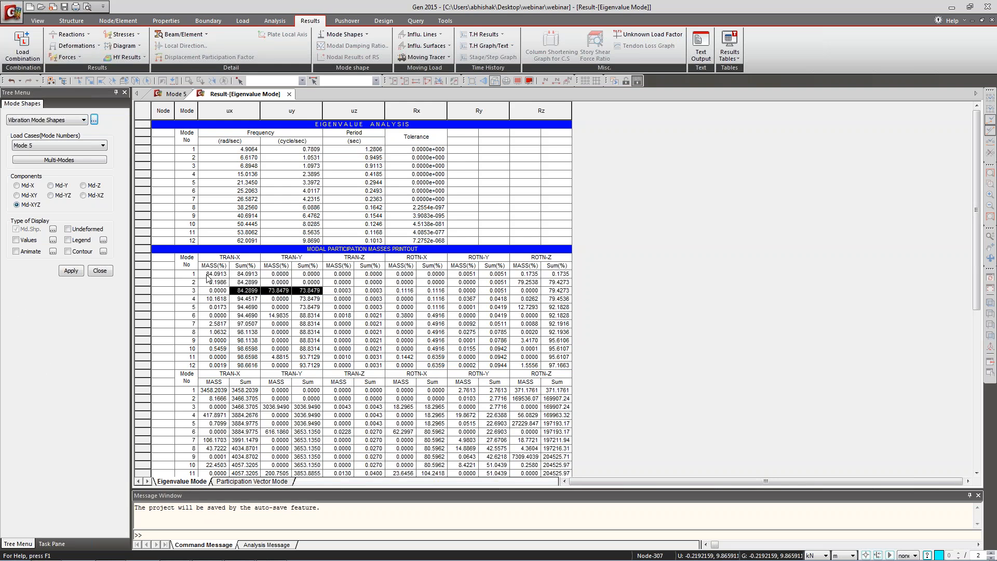
left_click_drag(207, 277, 206, 364)
left_click_drag(255, 266, 248, 358)
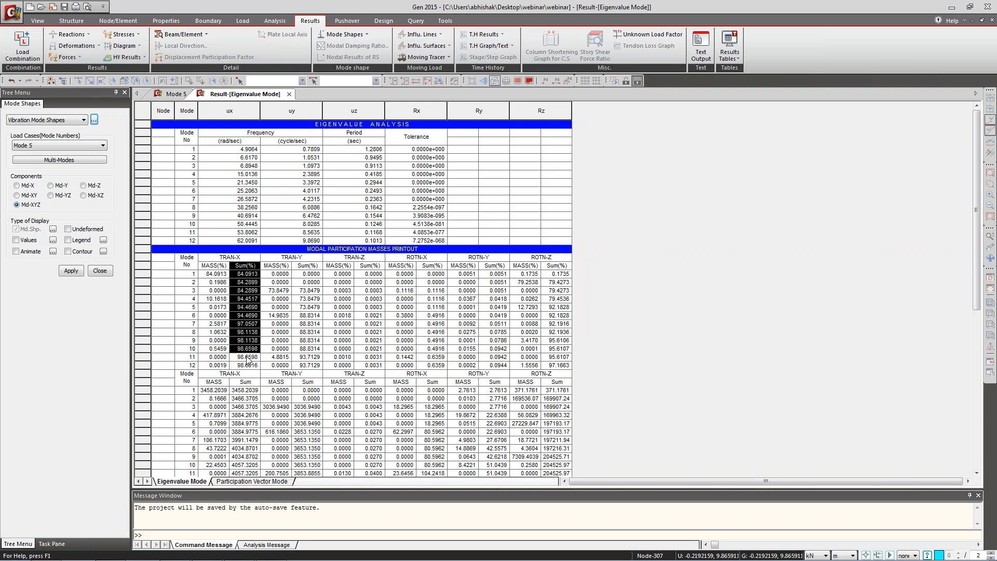
left_click_drag(310, 266, 343, 356)
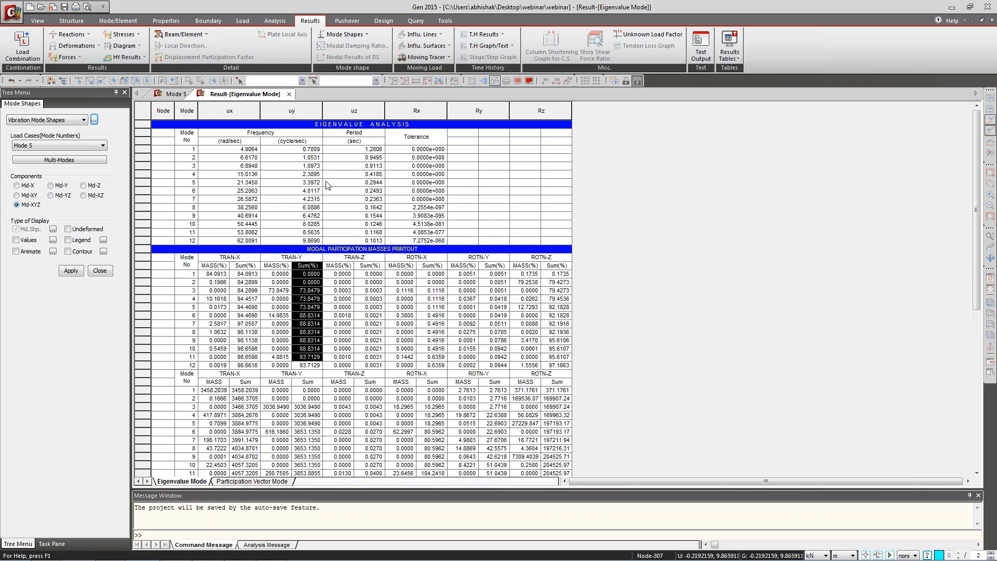
Close the eigenvalue results table and mode shape display, and activate only the column and two beams meeting at the frame's upper corner.
right_click(285, 152)
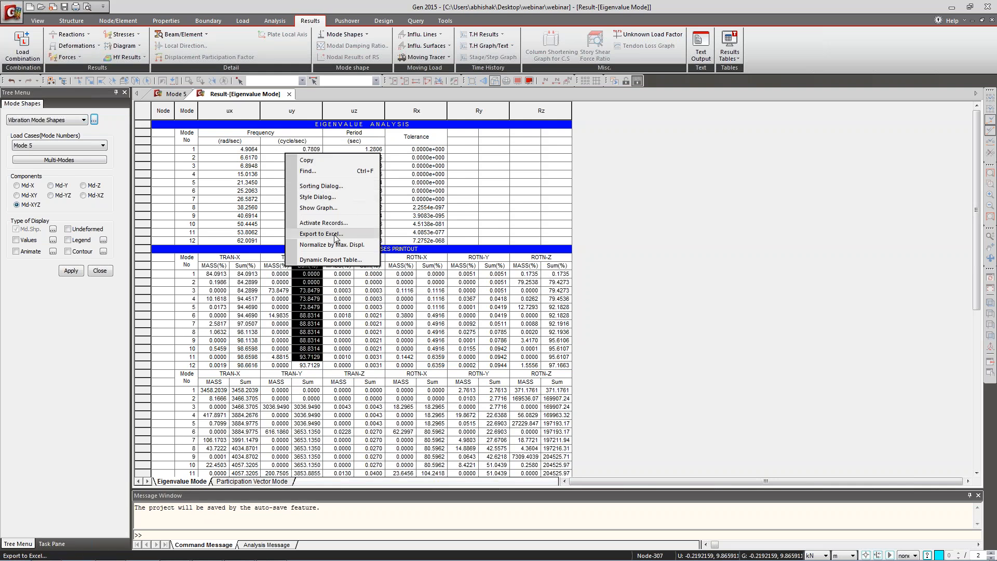
left_click(290, 94)
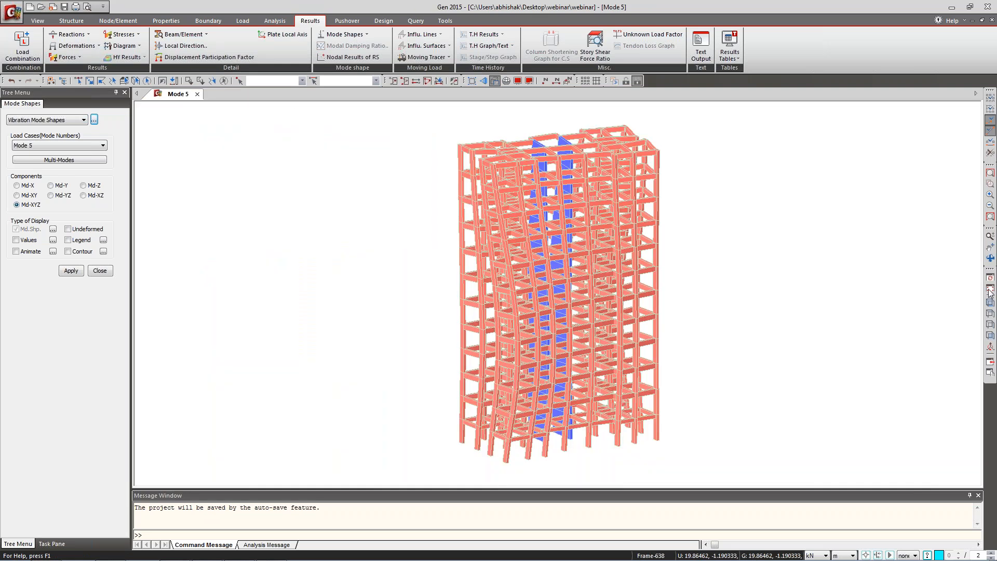
key("Escape")
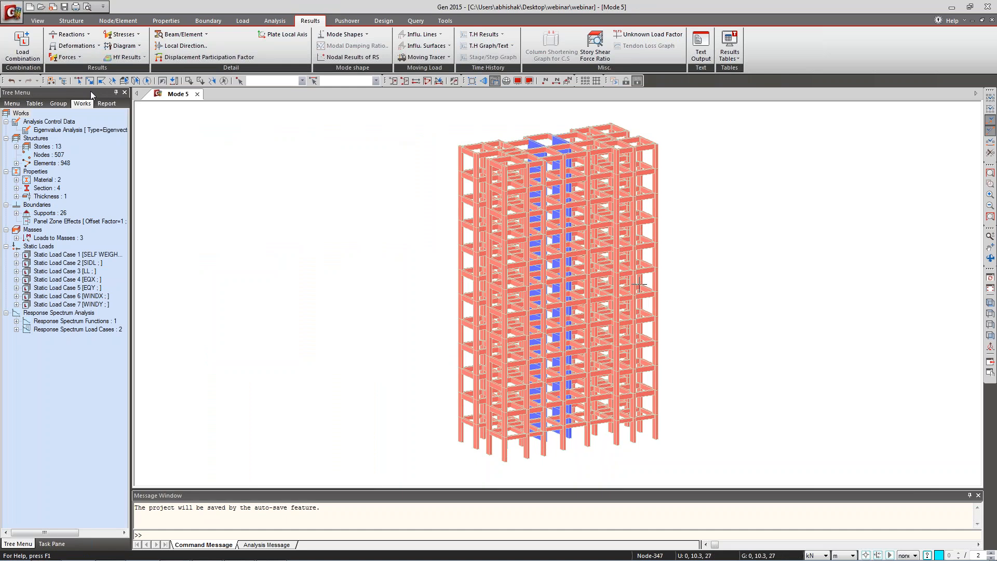
left_click(443, 161)
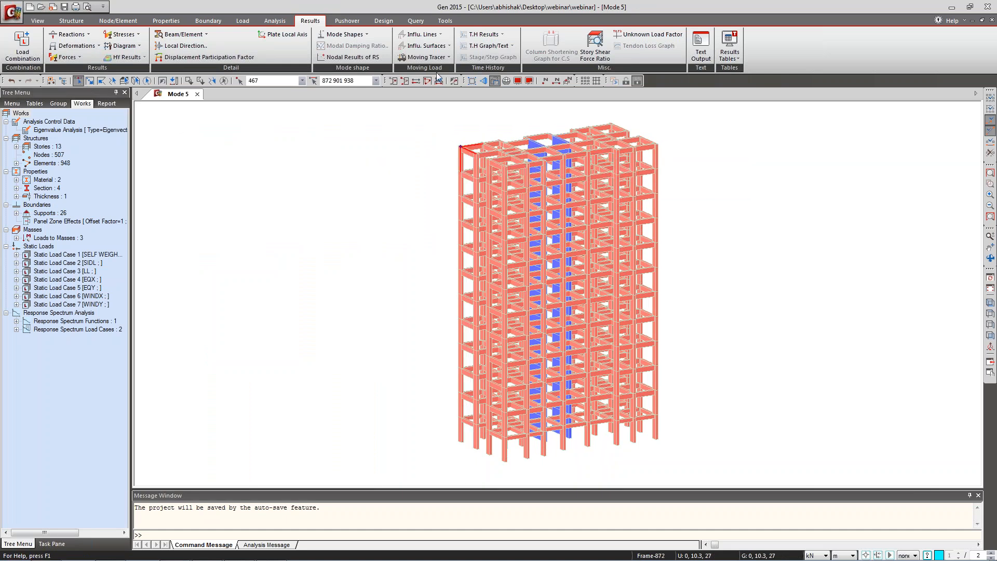
left_click(393, 81)
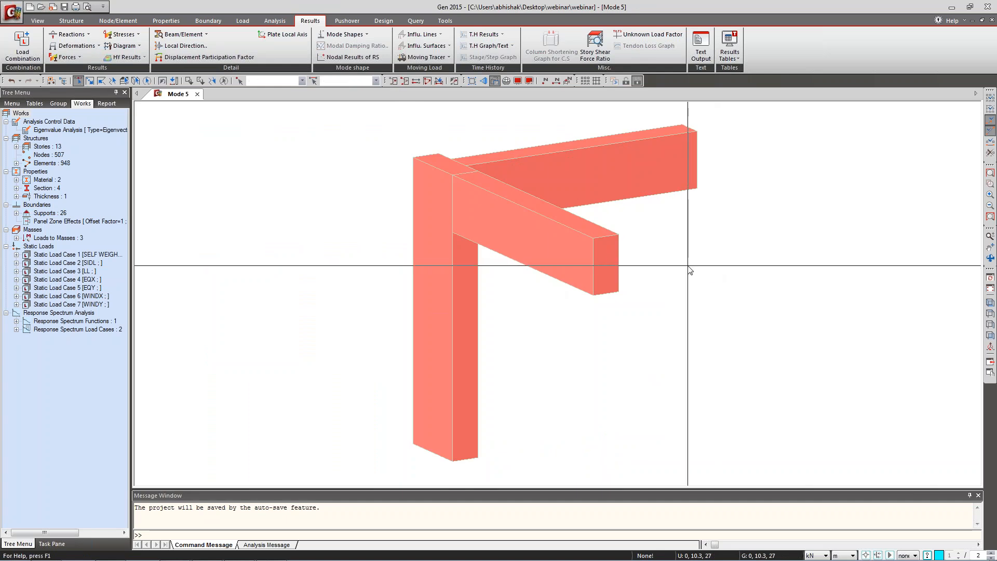
Define the frame for design as unbraced in both directions, 3-D, with automatic calculation of effective length factors.
left_click(383, 21)
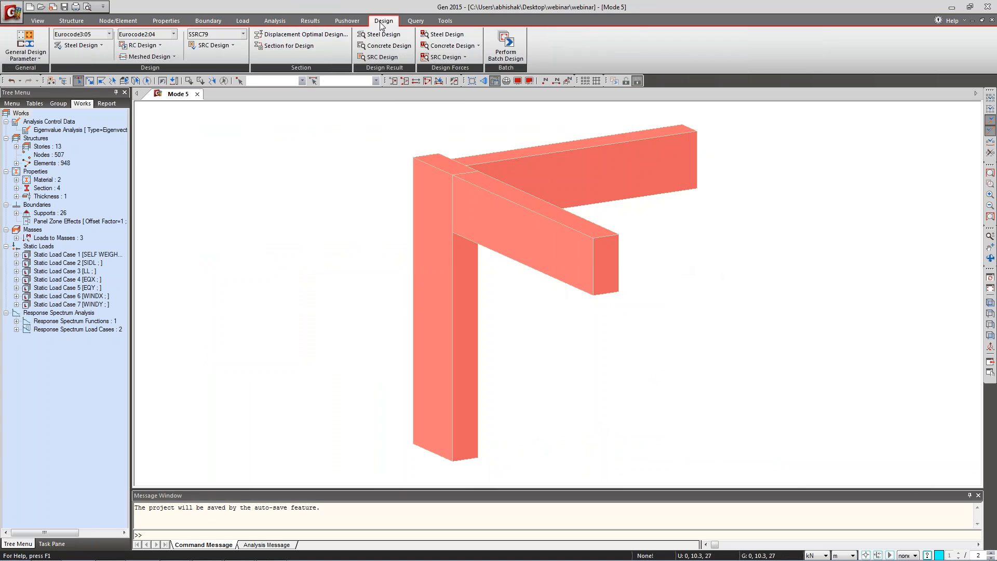
left_click(38, 60)
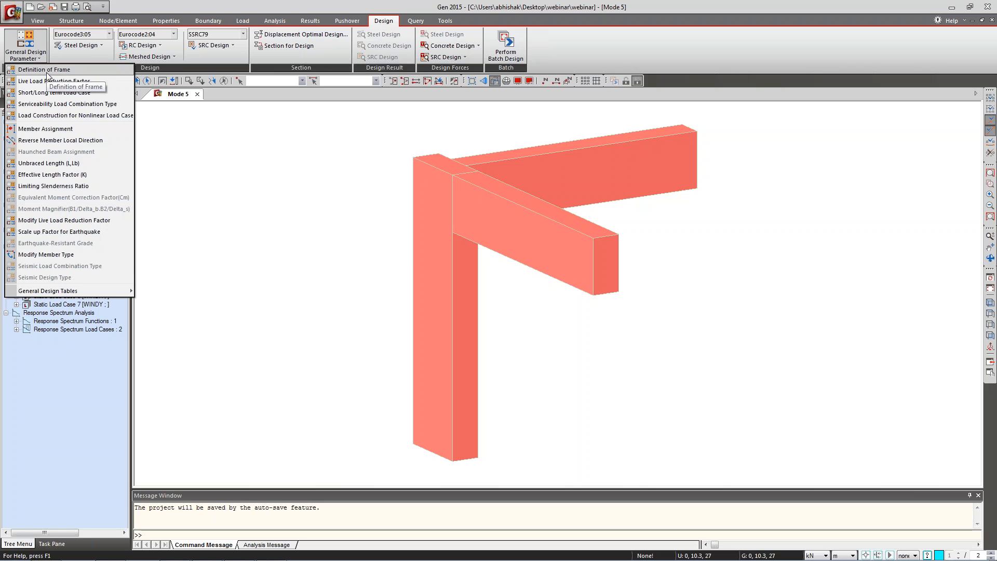
left_click(46, 70)
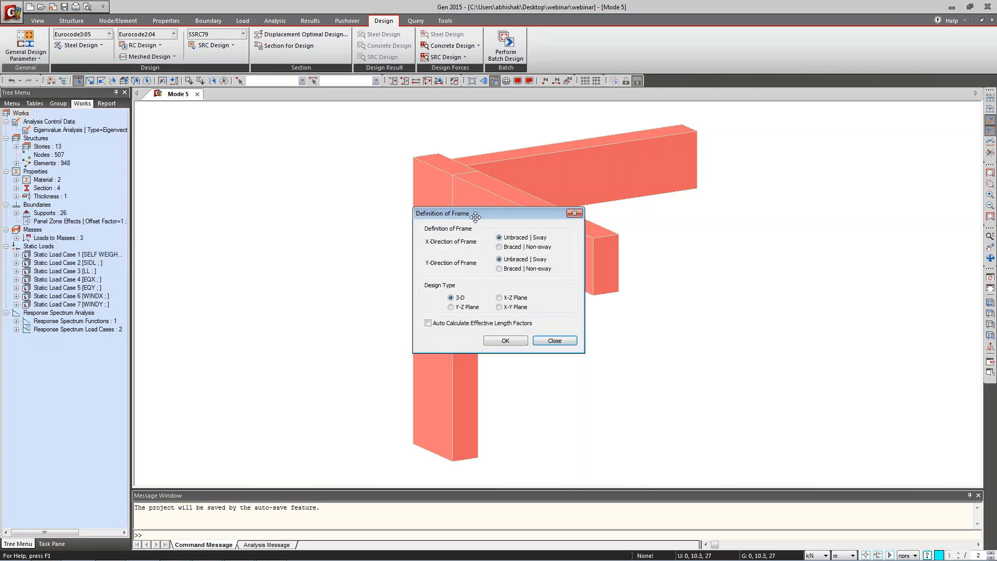
left_click_drag(477, 213, 436, 157)
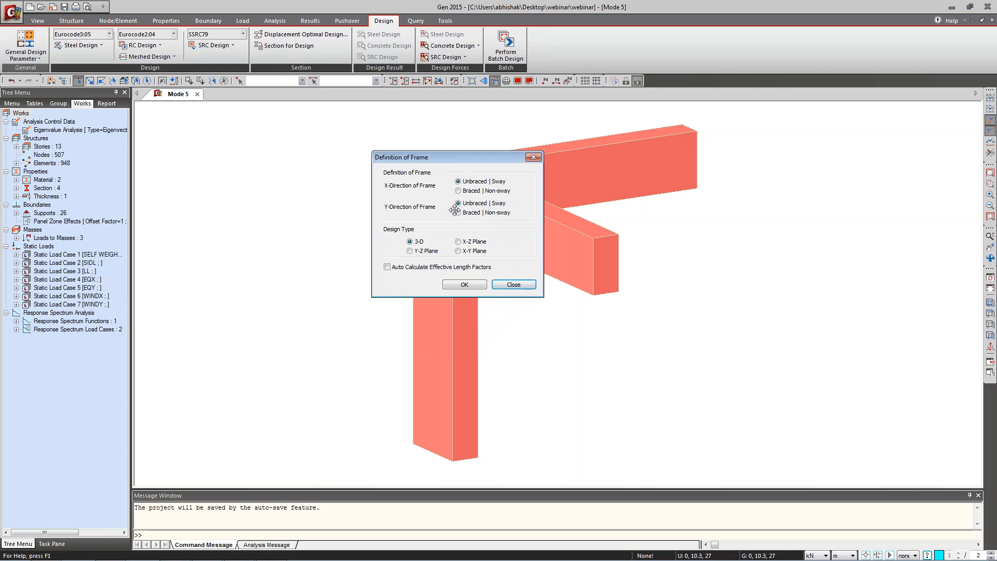
left_click(387, 267)
left_click(486, 286)
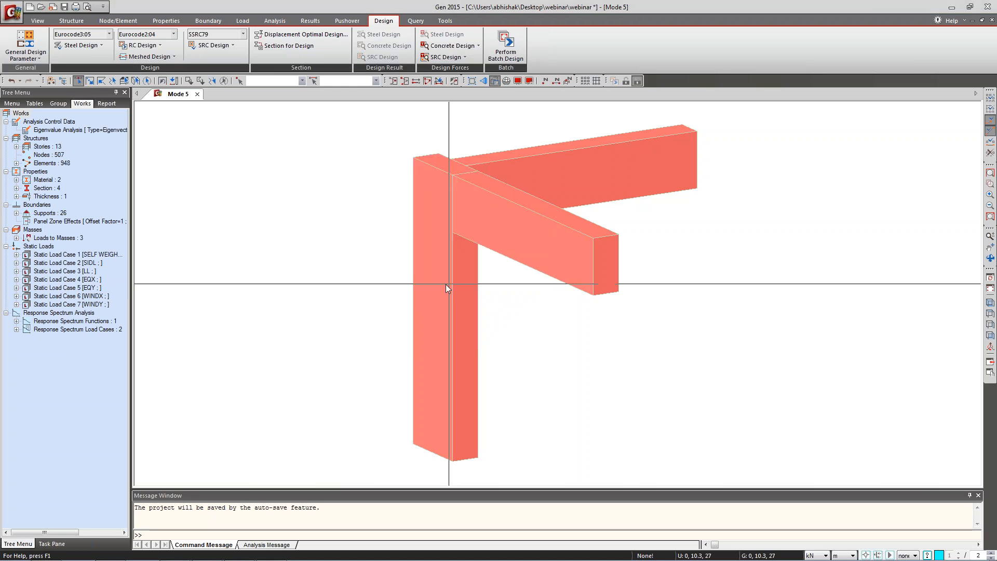
Assign design members automatically for all elements using Member Assignment with the Add/Replace option.
left_click(38, 61)
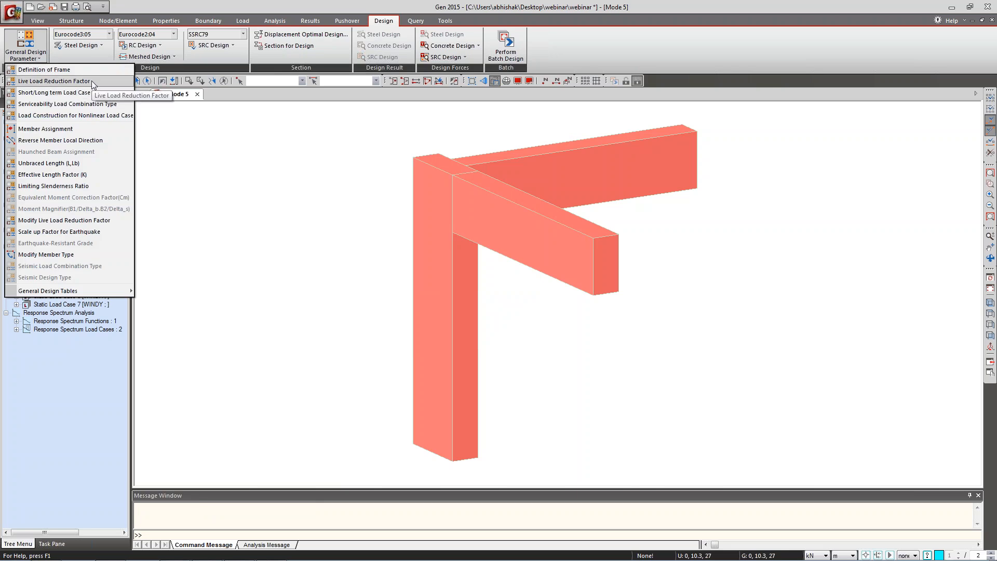
left_click(57, 129)
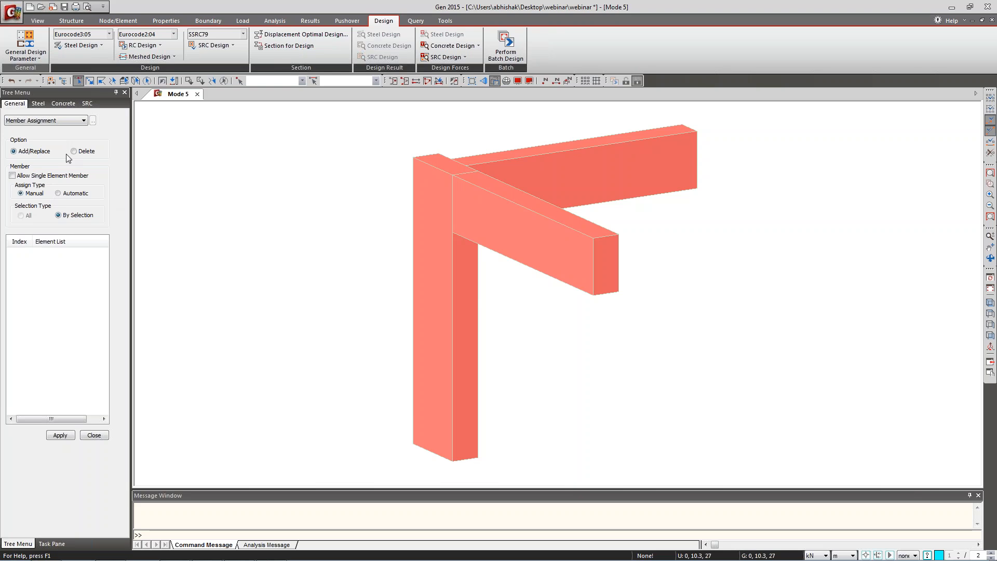
left_click(39, 60)
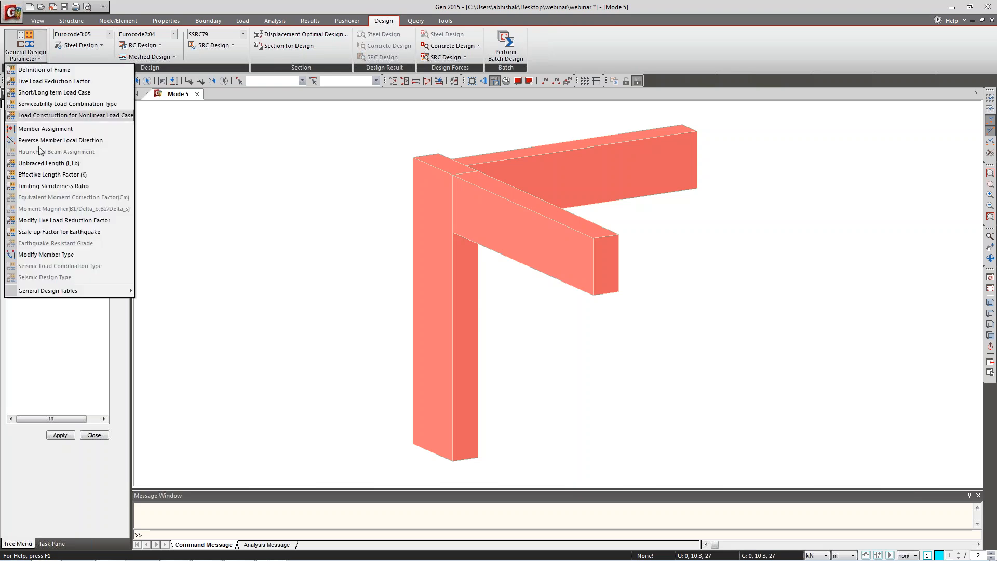
left_click(45, 130)
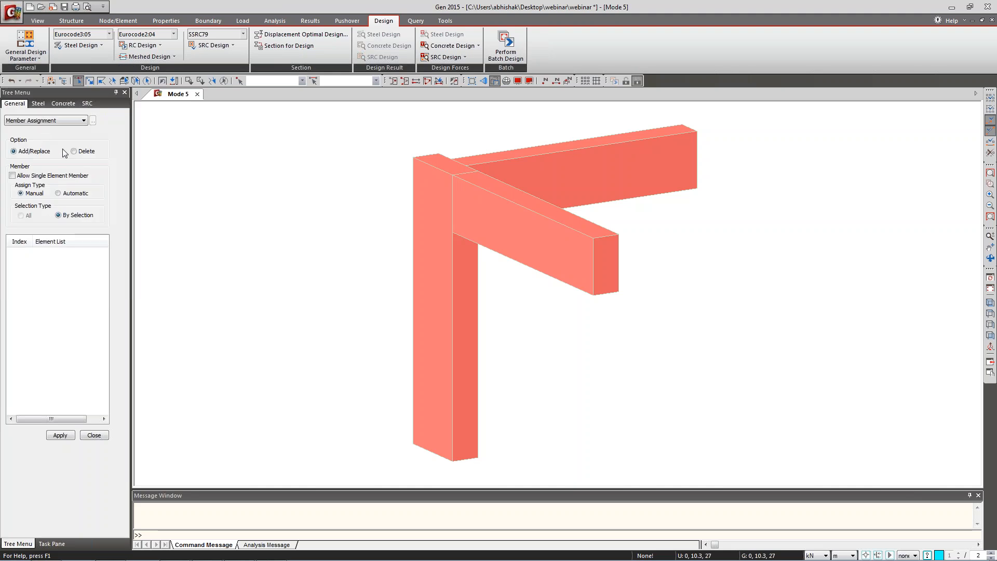
left_click(66, 196)
left_click(22, 215)
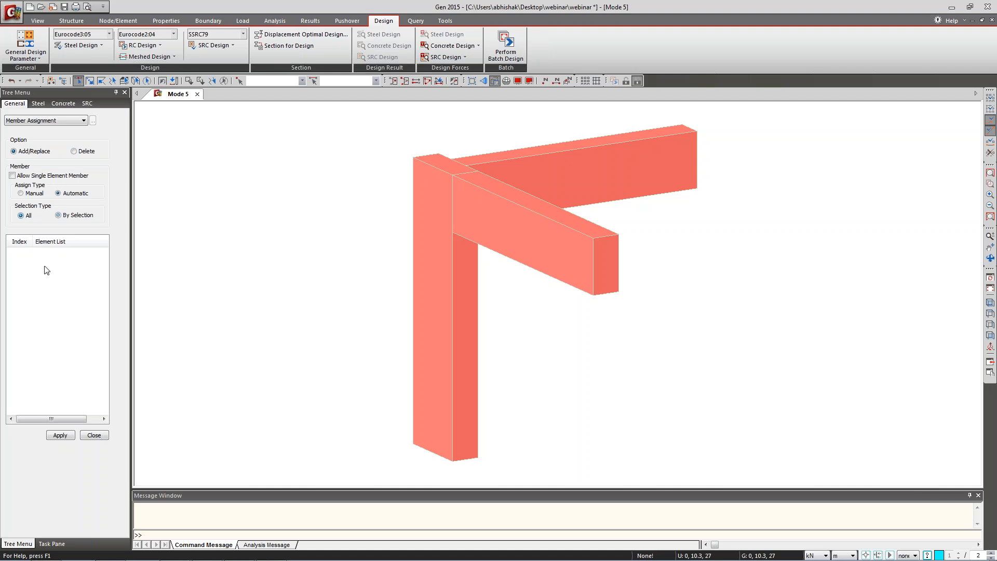
left_click(60, 435)
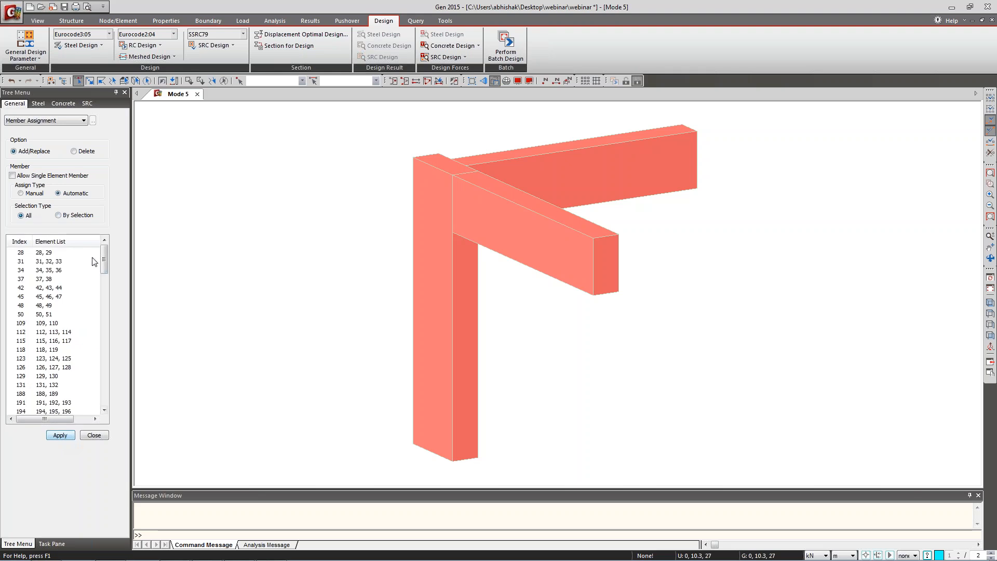
Reactivate the whole frame and try to isolate the assigned member made of elements 28 and 29 in a front view.
mouse_move(105, 262)
left_mouse_down()
mouse_move(106, 280)
mouse_move(105, 258)
left_mouse_up()
left_click(47, 254)
left_click(242, 246)
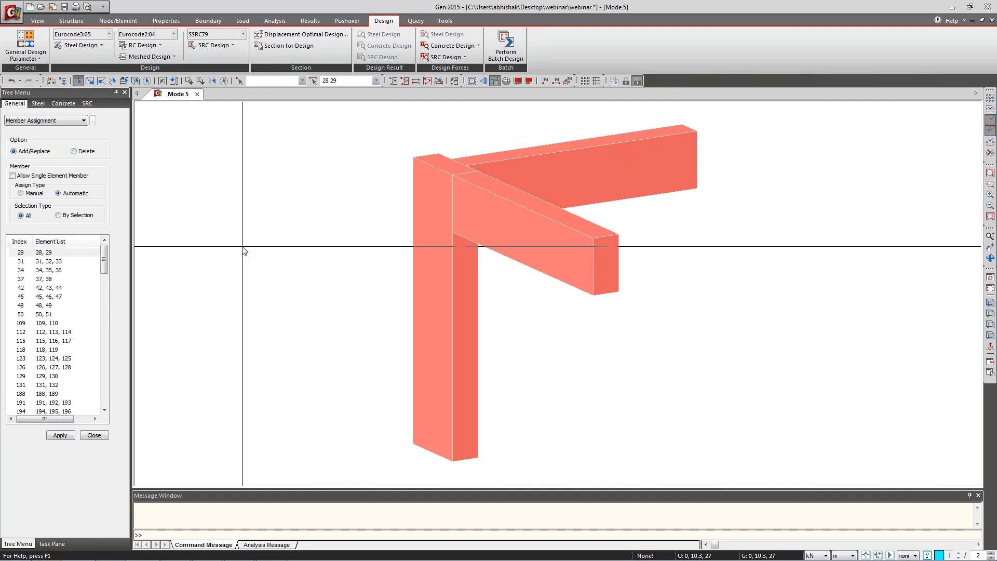
key("ctrl+a")
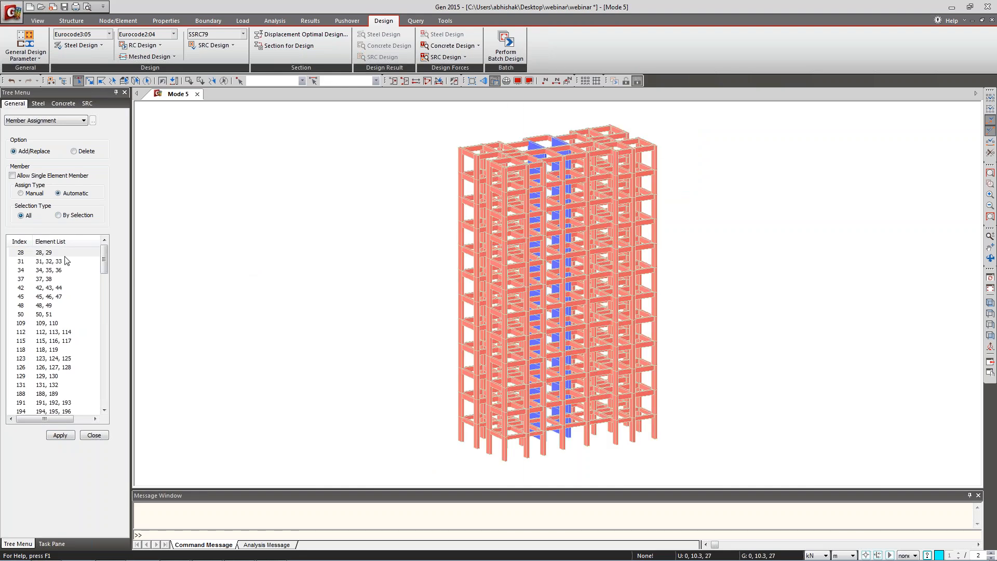
left_click(48, 253)
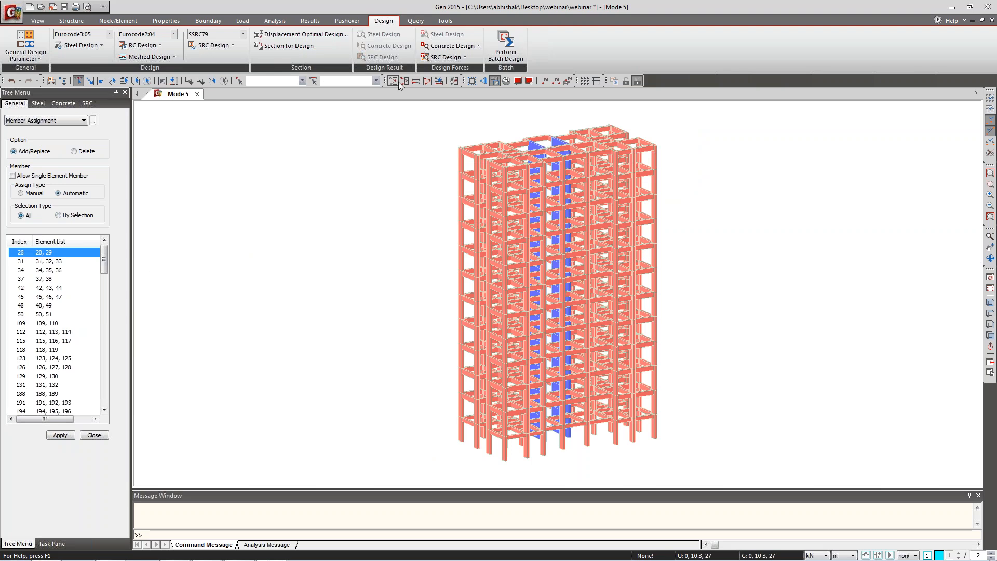
left_click(990, 335)
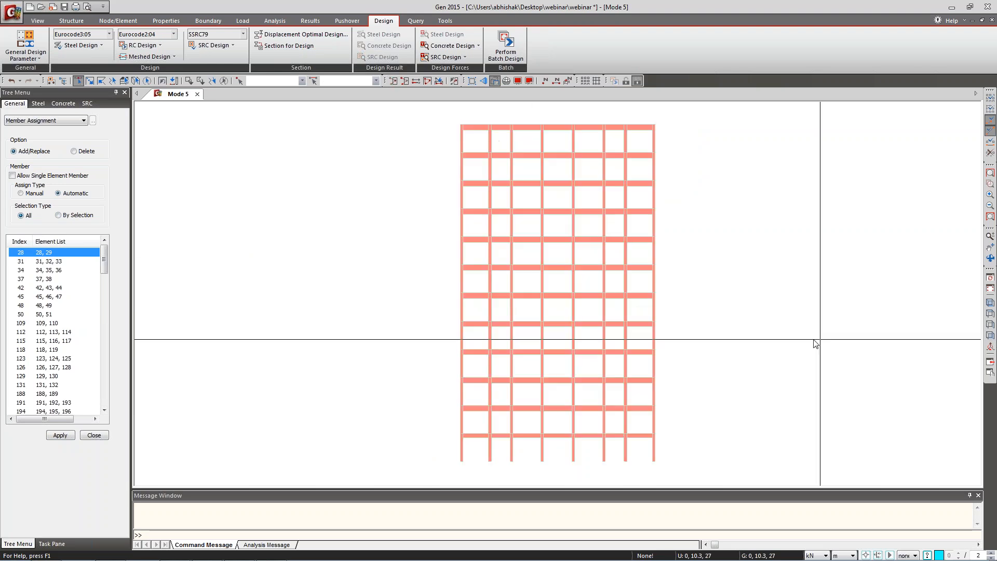
left_click(393, 82)
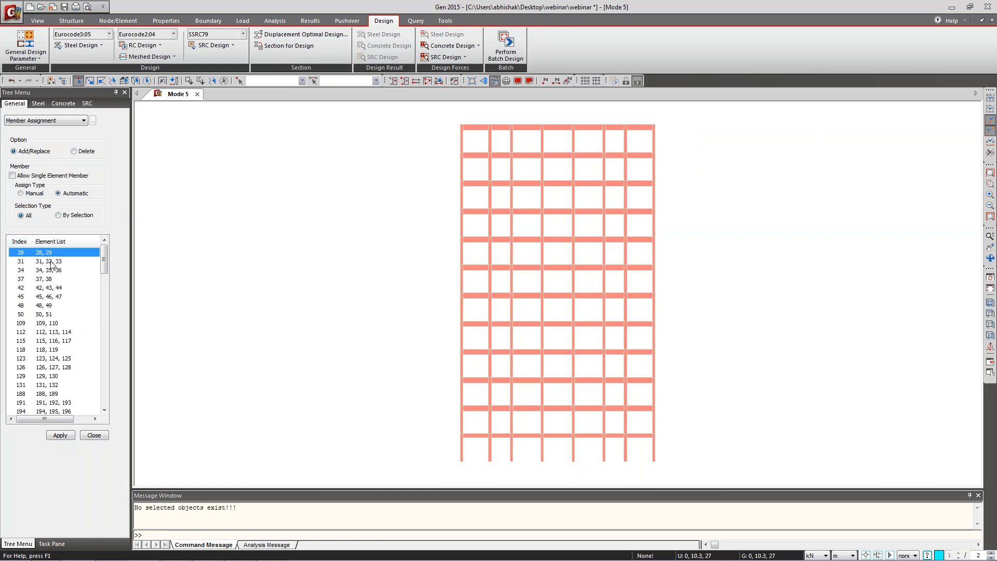
Isolate the assigned member made of elements 31, 32 and 33 and view it isometrically.
left_click(52, 261)
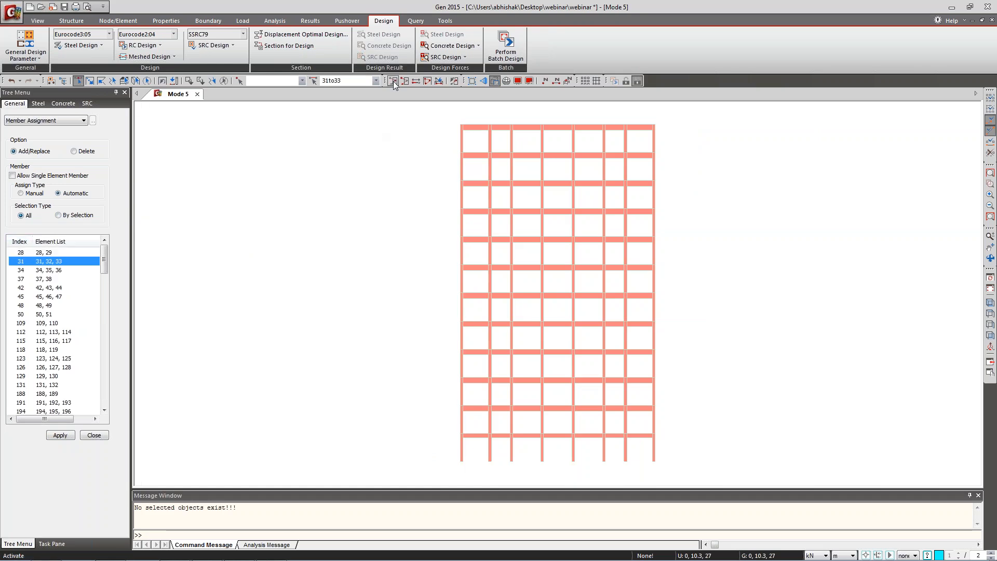
left_click(394, 81)
left_click(990, 303)
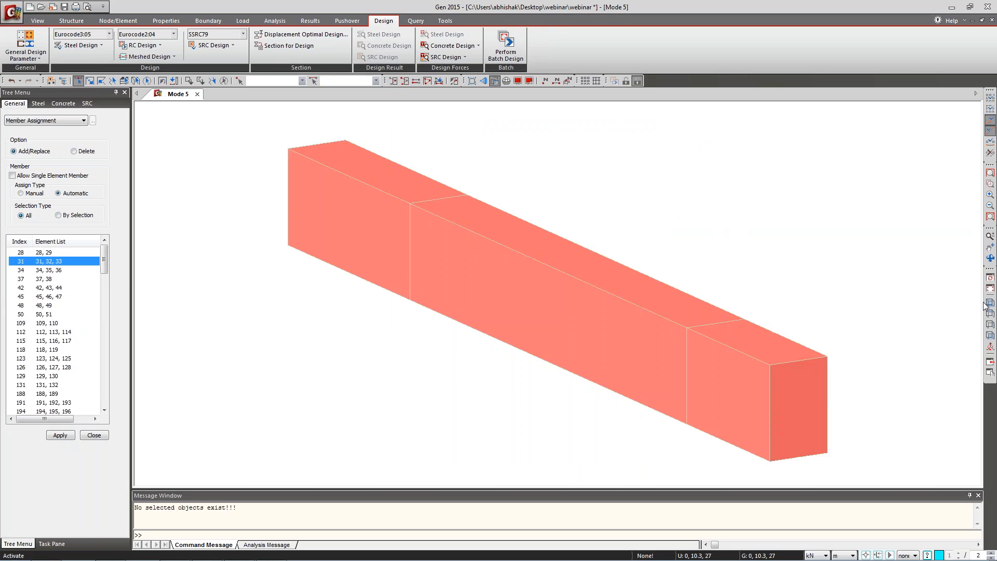
left_click_drag(796, 125, 383, 423)
Reactivate all elements, highlight the member made of elements 28 and 29 on the rotated frame, and clear the selection and close Member Assignment.
key("ctrl+a")
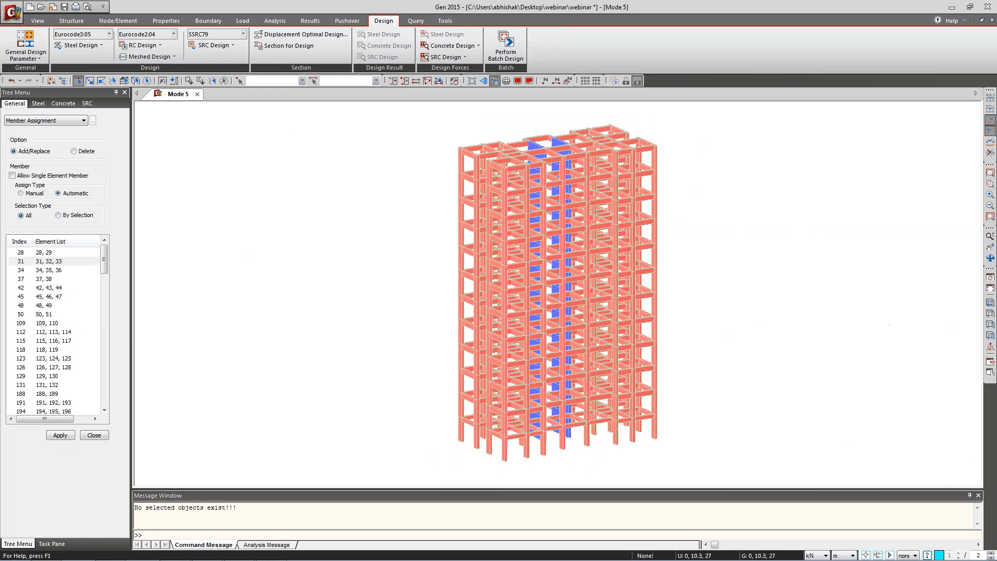
left_click(990, 258)
mouse_move(746, 309)
left_mouse_down()
mouse_move(703, 316)
mouse_move(690, 302)
left_mouse_up()
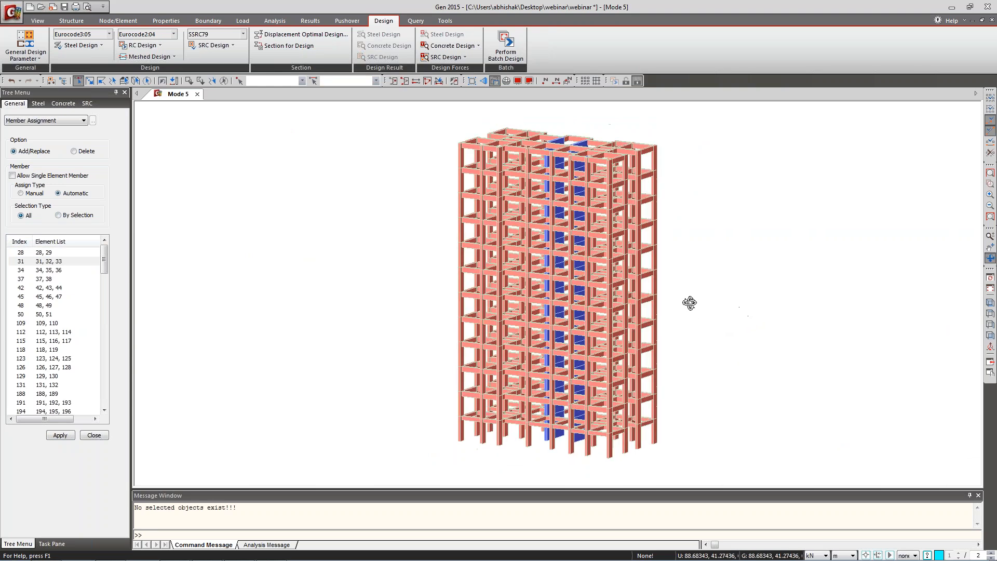
mouse_move(717, 336)
left_mouse_down()
mouse_move(734, 336)
mouse_move(616, 355)
mouse_move(575, 403)
mouse_move(597, 403)
mouse_move(647, 367)
mouse_move(737, 334)
mouse_move(717, 341)
left_mouse_up()
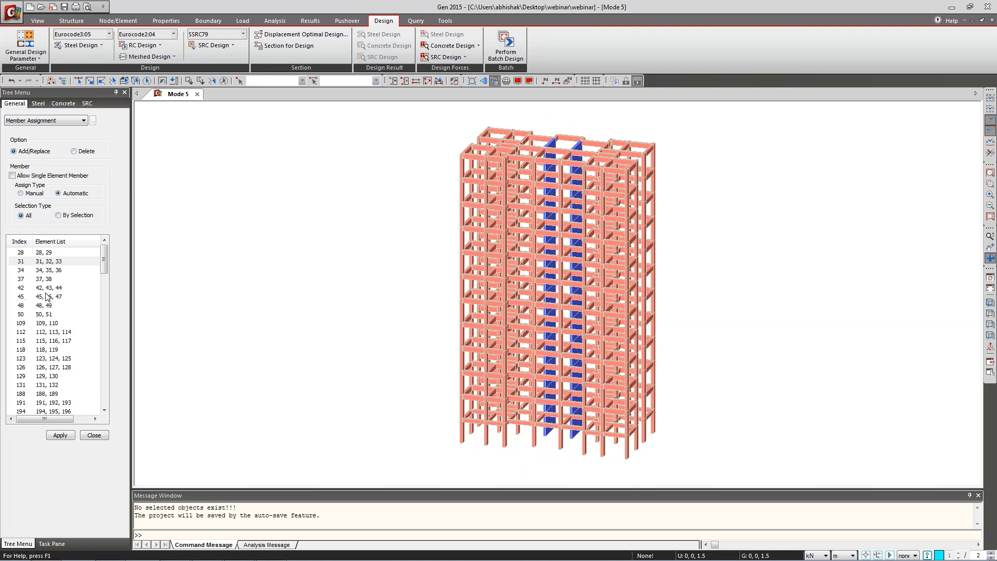
left_click(47, 254)
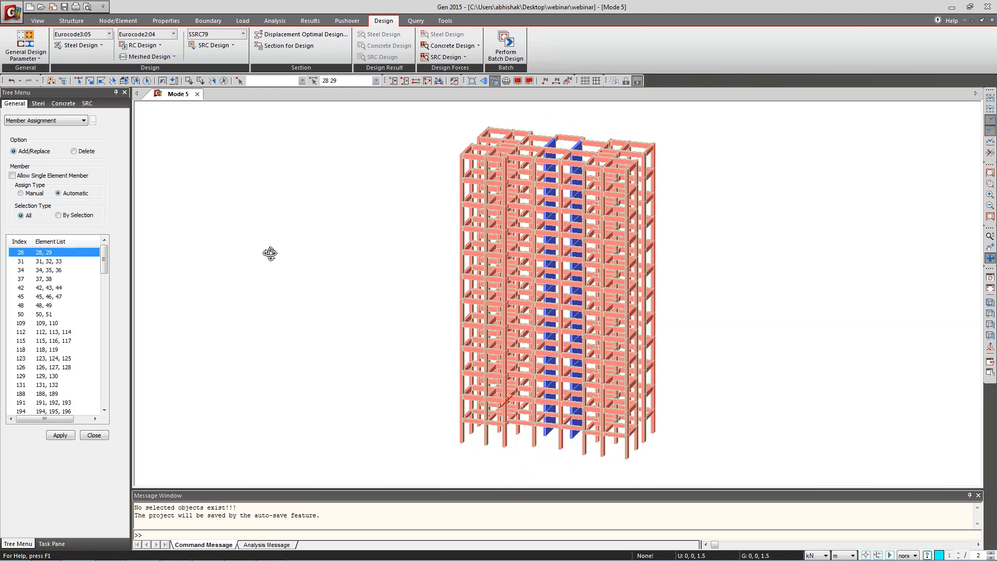
left_click(223, 81)
left_click(94, 435)
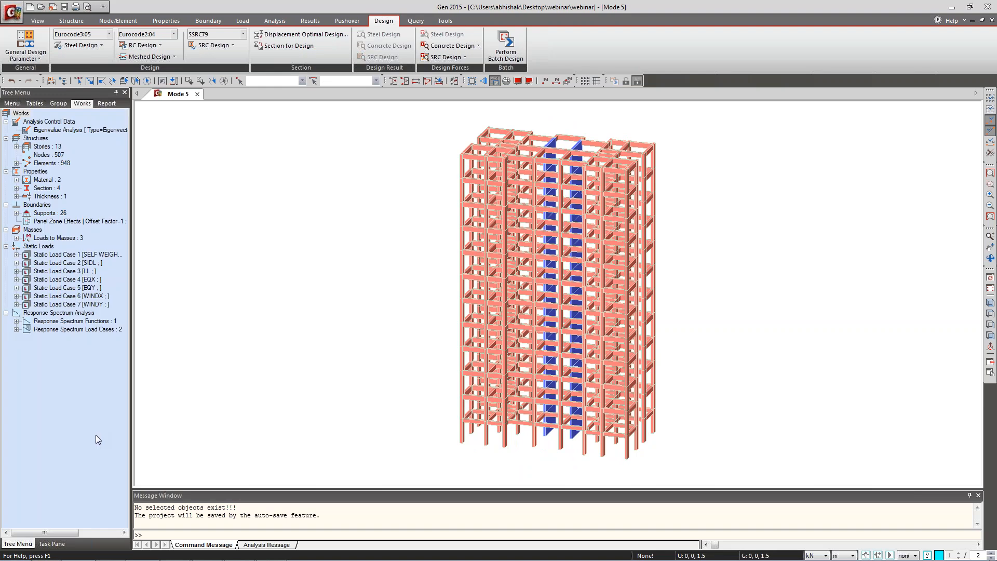
Examine the Ky factor options under Effective Length Factor, close them unchanged, and view the frame isometrically.
left_click(41, 61)
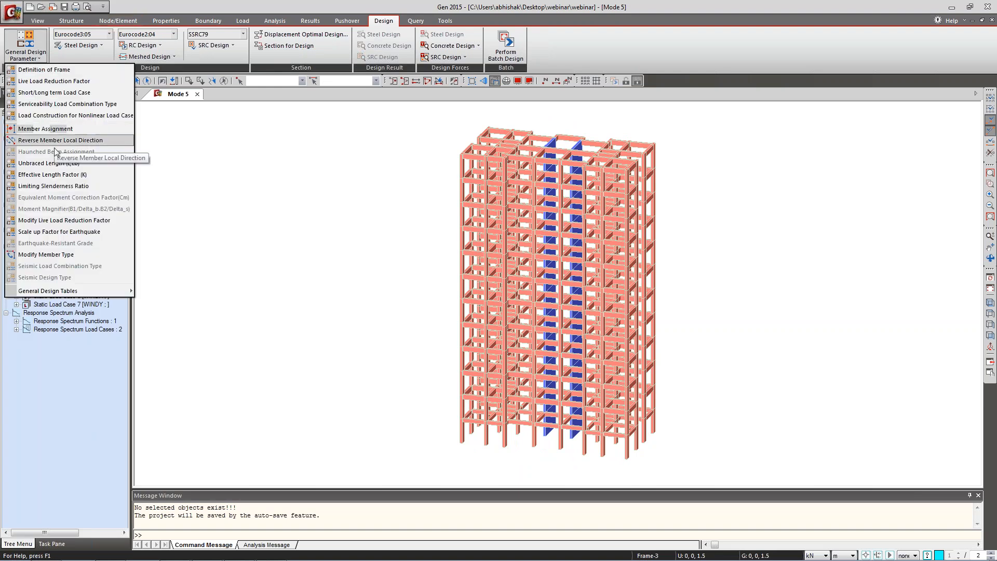
left_click(60, 176)
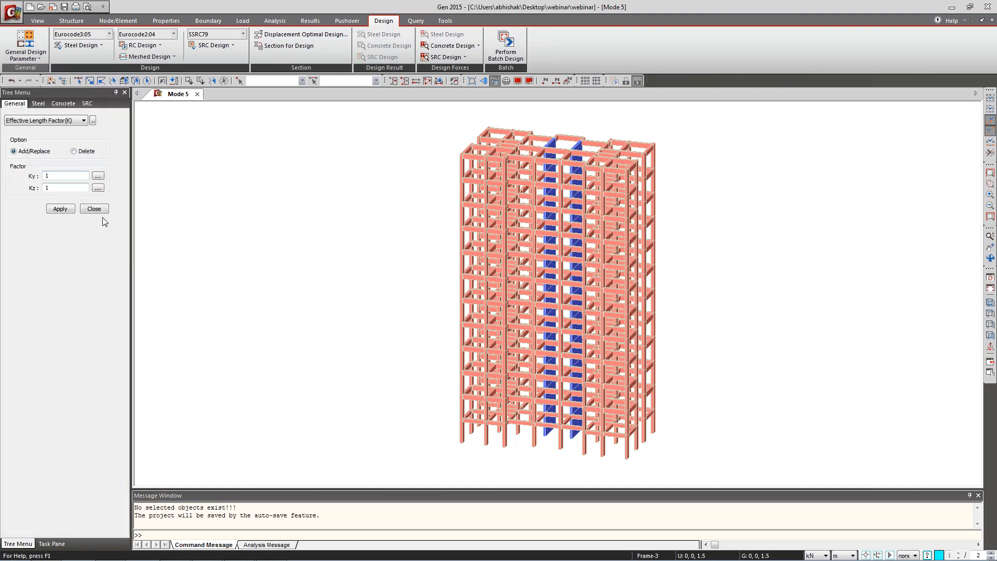
left_click(98, 176)
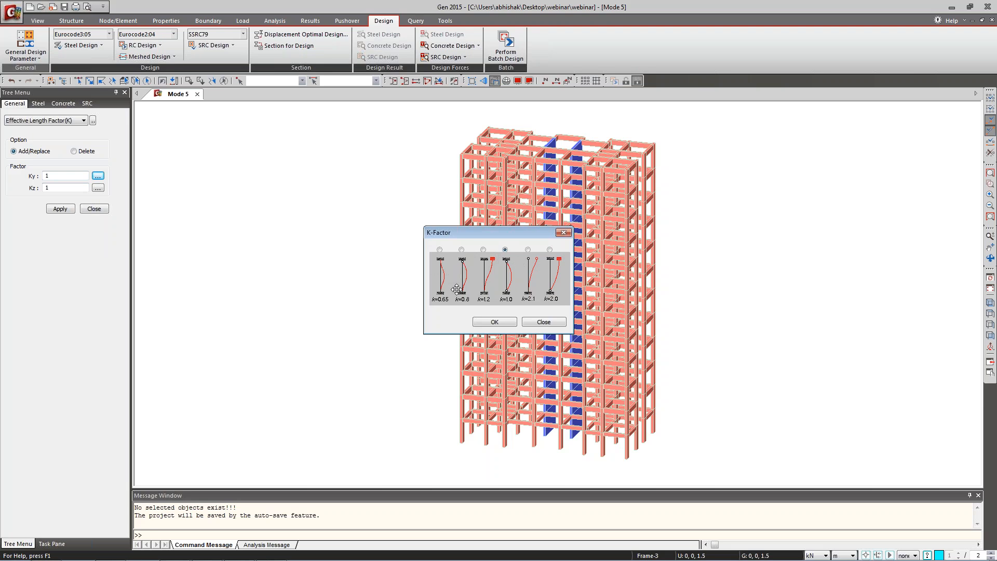
left_click(549, 324)
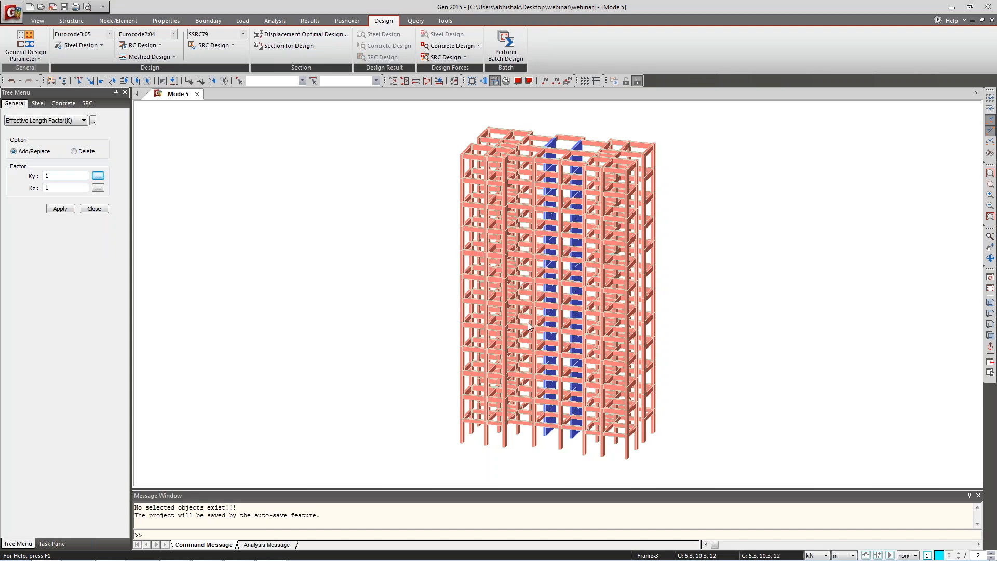
left_click(94, 208)
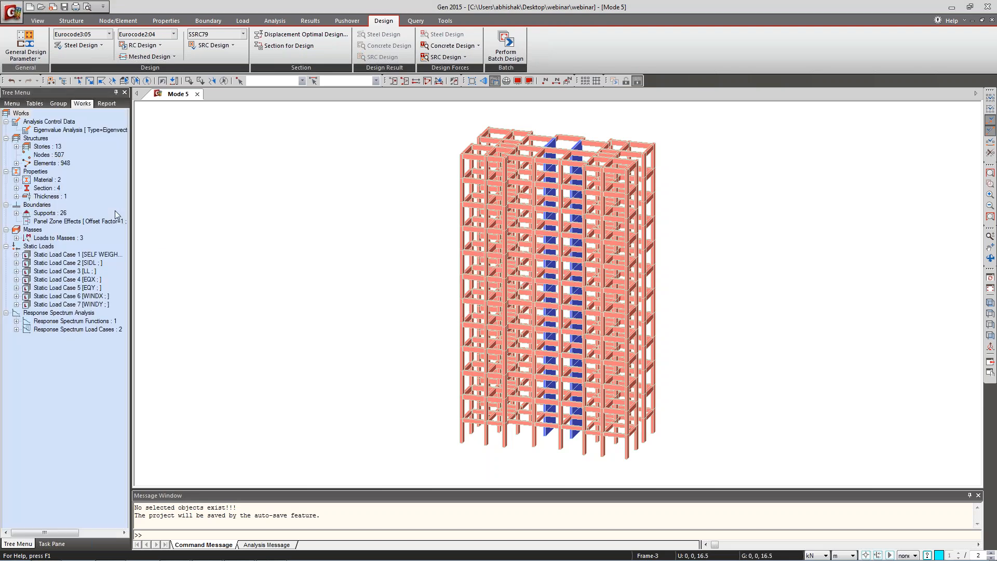
left_click(990, 311)
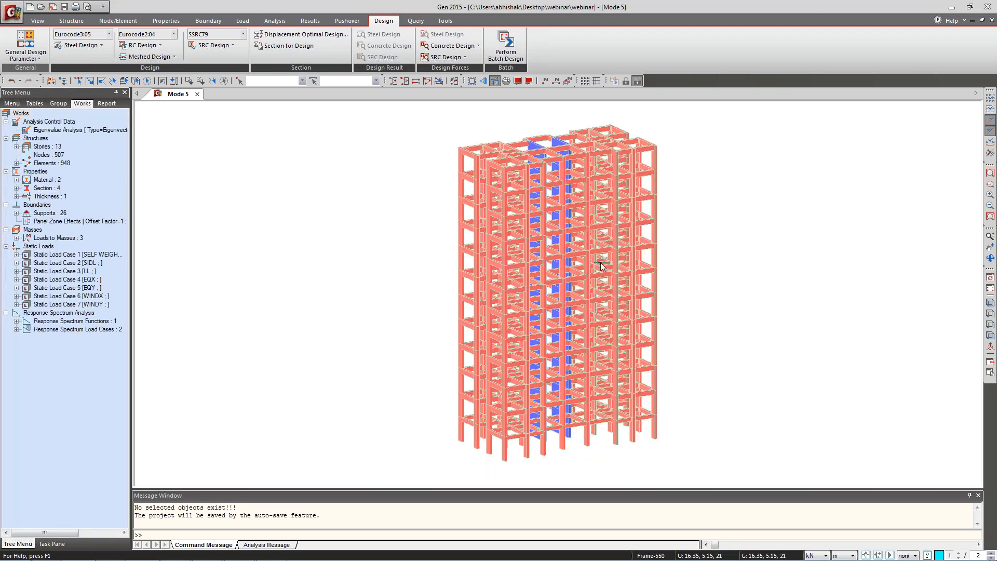
Preview the IS456:2000 concrete design code with its subgrade modulus and moment redistribution fields, and close it without applying.
mouse_move(602, 266)
left_click(151, 45)
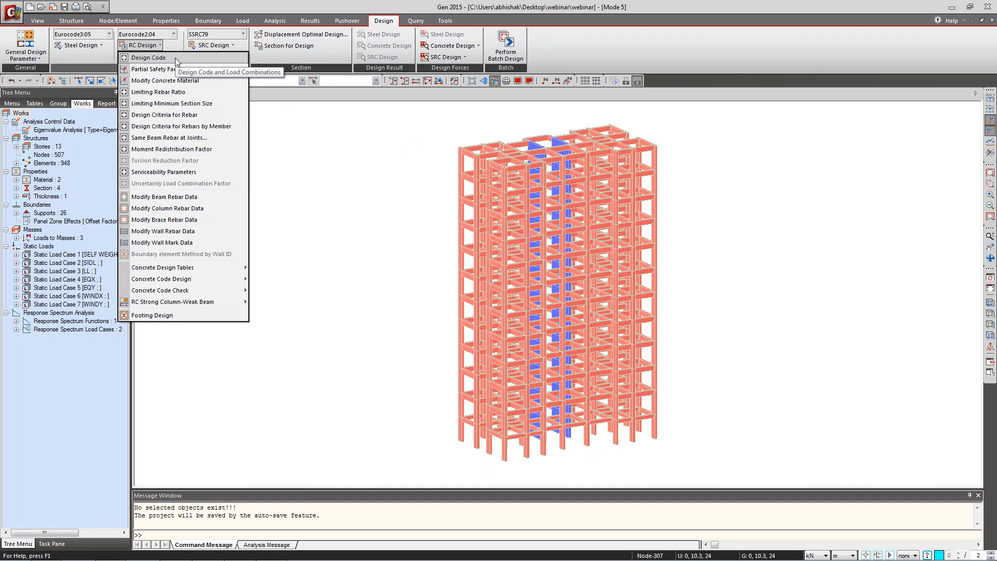
left_click(175, 58)
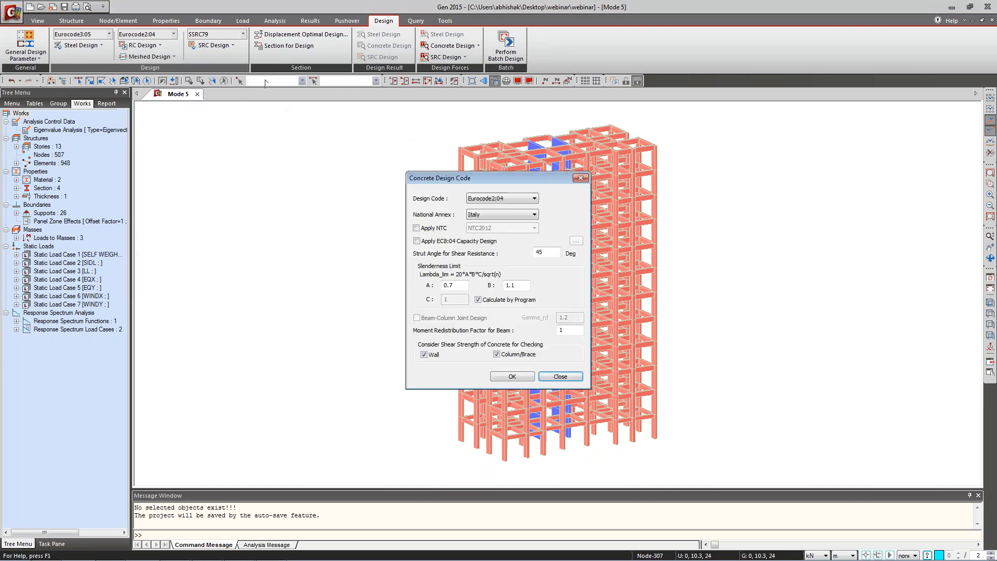
left_click(507, 198)
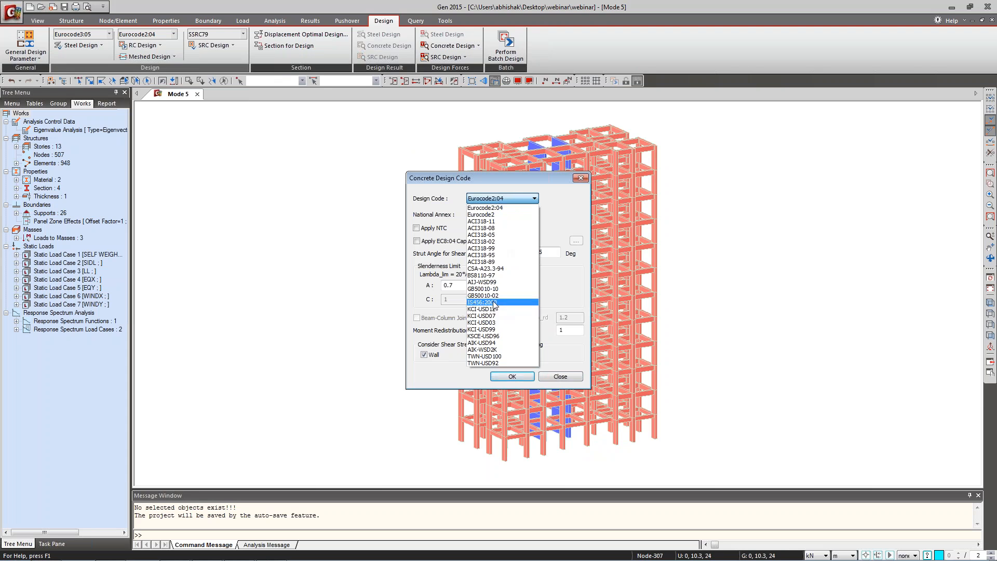
left_click(493, 303)
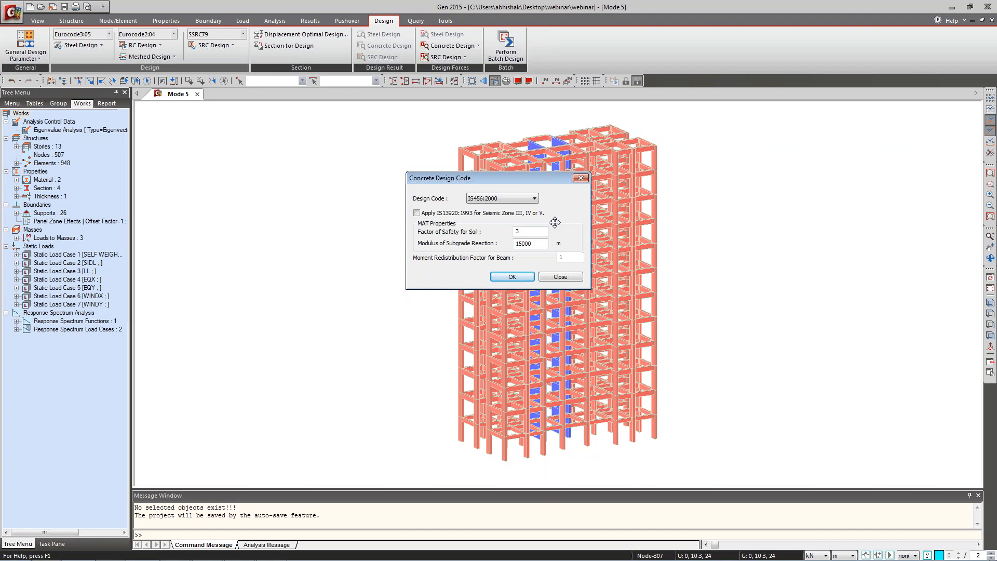
left_click_drag(532, 243, 491, 251)
left_click_drag(568, 258, 553, 261)
left_click(558, 278)
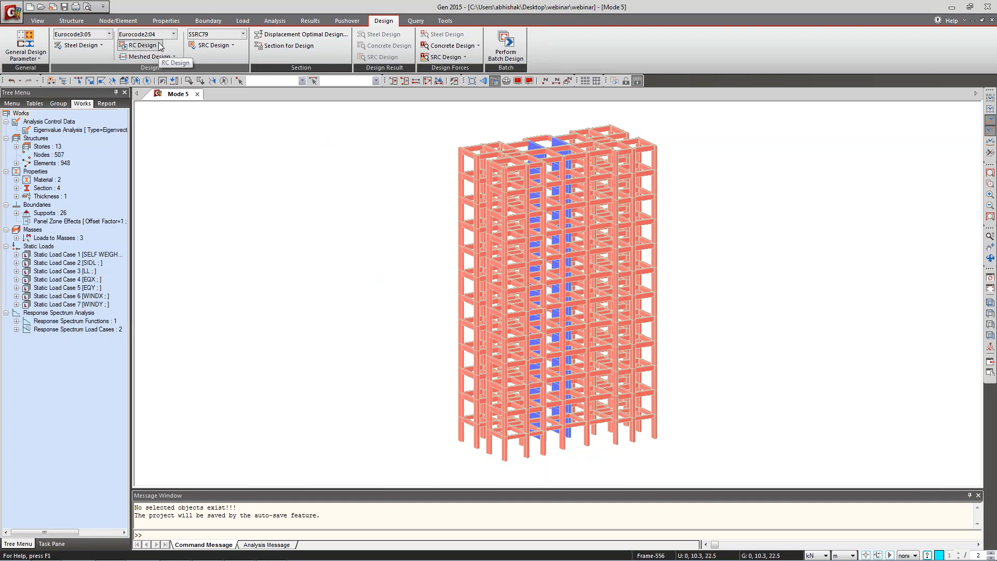
left_click(139, 45)
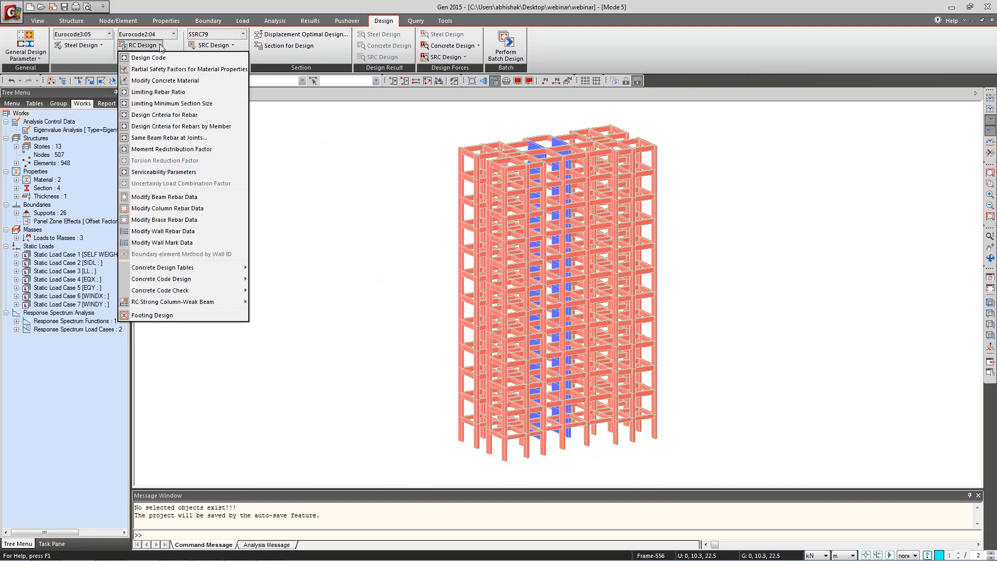
left_click(161, 70)
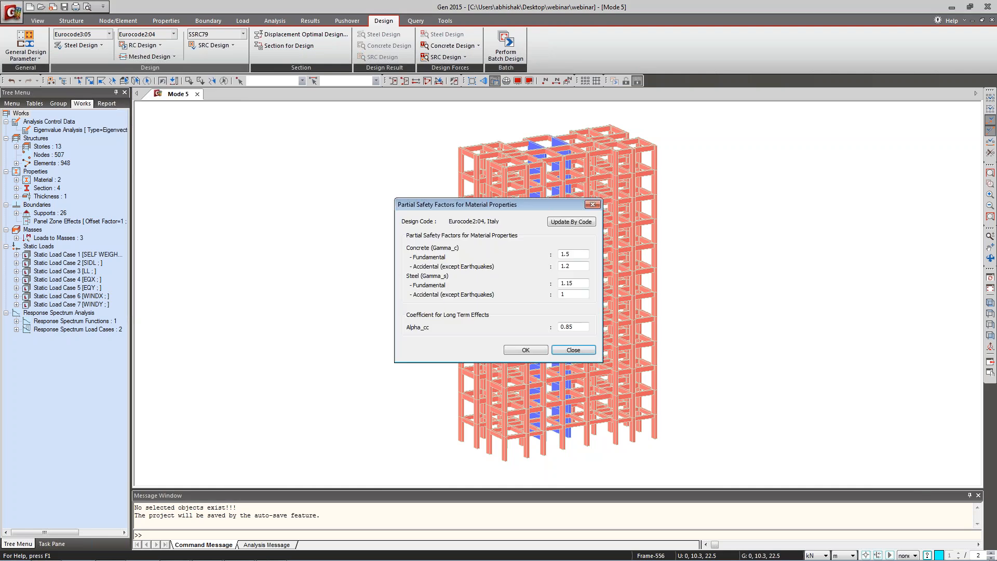
left_click(569, 350)
left_click(158, 45)
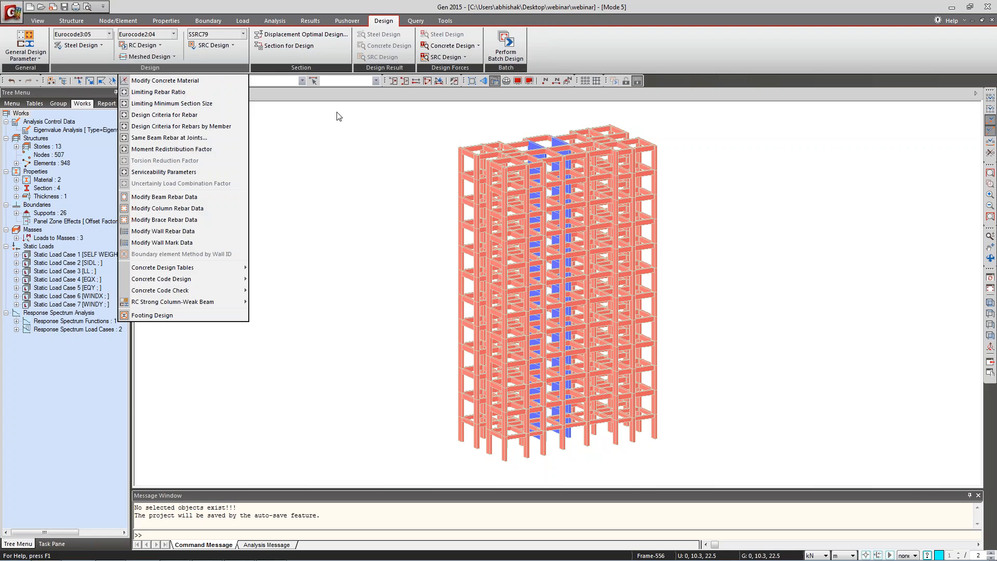
left_click(149, 58)
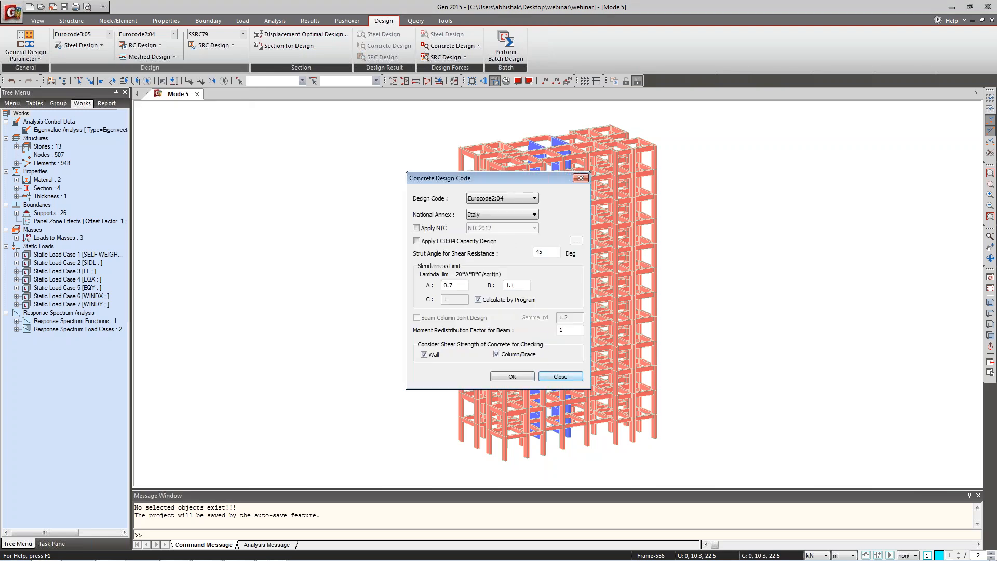
left_click(560, 376)
Set the concrete design code to IS456:2000 and apply it.
left_click(161, 45)
left_click(148, 57)
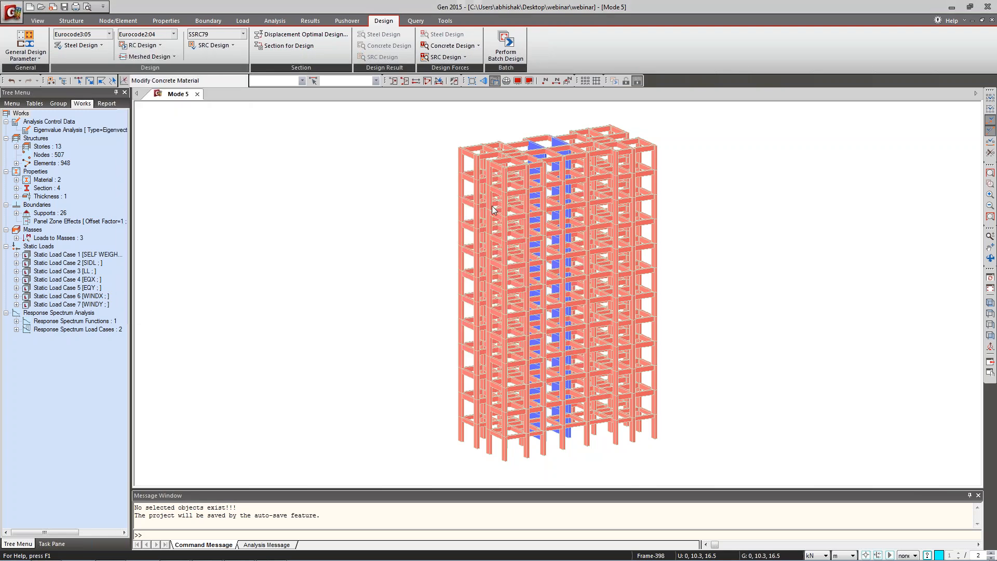
left_click(506, 198)
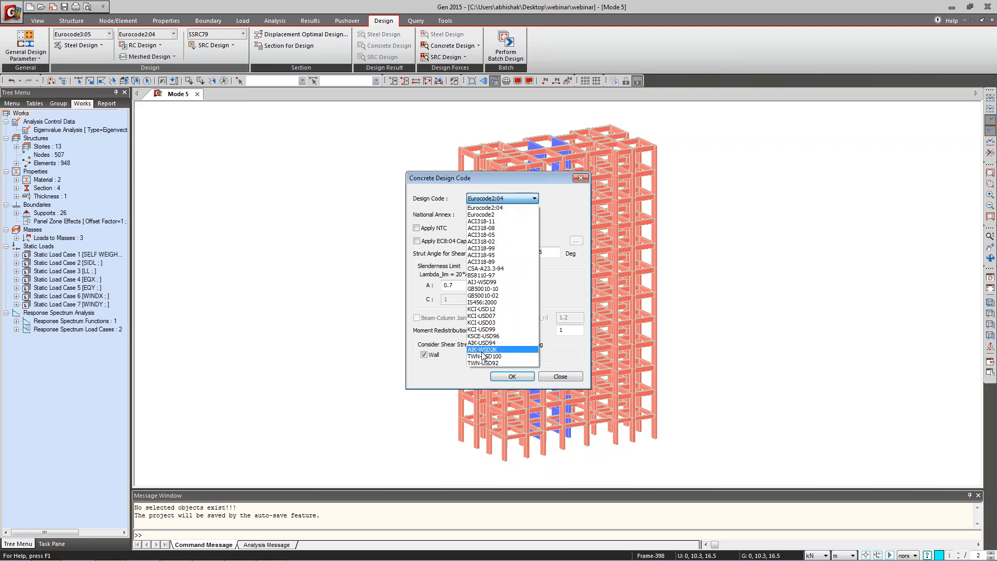
left_click(491, 303)
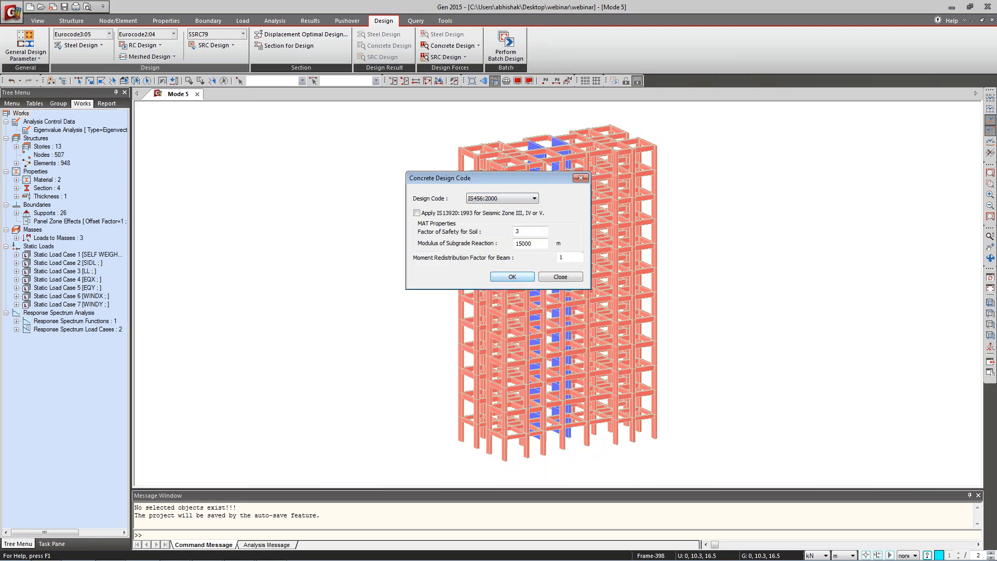
left_click(512, 276)
Accept partial safety factors for material strength of 1.5 for concrete and 1.15 for steel.
left_click(164, 45)
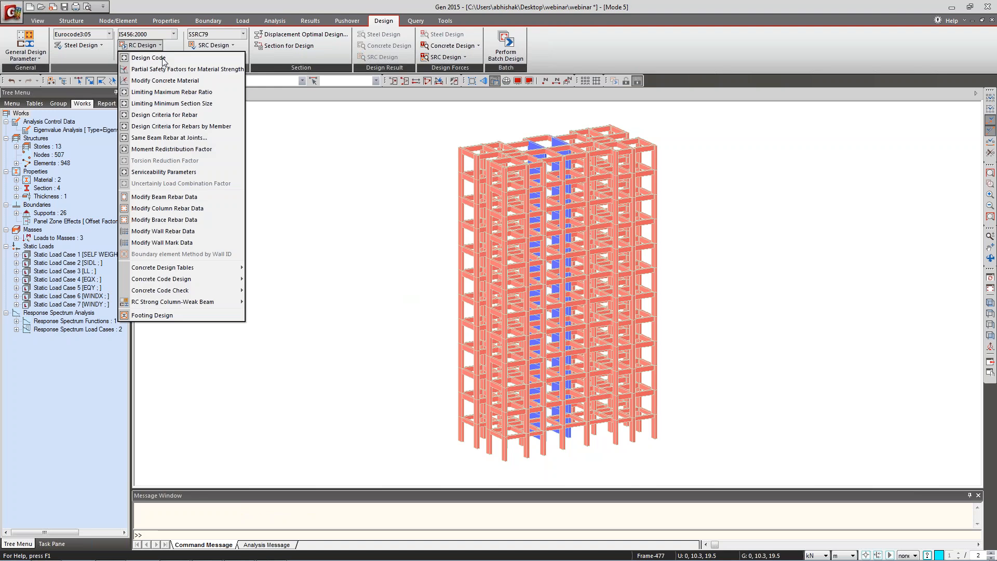
left_click(165, 68)
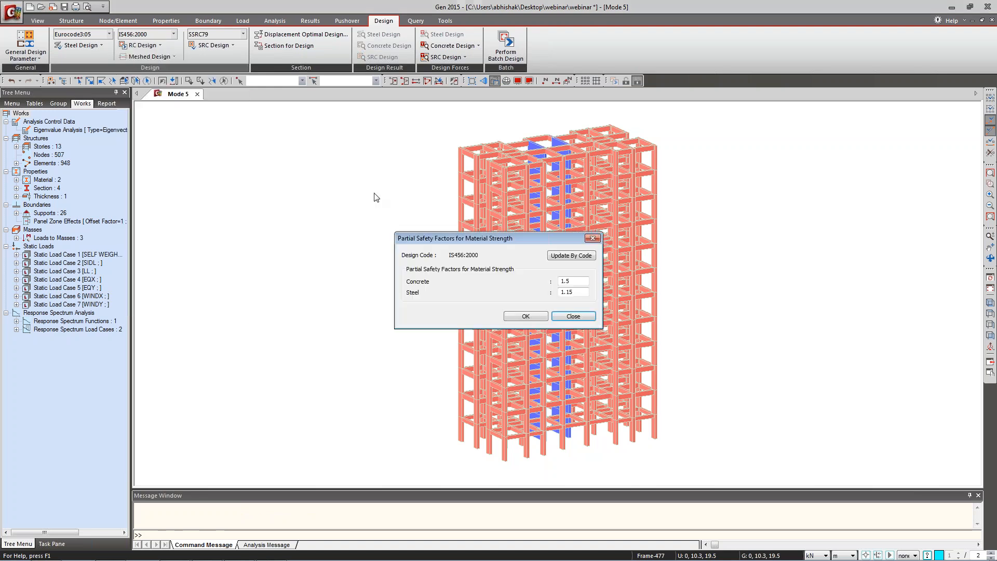
double_click(561, 282)
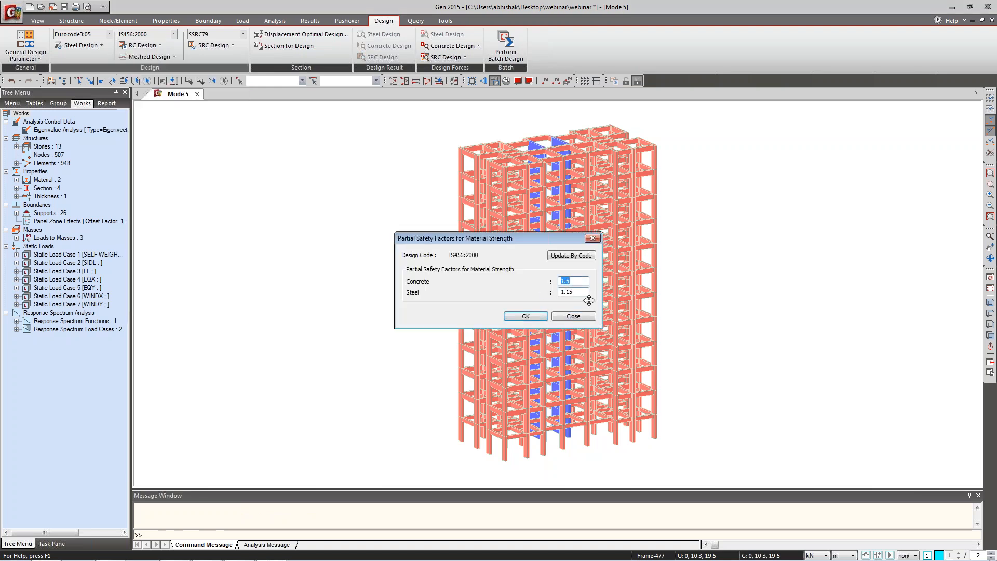
left_click_drag(586, 292, 521, 297)
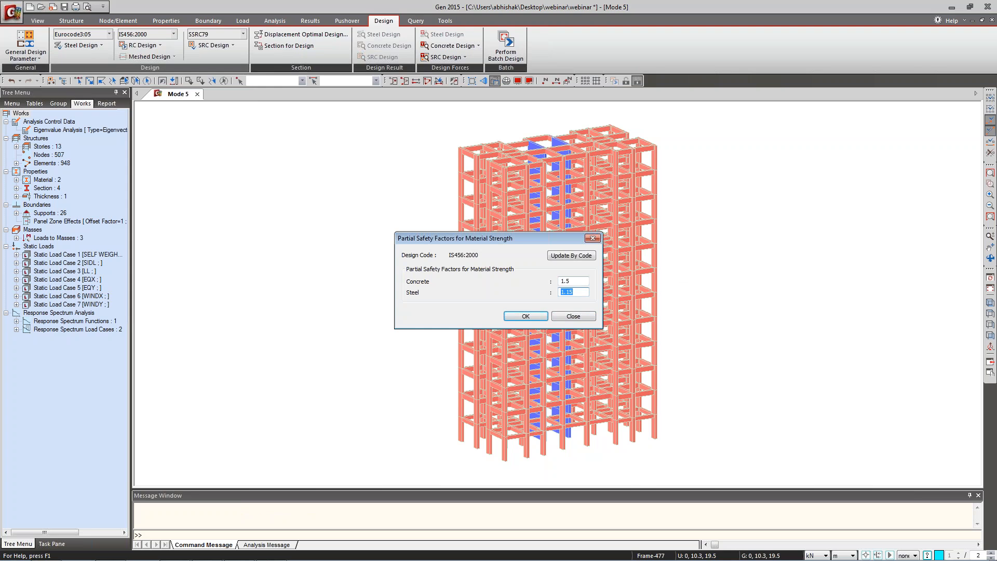
left_click(514, 316)
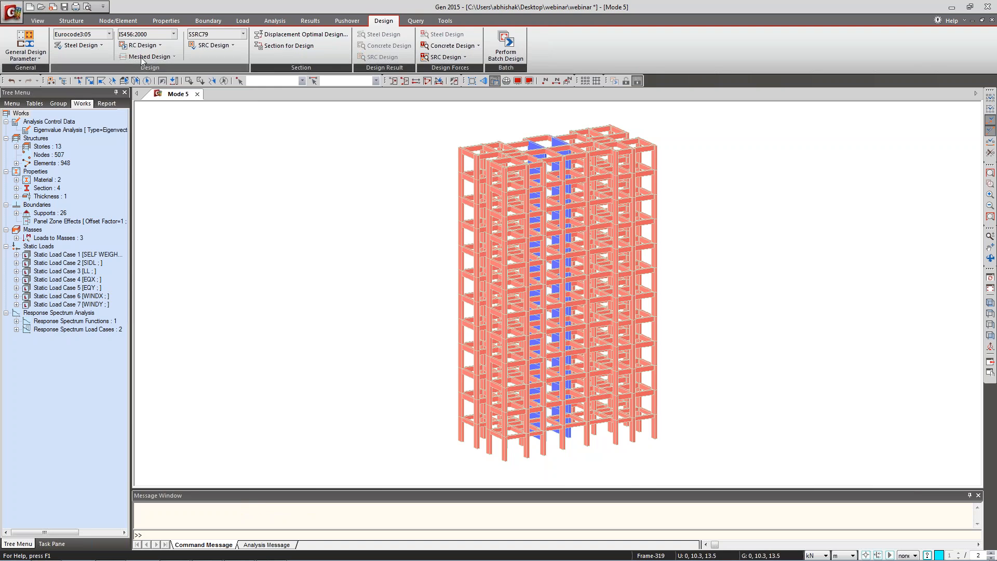
Modify the M40 concrete material to use rebar code IS(RC) with grade Fe415 for both main rebar and sub-rebar.
left_click(160, 46)
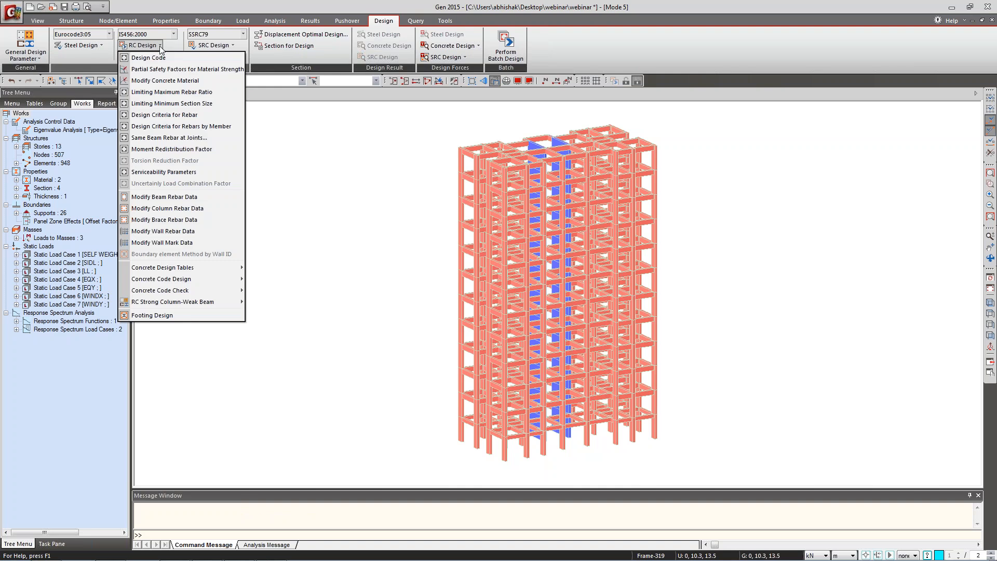
left_click(167, 81)
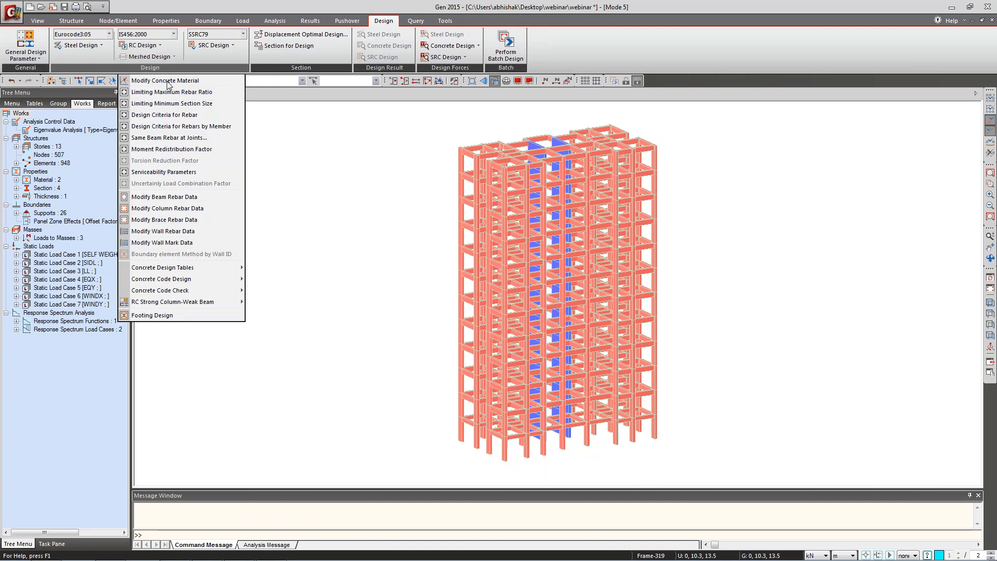
left_click(423, 216)
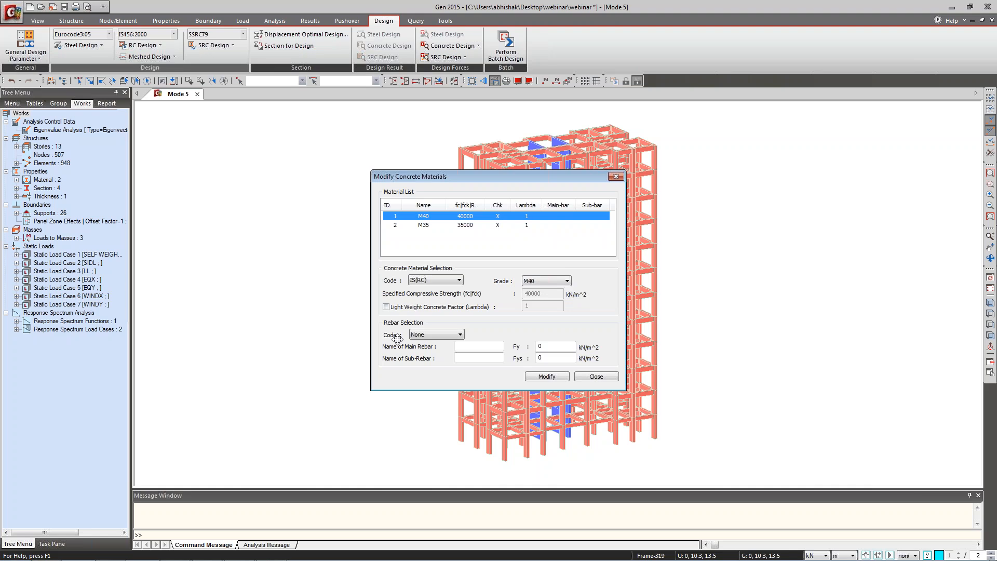
left_click(435, 334)
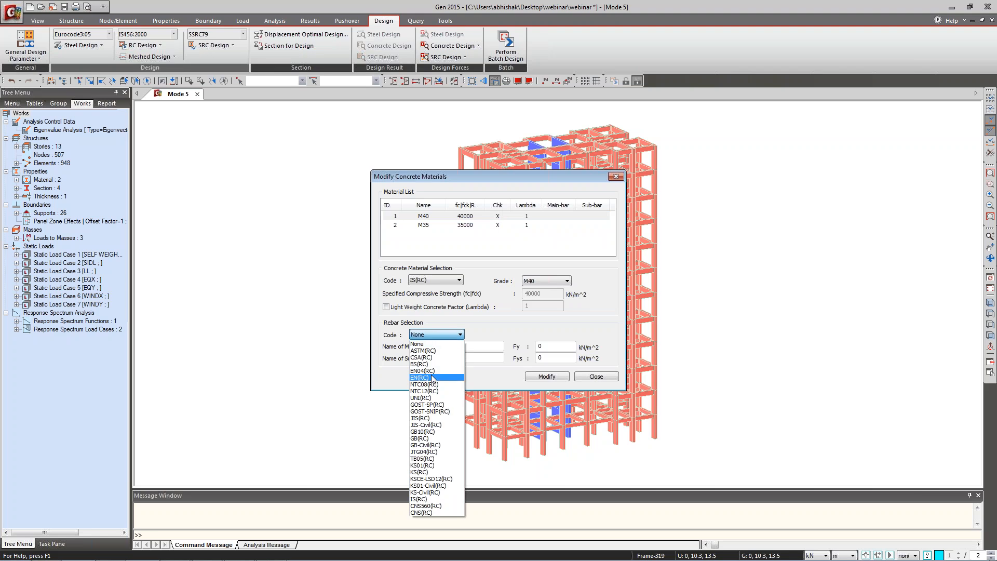
left_click(420, 499)
left_click(483, 347)
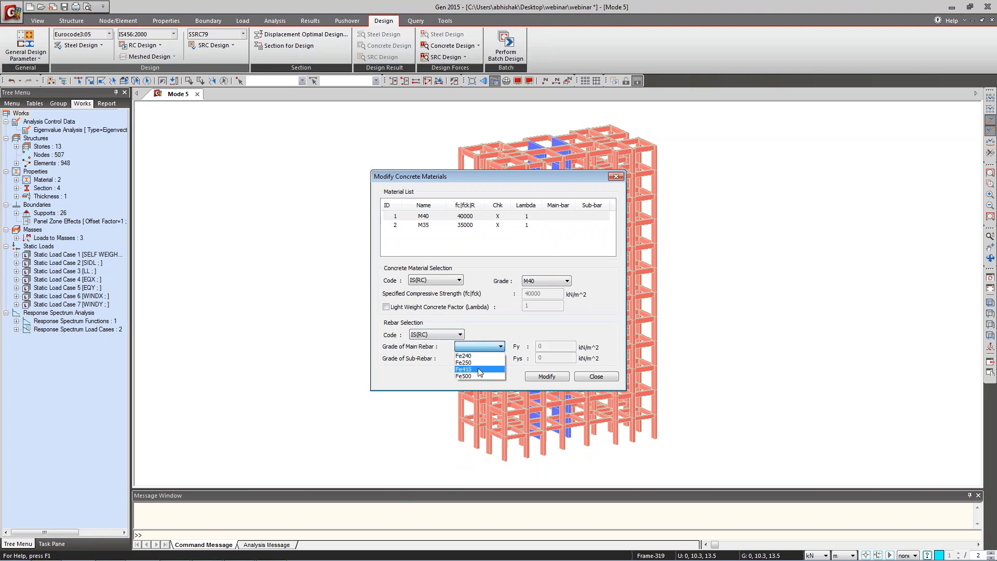
left_click(476, 369)
left_click(480, 359)
left_click(473, 381)
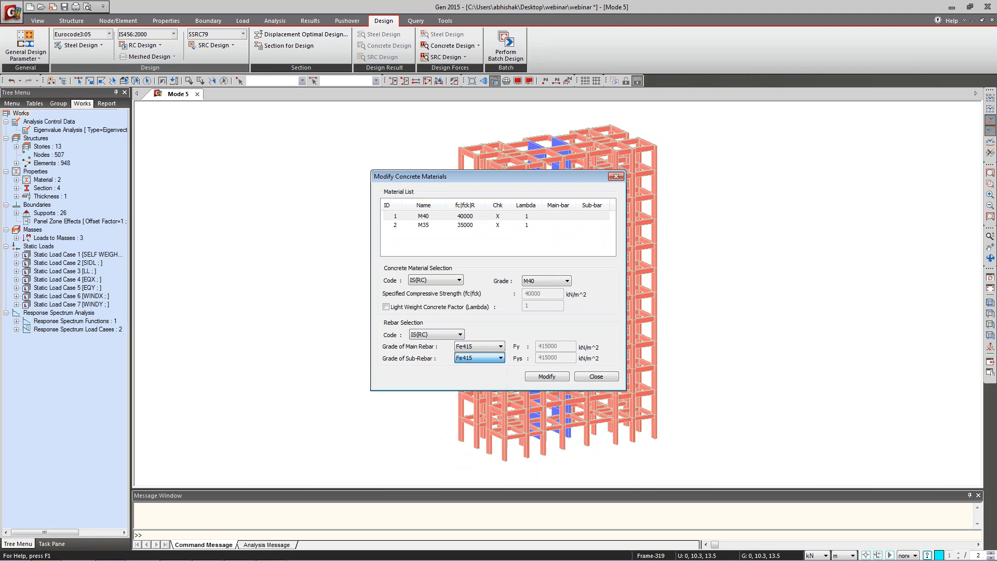
left_click(547, 376)
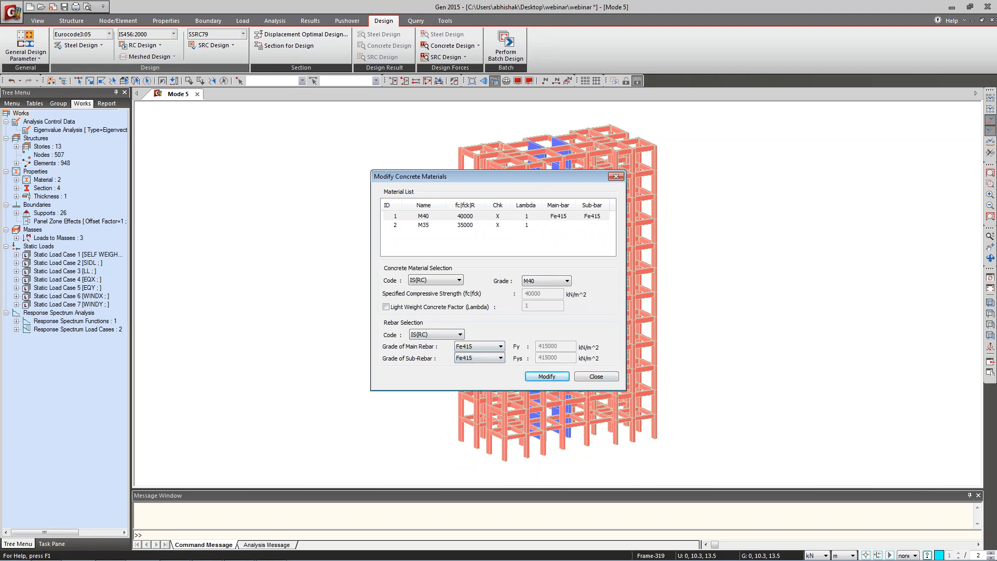
Try rebar code None for M40 and select its main rebar yield strength for custom entry.
left_click(431, 335)
left_click(427, 344)
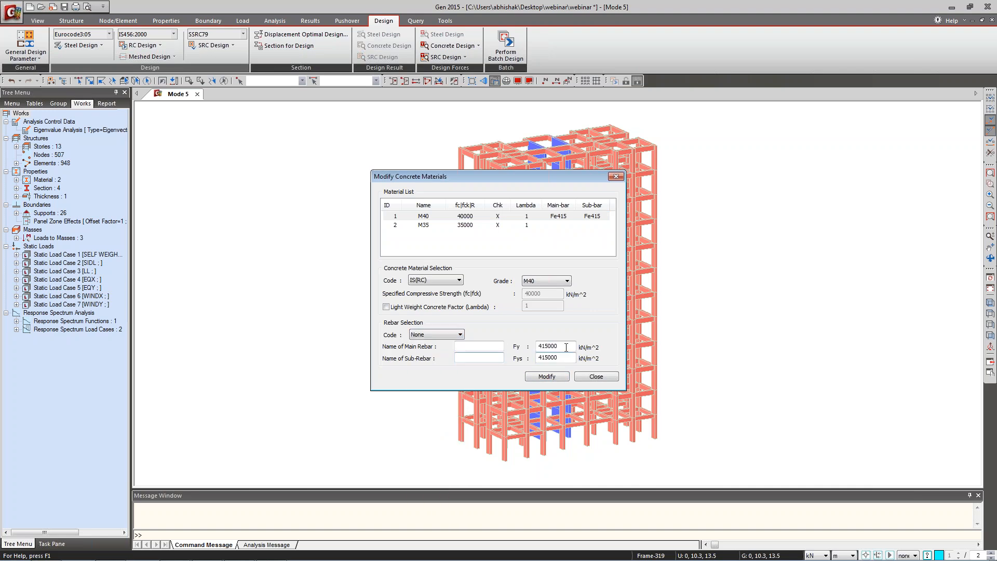
left_click_drag(565, 347, 538, 346)
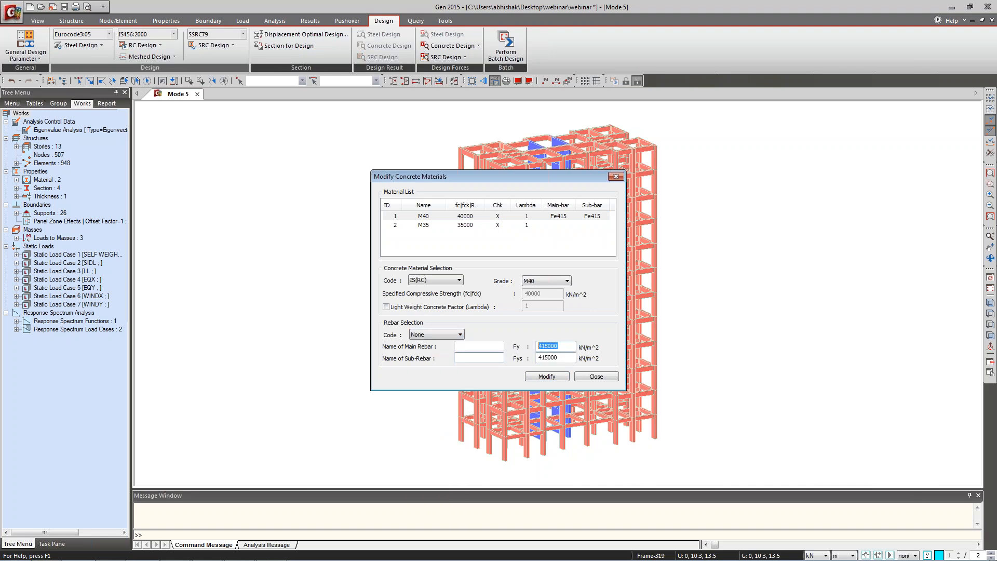
Modify the M35 concrete material to use rebar code IS(RC) with grade Fe415 for both main rebar and sub-rebar.
left_click(470, 227)
left_click(457, 336)
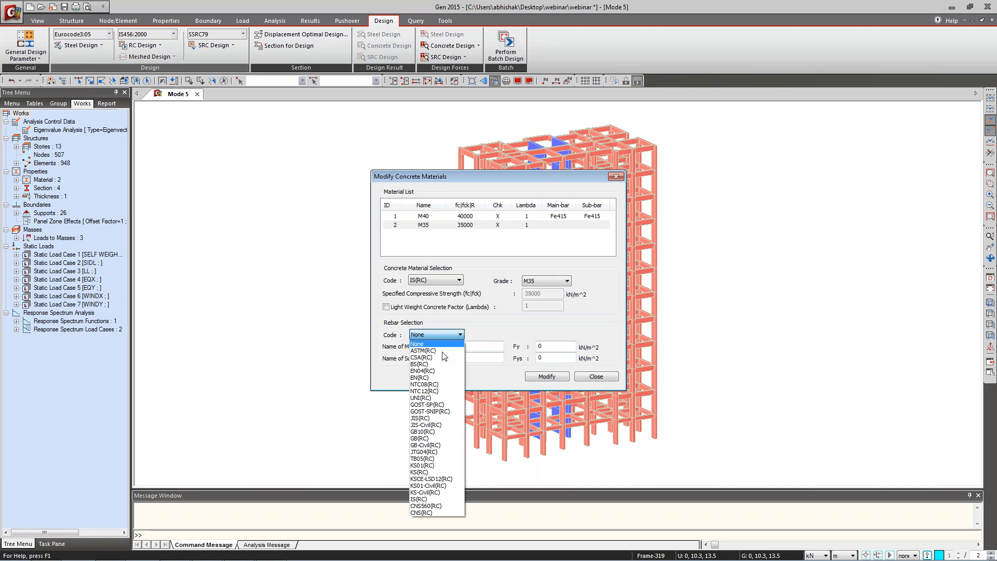
left_click(431, 499)
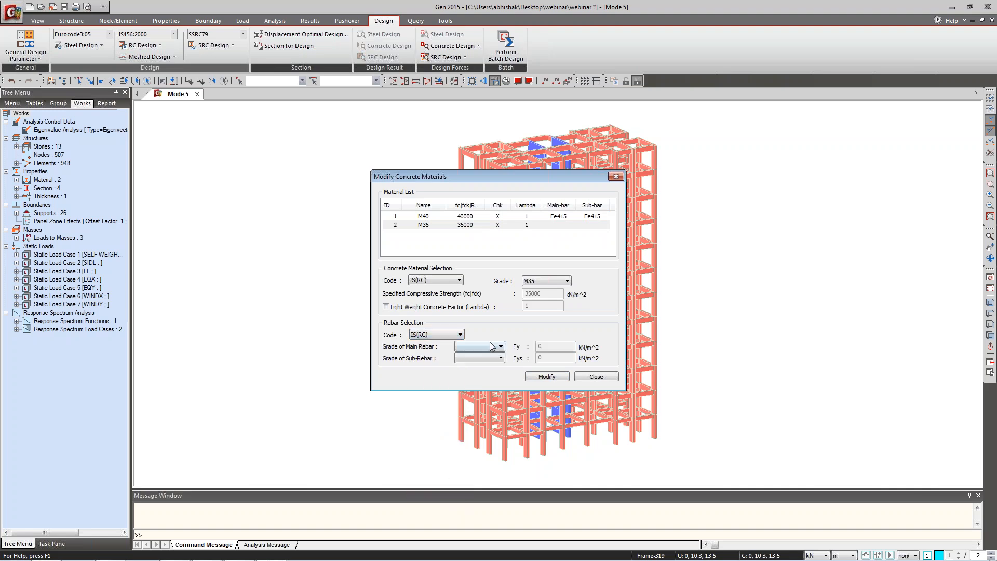
left_click(492, 347)
left_click(482, 370)
left_click(491, 358)
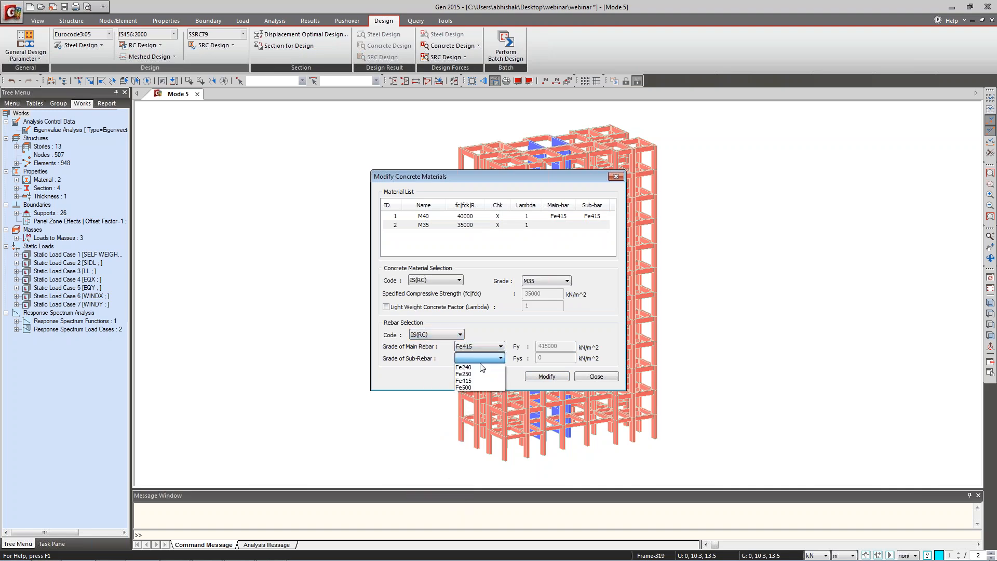
left_click(473, 382)
left_click(547, 377)
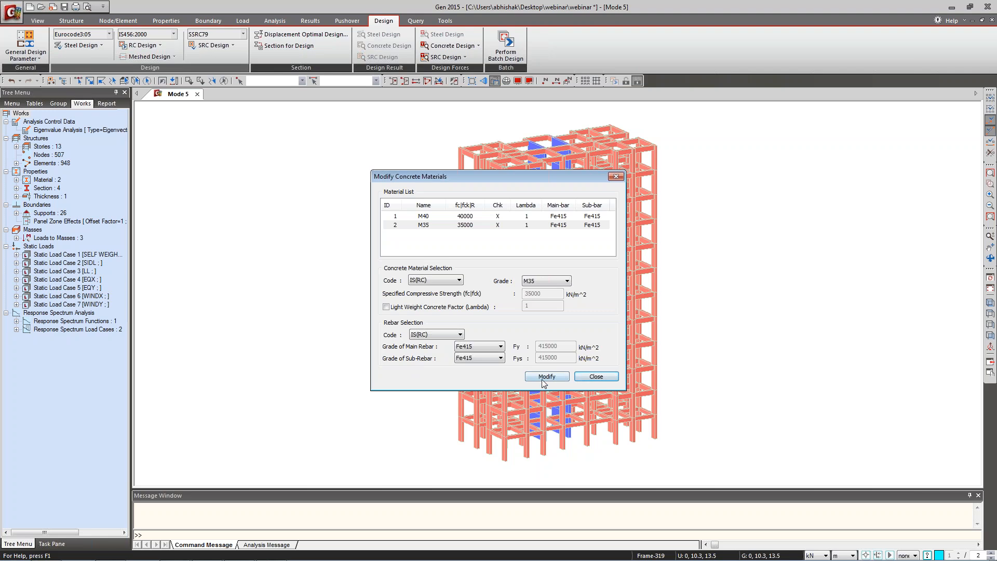
left_click(587, 375)
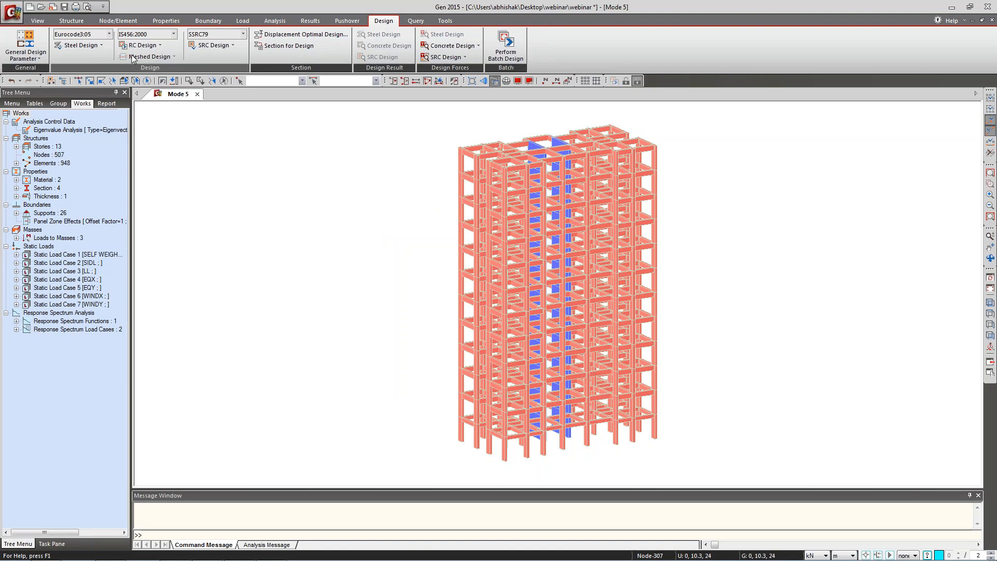
Review the limiting maximum rebar ratios for shear wall, column and brace design without changing them.
left_click(158, 46)
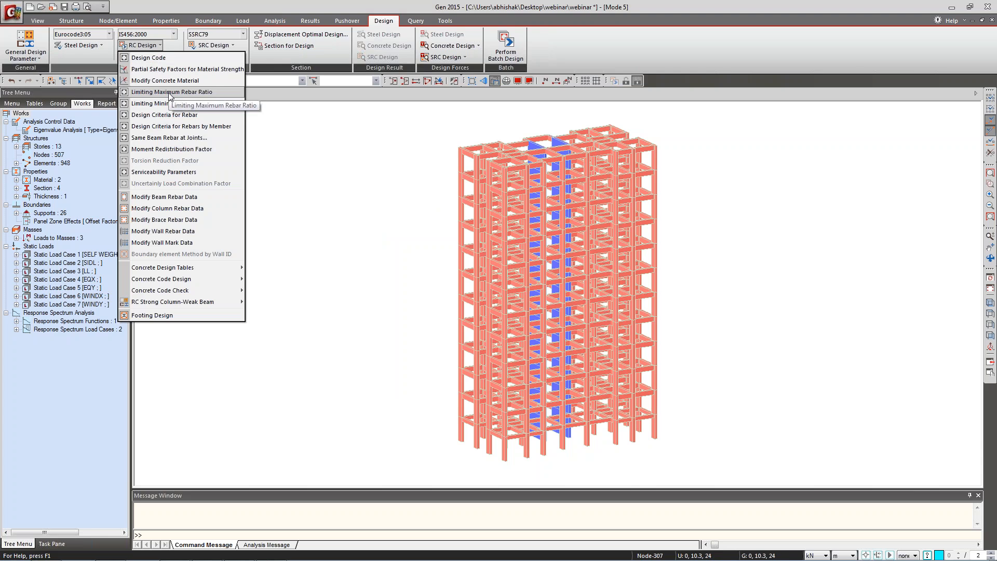
left_click(170, 93)
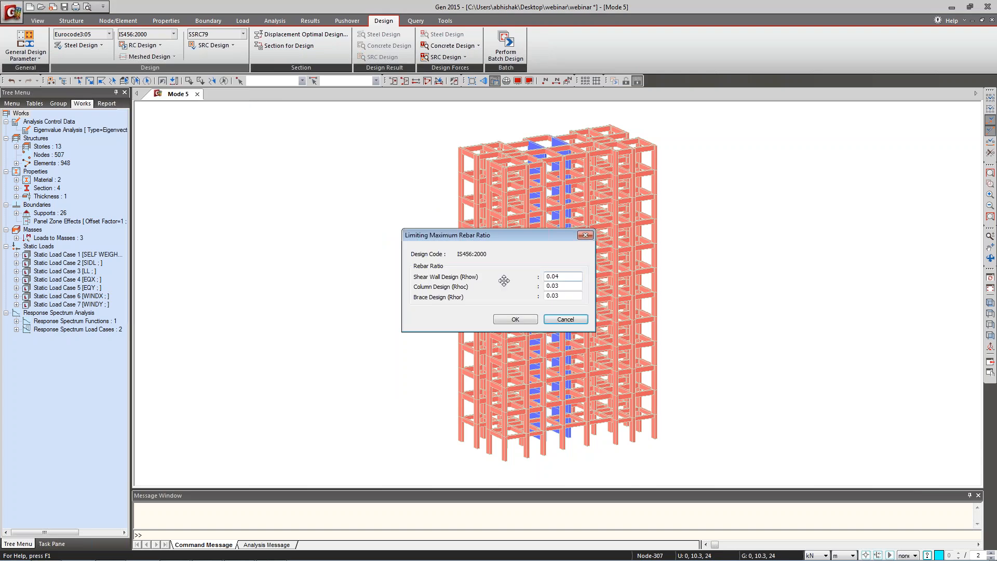
left_click(556, 318)
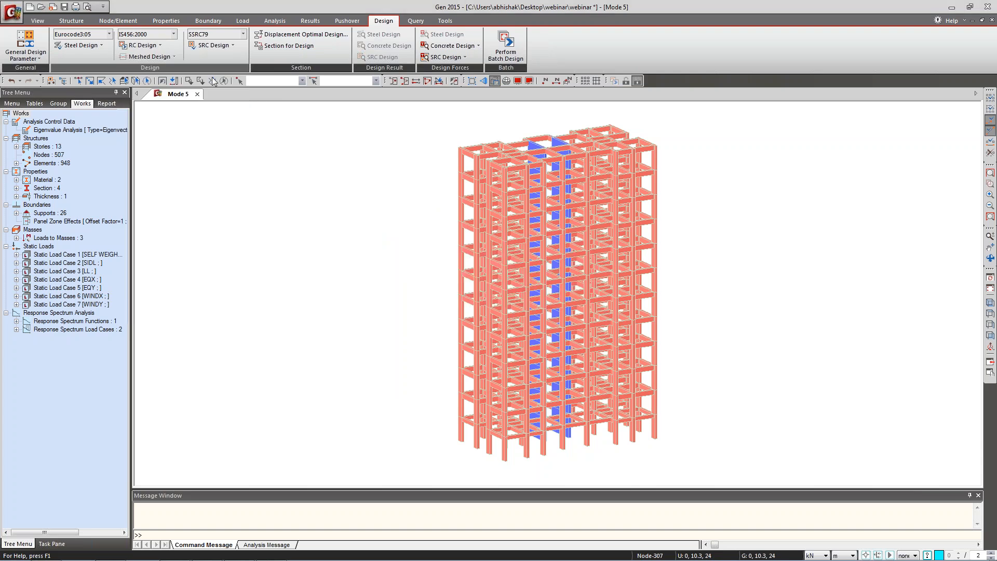
Set the main rebar size for beam design to P10 in the rebar design criteria.
left_click(157, 47)
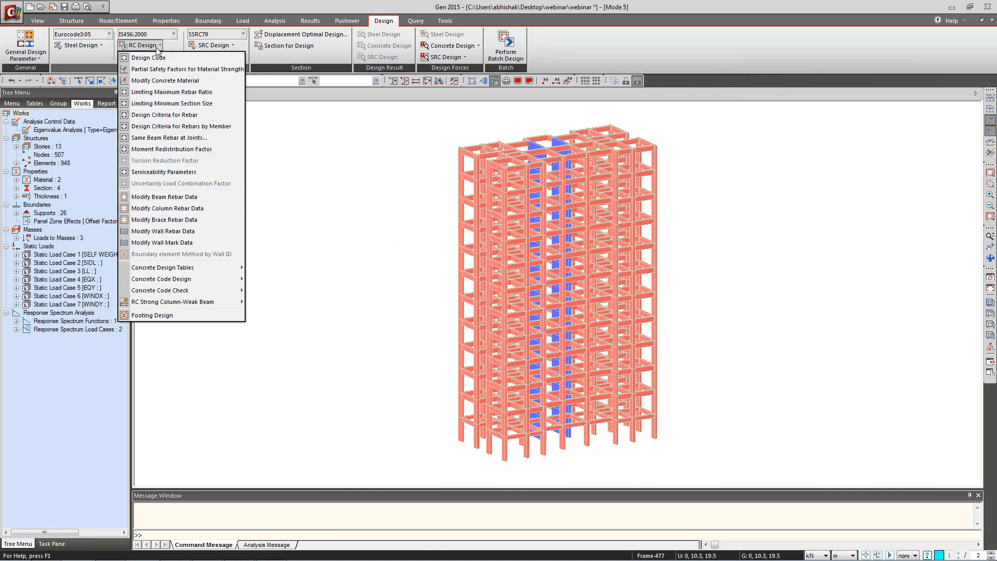
left_click(167, 115)
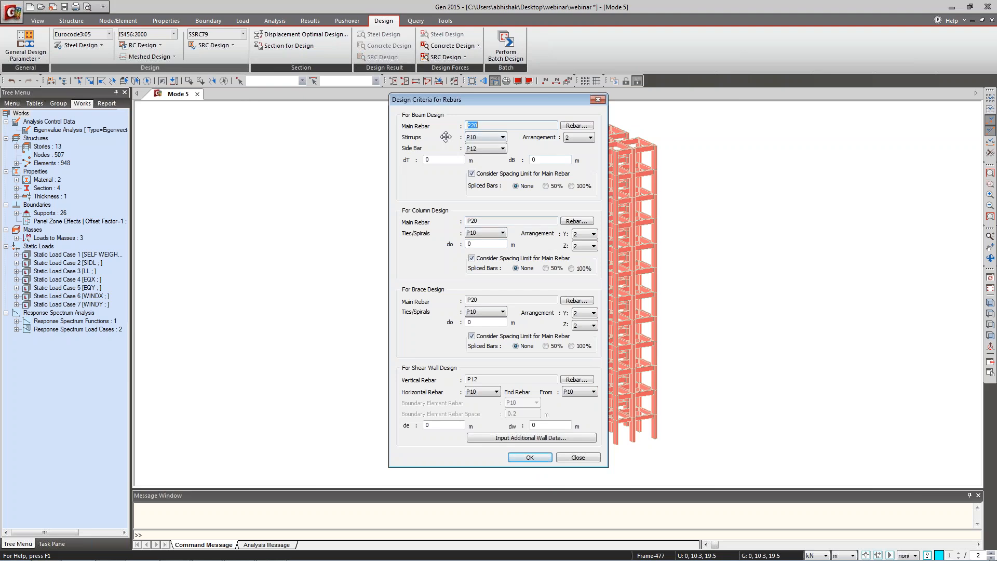
left_click(572, 127)
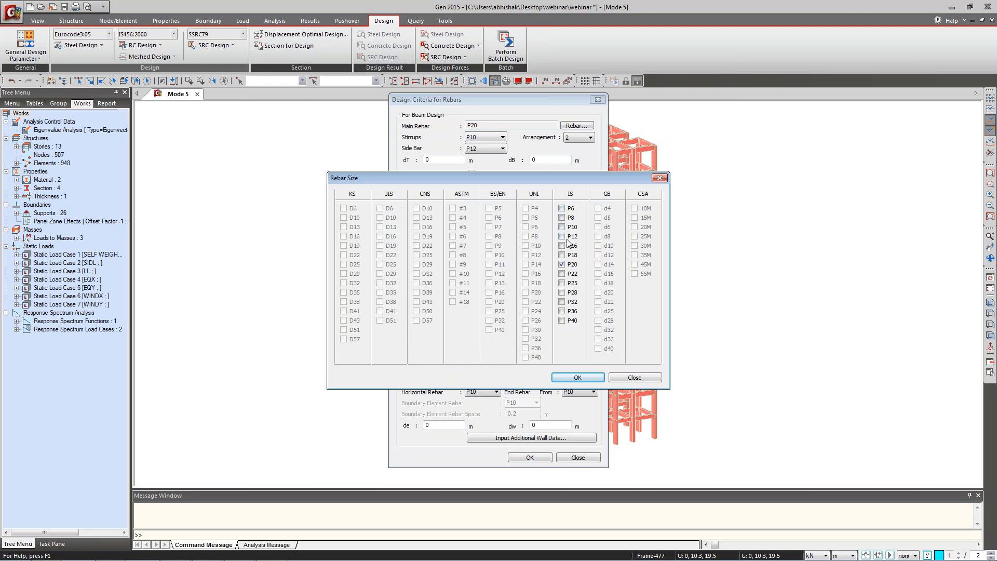
left_click(561, 227)
left_click(561, 236)
left_click(562, 264)
left_click(577, 377)
Set the beam stirrups to P8 with arrangement 2, and both dT and dB to 0.04 m.
left_click(486, 137)
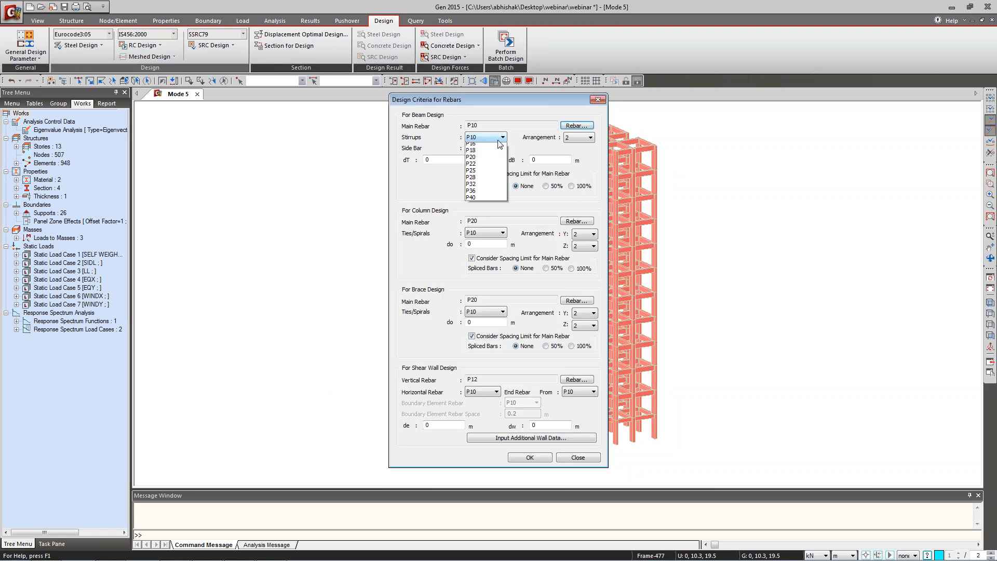
left_click(483, 155)
left_click(590, 137)
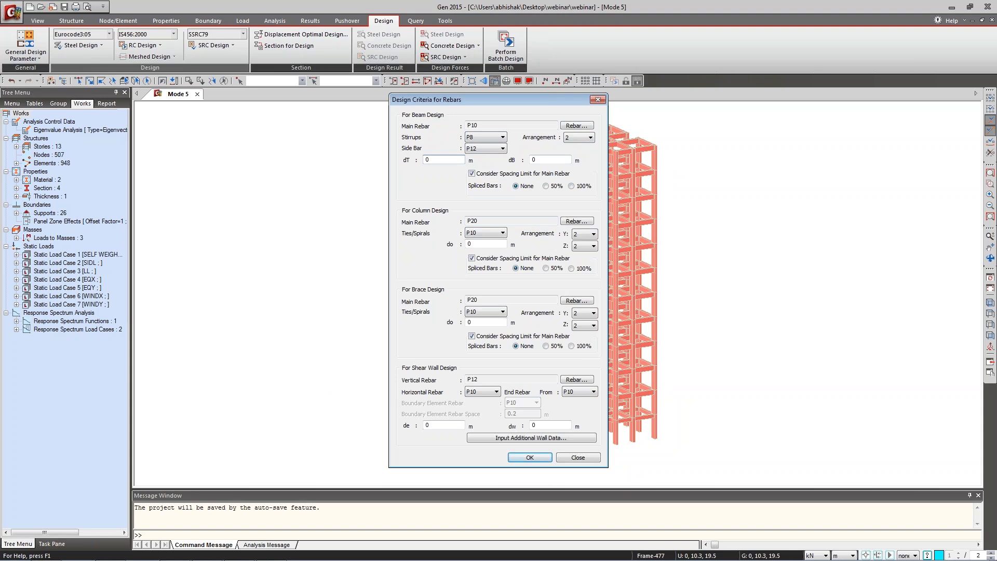
type(".04.0")
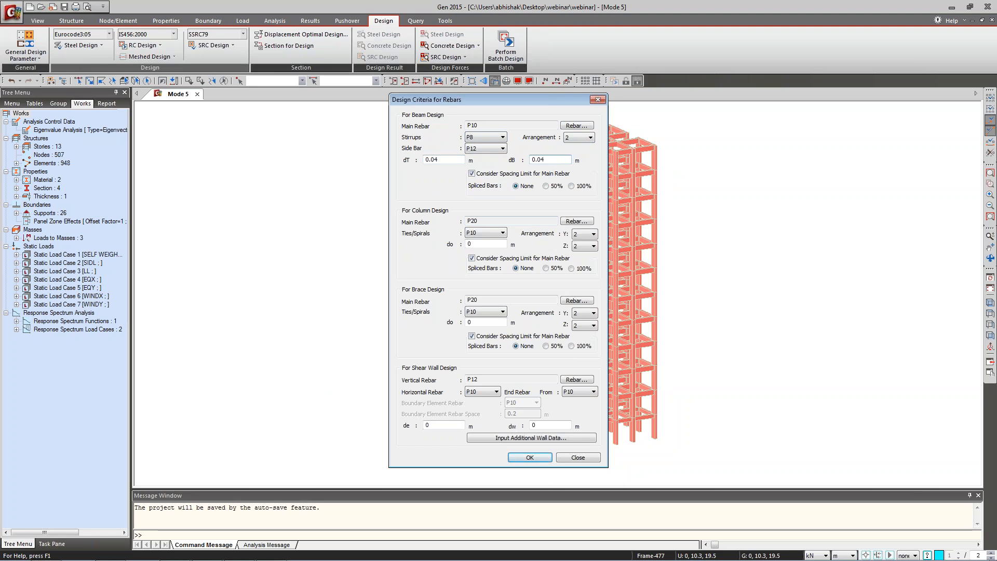
Set the column design criteria to P16 main rebar and P8 ties/spirals, with arrangement 4 in both Y and Z.
left_click(576, 221)
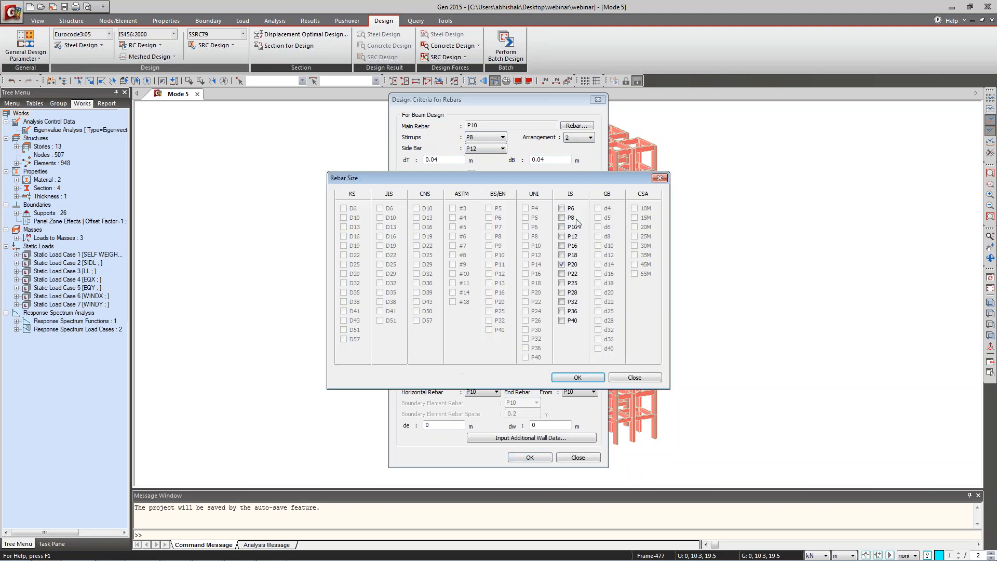
left_click(562, 246)
left_click(574, 377)
left_click(502, 232)
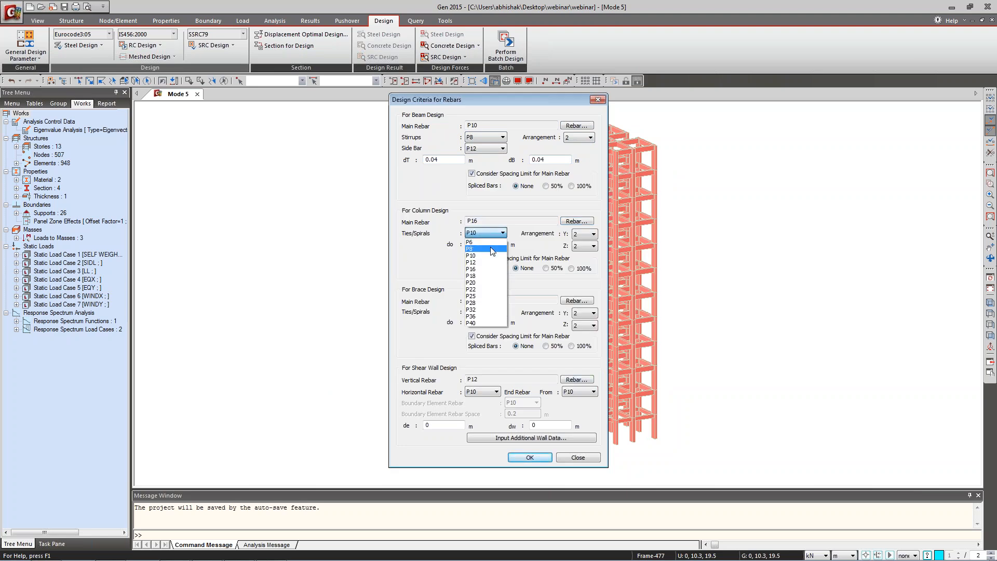
left_click(491, 249)
left_click(591, 234)
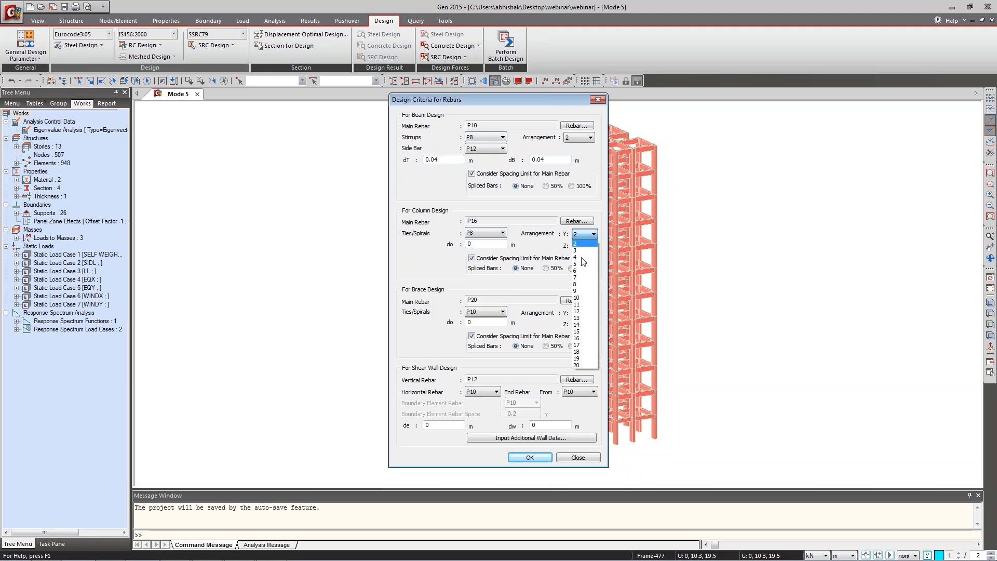
left_click(582, 257)
left_click(591, 246)
left_click(584, 269)
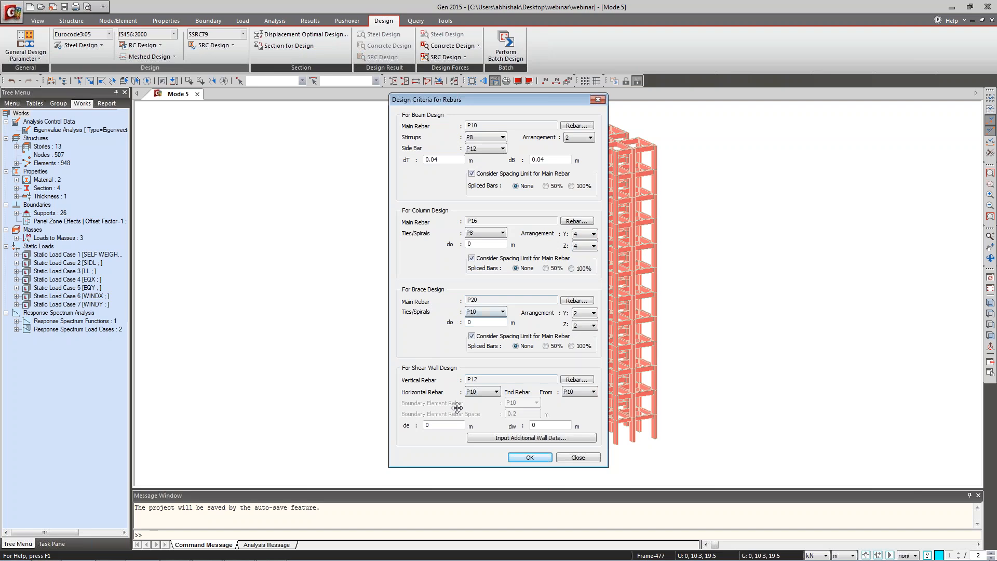
Set the shear wall criteria to P16 vertical rebar and P8 horizontal rebar, with de and dw both 0.04 m.
left_click(571, 380)
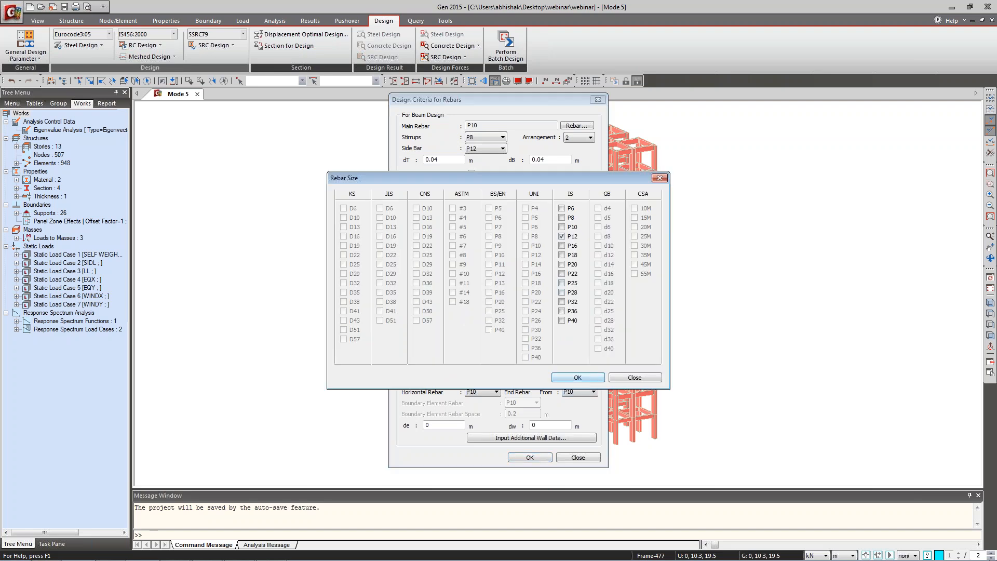
left_click(577, 377)
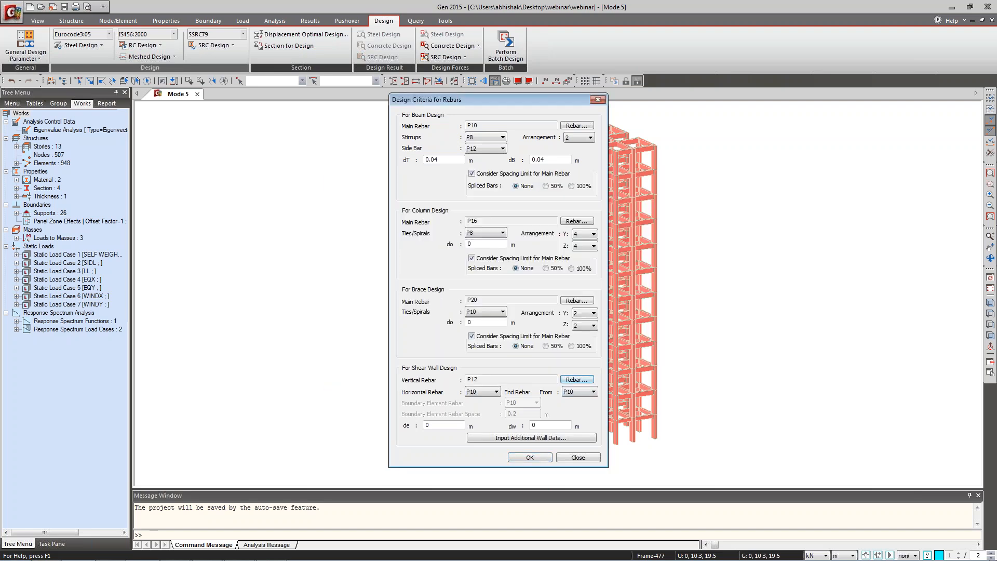
left_click(578, 380)
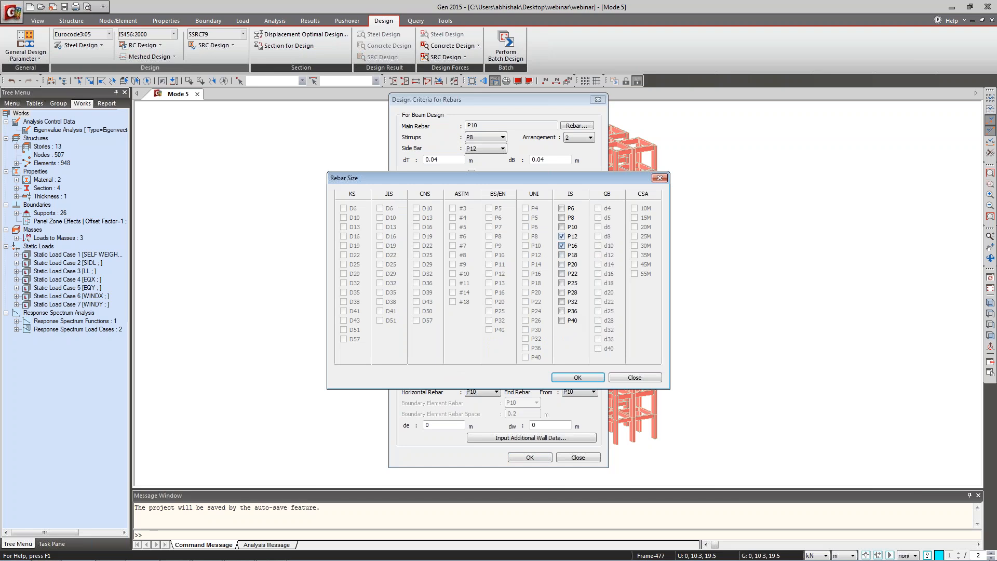
left_click(564, 379)
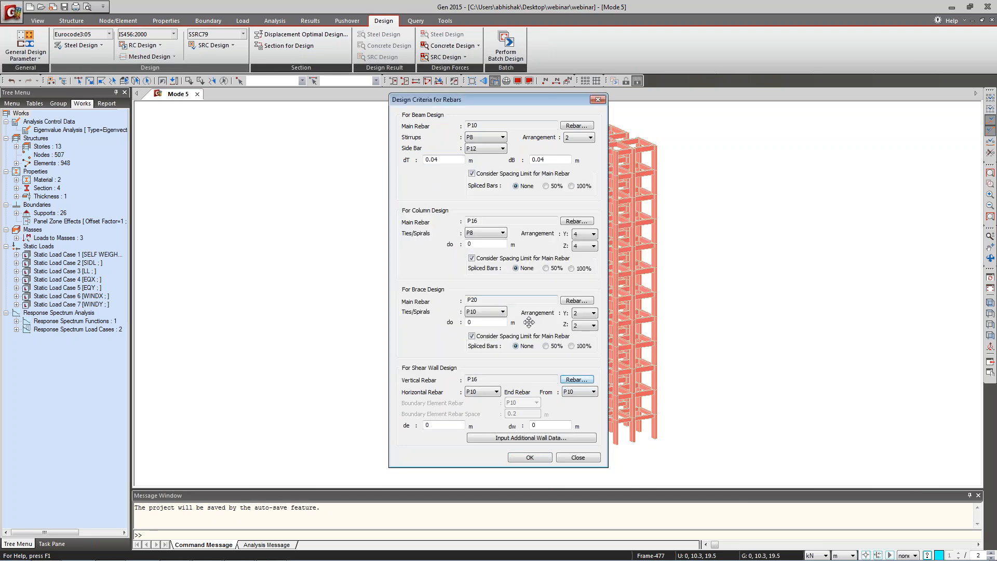
left_click(496, 392)
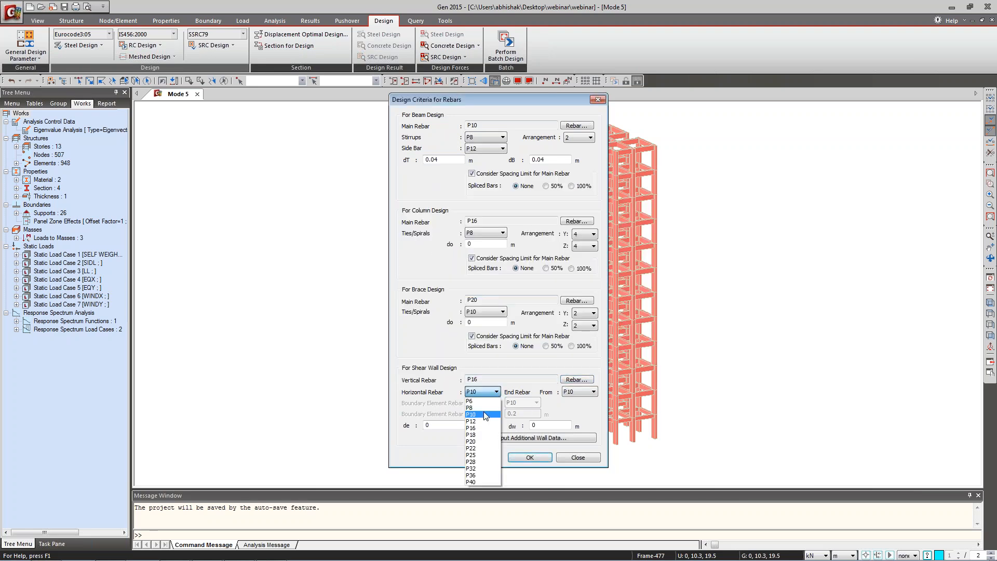
left_click(482, 408)
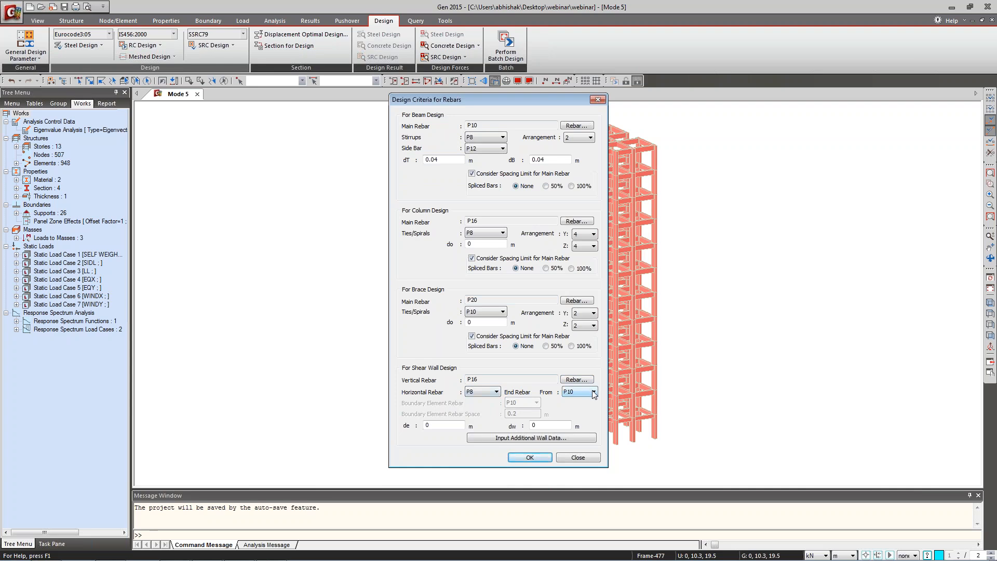
left_click(439, 425)
left_click(538, 427)
Enable design of out-of-plane bending in the additional wall data.
left_click(535, 439)
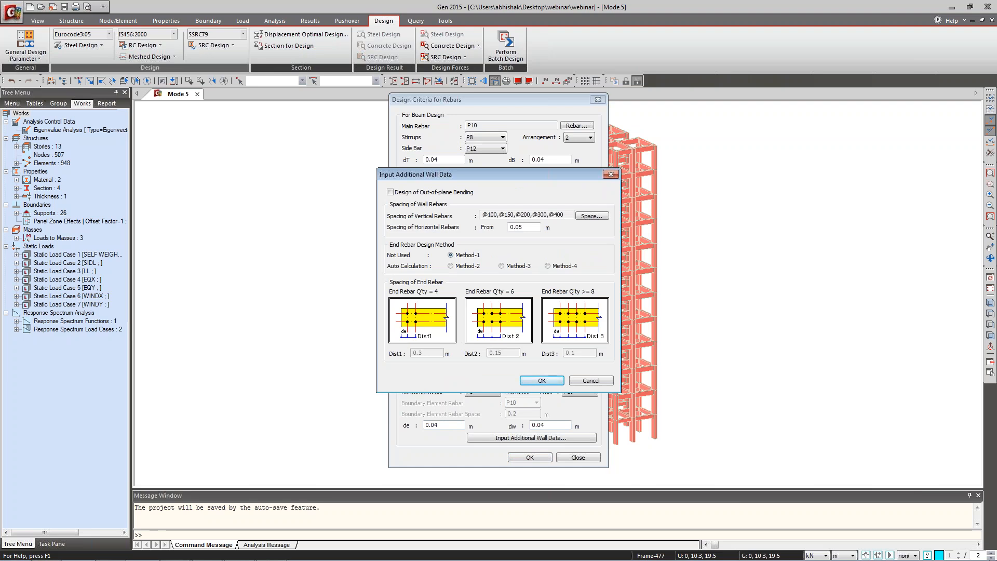
left_click(591, 217)
left_click(390, 193)
left_click(591, 216)
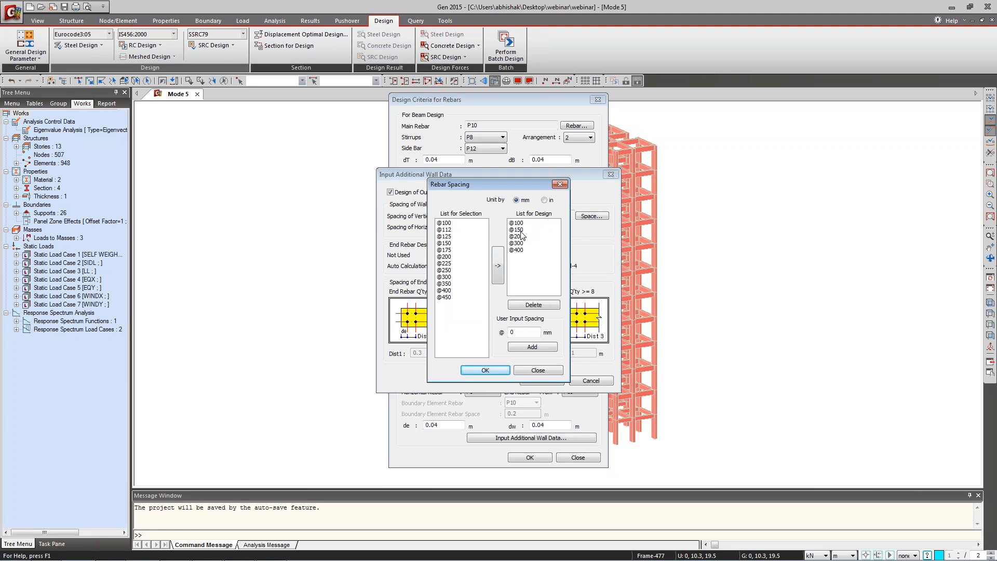
left_click(450, 237)
left_click(455, 230, "ctrl")
left_click(456, 243, "ctrl")
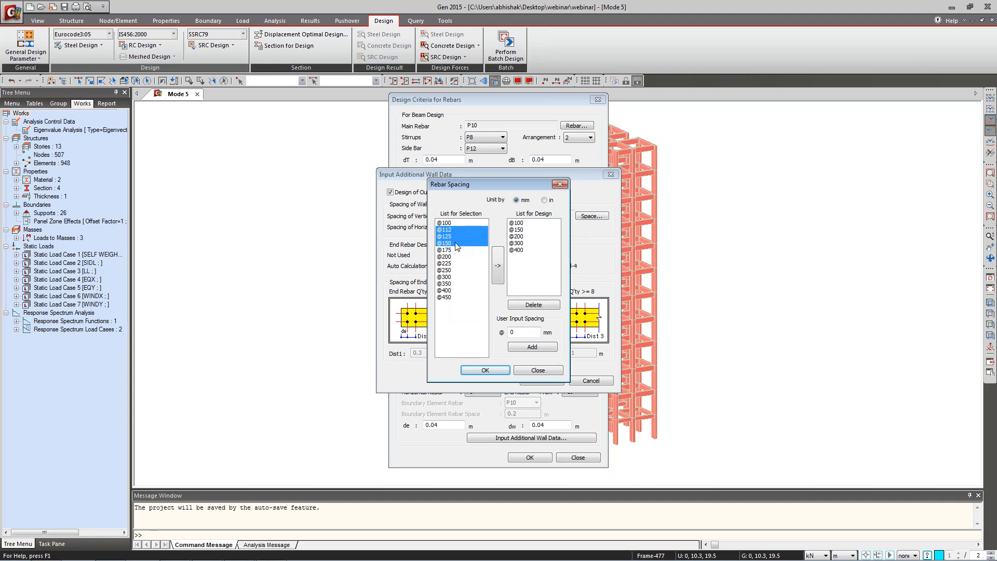
left_click(460, 244, "ctrl")
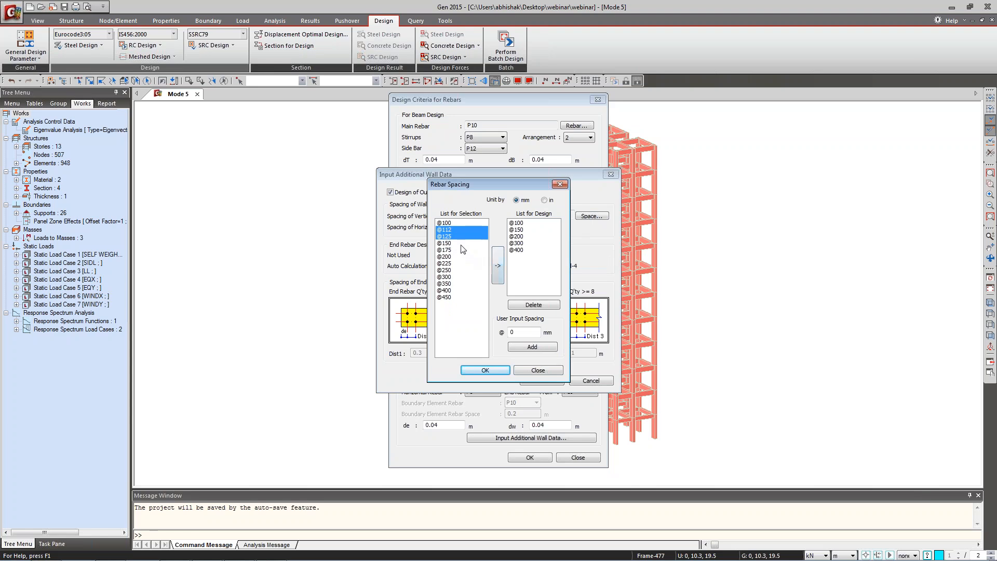
left_click(498, 267)
left_click_drag(518, 250, 522, 263)
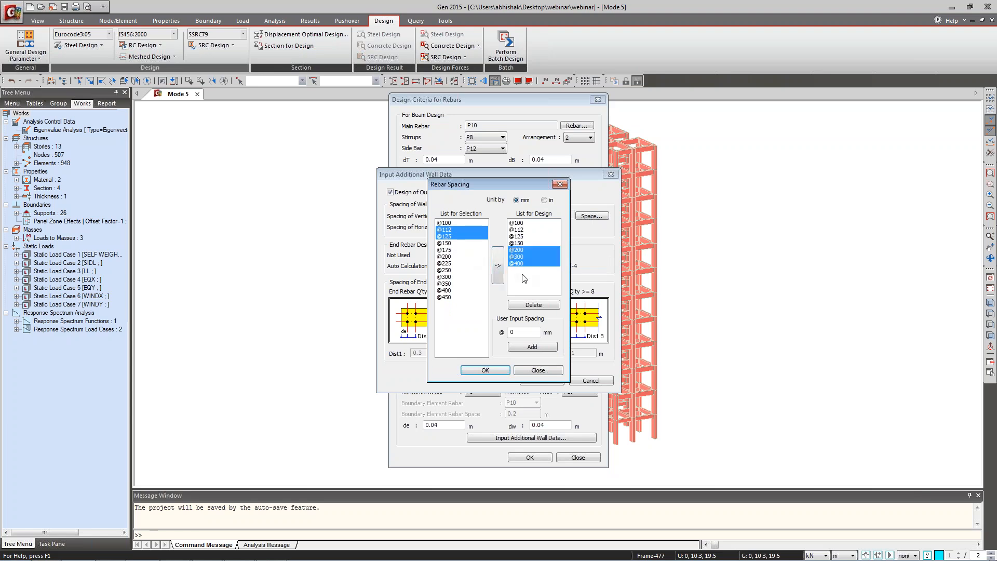
left_click(525, 306)
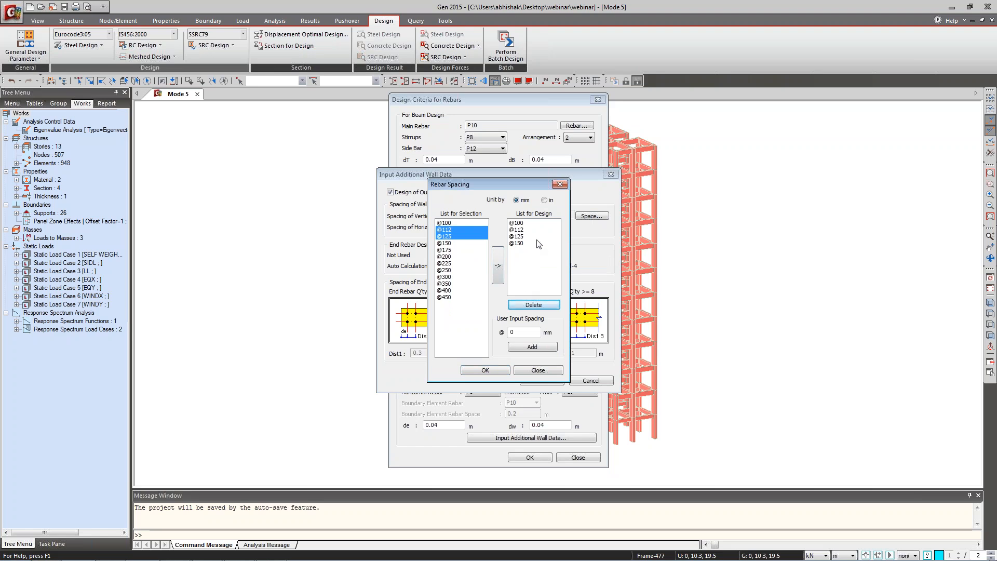
left_click(446, 250)
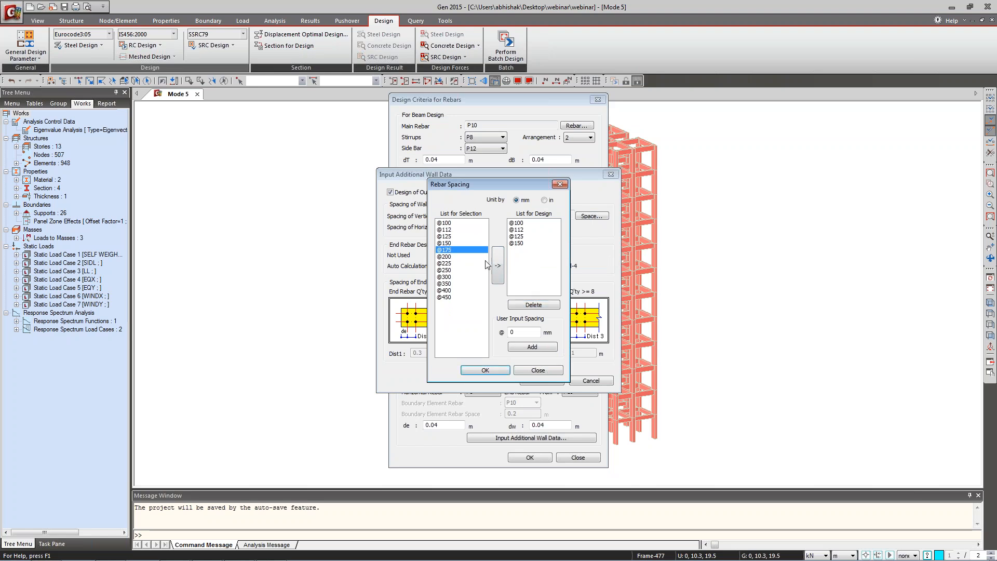
left_click(498, 266)
left_click(501, 372)
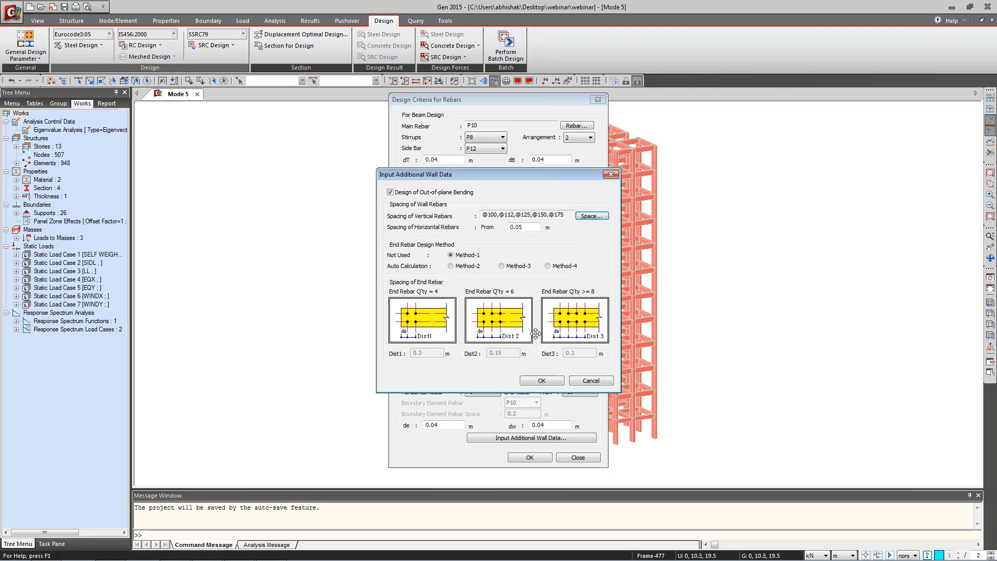
left_click(540, 382)
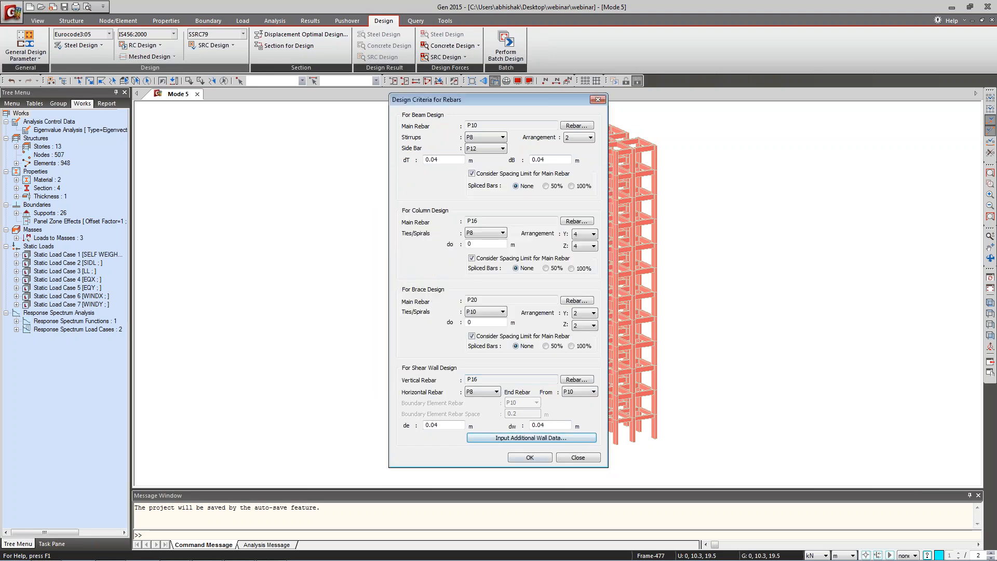
left_click(530, 457)
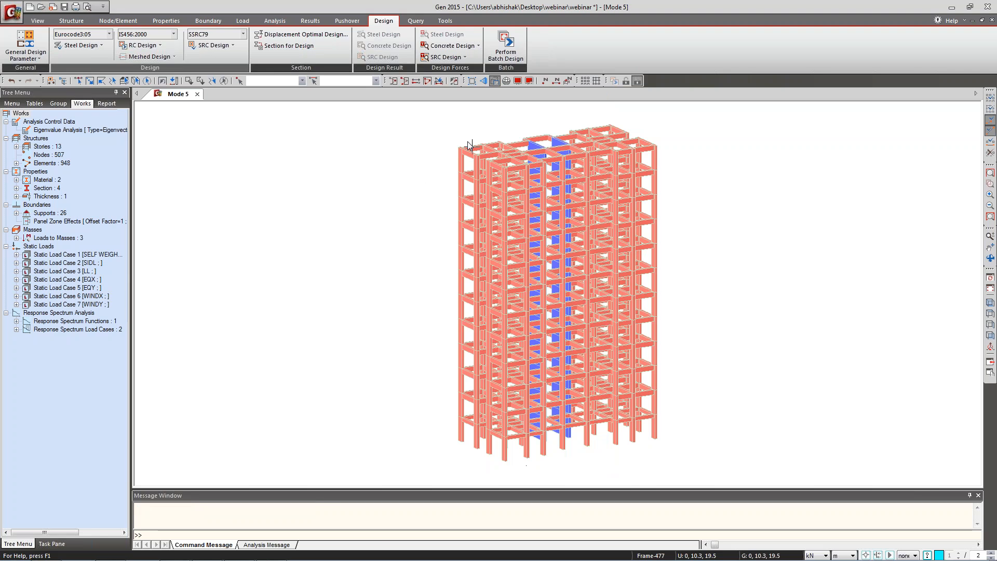
Isolate the roof-level corner column and its two adjoining beams so only these members are active.
left_click(78, 80)
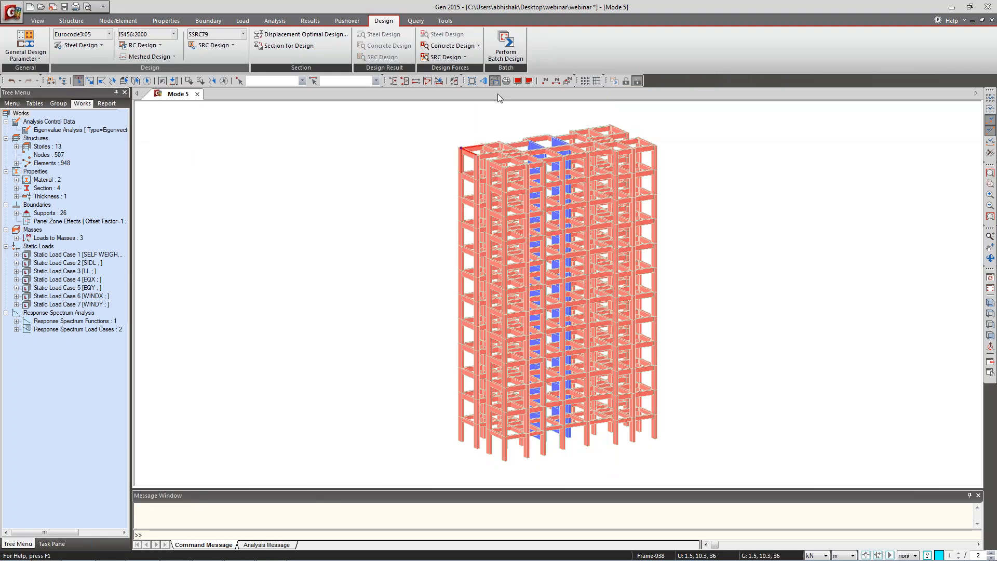
left_click(393, 82)
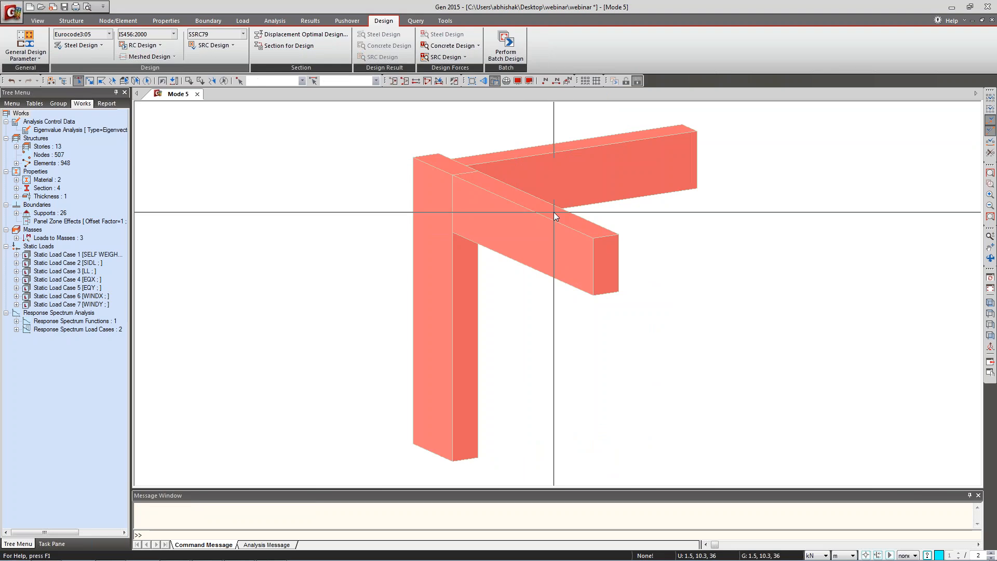
mouse_move(555, 214)
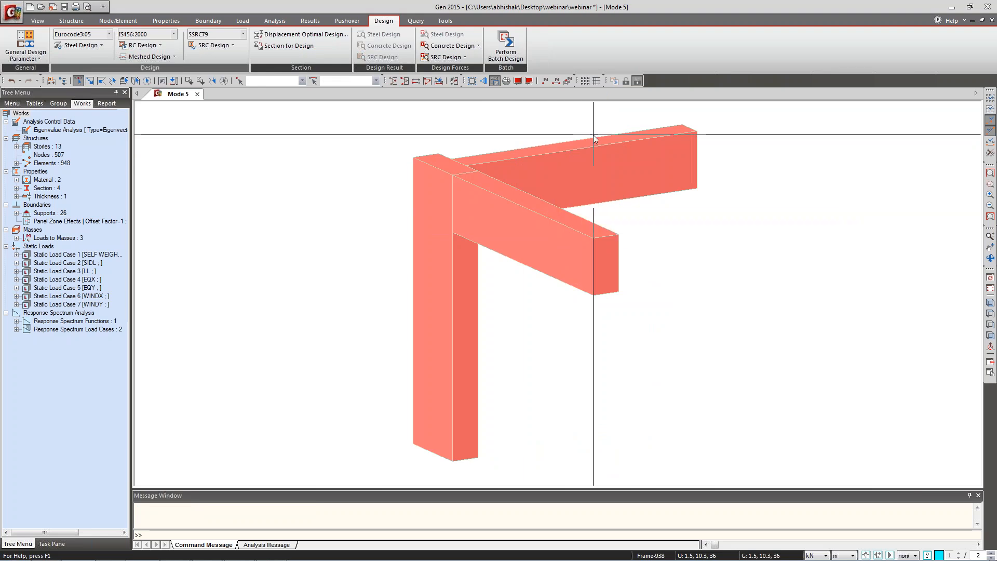
Select the two isolated beams and run the IS456:2000 concrete code design for beams on them.
left_click_drag(593, 135, 541, 251)
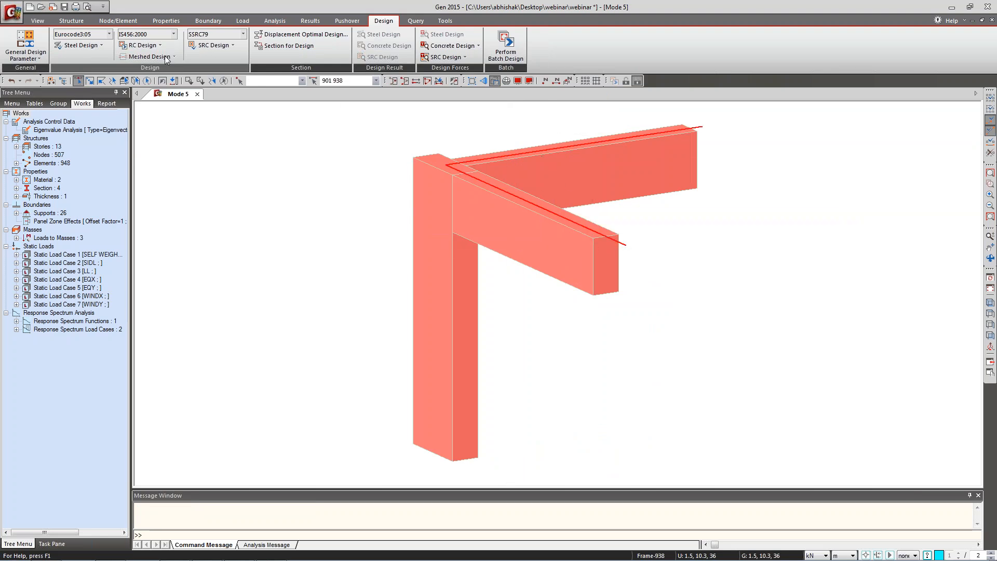
left_click(142, 45)
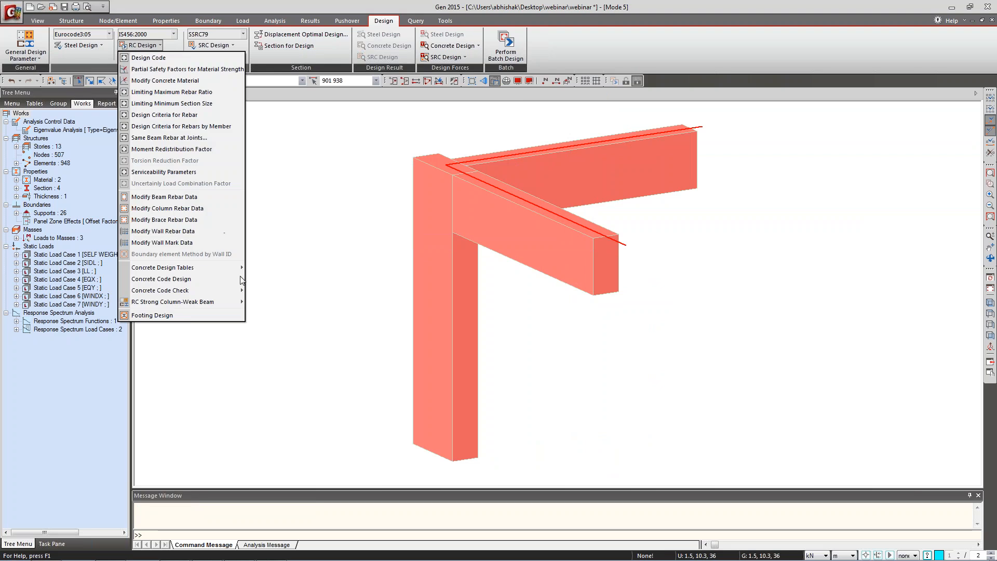
mouse_move(209, 280)
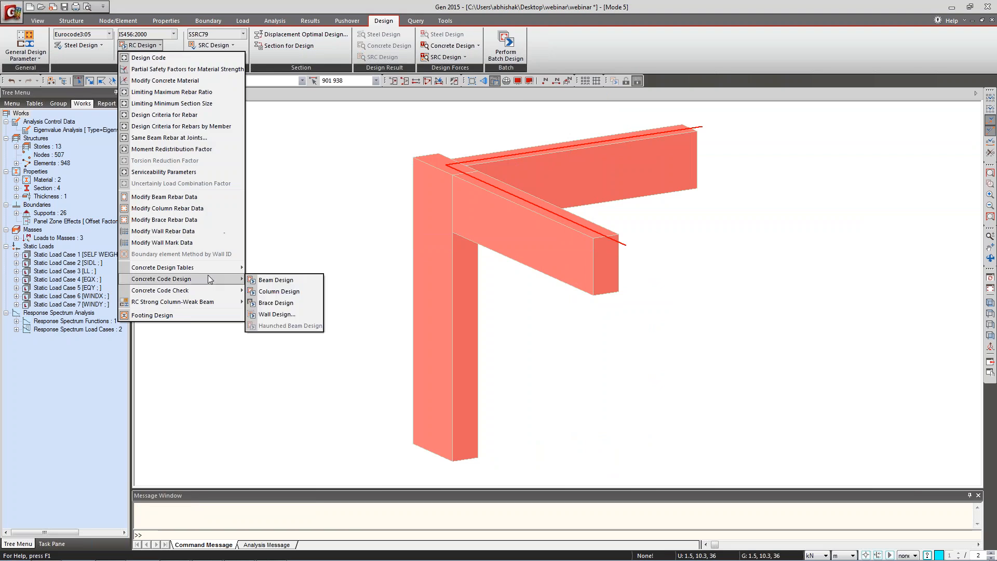
left_click(287, 282)
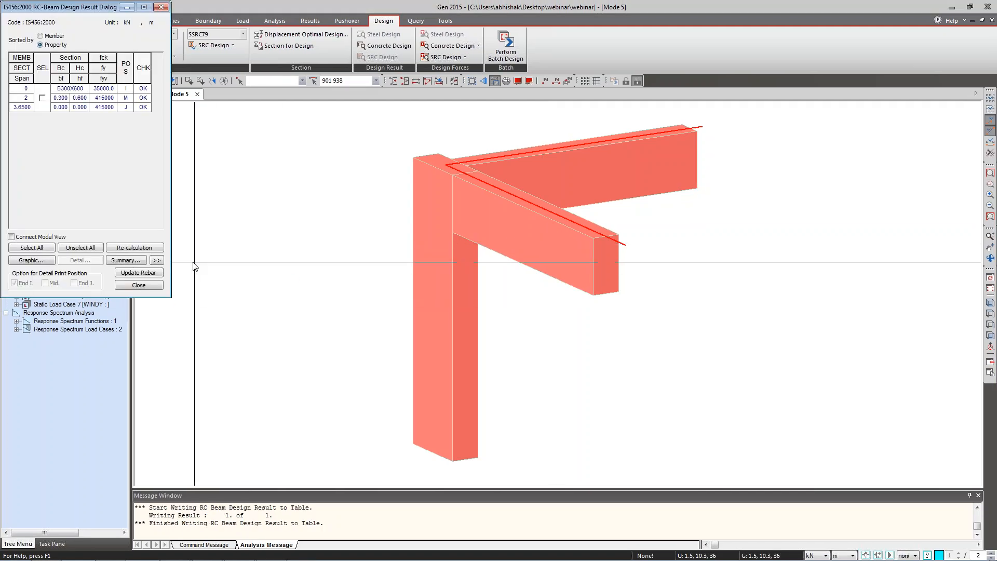
Expand the beam design results to show forces, rebar and stirrups, and sort them by member.
left_click_drag(83, 8, 256, 68)
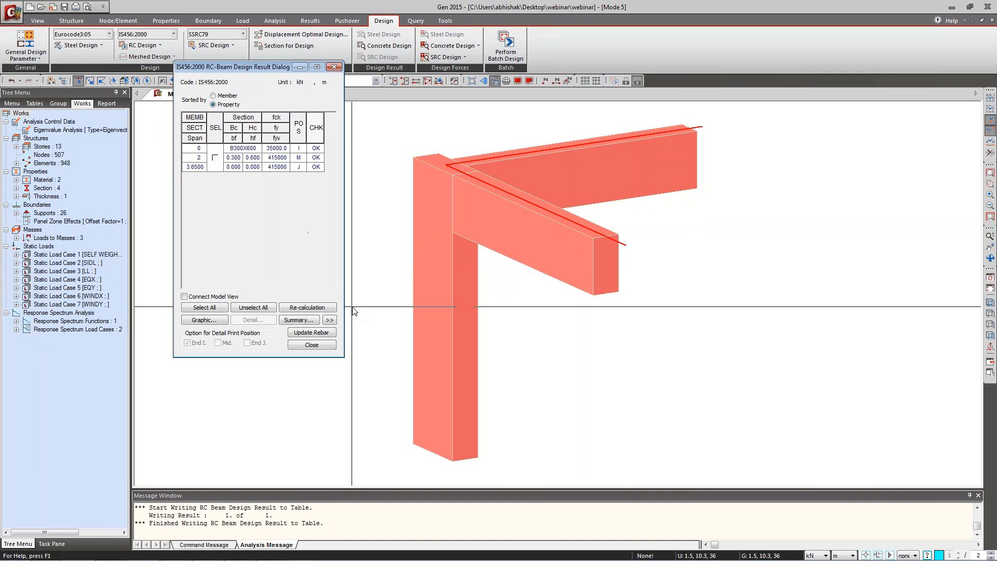
left_click(330, 320)
left_click_drag(431, 68, 229, 72)
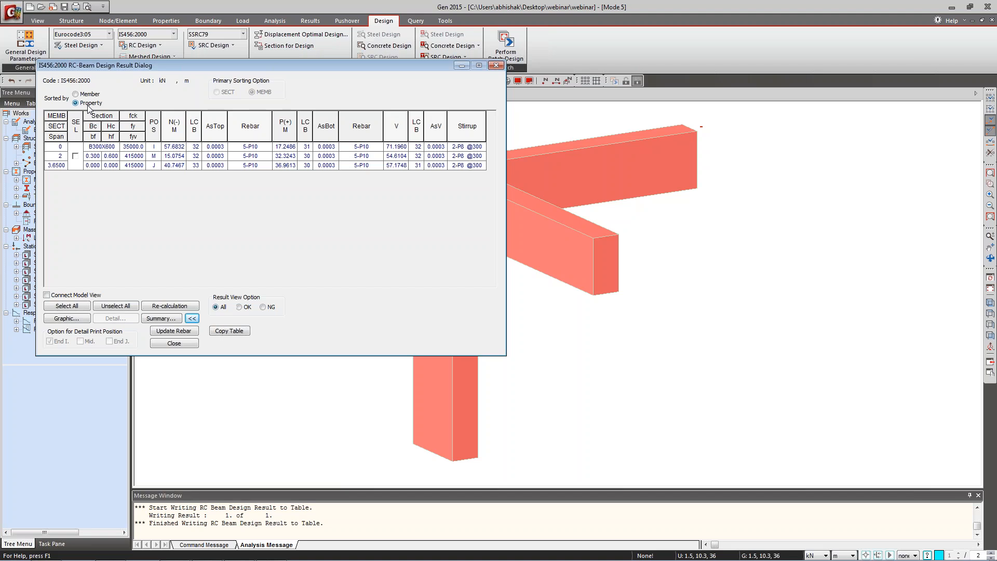
left_click(90, 95)
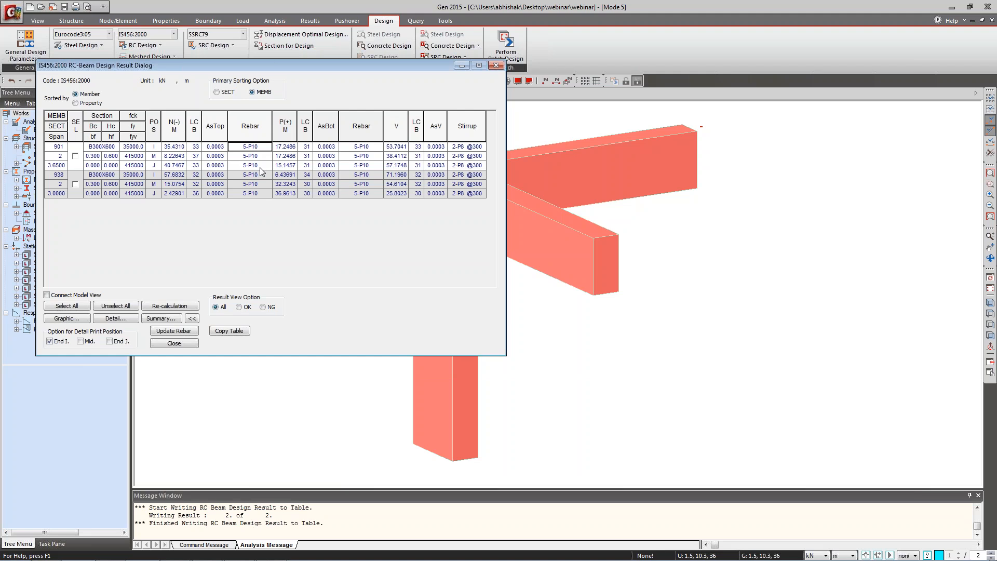
left_click(462, 149)
left_click_drag(383, 74, 348, 81)
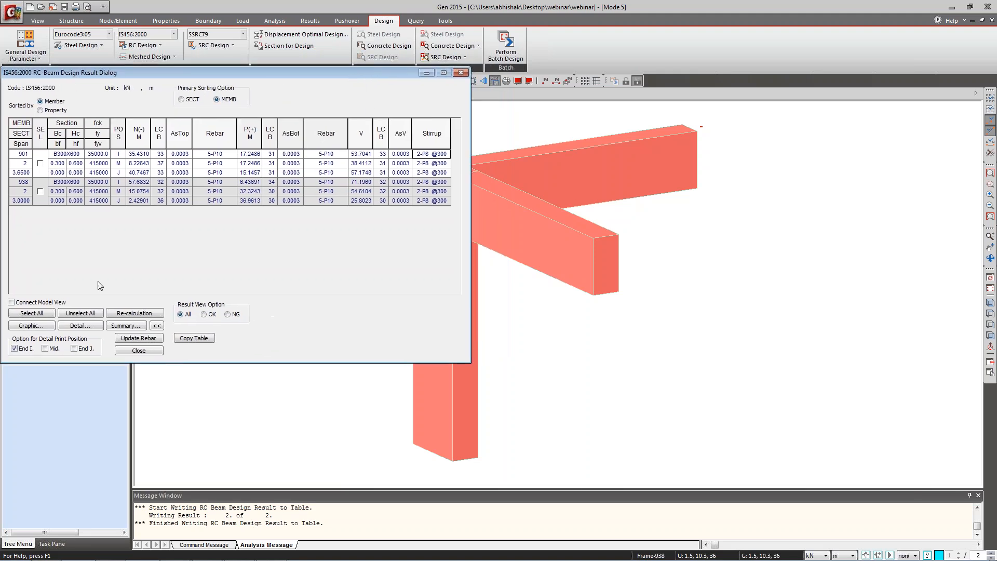
Link the results to the model view, select beam 901, and switch the model to line display.
left_click(12, 303)
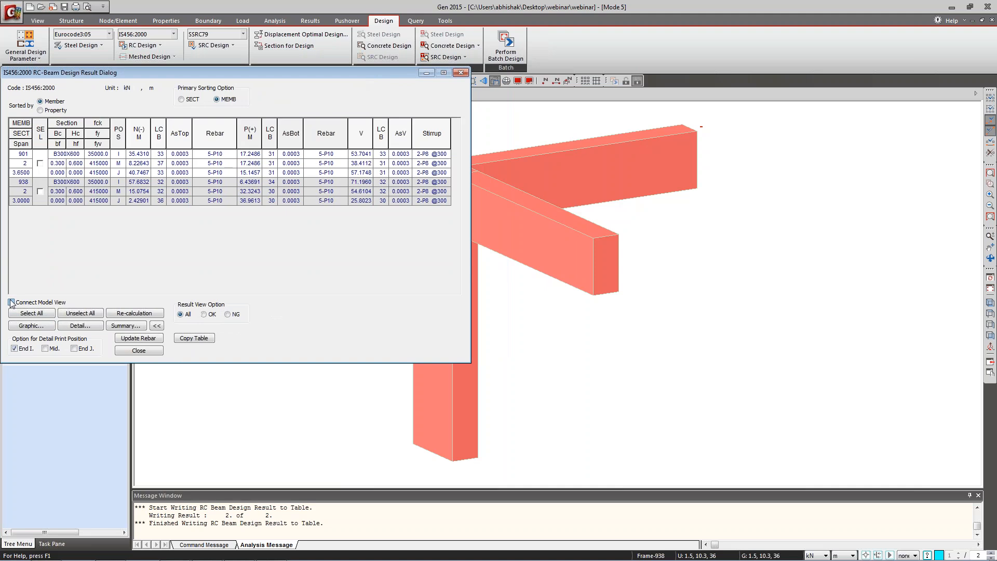
left_click(40, 164)
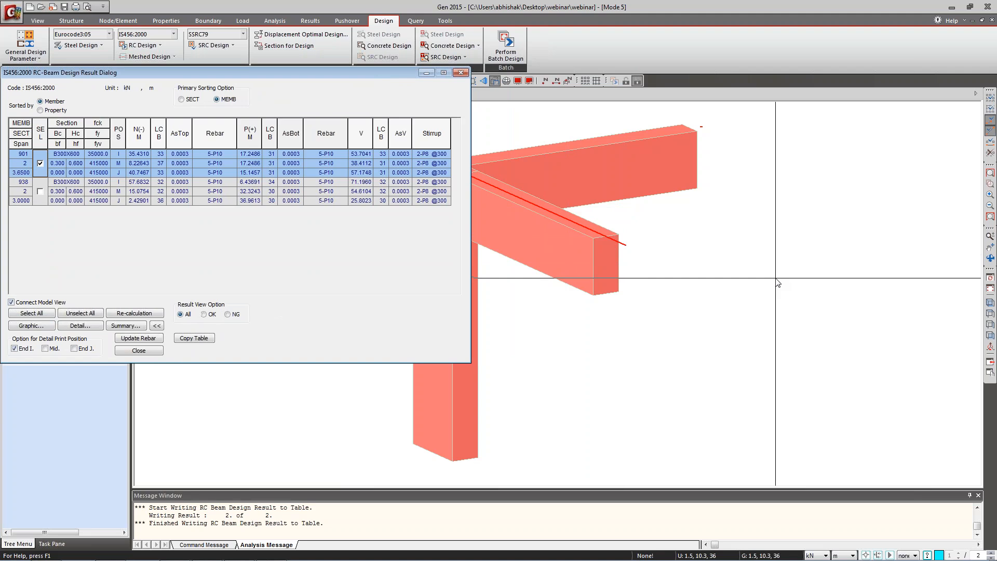
left_click(776, 278)
key("ctrl+h")
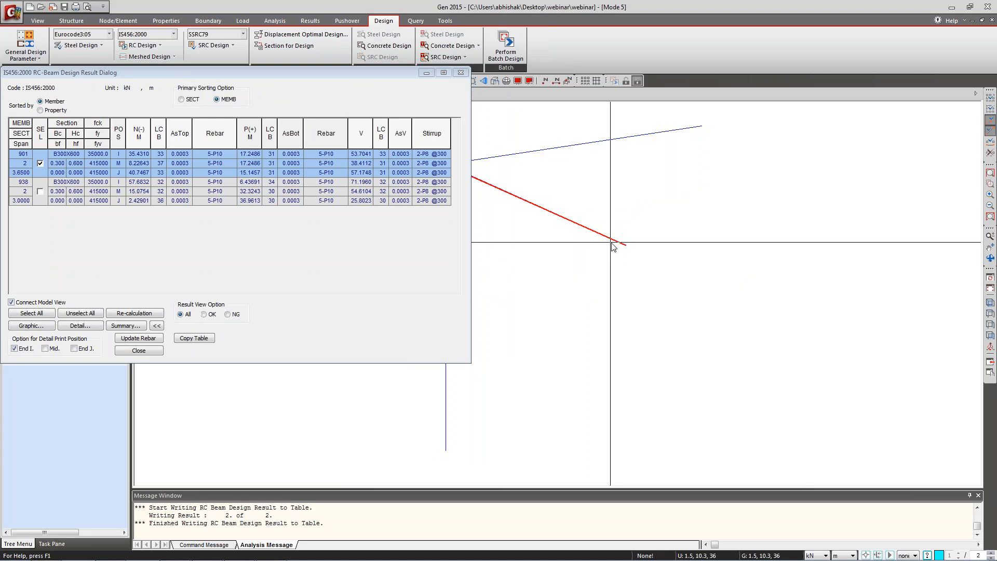
Locate beams 938 and 901 in the model by selecting them alternately in the collapsed results, and expand the table again.
left_click(40, 163)
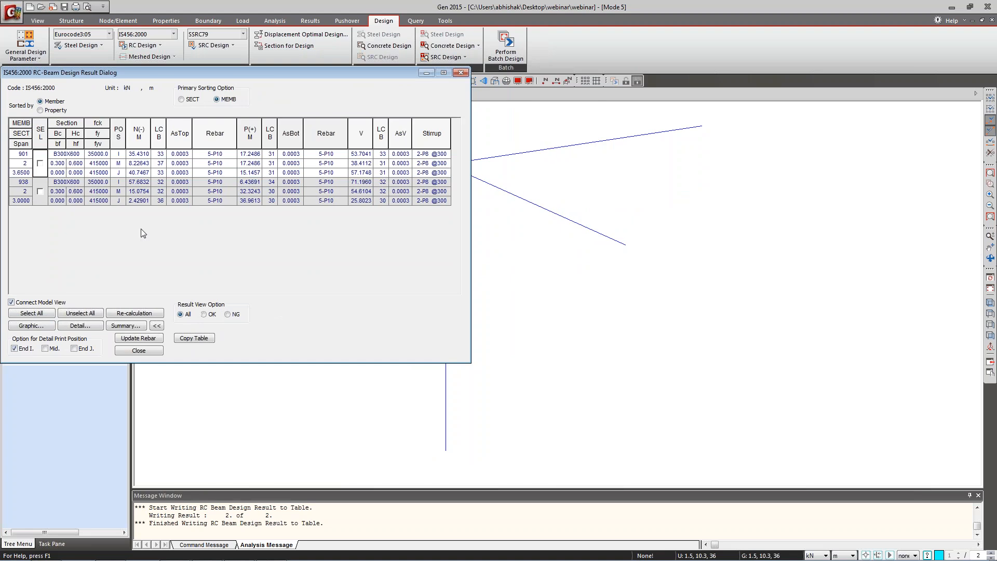
left_click(40, 191)
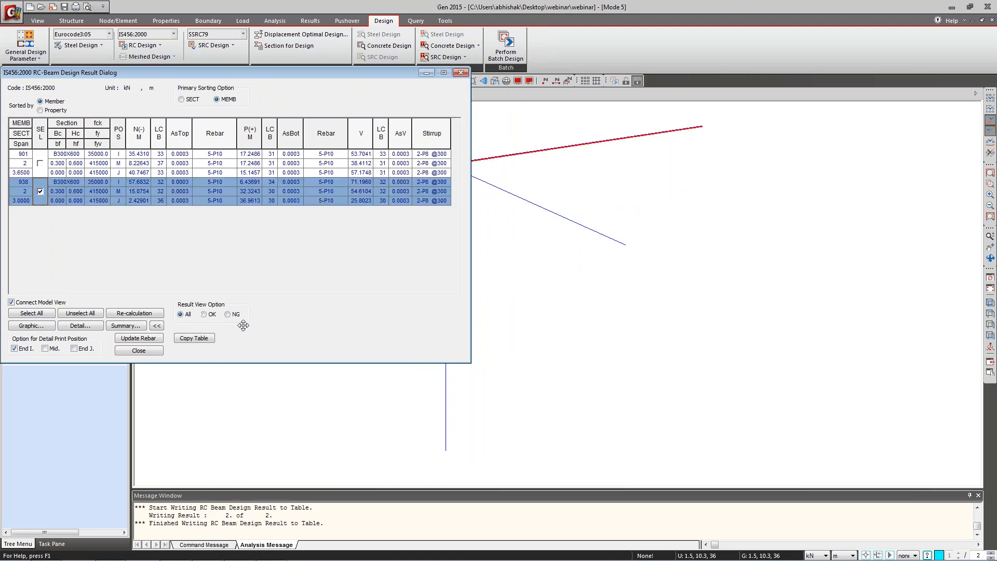
left_click(156, 325)
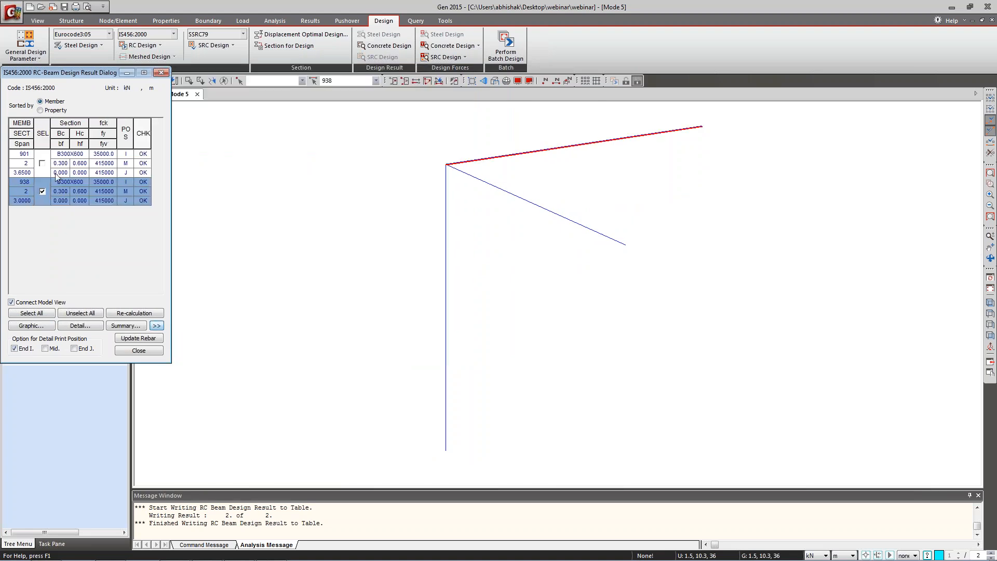
left_click(42, 191)
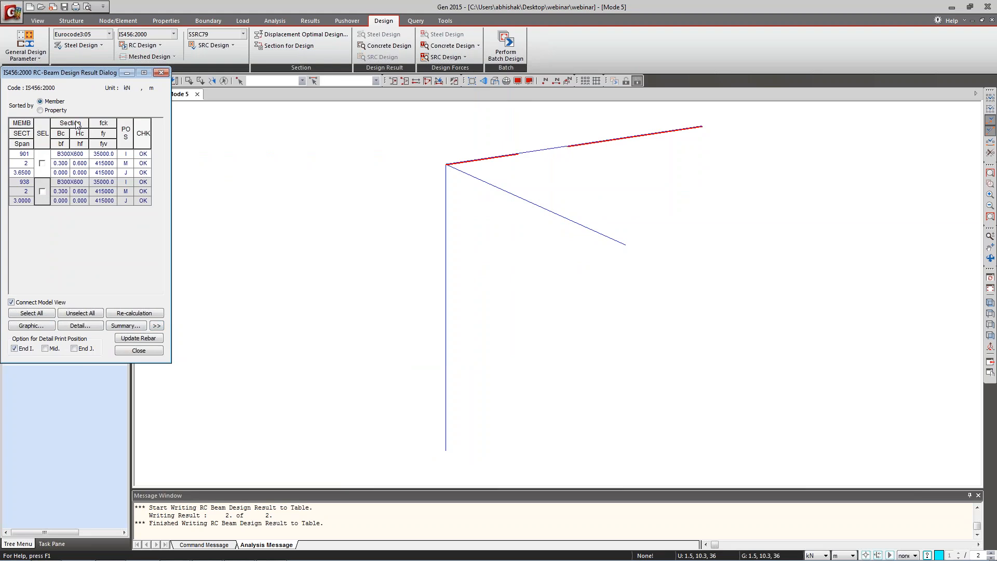
left_click_drag(82, 93, 114, 98)
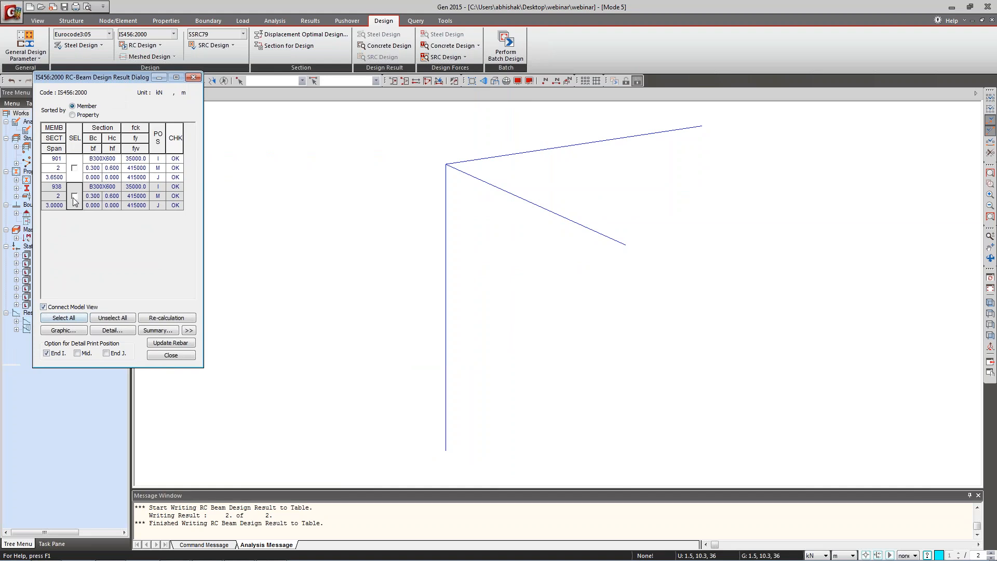
left_click(74, 168)
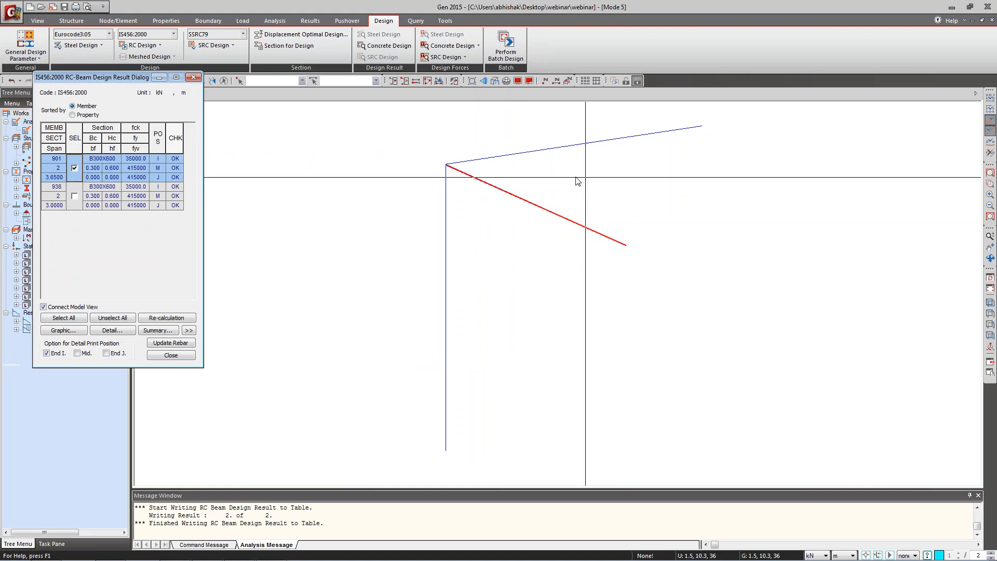
left_click(75, 168)
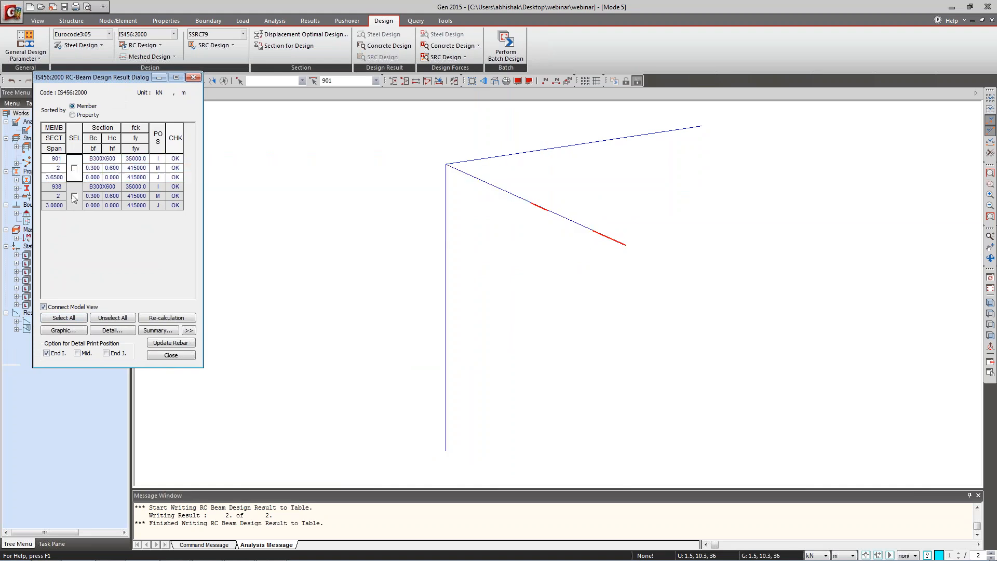
left_click(73, 195)
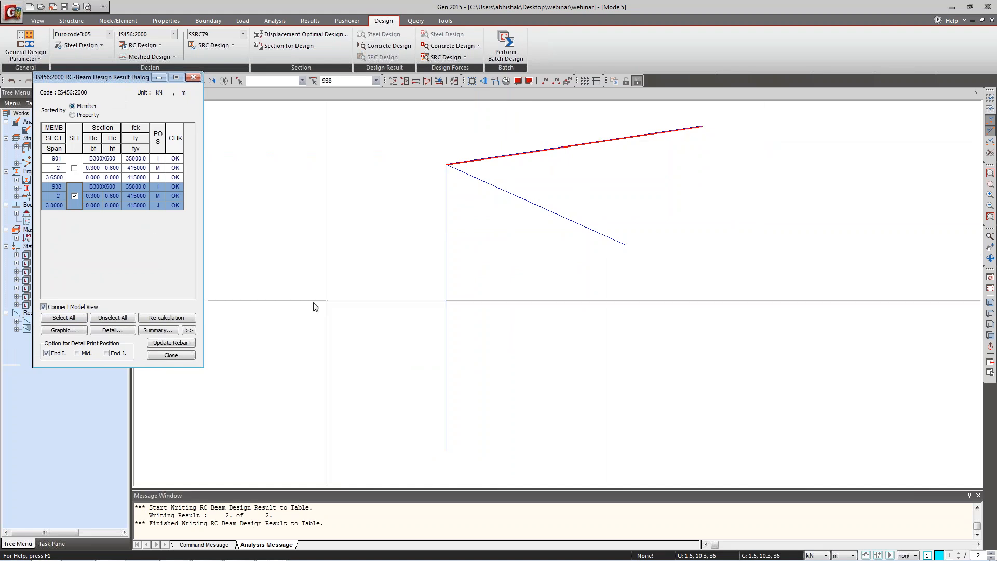
left_click(189, 331)
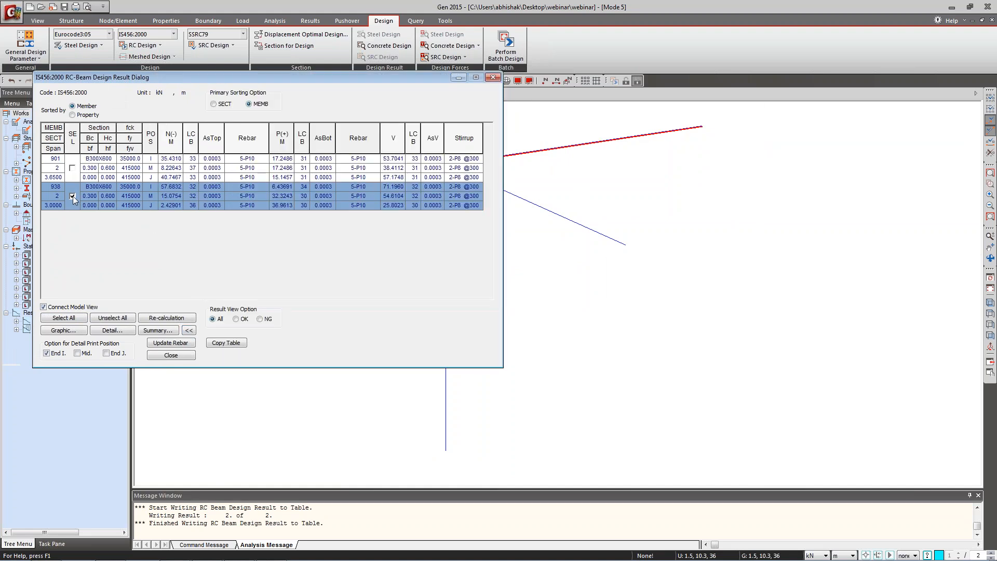
Open the graphic design report for beam 901 only, review its section diagrams, bending moment and shear capacities, and close it.
left_click(73, 195)
left_click(72, 167)
left_click(63, 330)
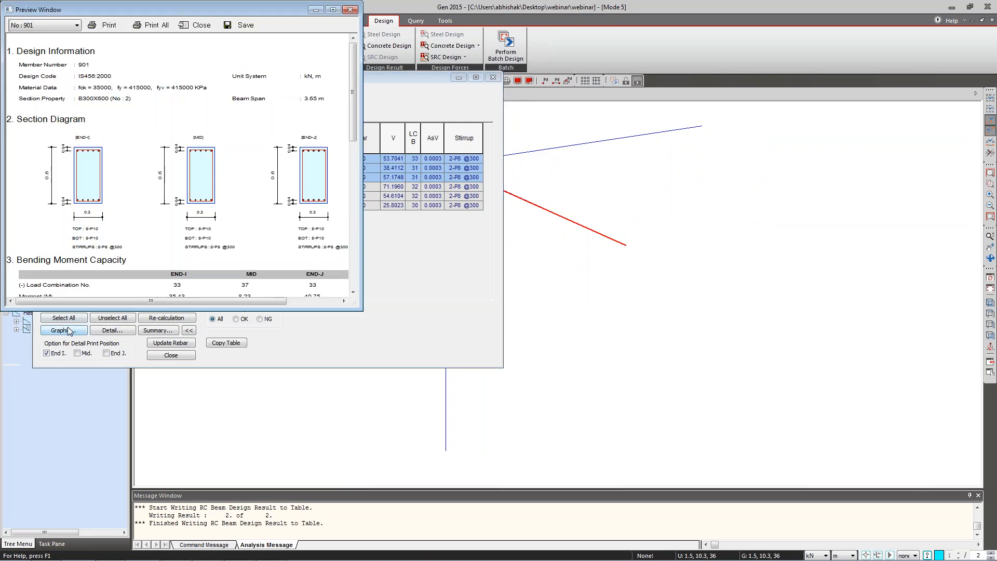
left_click_drag(368, 315, 455, 371)
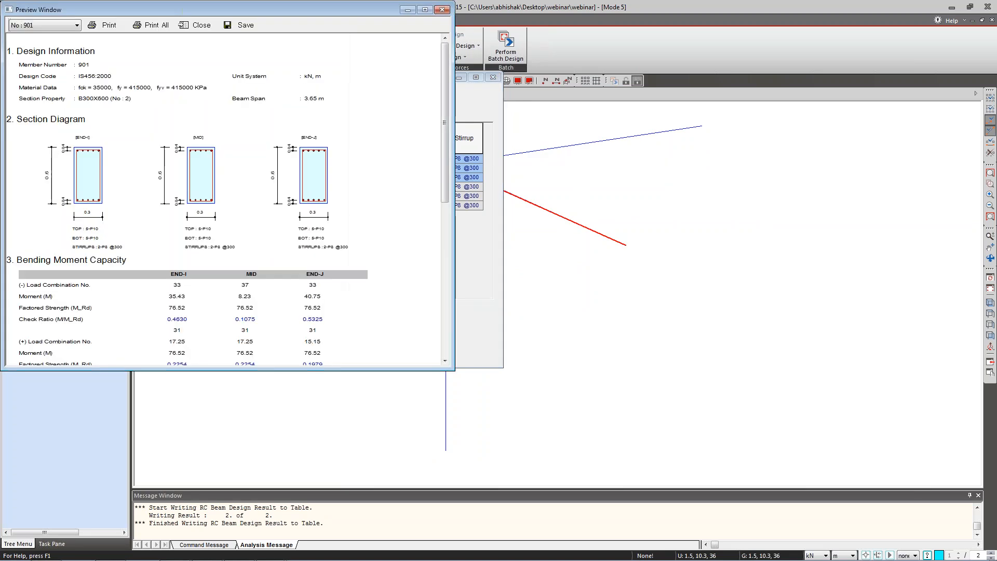
left_click_drag(326, 13, 591, 36)
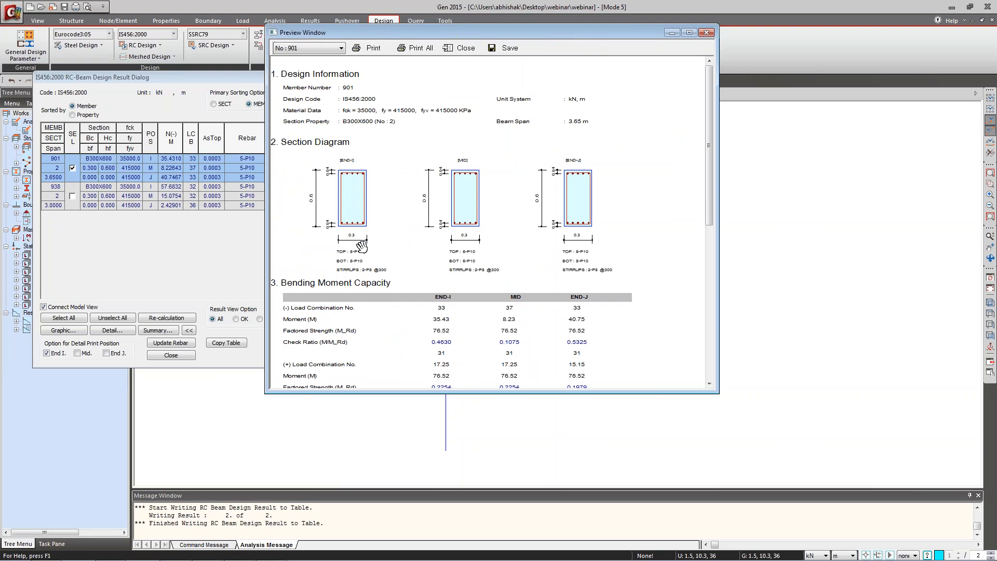
left_click_drag(493, 301, 541, 196)
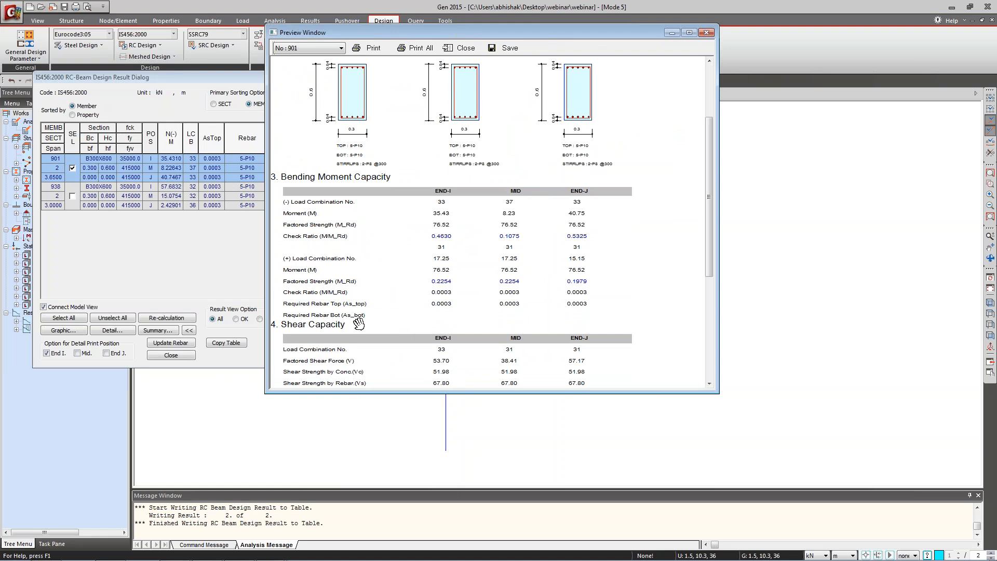
left_click_drag(416, 327, 438, 255)
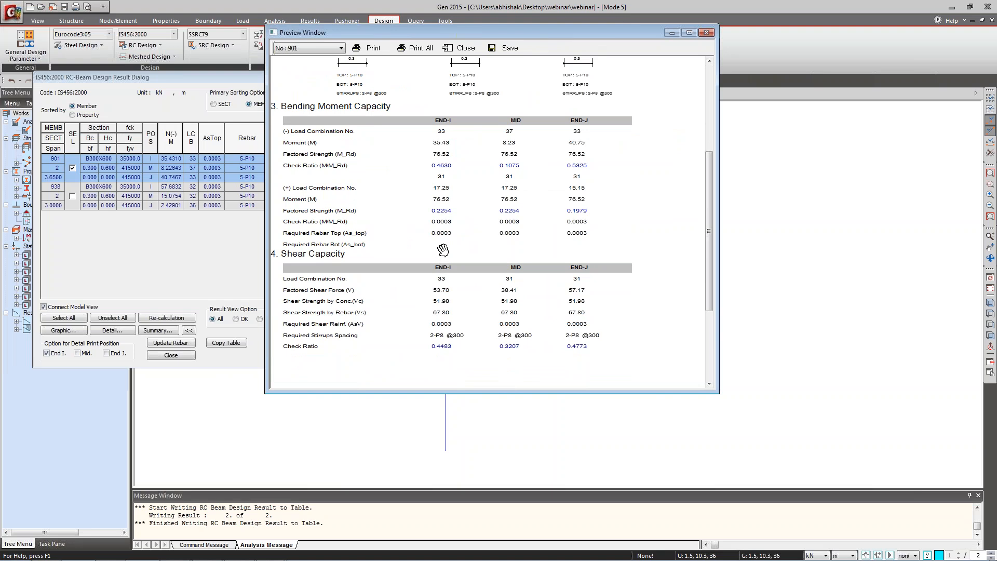
left_click(706, 33)
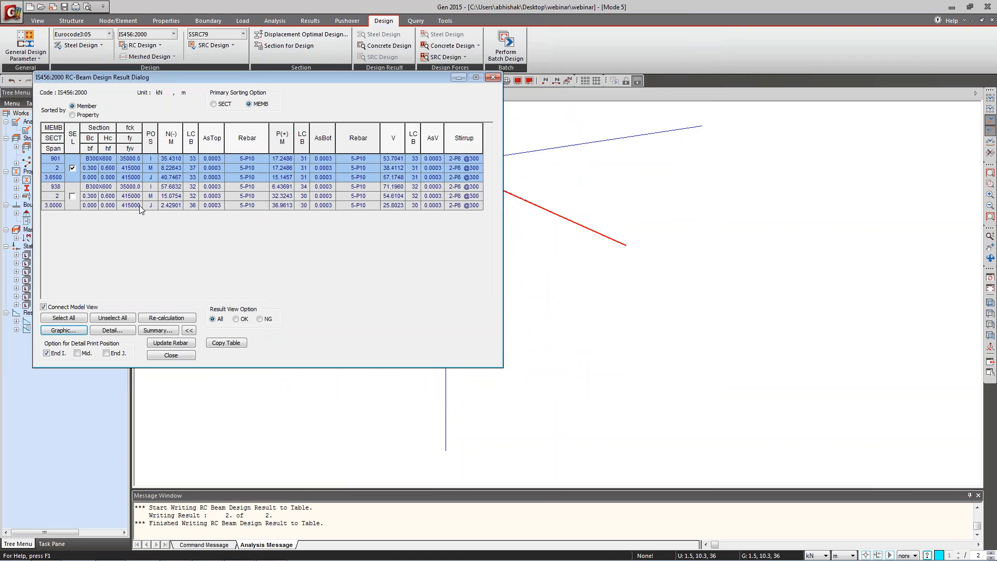
Generate the detailed calculation report for beam 901 and examine the tensile reinforcement check for negative bending, including As.min and As.prov.
left_click(129, 333)
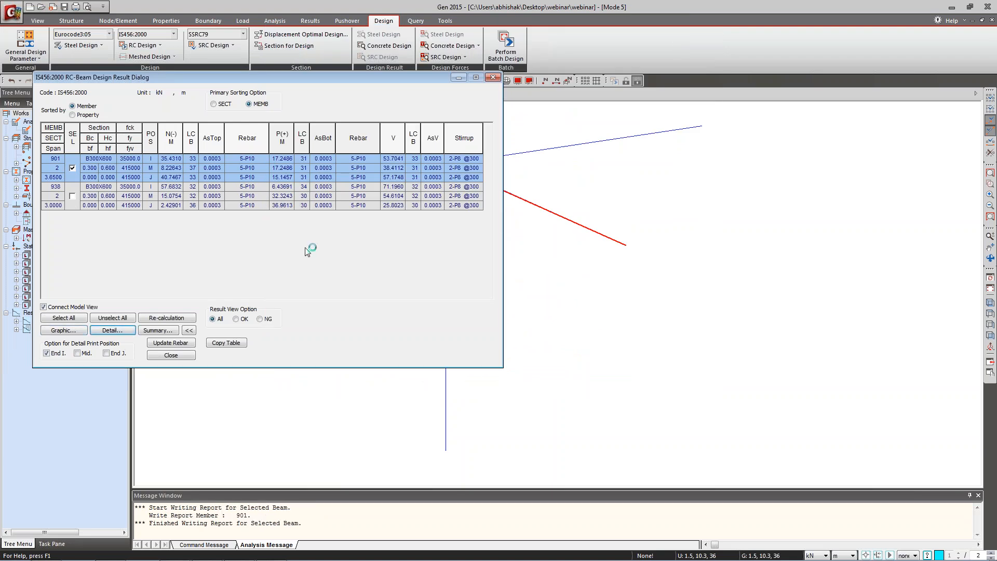
scroll(268, 285, "down", 20)
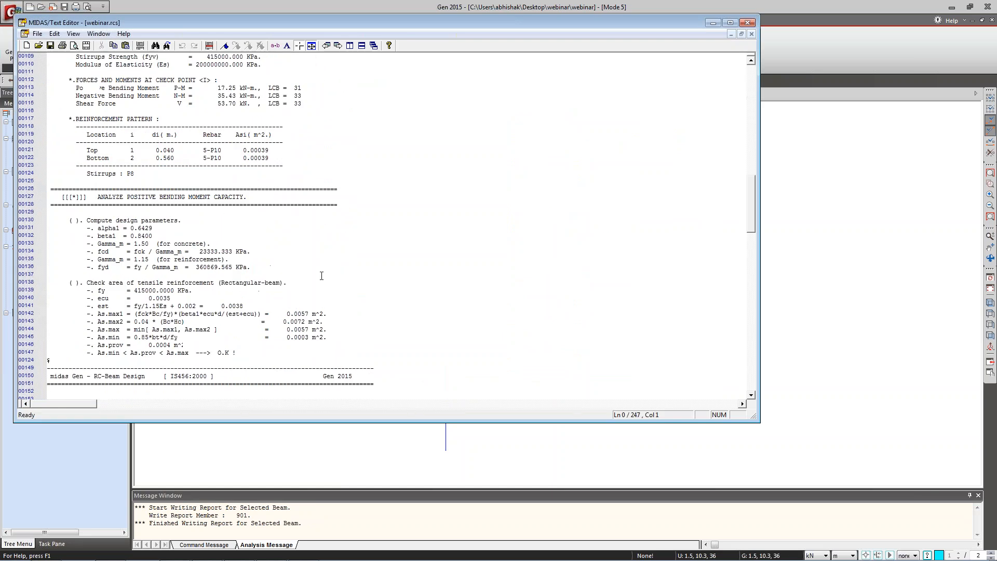
scroll(268, 285, "down", 9)
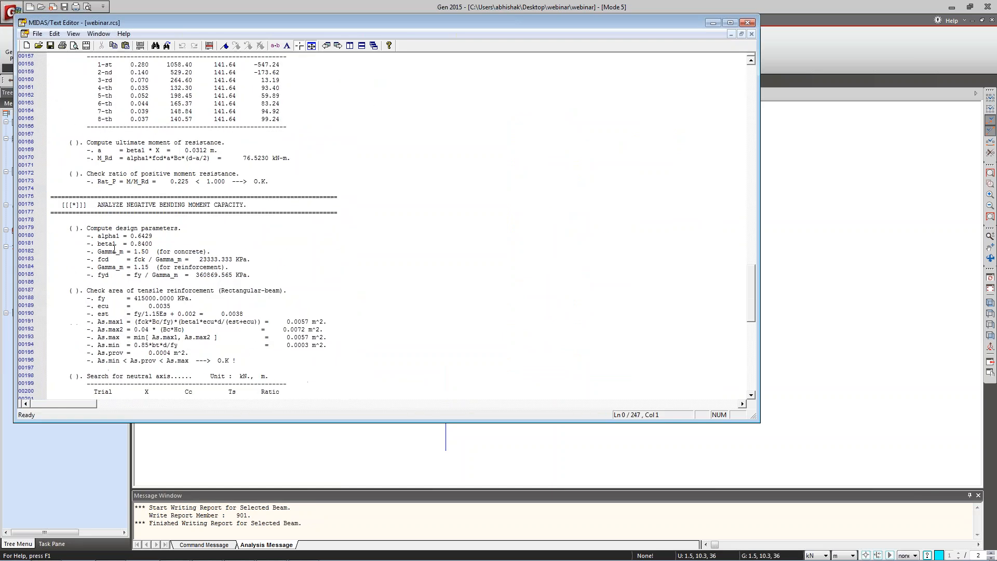
scroll(116, 238, "down", 5)
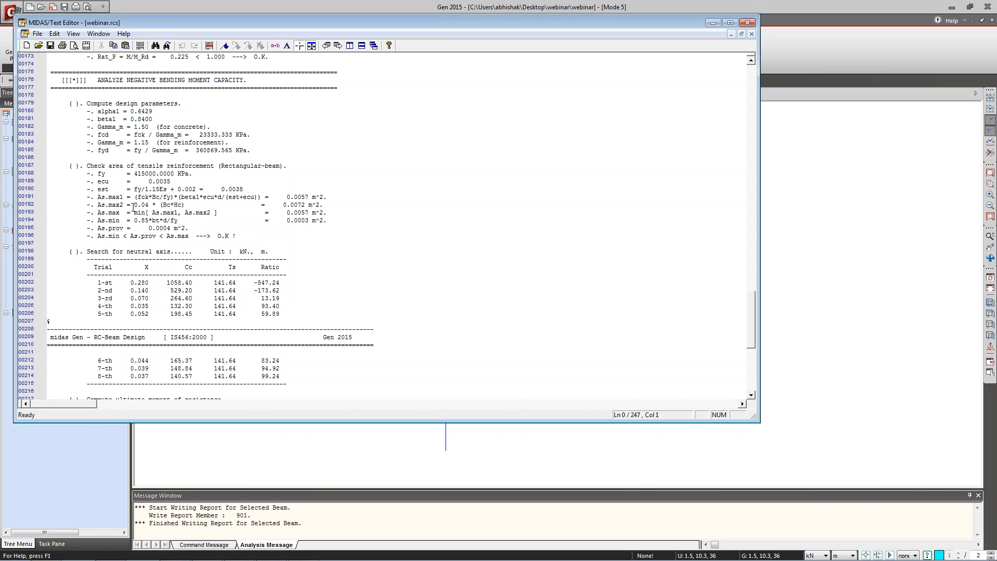
left_click_drag(132, 204, 181, 222)
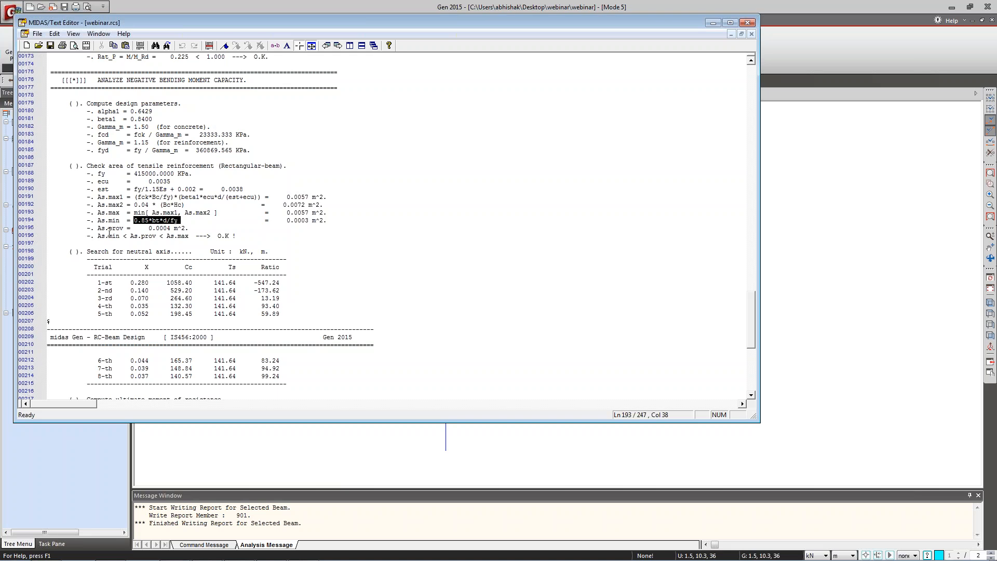
left_click_drag(109, 231, 121, 237)
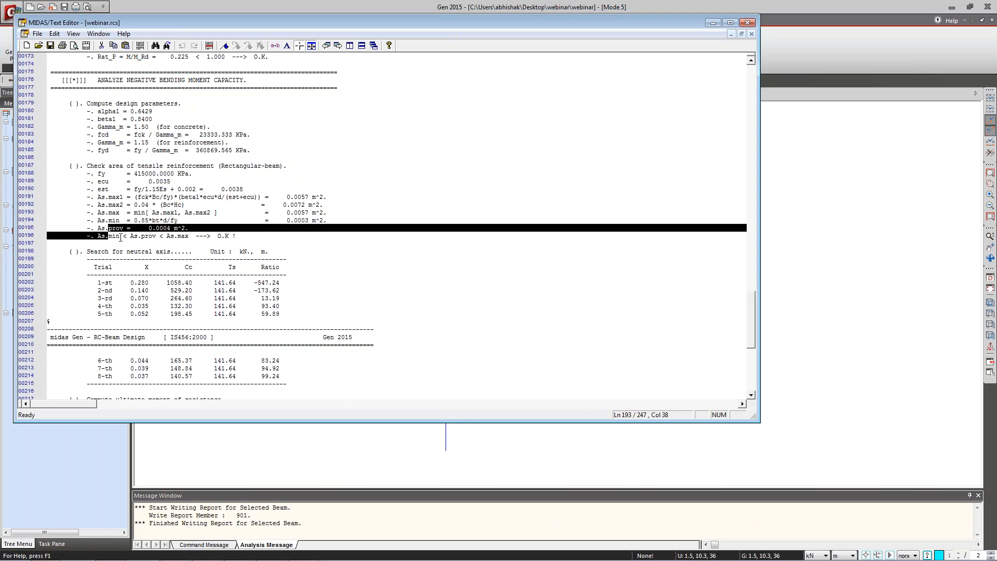
Review the rest of beam 901's detailed report through the negative bending and shear capacity checks, and close it without saving.
left_click(179, 237)
left_click(145, 237)
left_click(211, 237)
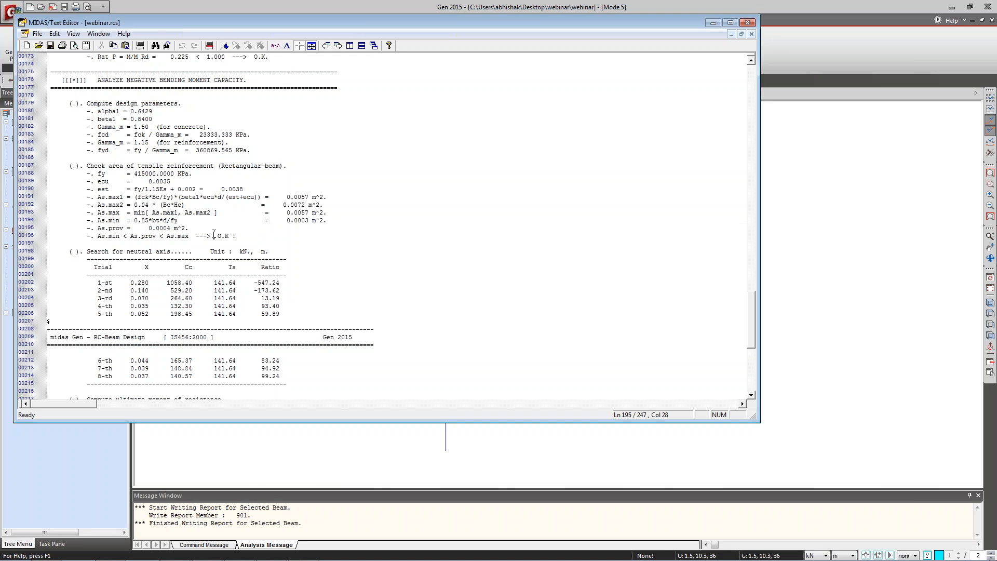
scroll(171, 291, "down", 11)
scroll(152, 294, "down", 3)
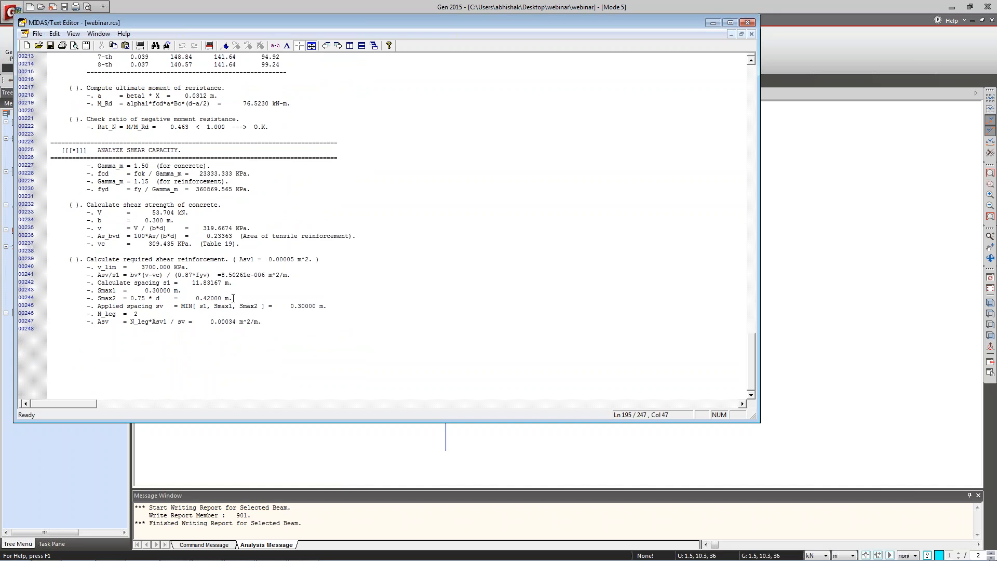
left_click(753, 25)
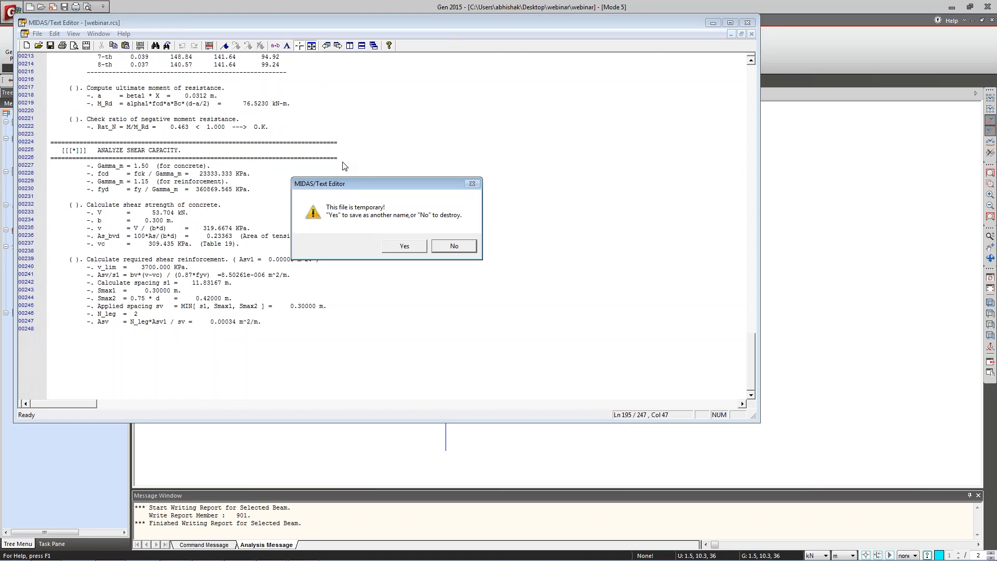
left_click(450, 251)
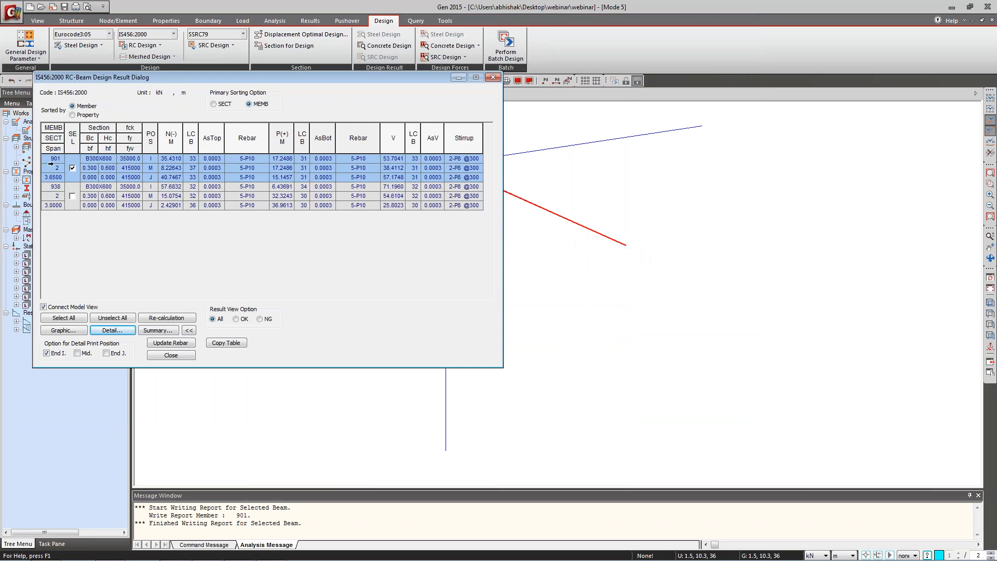
Close the beam design results, deselect beam 901, and select the vertical column in the model.
left_click(55, 159)
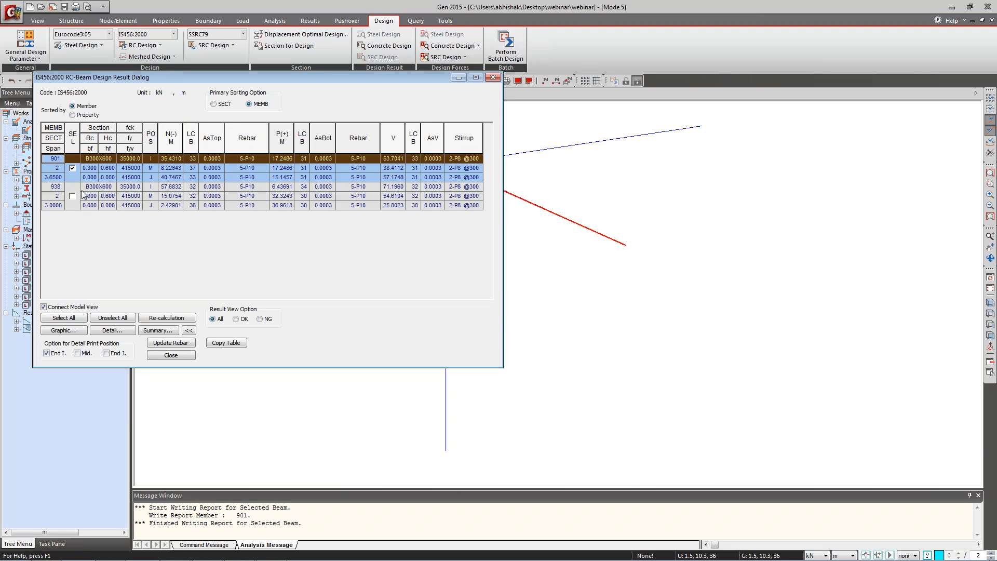
left_click(171, 354)
left_click(520, 201)
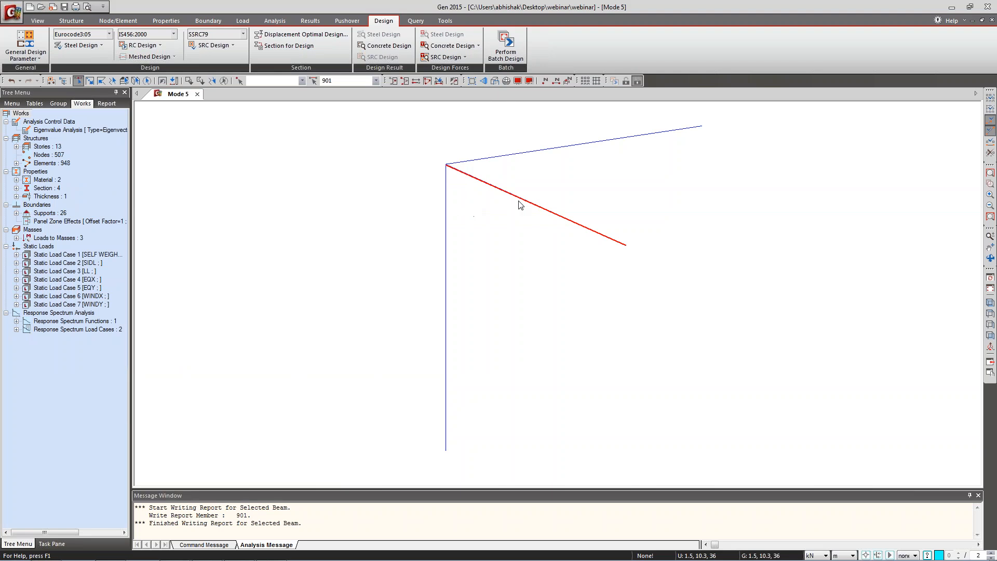
left_click_drag(478, 237, 410, 268)
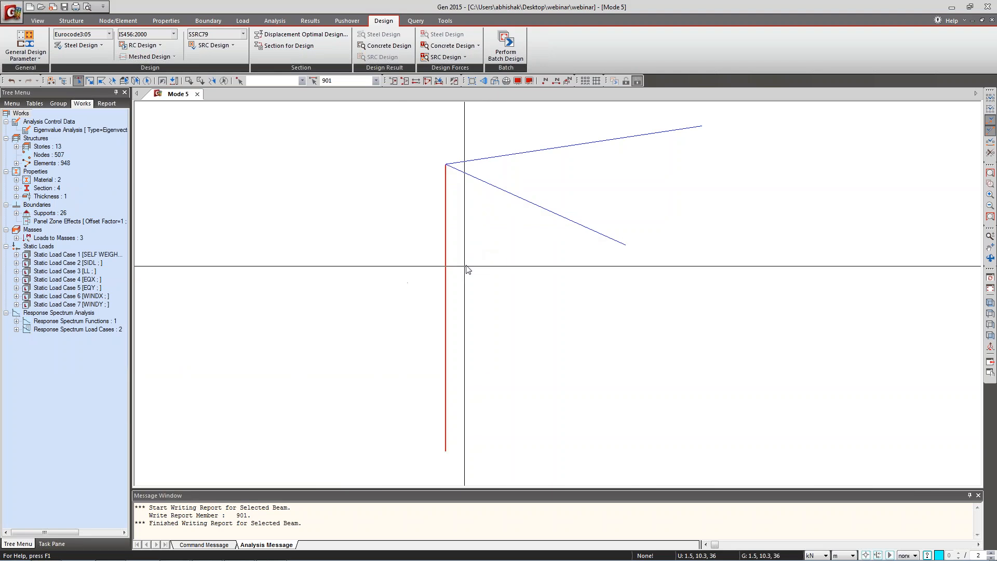
Run the concrete column design for the selected column, expand the results, sort them by member, and mark column 872.
left_click(156, 45)
mouse_move(170, 284)
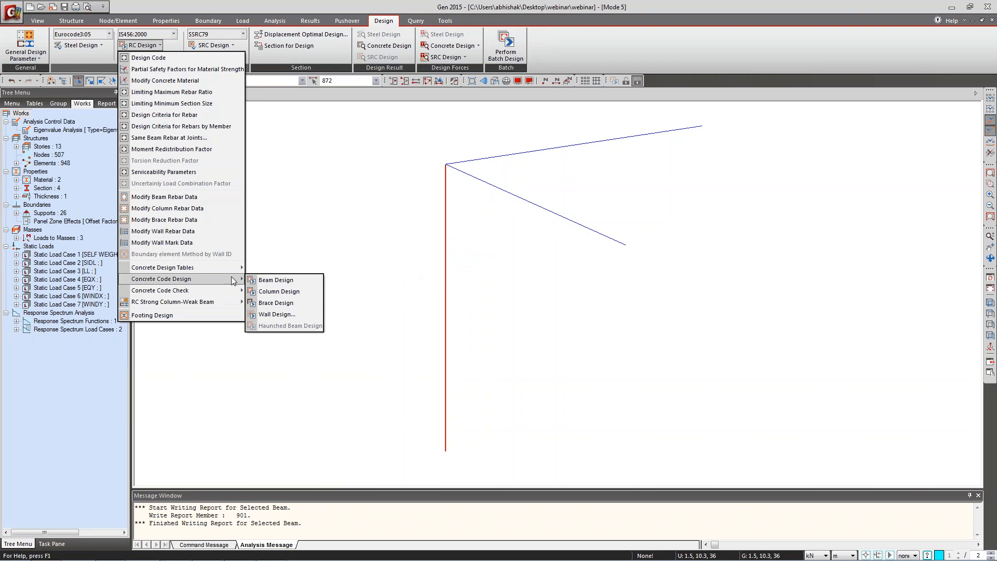
left_click(285, 298)
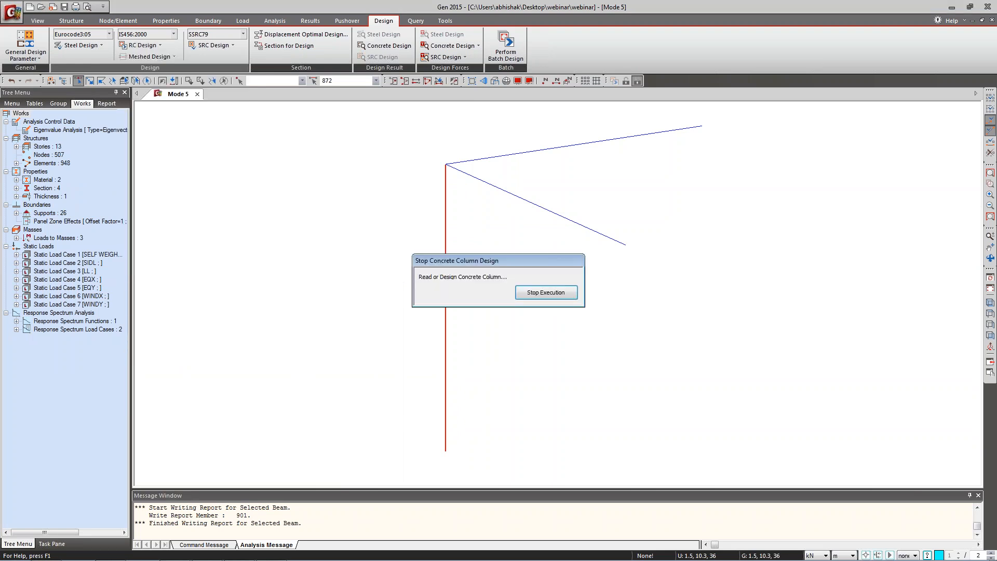
left_click(157, 289)
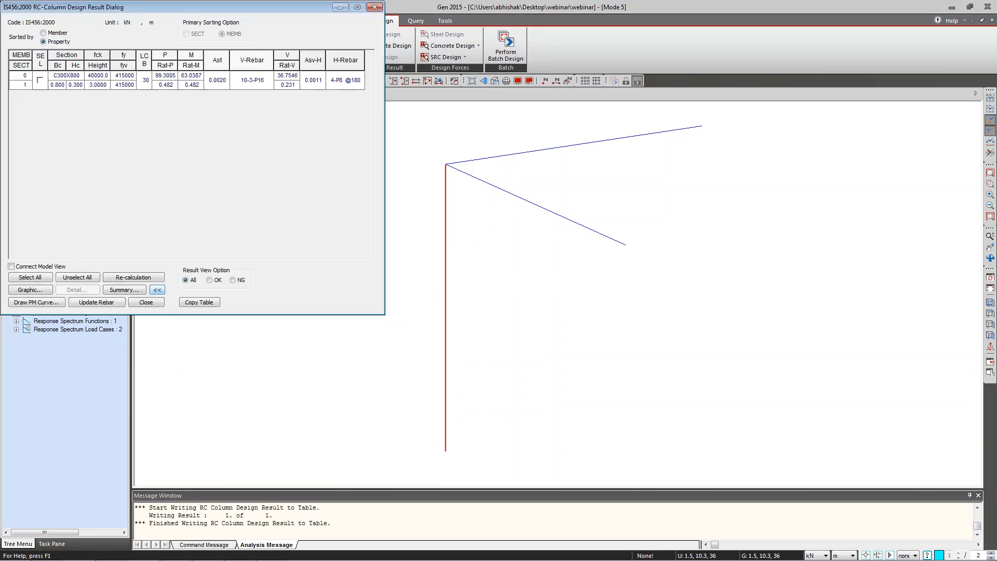
left_click(40, 81)
left_click(41, 81)
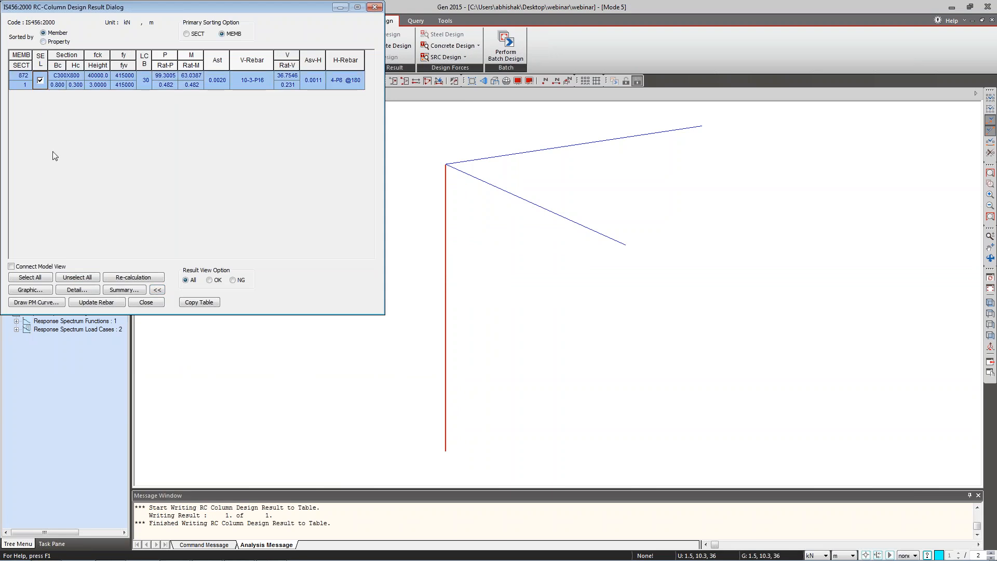
Open the graphic report for column 872, enlarge it, review the rebar pattern, applied loads, M-N interaction diagram and shear check, and close it.
left_click(30, 289)
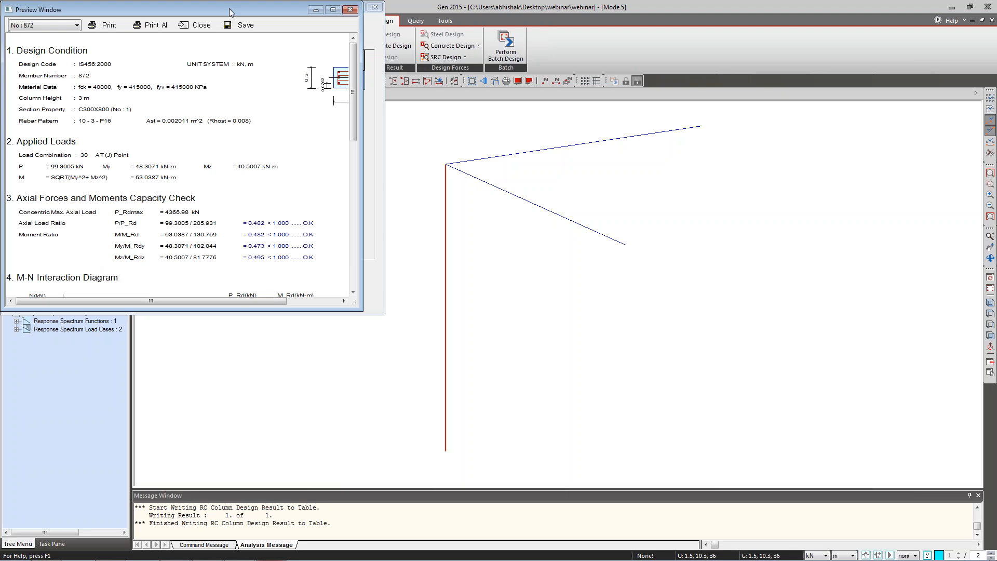
left_click_drag(228, 9, 495, 31)
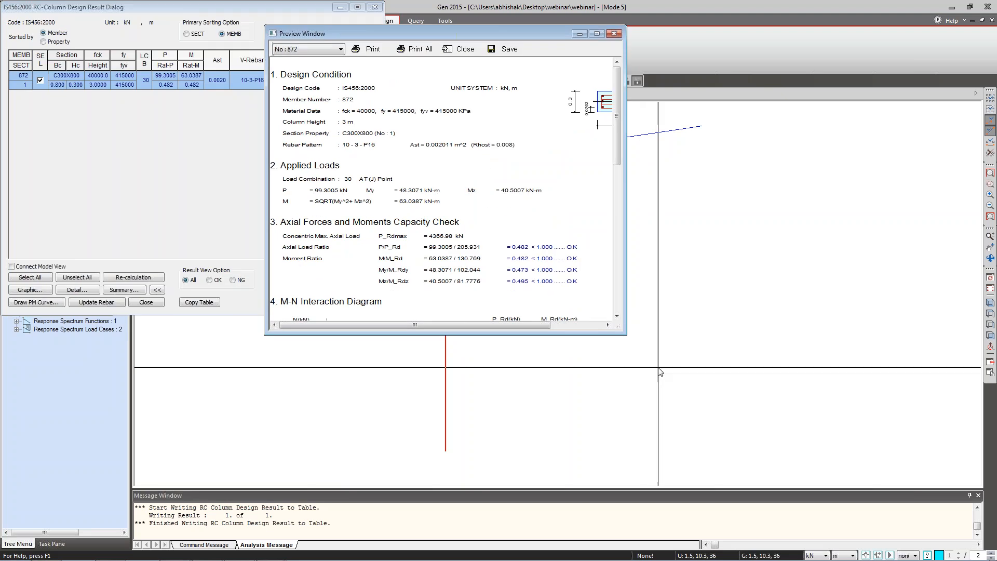
left_click_drag(620, 335, 827, 487)
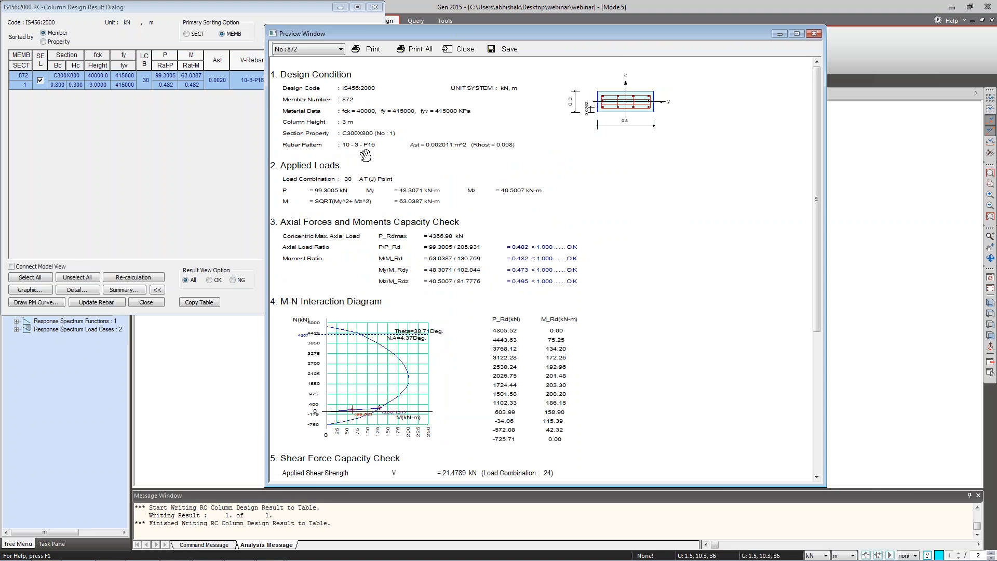
left_click_drag(374, 161, 374, 143)
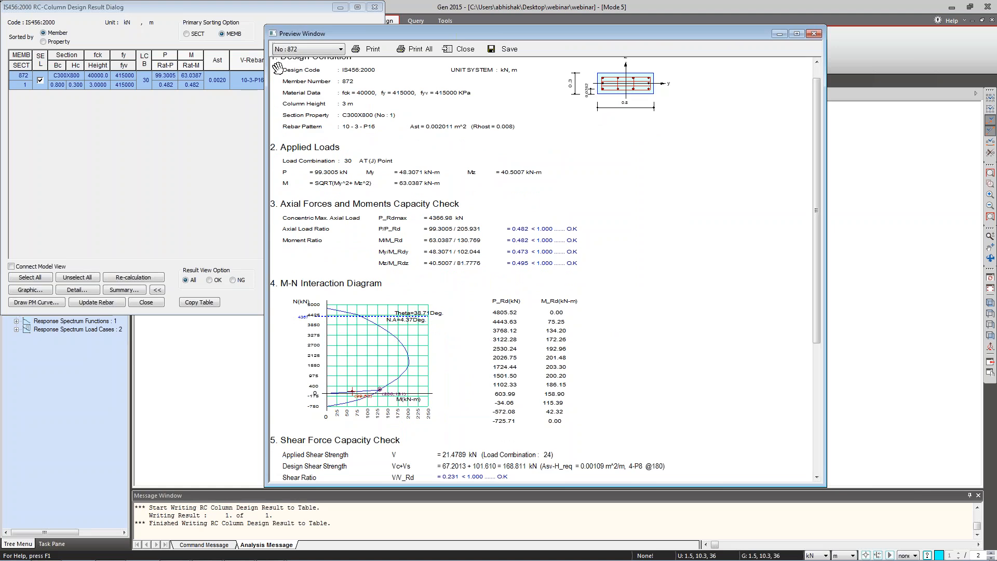
left_click_drag(328, 178, 358, 156)
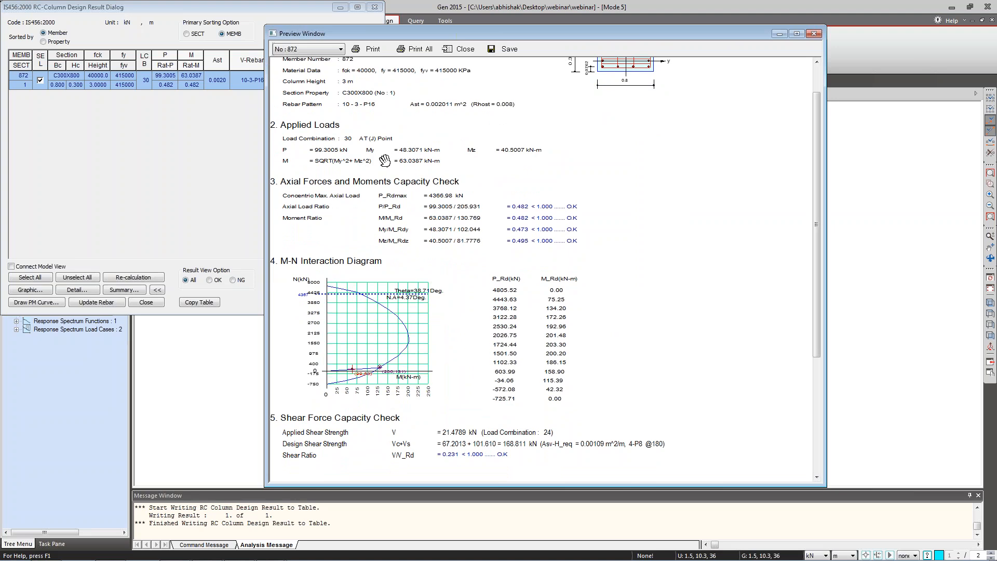
left_click_drag(392, 299, 399, 260)
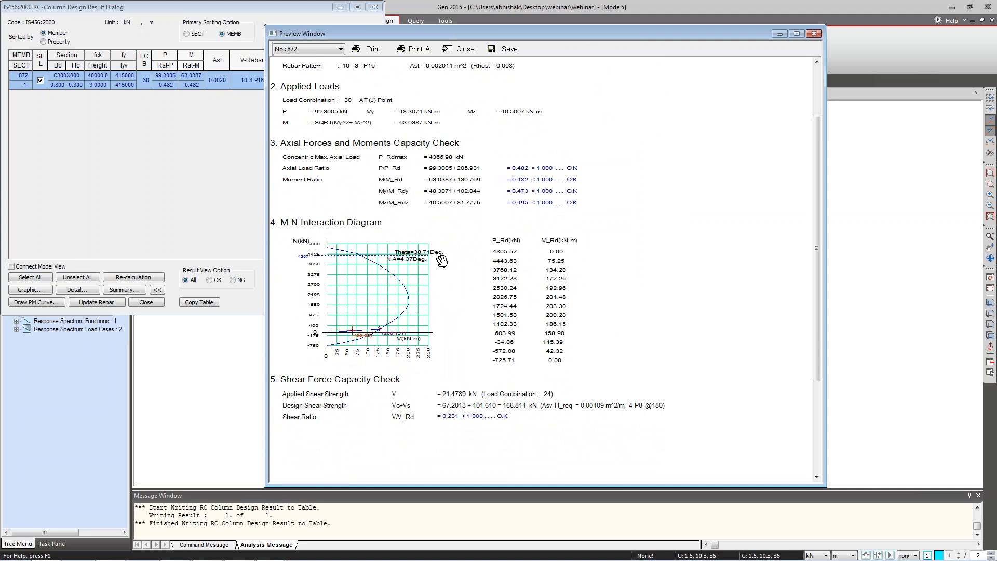
left_click_drag(407, 354, 414, 328)
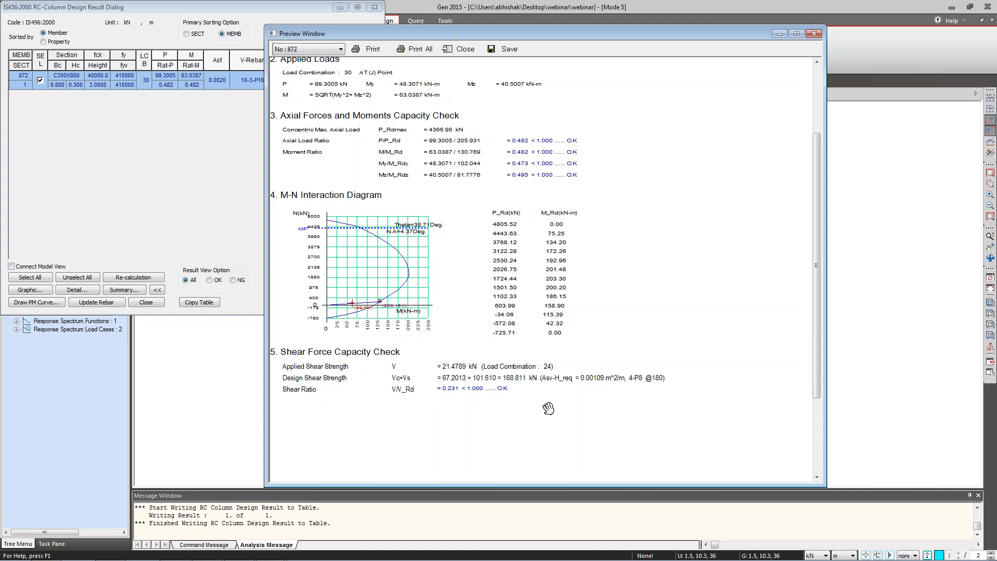
left_click(814, 34)
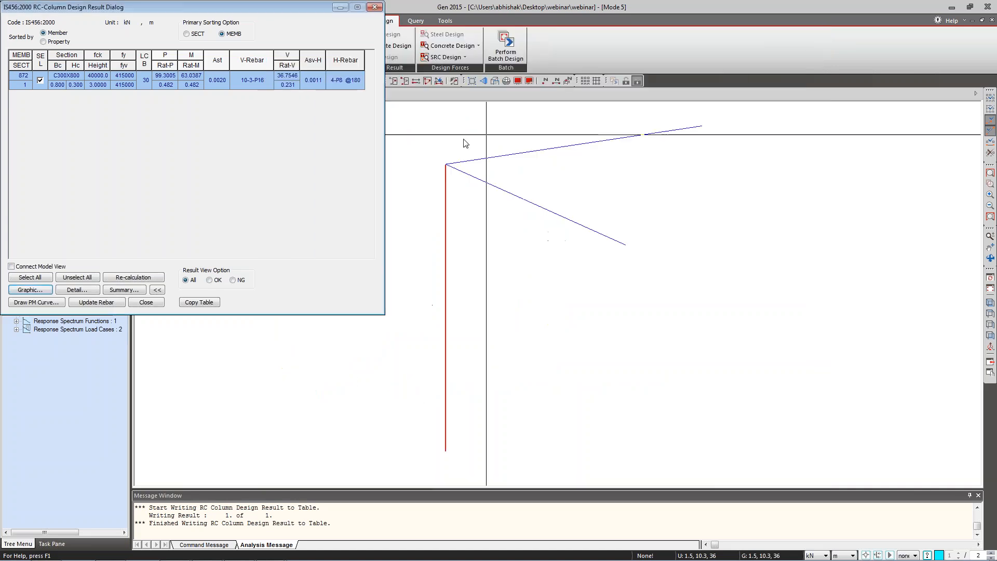
Draw the P-M interaction curve for column 872, rotate the 3D surface to inspect it, and close the curve.
left_click(38, 302)
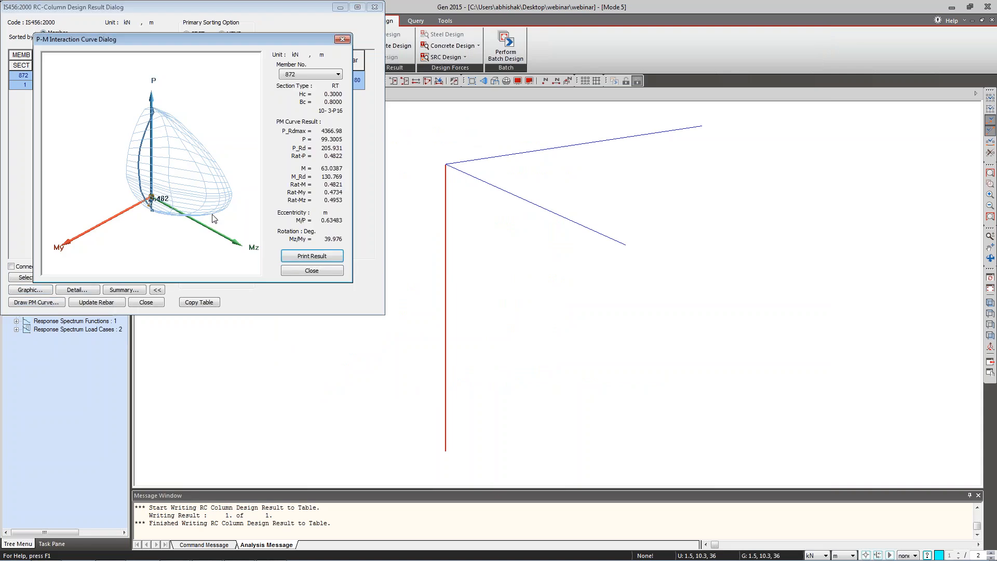
left_click_drag(212, 219, 307, 174)
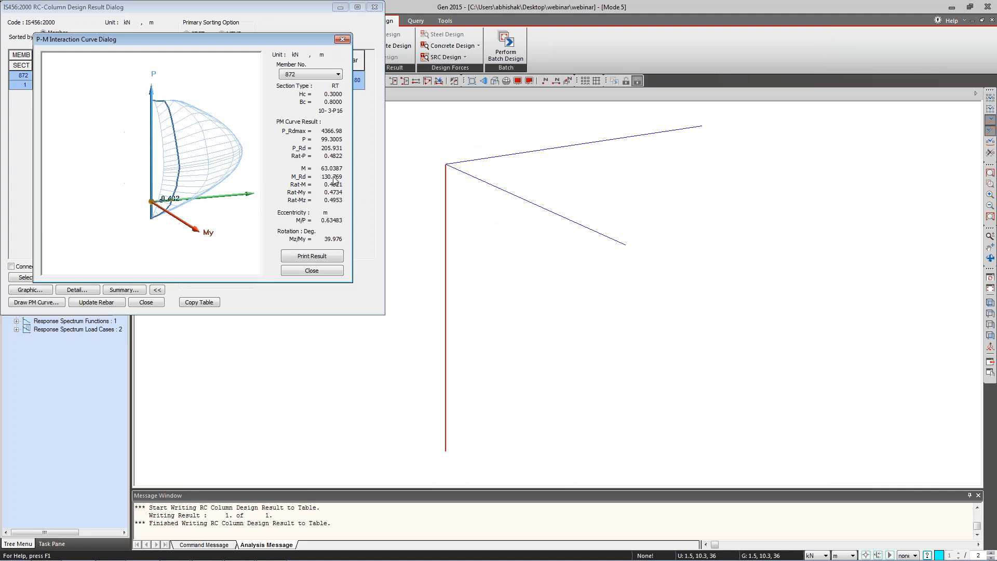
left_click(311, 271)
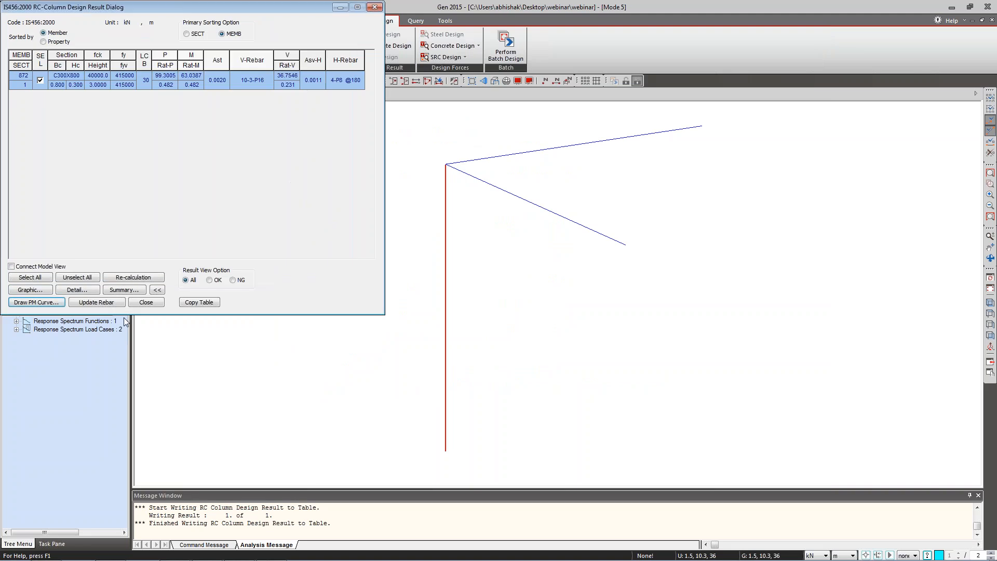
Generate the detailed calculation report for column 872 and examine the slenderness ratio check of the braced/unbraced frame.
left_click(93, 292)
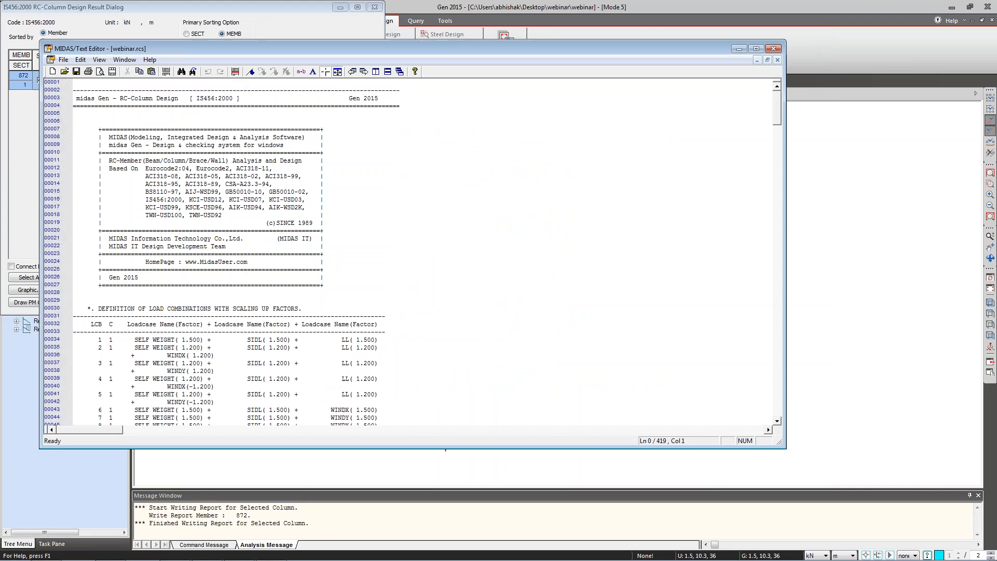
scroll(253, 270, "down", 20)
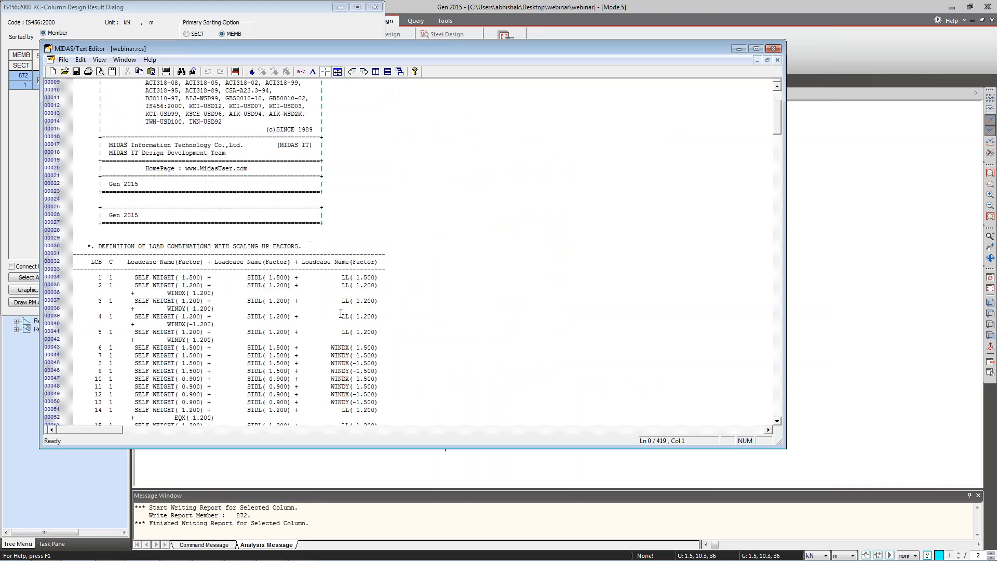
scroll(253, 271, "down", 13)
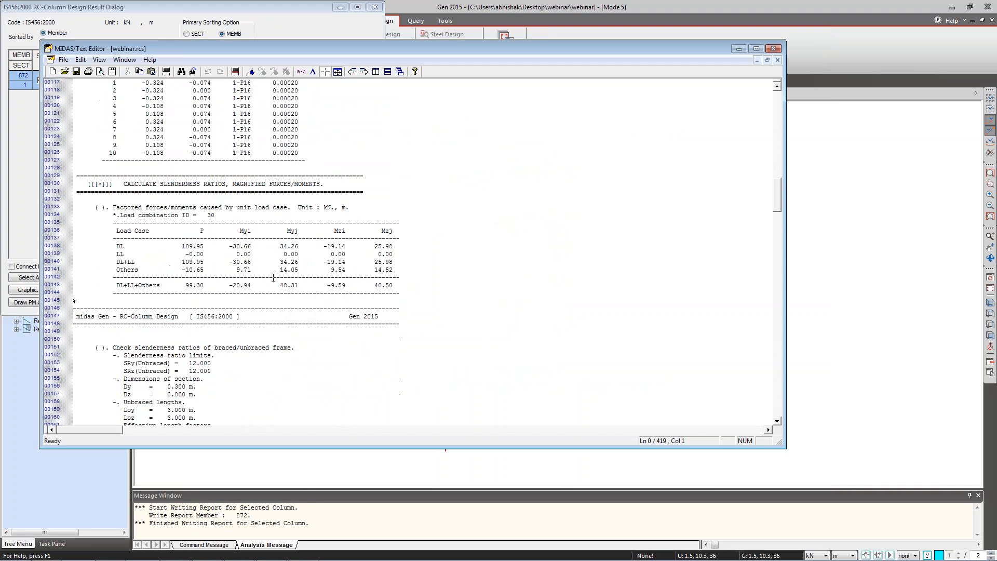
left_click_drag(113, 192, 293, 190)
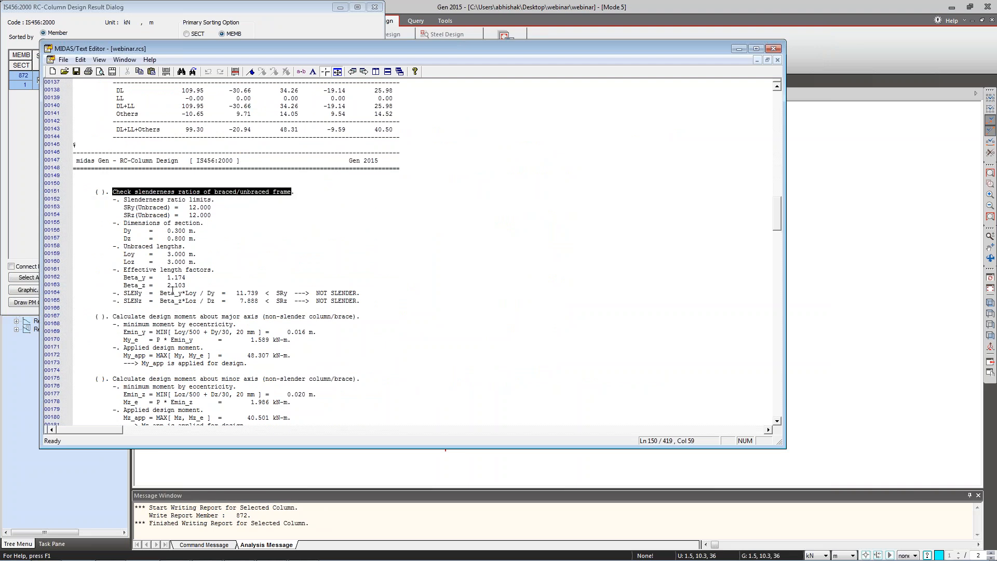
scroll(172, 276, "down", 3)
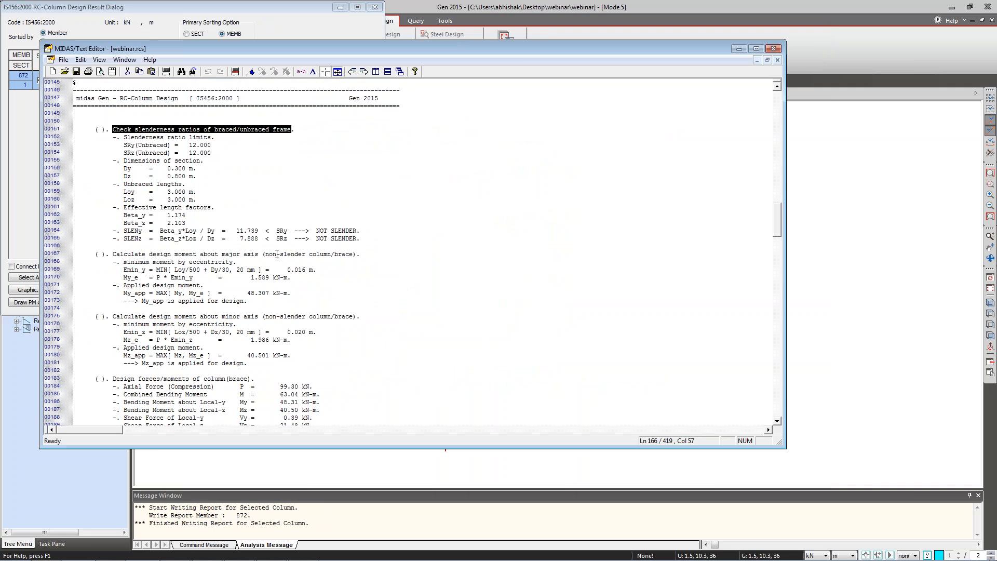
Examine column 872's design moment calculations about the major and minor axes and its design forces and moments in the report.
left_click_drag(264, 255, 357, 254)
left_click_drag(265, 316, 350, 316)
left_click_drag(221, 316, 245, 322)
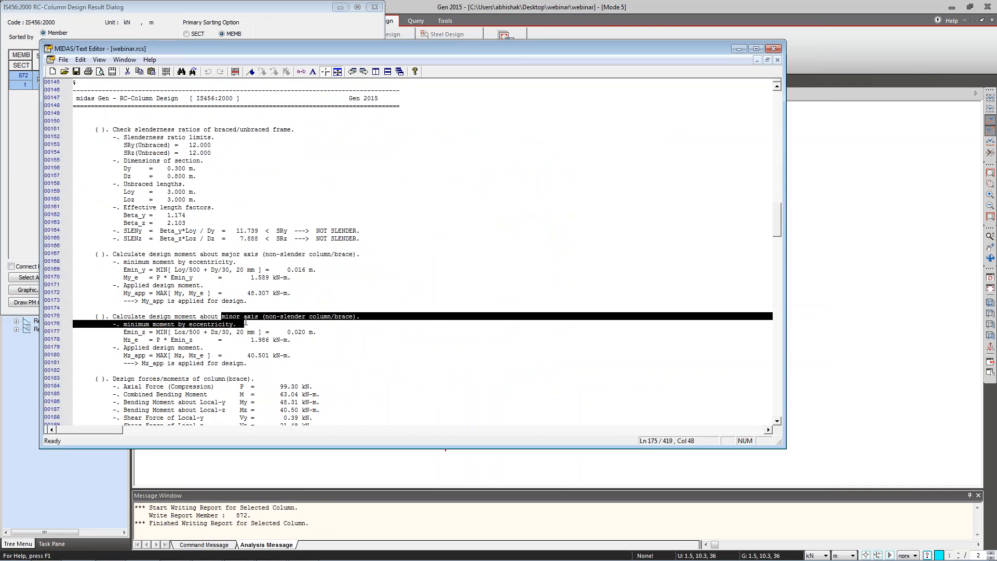
left_click(228, 256)
scroll(225, 312, "down", 2)
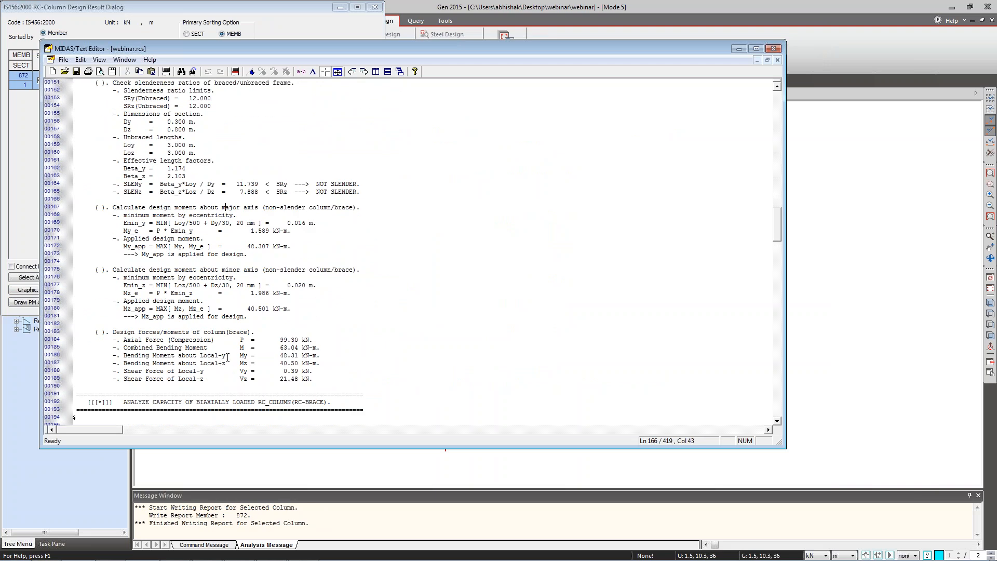
Examine the column's detailed design report, from the design forces through the balanced condition, eccentricity comparison and neutral axis search.
scroll(227, 357, "down", 9)
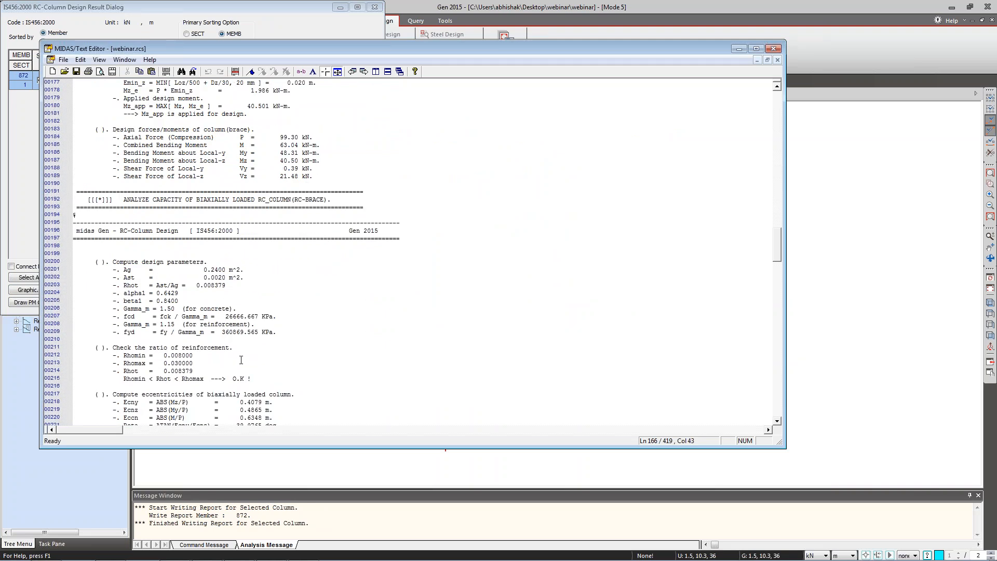
scroll(234, 333, "down", 7)
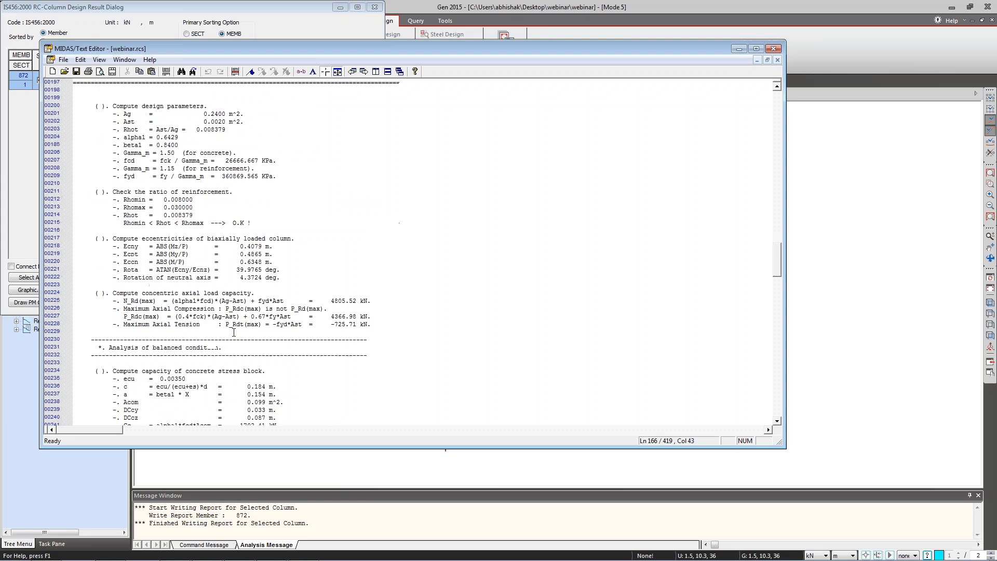
scroll(211, 330, "down", 5)
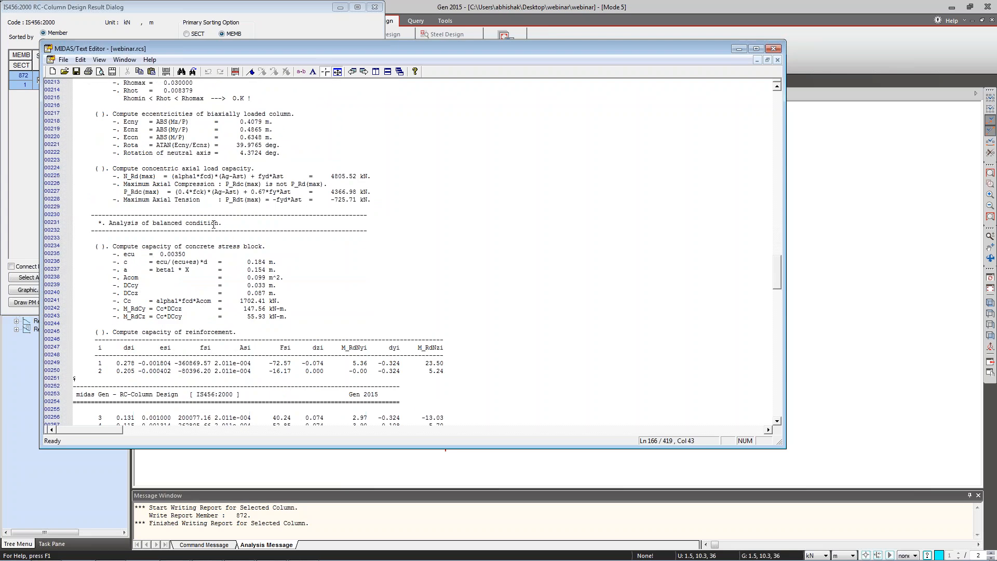
scroll(203, 271, "down", 9)
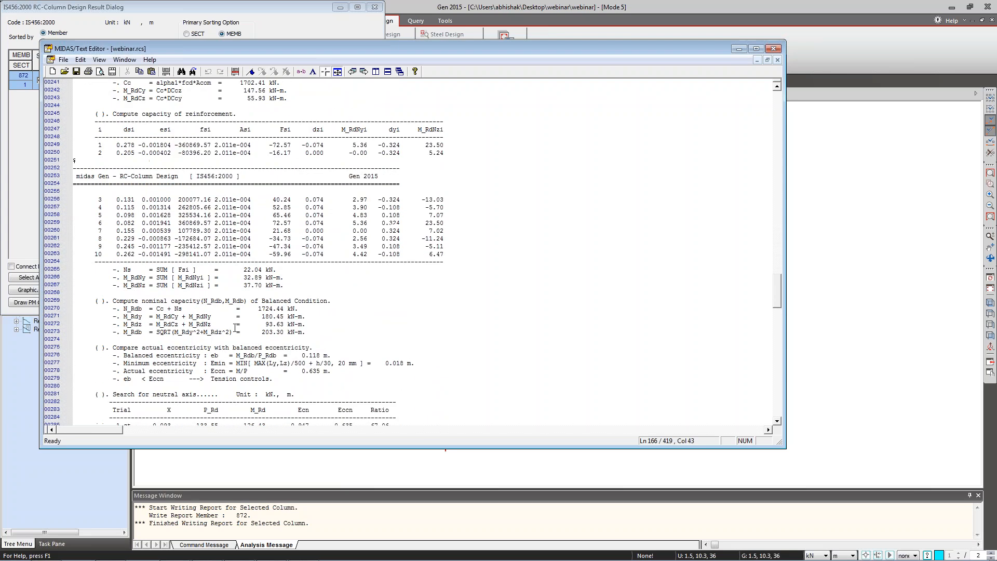
scroll(249, 327, "down", 7)
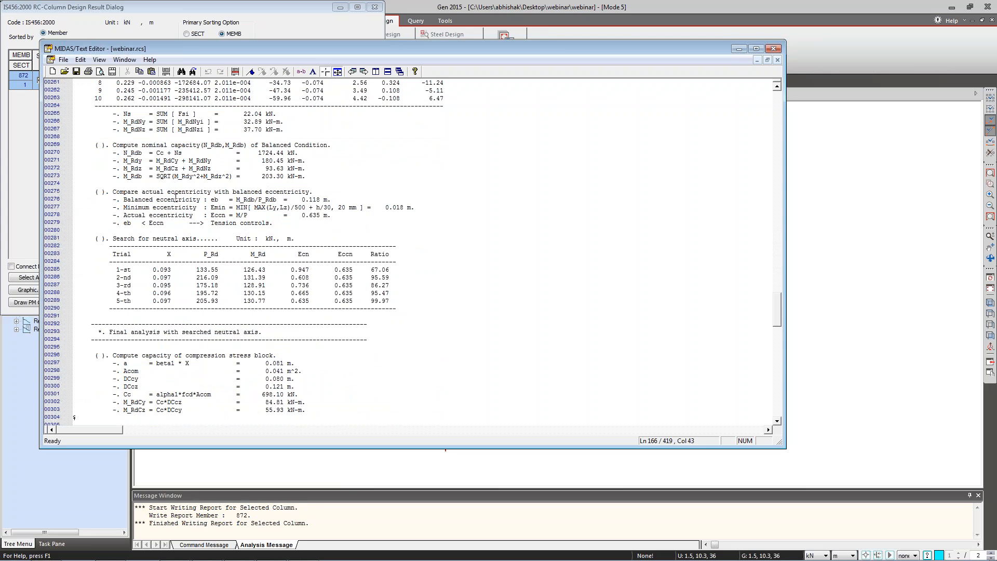
left_click_drag(171, 199, 230, 193)
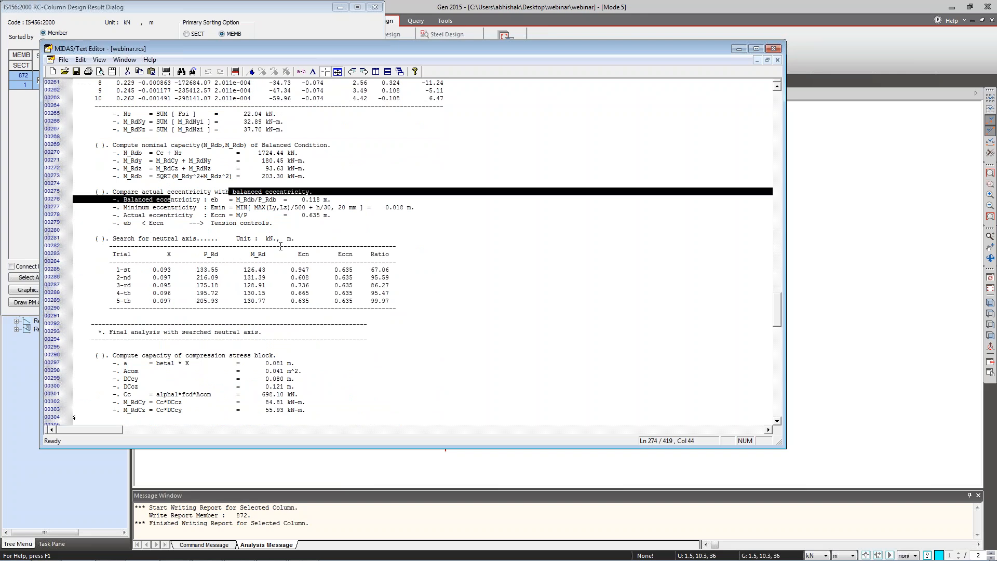
scroll(281, 246, "down", 15)
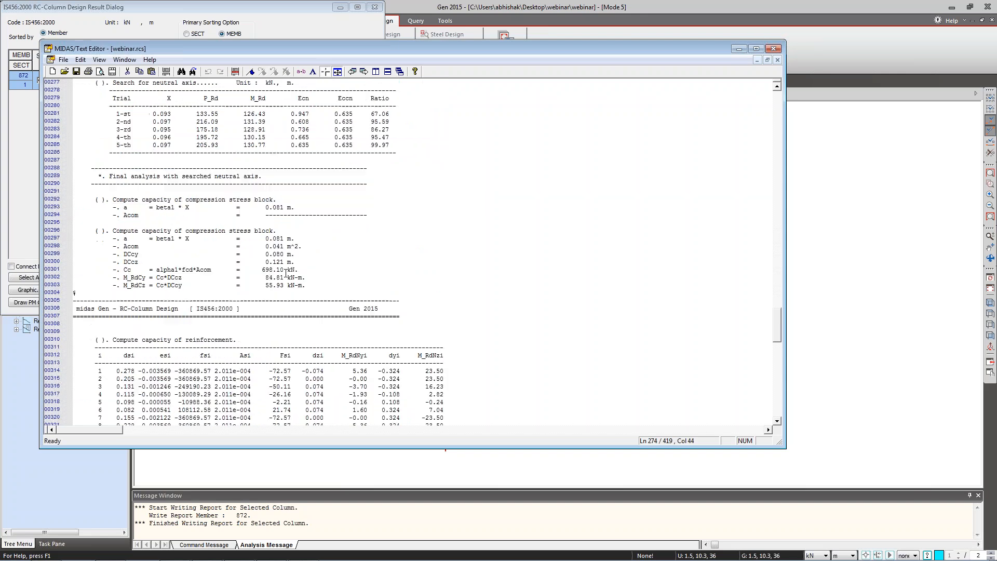
Close the temporary column report without saving it and close the column design results.
left_click(771, 49)
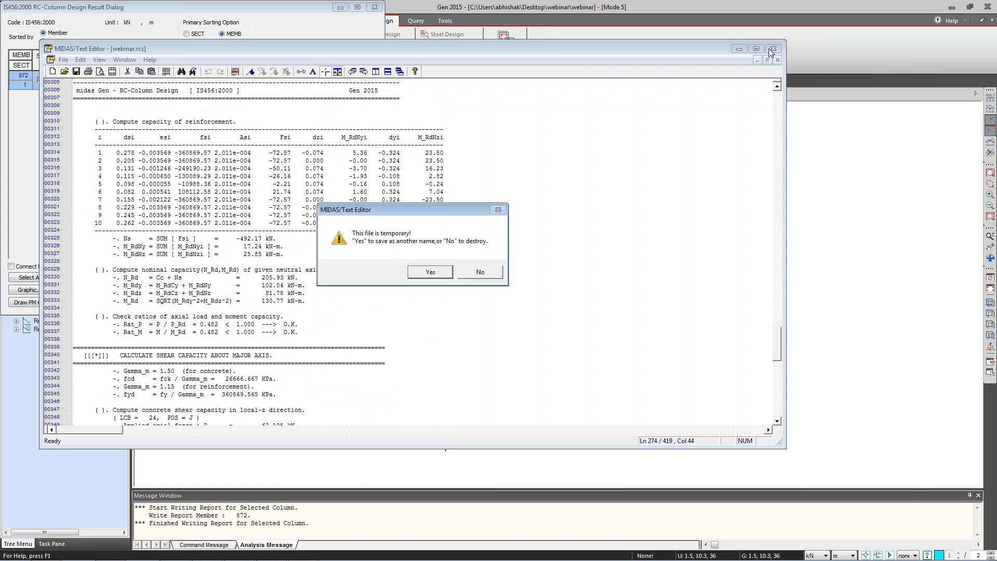
left_click(494, 271)
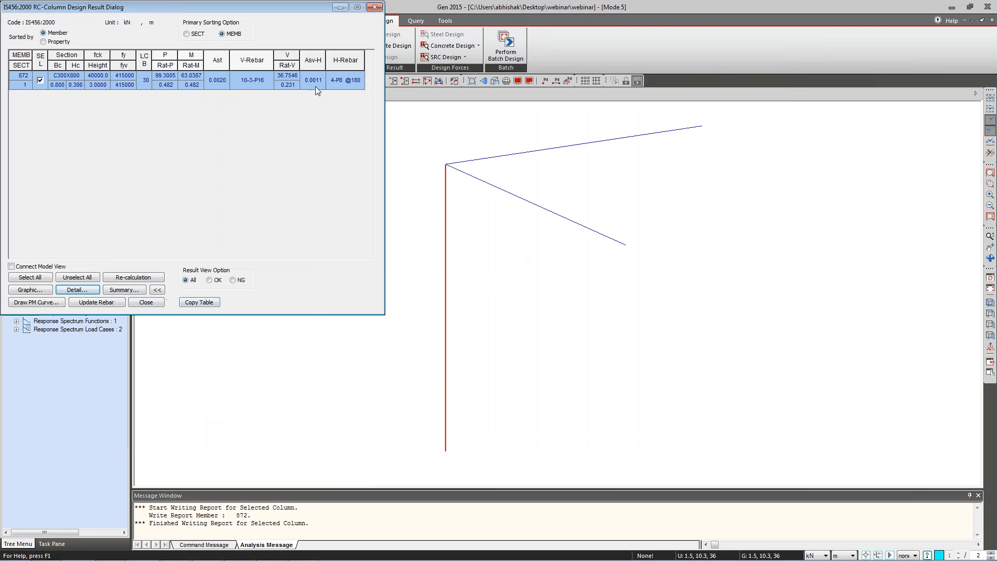
left_click(146, 303)
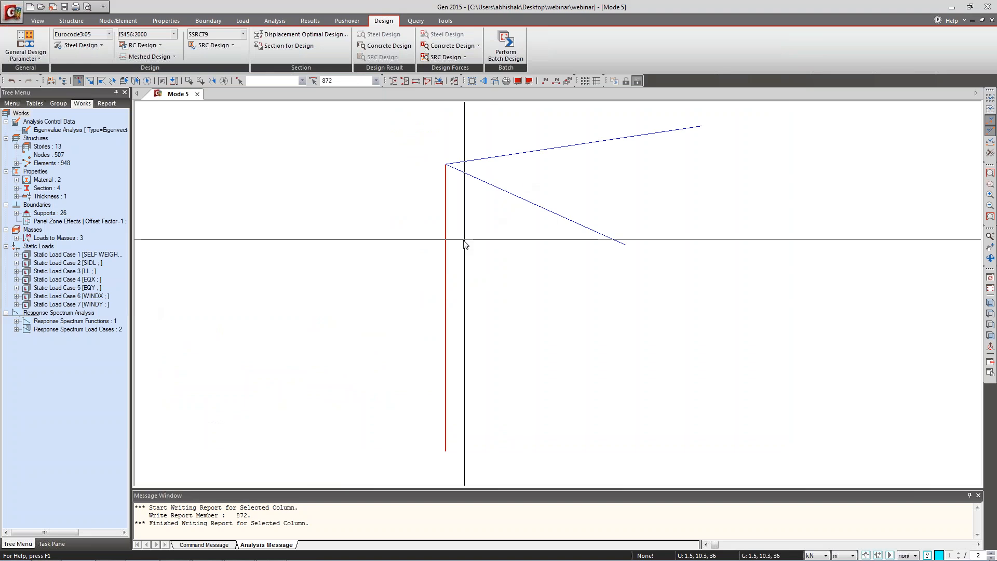
Deselect the column, select the two connected beams and run the concrete code design for beams.
left_click(447, 242)
left_click(511, 156)
left_click(502, 190)
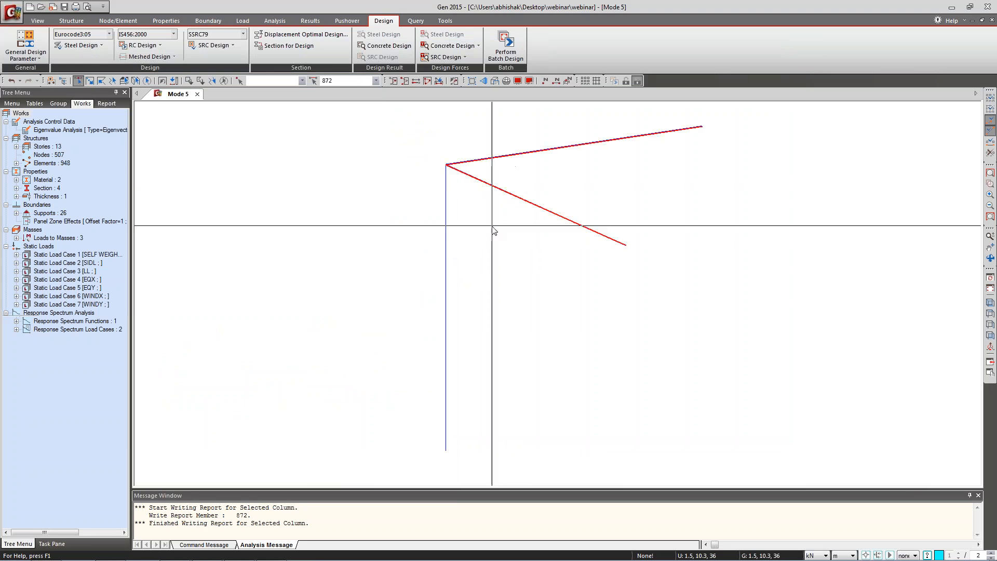
left_click(141, 45)
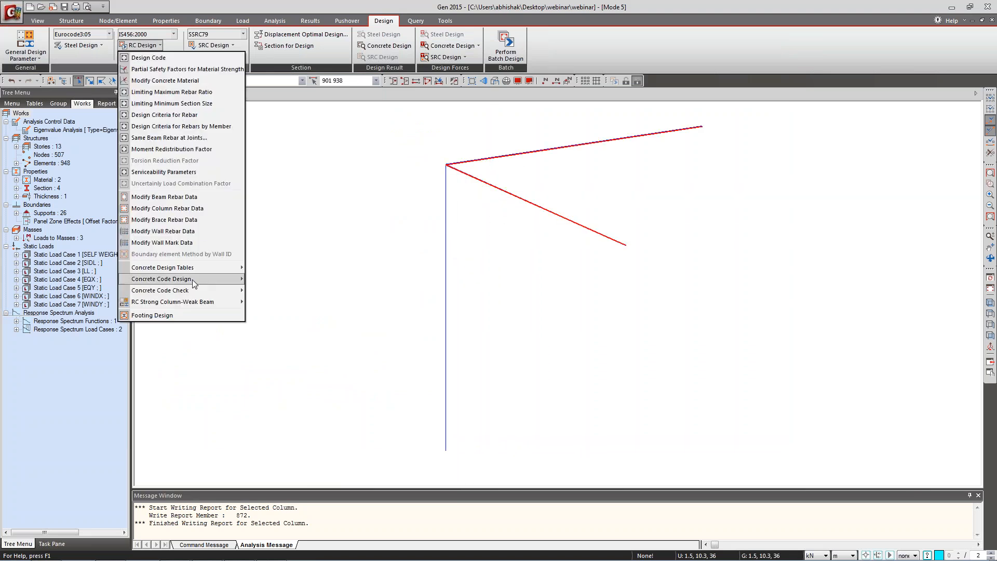
mouse_move(192, 279)
left_click(289, 281)
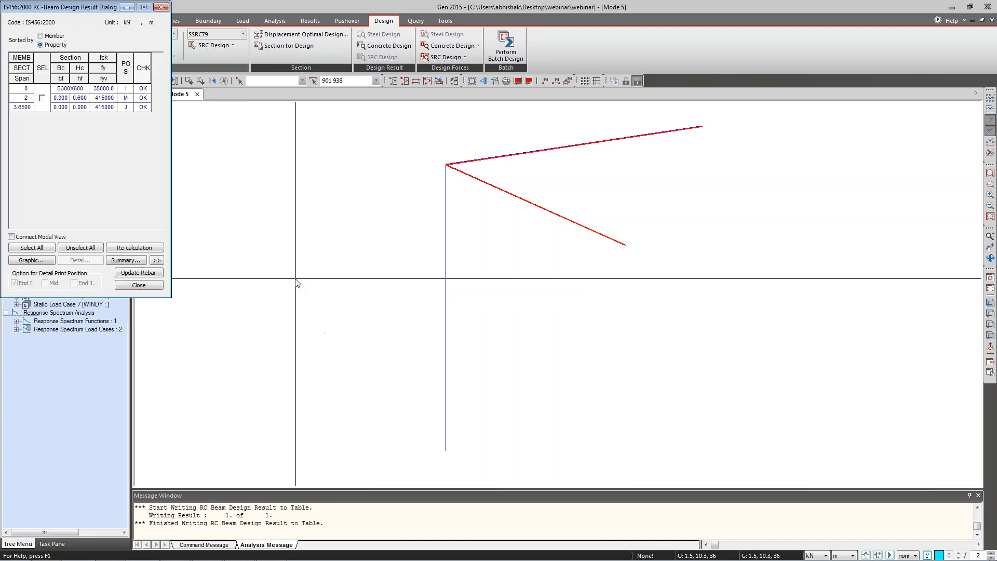
Expand the beam design results by member, view beam 901's graphic report, and close the results.
left_click(157, 260)
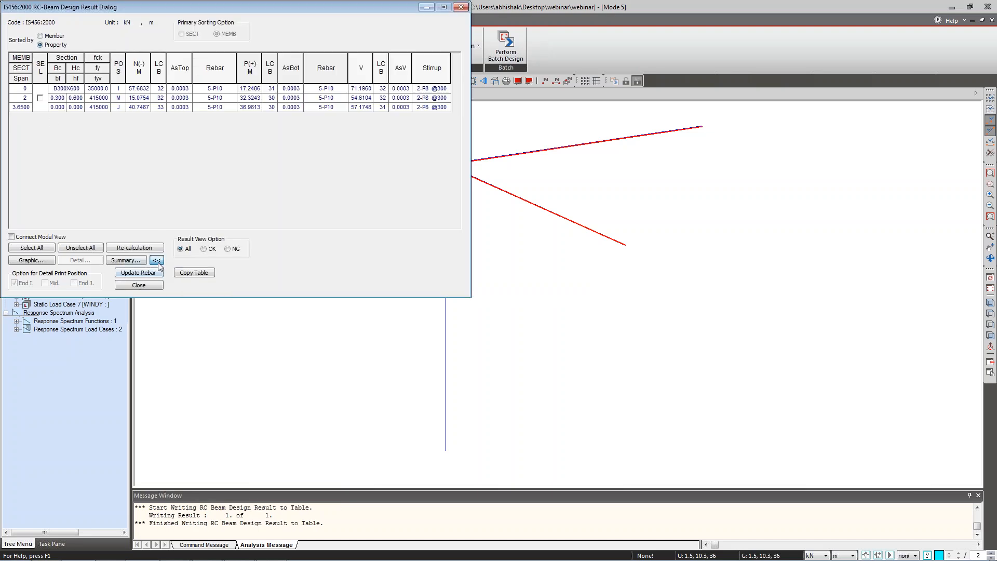
left_click(40, 36)
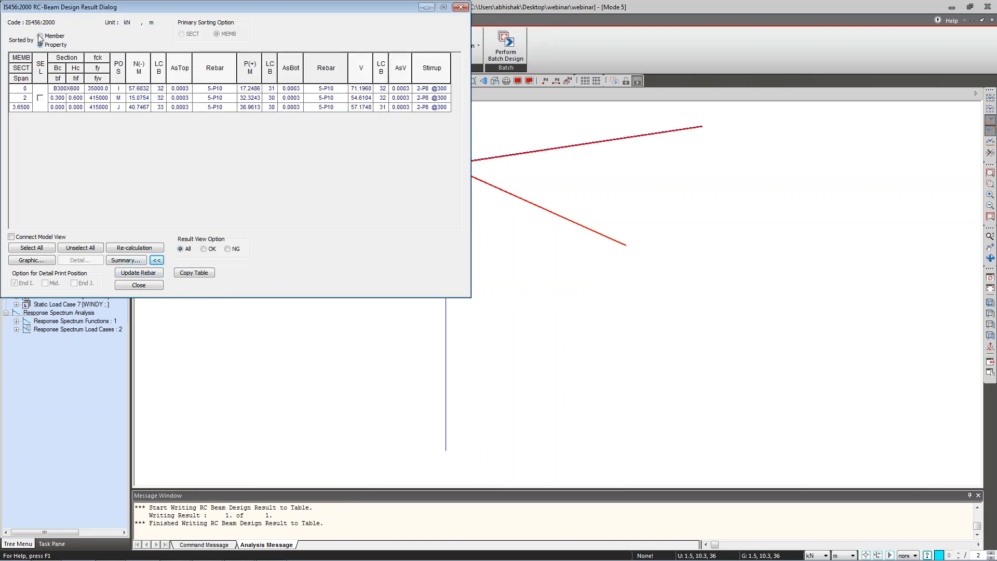
left_click(41, 98)
left_click(32, 260)
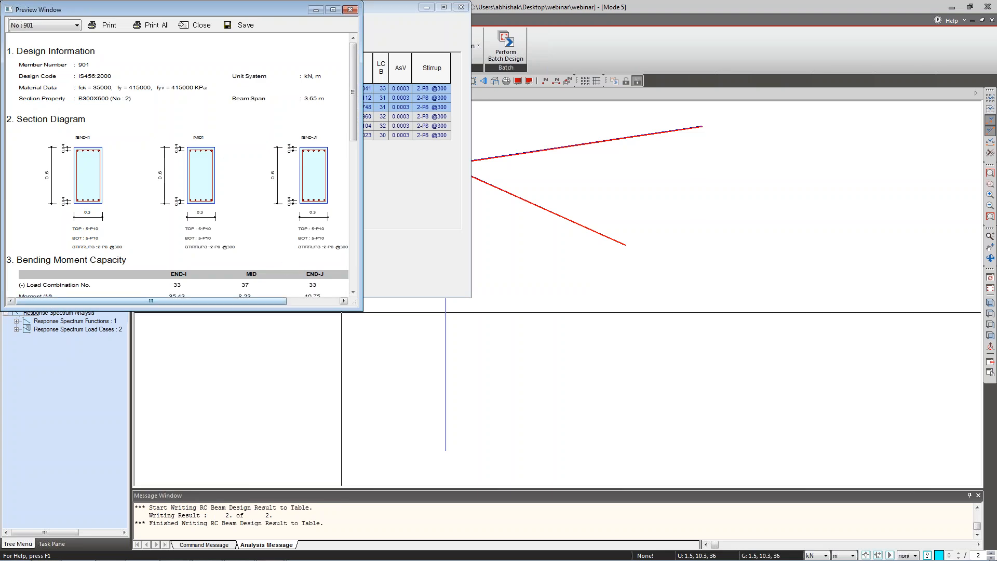
left_click_drag(362, 310, 408, 351)
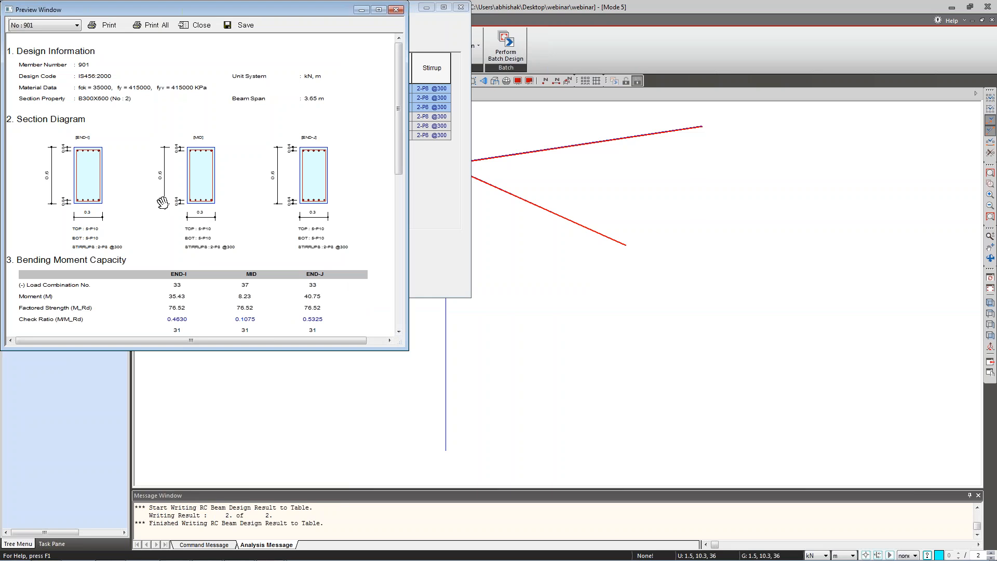
left_click(395, 10)
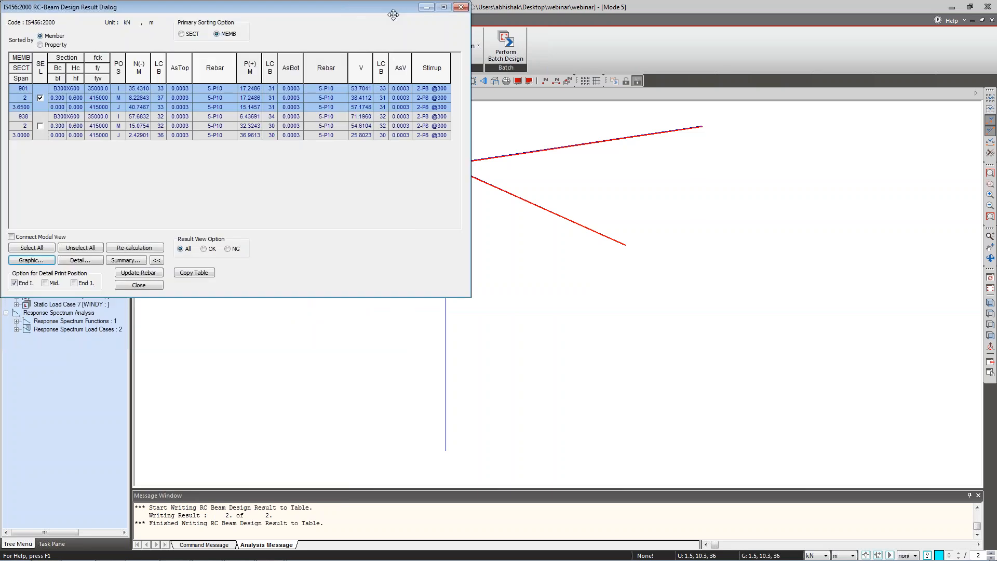
left_click(40, 125)
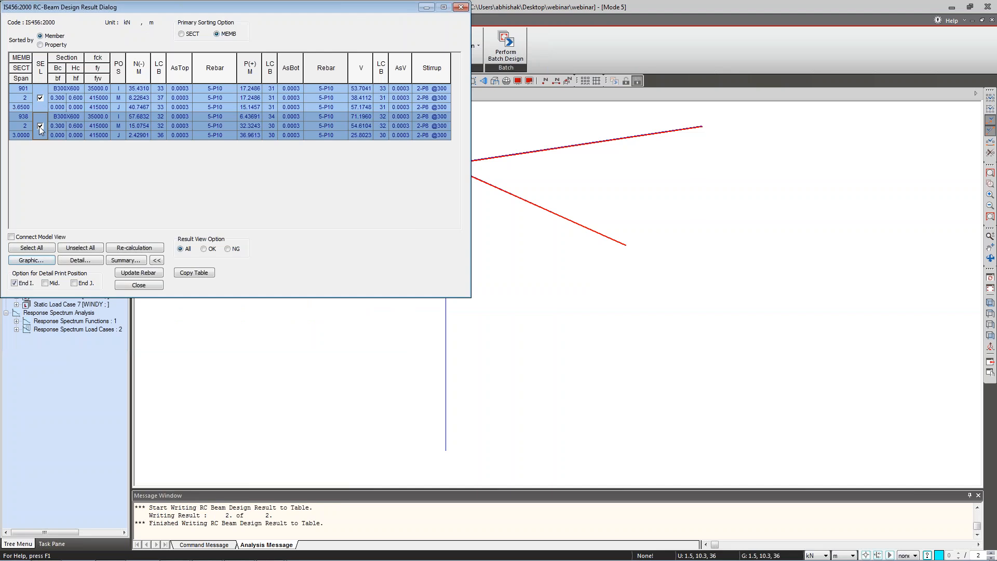
left_click(139, 285)
Open Modify Beam Rebar Data for the selected beams and turn off all three same main rebar size options.
left_click(160, 45)
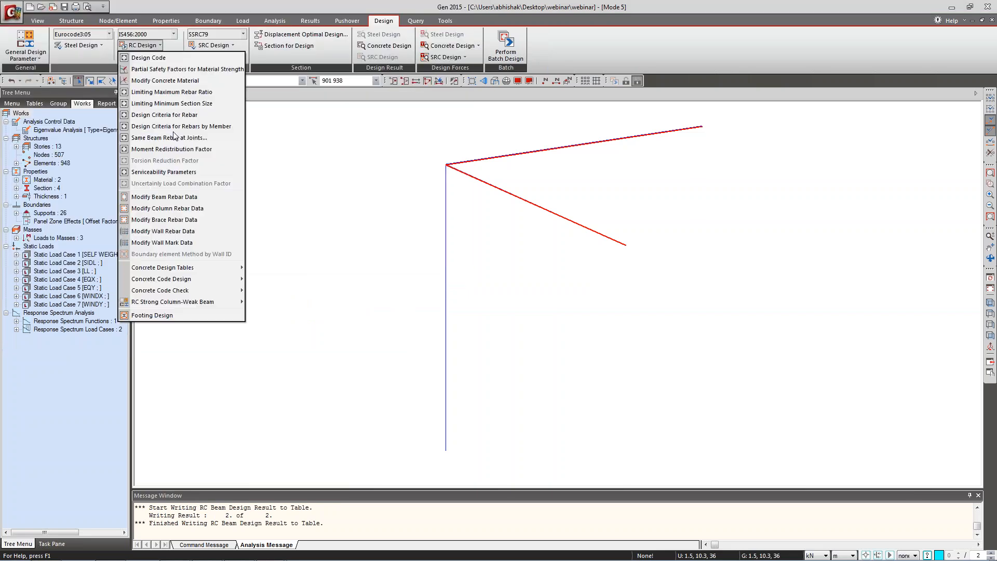
left_click(172, 200)
left_click_drag(134, 18, 306, 38)
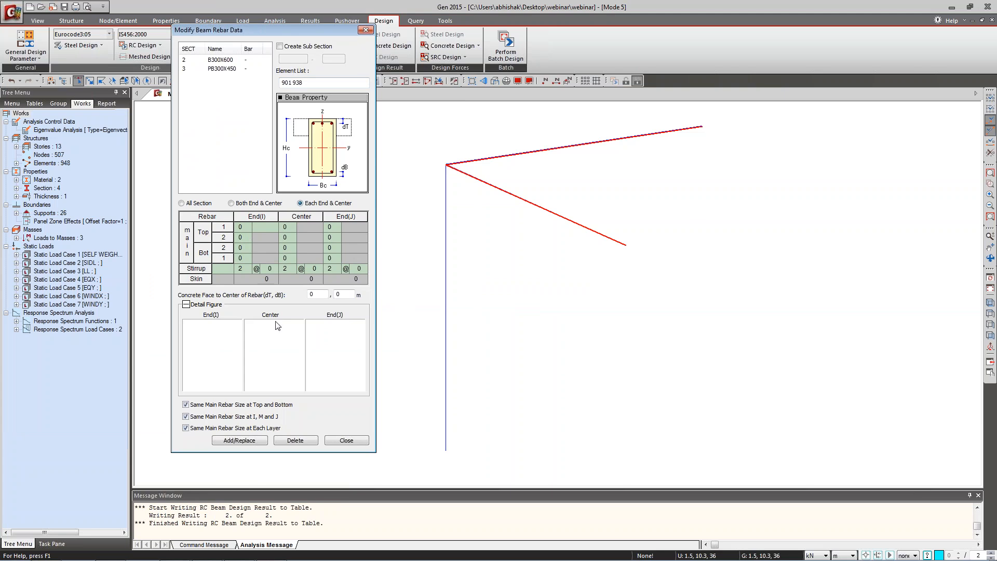
left_click(185, 416)
left_click(185, 404)
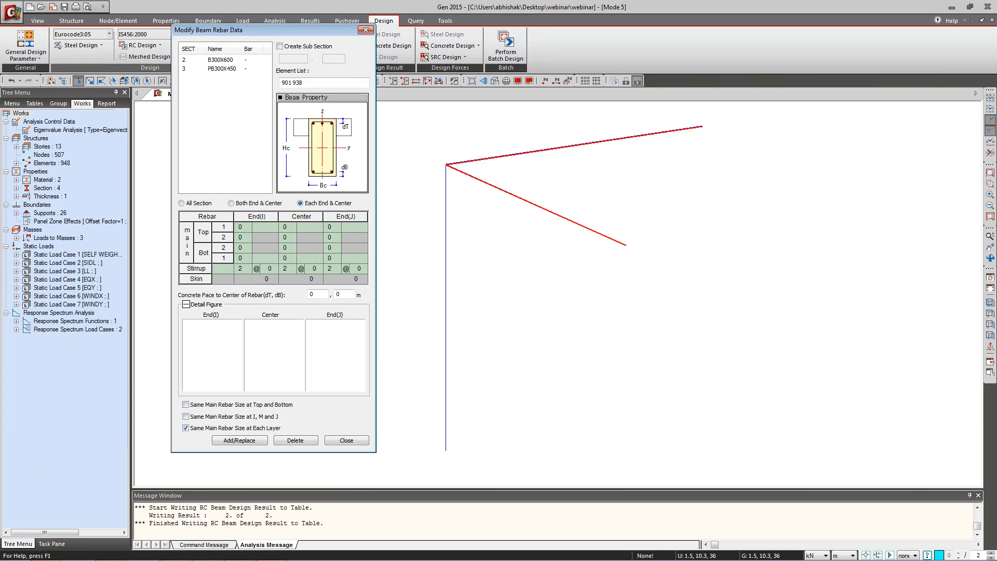
left_click(186, 429)
Set the first top rebar layer at End(I) to two P6 bars.
left_click(265, 227)
left_click(274, 226)
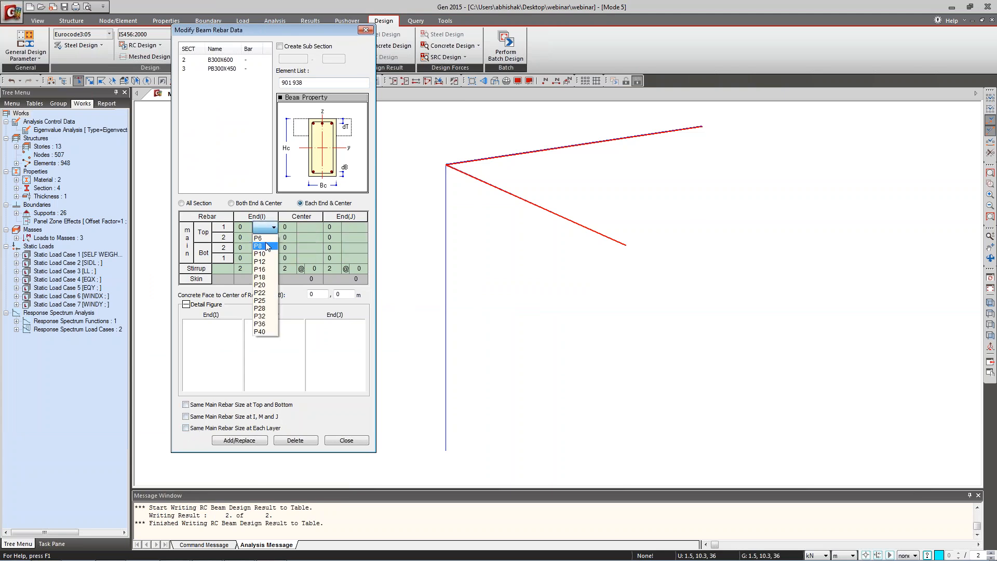
left_click(265, 240)
left_click(240, 228)
left_click(247, 225)
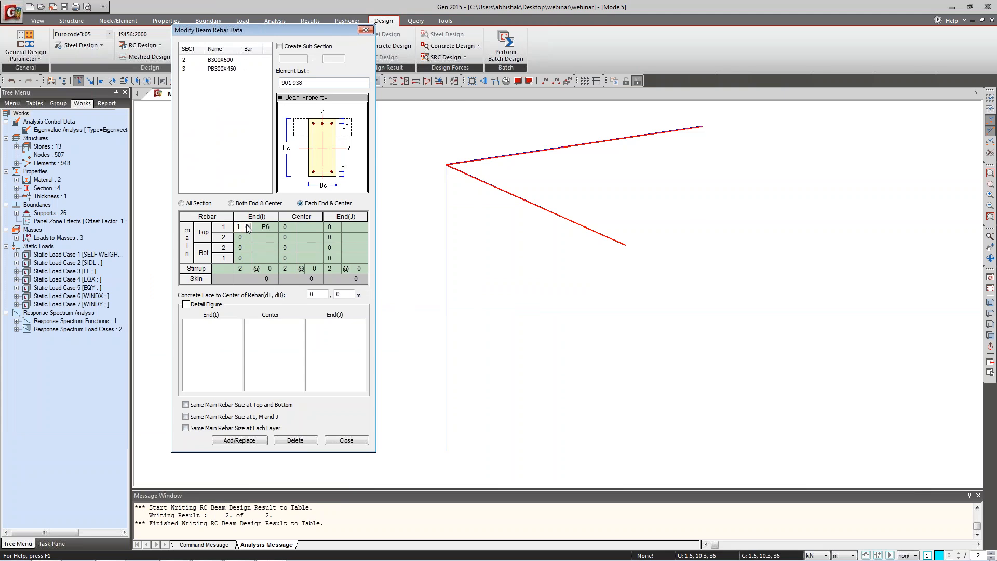
left_click(247, 225)
Set the bar count to 2 for the second top layer and both bottom layers at End(I).
left_click(241, 237)
left_click(248, 236)
left_click(248, 235)
left_click(248, 236)
left_click(248, 240)
left_click(246, 247)
left_click(248, 246)
left_click(248, 245)
left_click(245, 257)
left_click(248, 256)
left_click(247, 256)
Set the End(I) top rebar sizes to P12 for layer 2 and P16 for layer 1.
left_click(273, 240)
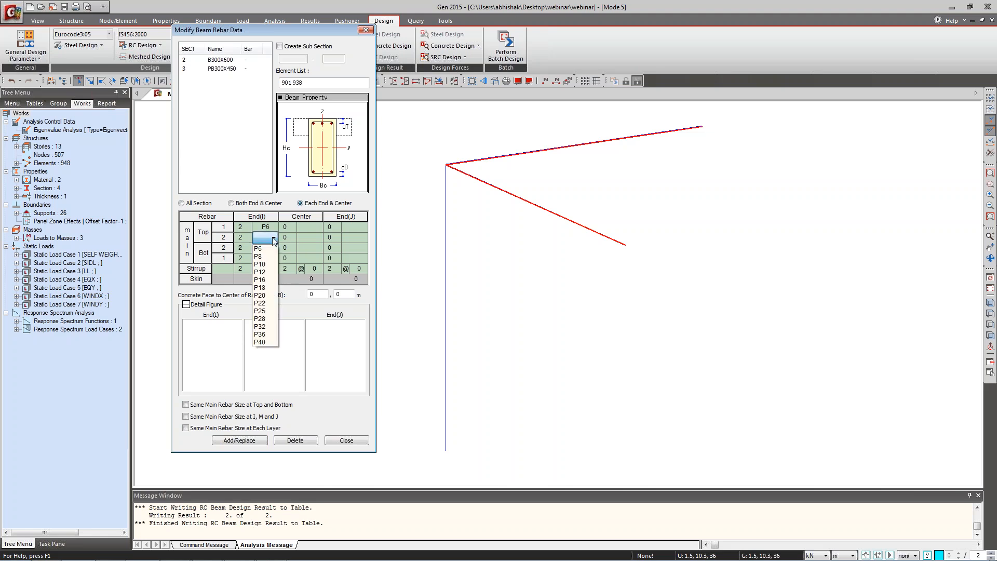
left_click(259, 271)
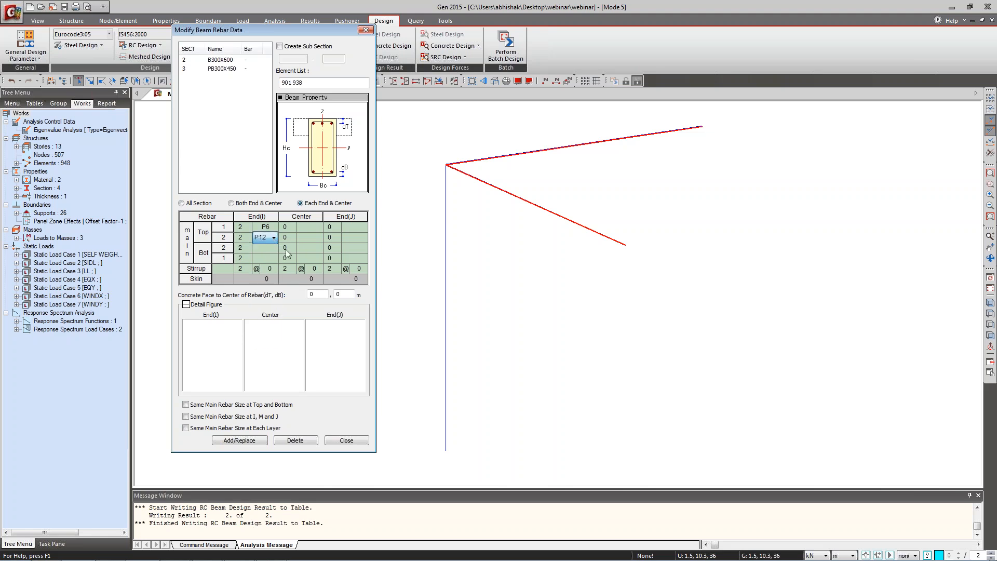
left_click(276, 229)
left_click(266, 269)
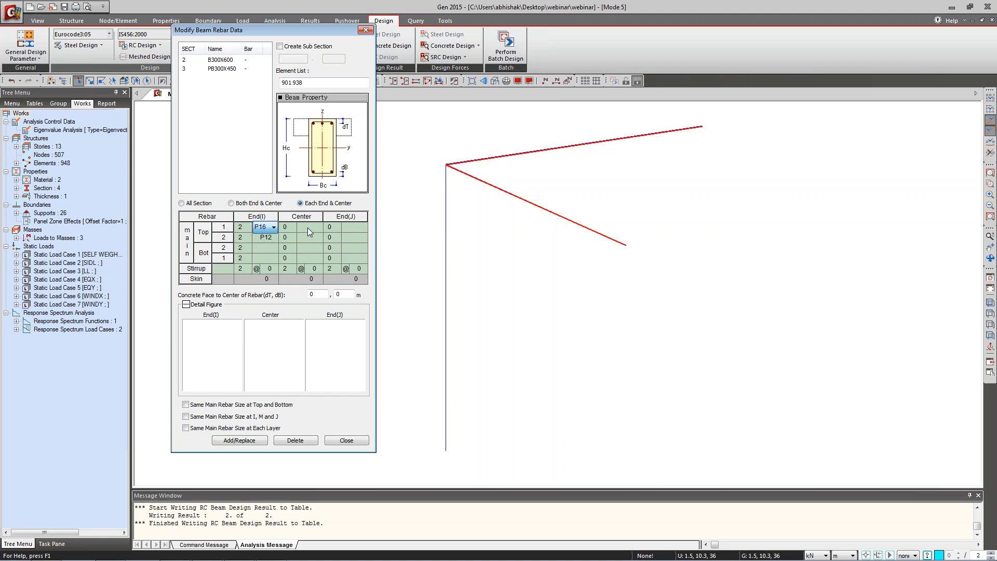
Set the first top rebar layer to two P12 bars at both Center and End(J).
left_click(315, 228)
left_click(305, 261)
left_click(360, 228)
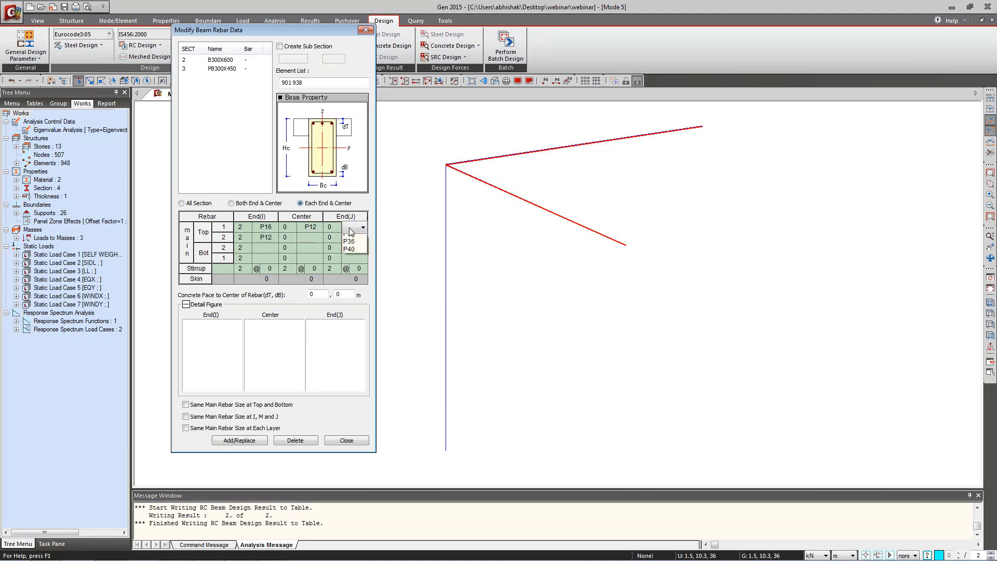
left_click(356, 262)
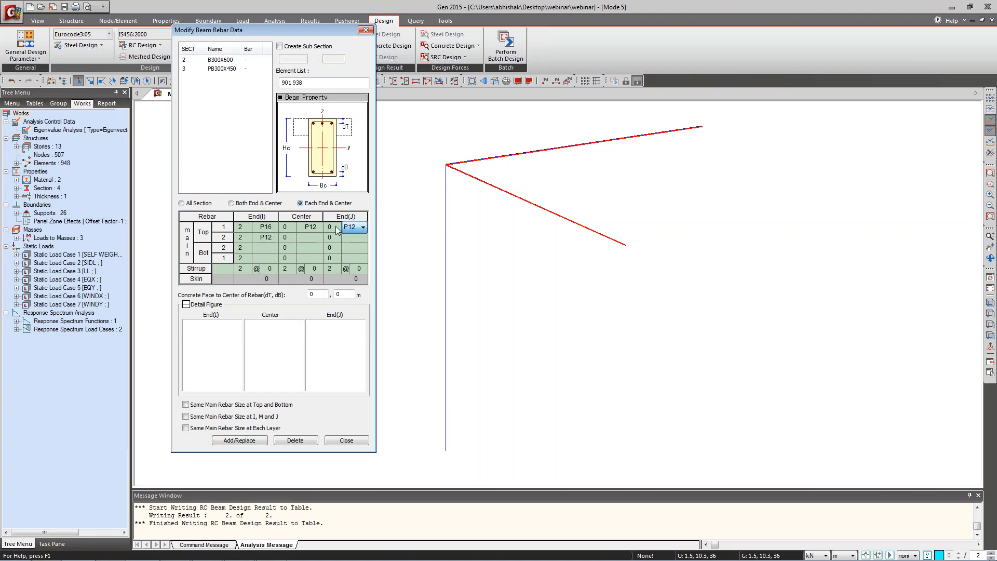
left_click(291, 228)
left_click(293, 226)
Set the rebar size of bottom layer 2 to P20 at End(I), Center and End(J).
left_click(239, 237)
left_click(240, 247)
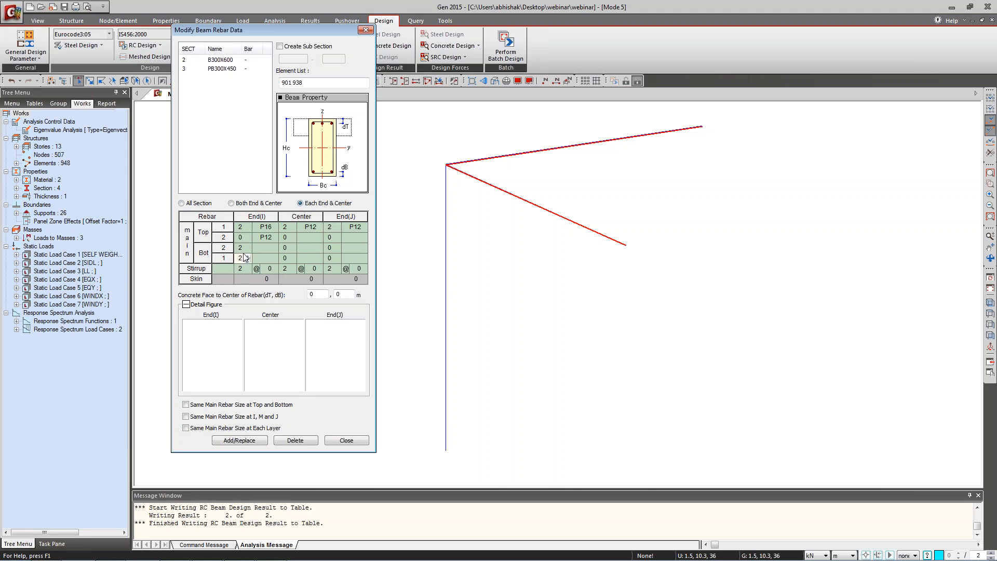
left_click(247, 251)
left_click(261, 251)
left_click(266, 301)
left_click(298, 251)
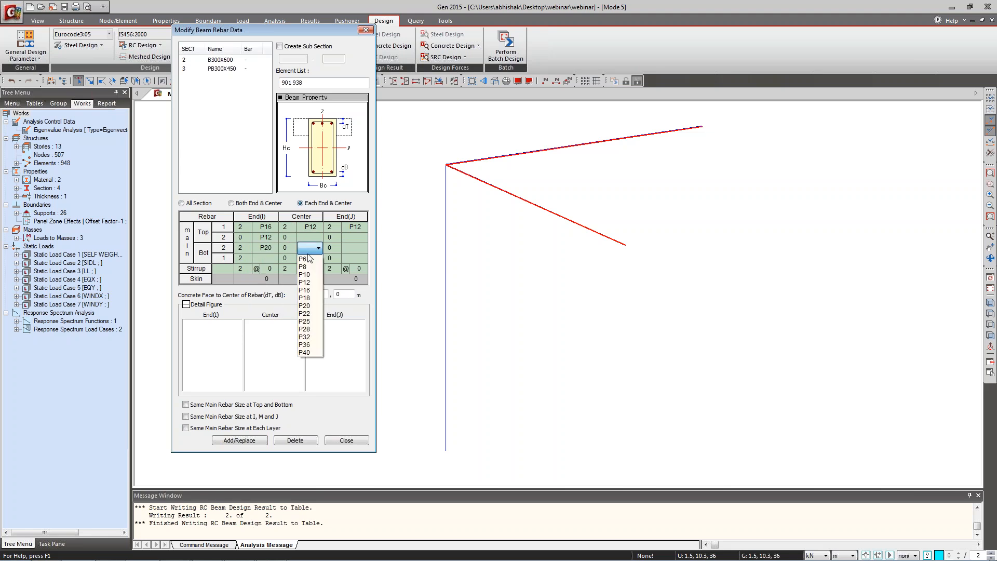
left_click(310, 306)
left_click(355, 248)
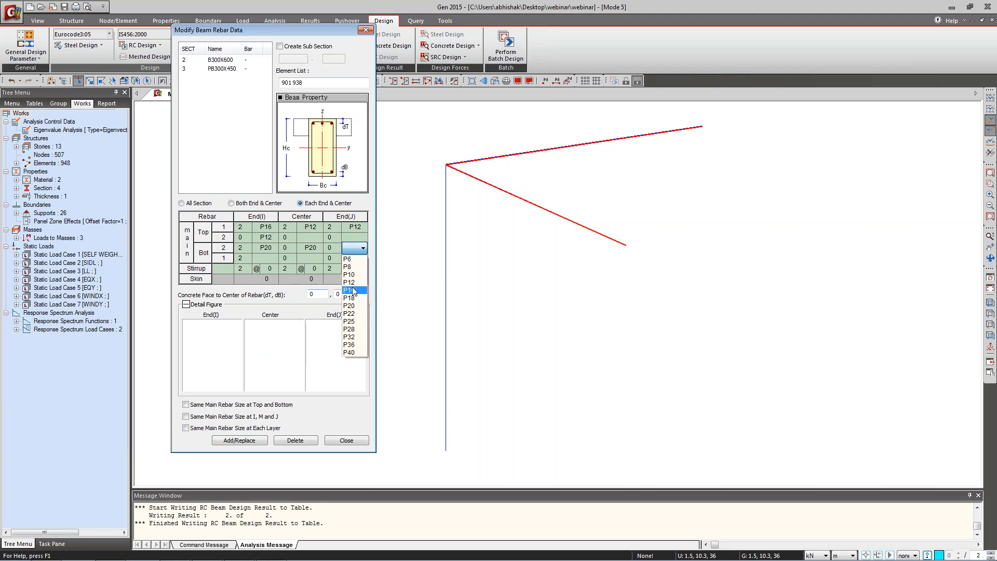
left_click(349, 306)
Set the bar count of bottom layer 2 to 2 at End(J) and Center.
left_click(328, 248)
left_click(338, 246)
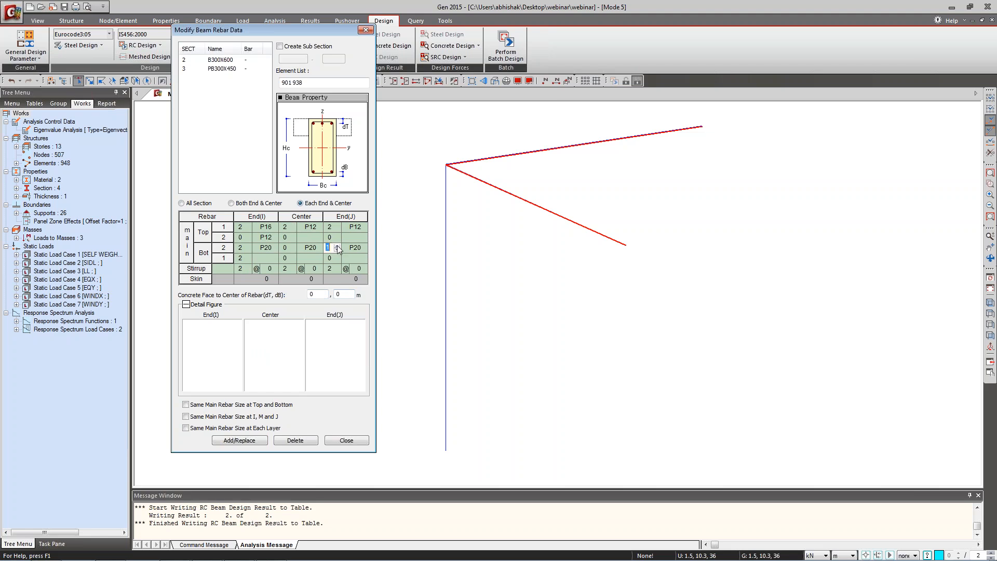
left_click(291, 249)
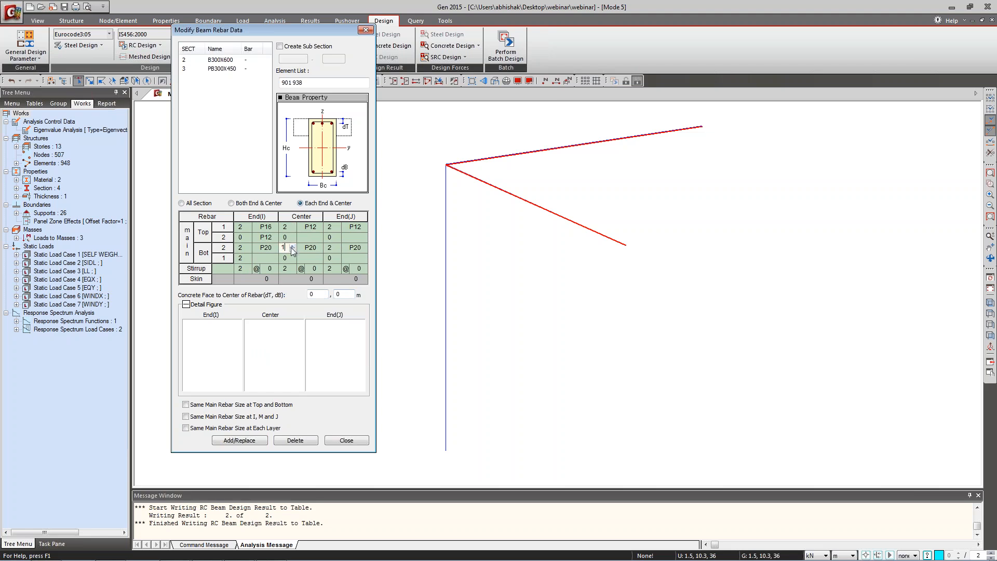
Set the stirrup bar size to P8 and the End(I) stirrup spacing to 150.
left_click(231, 269)
left_click(229, 269)
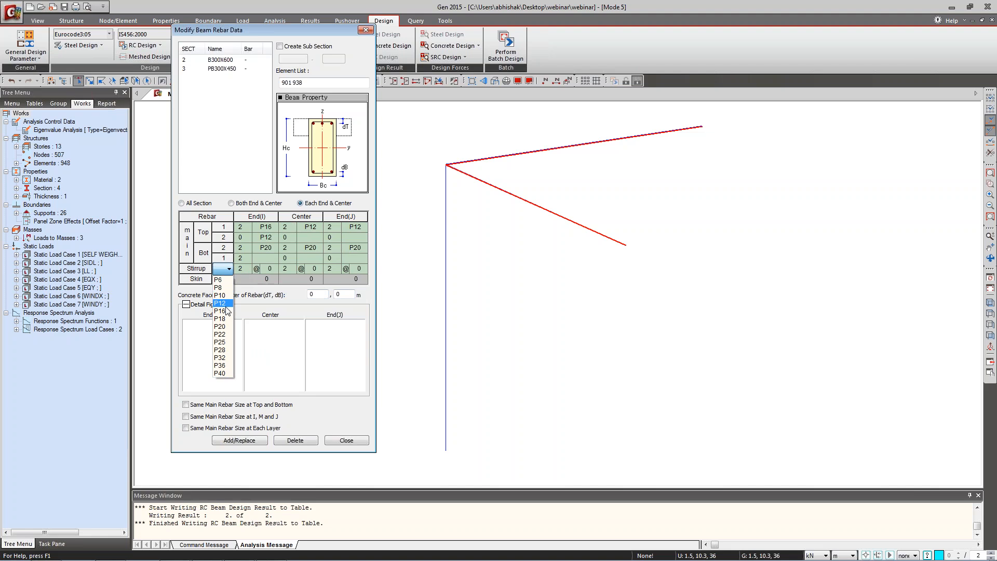
left_click(218, 287)
left_click(268, 269)
left_click(273, 268)
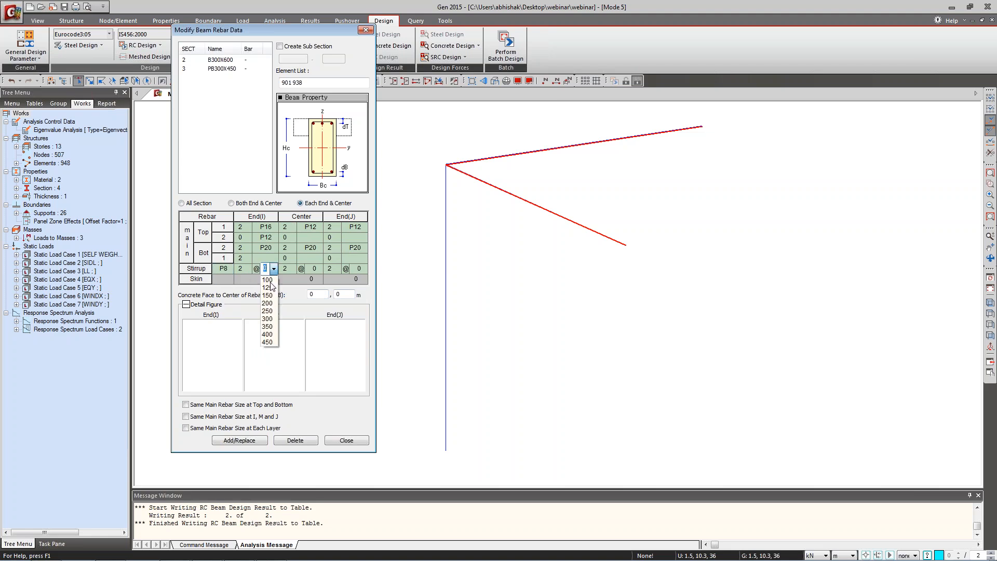
left_click(270, 298)
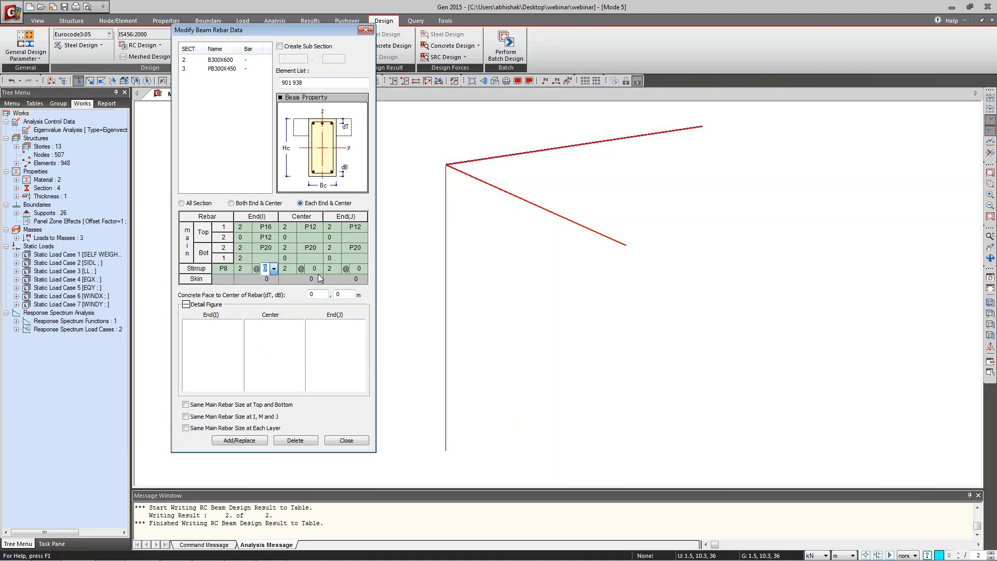
Set the stirrup spacing to 125 at Center and 200 at End(J).
left_click(295, 270)
left_click(294, 271)
left_click(310, 268)
left_click(319, 269)
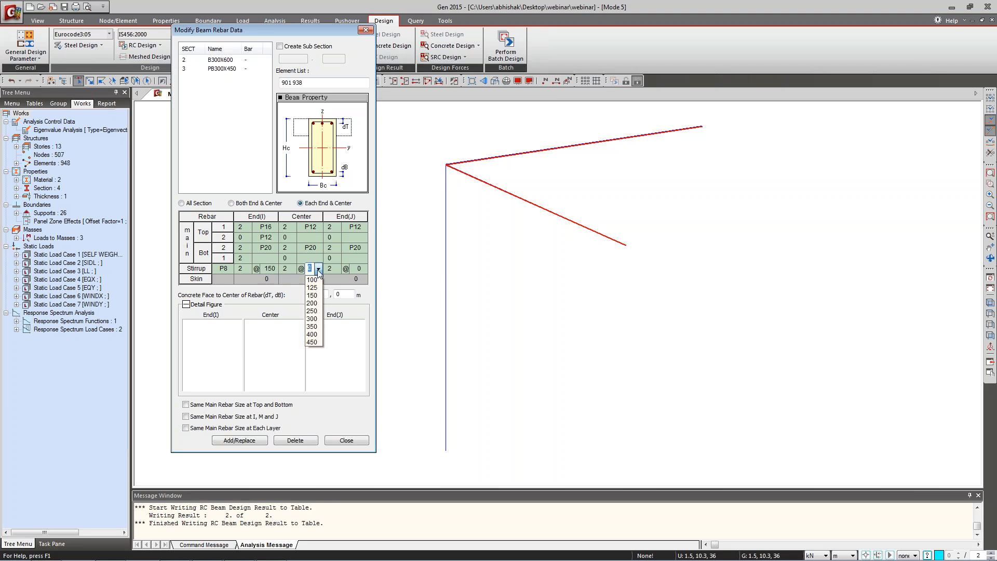
left_click(314, 295)
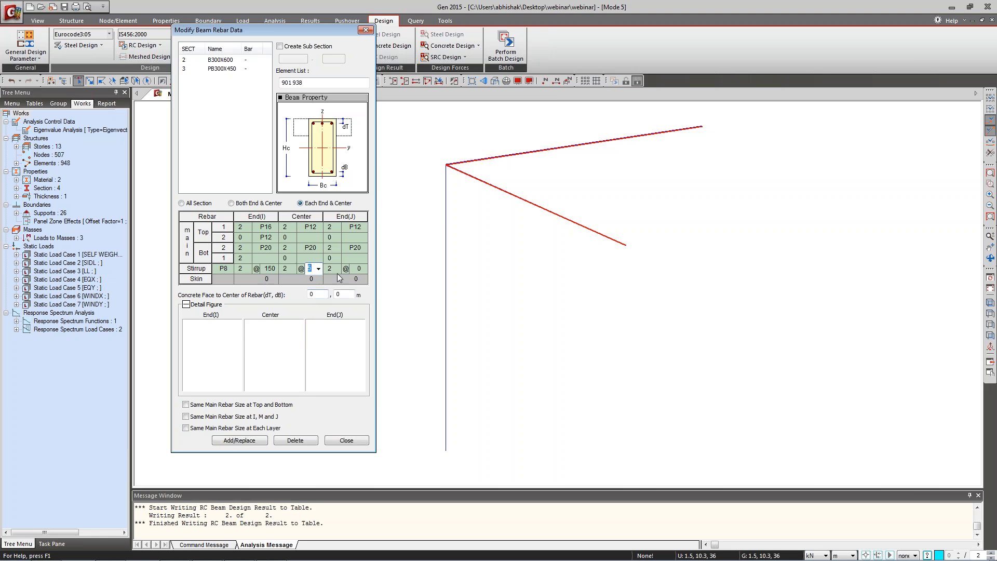
left_click(358, 269)
left_click(363, 269)
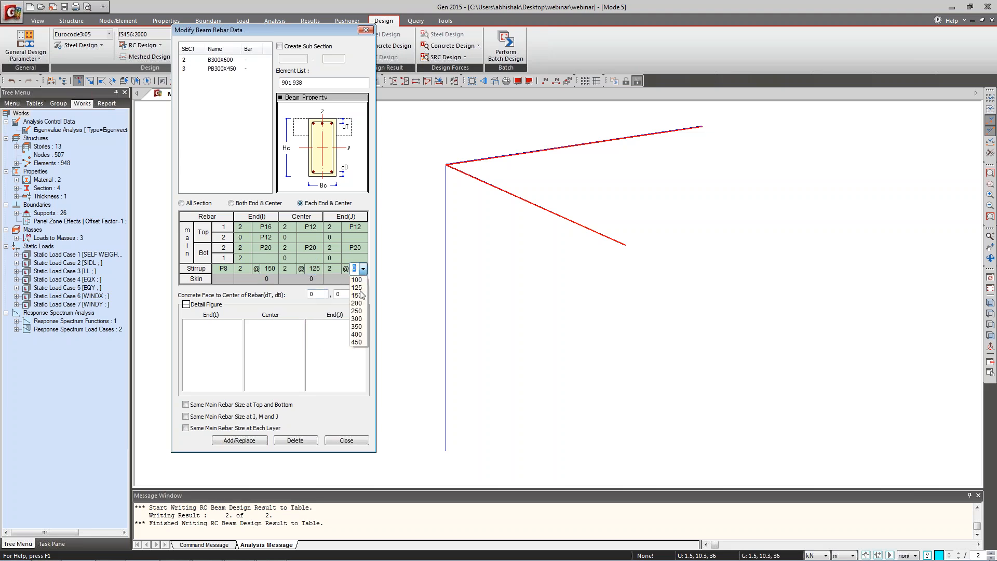
left_click(357, 303)
Set the stirrup spacing to 150 at both Center and End(J).
left_click(311, 268)
left_click(318, 269)
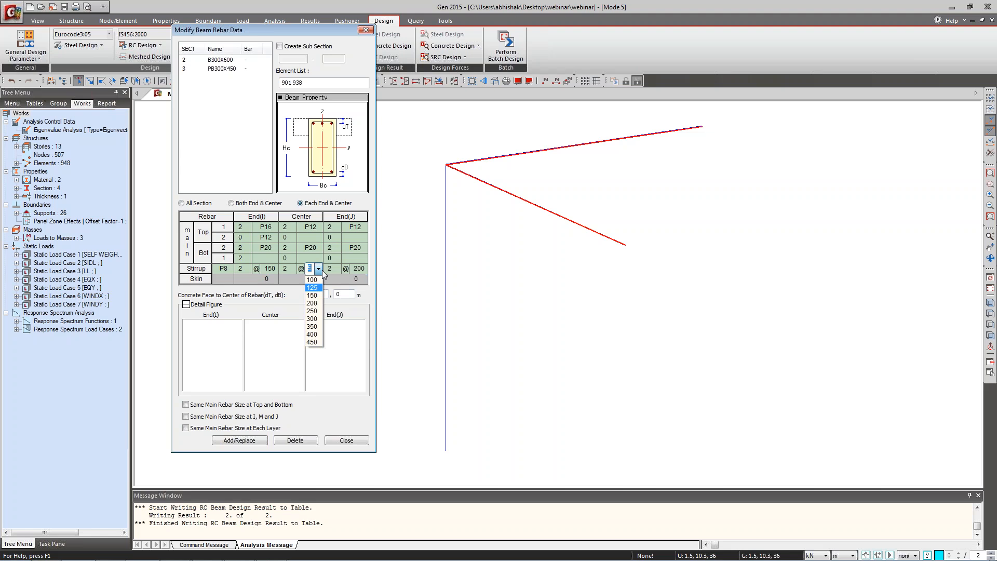
left_click(313, 295)
left_click(357, 268)
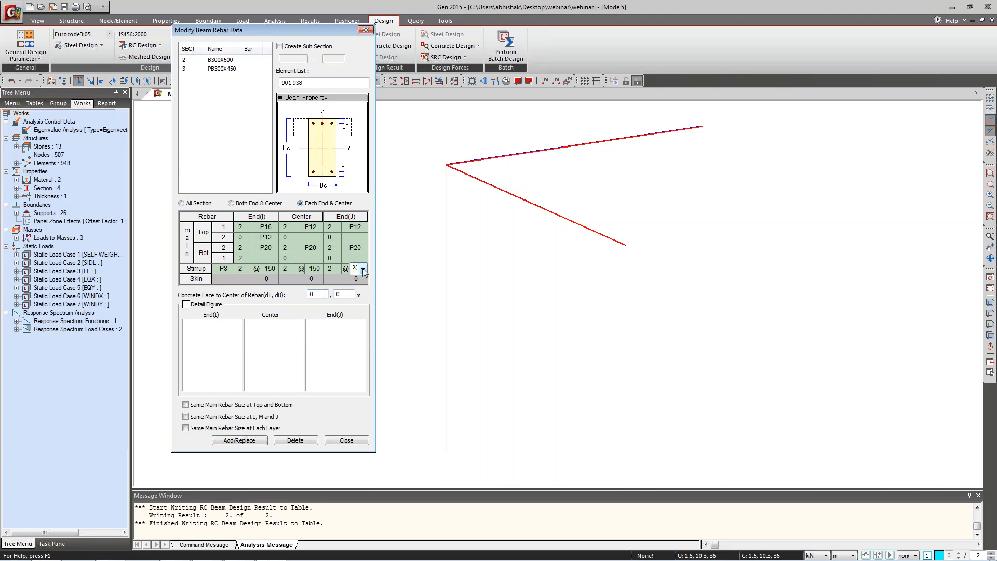
left_click(363, 268)
left_click(358, 296)
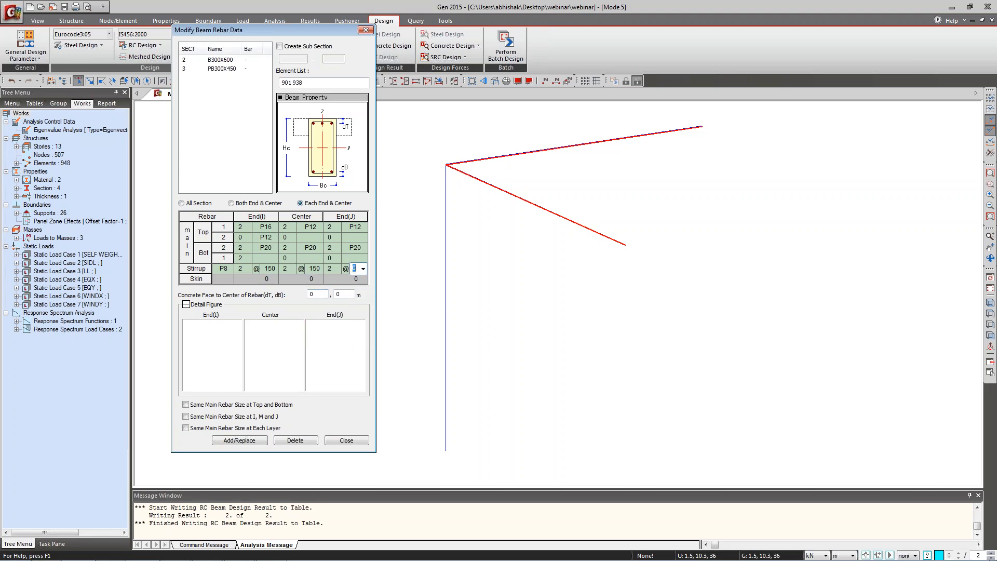
View the beam rebar data of section PB300X450 and close the dialog without adding any data.
left_click(317, 295)
left_click(349, 296)
left_click(229, 68)
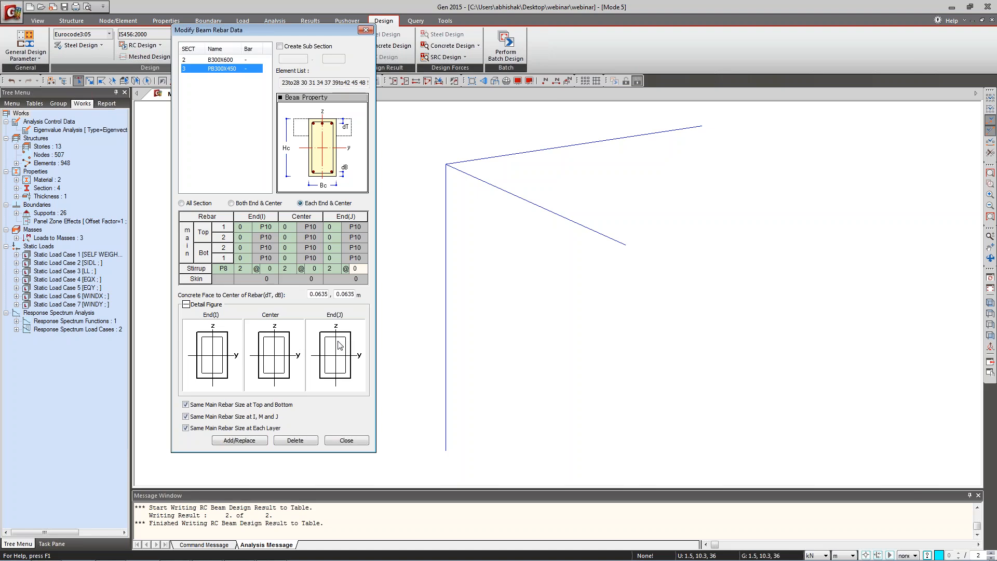
left_click(354, 441)
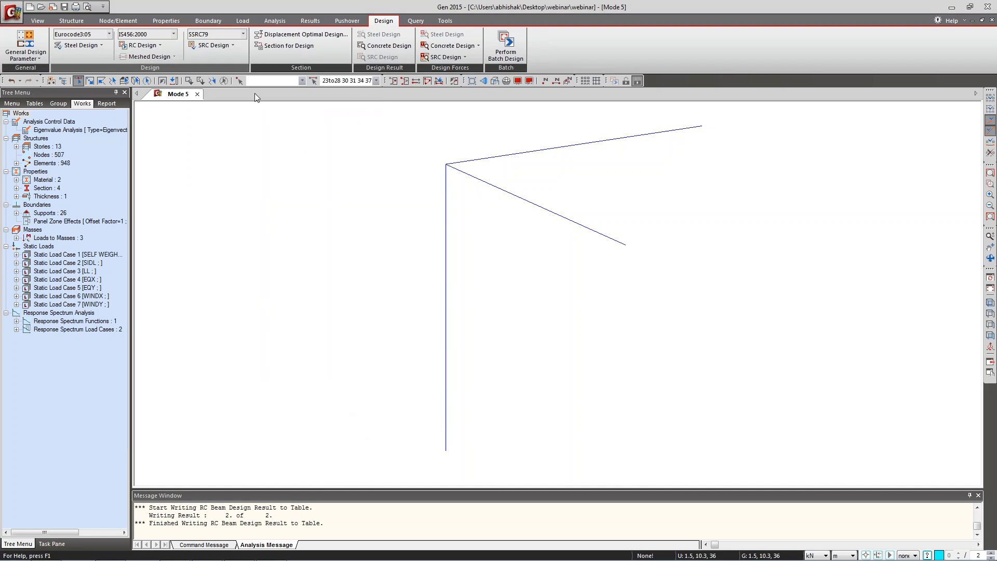
Clear the selection, render the column and two beams as solids, and select the column.
left_click(224, 82)
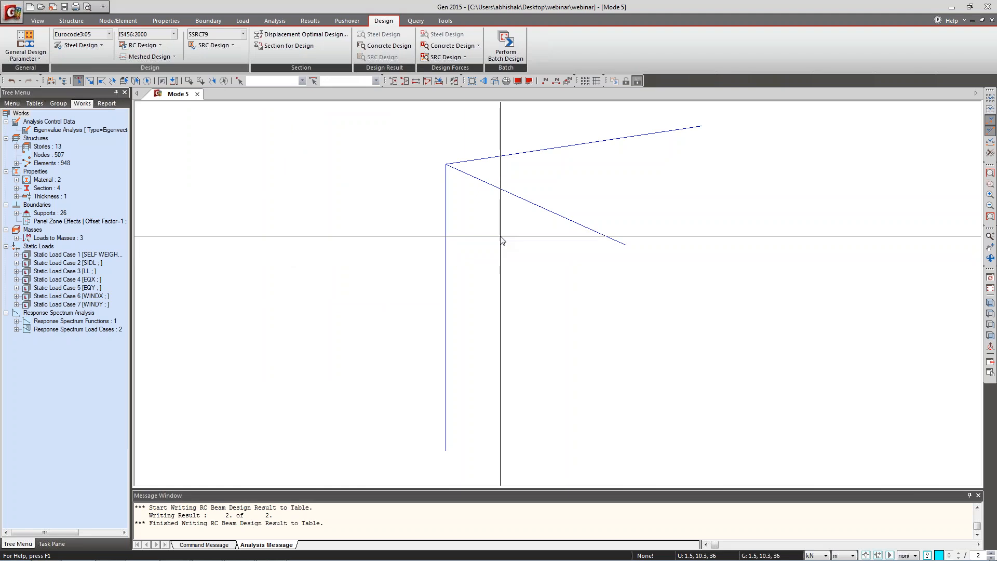
key("ctrl+h")
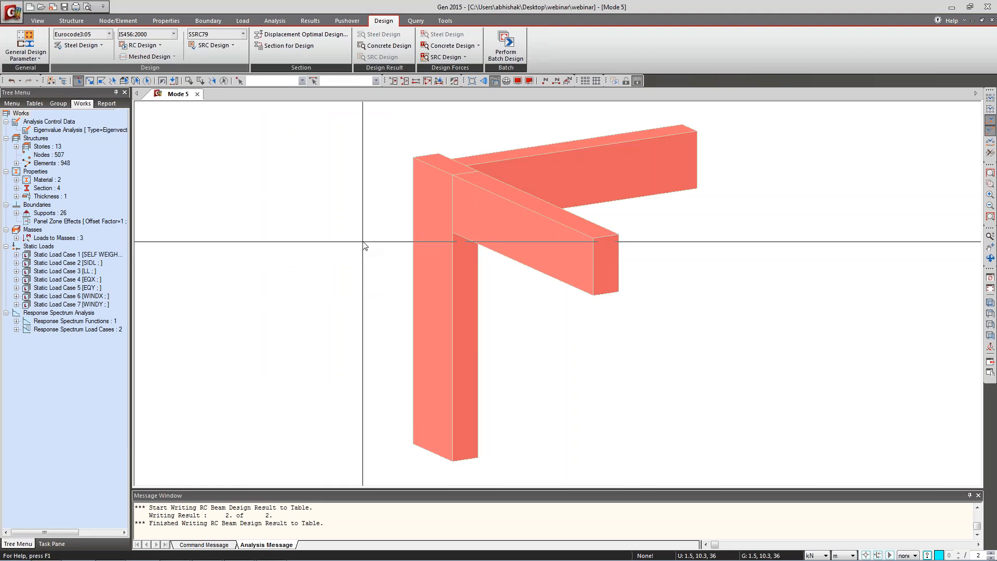
left_click_drag(489, 269, 367, 316)
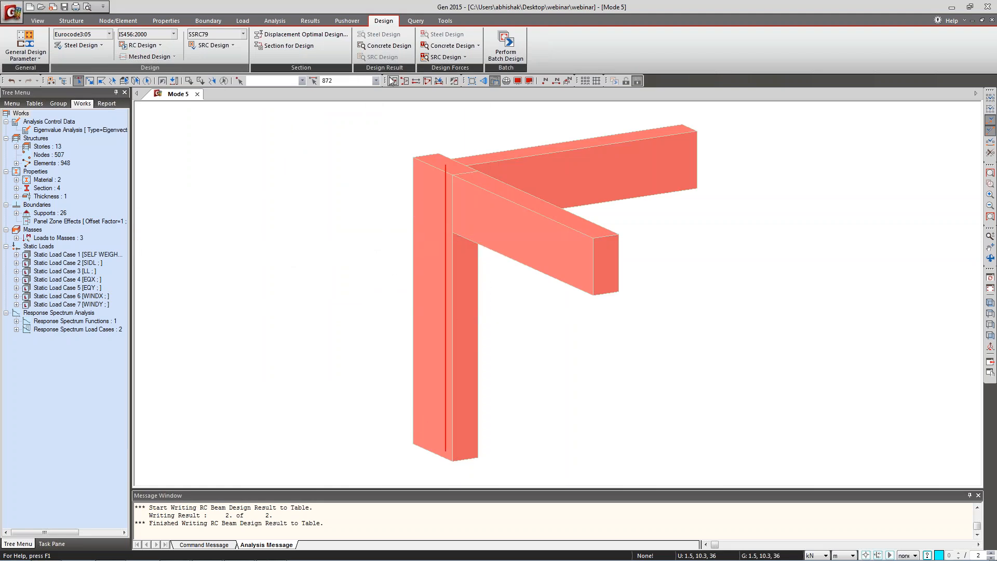
Preview section B300X600 in the list of sections for design, then close the list.
left_click(293, 48)
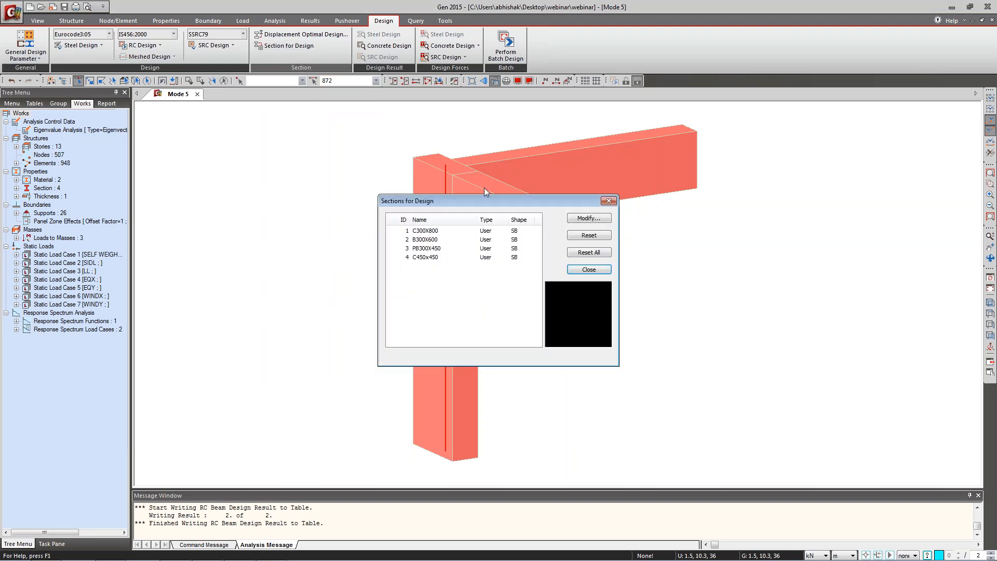
left_click(418, 240)
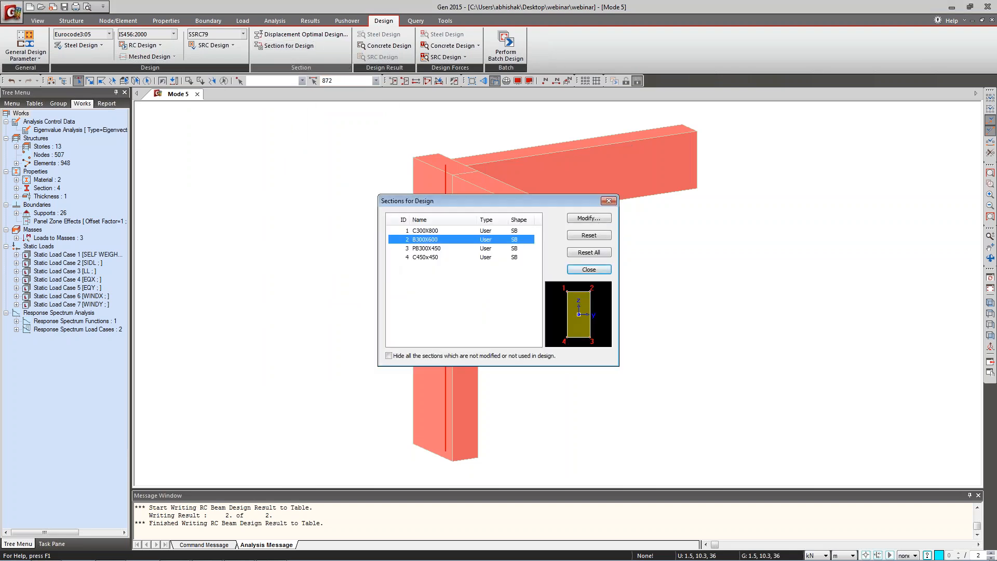
left_click(608, 202)
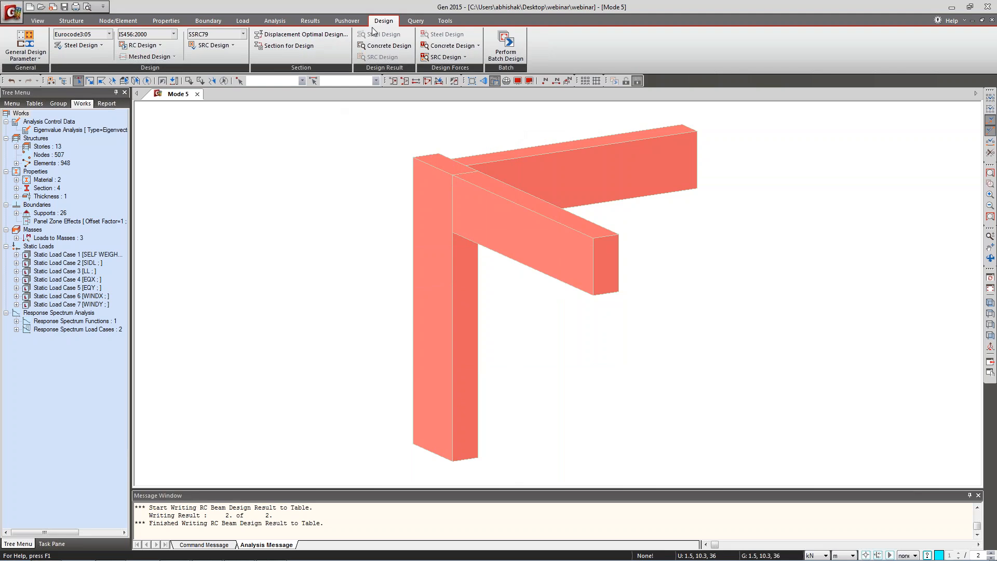
left_click(289, 46)
key("Escape")
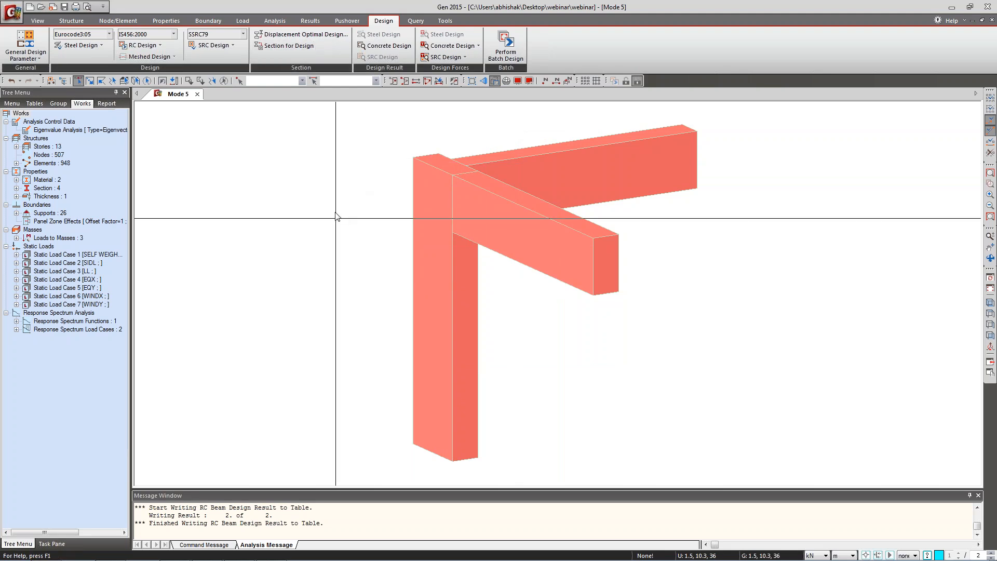
Return the members to wireframe and open the concrete design results.
key("ctrl+h")
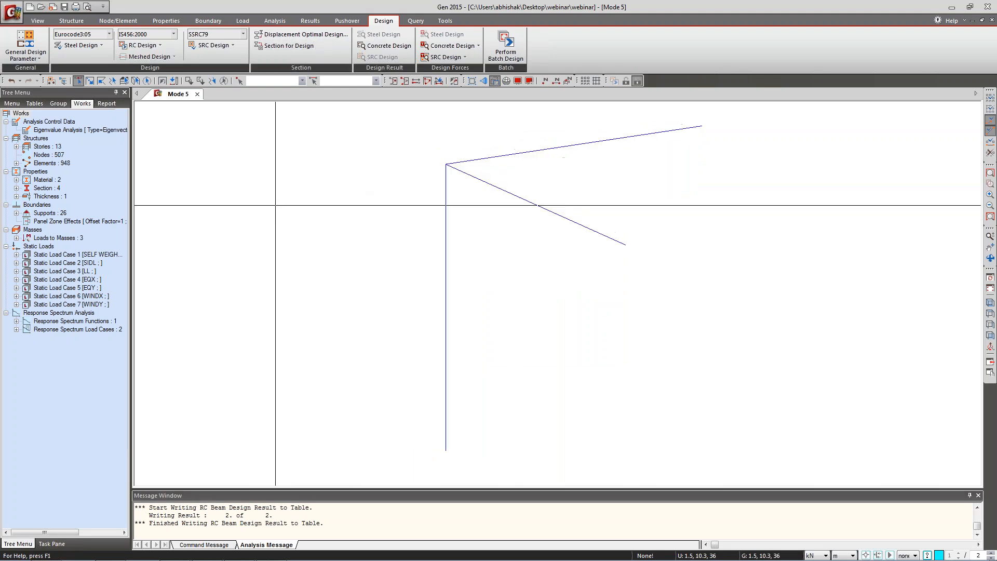
right_click(275, 208)
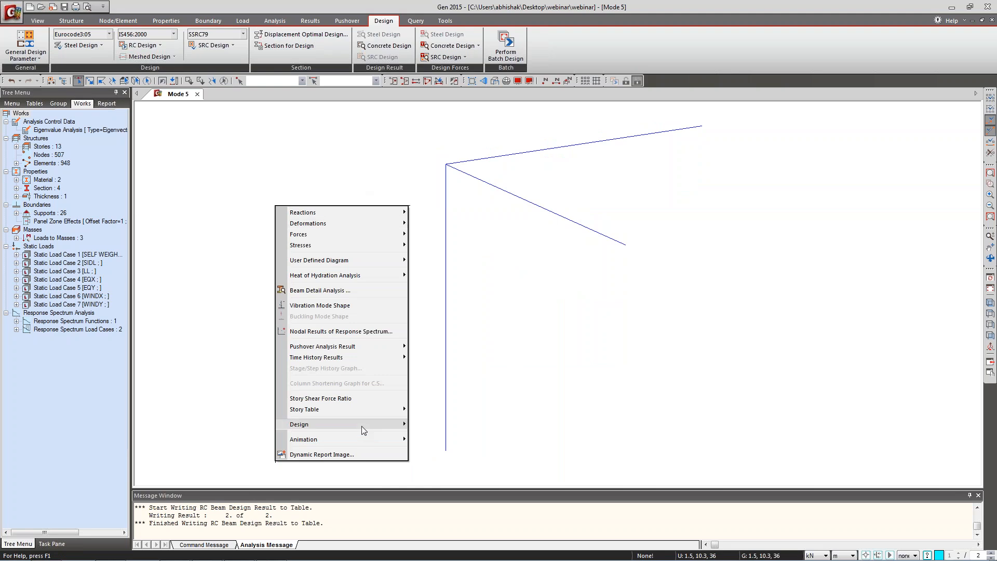
mouse_move(385, 425)
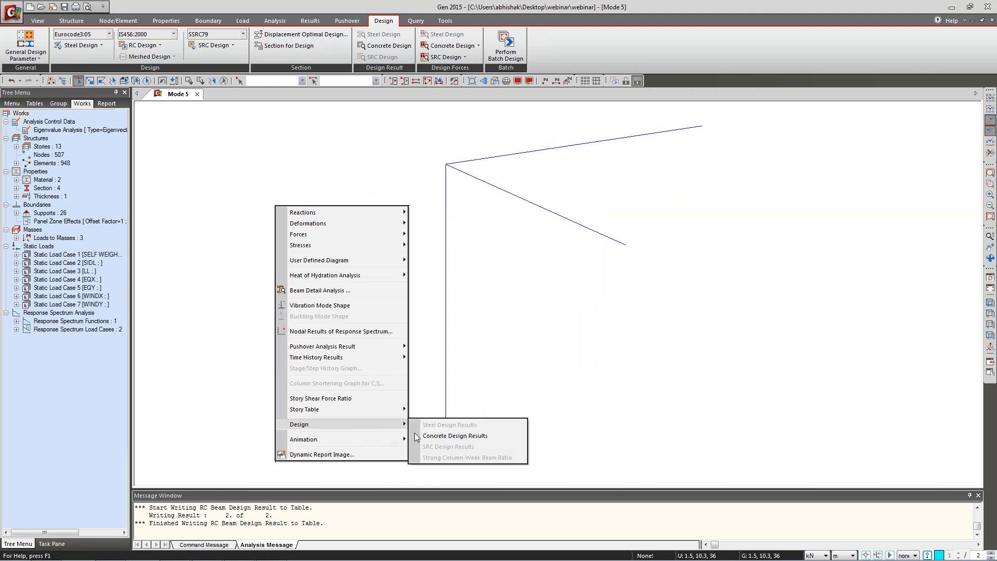
left_click(441, 441)
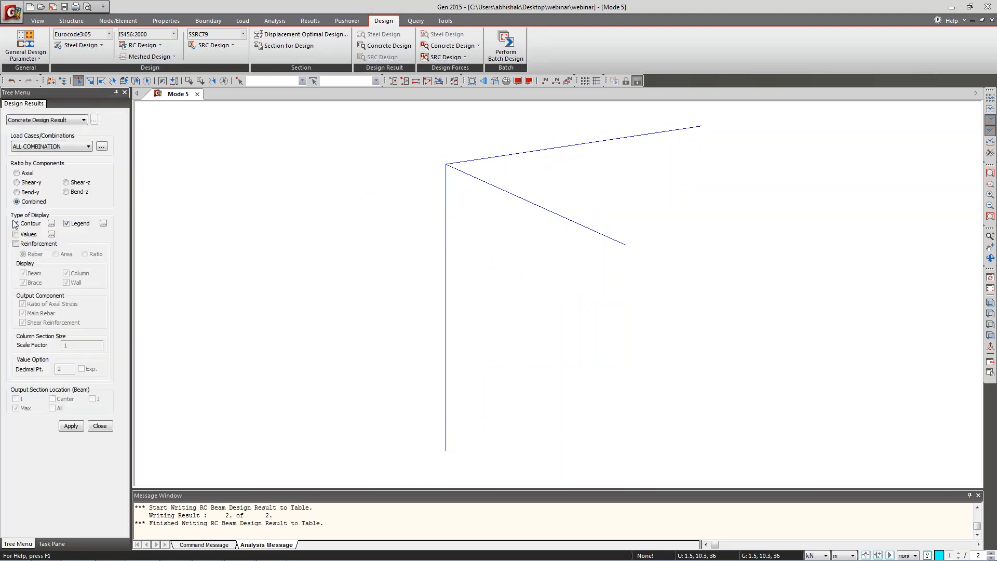
Display the reinforcement results as rebar for beams only, limited to the main rebar.
left_click(16, 244)
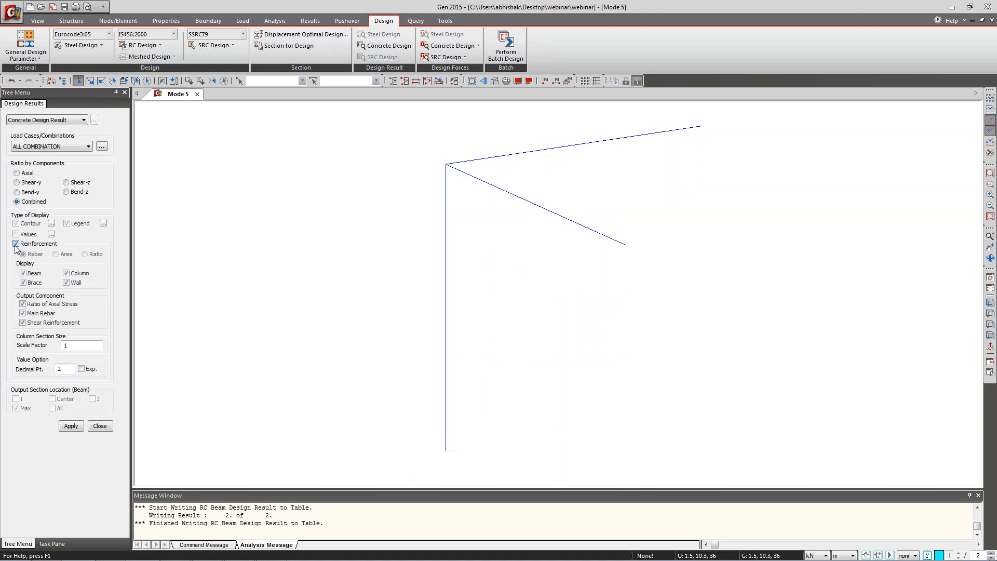
left_click(66, 283)
left_click(66, 273)
left_click(31, 282)
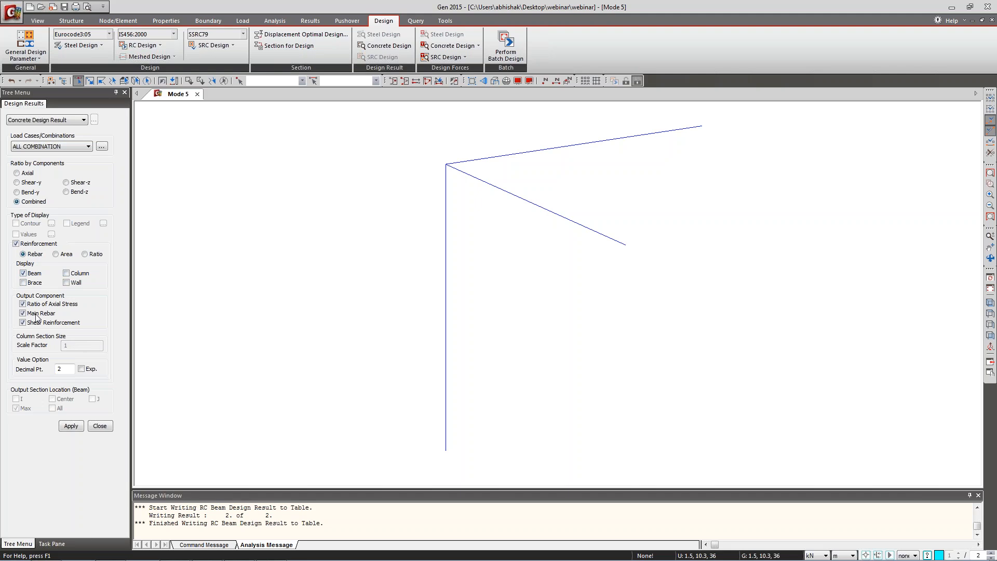
left_click(22, 304)
left_click(22, 323)
left_click(73, 426)
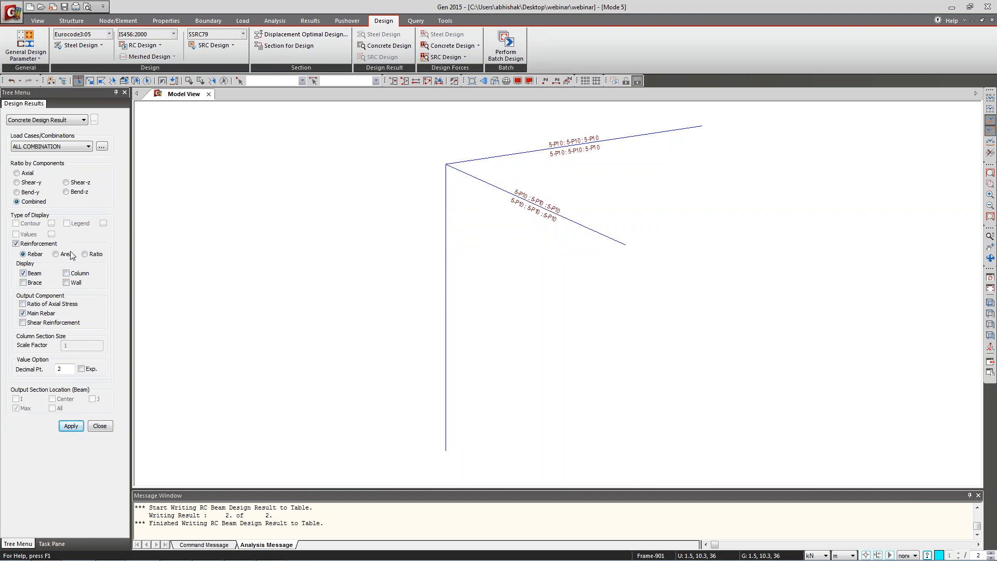
Switch the reinforcement display to area and set the length unit to mm.
left_click(56, 254)
left_click(71, 426)
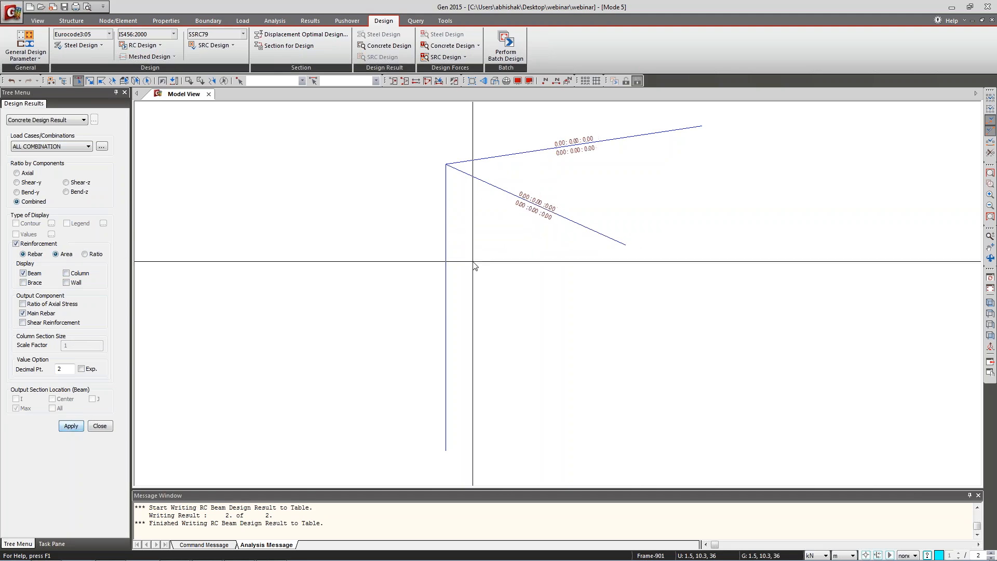
left_click(844, 555)
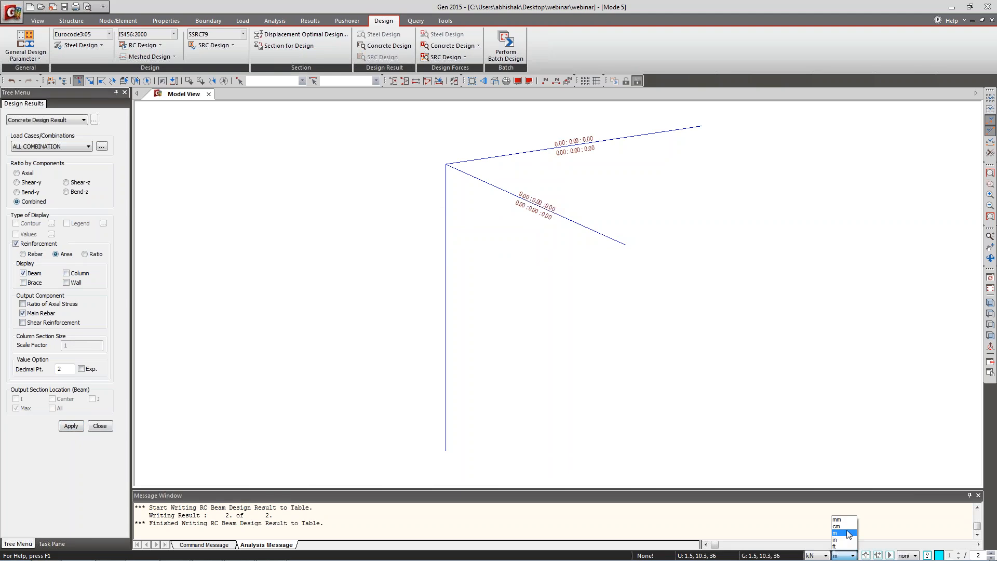
left_click(846, 520)
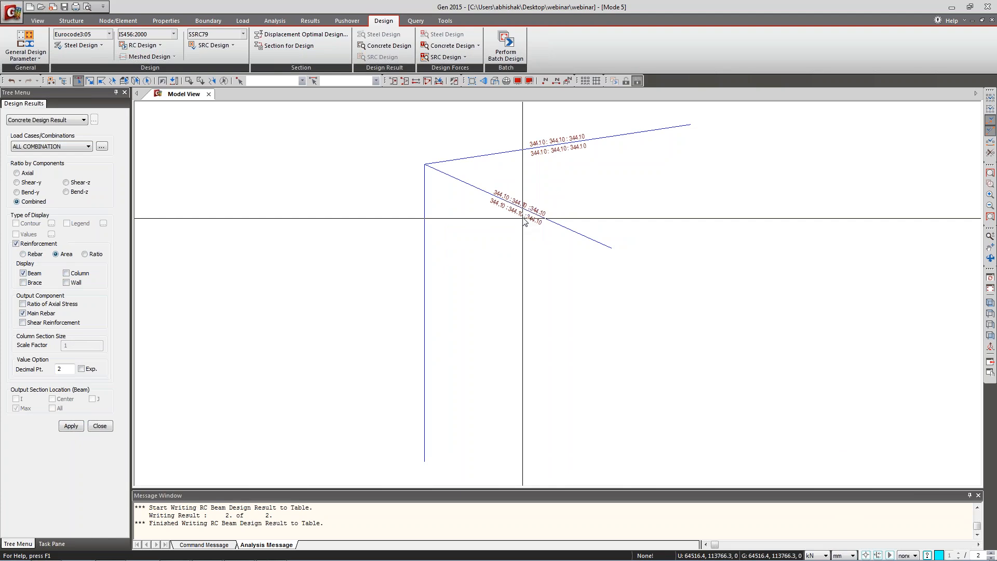
mouse_move(575, 165)
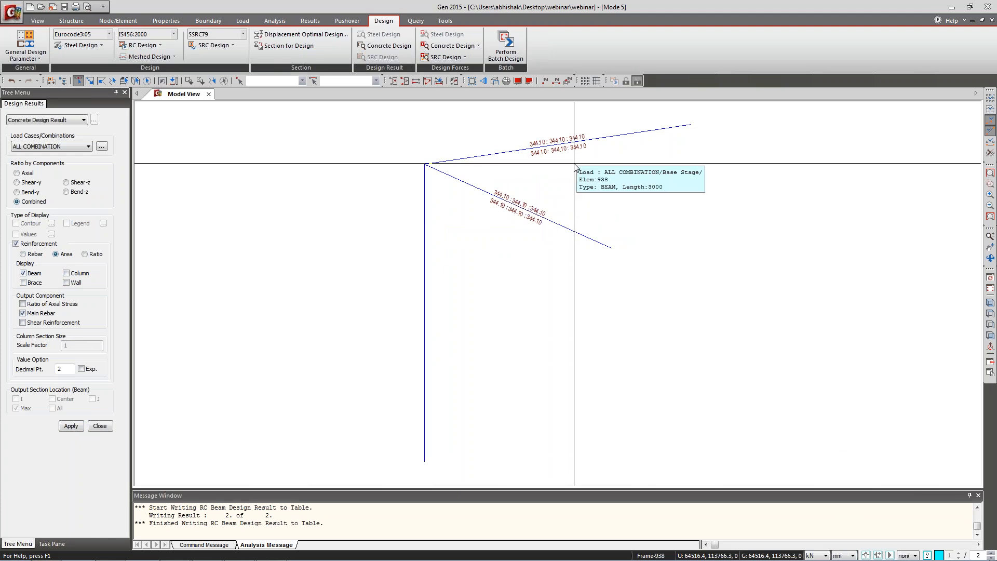
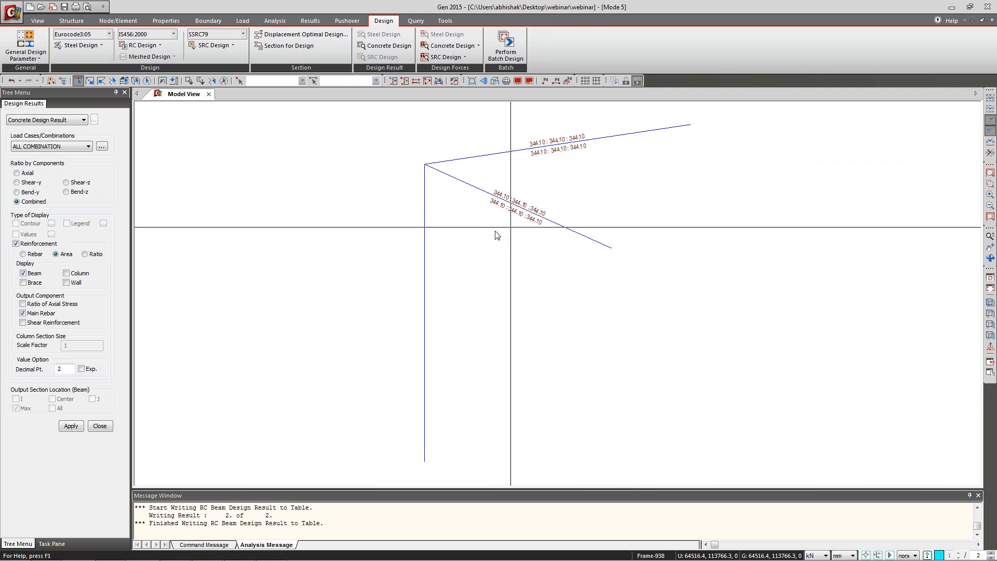
Close the design results, reactivate the whole building and clear the result labels from the model.
left_click(106, 424)
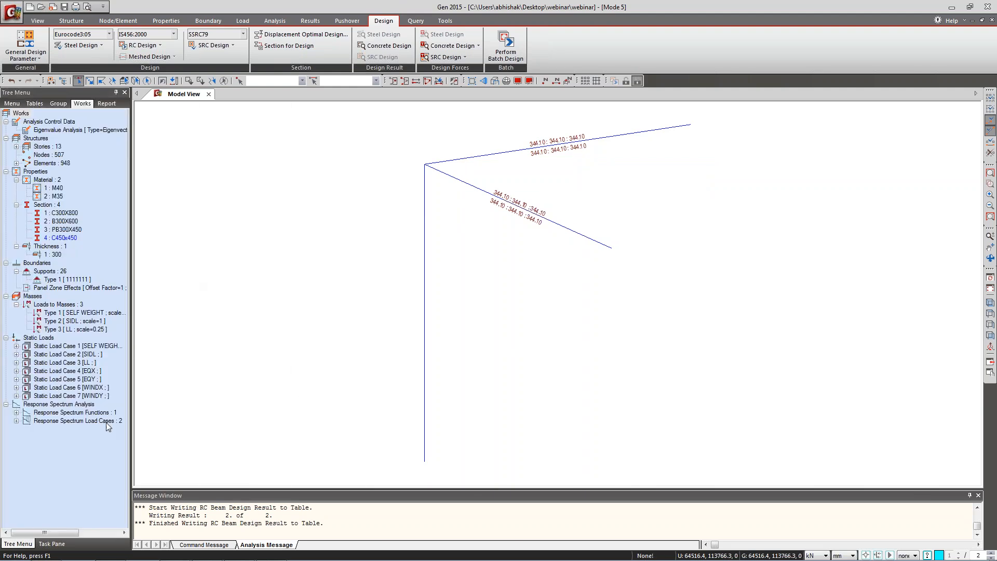
key("ctrl+a")
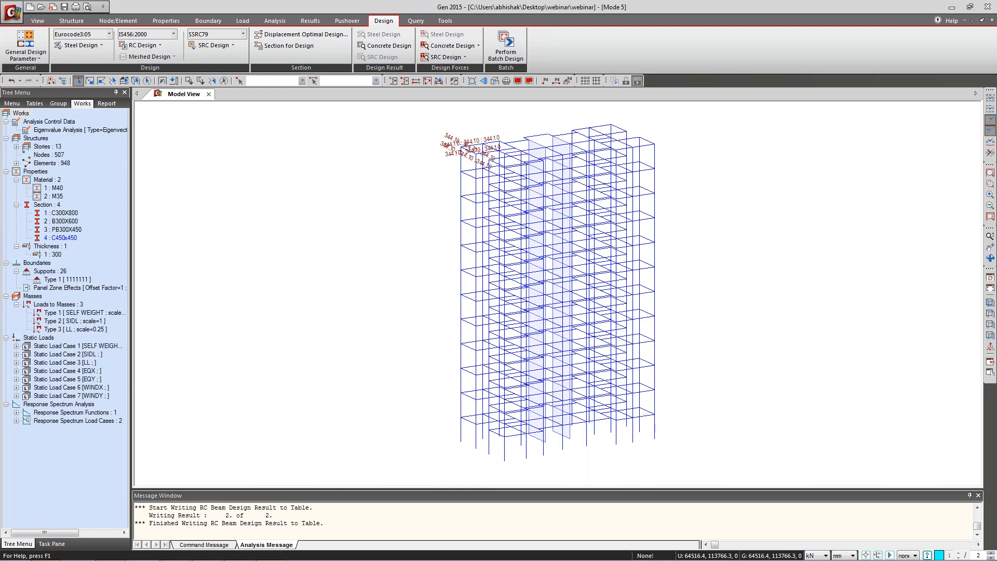
left_click(991, 288)
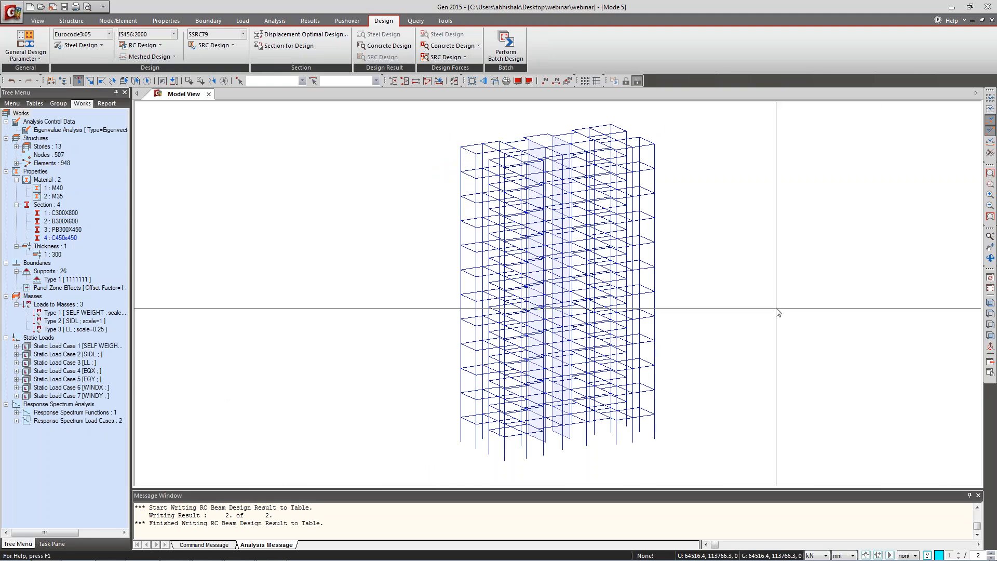
Render the building as solids and isolate one wall panel near the top of the wall core.
key("ctrl+h")
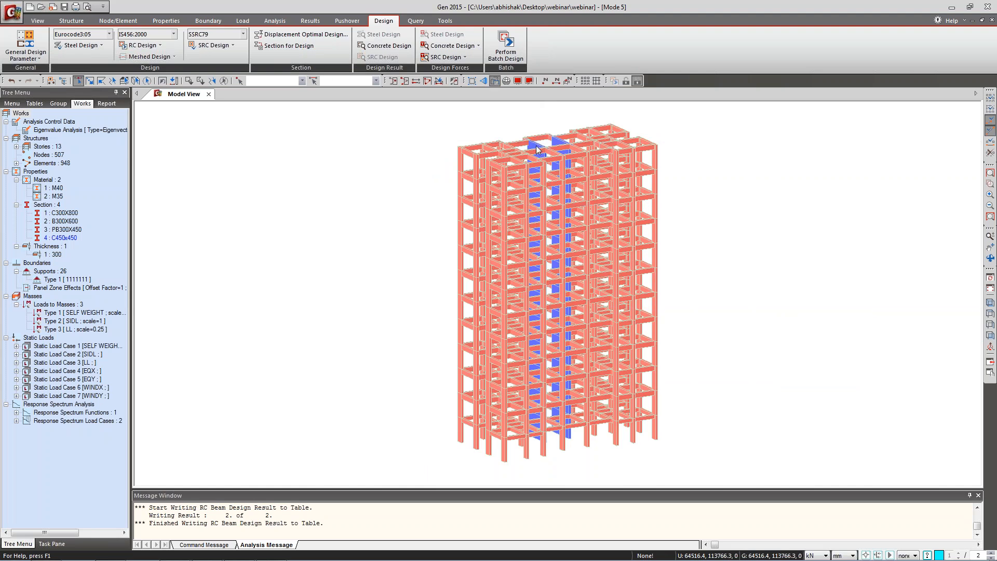
left_click(538, 151)
left_click(395, 81)
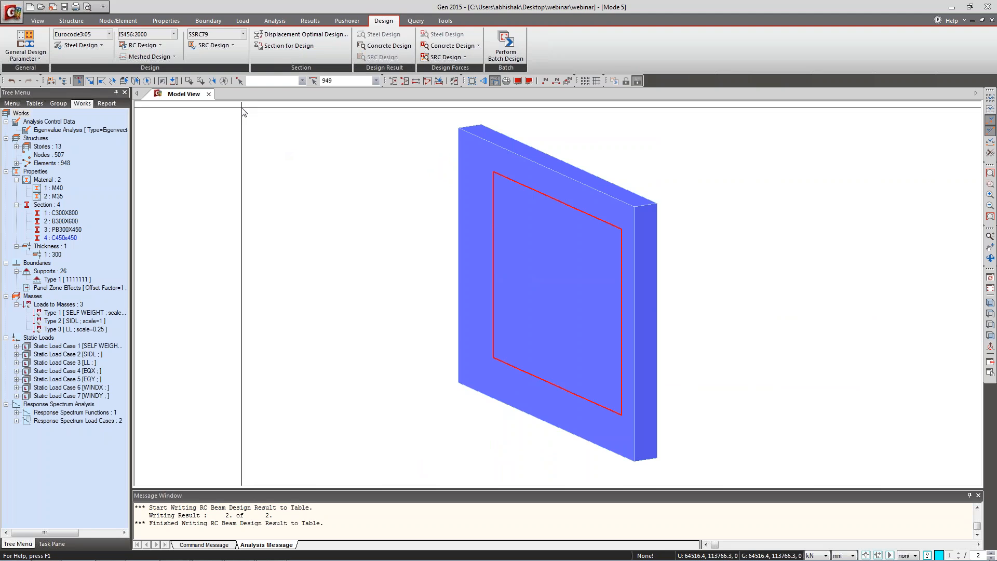
Display the isolated wall's Mz force diagram for load combination gLCB1 with contour and values shown.
left_click(314, 21)
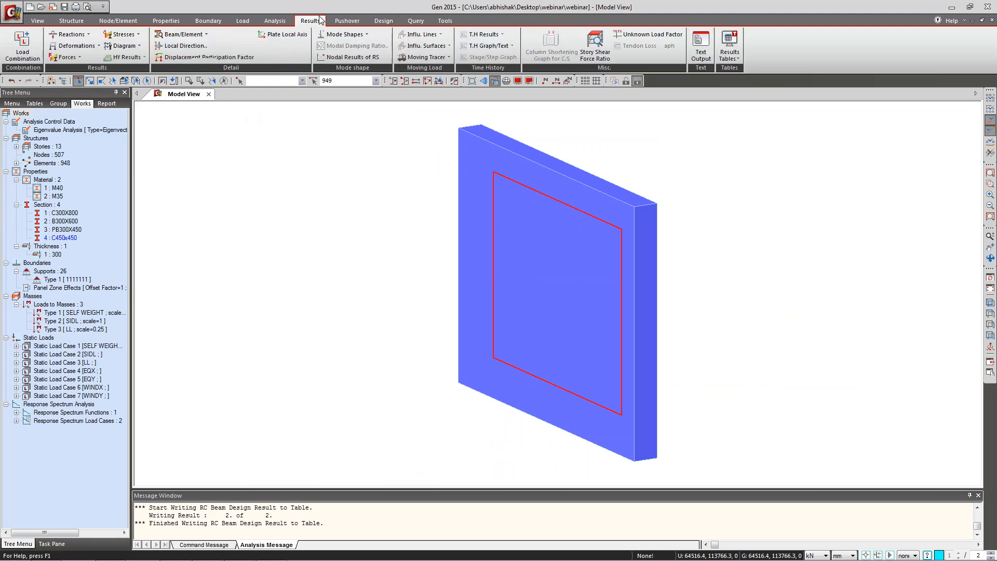
left_click(79, 56)
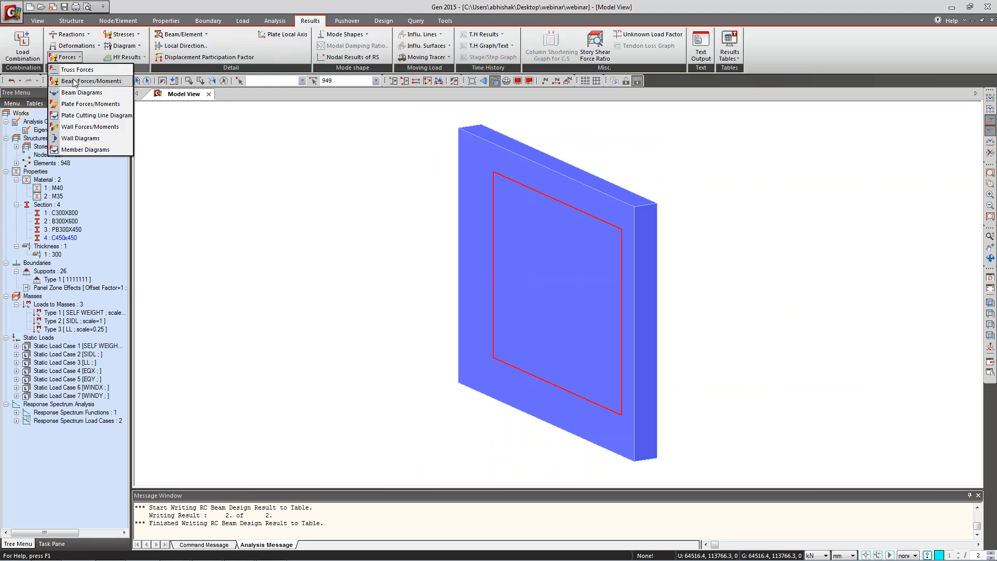
left_click(64, 138)
left_click(16, 200)
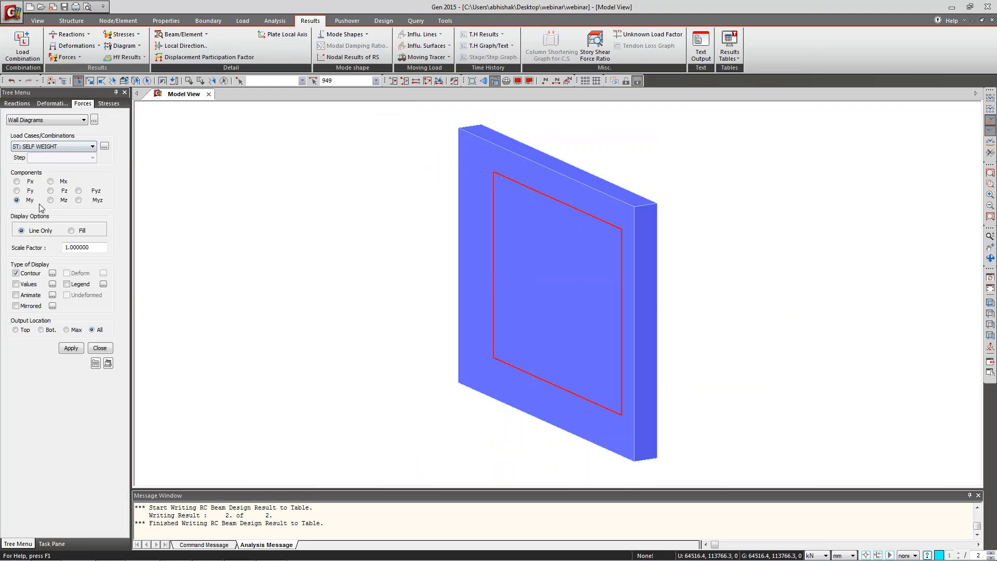
left_click(52, 201)
left_click(60, 147)
left_click(50, 222)
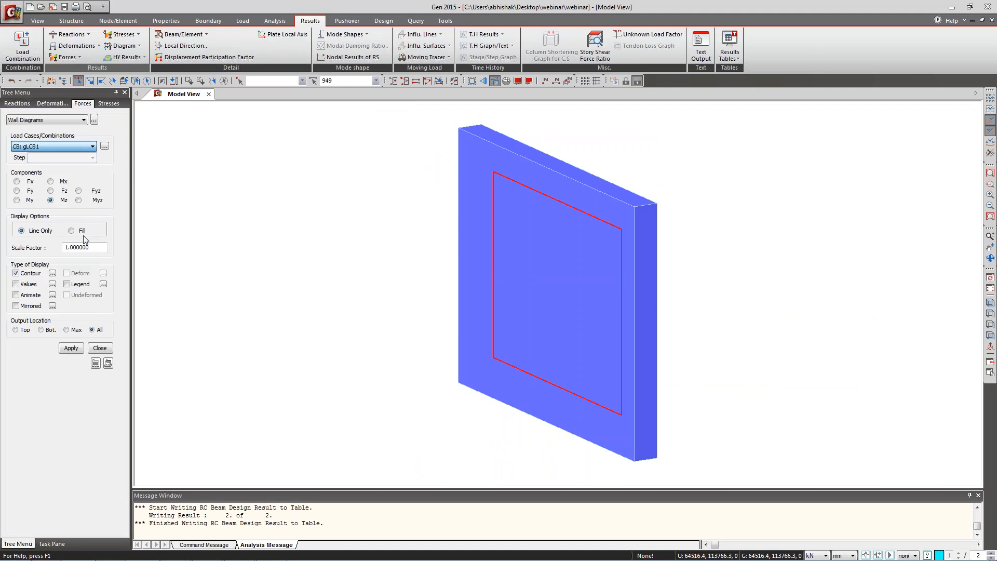
left_click(16, 285)
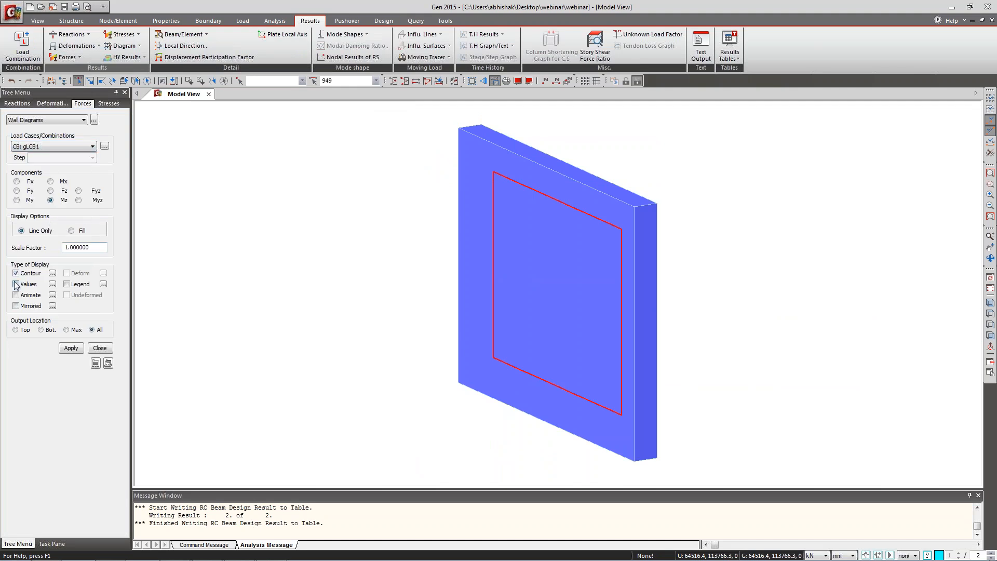
left_click(71, 348)
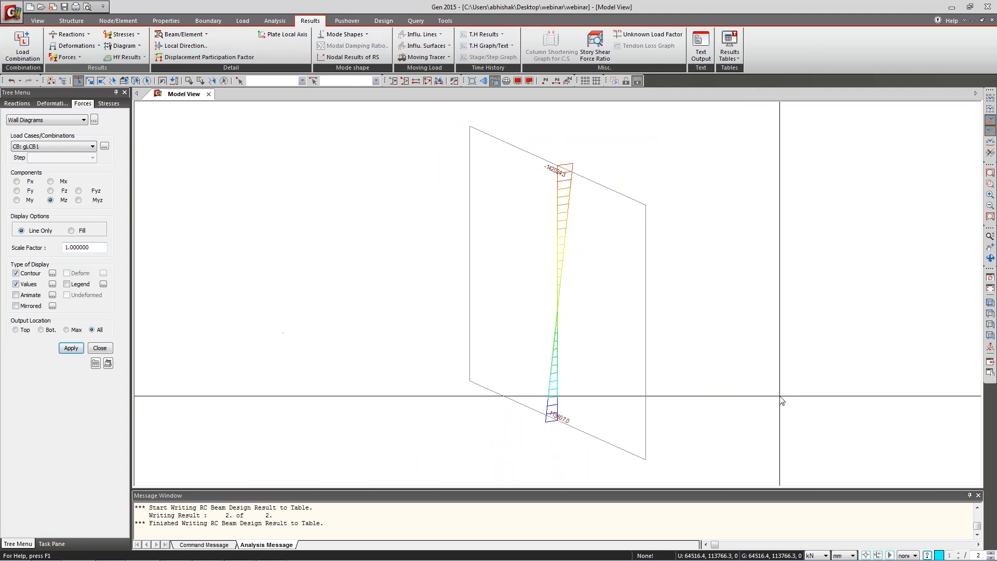
Change the length unit to m and close the wall diagram settings.
left_click(851, 555)
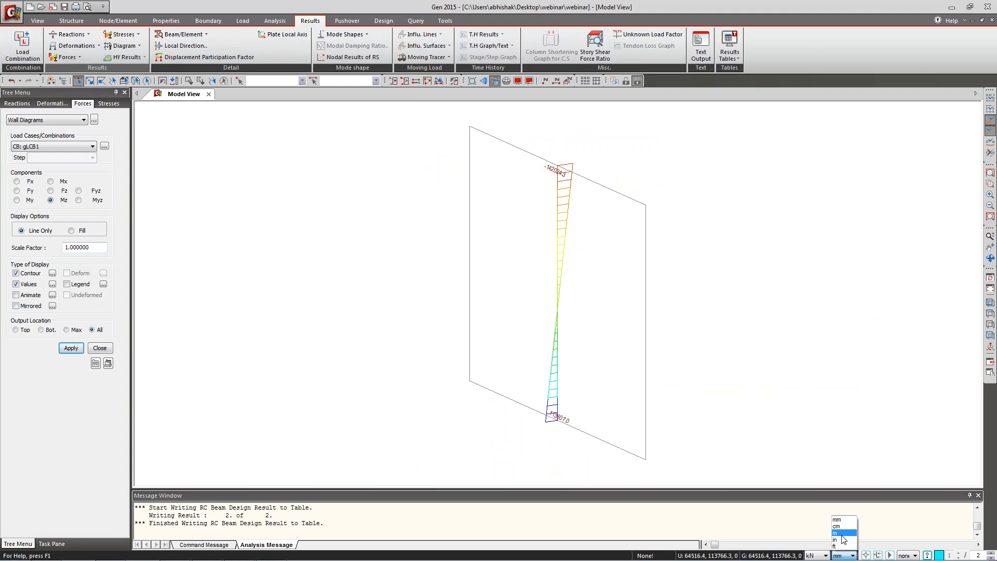
left_click(841, 532)
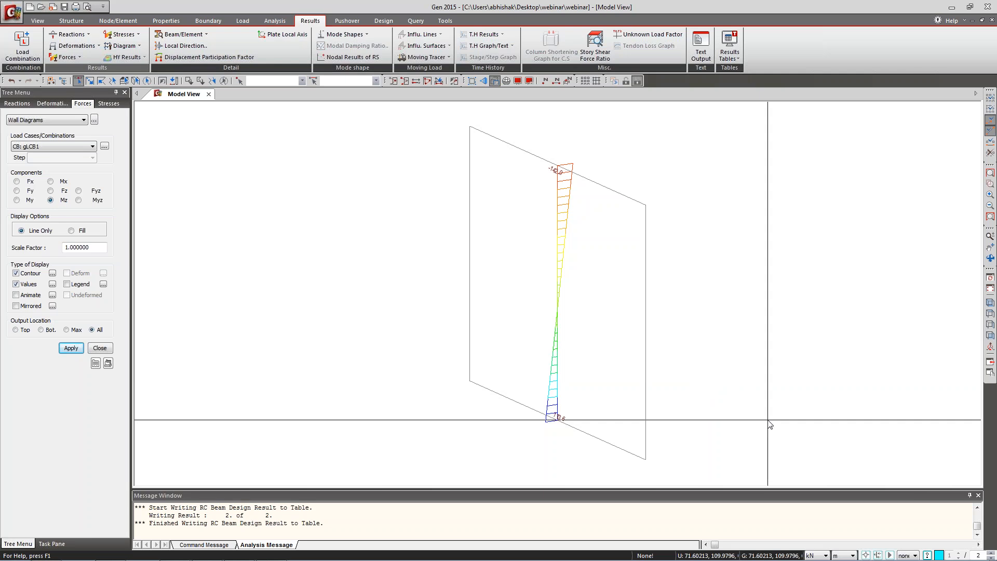
left_click(105, 350)
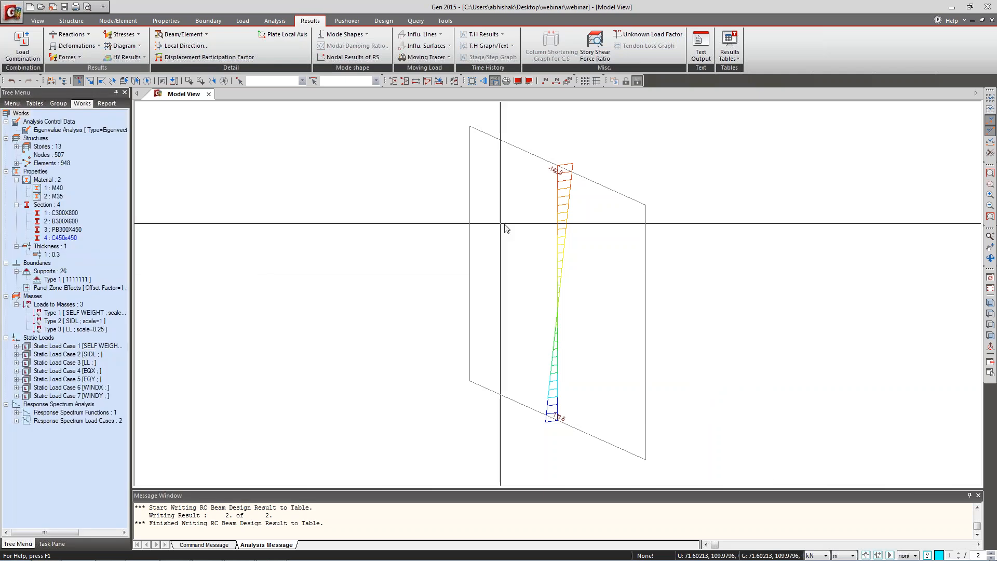
Select the isolated wall and run the IS456:2000 concrete code design for walls.
left_click(147, 81)
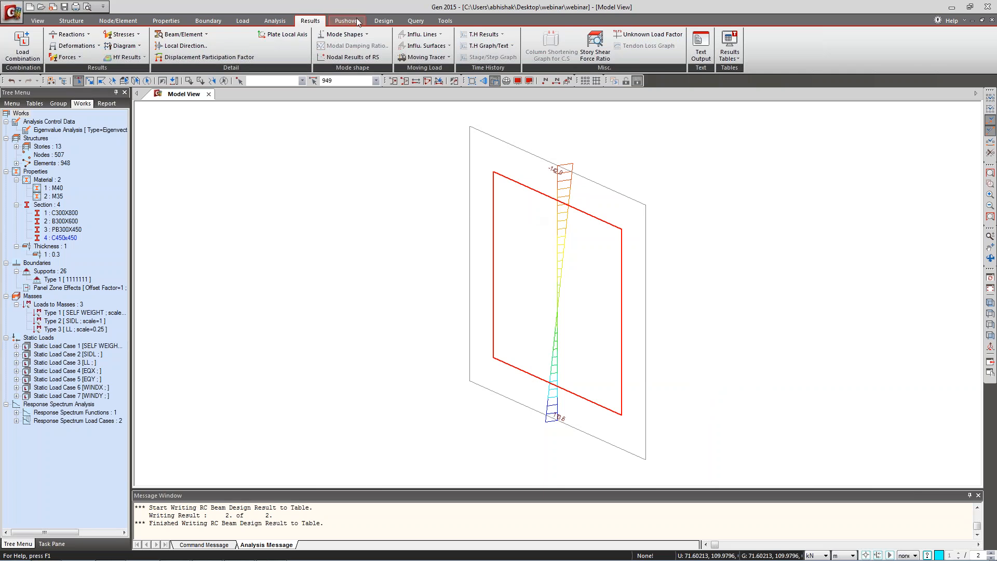
left_click(383, 21)
left_click(158, 46)
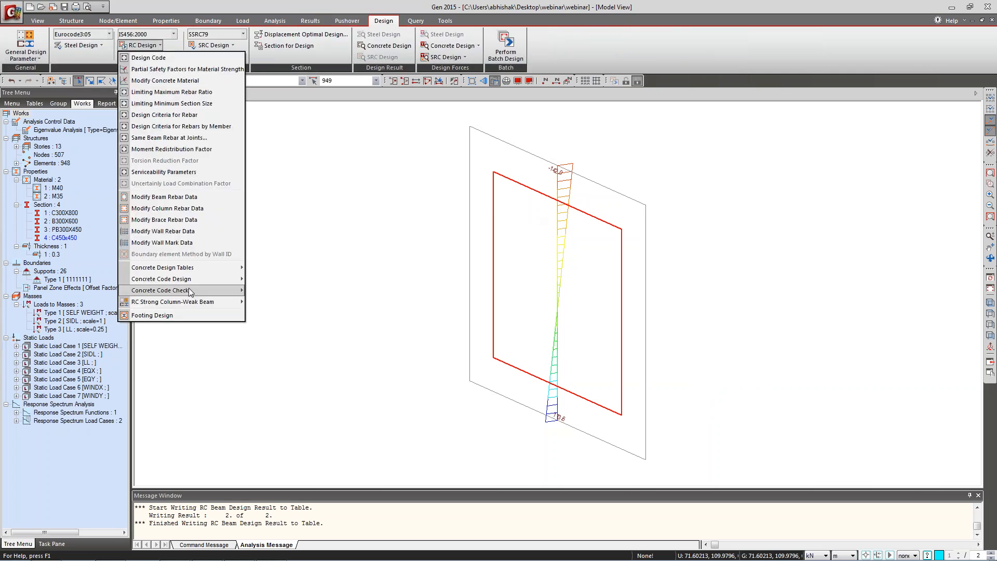
mouse_move(191, 280)
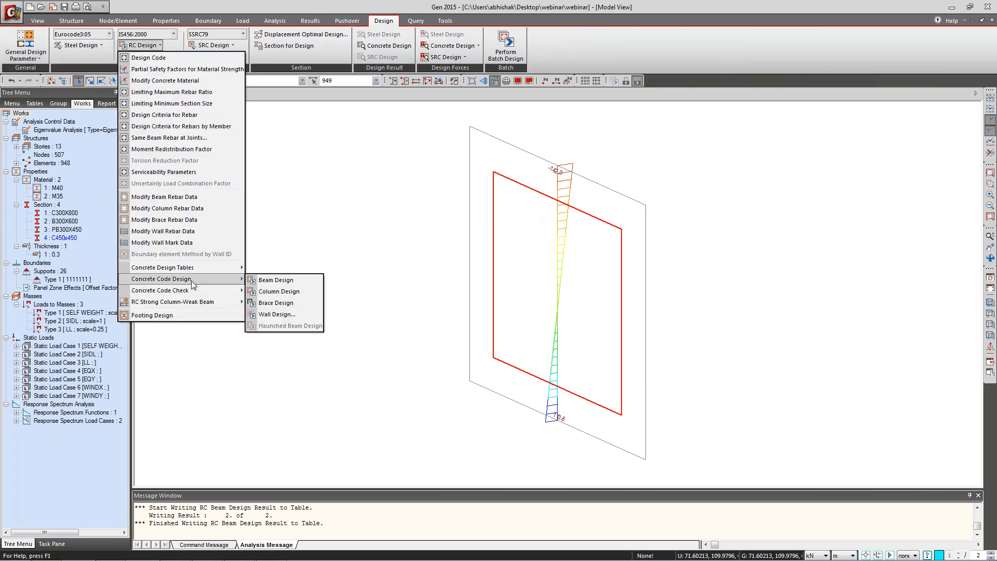
left_click(278, 315)
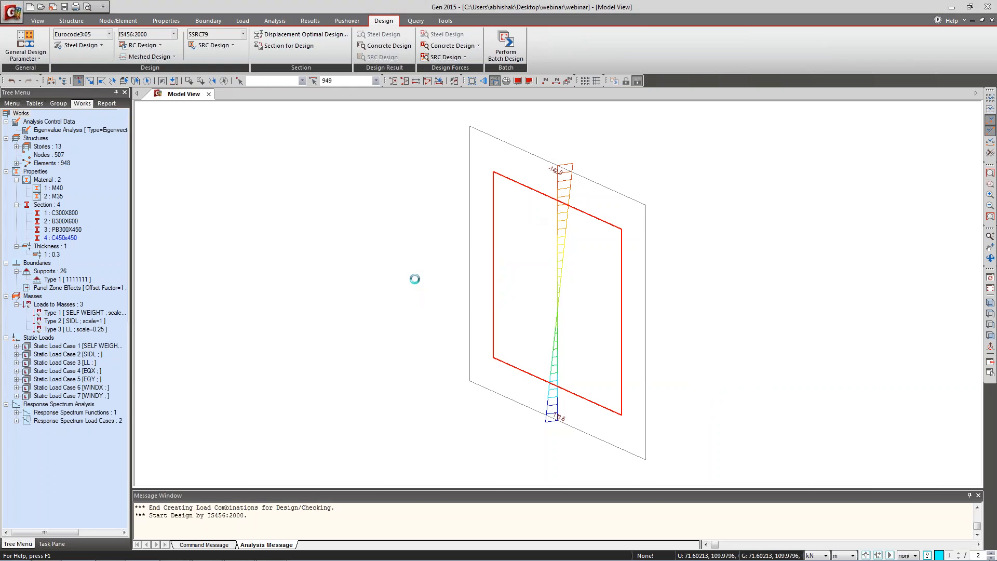
left_click_drag(109, 9, 285, 88)
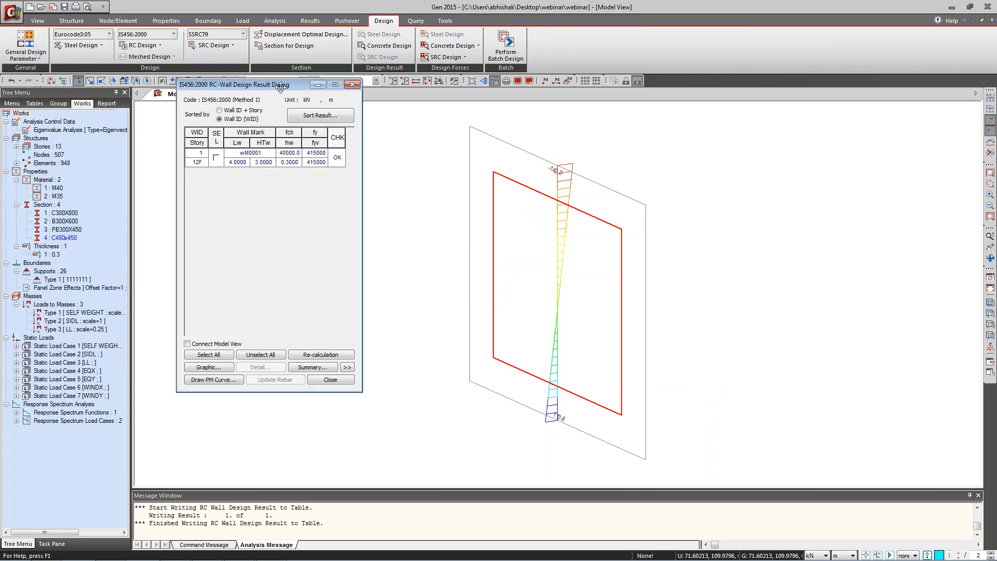
Sort the wall design results by Wall ID + Story, expand the result columns and select wall wM0001 at story 12F.
left_click(219, 110)
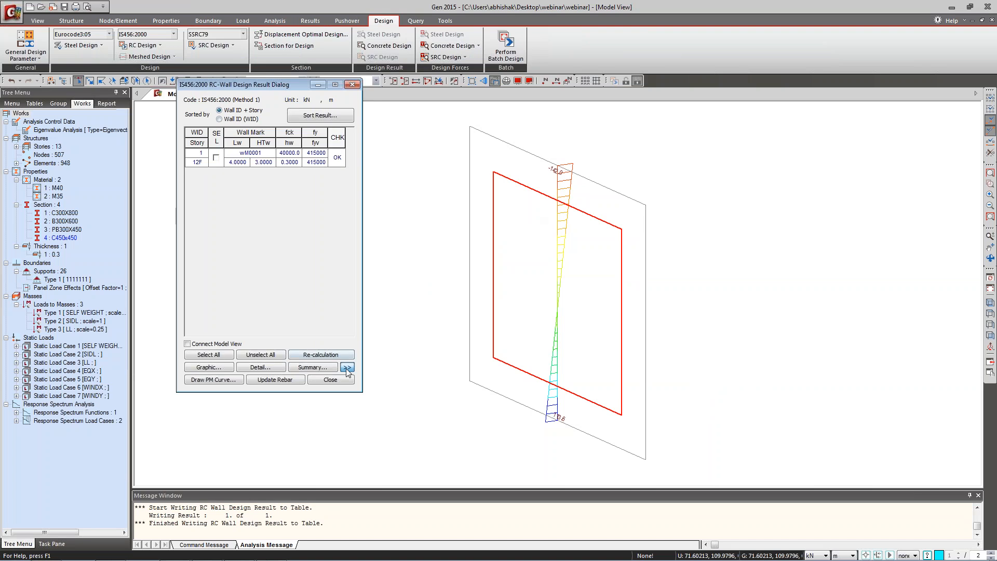
left_click(347, 368)
left_click(217, 158)
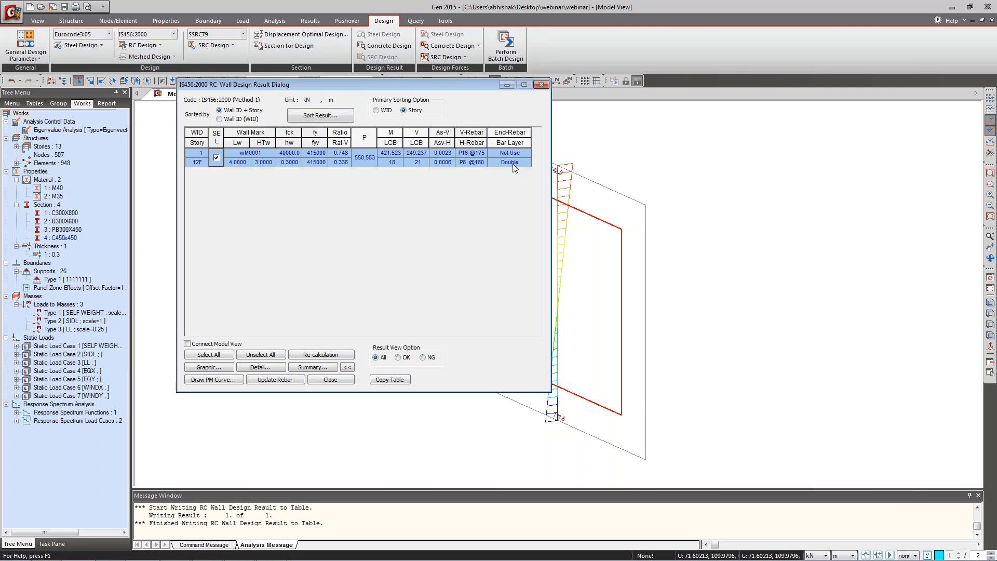
Review the wall's graphic design report from the design condition through the M-N interaction diagram and shear capacity check, and close it.
left_click(211, 367)
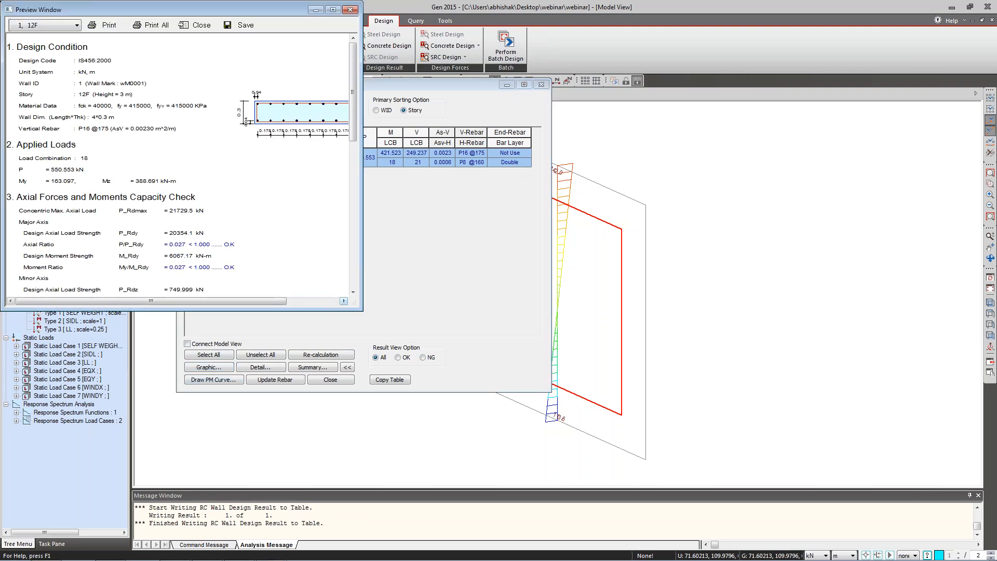
left_click_drag(359, 307, 464, 390)
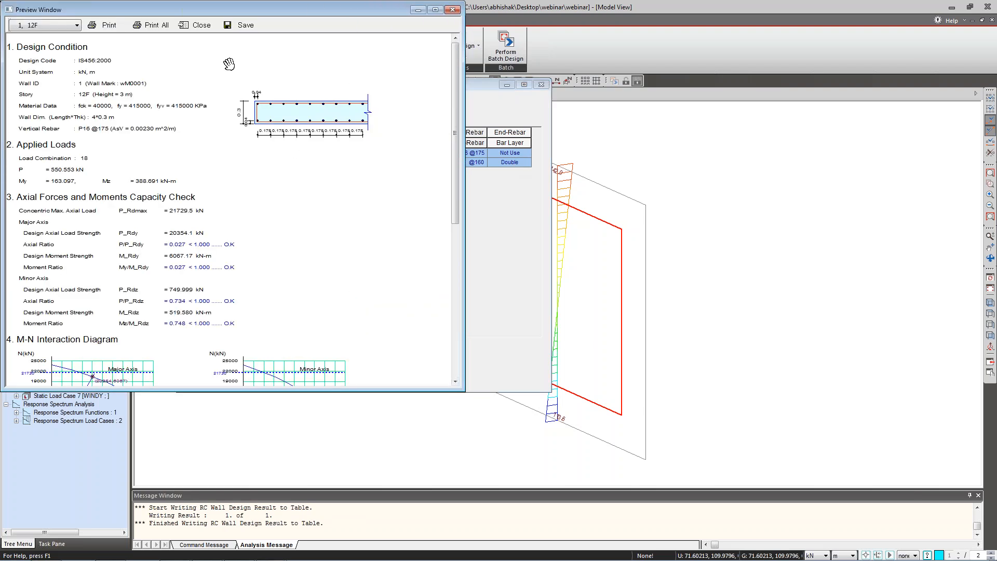
left_click_drag(198, 8, 271, 16)
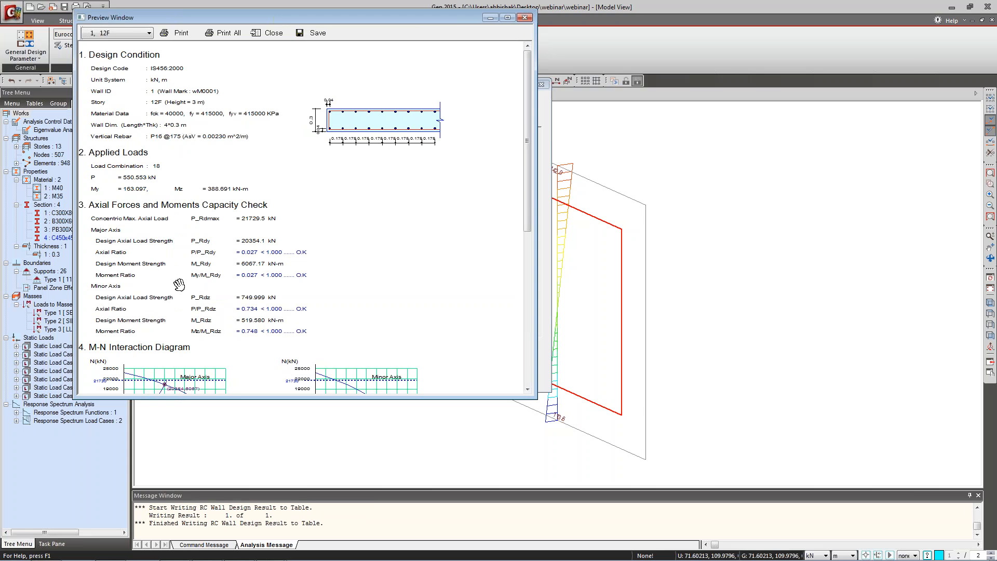
scroll(214, 220, "down", 3)
scroll(215, 221, "down", 5)
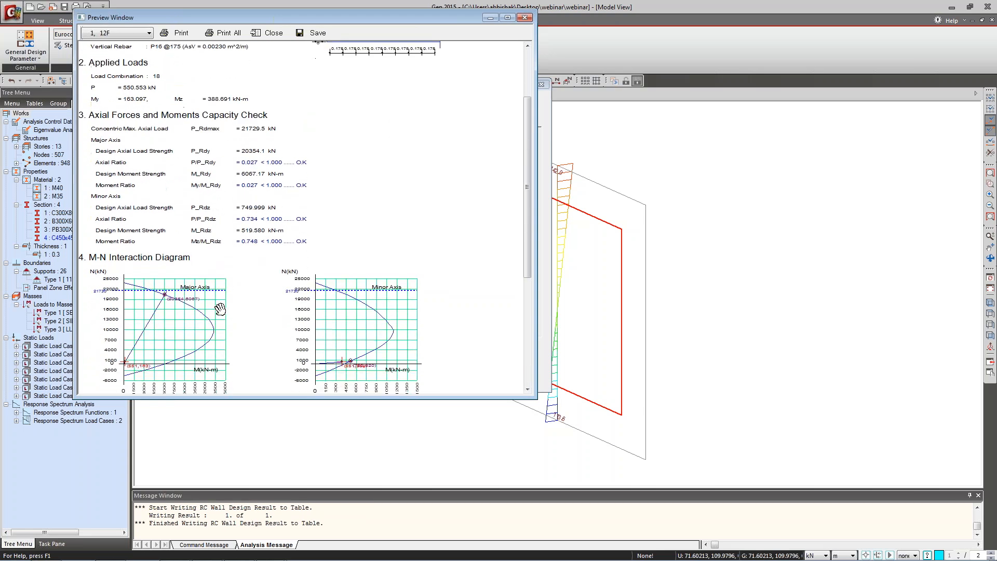
scroll(240, 220, "down", 4)
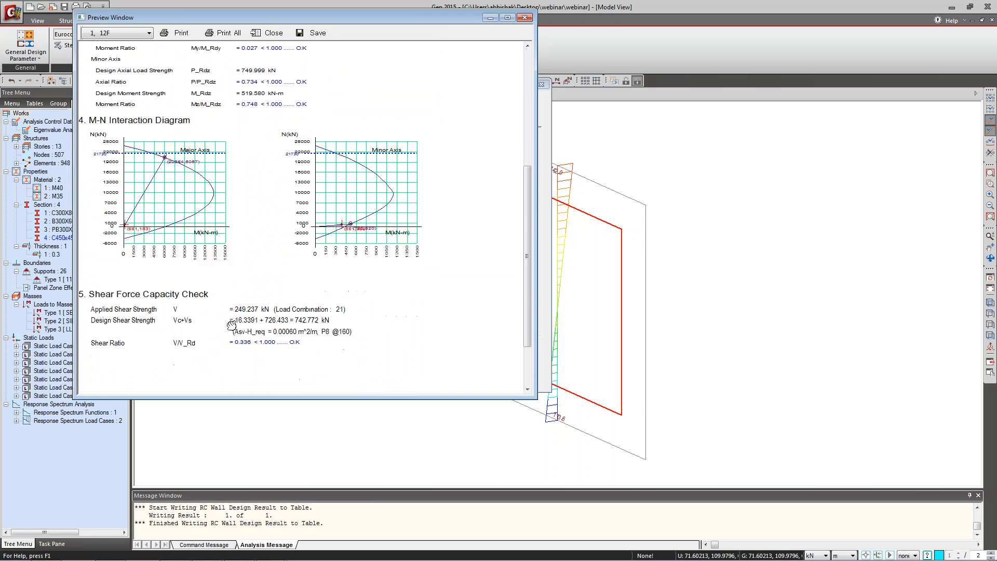
left_click(524, 18)
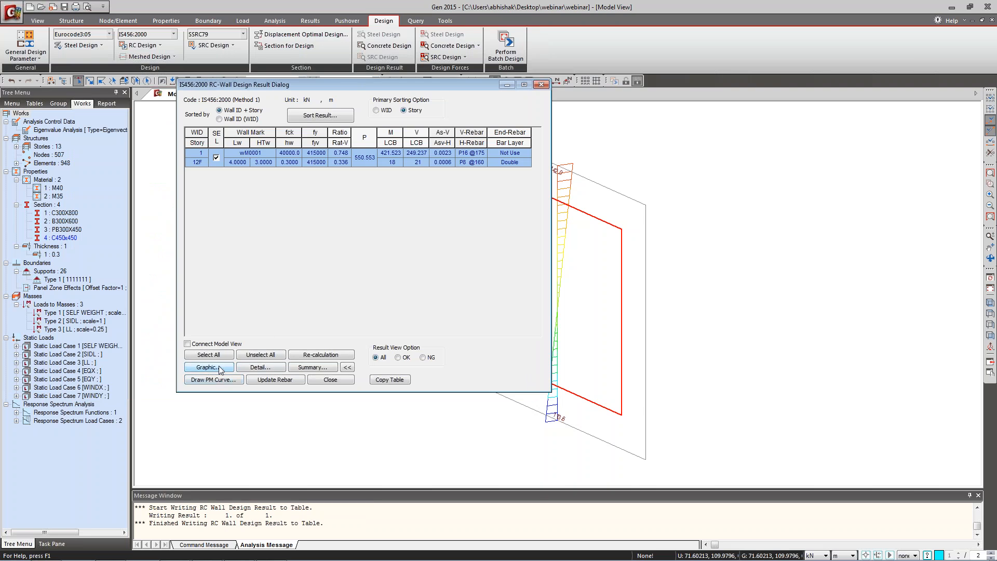
Examine the wall's detailed design report down to the minimum eccentricity formula, discard the temporary report file and close the wall design results.
left_click(261, 367)
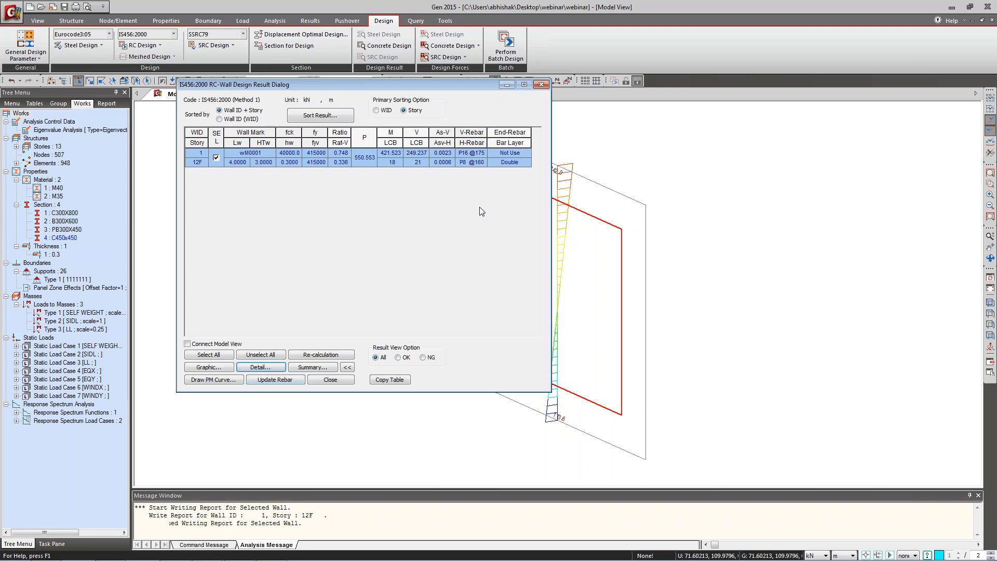
scroll(443, 317, "down", 20)
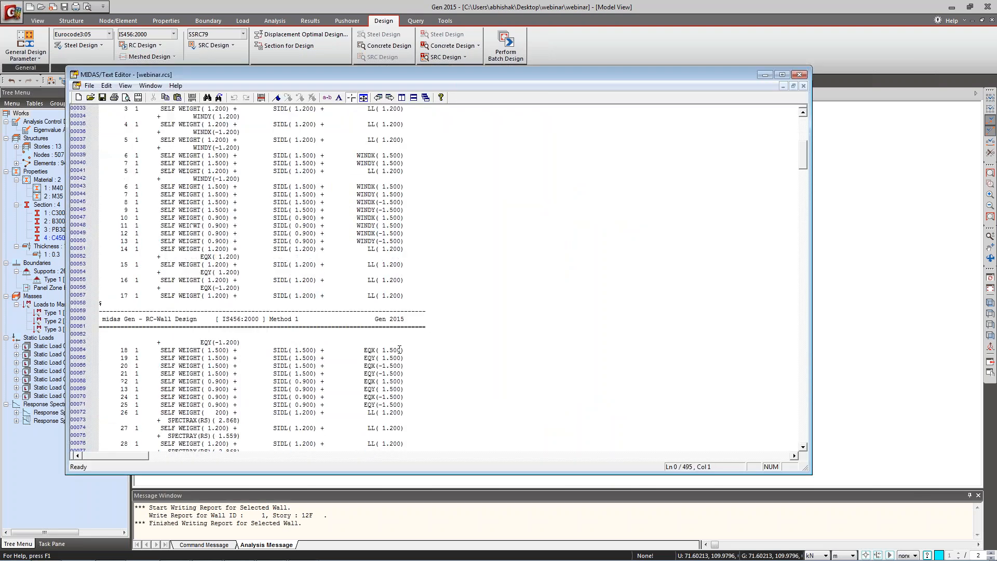
scroll(369, 351, "down", 19)
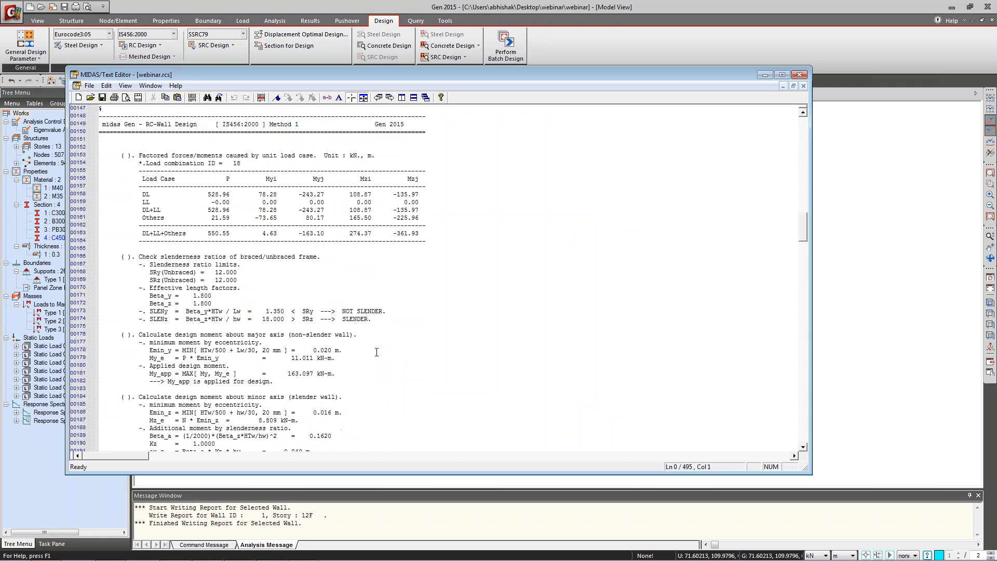
scroll(377, 352, "down", 2)
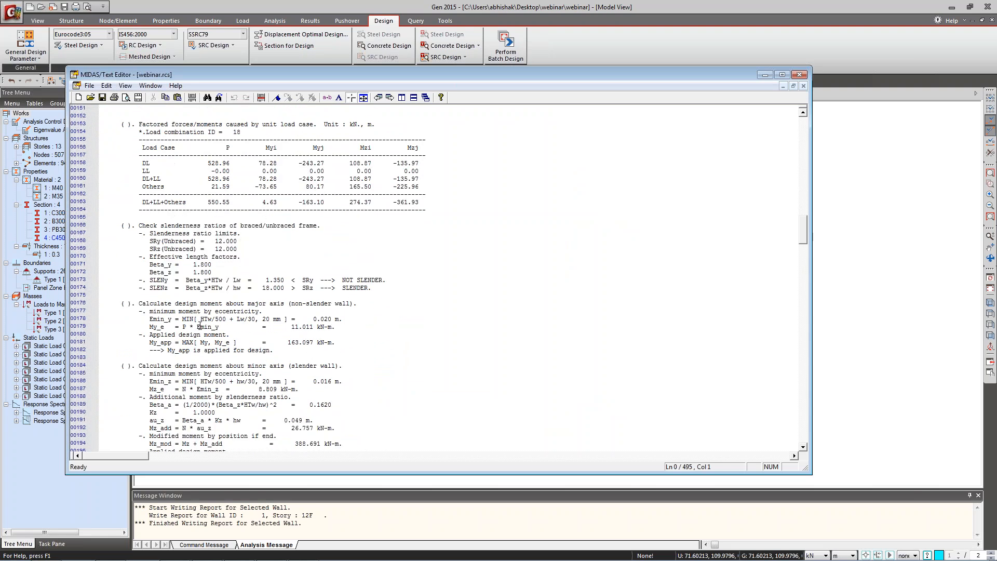
left_click_drag(179, 319, 289, 319)
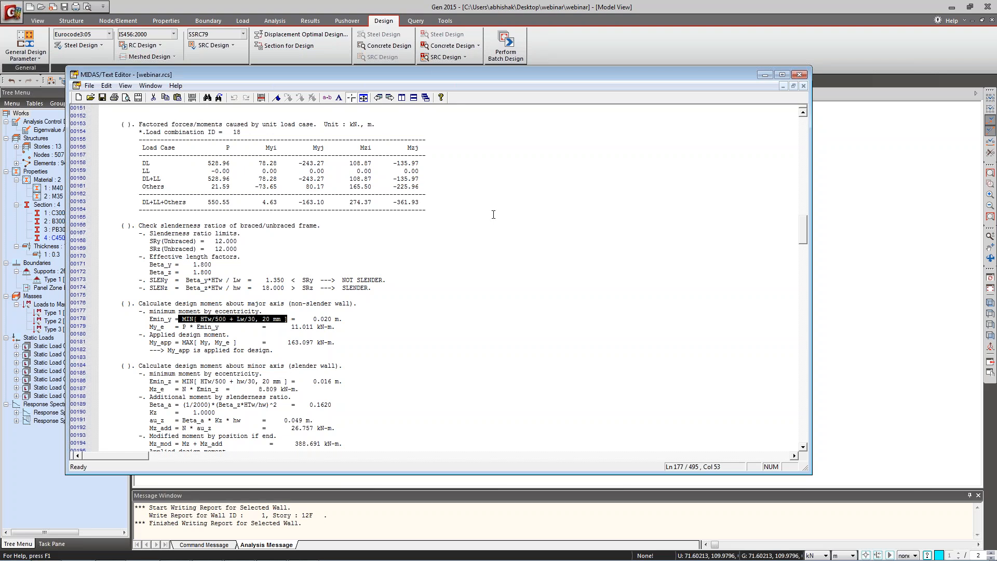
left_click(799, 74)
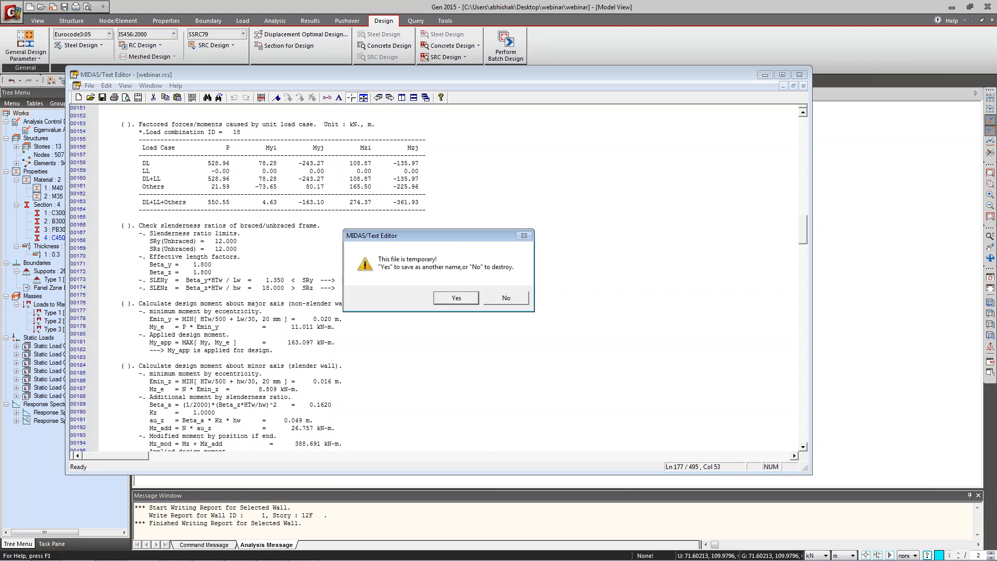
left_click(507, 300)
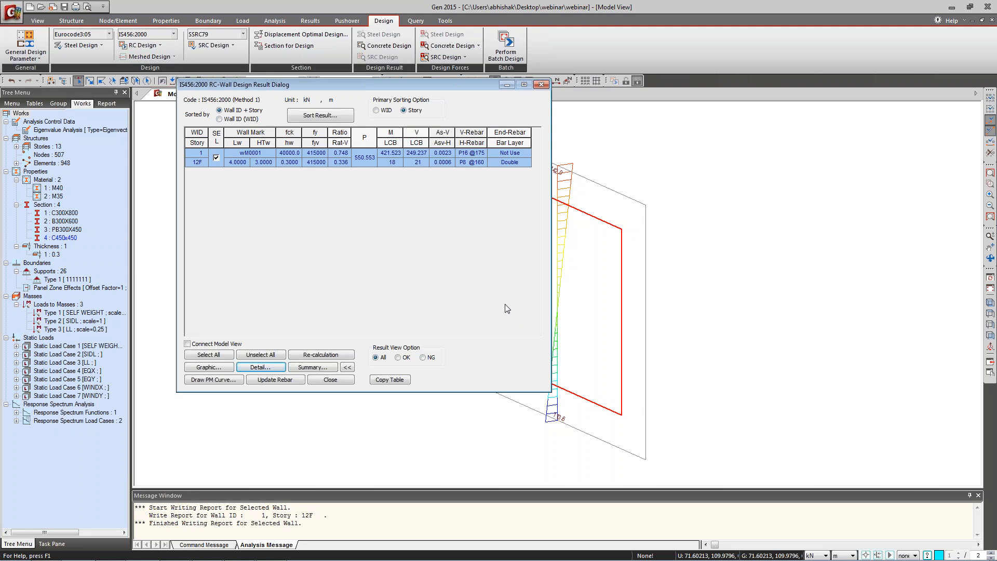
left_click(330, 379)
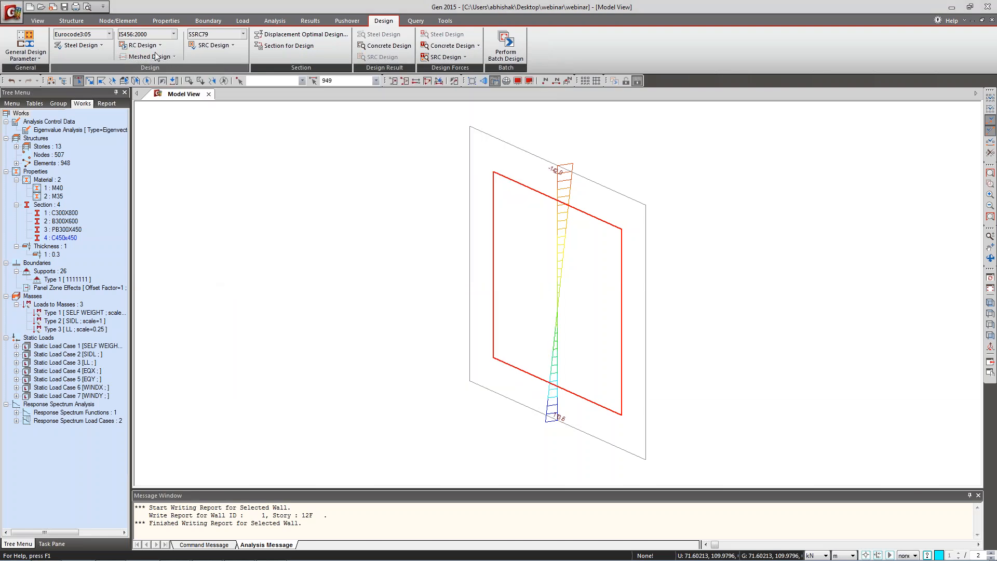
In the concrete design code settings, try applying IS13920:1993 with the shear design parameters updated by code, and leave without applying.
left_click(157, 47)
left_click(163, 61)
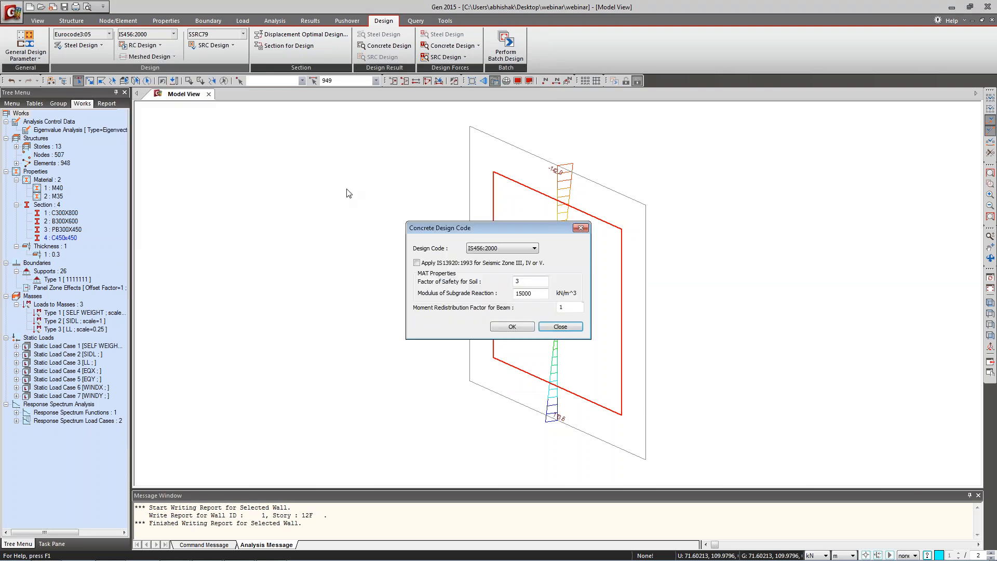
left_click(417, 262)
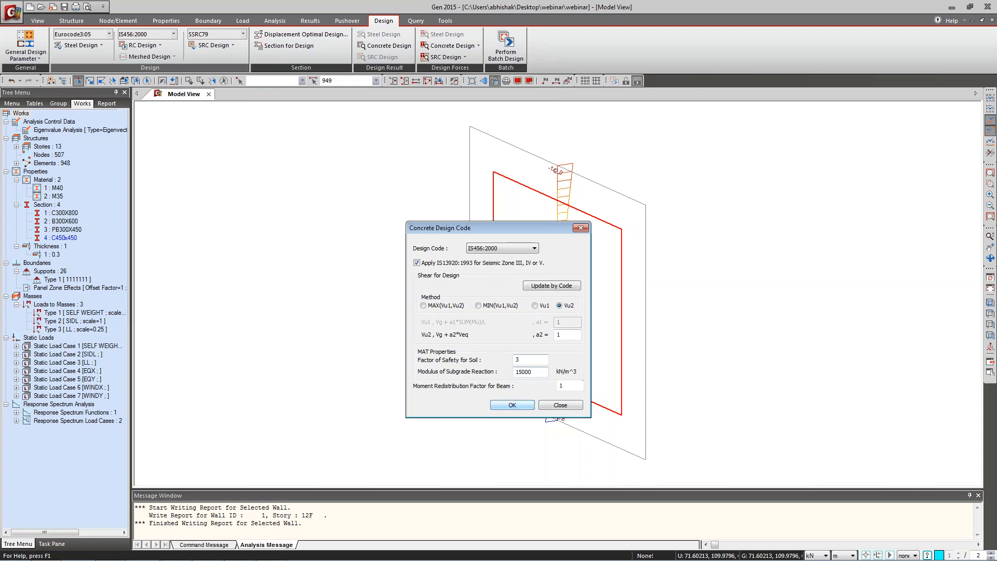
left_click(561, 290)
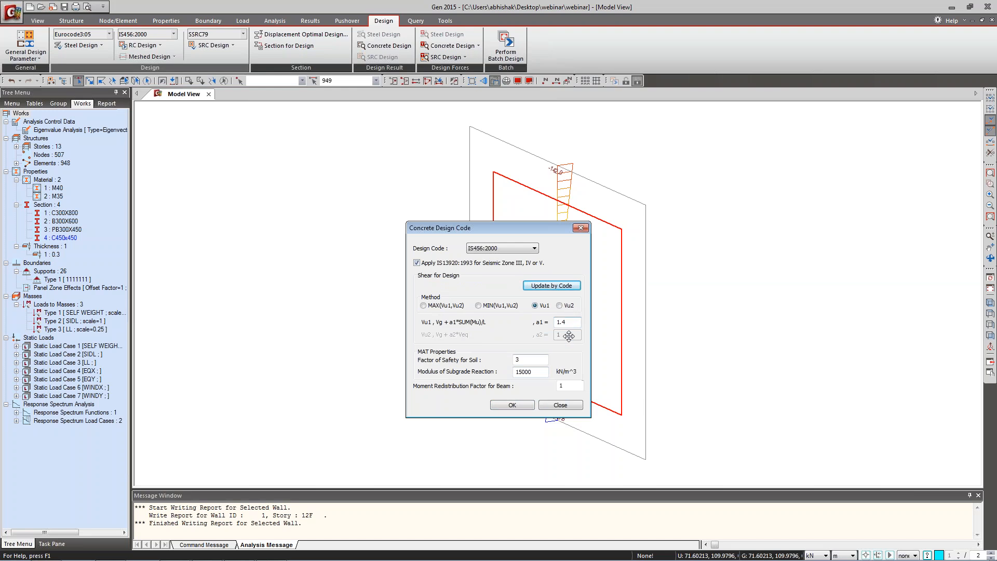
left_click(560, 405)
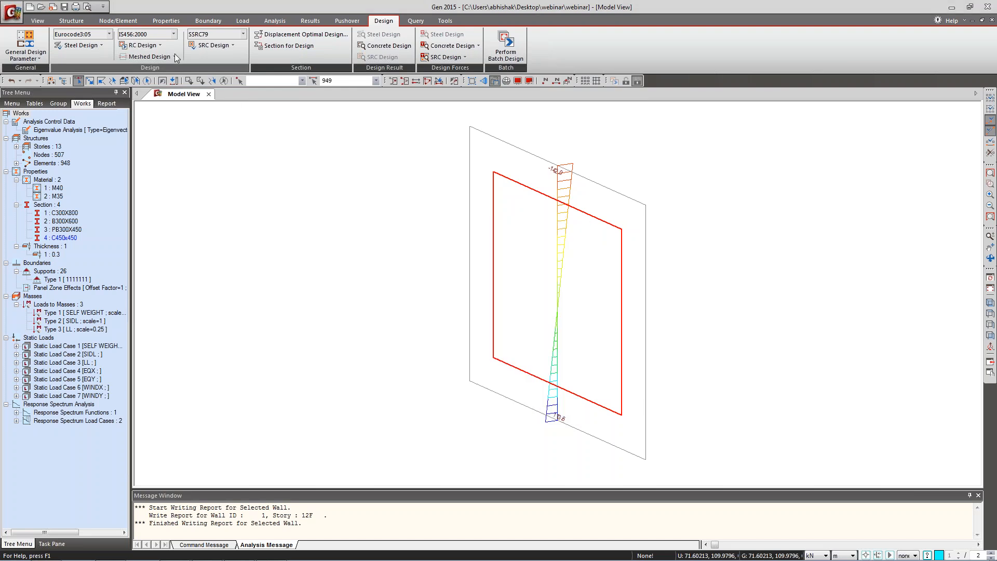
Review the rebar design criteria and the additional shear wall data, and leave both without changes.
left_click(159, 45)
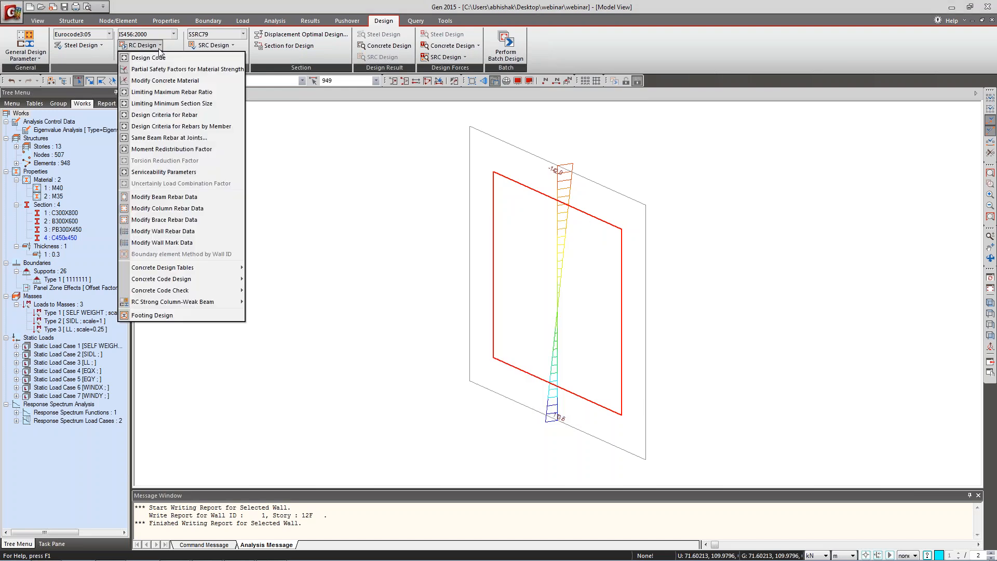
left_click(188, 116)
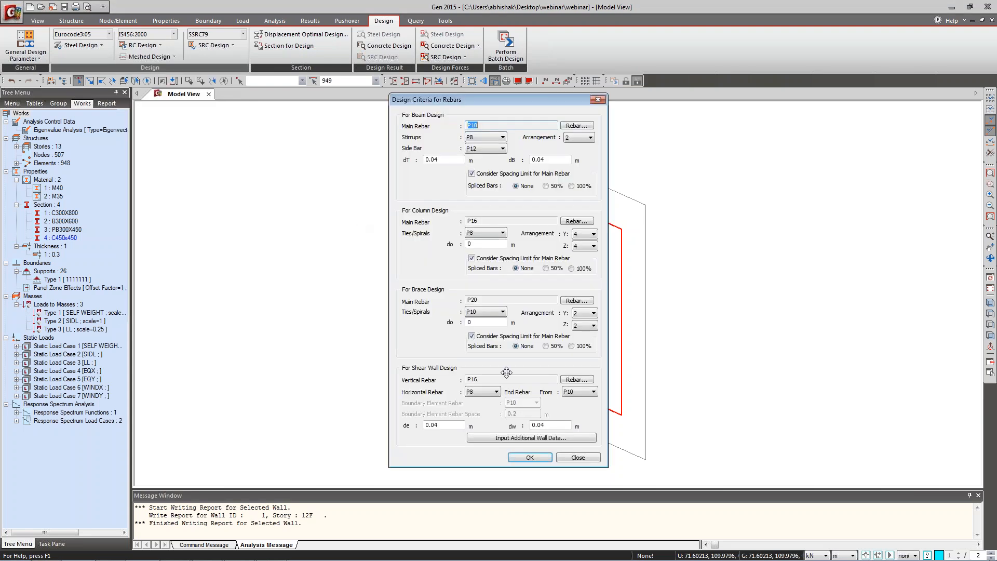
left_click(511, 438)
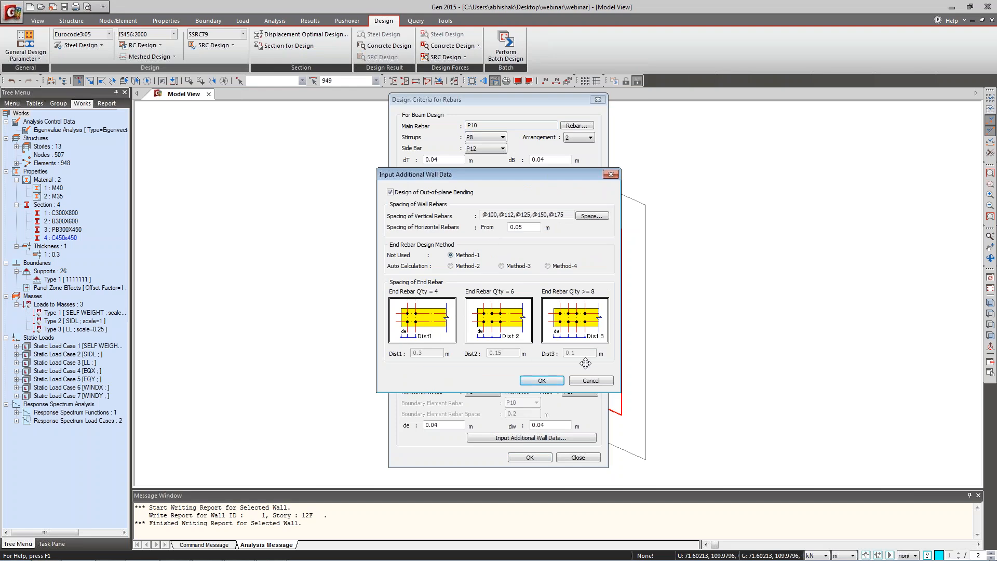
left_click(584, 381)
left_click(578, 458)
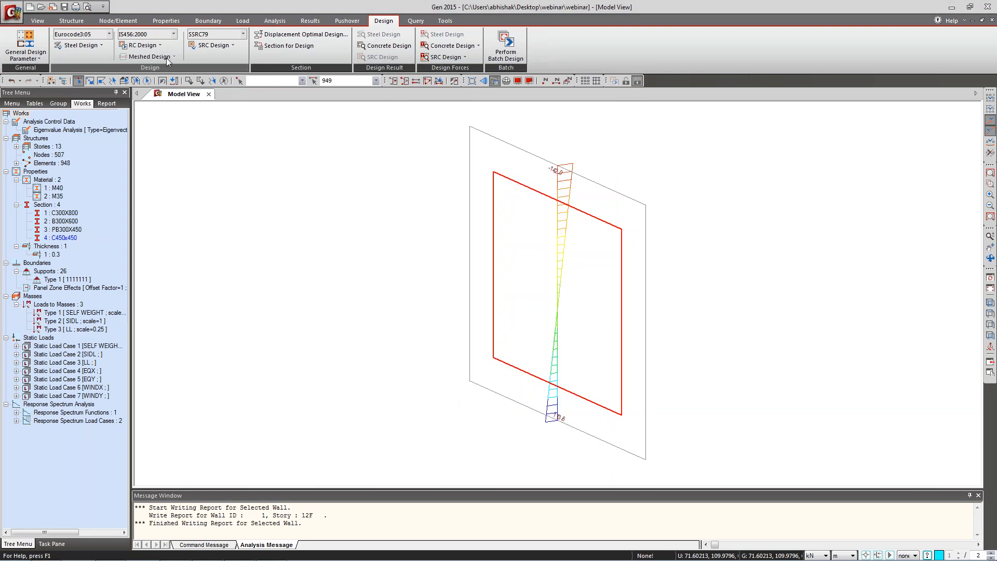
Re-examine the shear wall rebar criteria, including wall rebar spacing and end rebar design methods, and close them without changes.
left_click(161, 46)
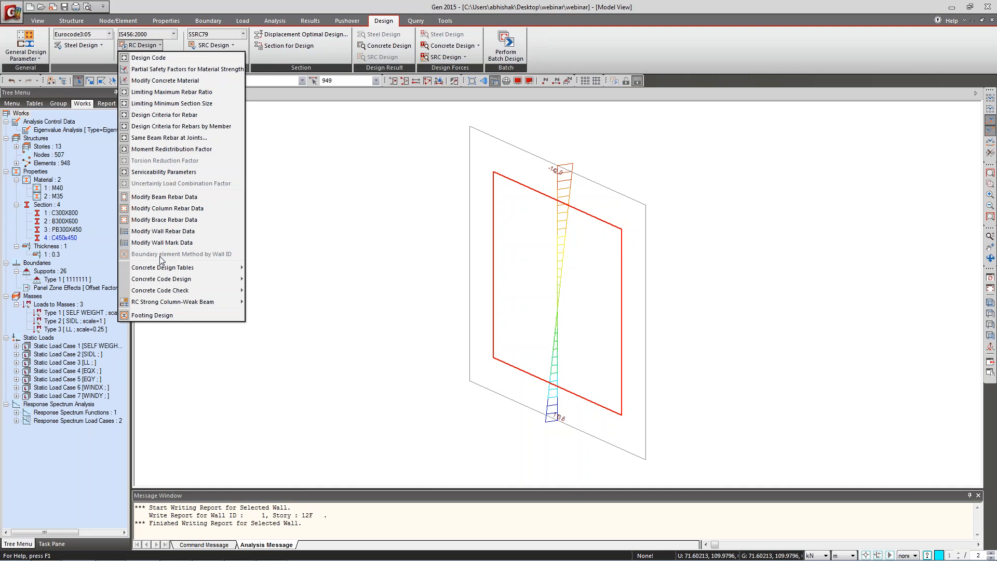
left_click(380, 199)
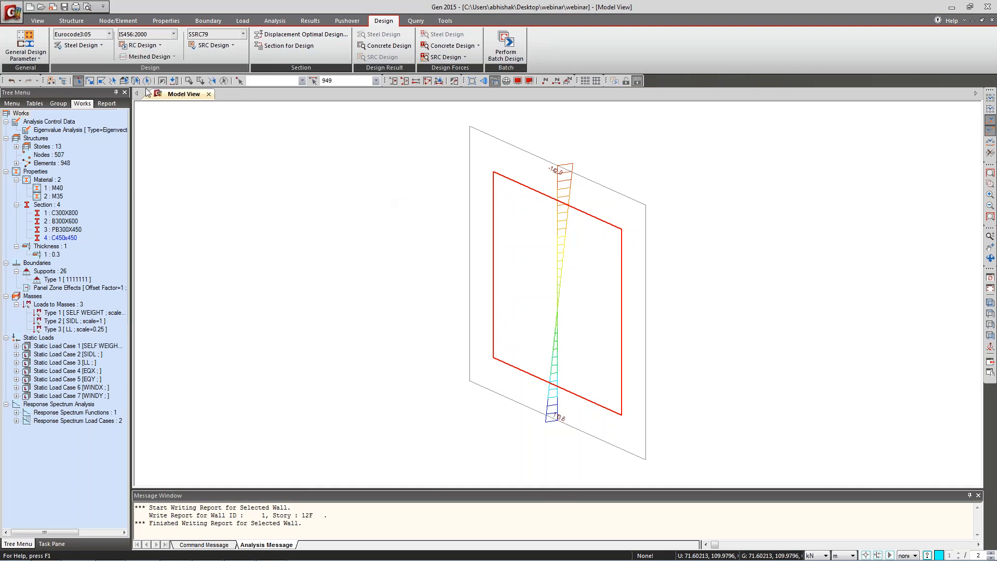
left_click(160, 47)
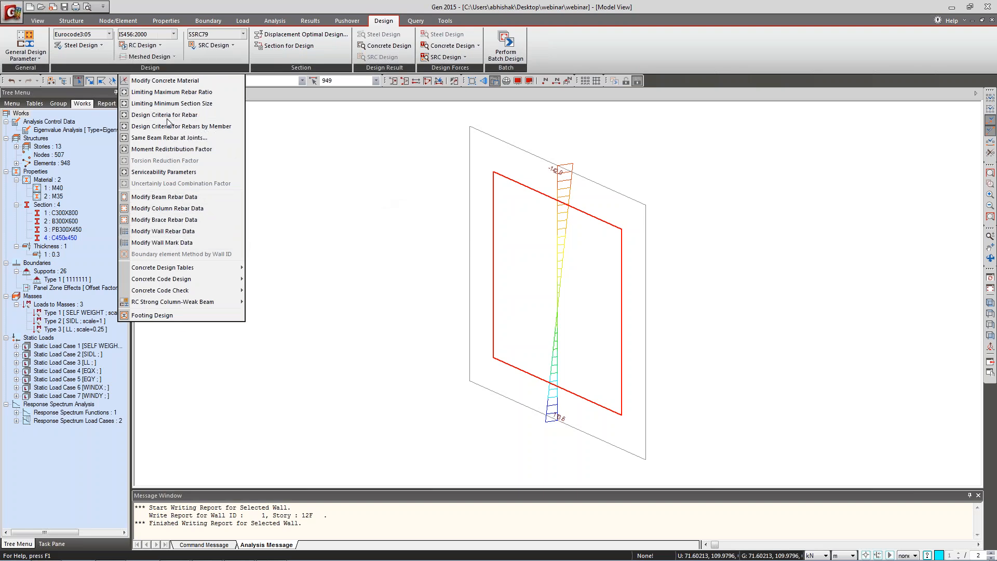
left_click(167, 115)
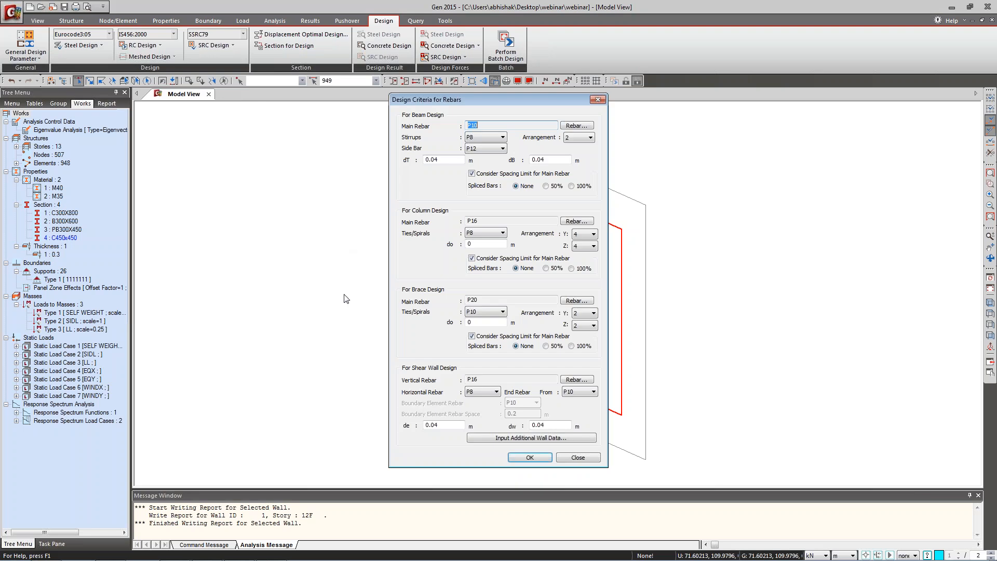
left_click(496, 439)
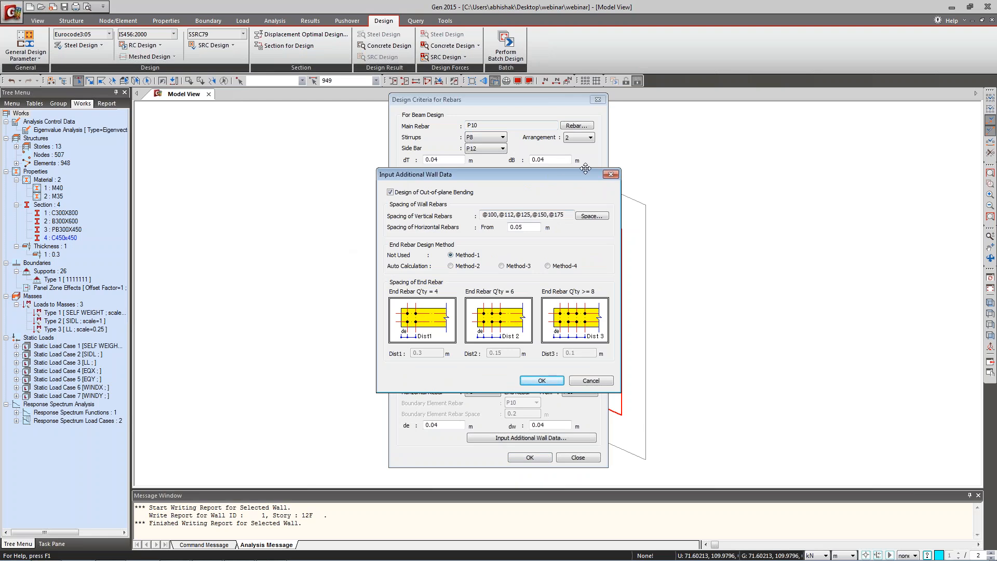
left_click(610, 174)
left_click(575, 458)
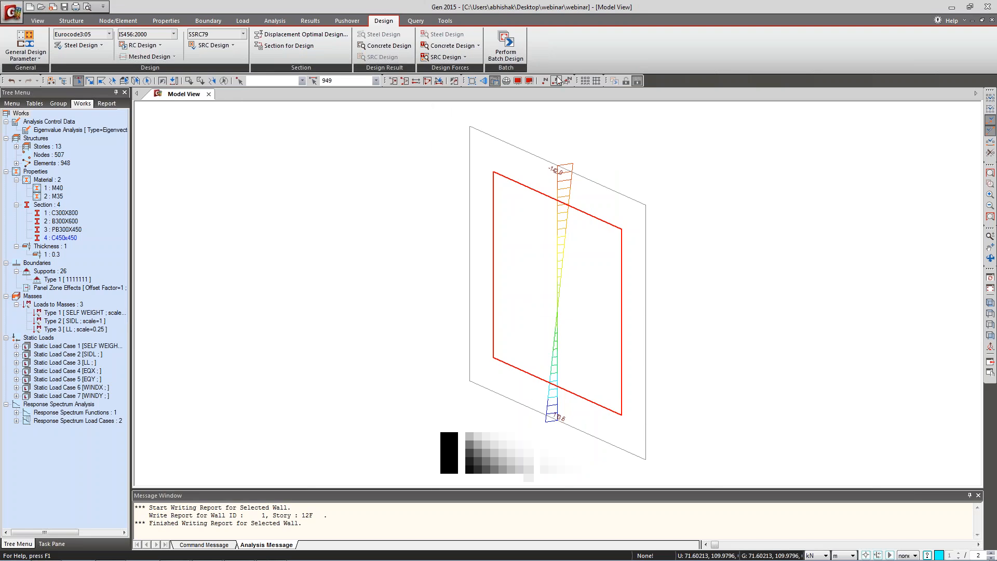
Redisplay the whole building as a rendered model and start a footing design for node 1 at the column base.
left_click(224, 80)
left_click(988, 290)
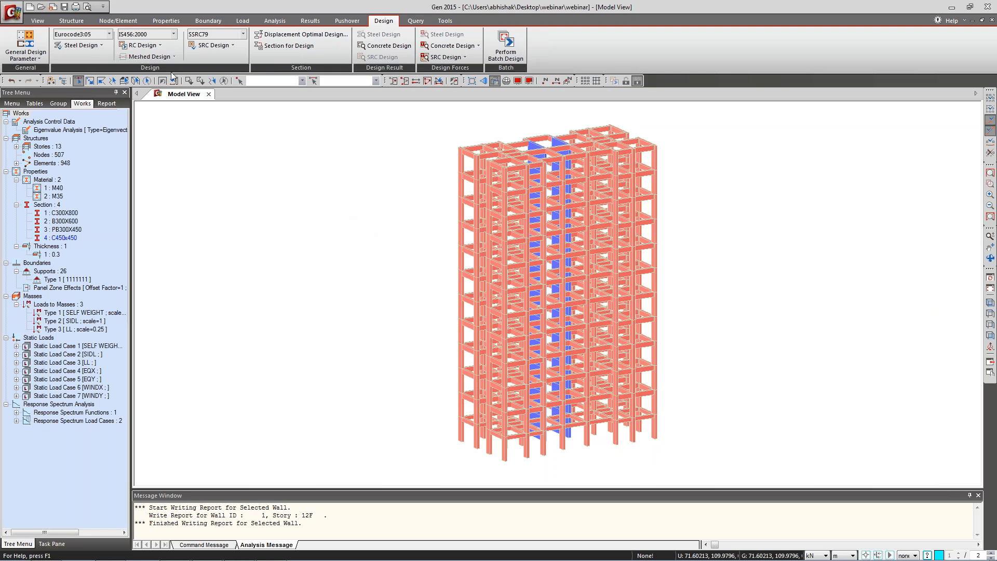
left_click(161, 45)
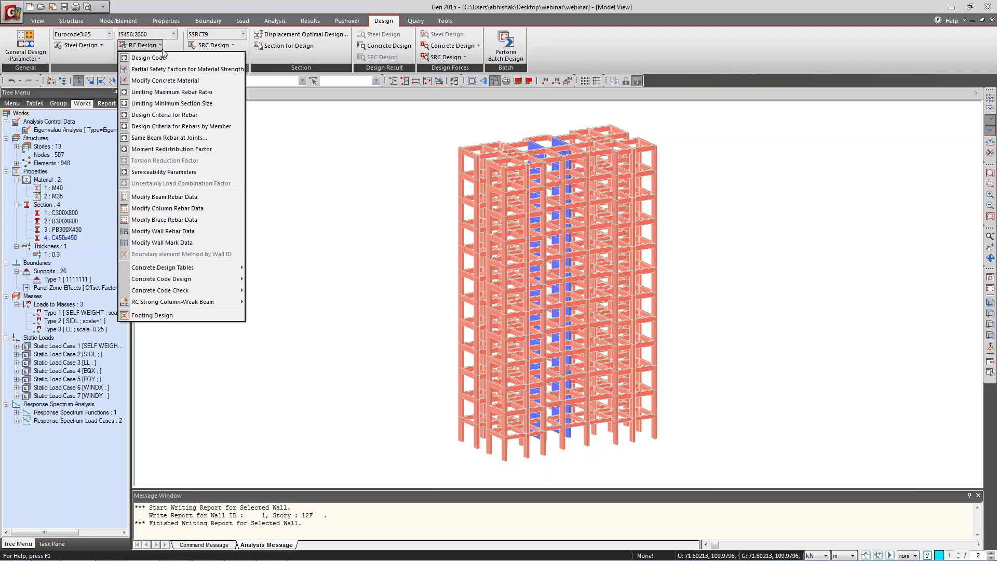
left_click(151, 316)
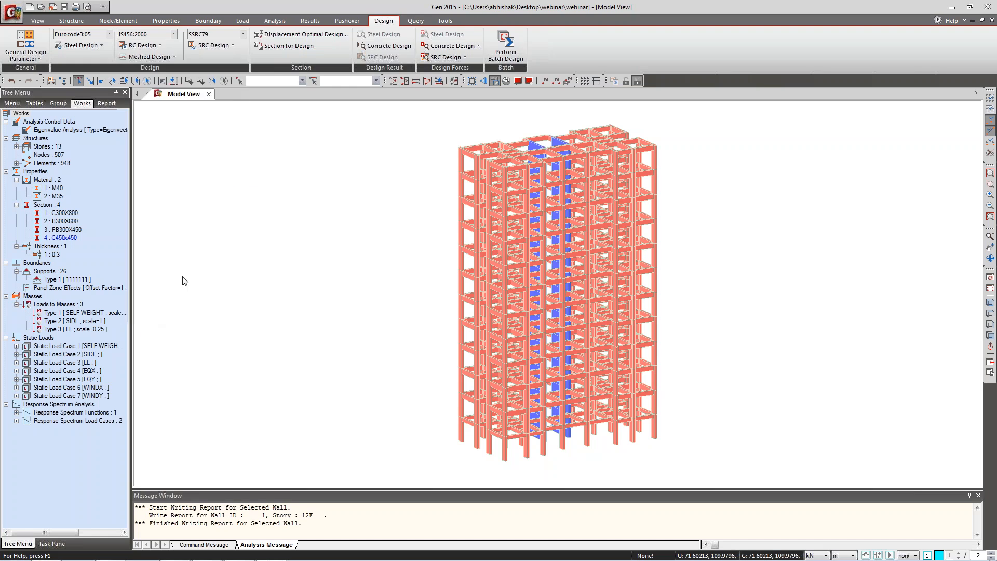
left_click_drag(142, 16, 224, 101)
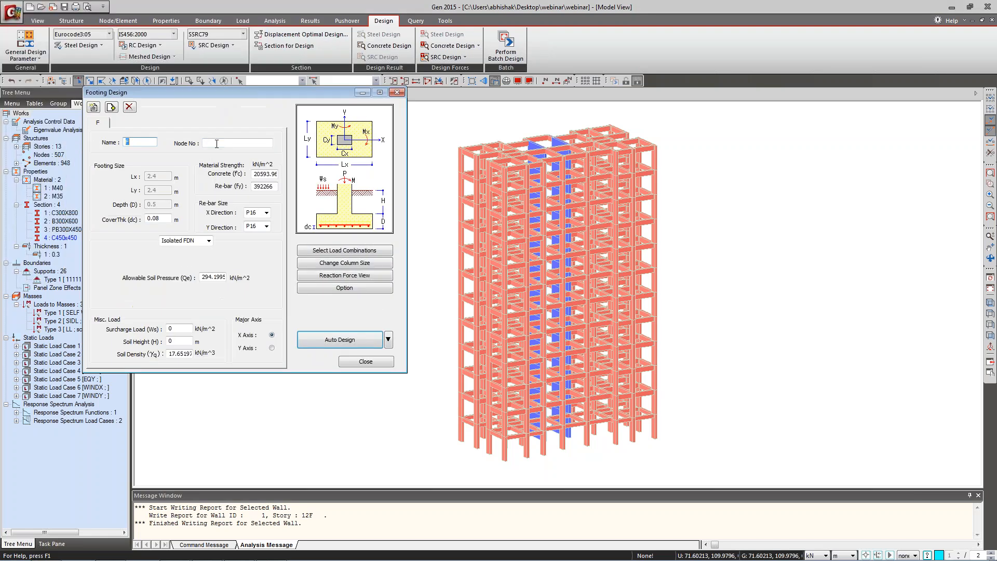
left_click(237, 142)
left_click(461, 443)
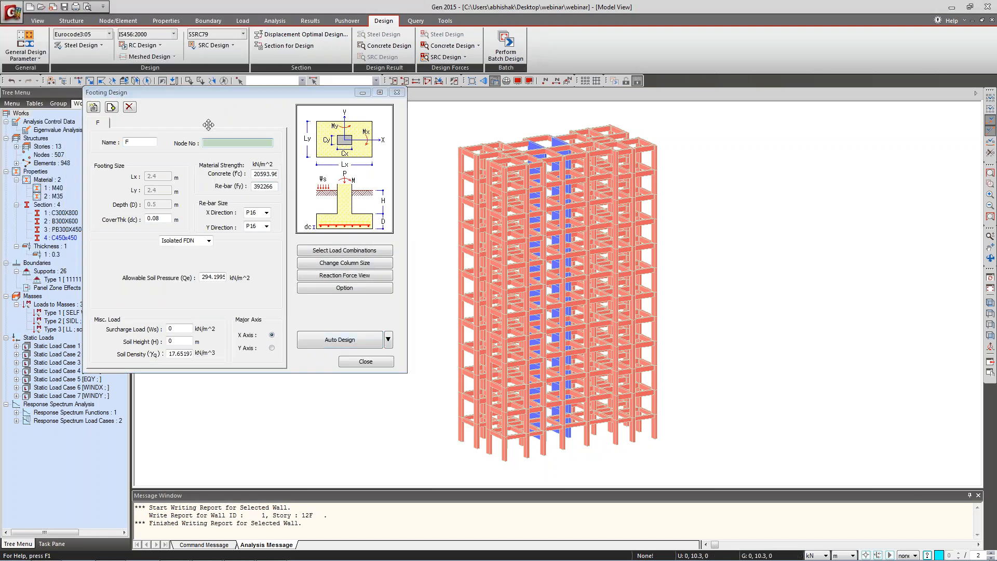
Check the footing's concrete strength and the available foundation types, keeping Isolated FDN.
double_click(263, 174)
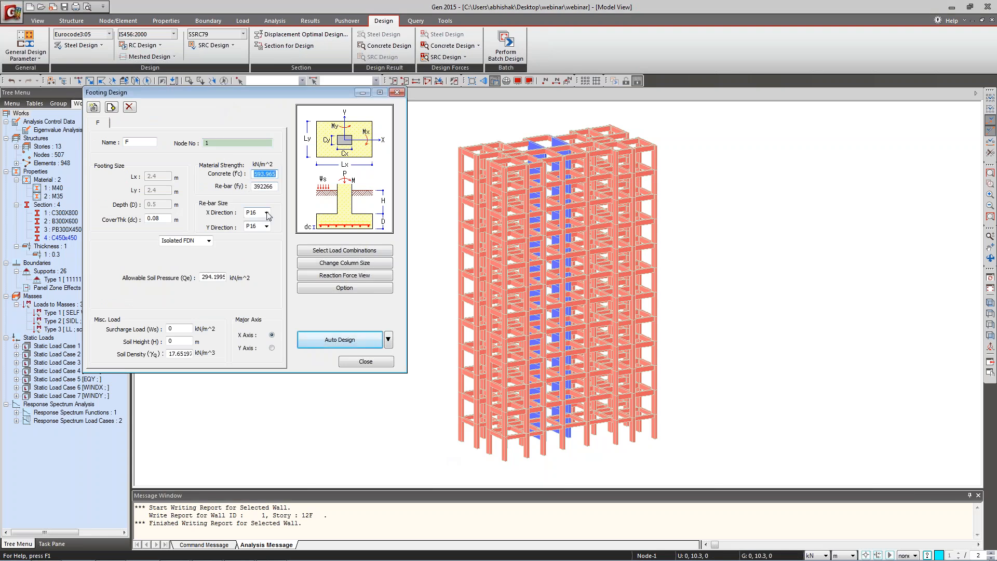
left_click(209, 241)
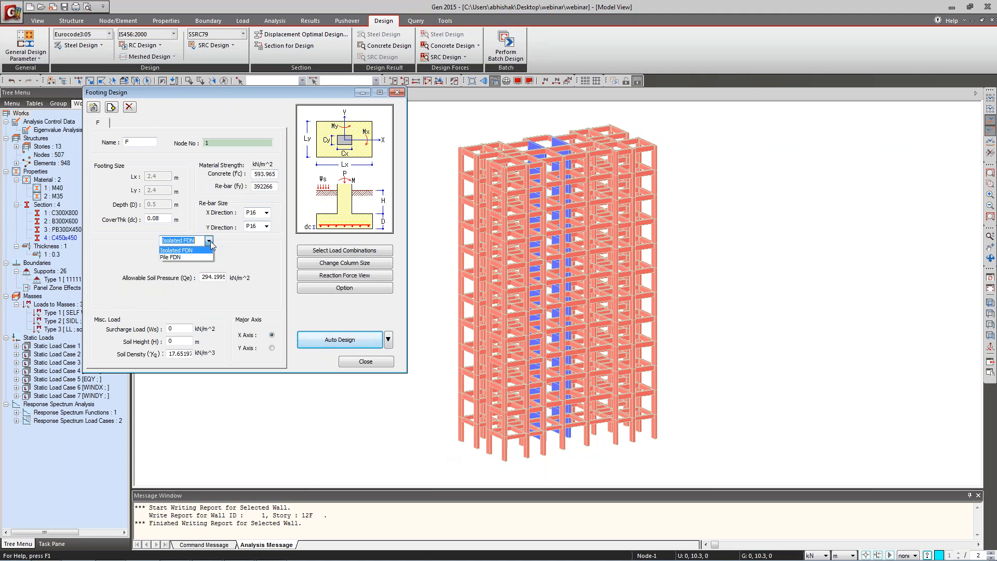
left_click(208, 241)
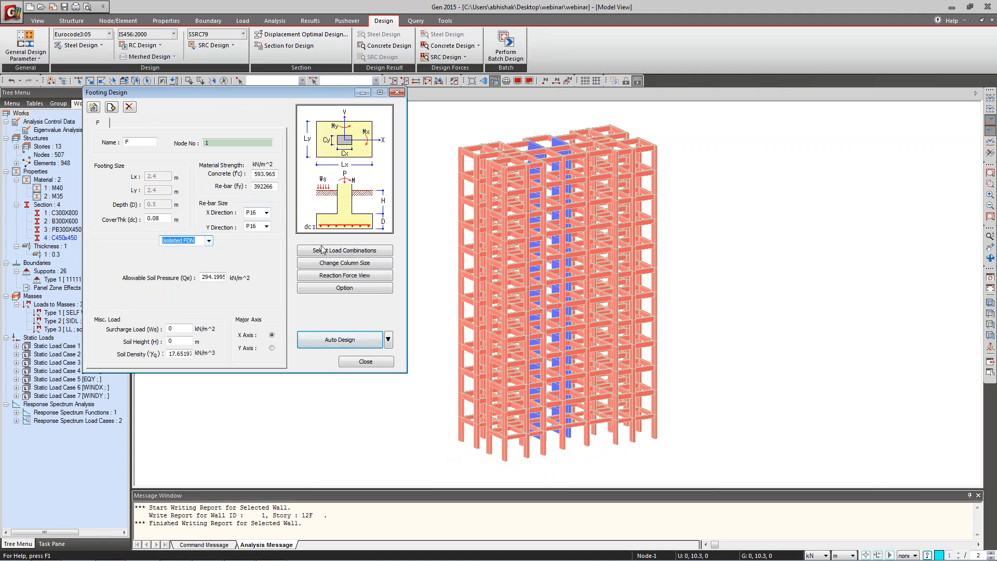
Auto-generate the footing load combinations to IS456:2000 and accept the load combination selection for the footing.
left_click(353, 251)
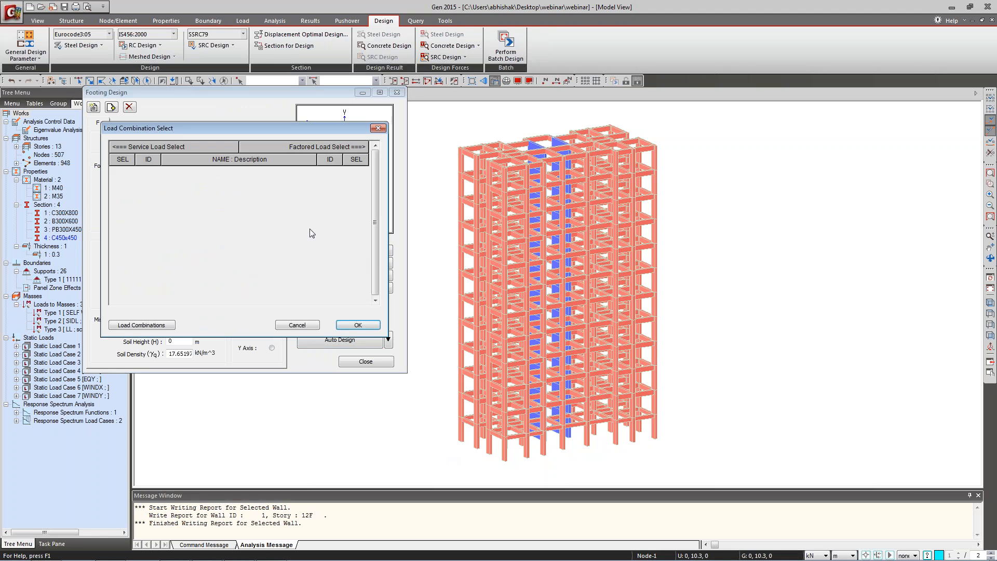
left_click(162, 325)
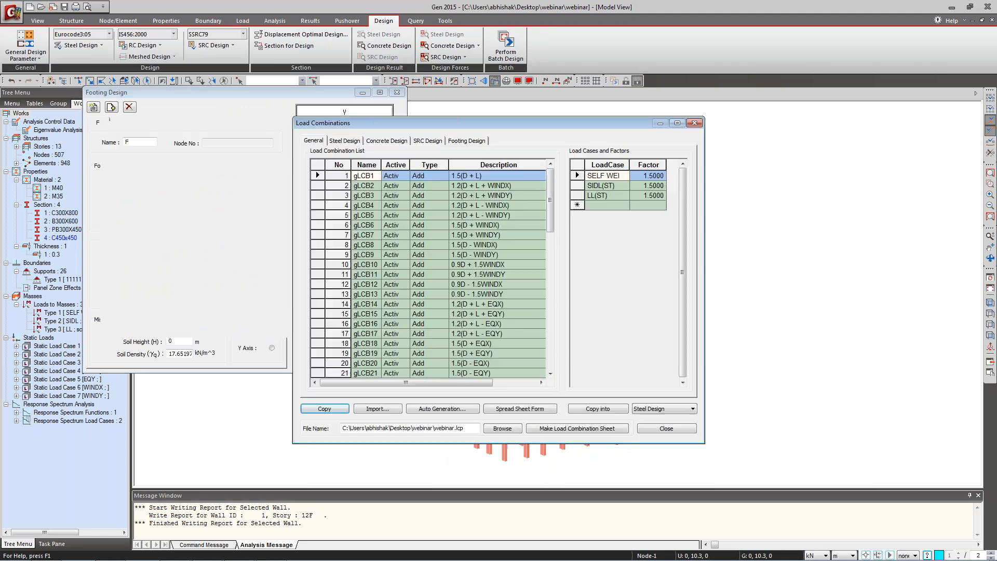
left_click(467, 140)
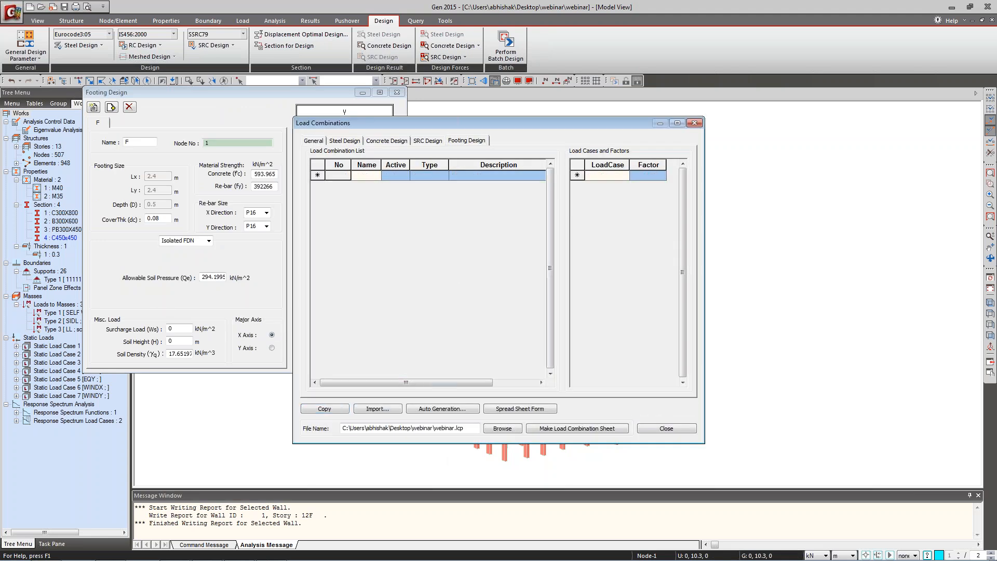
left_click(429, 409)
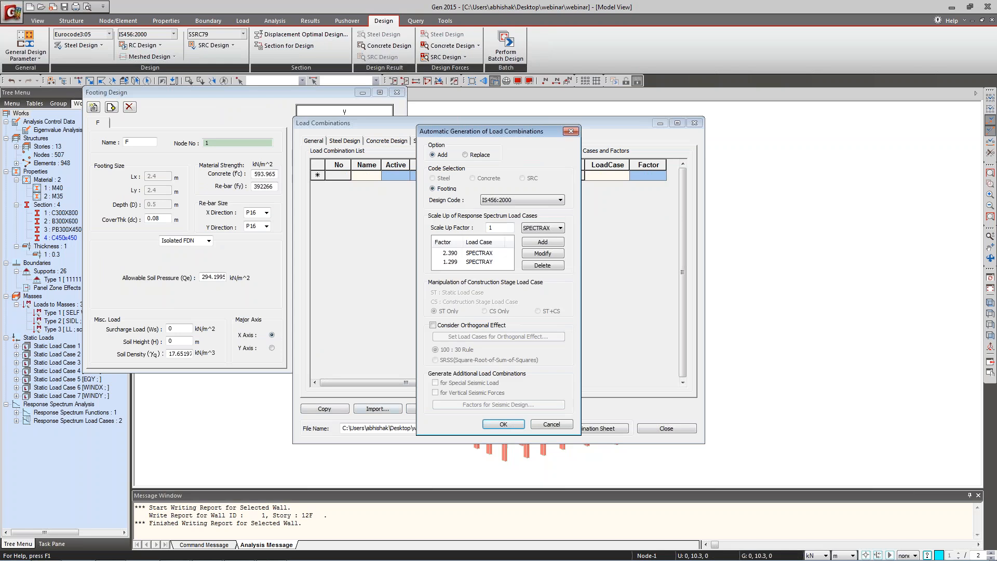
left_click(504, 424)
left_click(937, 436)
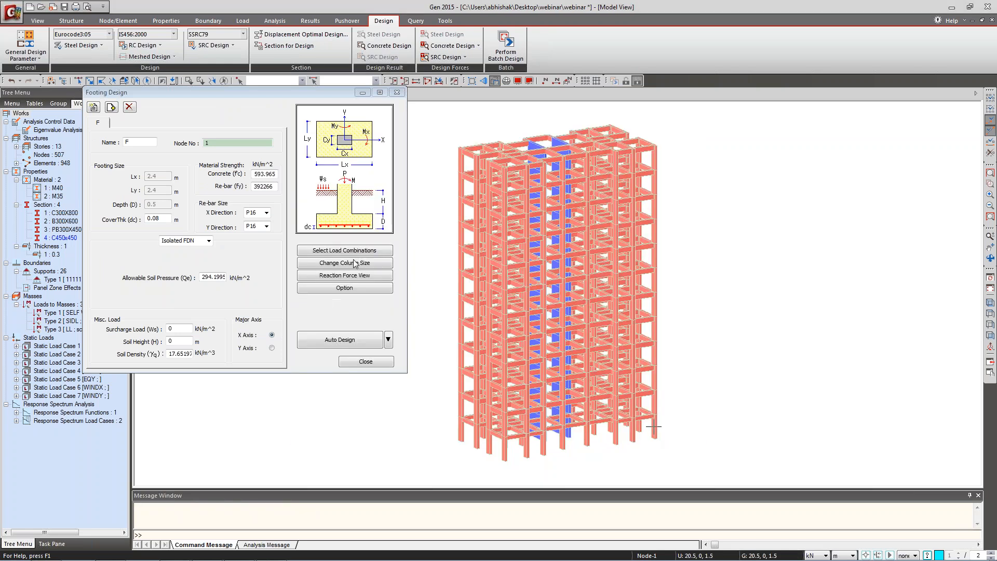
left_click(352, 251)
left_click(359, 328)
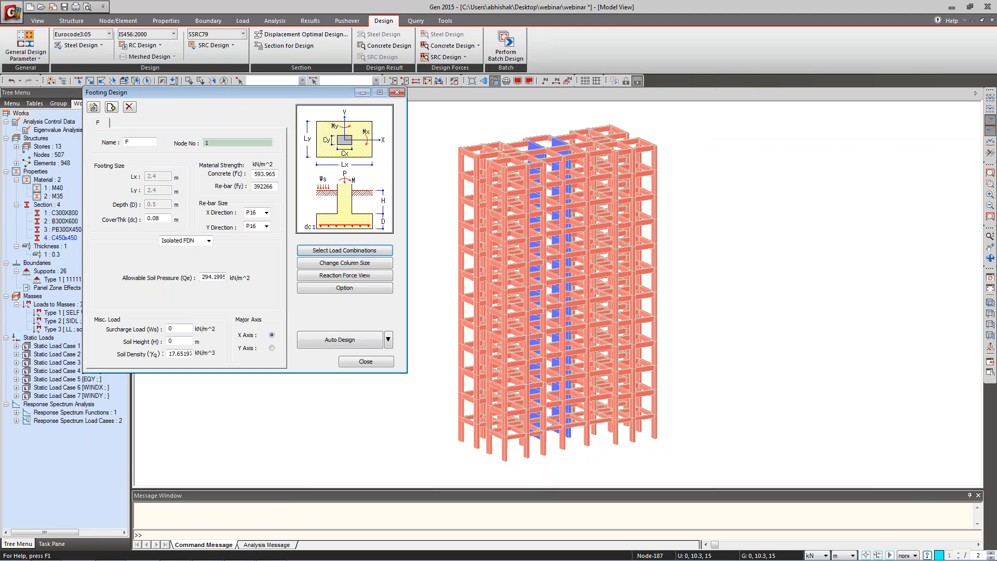
Review the column size and the reaction forces per load combination at node 1 for the footing design.
left_click(346, 263)
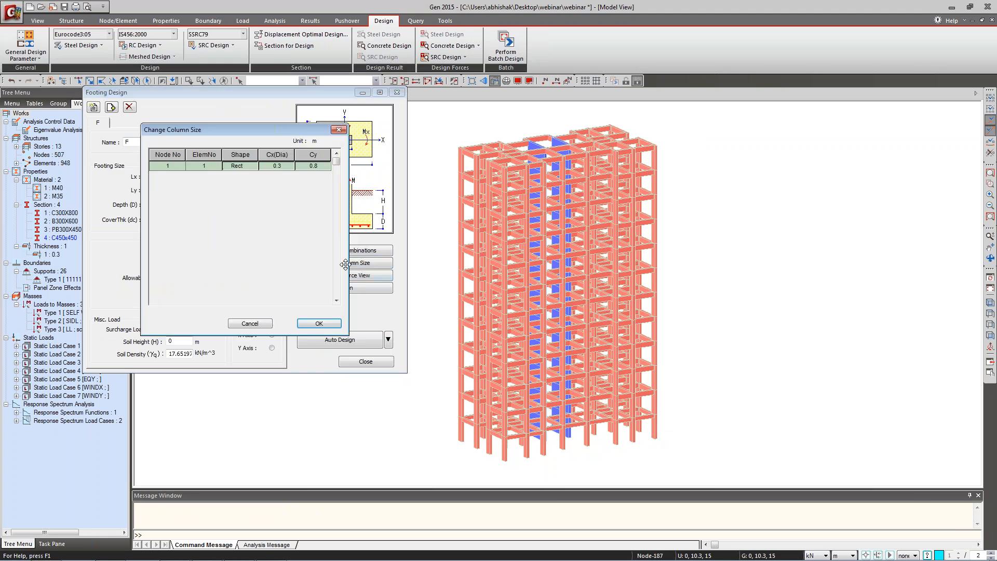
left_click(319, 323)
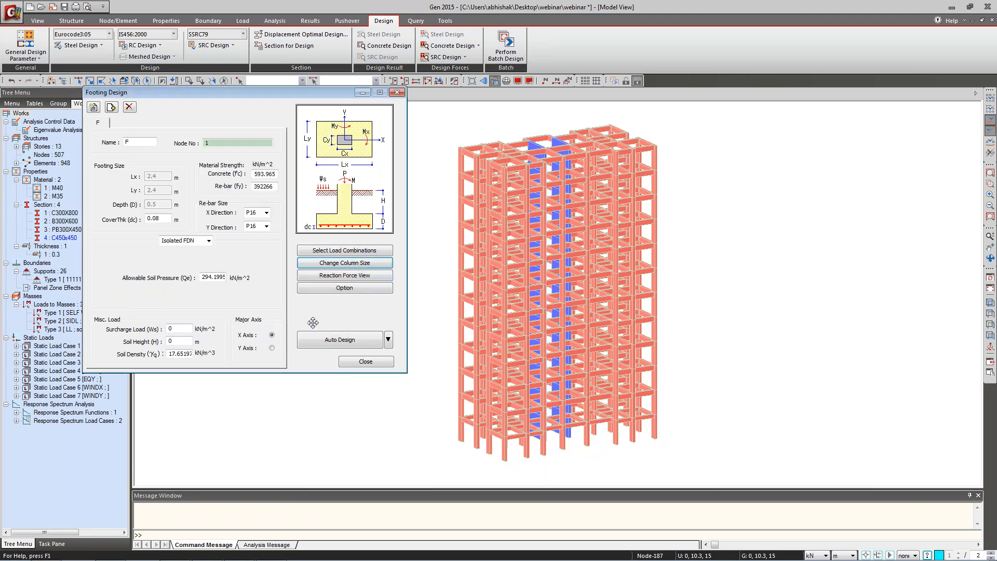
left_click(354, 276)
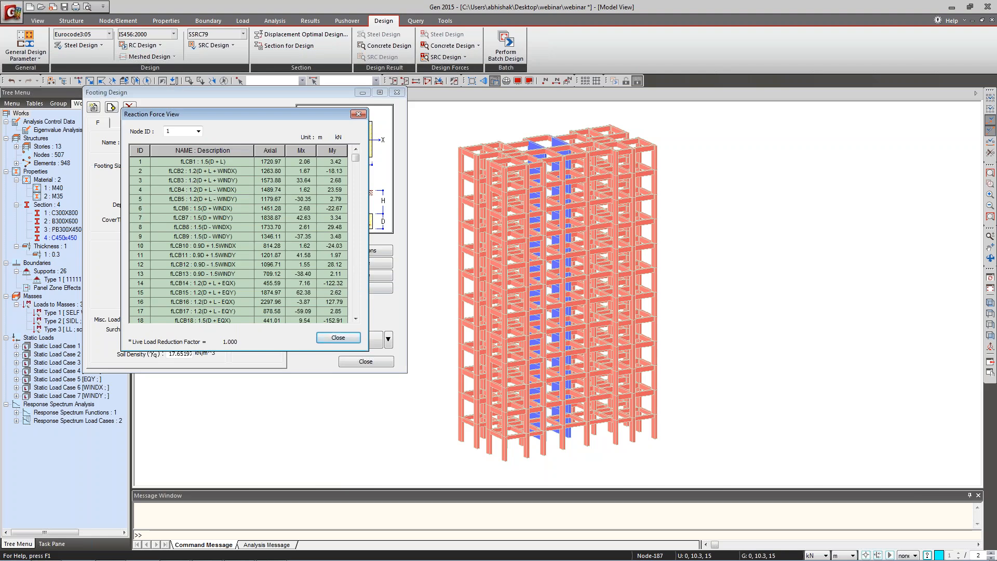
left_click(337, 338)
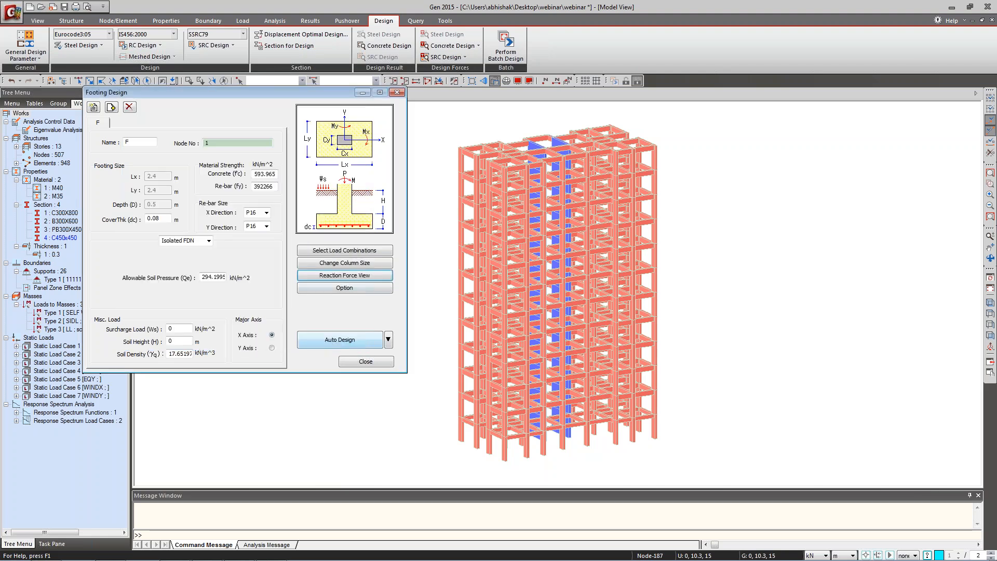
Toggle the square size increment, accept the options with ACI318-02 and self weight included, and auto-design the isolated footing.
left_click(344, 288)
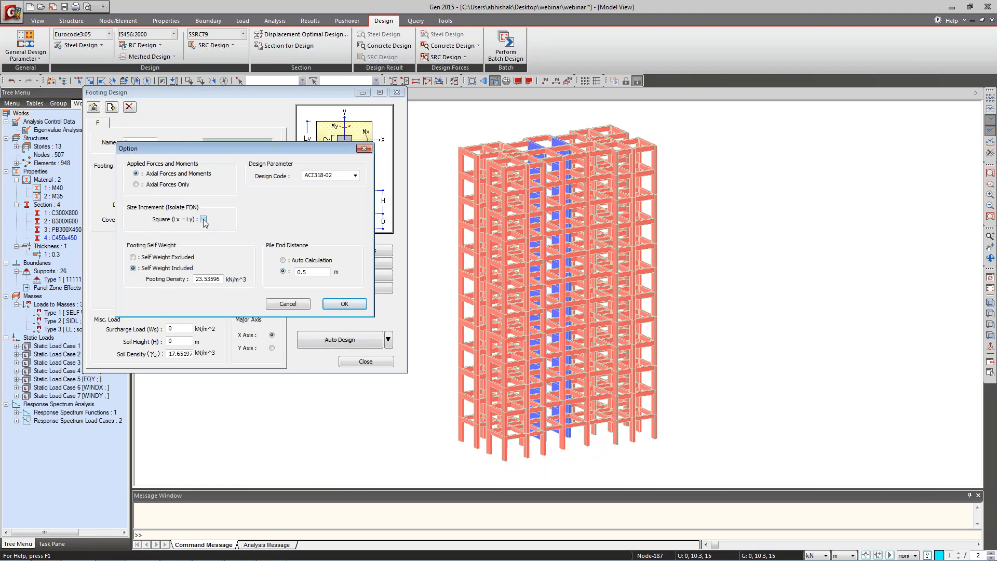
left_click(204, 220)
left_click(203, 220)
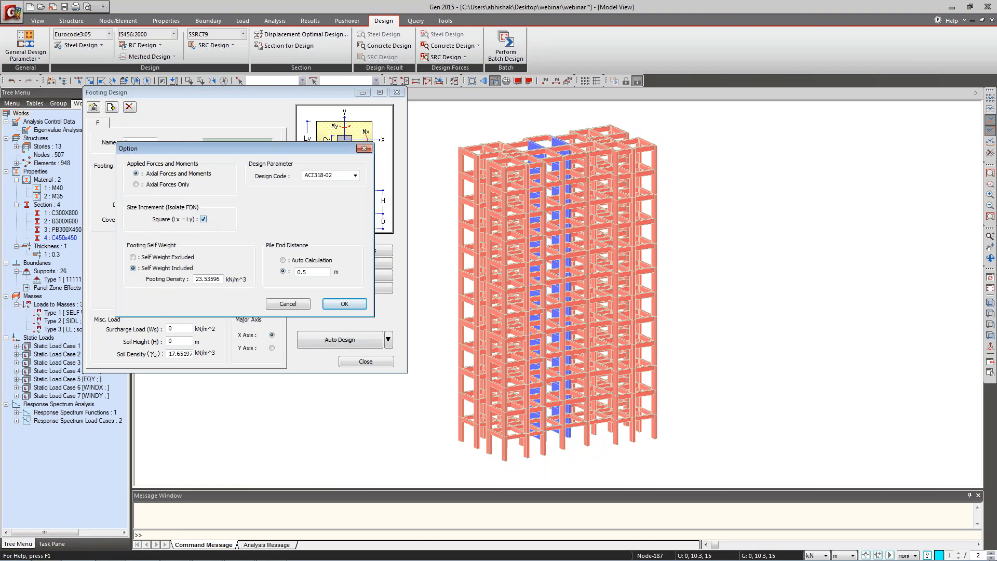
double_click(208, 279)
left_click(343, 306)
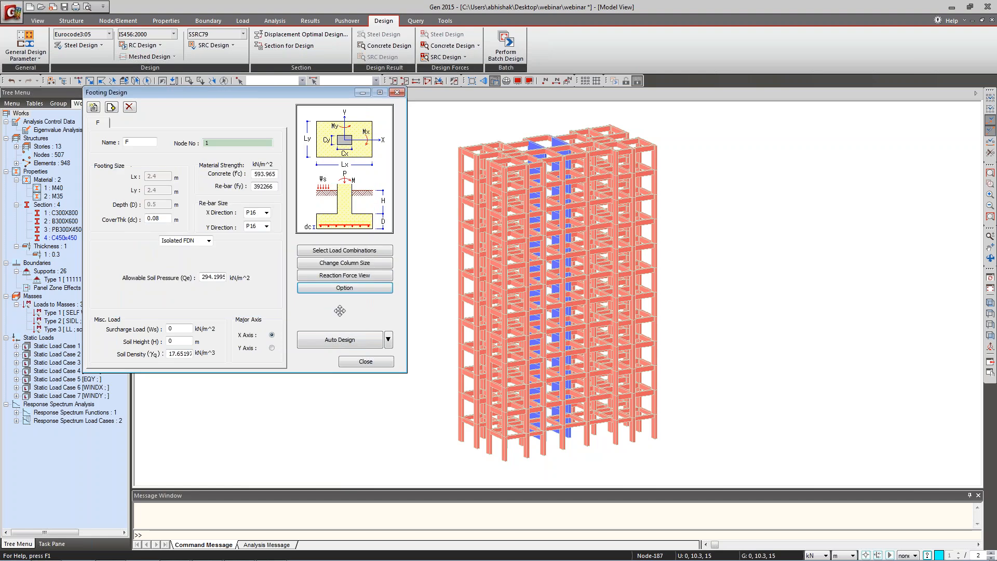
left_click(345, 346)
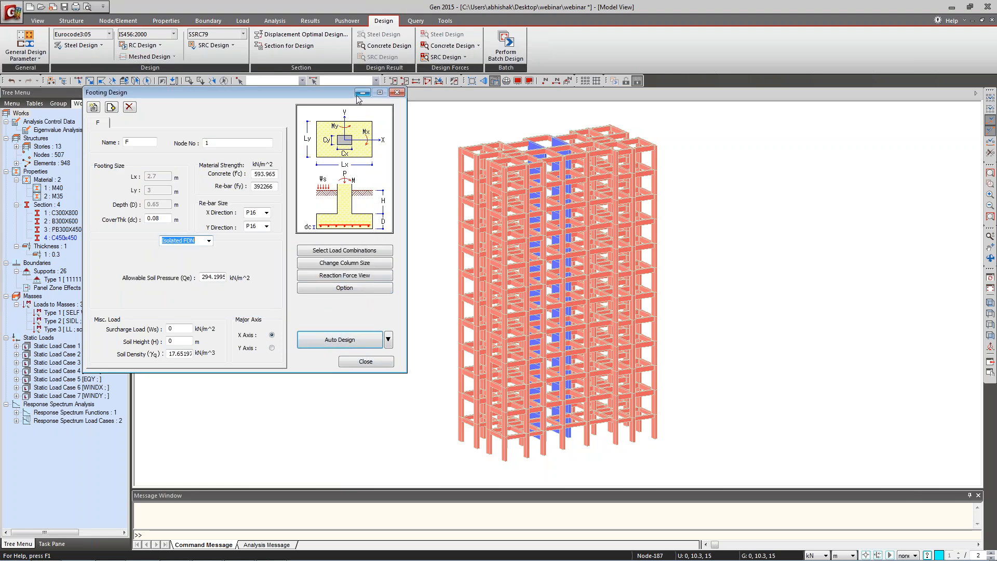
Review the isolated footing report's geometry, design condition, soil bearing, shear and bending moment checks, and close the report.
left_click(362, 92)
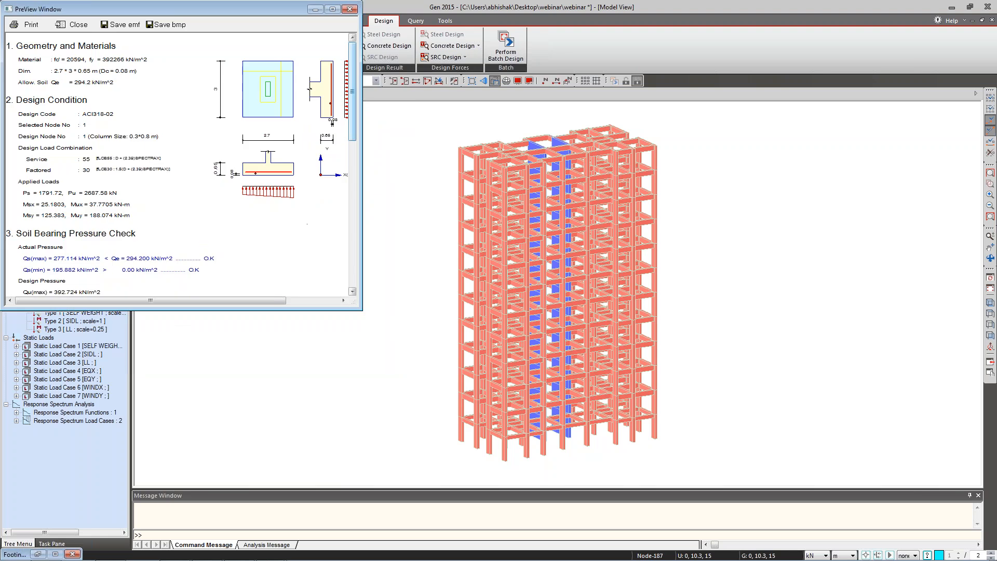
left_click_drag(186, 10, 321, 75)
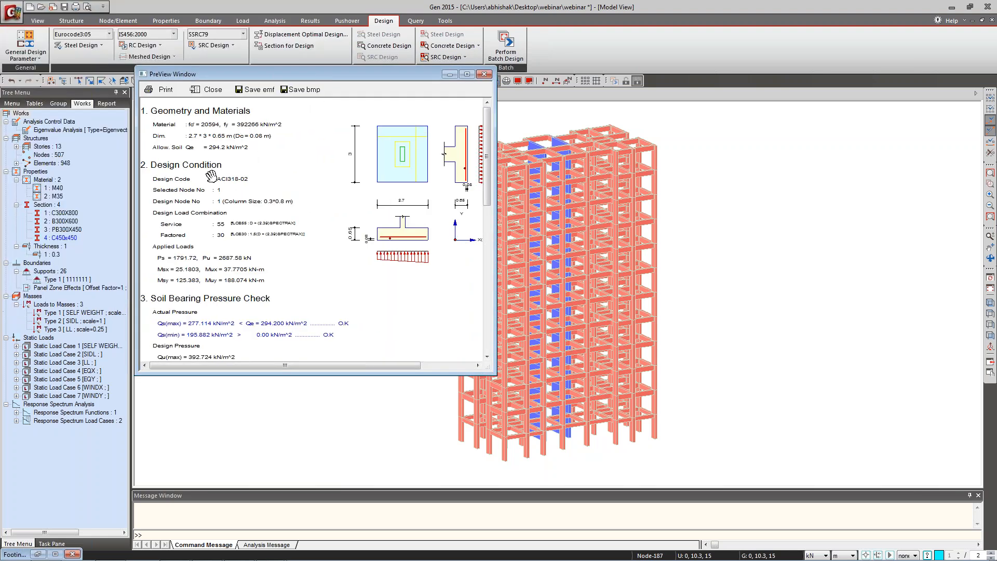
left_click_drag(267, 260, 285, 165)
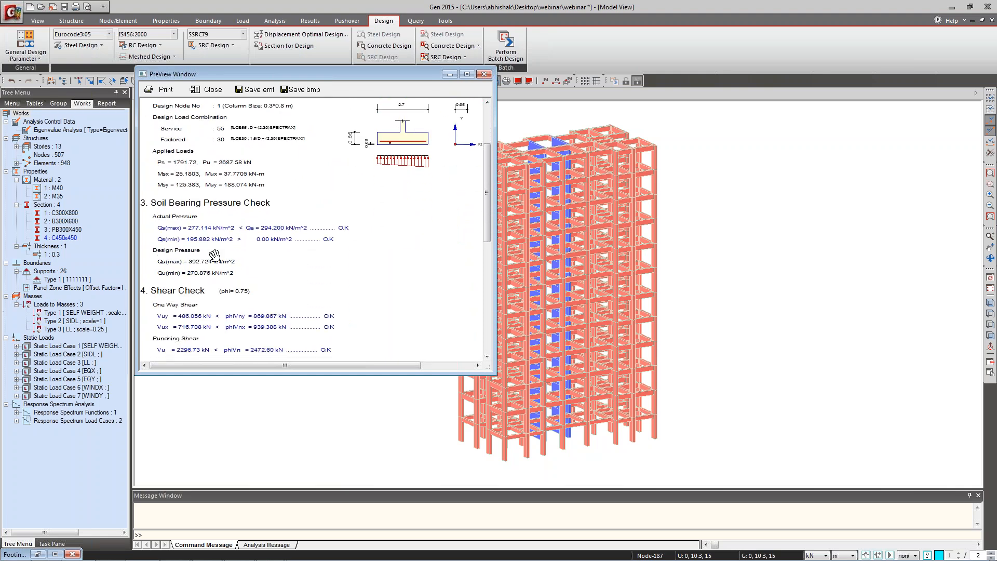
left_click_drag(215, 255, 216, 227)
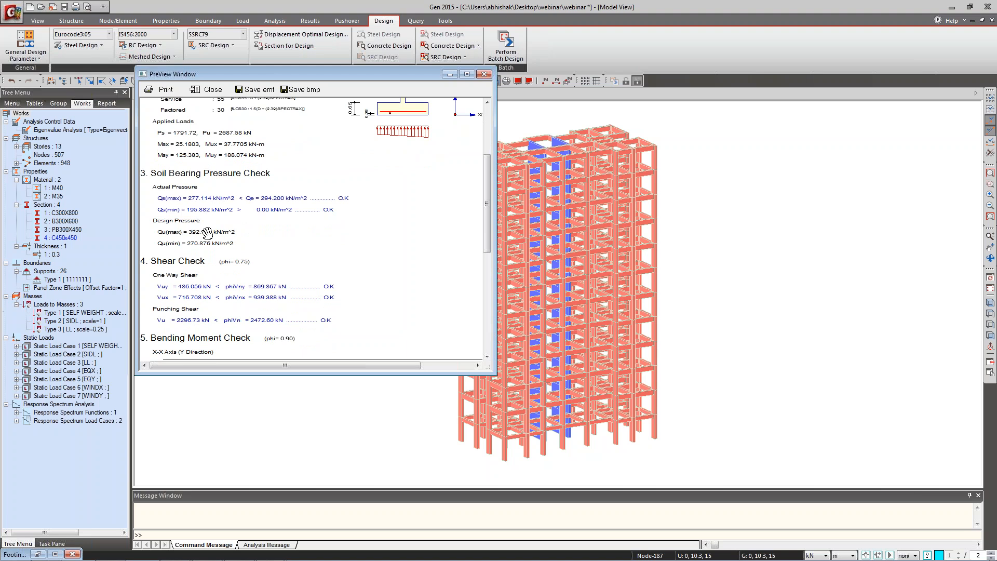
left_click_drag(216, 300, 234, 265)
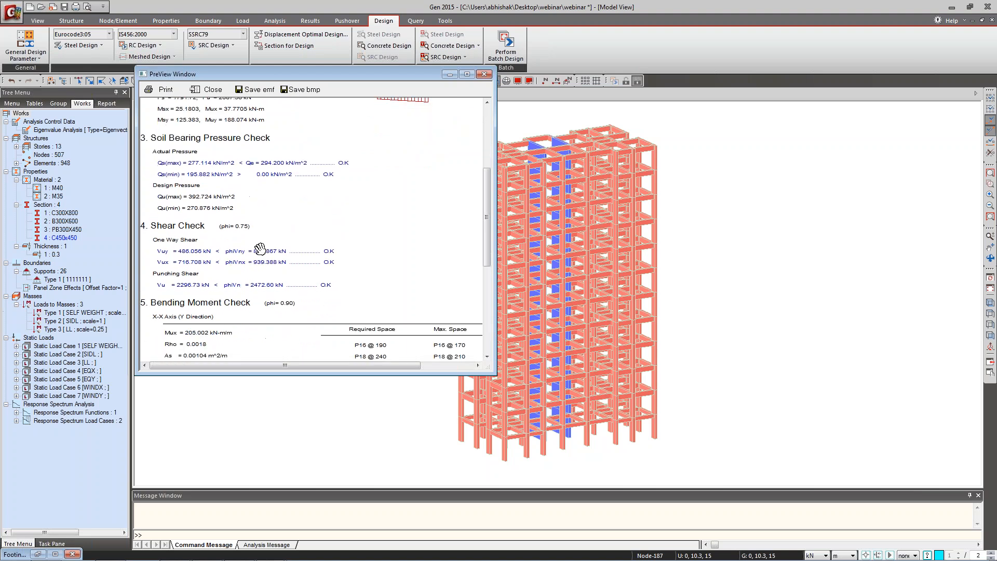
left_click_drag(246, 309, 264, 229)
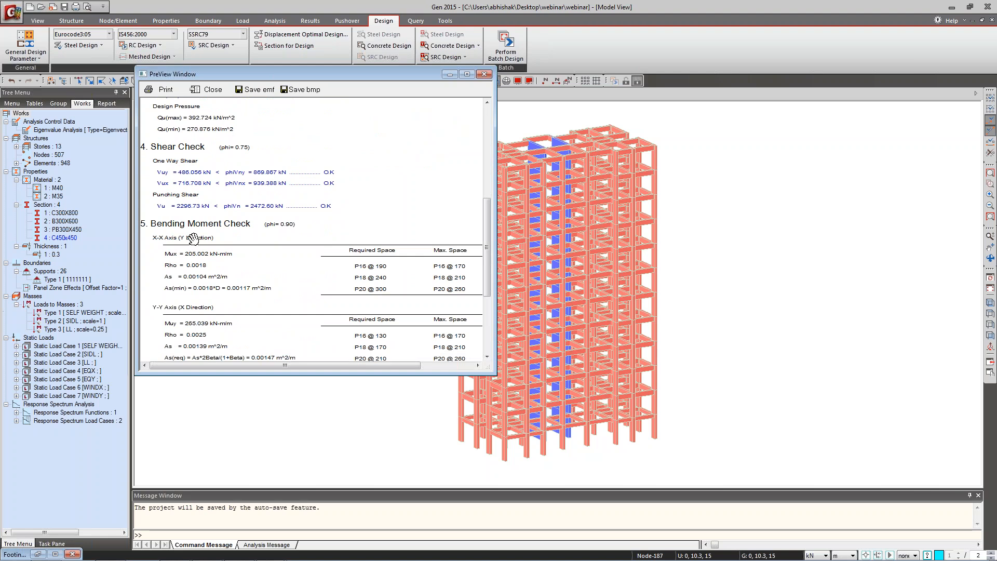
left_click(485, 74)
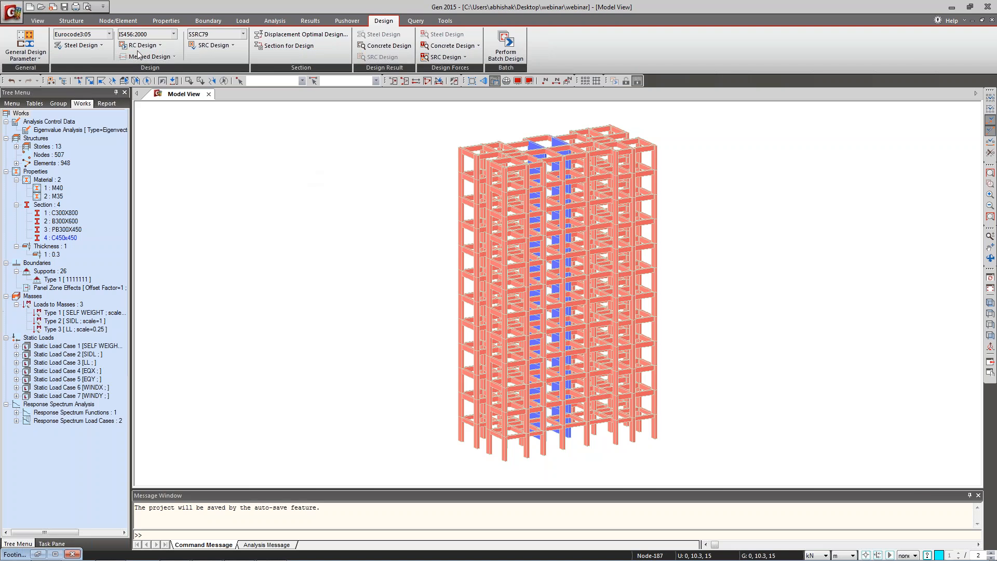
Look over the member assignment options, choosing automatic assignment for all elements, and close them without applying.
left_click(25, 52)
left_click(40, 130)
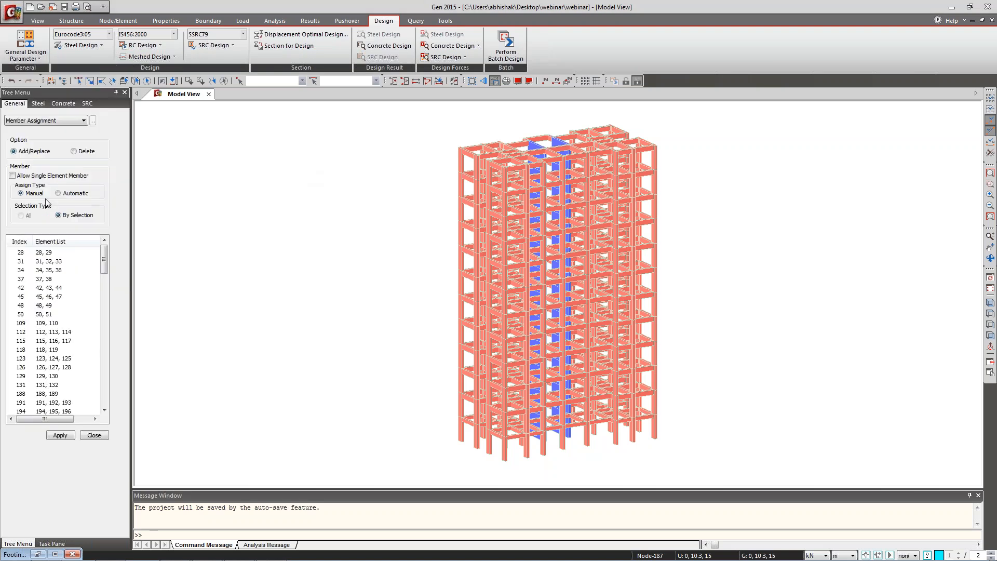
left_click(71, 194)
left_click(26, 215)
left_click(93, 434)
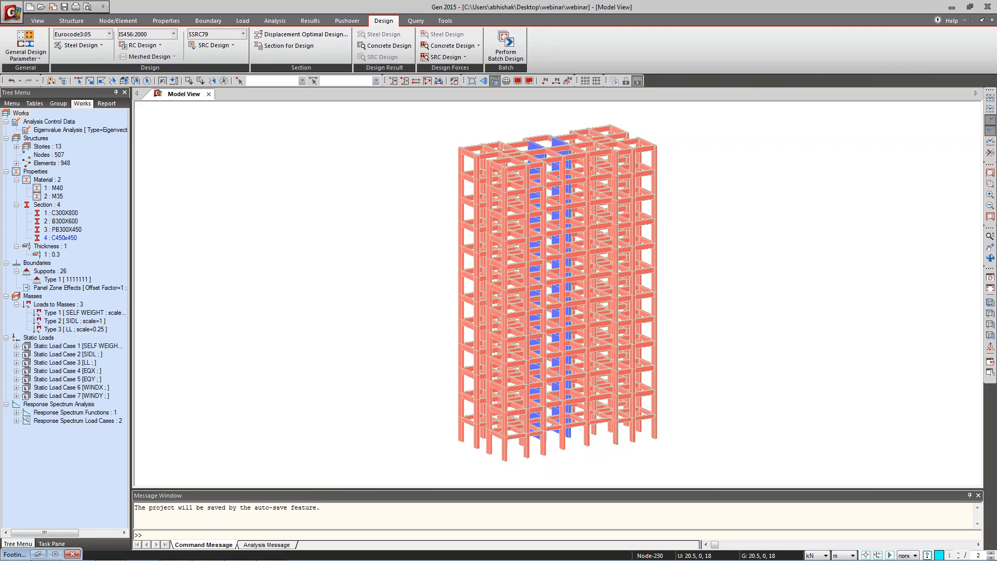
Dismiss the new mail alert covering the model.
left_click(71, 20)
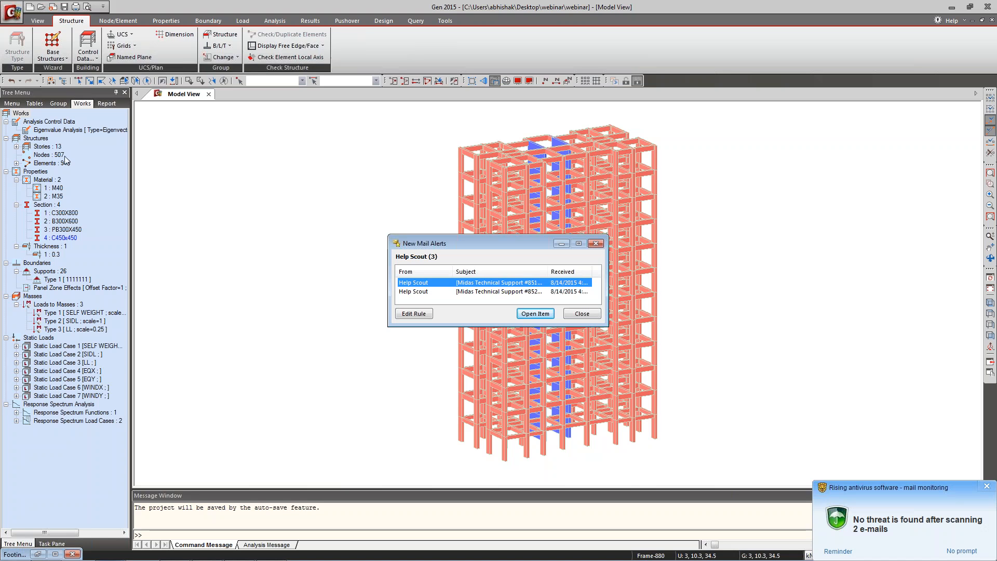
left_click(571, 315)
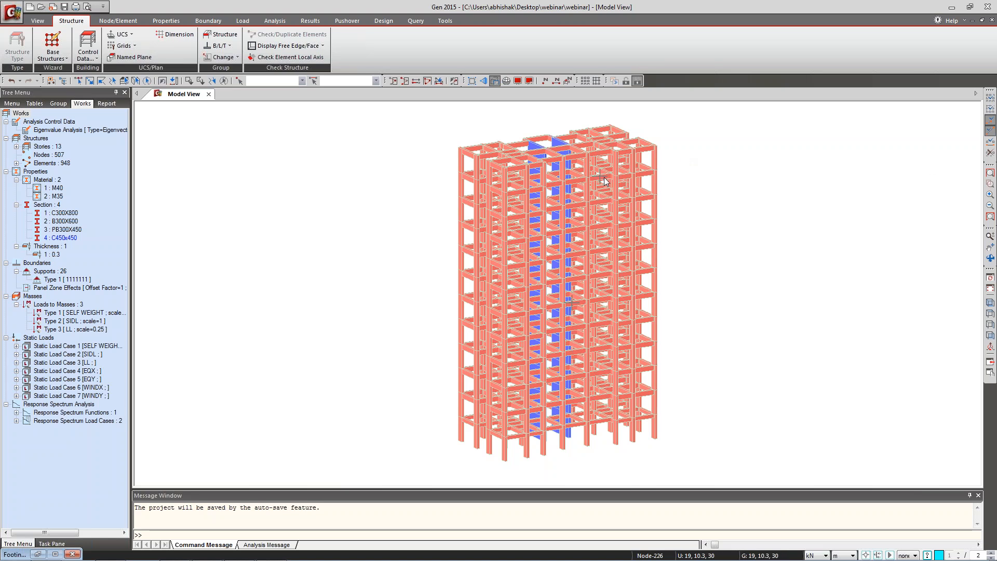
mouse_move(604, 181)
Open the Wall Opening function and go through its distance and opening size inputs.
left_click(119, 21)
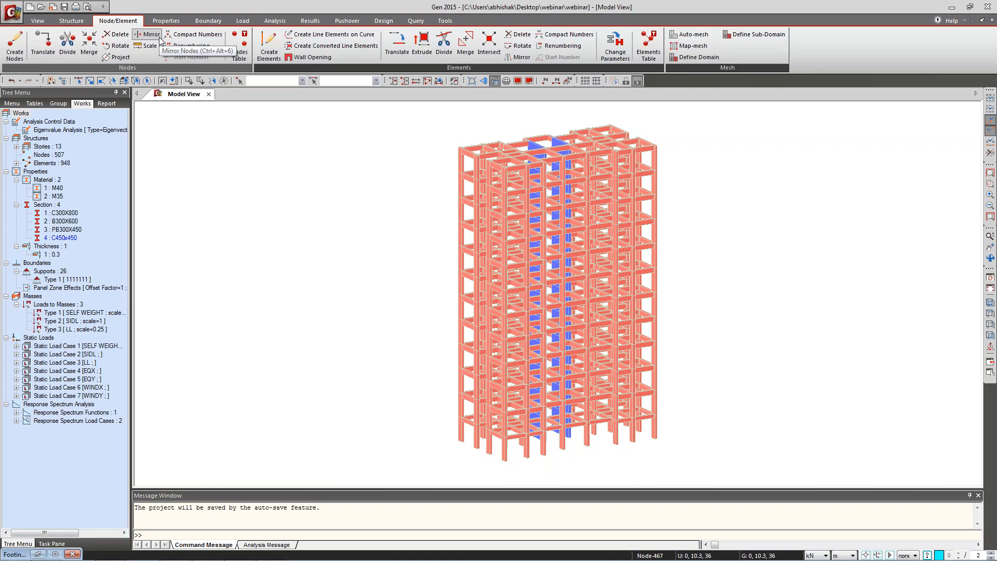
left_click(301, 57)
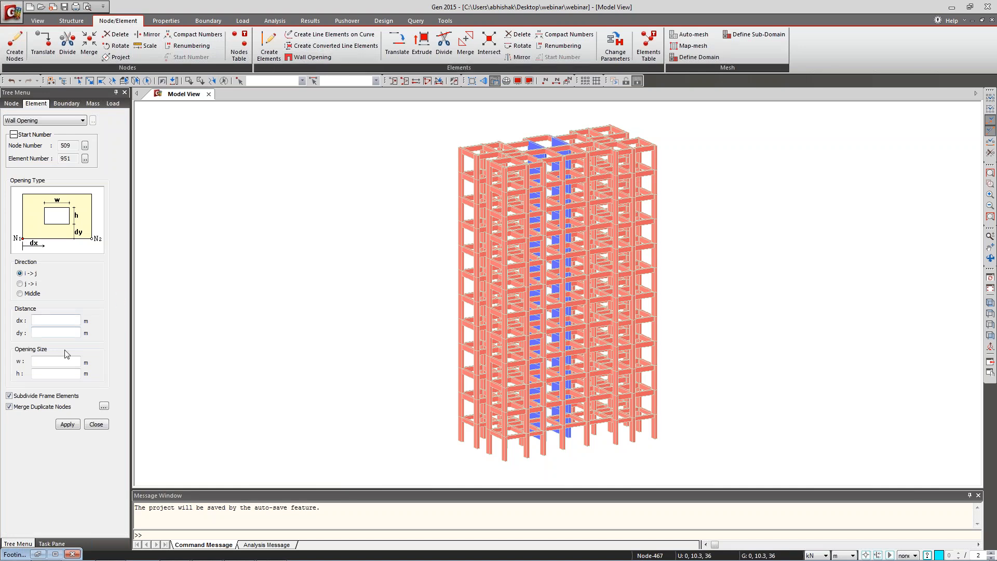
left_click(54, 320)
left_click(56, 332)
left_click(44, 374)
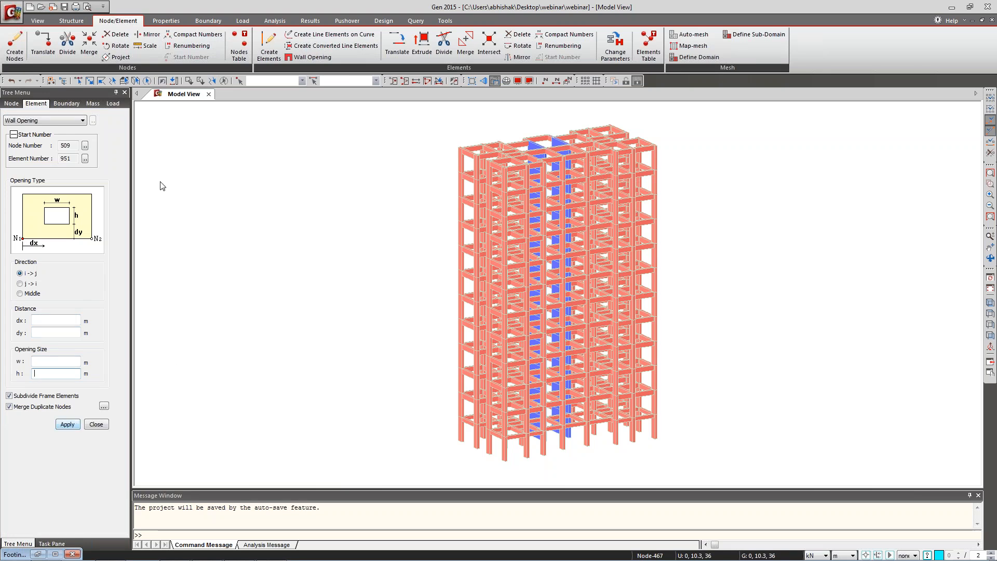
Isolate the top-storey blue wall panel so that only this wall element is active in the view.
left_click(78, 81)
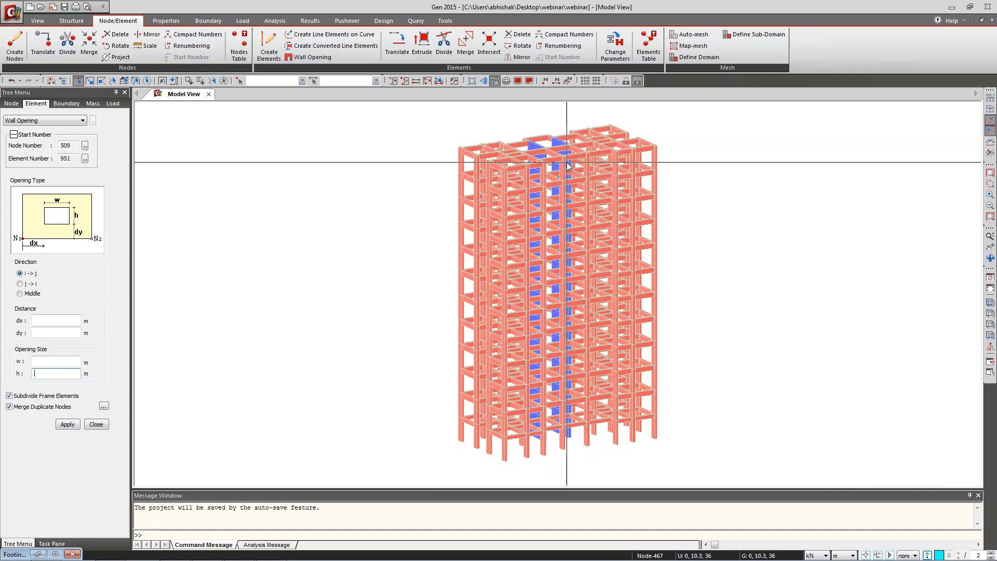
left_click(535, 147)
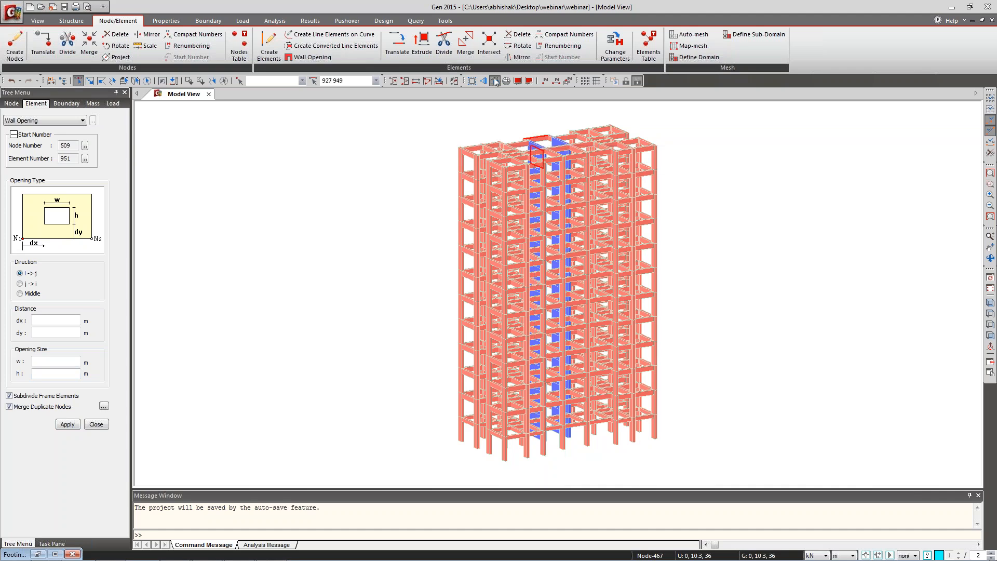
left_click(393, 81)
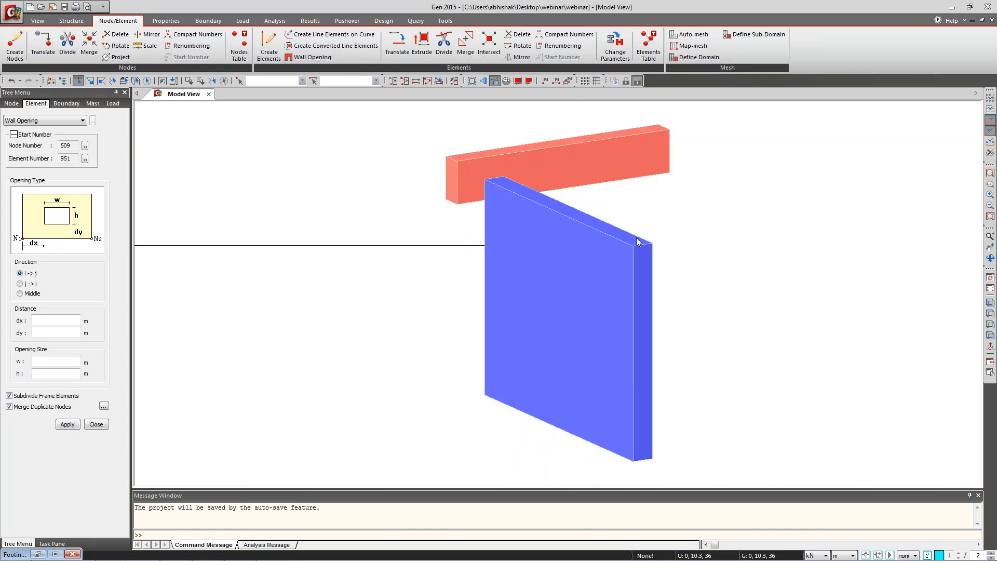
left_click(603, 261)
left_click(393, 81)
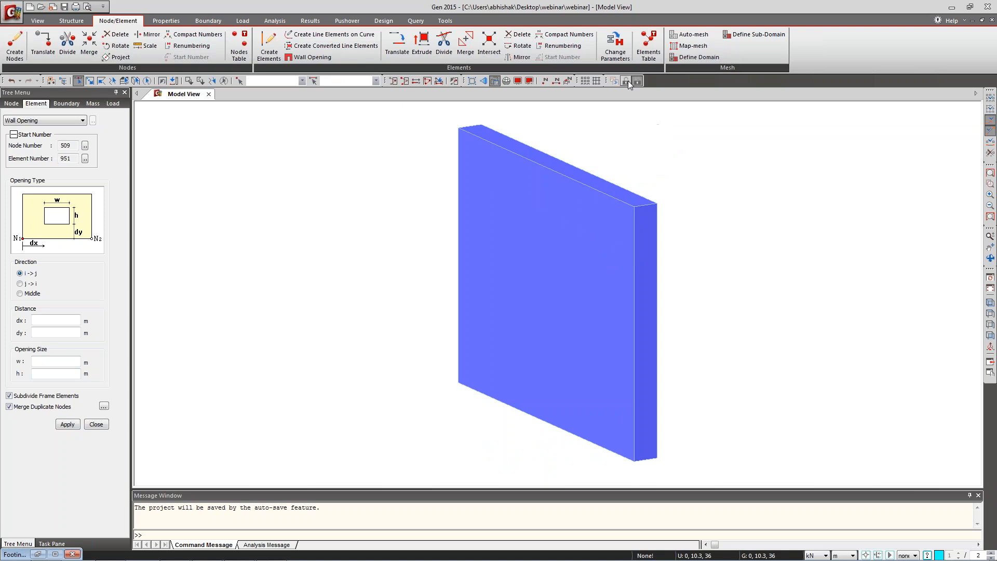
Create a 0.5 m by 0.5 m opening in the isolated wall at distances dx 1 m and dy 1 m.
left_click(57, 320)
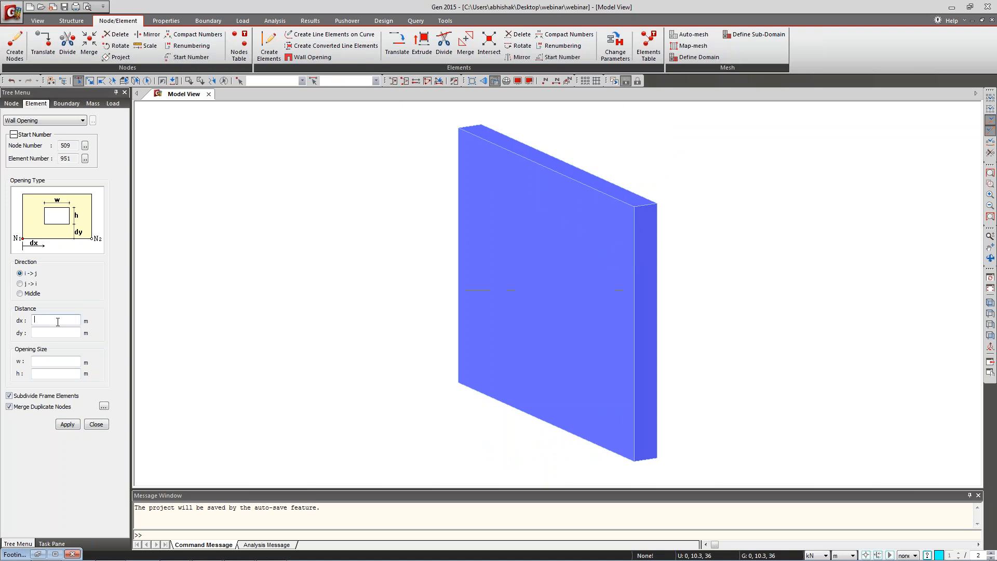
type("1")
key("Tab")
type("1")
key("Tab")
type("0.5")
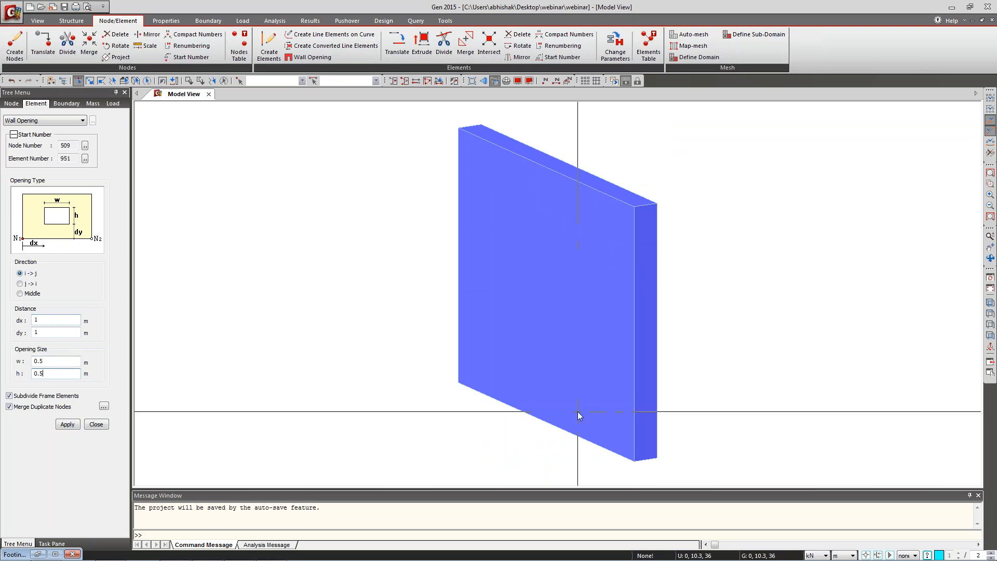
left_click(552, 414)
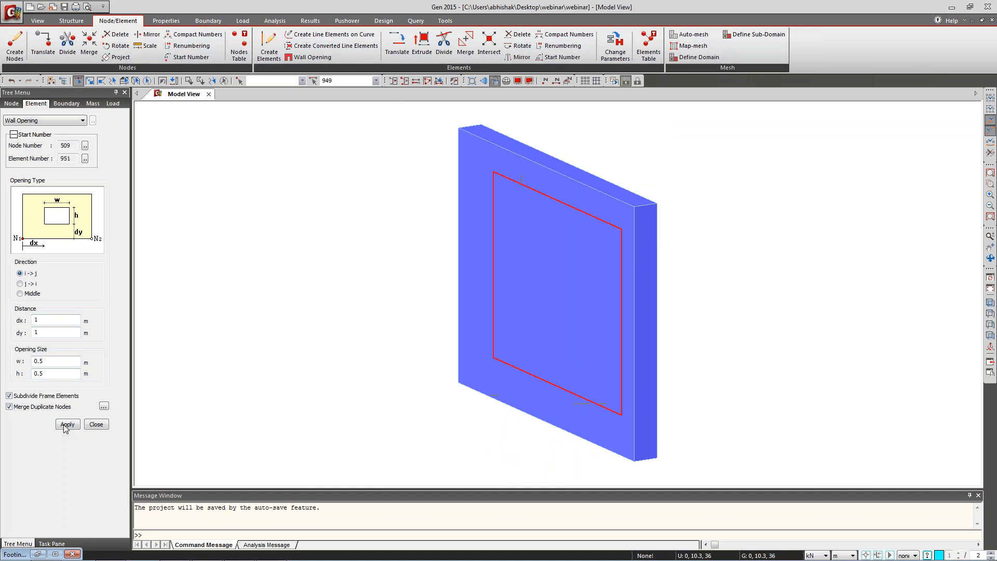
left_click(67, 424)
left_click(512, 312)
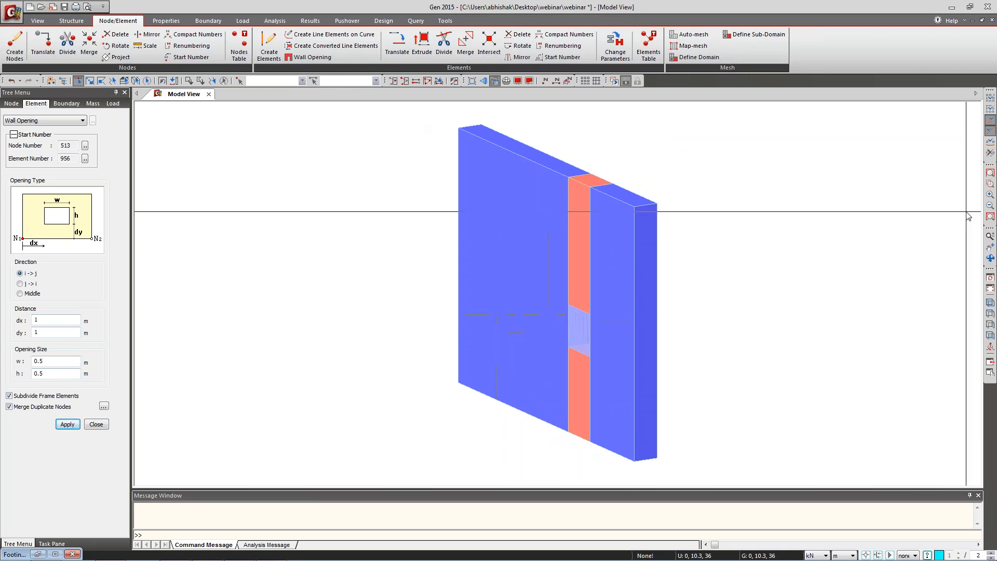
Inspect the wall opening up close from a rotated, nearly frontal view and undo the opening.
left_click(990, 184)
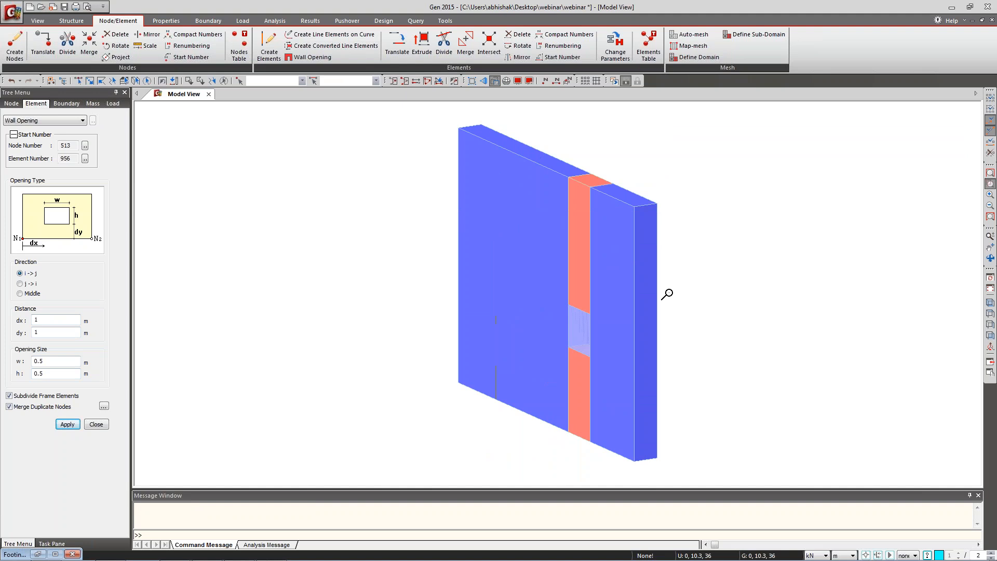
left_click(518, 383)
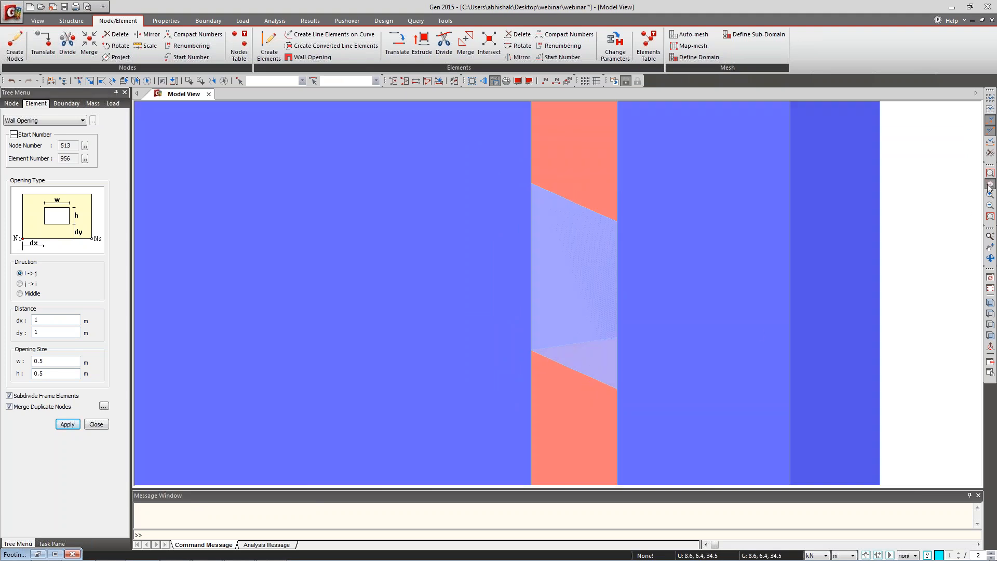
left_click(990, 259)
left_click_drag(611, 307, 675, 312)
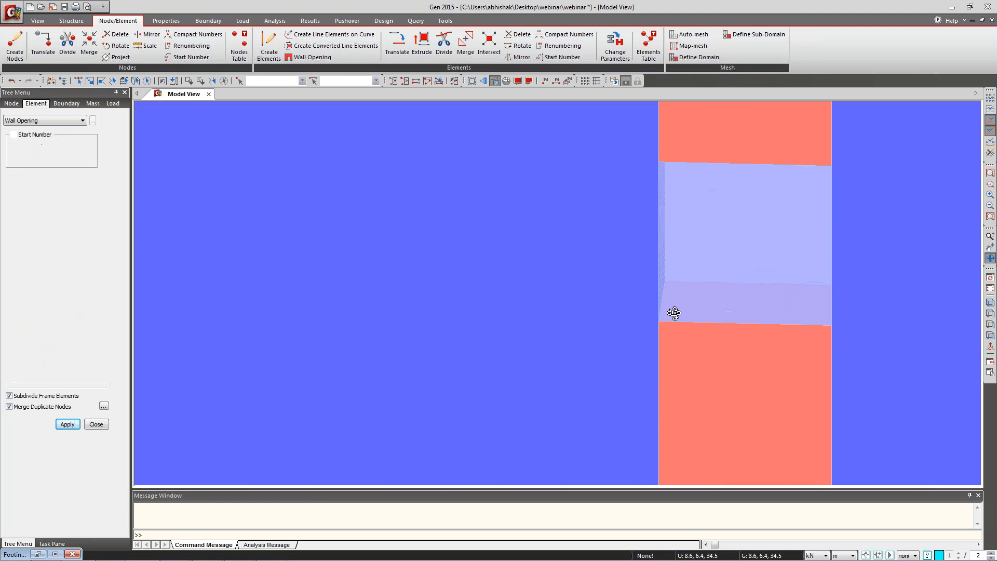
left_click(990, 257)
left_click(990, 184)
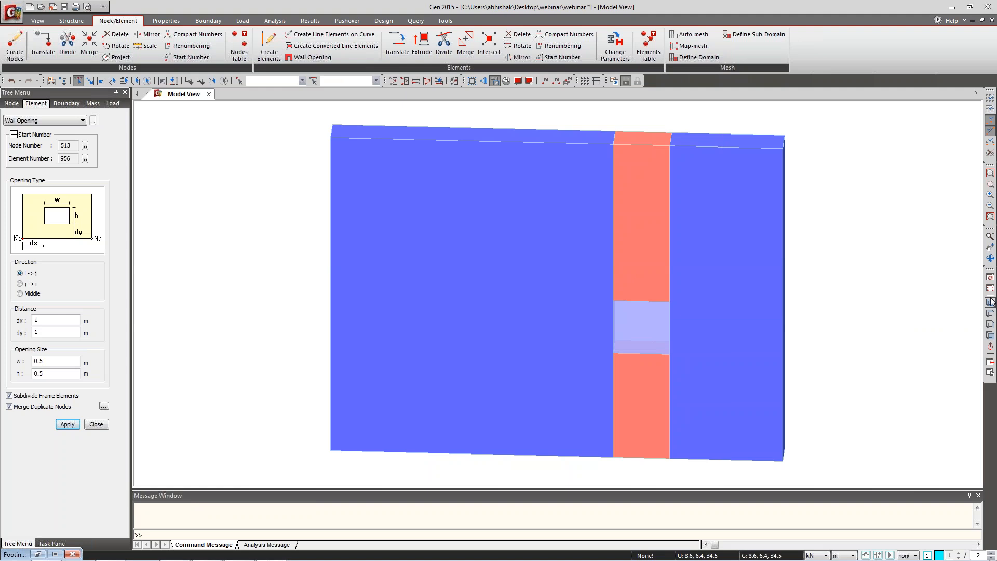
key("ctrl+z")
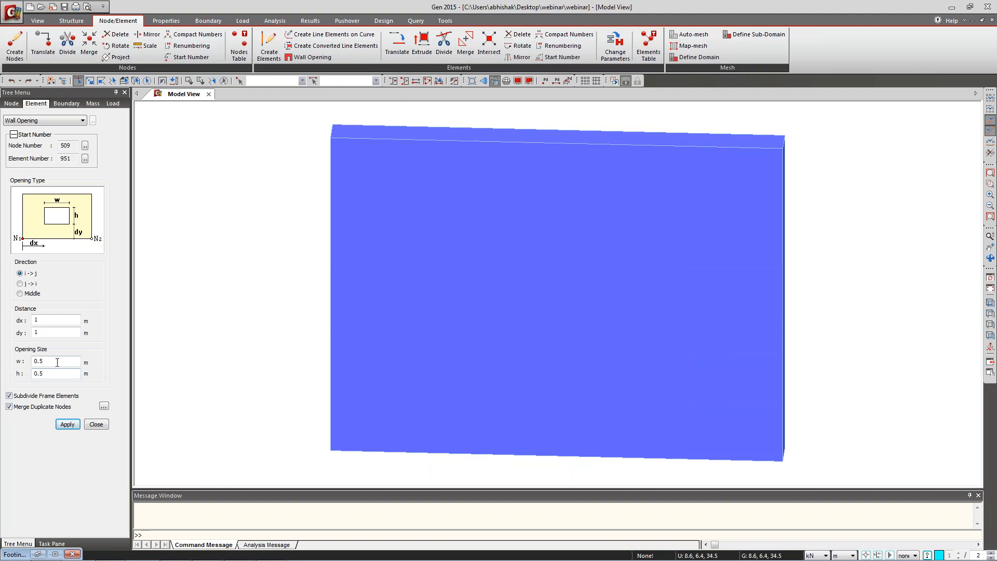
Set the wall opening's dx and dy distances and its width to 1.5 m each.
double_click(53, 320)
type("1.5")
key("Tab")
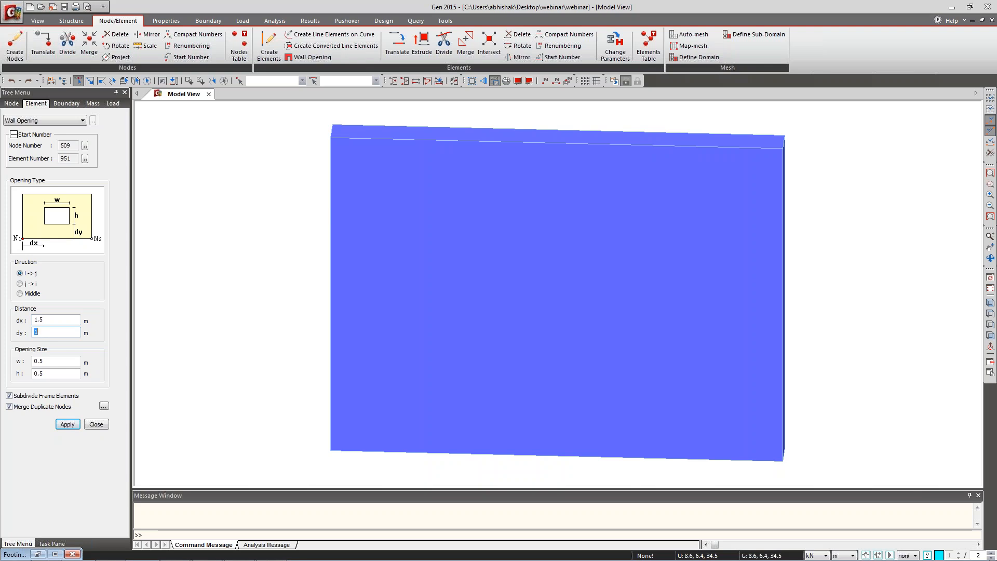
type("1.5")
key("Tab")
type("1.5")
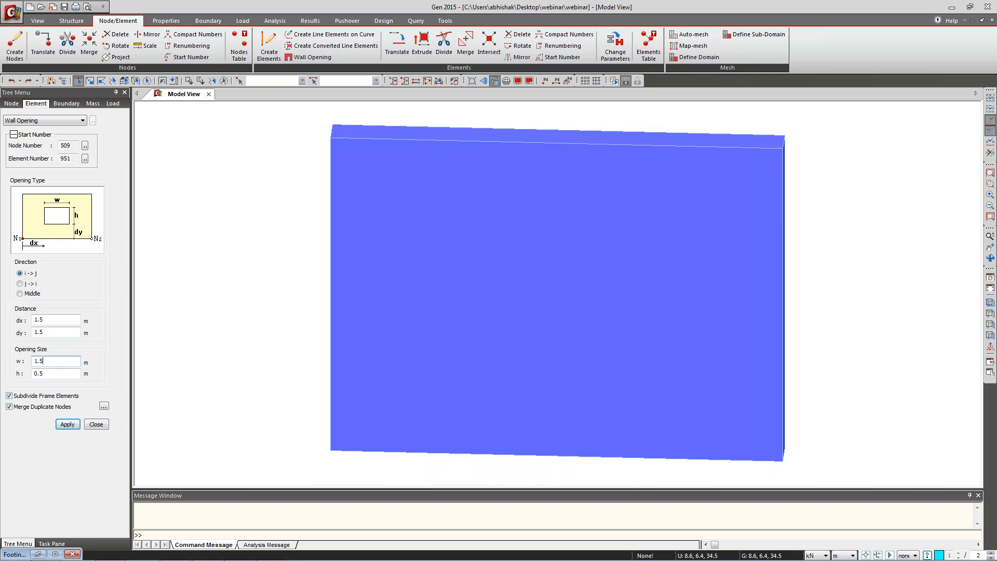
Try to create the opening in the wall with a width of 1.5 m and a height entered as 1..2.
key("BackSpace")
type("2")
key("Tab")
type("1..2")
left_click_drag(48, 361, 22, 362)
type("1.5")
left_click(68, 424)
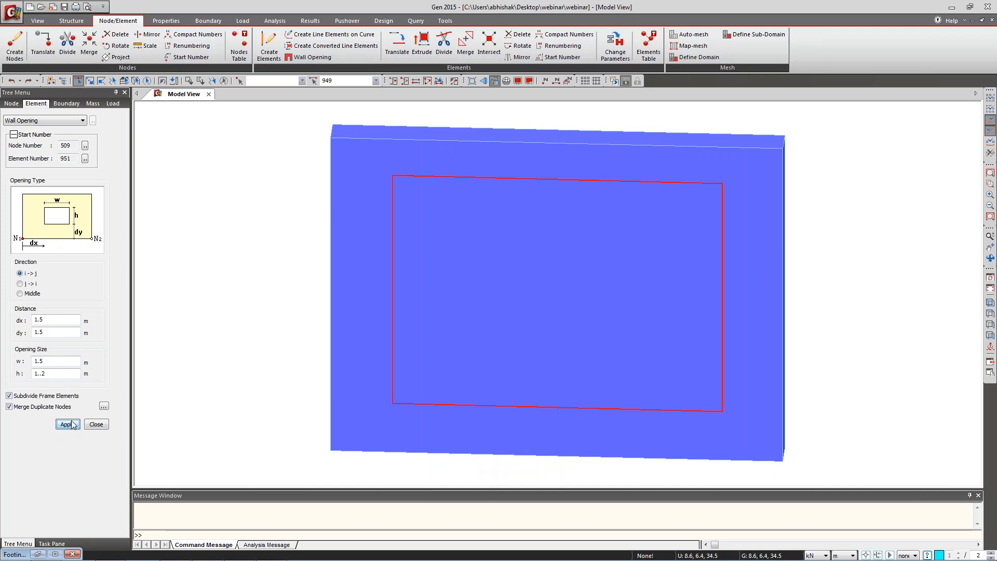
left_click(68, 424)
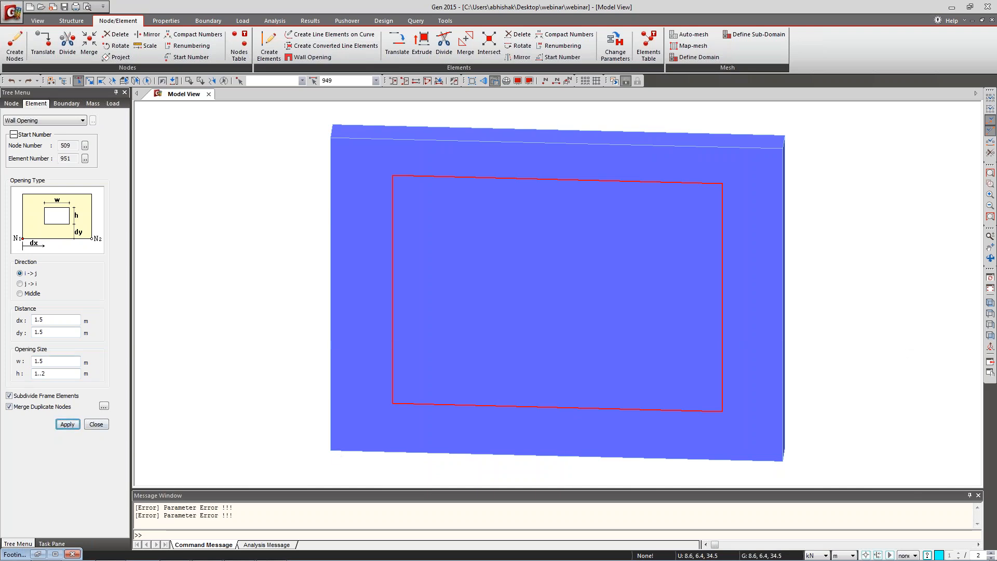
Set the opening height to 1 m, create the opening in the wall and check it in isometric view.
left_click(57, 362)
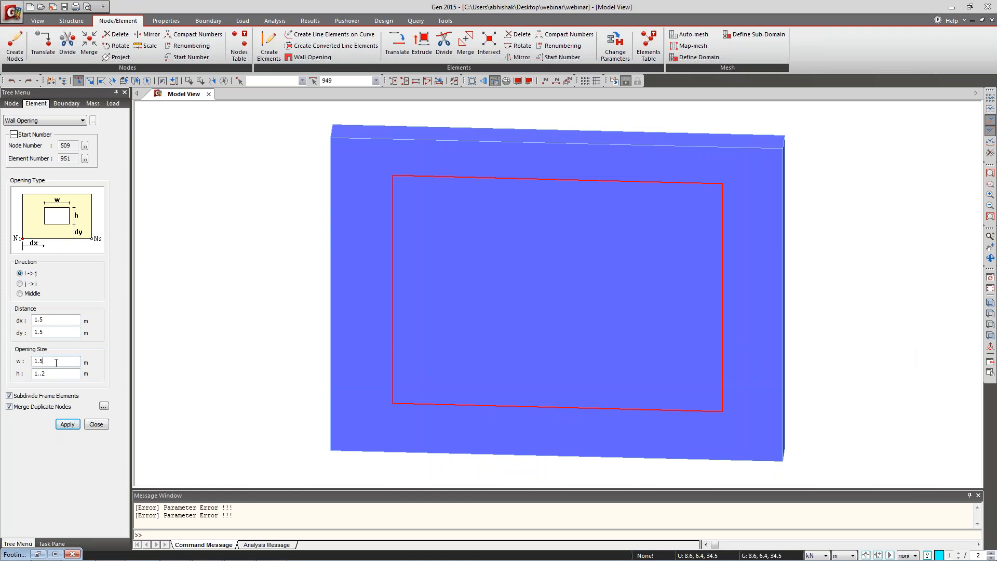
key("Tab")
key("BackSpace")
key("BackSpace")
key("BackSpace")
left_click(68, 424)
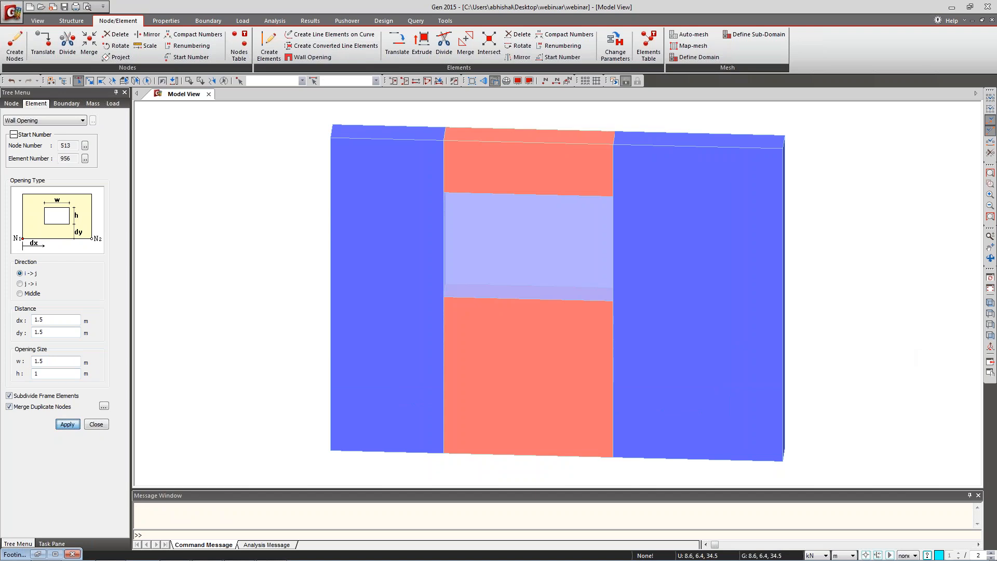
left_click(991, 307)
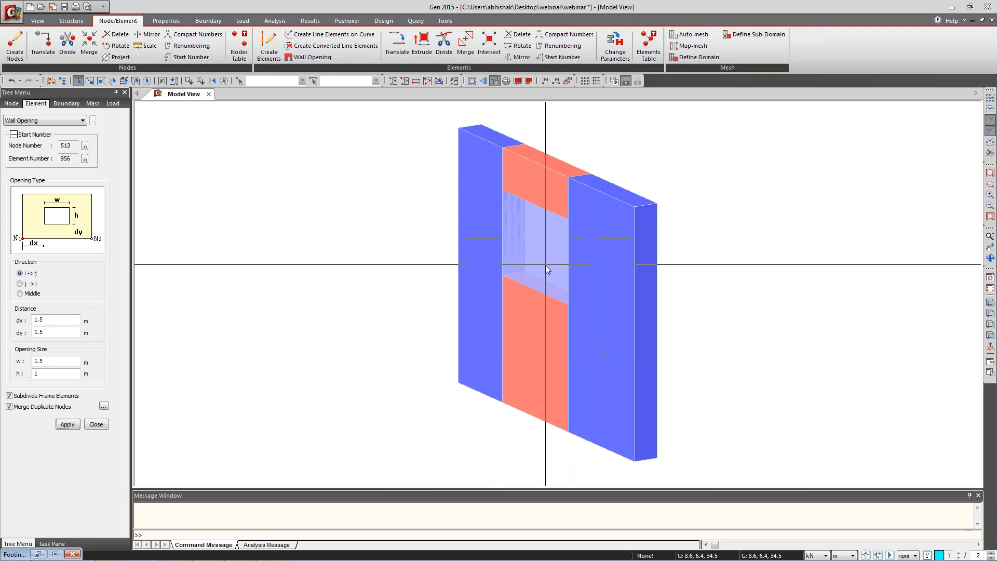
mouse_move(545, 265)
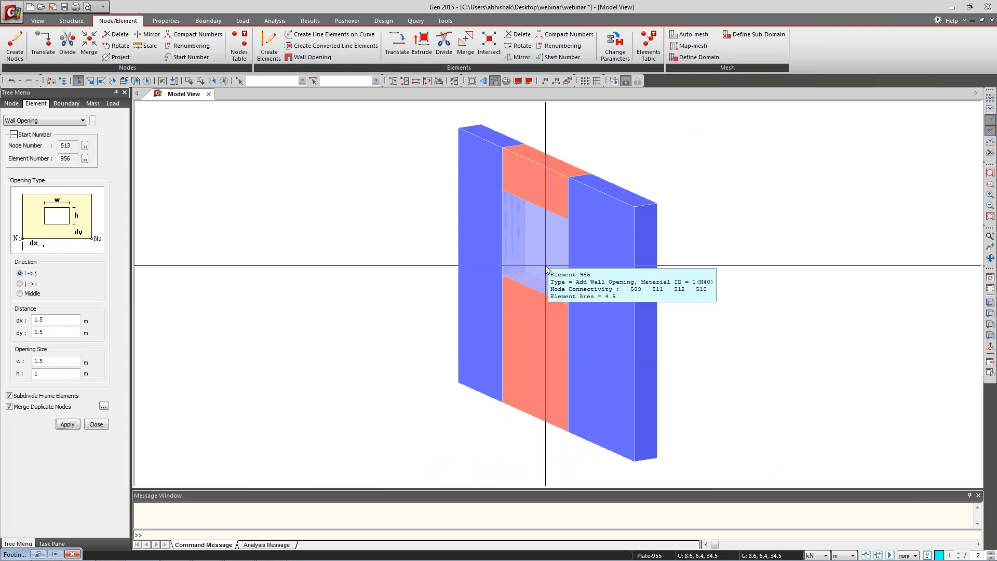
Undo the wall opening and close the wall opening settings.
key("ctrl+z")
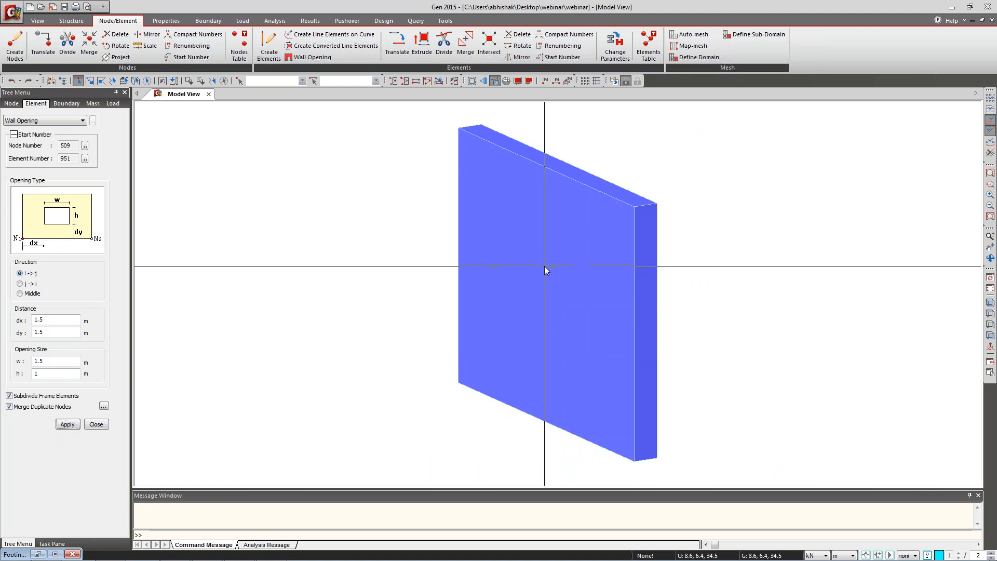
left_click(101, 424)
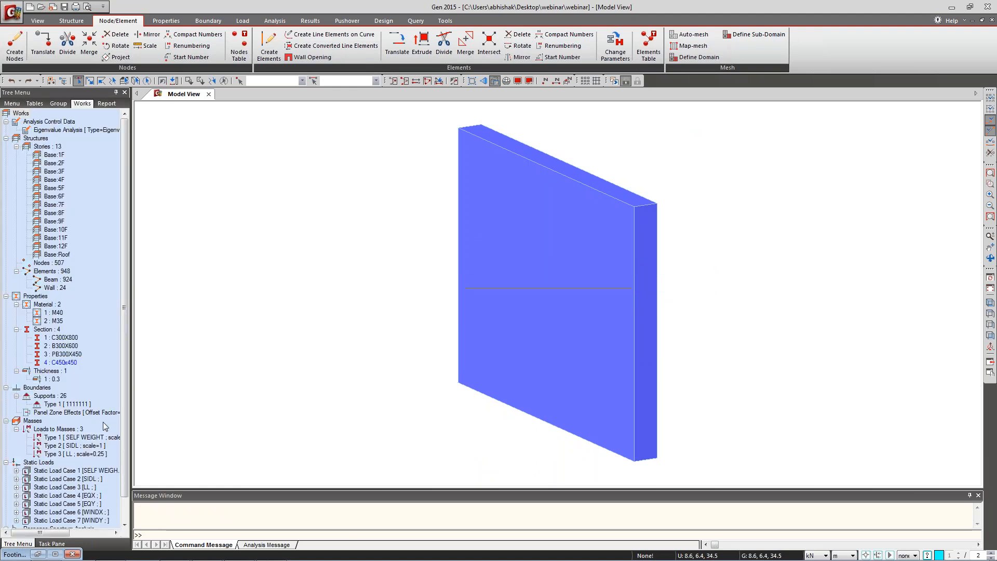
Start creating line elements on a curve and review the available curve types.
left_click(315, 35)
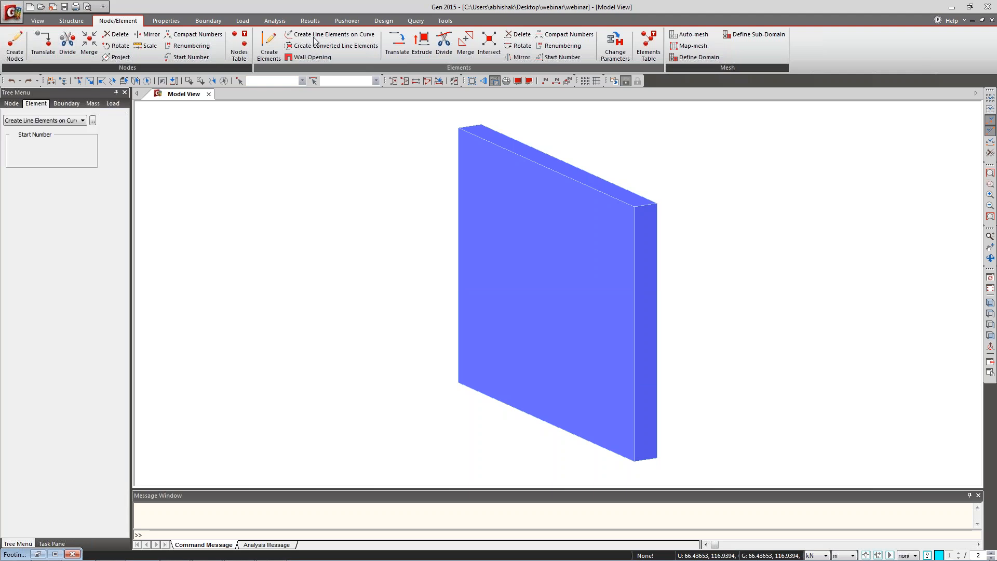
left_click(41, 184)
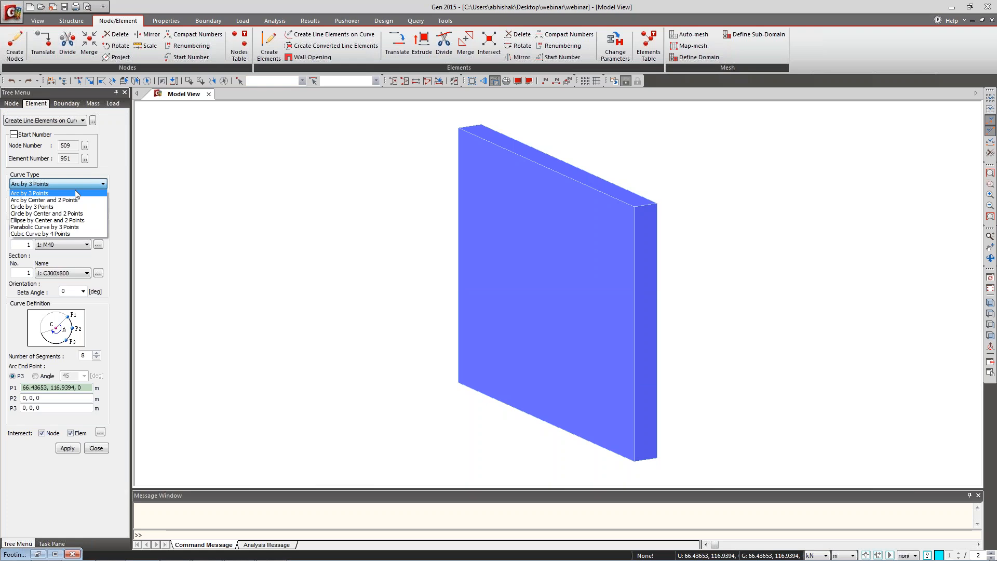
left_click(220, 307)
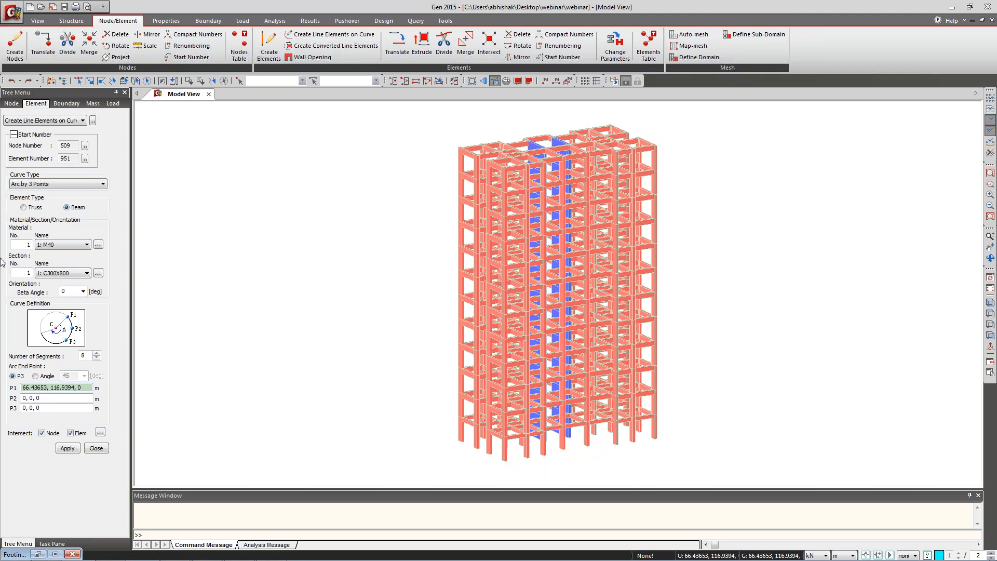
Review the file formats available for exporting the model, then leave without exporting.
left_click(12, 11)
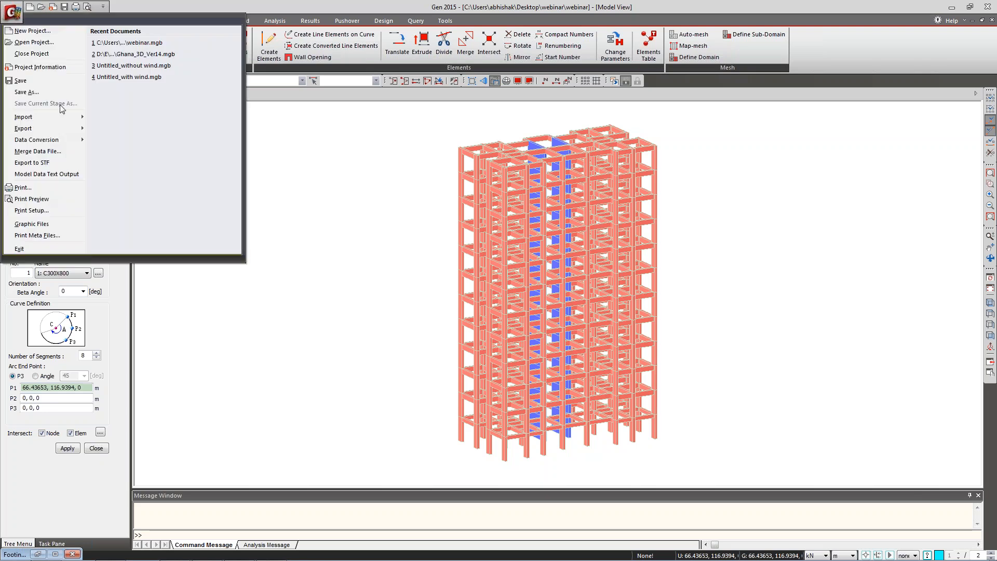
mouse_move(63, 128)
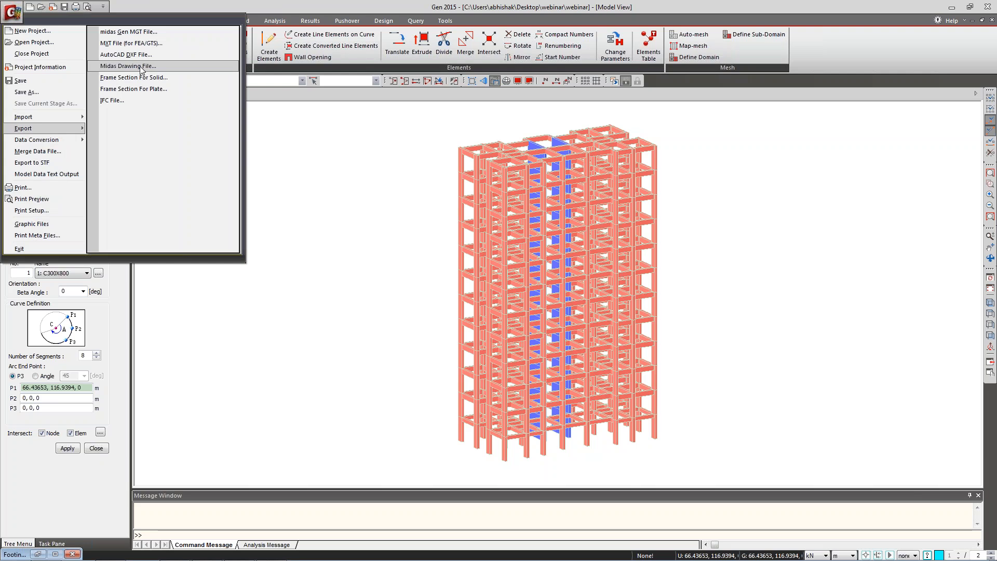
left_click(390, 166)
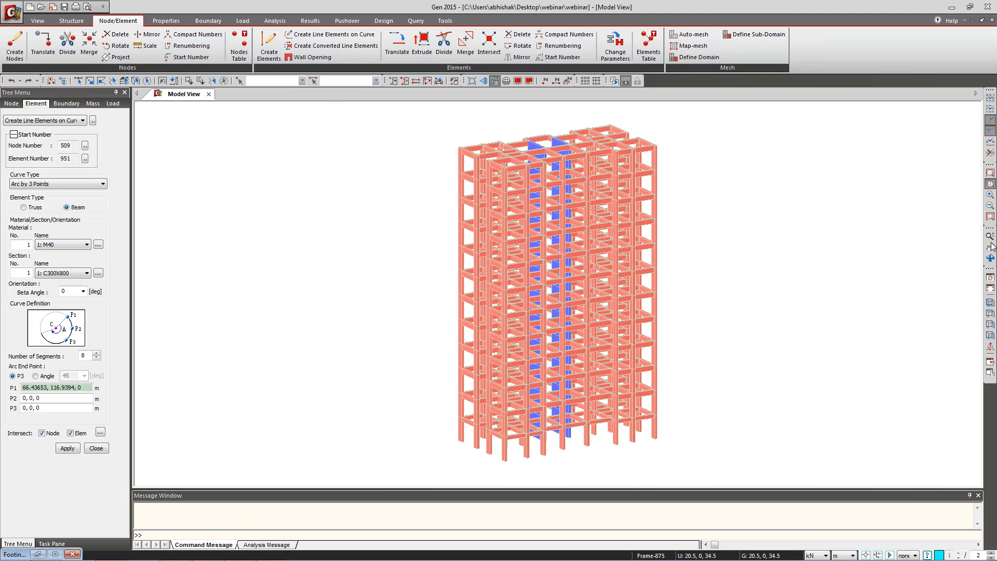
Isolate the beams of the roof level by selecting them in side view and show them in isometric view.
left_click(991, 336)
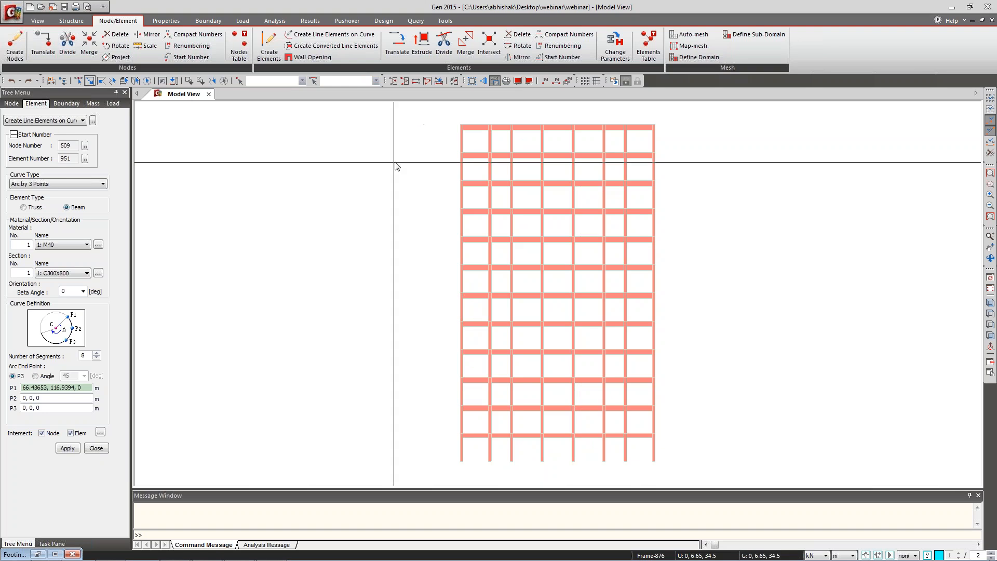
left_click_drag(456, 118, 679, 138)
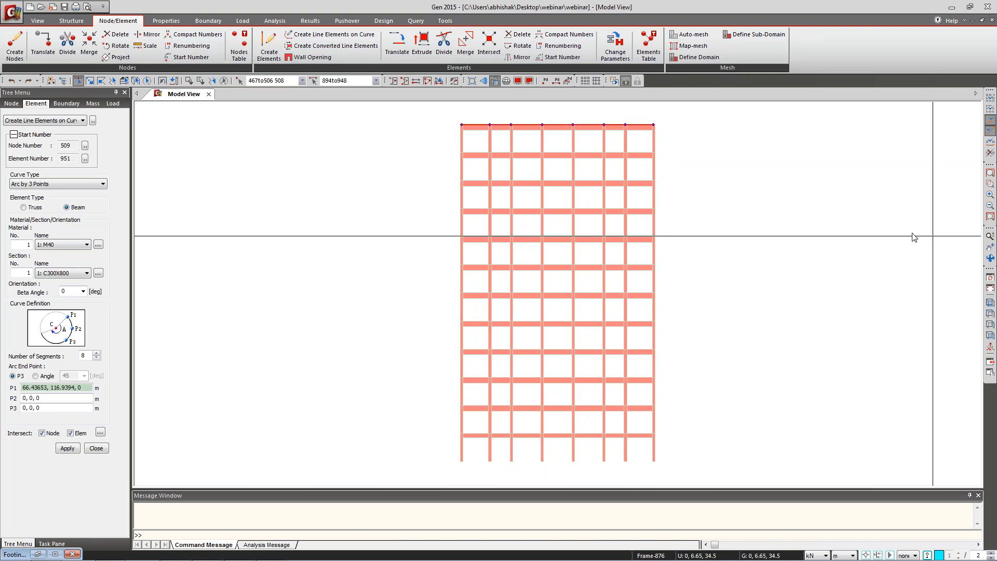
left_click(393, 81)
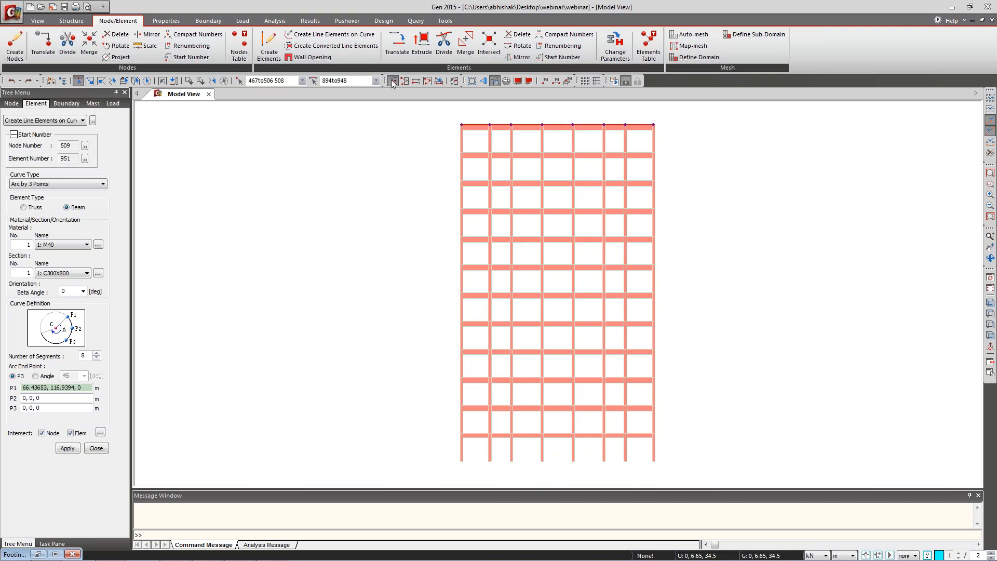
left_click(990, 303)
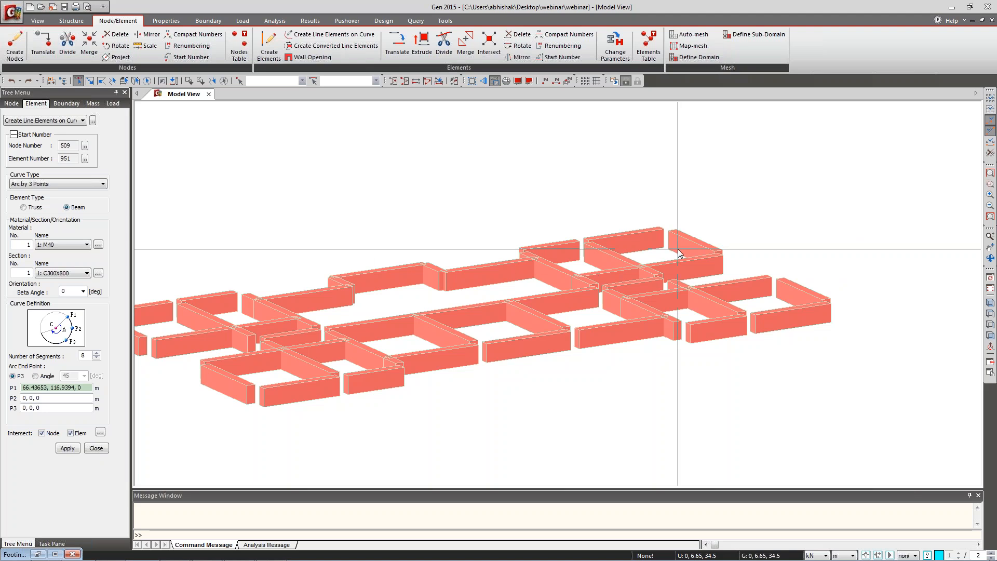
Set up an extrusion of the roof's outer end beam from line element to planar element, without removing the source beam.
left_click(699, 237)
right_click(502, 183)
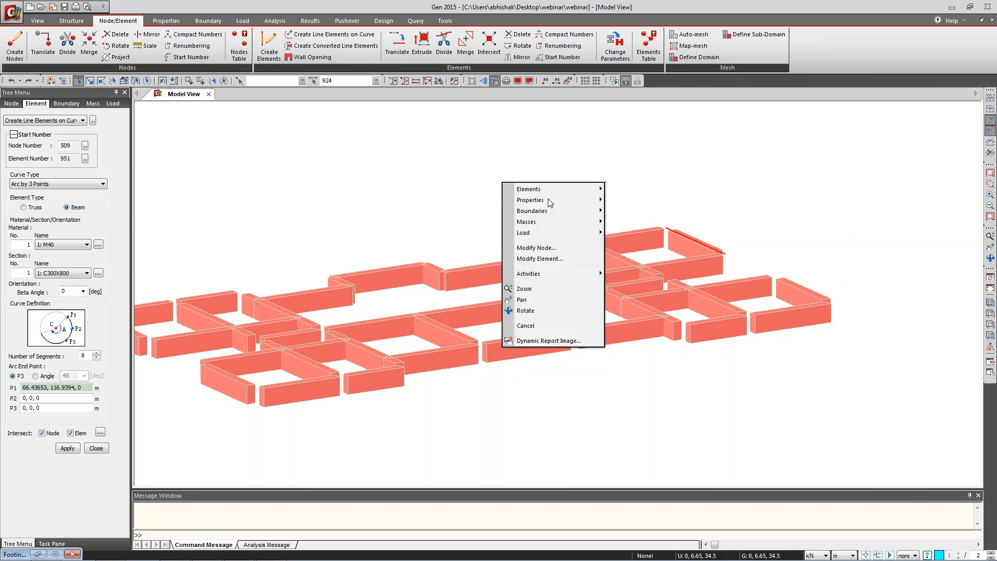
mouse_move(561, 188)
left_click(643, 253)
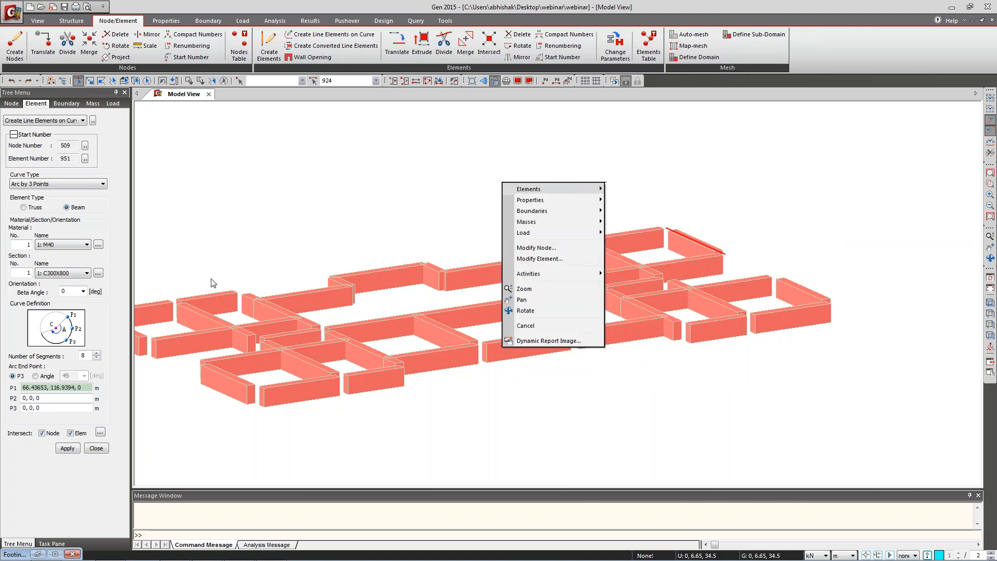
left_click(57, 190)
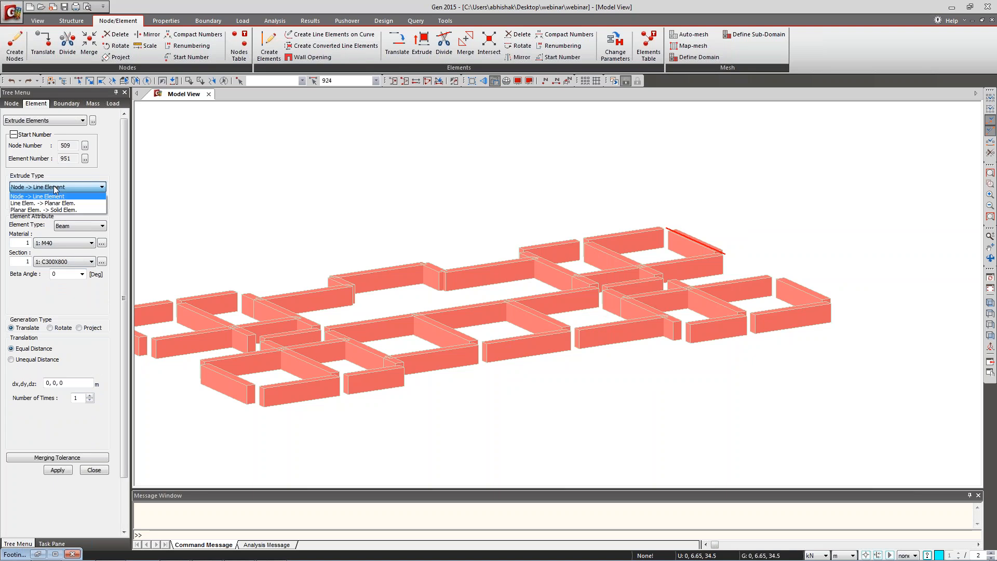
left_click(47, 202)
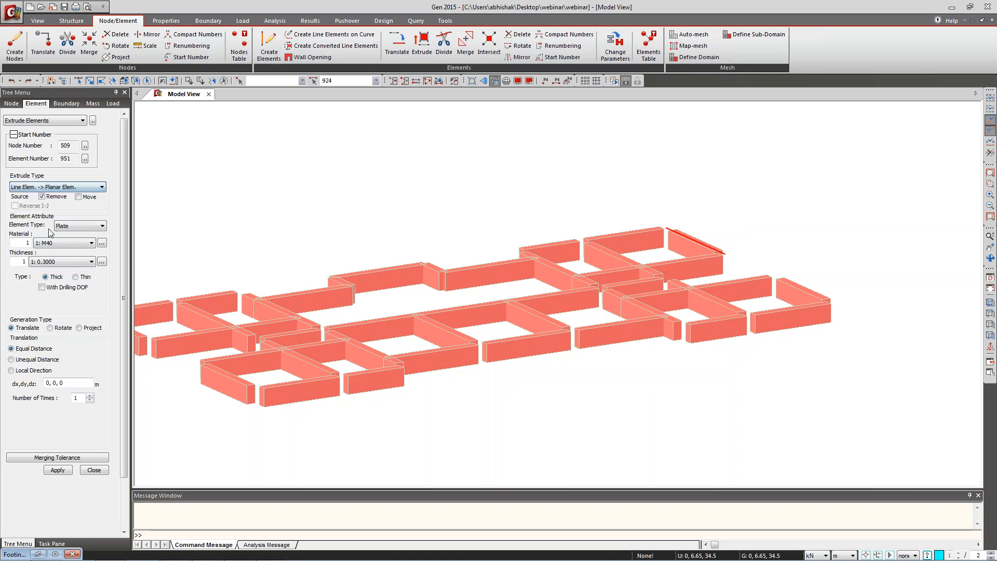
left_click(42, 197)
left_click(42, 196)
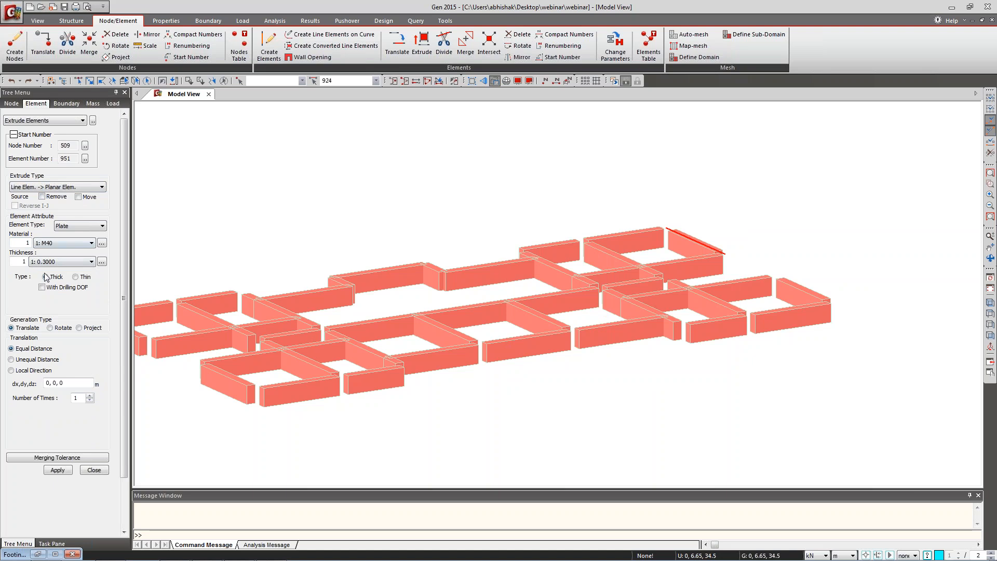
Define the extruded element as a plate of material M35 with thickness 0.3000.
left_click(73, 225)
left_click(73, 225)
left_click(62, 243)
left_click(56, 261)
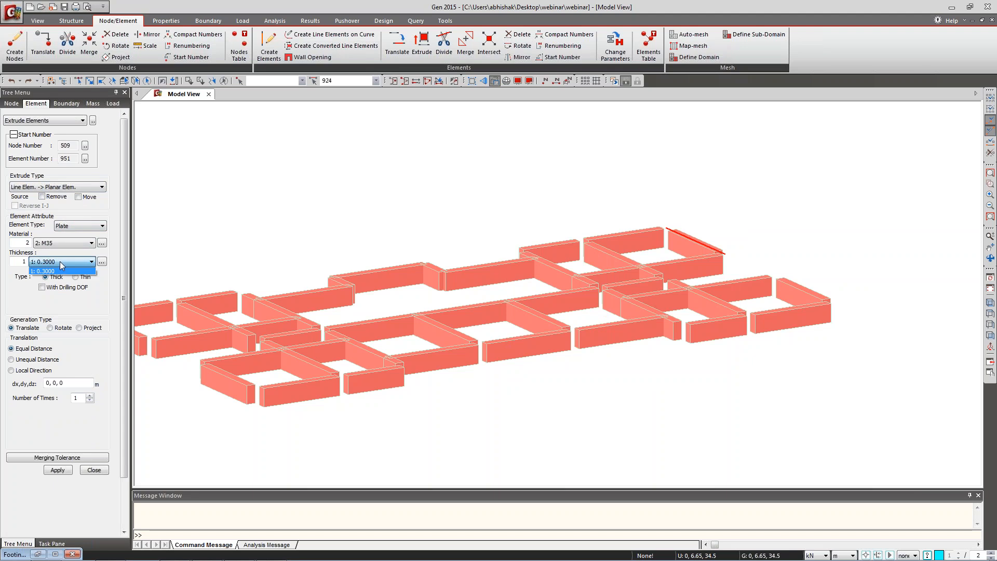
left_click(60, 261)
left_click(61, 269)
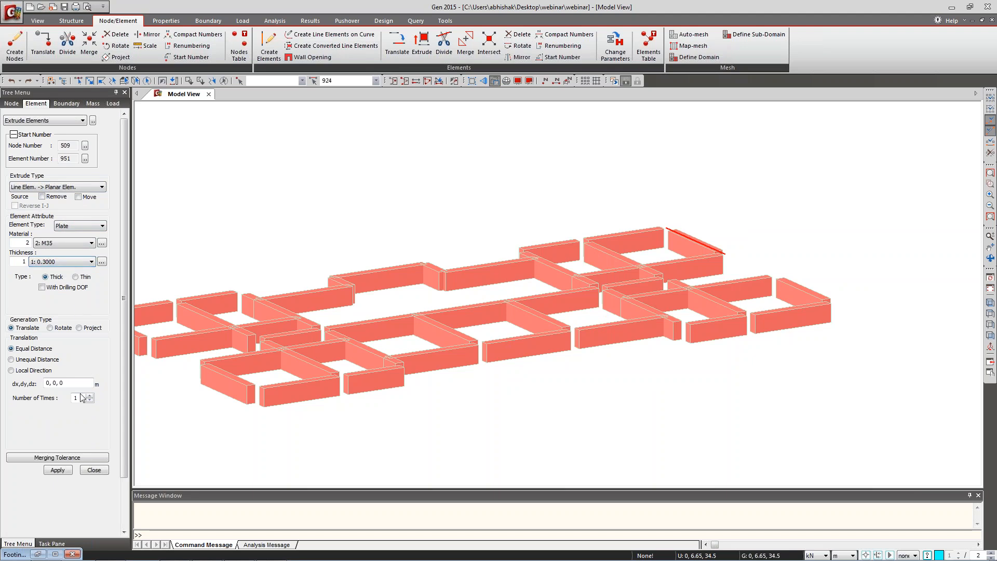
Extrude the end beam into a cantilever slab with a dx,dy,dz translation of 1.5, 0, 0 m and close the extrusion settings.
left_click(52, 383)
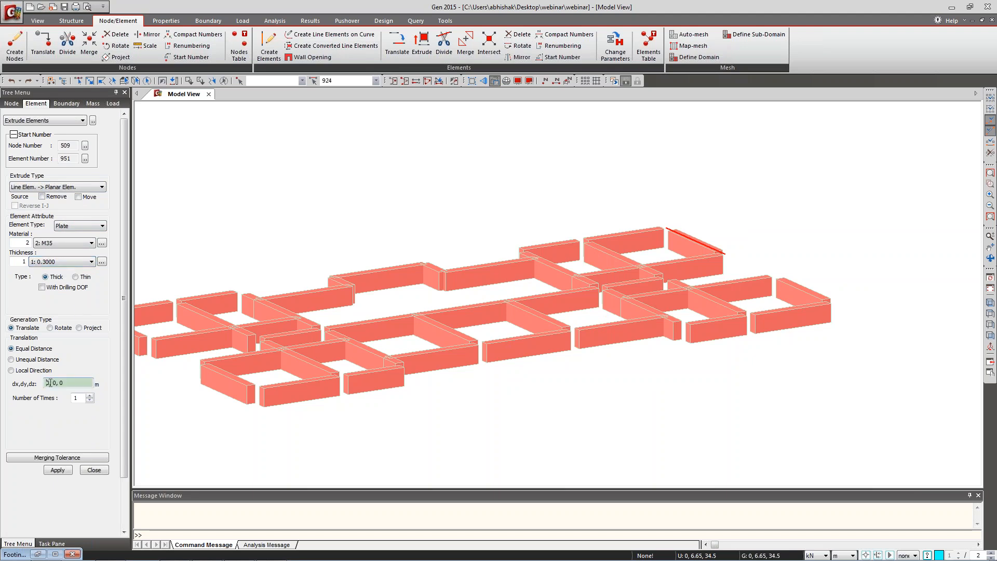
double_click(47, 383)
type("1.5")
left_click(58, 471)
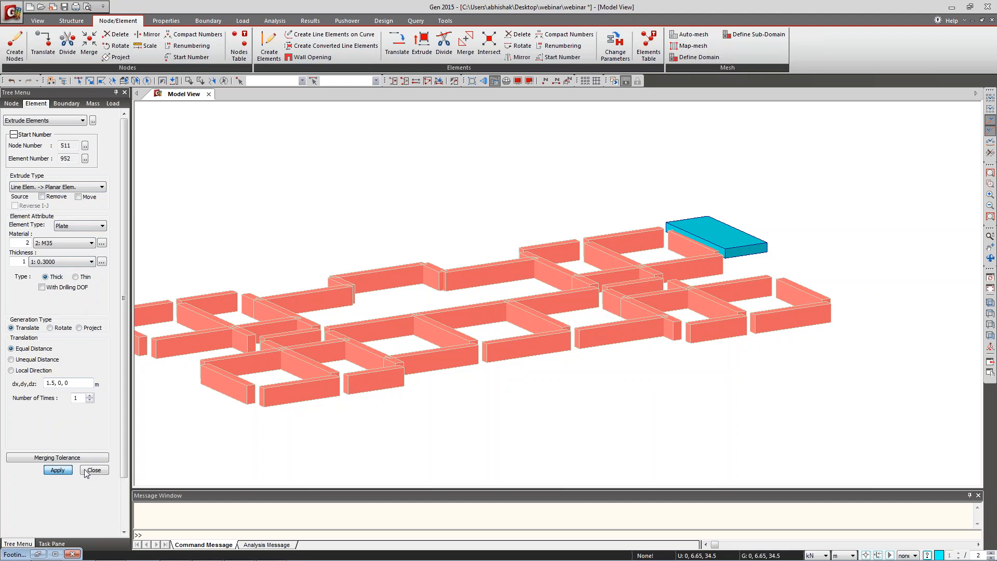
left_click(90, 470)
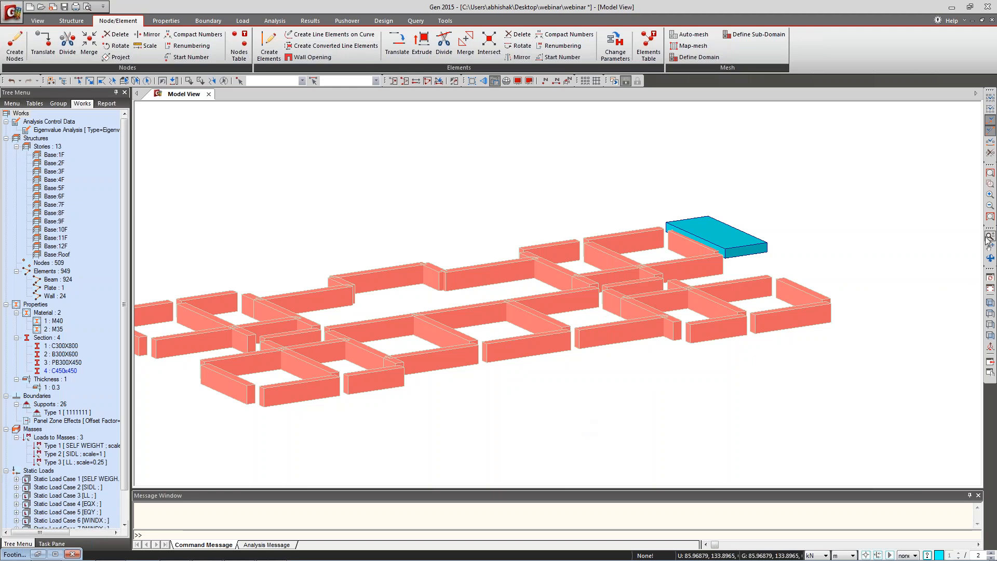
Auto-mesh the cantilever slab plate using the Planar Elements method, Quadrilateral type and a 1 m mesh length.
left_click(991, 183)
left_click_drag(796, 201, 647, 285)
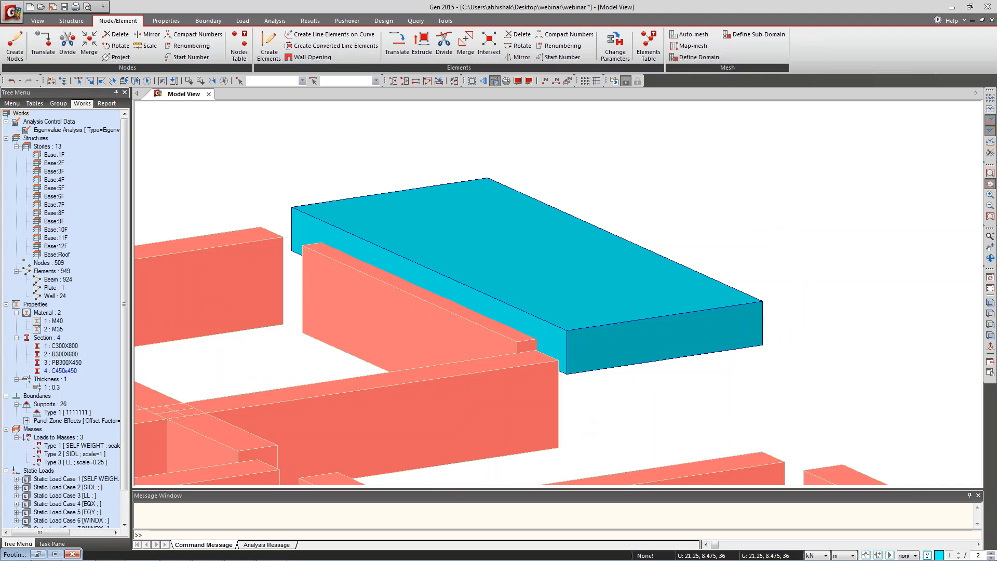
left_click(990, 184)
left_click(78, 81)
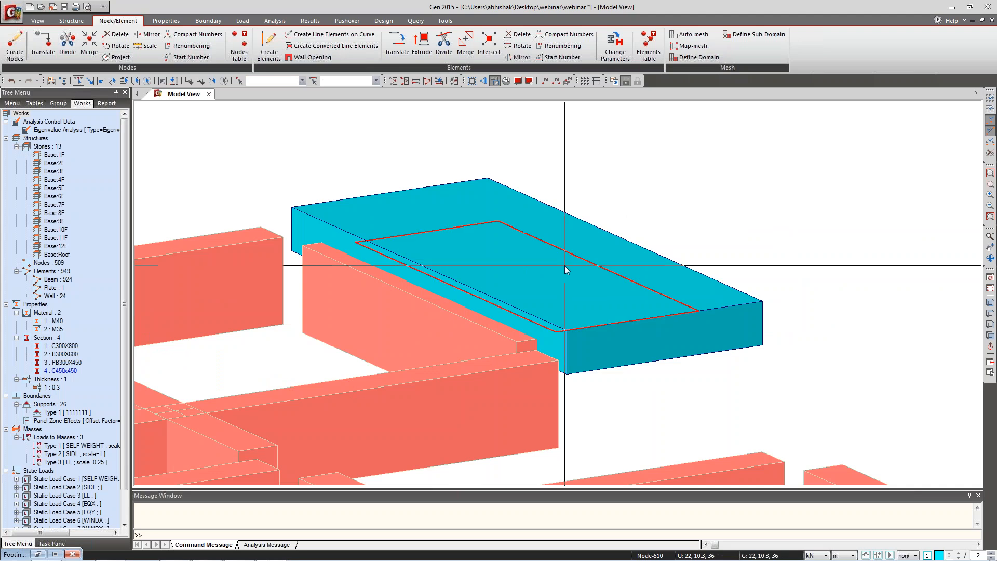
left_click(508, 317)
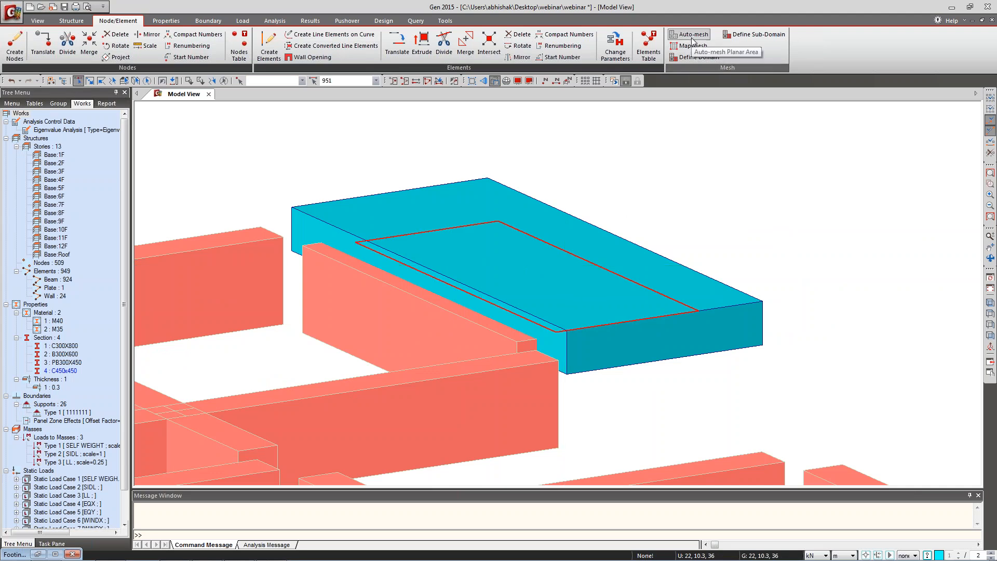
left_click(692, 40)
left_click(58, 152)
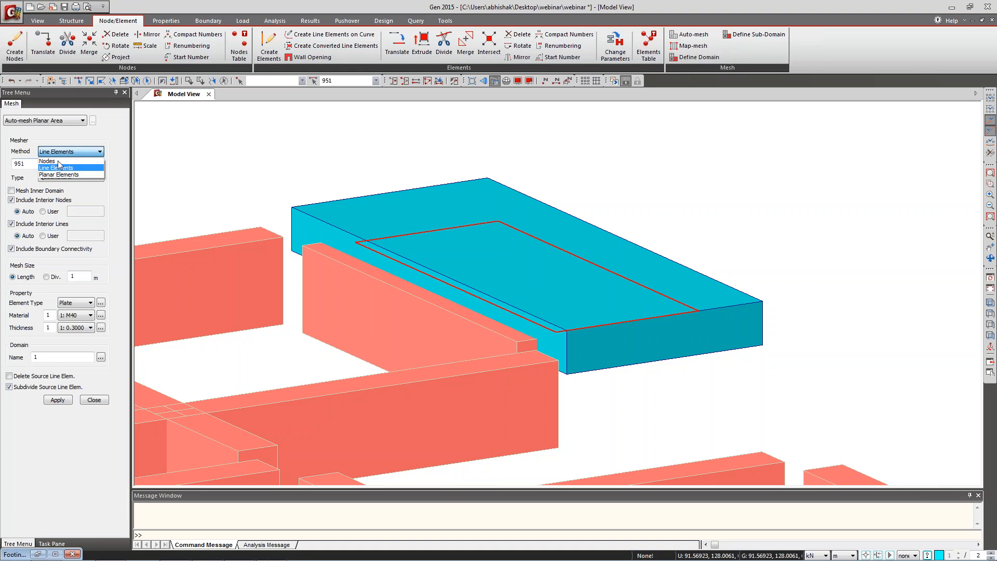
left_click(62, 175)
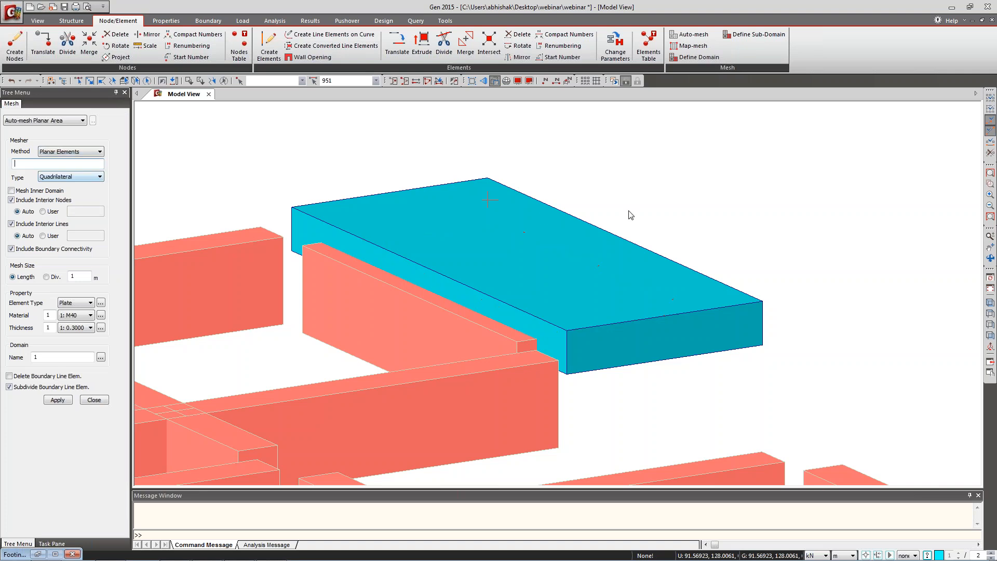
left_click(162, 81)
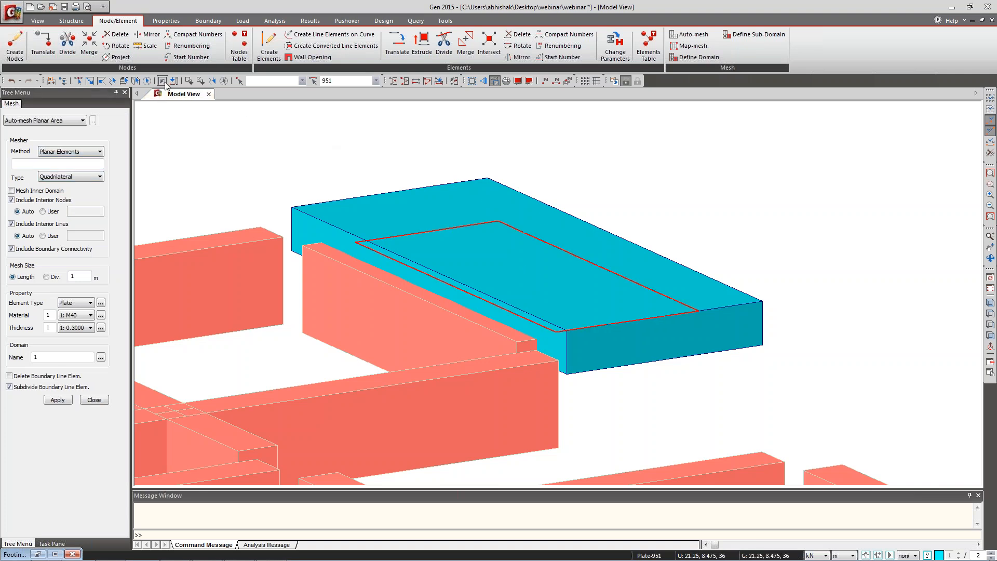
left_click(57, 400)
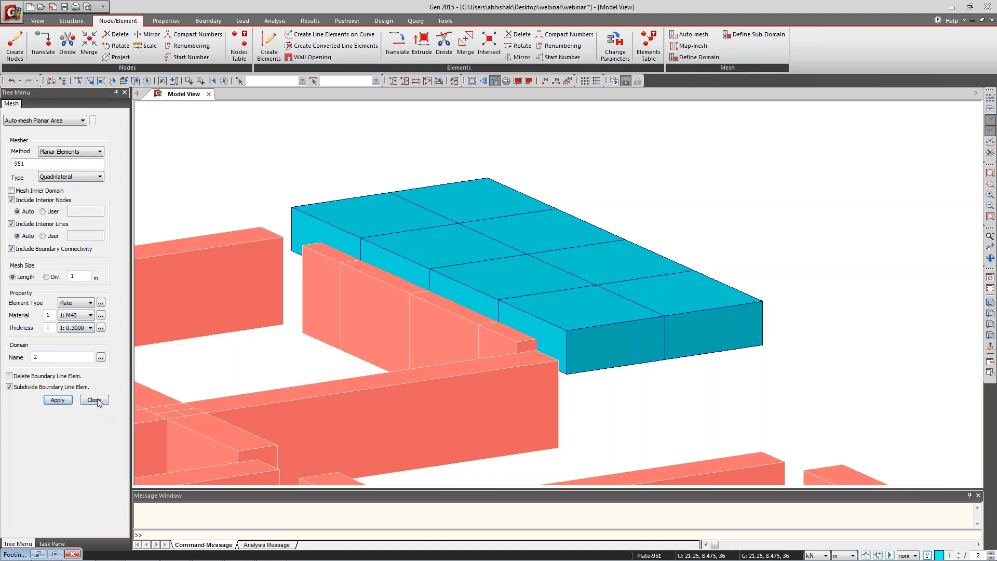
left_click(97, 401)
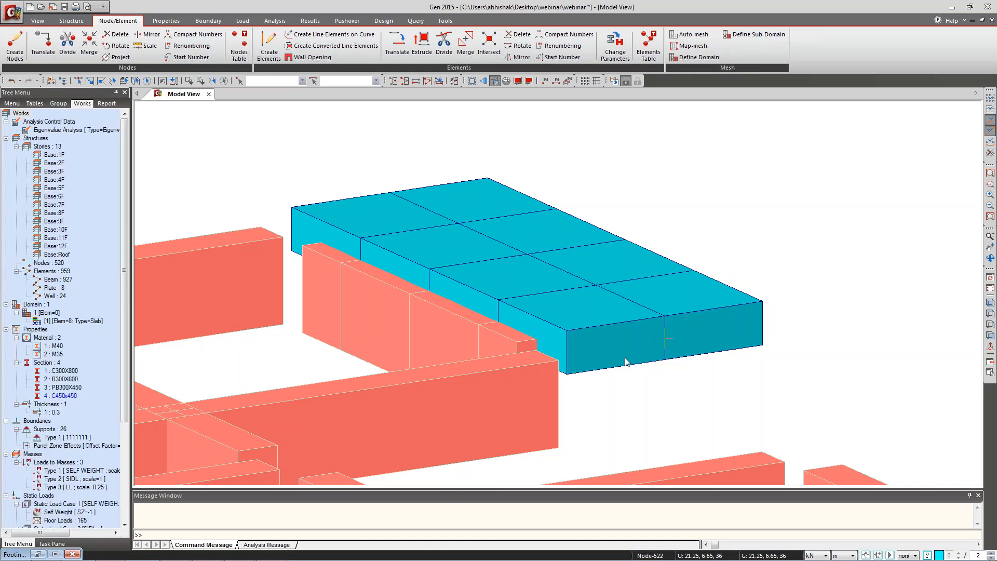
Undo the slab mesh and the plate extrusion, and activate the whole building model again.
mouse_move(626, 362)
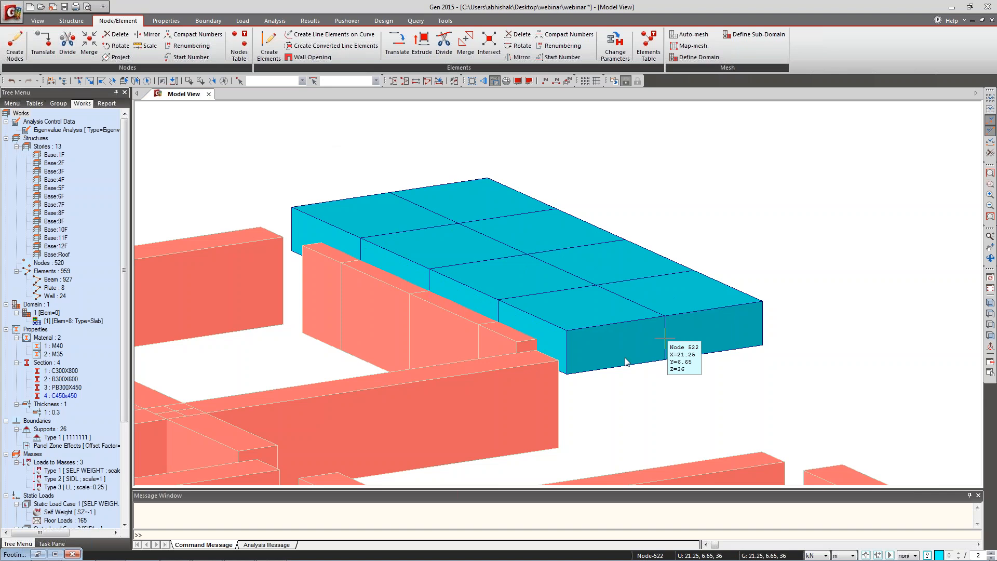
key("ctrl+z")
key("ctrl+z")
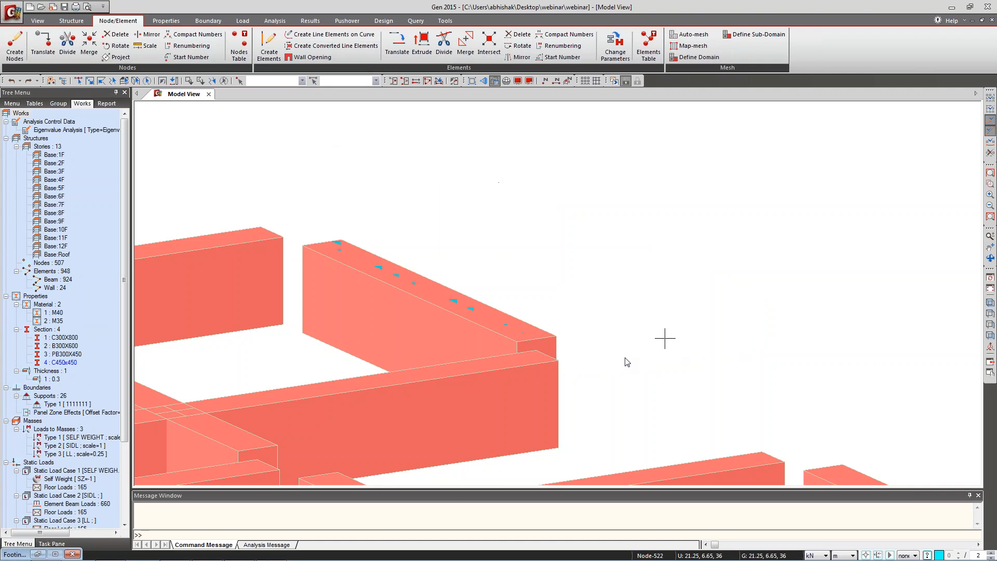
key("ctrl+Home")
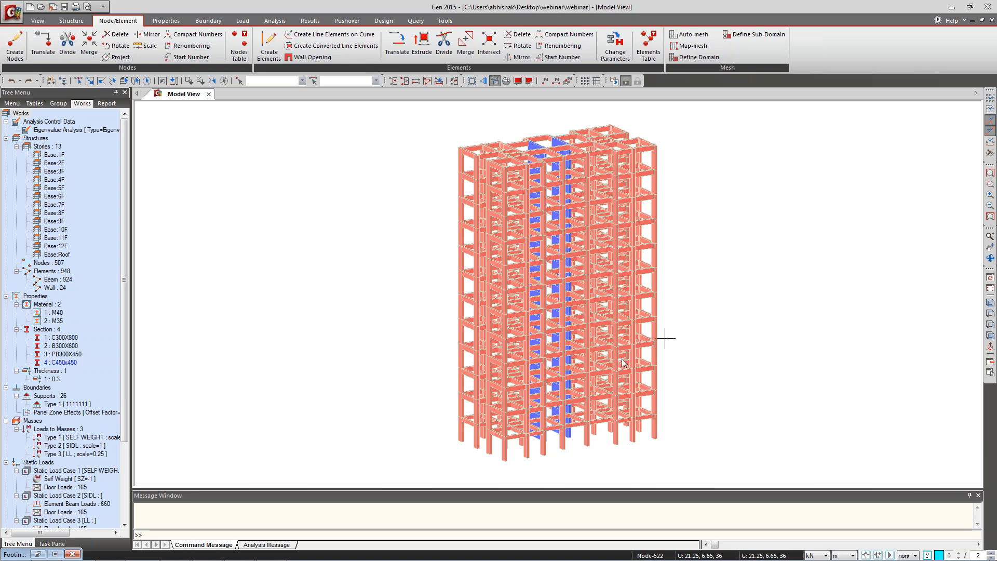
Switch to the top view and display the wall IDs on the two walls in the plan.
left_click(990, 314)
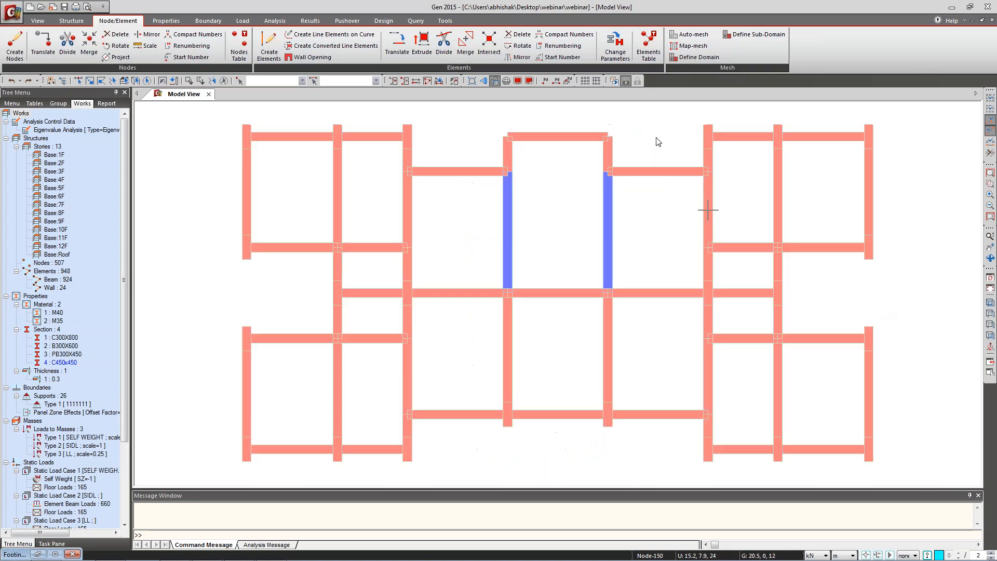
left_click(518, 82)
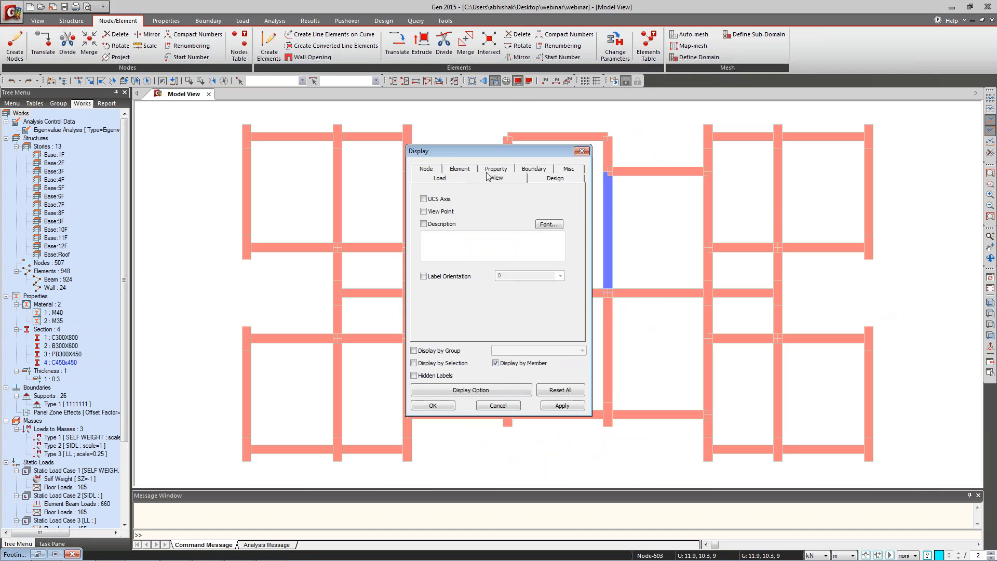
left_click(459, 169)
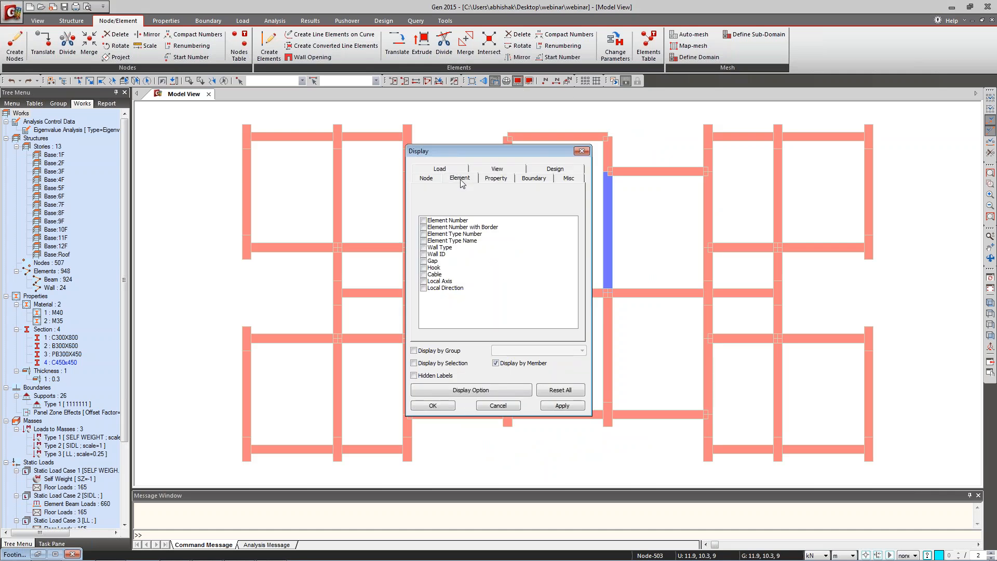
left_click(424, 254)
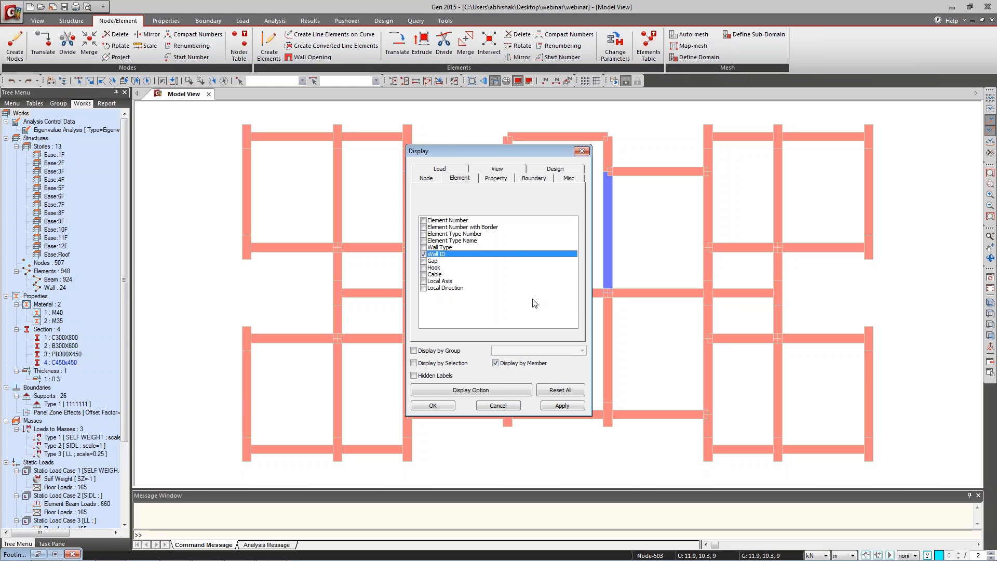
left_click(564, 409)
left_click_drag(483, 157, 320, 159)
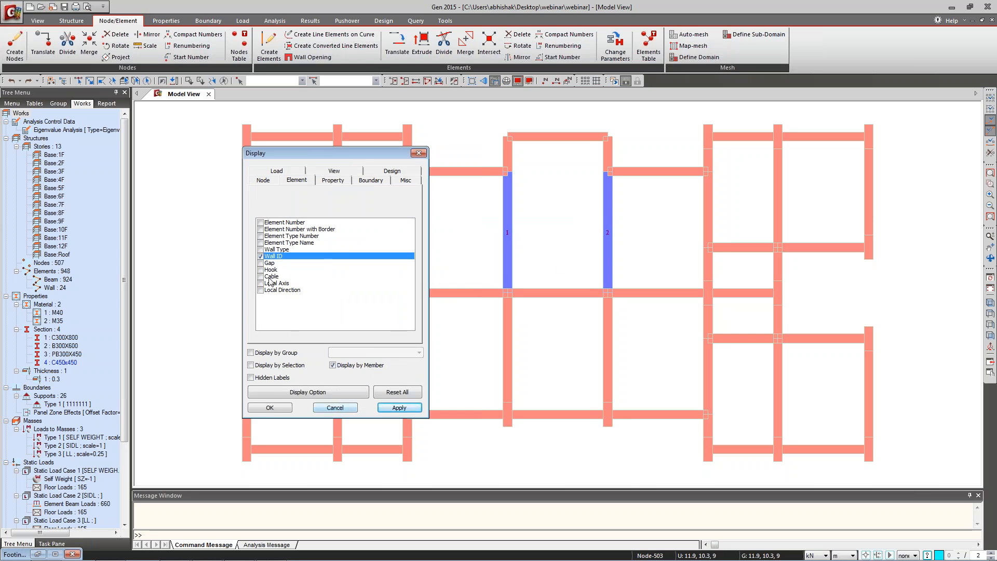
Turn off the Wall ID labels in the plan view and confirm the display settings.
left_click(261, 256)
left_click(342, 412)
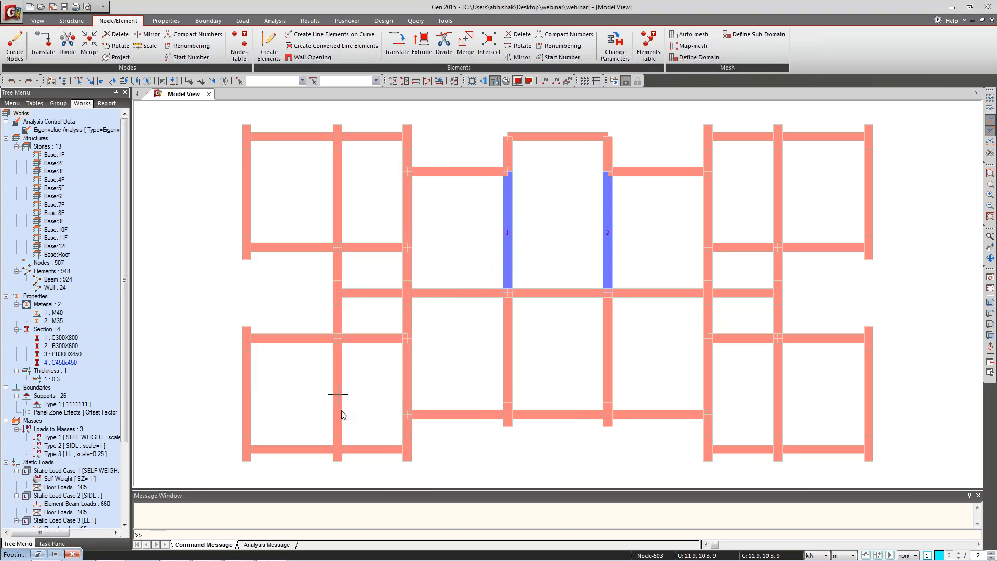
scroll(526, 286, "down", 1)
scroll(526, 290, "up", 1)
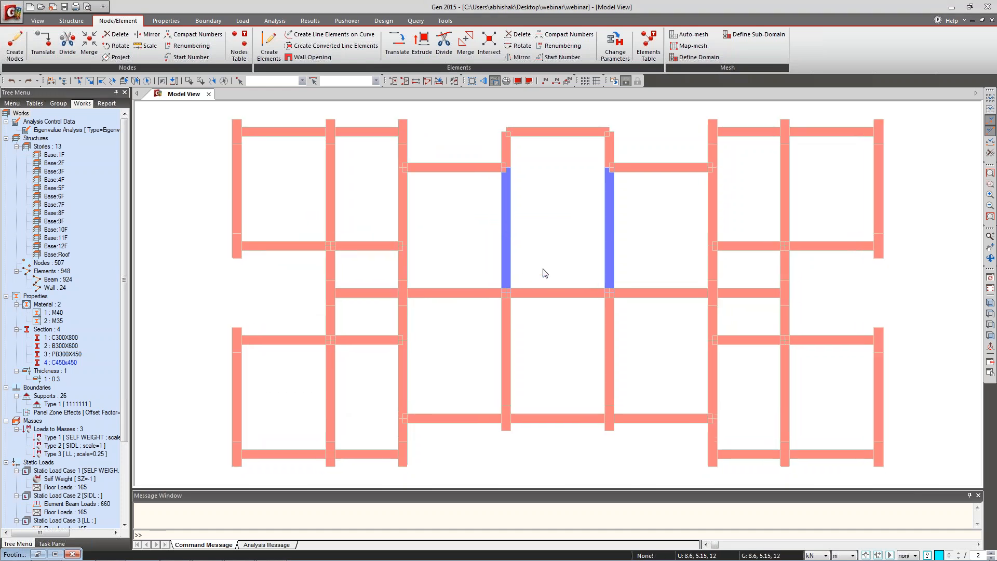
left_click(518, 82)
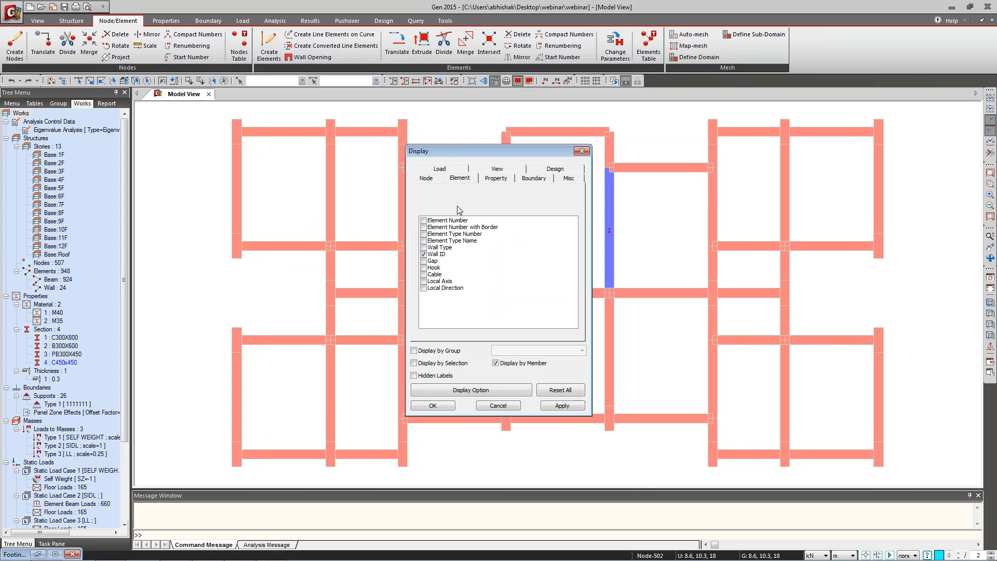
left_click(434, 254)
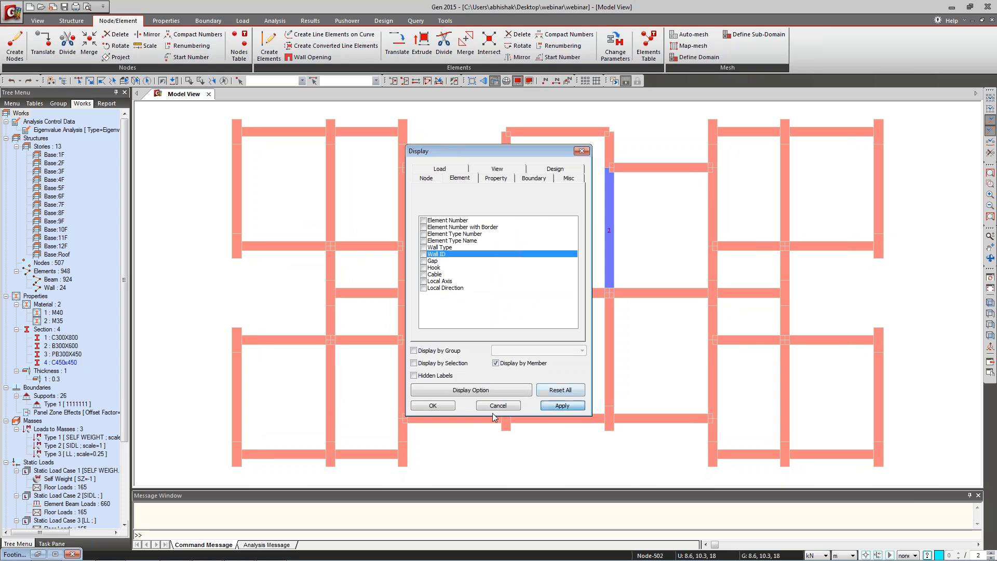
left_click(448, 408)
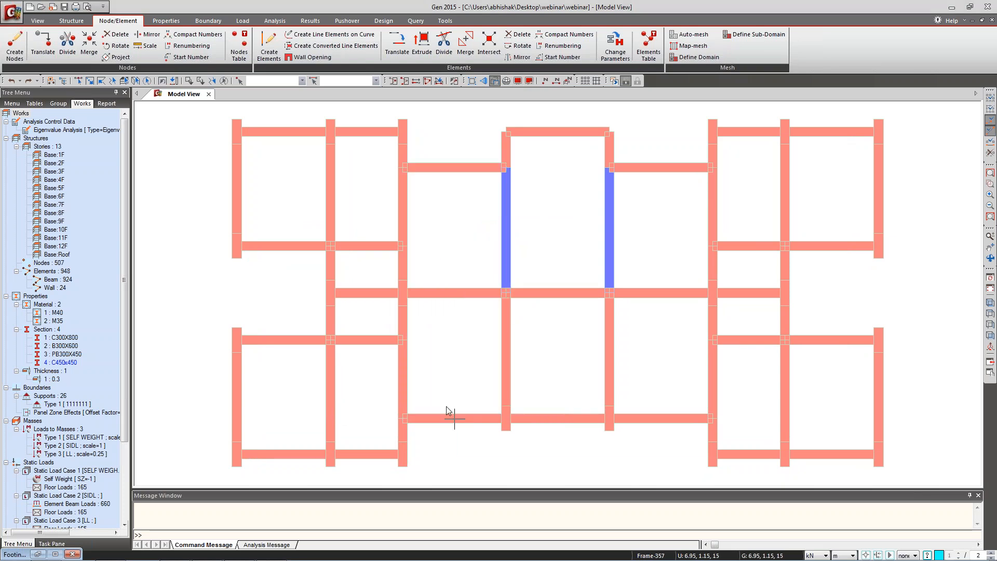
Examine the Floor Diaphragm settings in the building's story data, including story 3F, and close the table.
mouse_move(448, 410)
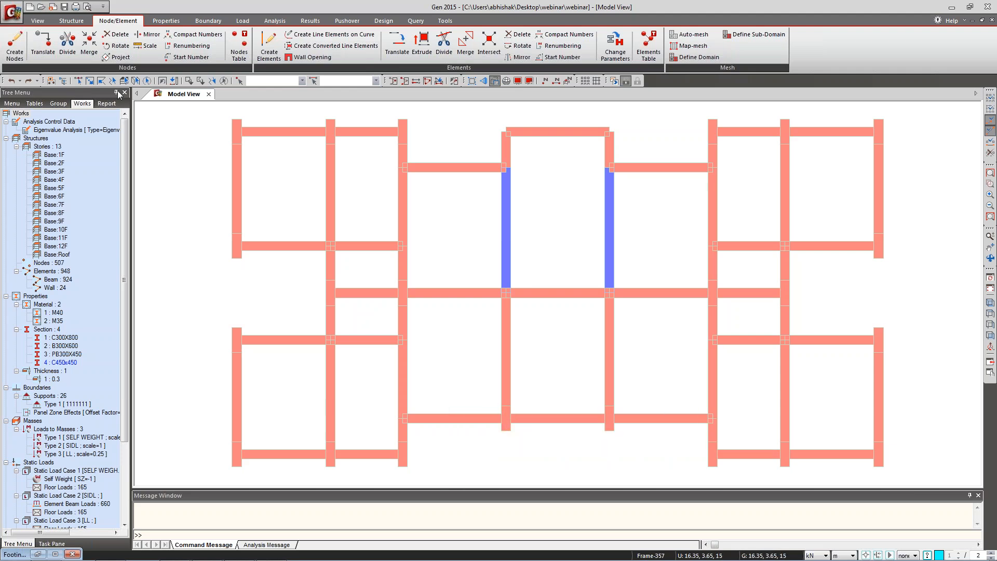
left_click(77, 21)
left_click(87, 48)
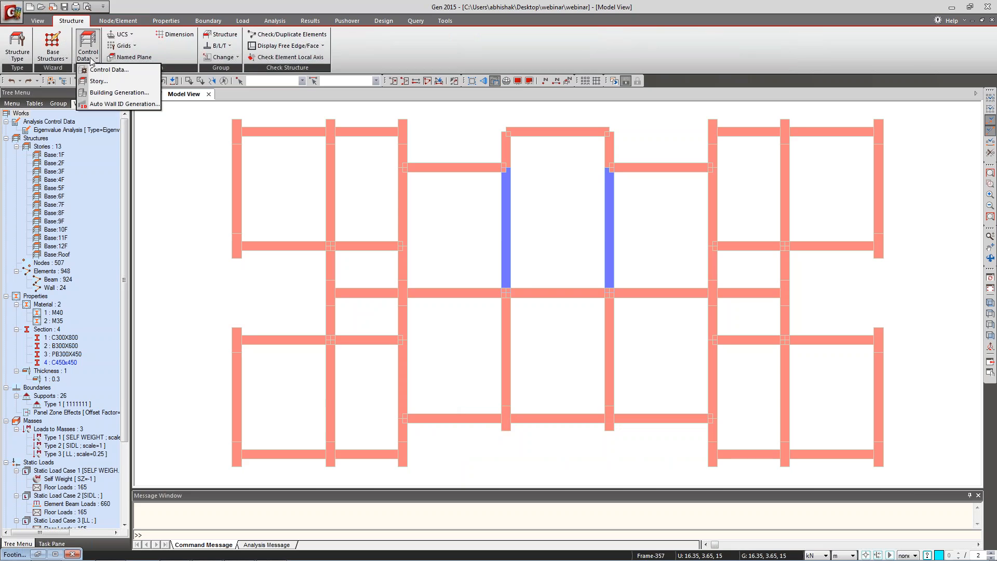
left_click(106, 83)
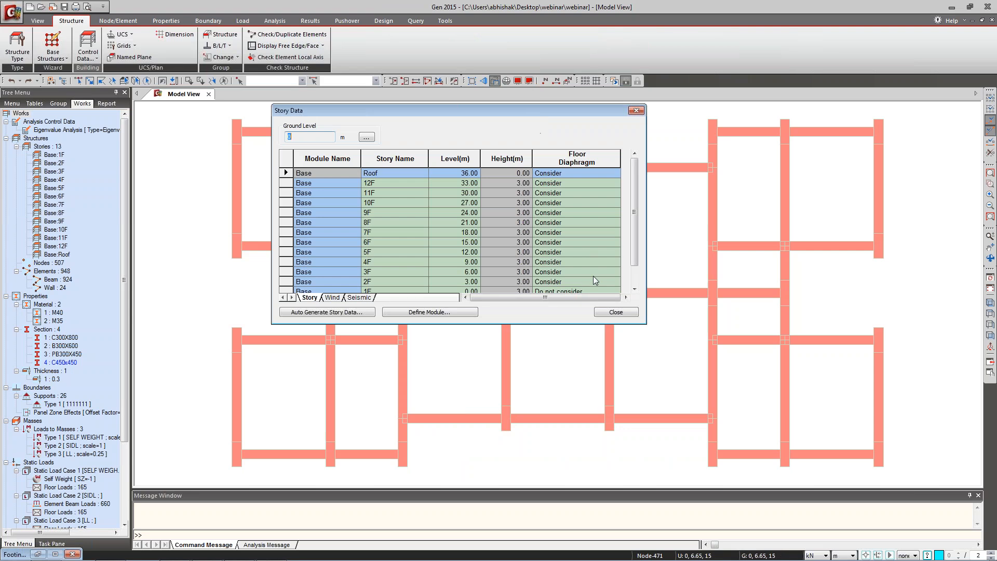
left_click(594, 276)
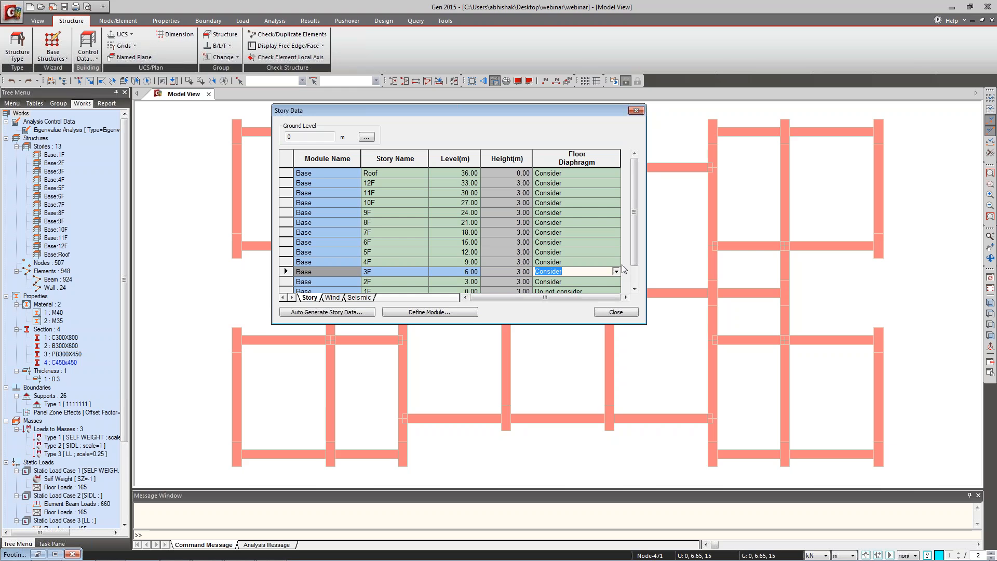
left_click(616, 312)
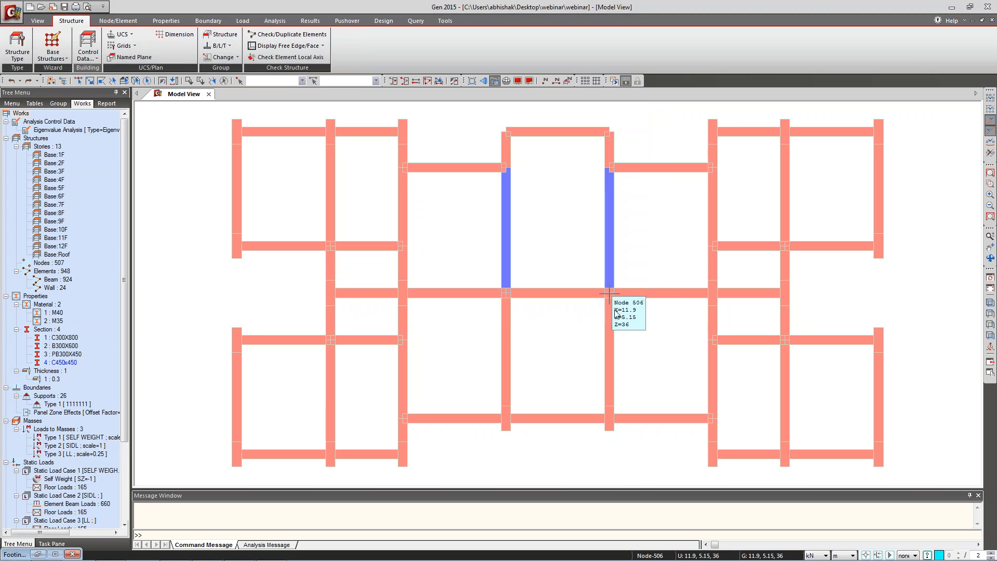
Save the plan view of the building as a Dynamic Report image under the default name.
mouse_move(912, 560)
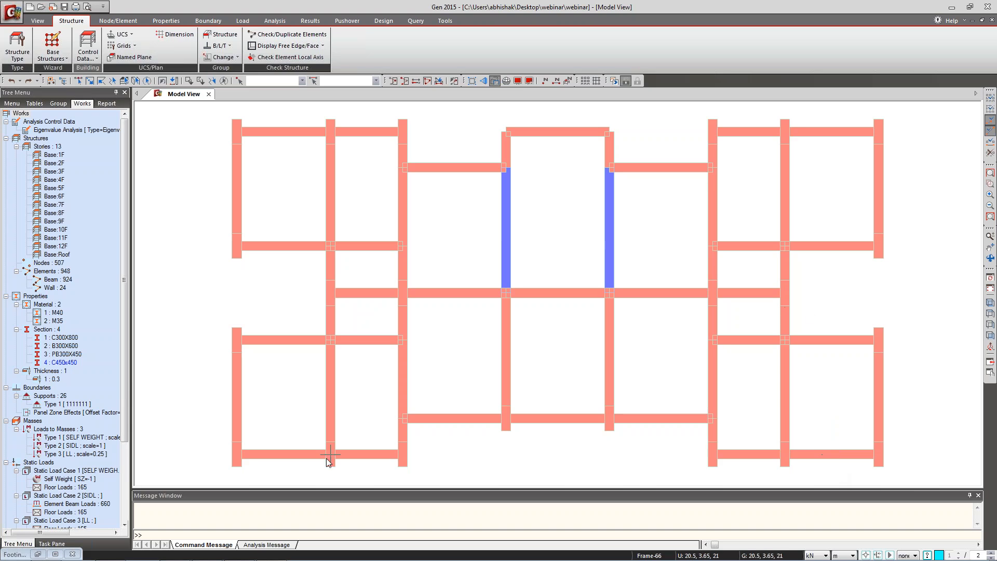
right_click(248, 277)
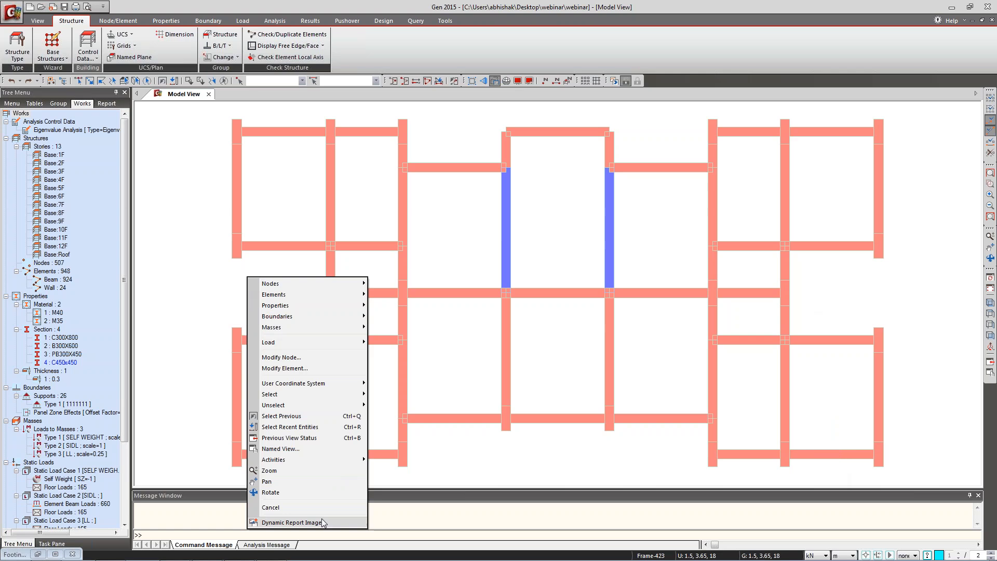
left_click(291, 522)
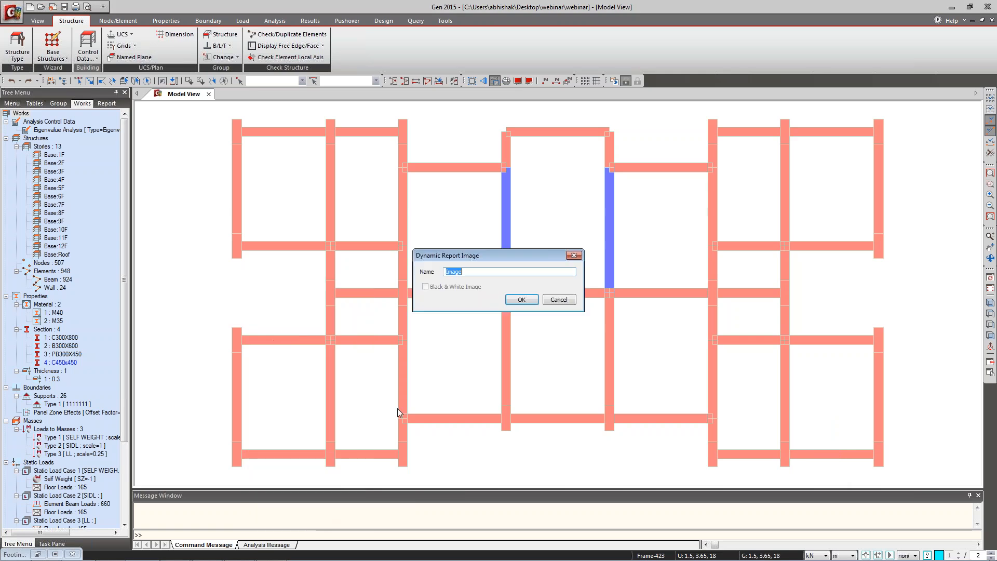
left_click(522, 300)
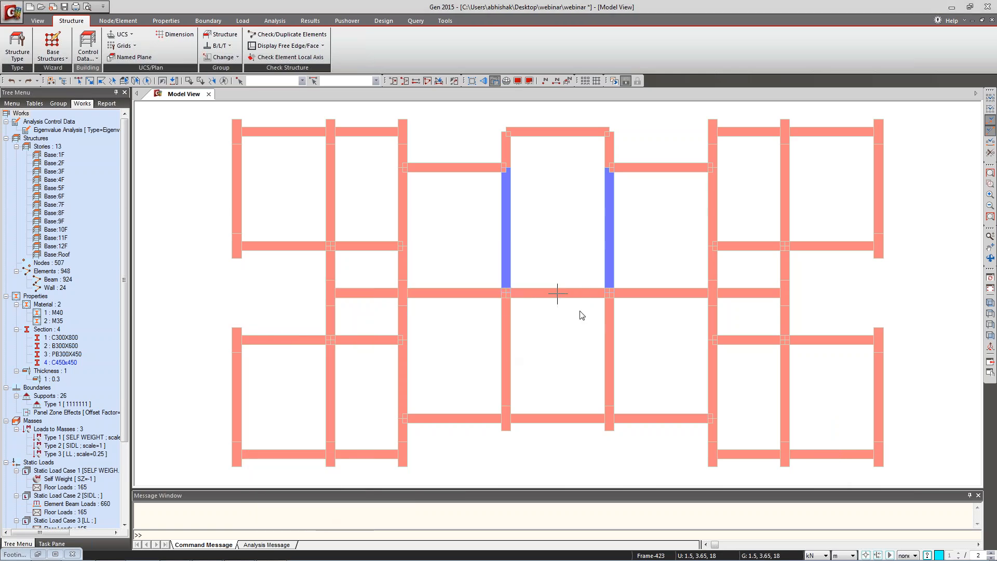
Show the building in isometric view and save it as a Dynamic Report image under the default name.
left_click(990, 302)
right_click(349, 265)
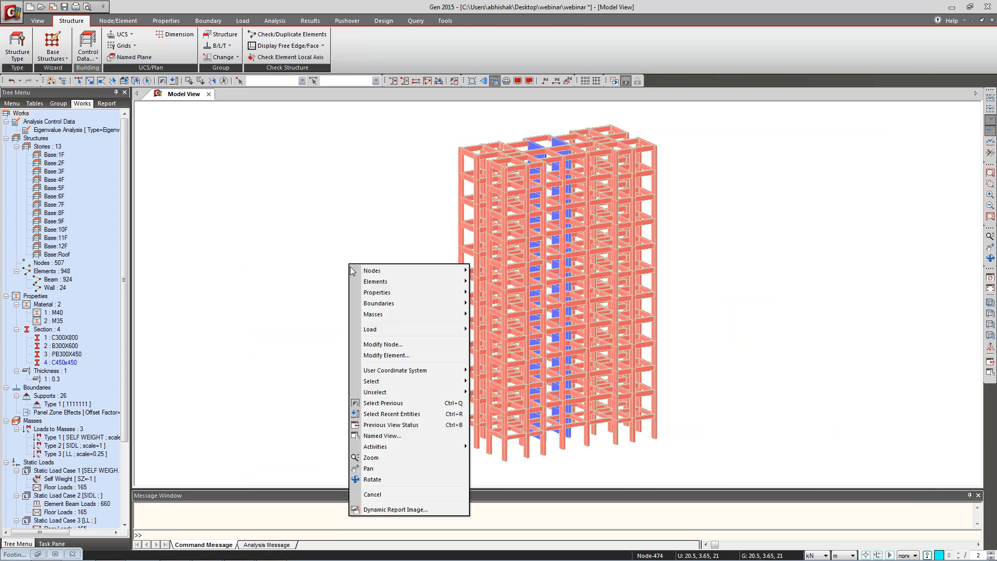
left_click(388, 510)
left_click(524, 301)
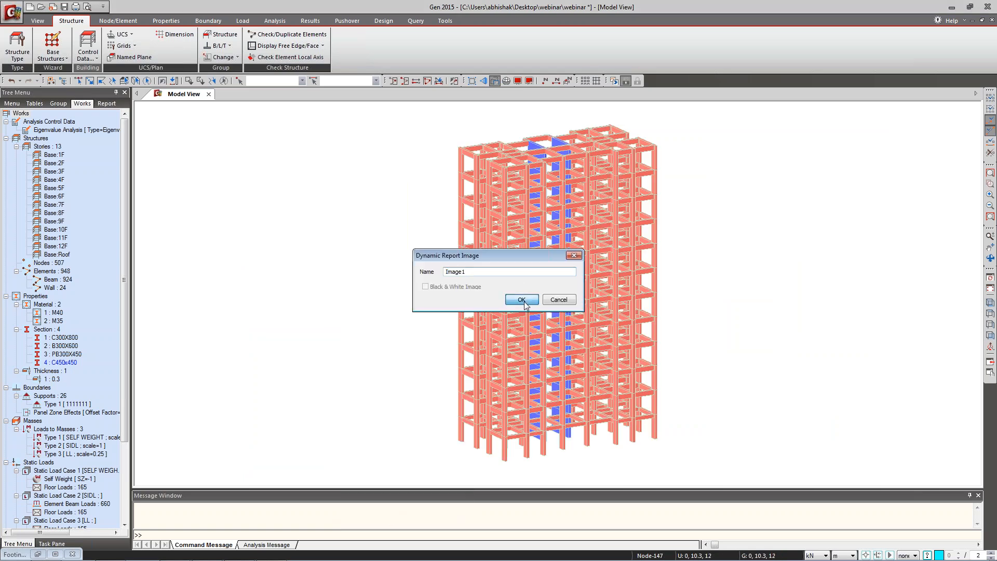
Show the building's front elevation and save it as a Dynamic Report image under the default name.
left_click(989, 337)
right_click(350, 220)
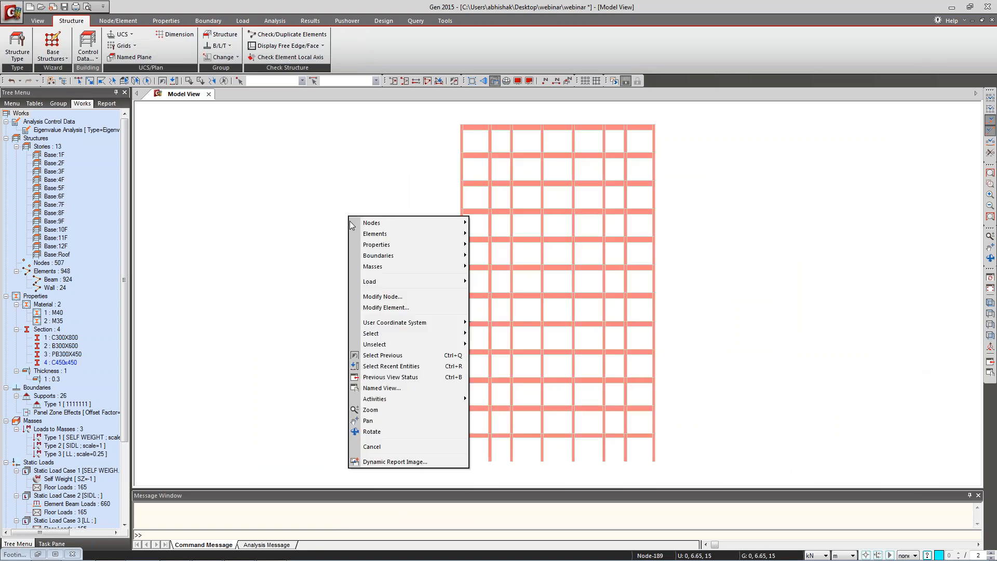
left_click(391, 461)
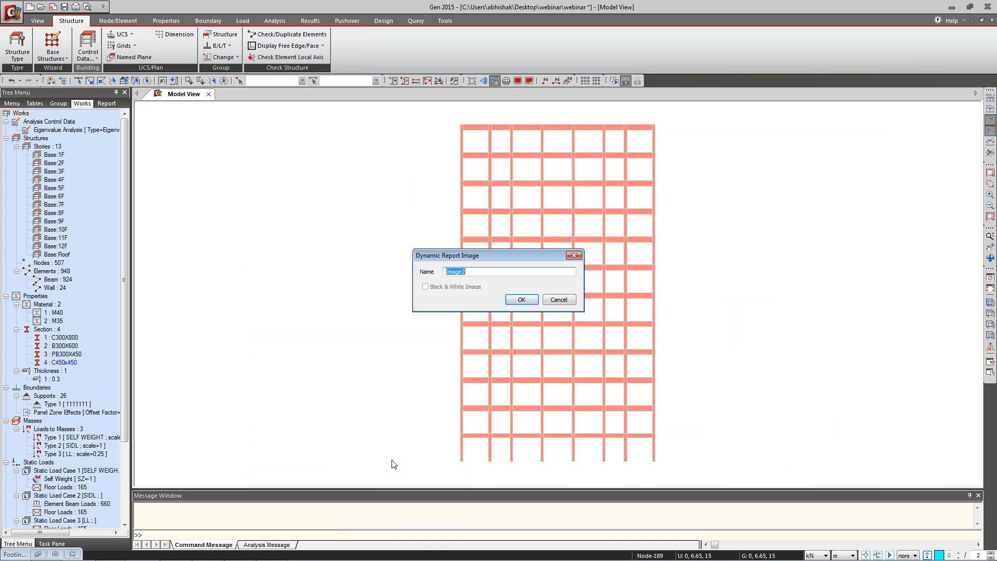
left_click(530, 299)
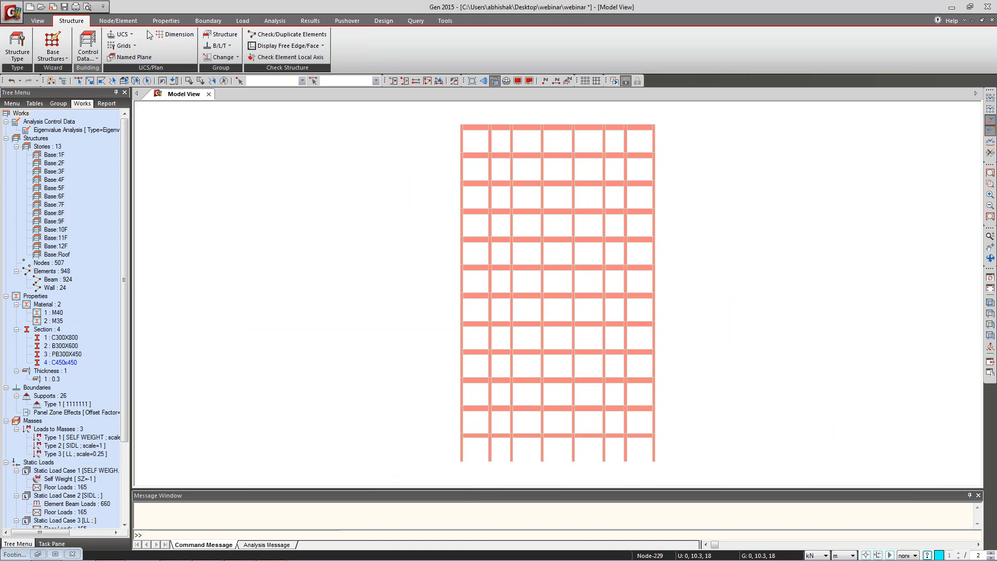
Add the X-direction Story Force chart from the WINDX wind load profile to the dynamic report and close the wind load settings.
left_click(306, 21)
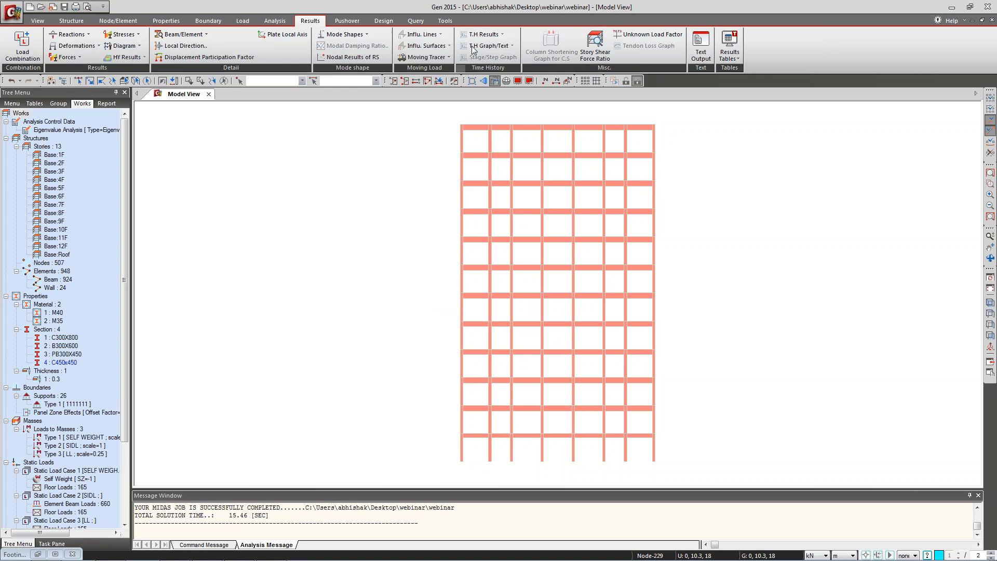
left_click(243, 21)
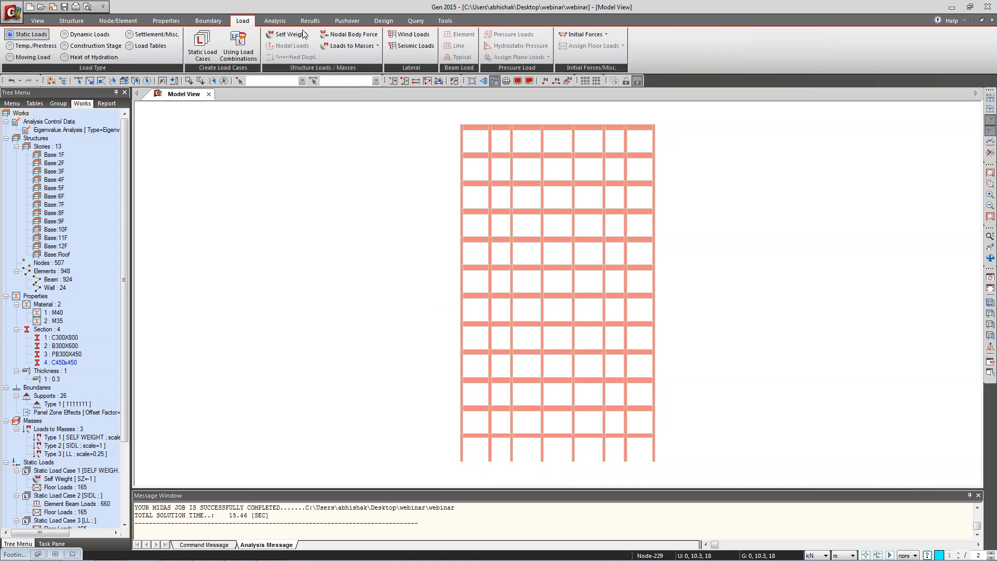
left_click(413, 34)
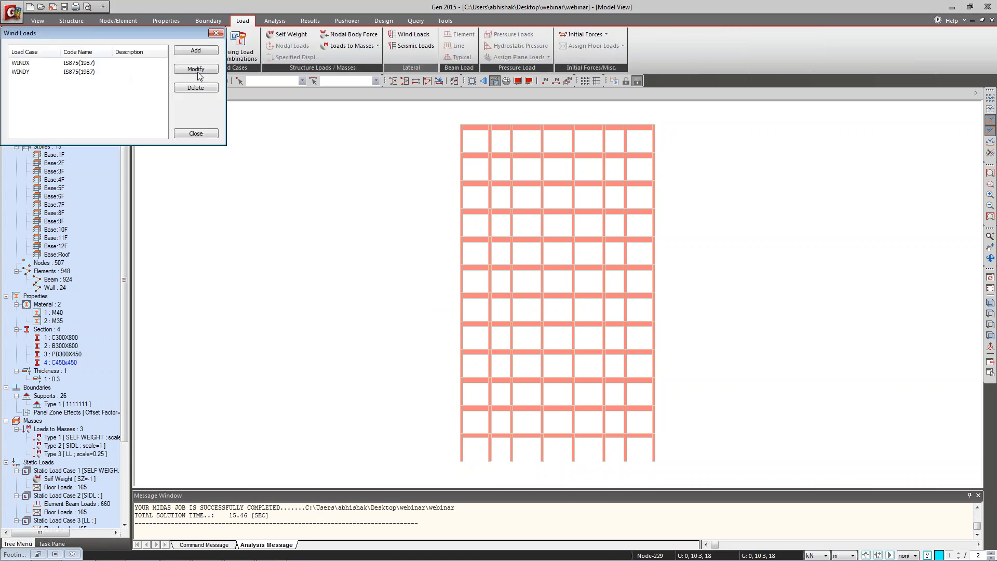
left_click(196, 70)
left_click(269, 392)
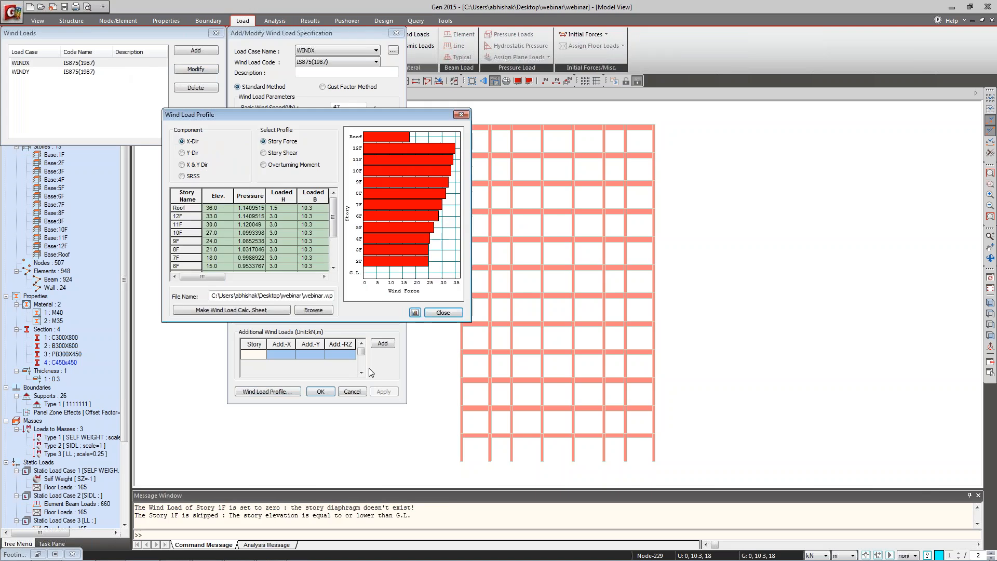
left_click(415, 313)
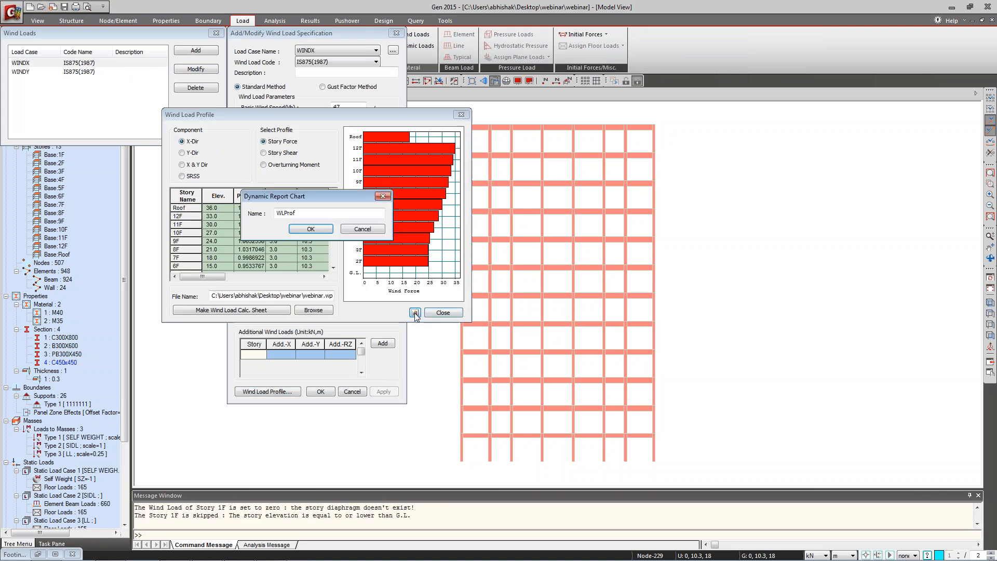
left_click(309, 229)
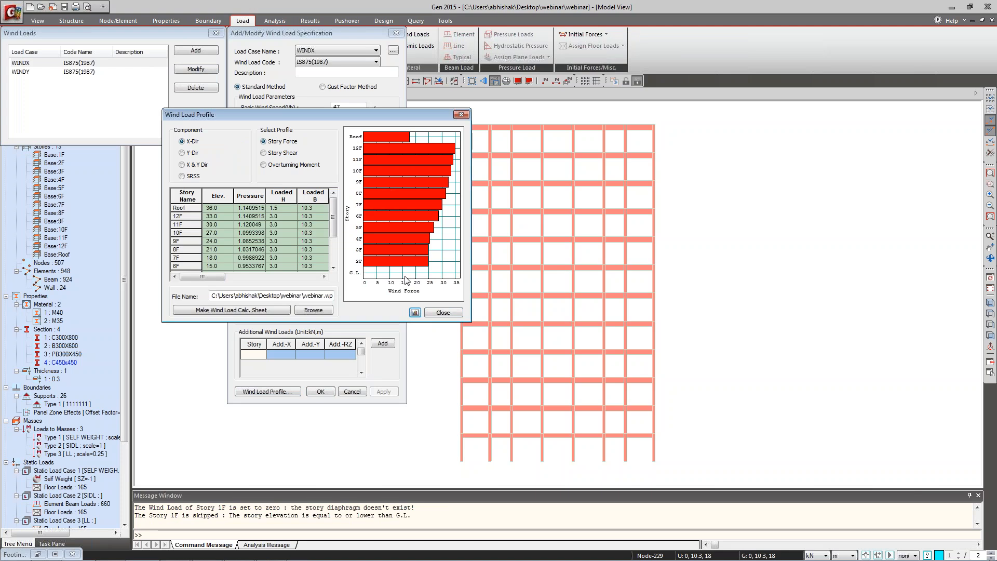
left_click(443, 313)
left_click(360, 394)
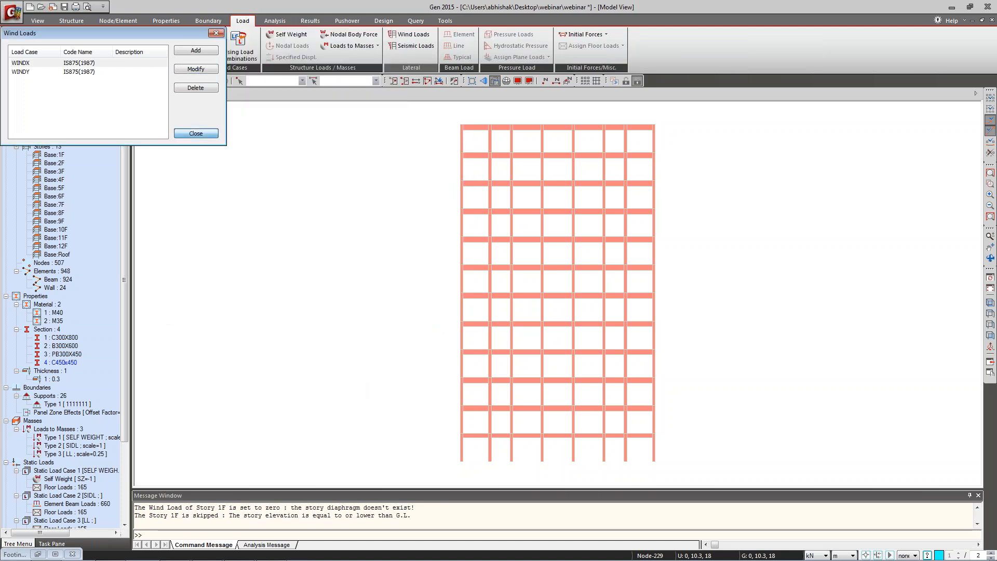
left_click(196, 133)
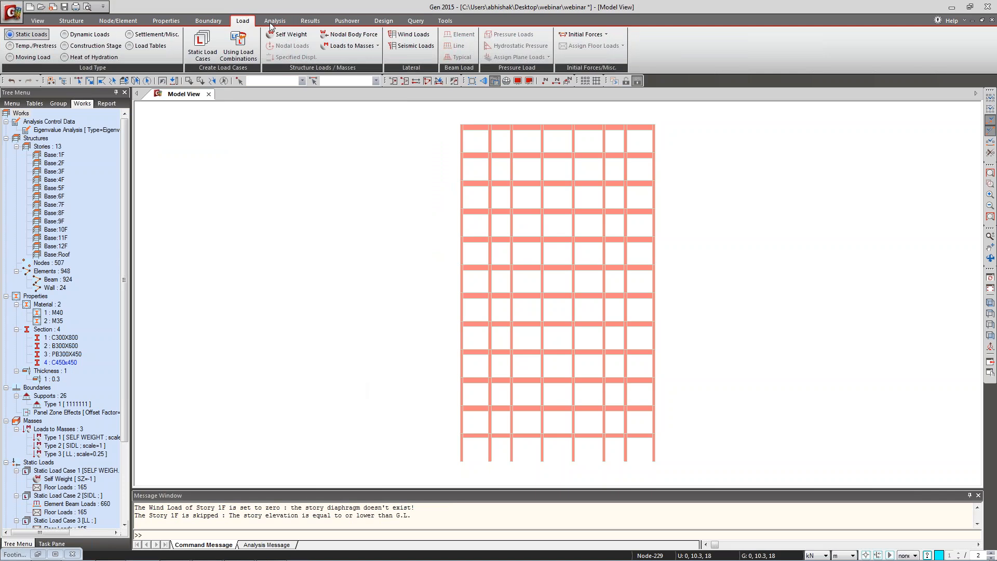
Open the reaction forces/moments table for load cases SELF WEIGHT through SPECTRAY, with no individual nodes selected.
left_click(312, 20)
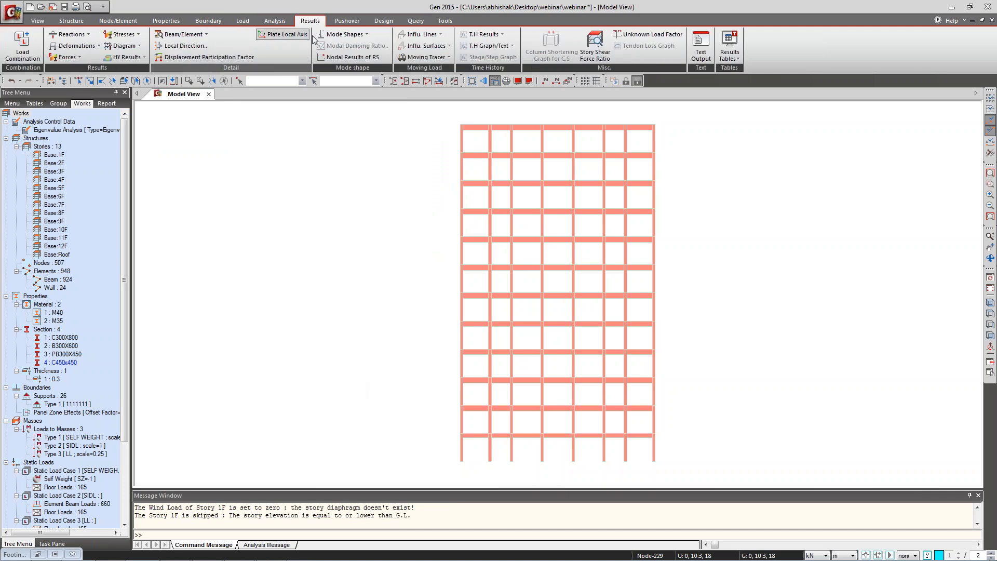
left_click(89, 35)
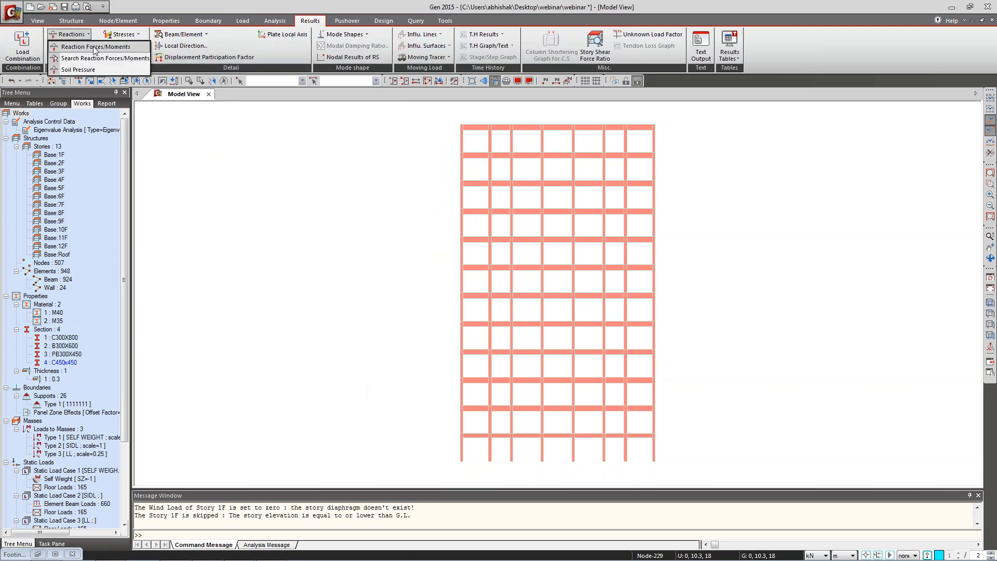
left_click(95, 47)
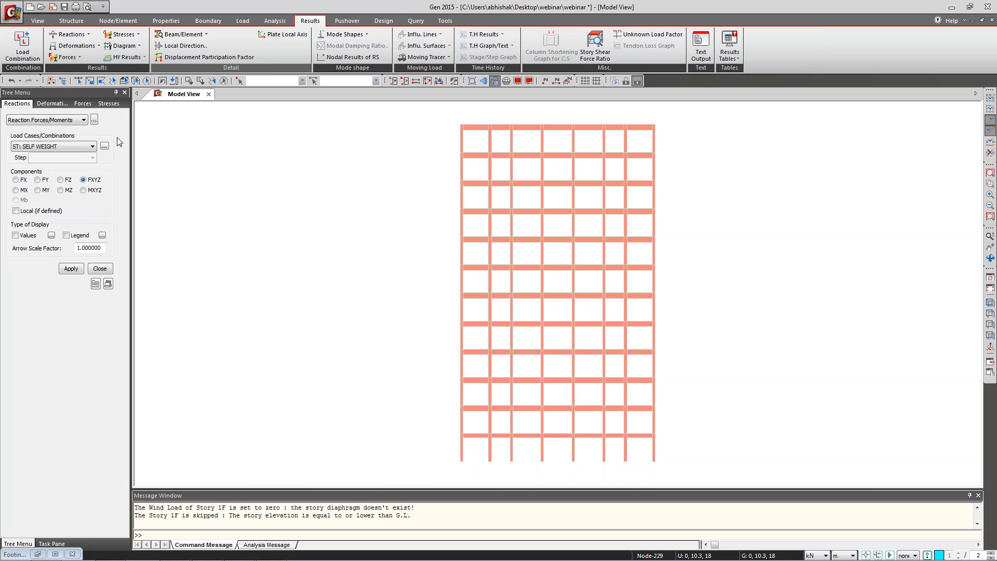
left_click(94, 120)
left_click_drag(529, 241, 522, 283)
left_click_drag(541, 235, 526, 292)
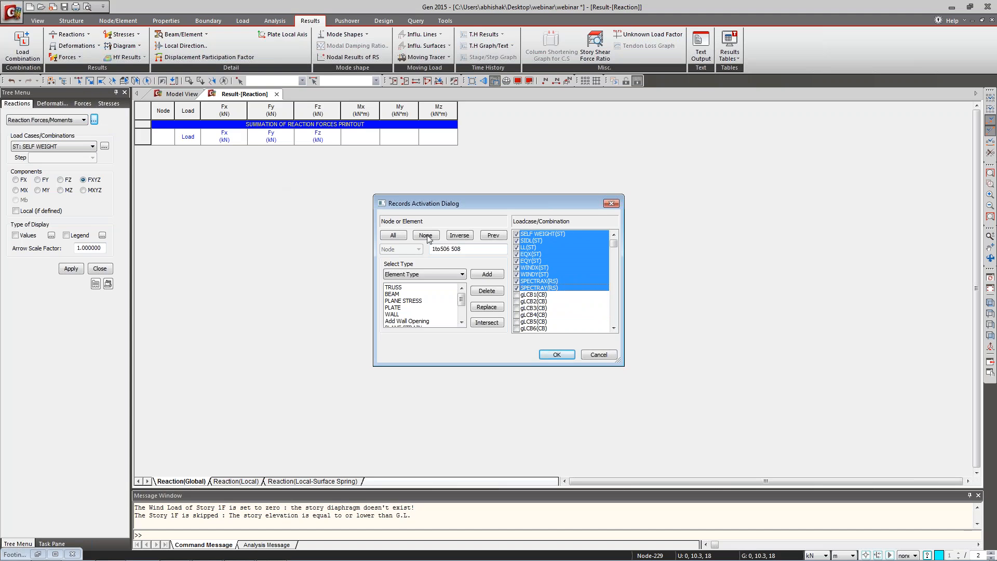
left_click(554, 354)
Save the reaction summation as a Dynamic Report table named ReacG with all components, and close the result table.
right_click(315, 171)
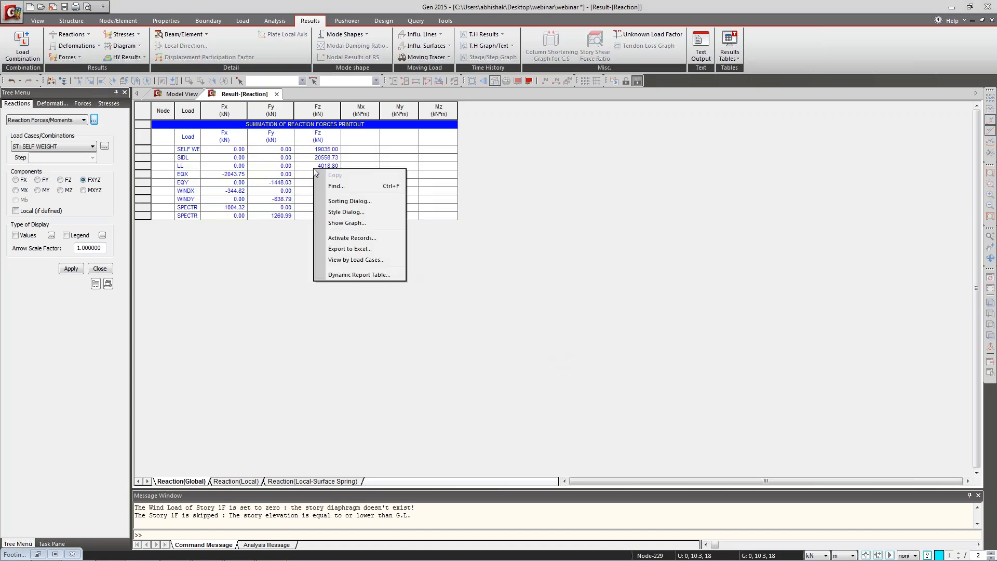
left_click(359, 275)
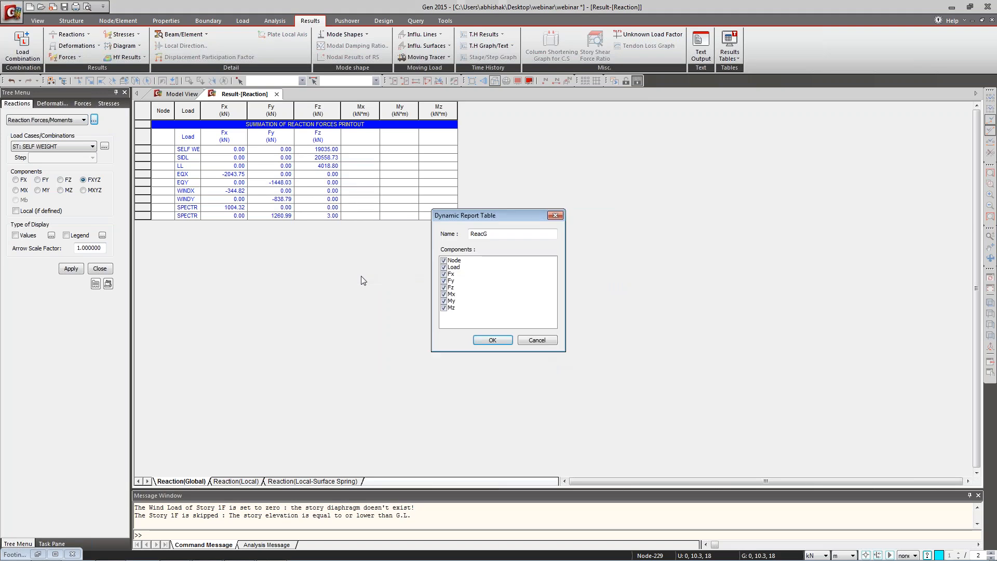
left_click(492, 340)
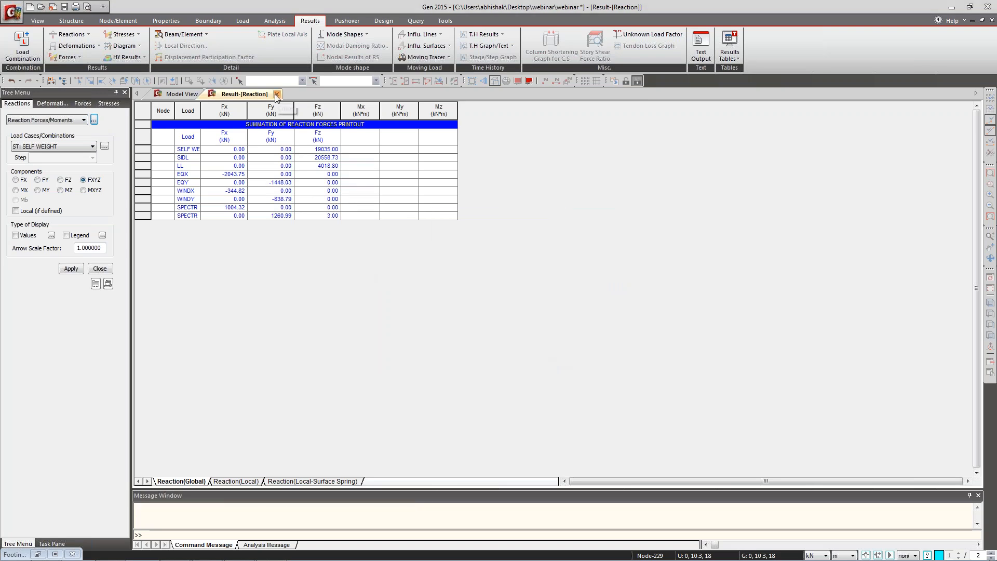
left_click(277, 94)
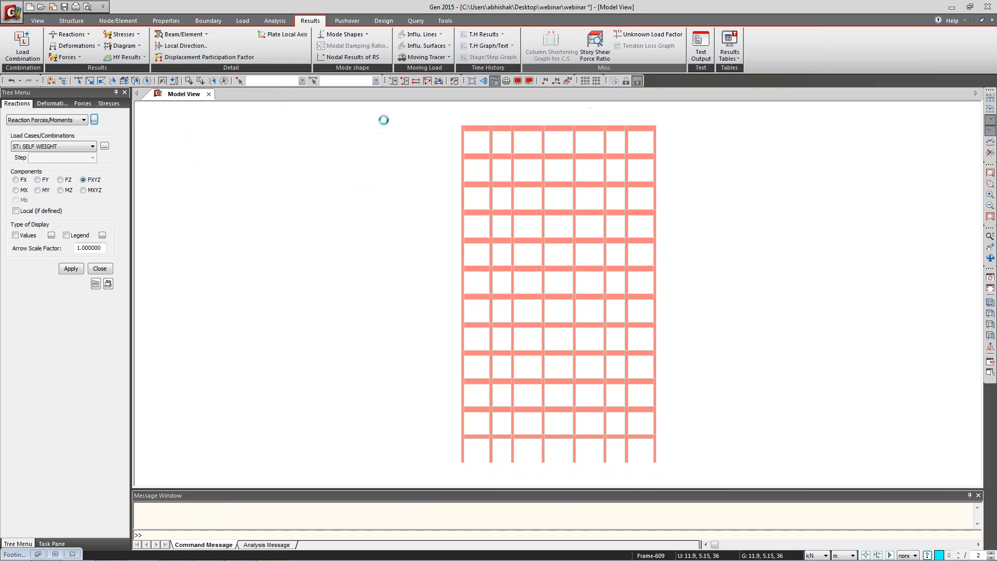
Create a new dynamic report document and write the sample lines "Askdjfiquwe" and "Sdiwuef", separated by blank lines.
left_click(447, 21)
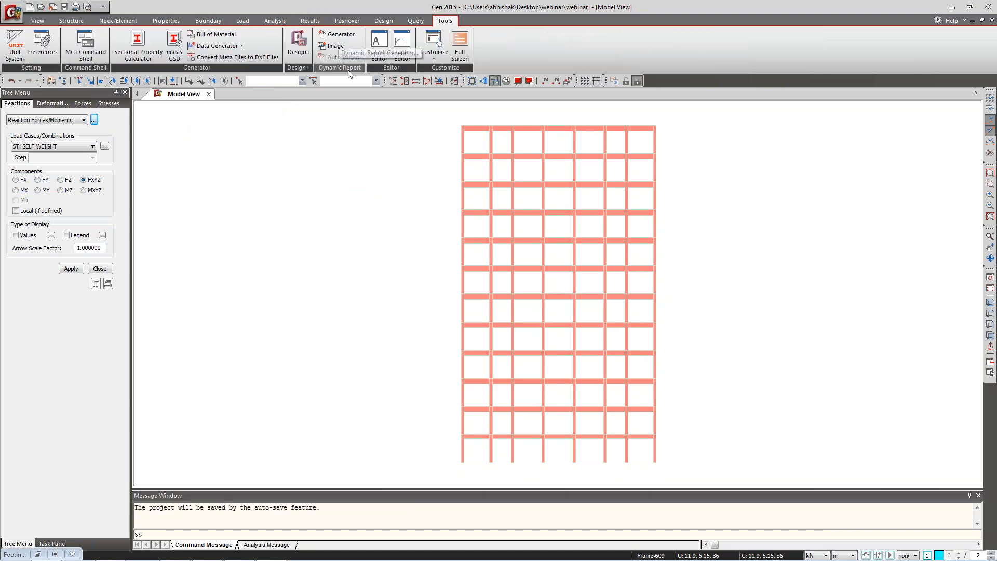
left_click(341, 36)
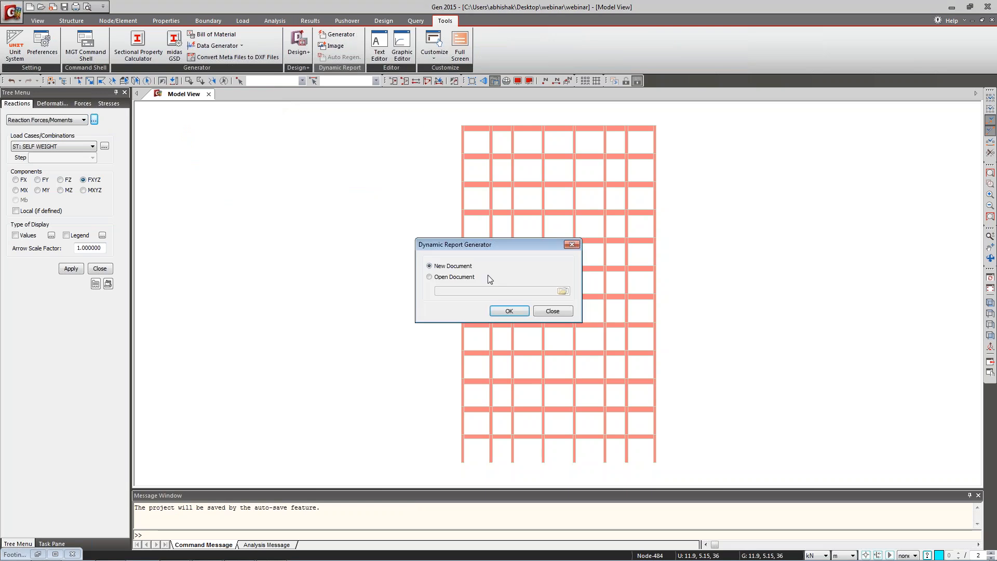
left_click(506, 314)
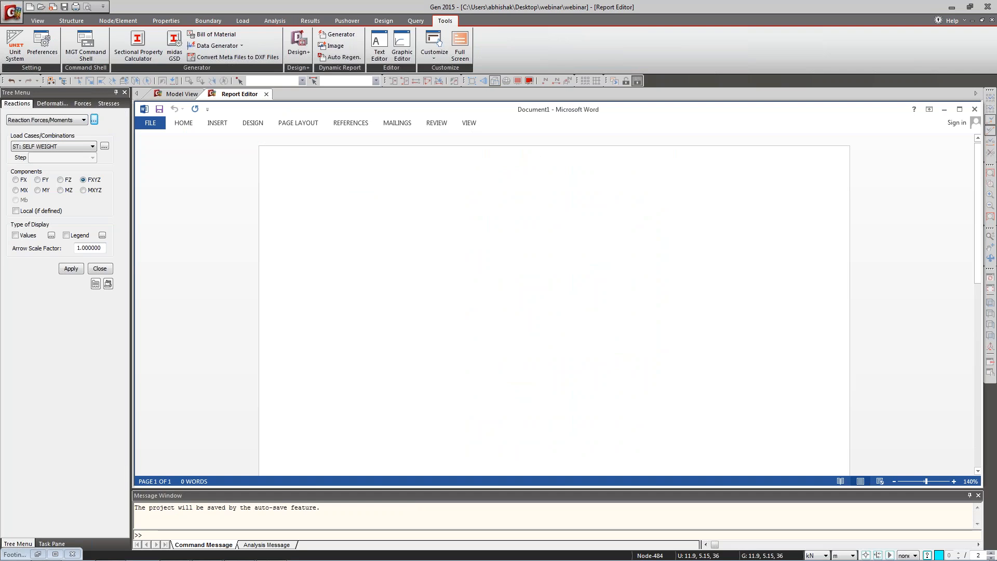
type("skdjfiquwe")
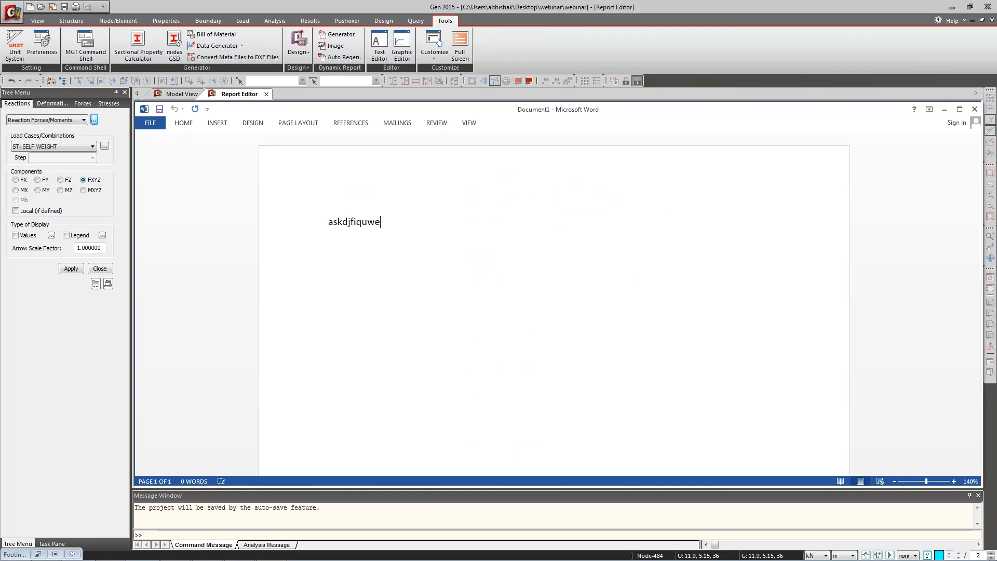
key("Return")
key("Return")
type("sdiwuef")
key("Return")
key("Return")
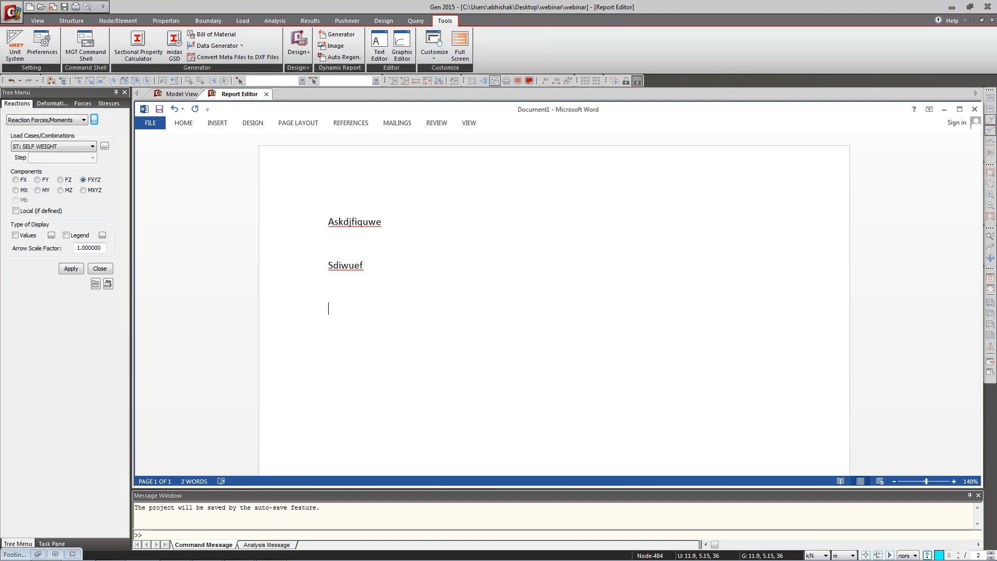
Insert the user-defined images Image, Image1 and Image2 into the report, one below the other after the sample text.
left_click(108, 270)
left_click(107, 104)
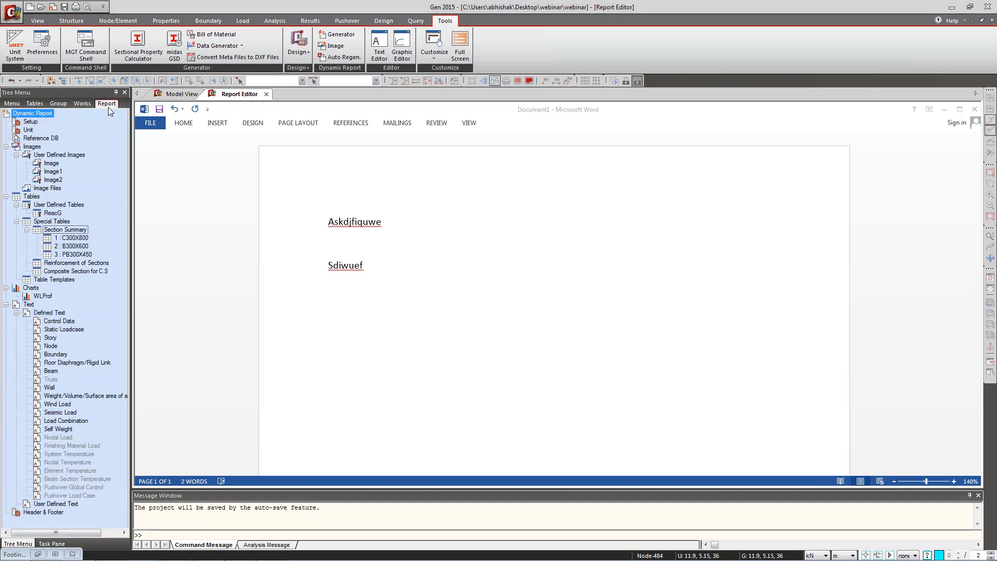
left_click(55, 164)
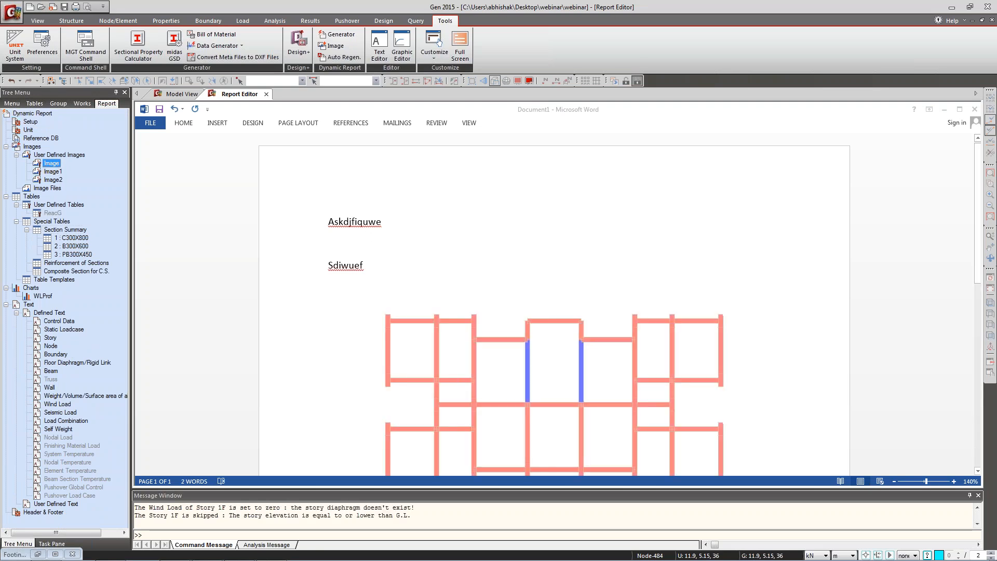
scroll(448, 334, "down", 3)
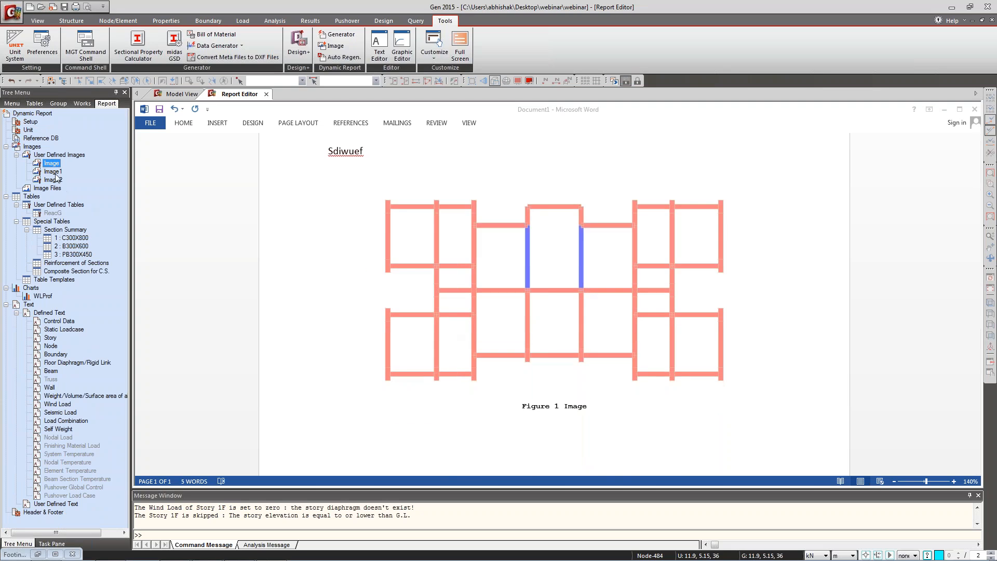
left_click(54, 172)
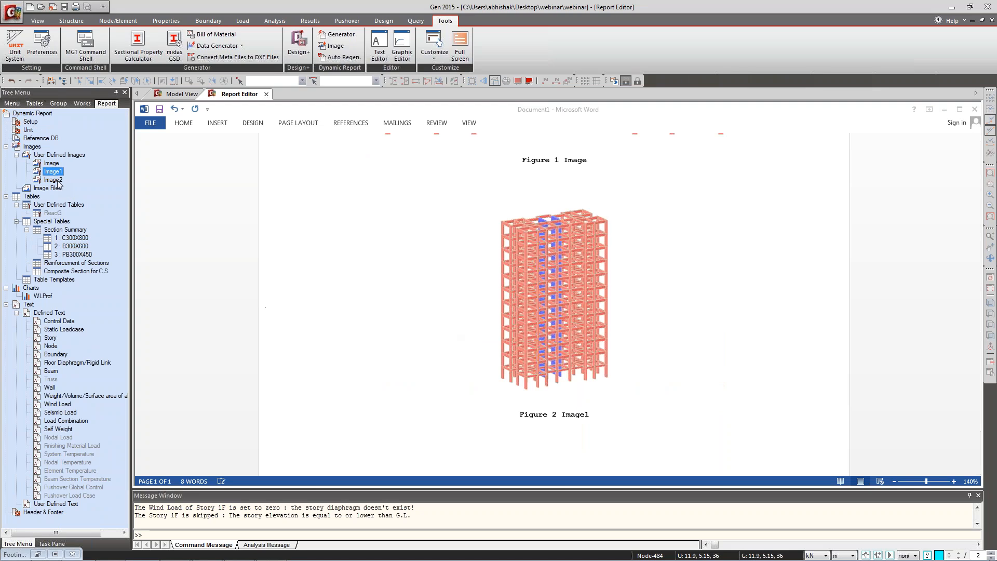
left_click_drag(56, 180, 513, 450)
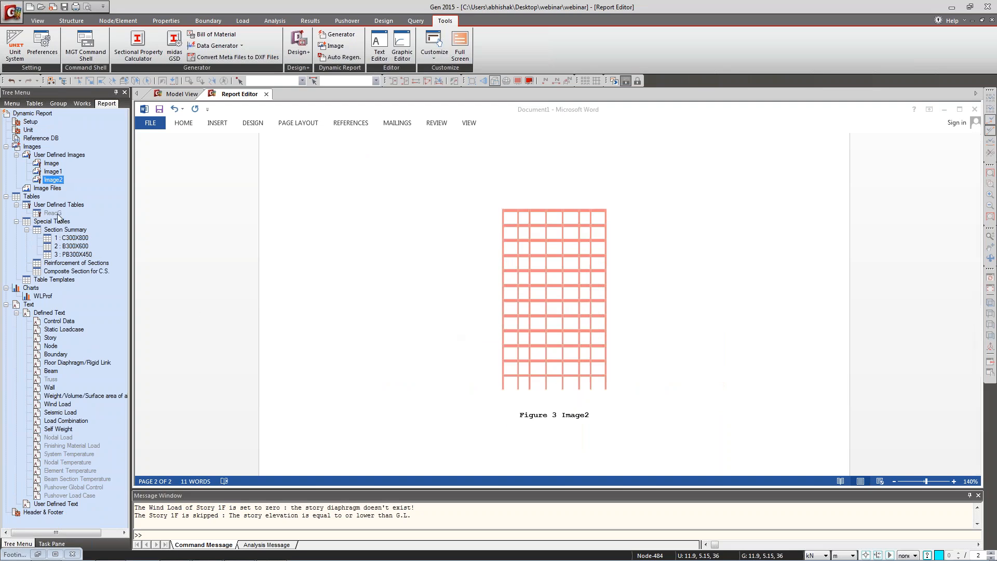
Try to insert the ReacG table, add the WLProf chart below Image2, and review the report.
left_click_drag(54, 213, 492, 448)
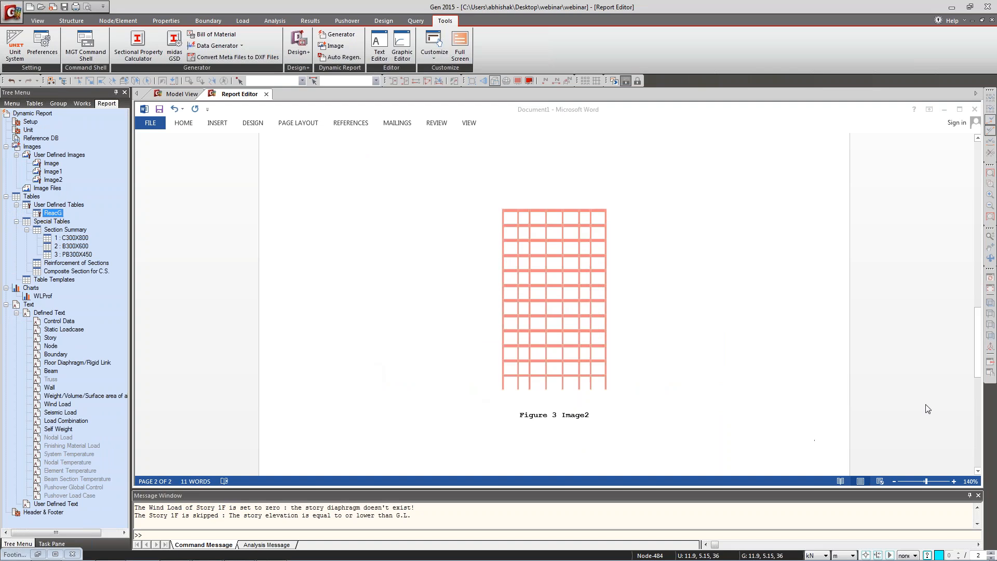
left_click_drag(978, 362, 964, 480)
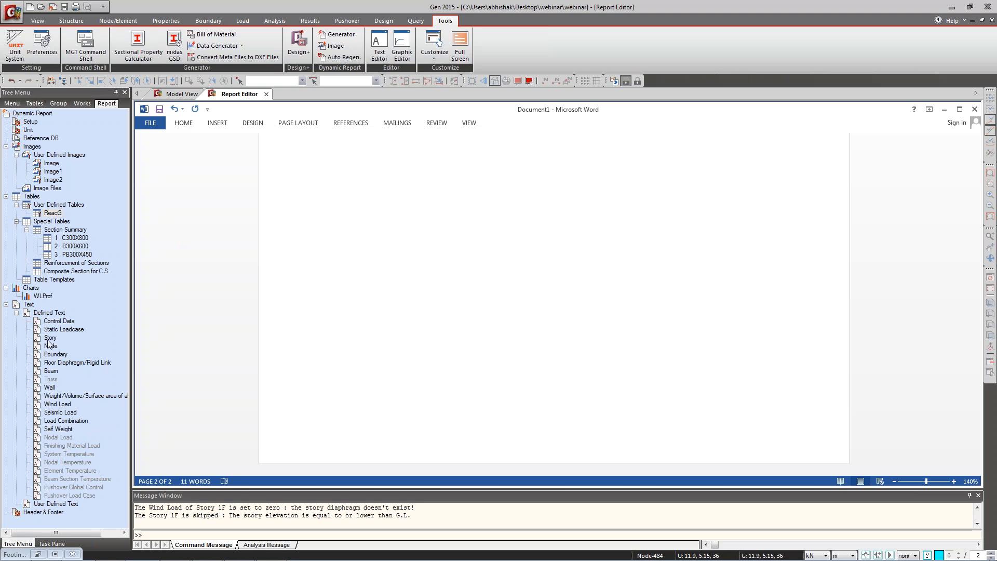
left_click_drag(44, 296, 430, 286)
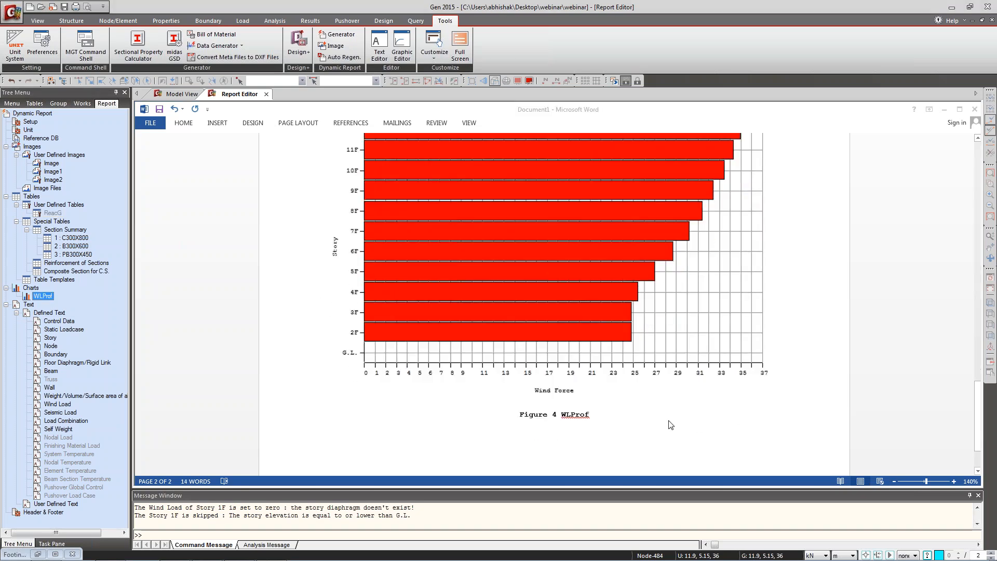
scroll(670, 425, "up", 10)
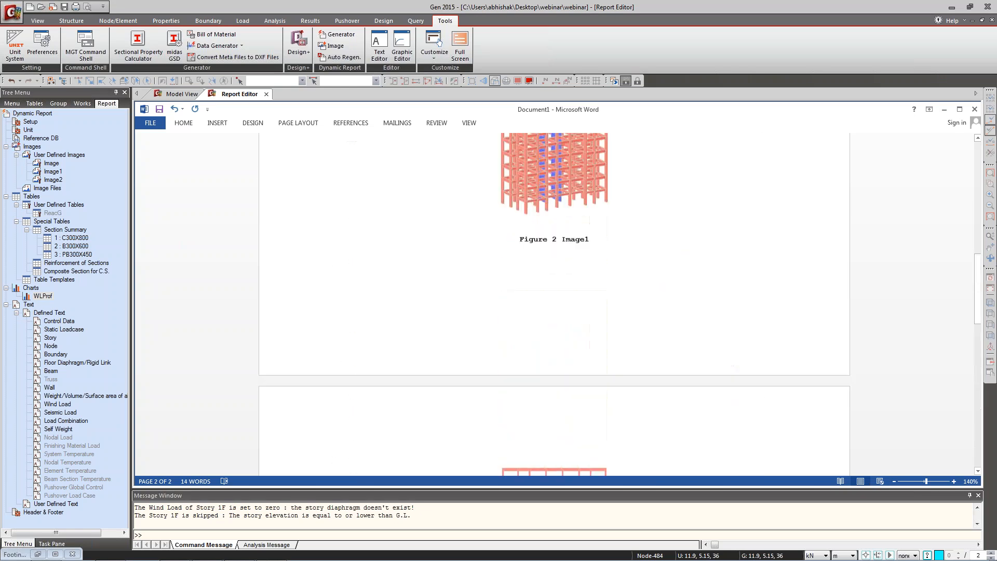
scroll(585, 371, "down", 6)
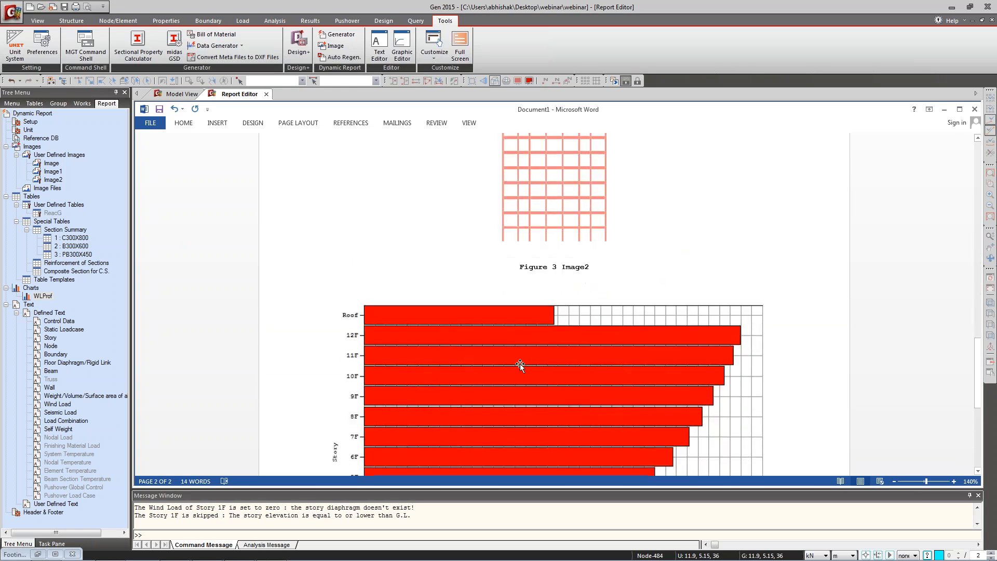
scroll(520, 366, "down", 2)
scroll(520, 365, "up", 10)
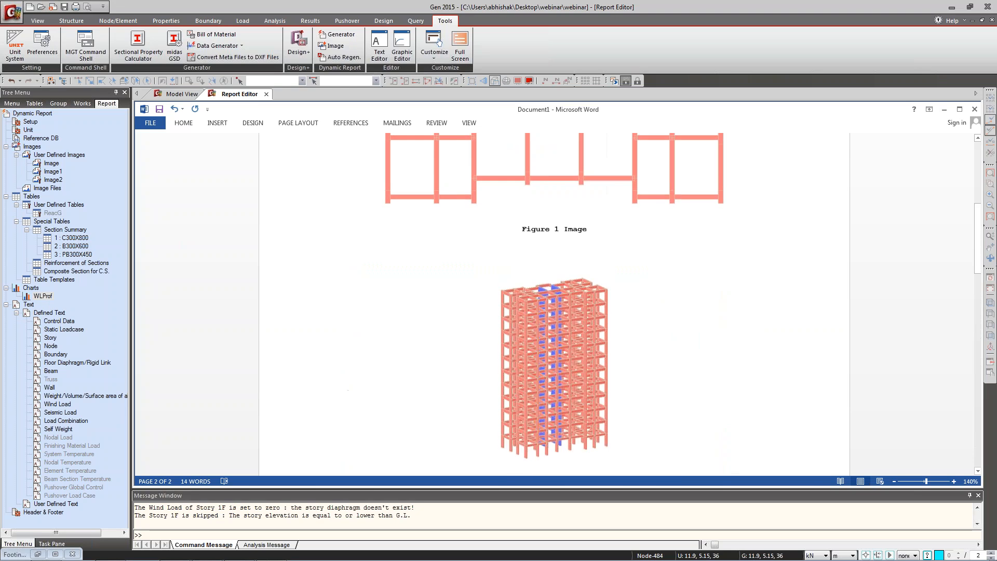
In the model view, select the building's upper six storeys with a window and delete their nodes and elements.
left_click(190, 94)
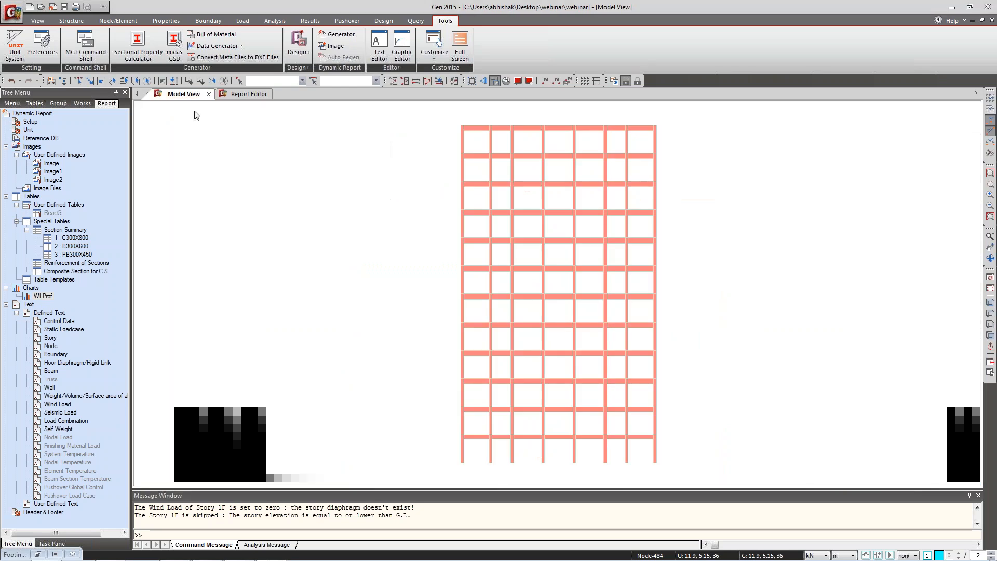
left_click(78, 80)
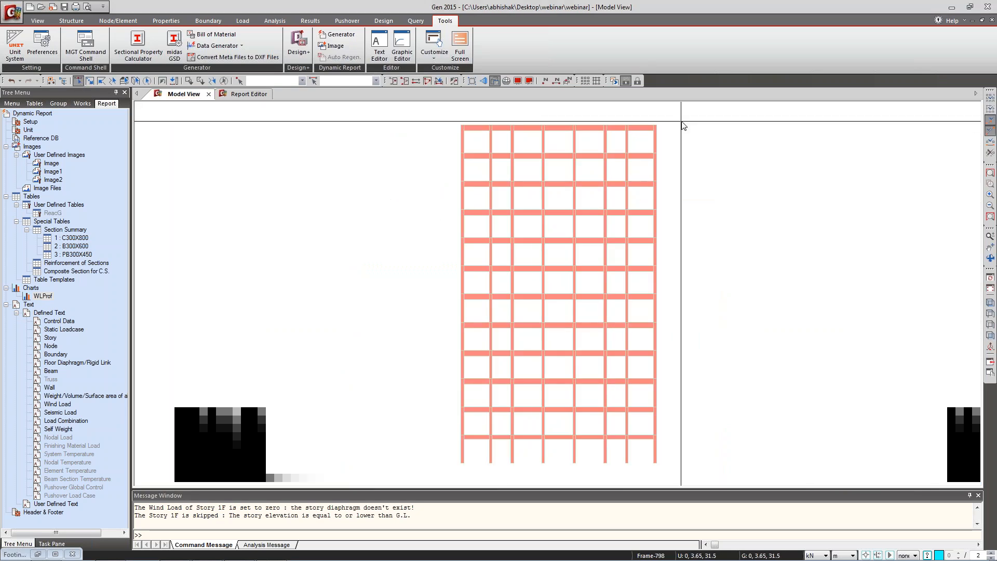
left_click_drag(683, 126, 393, 284)
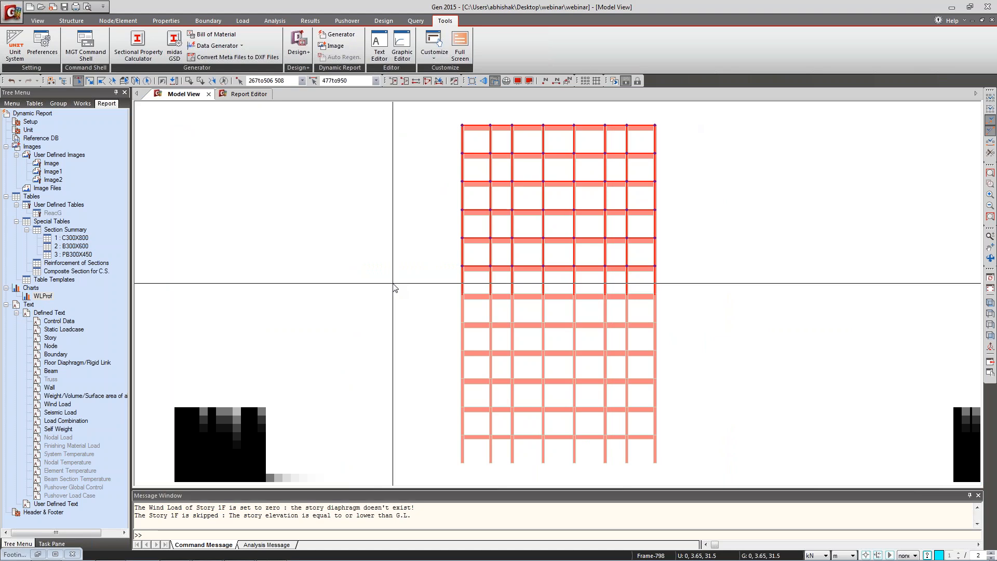
key("Delete")
left_click(492, 310)
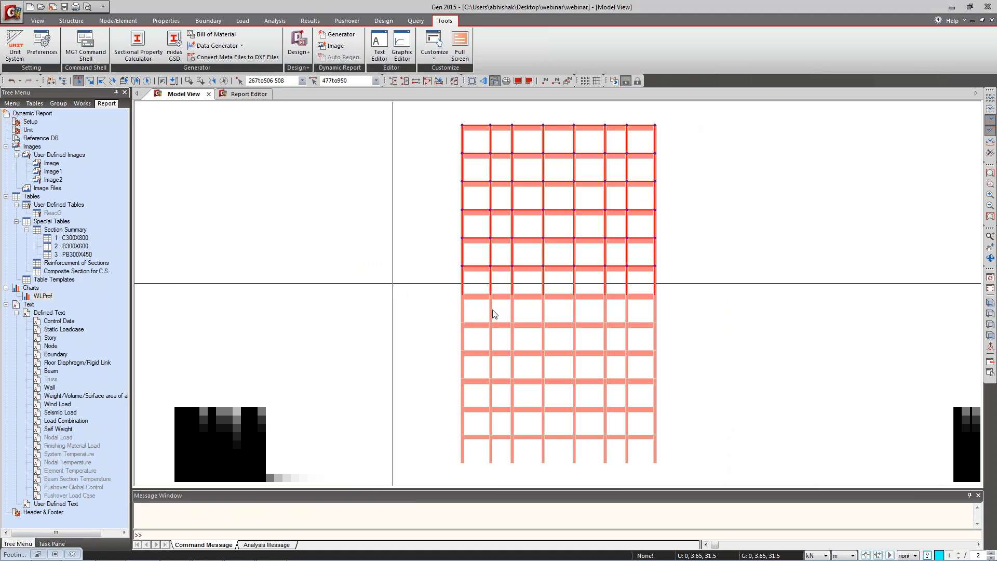
left_click(989, 303)
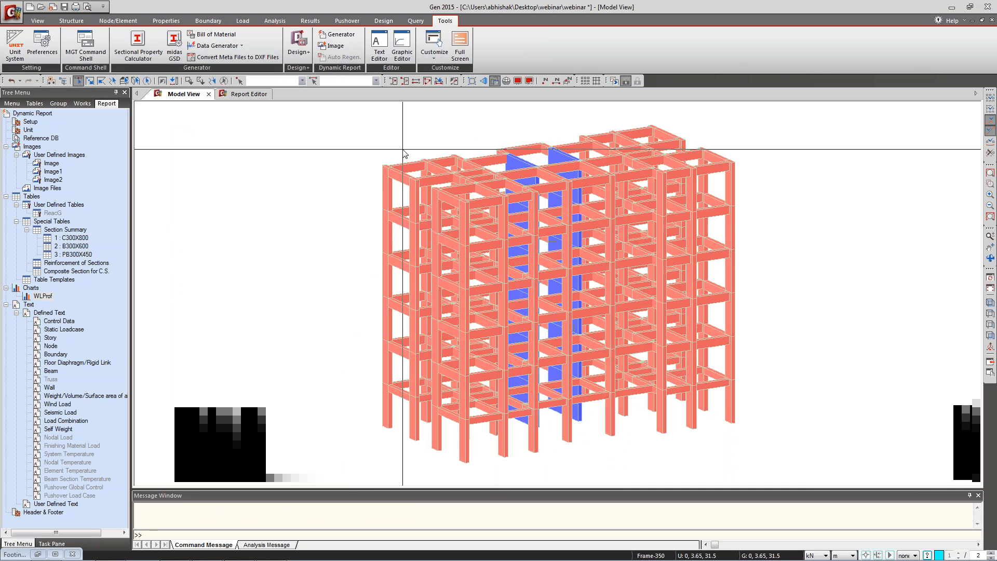
Auto-regenerate the dynamic report with all three figures, Image, Image1 and Image2, selected for updating.
left_click(249, 94)
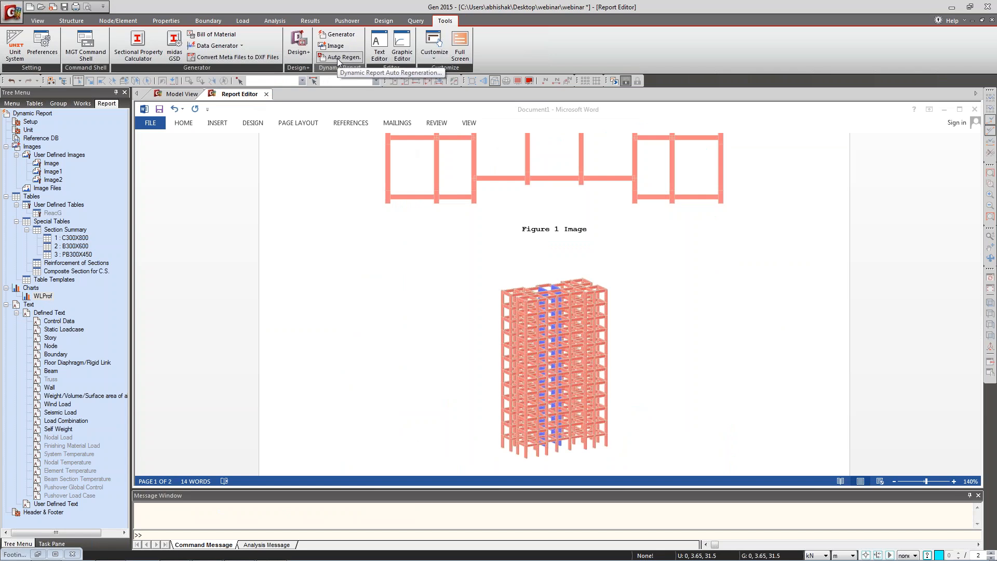
left_click(338, 58)
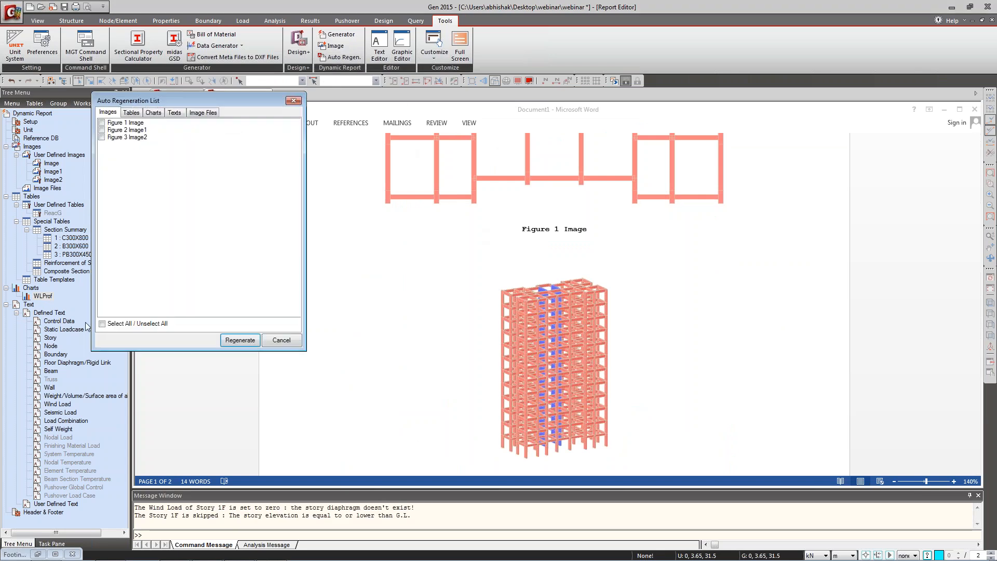
left_click(101, 324)
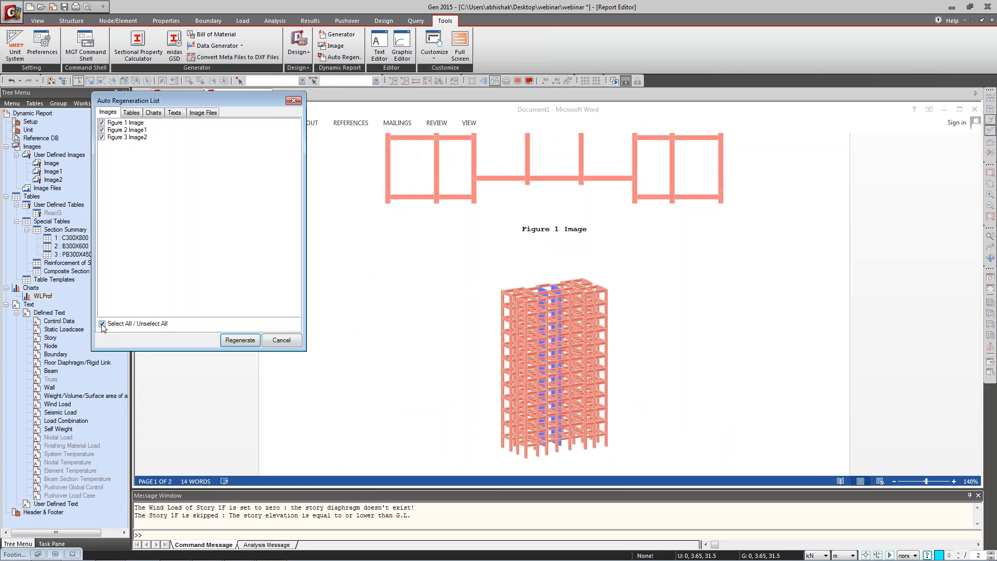
left_click(132, 113)
left_click(154, 113)
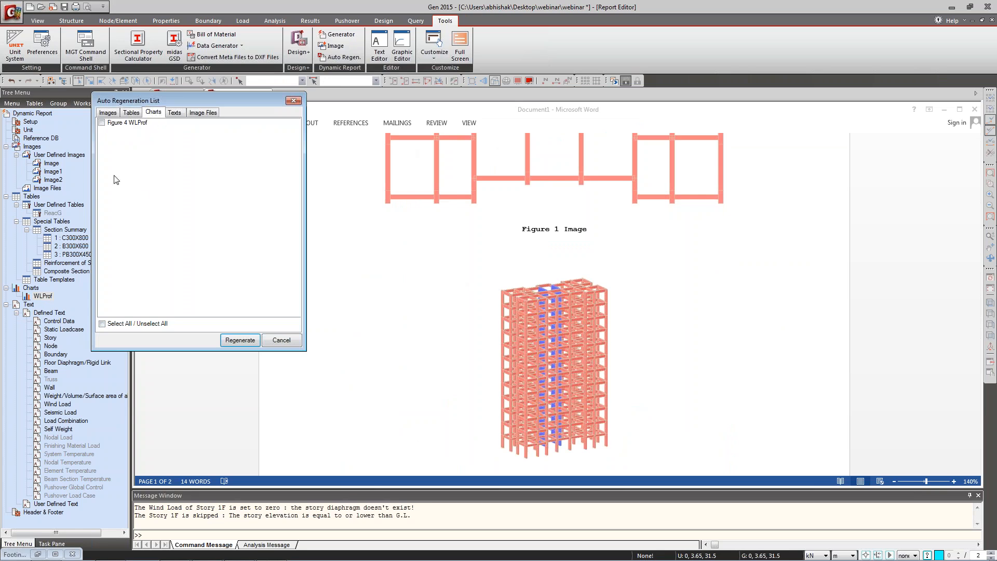
left_click(175, 114)
left_click(239, 341)
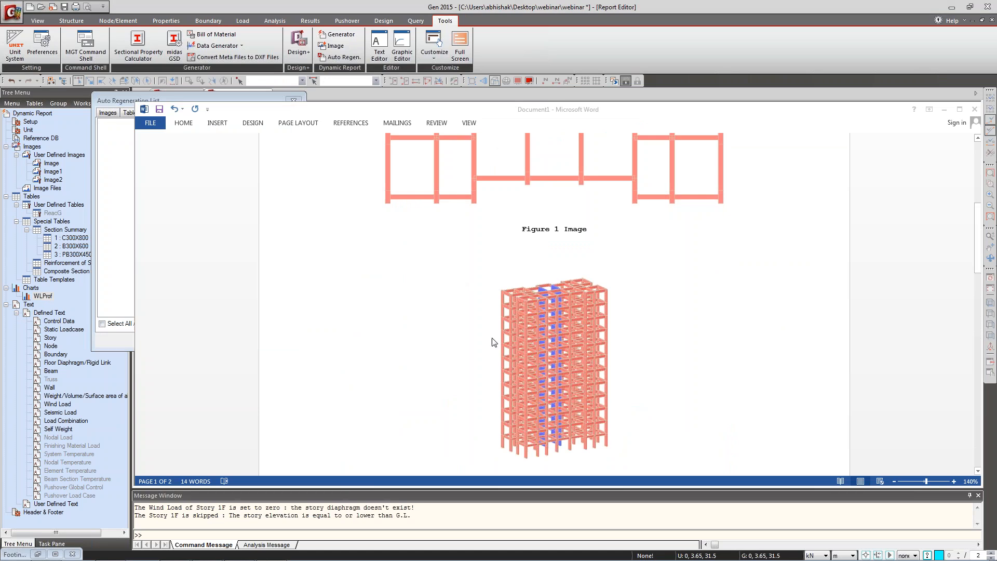